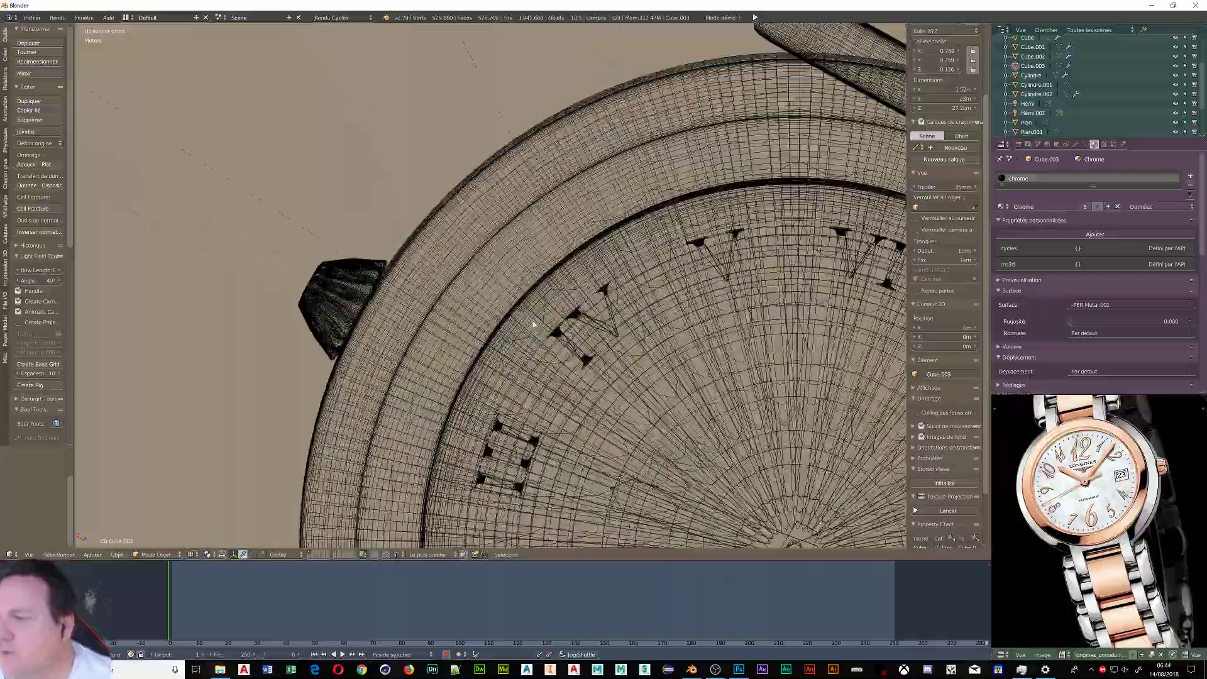
- Replace the finished watch scene with a fresh one by reloading the startup file
middle_click_drag(597, 97, 571, 331)
scroll(537, 405, "down", 4)
scroll(492, 309, "down", 5)
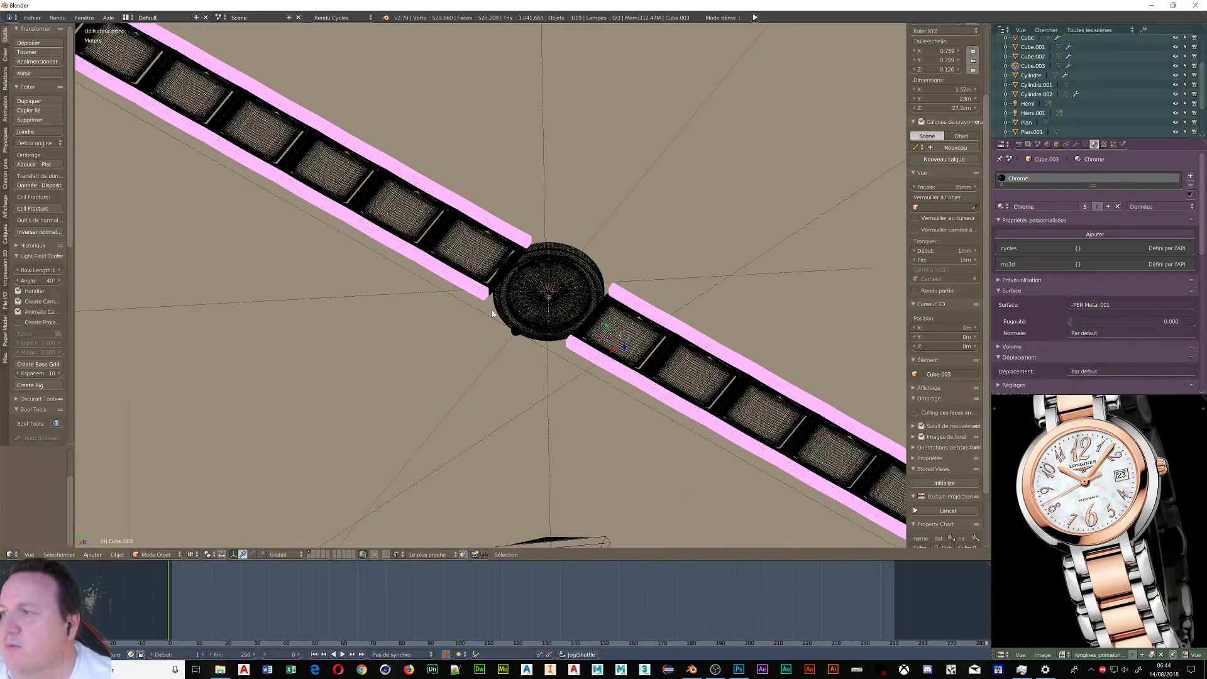
middle_click_drag(491, 309, 546, 333)
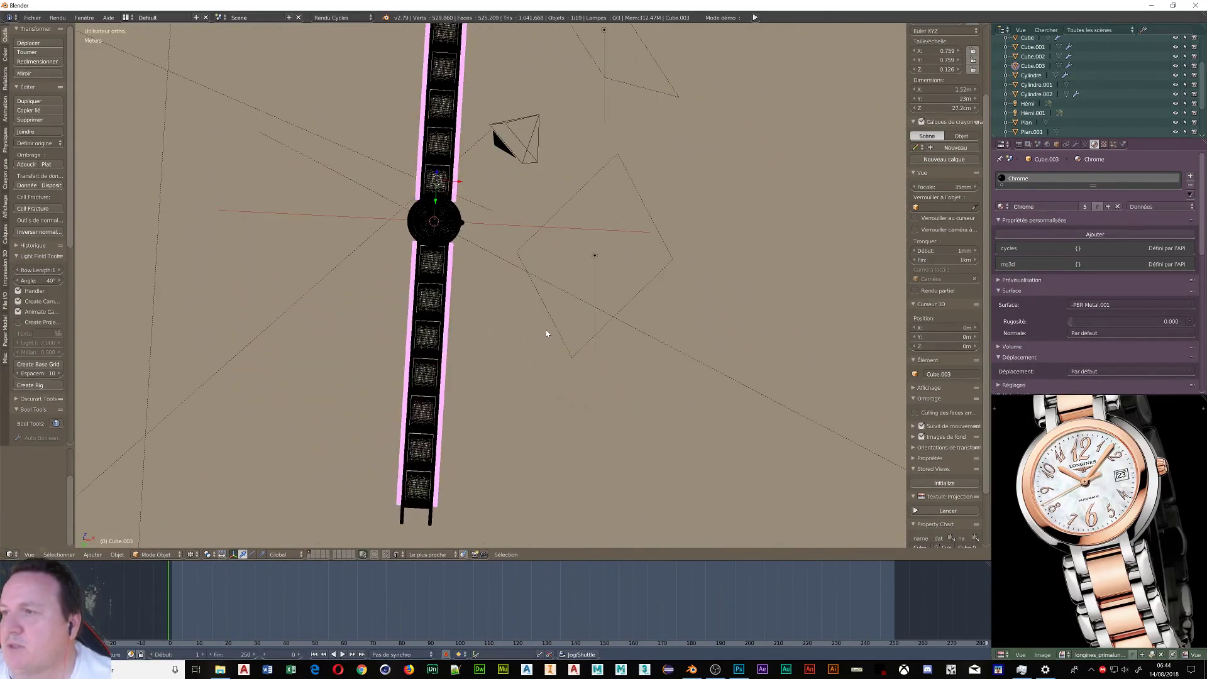
left_click(32, 17)
left_click(65, 56)
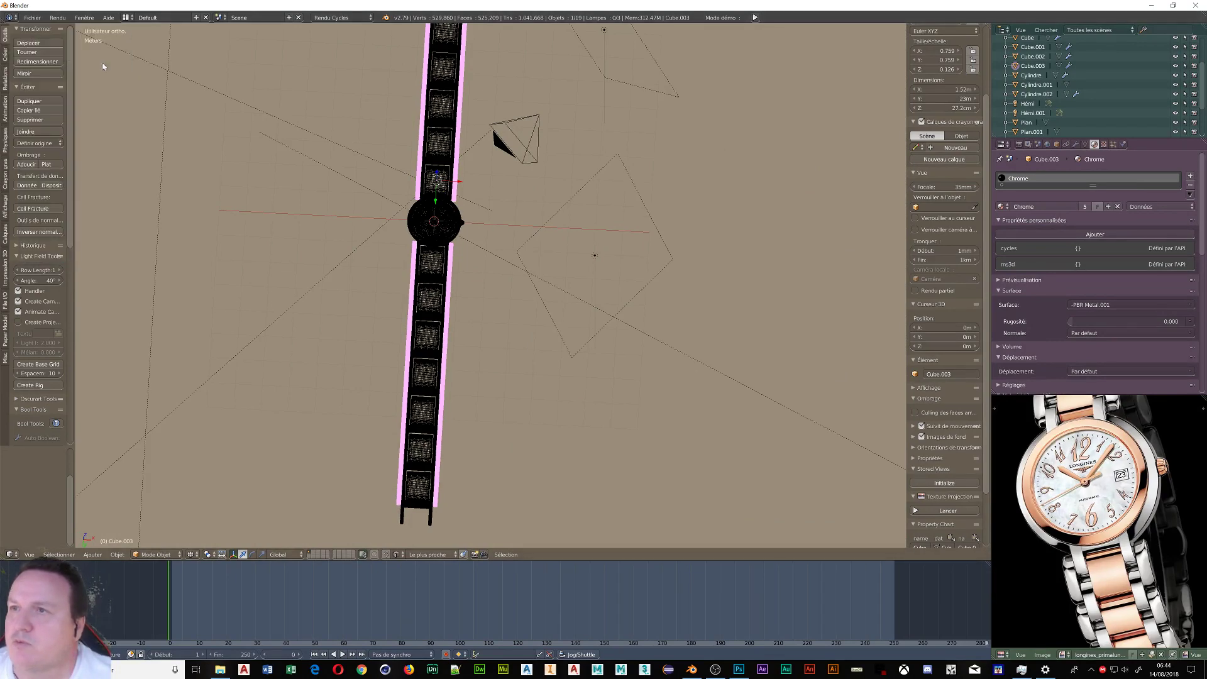
left_click(32, 17)
left_click(53, 55)
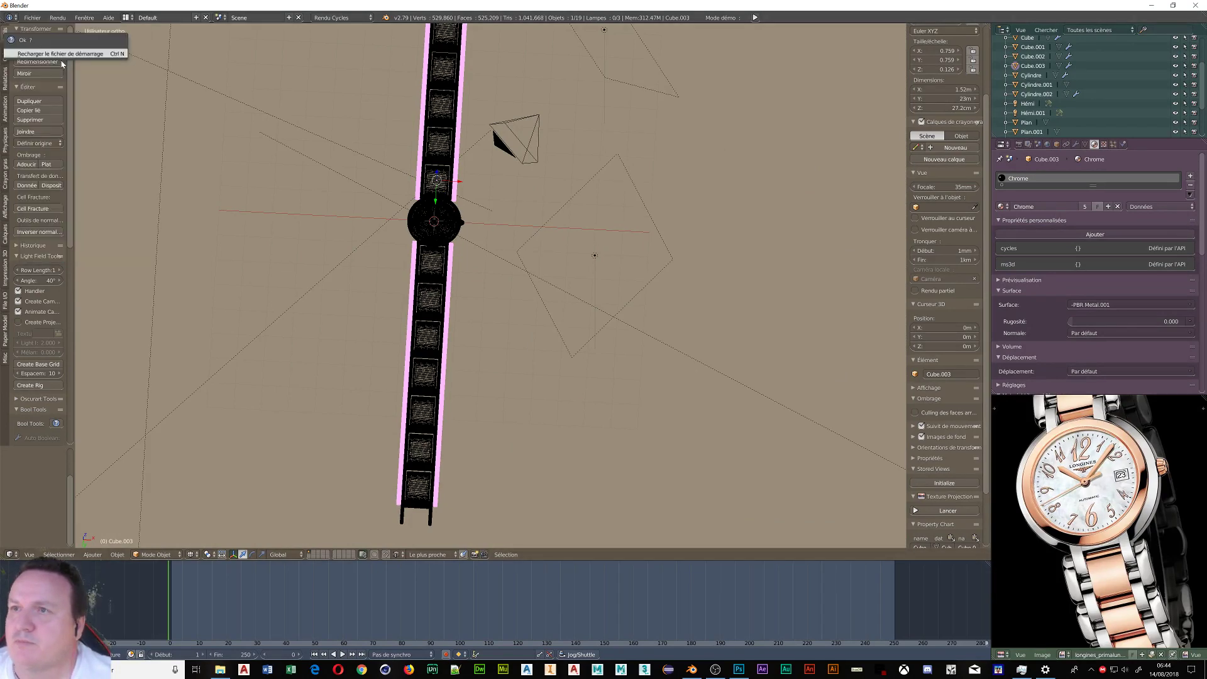
left_click(53, 54)
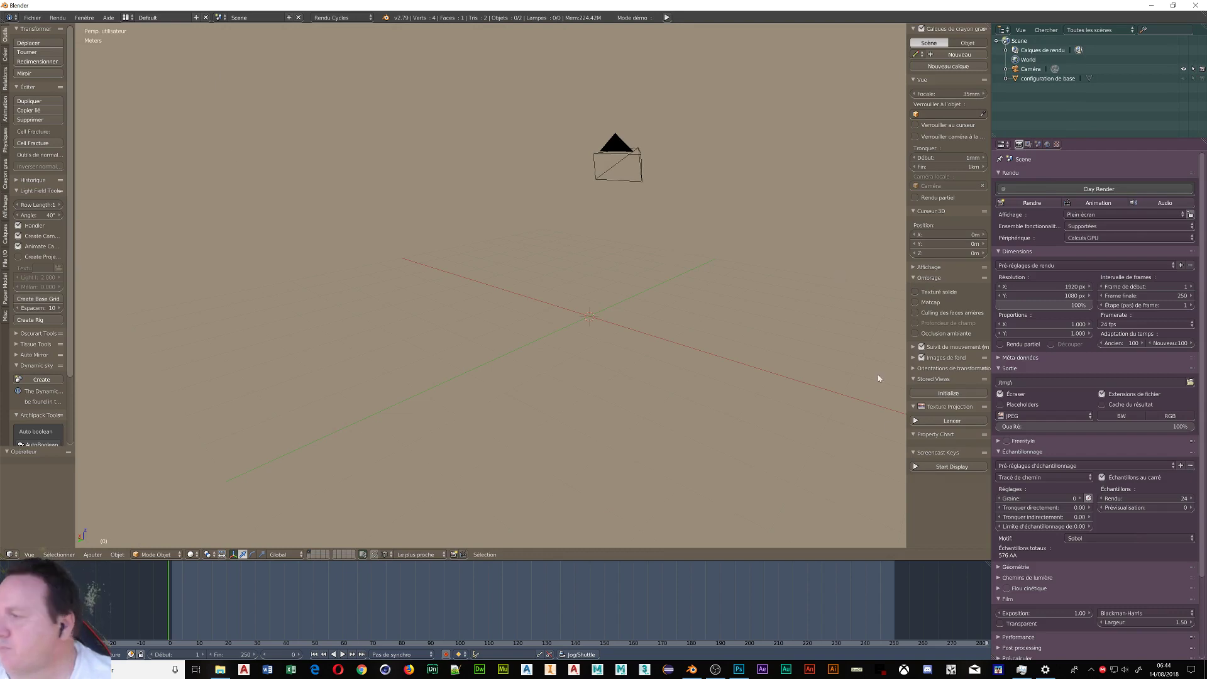
- Start the Screencast Keys display and set both its text size and mouse size to 150
left_click(924, 467)
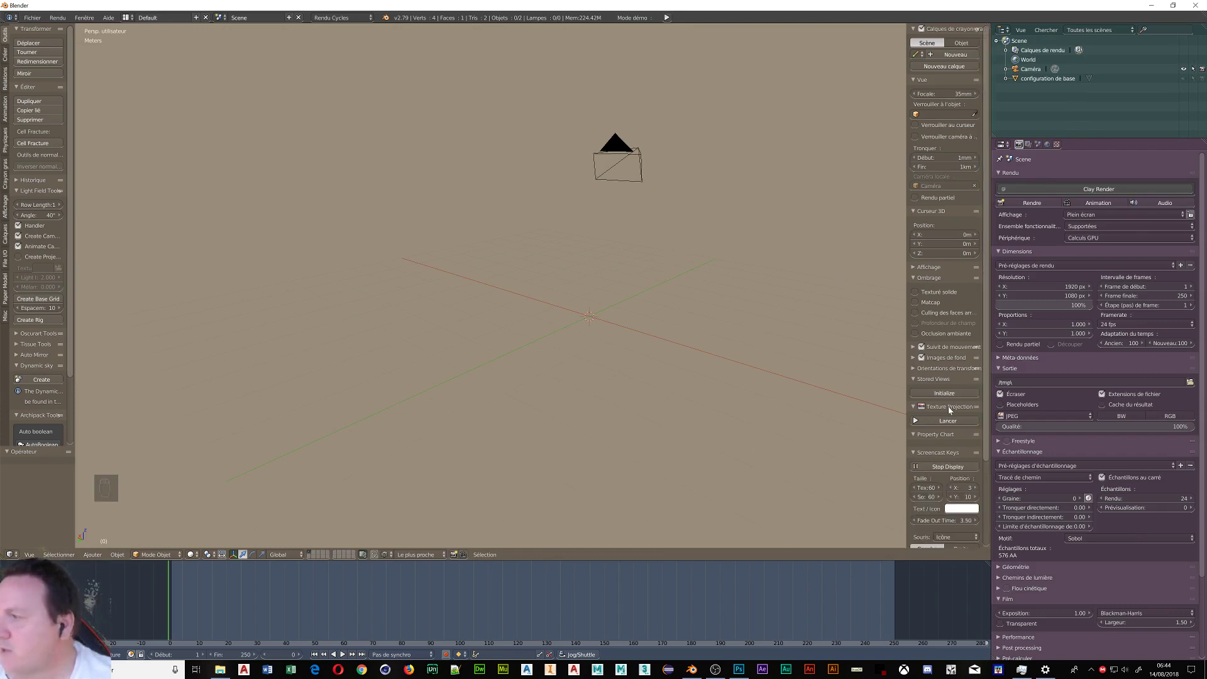
left_click(926, 487)
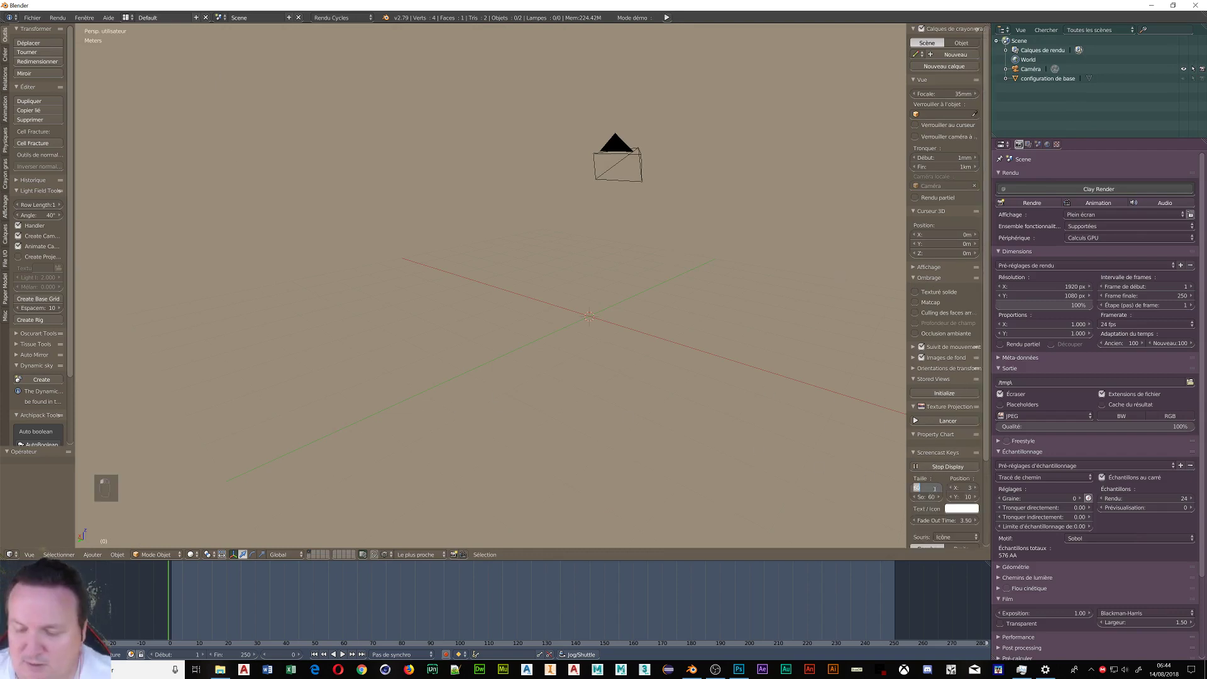
type("150")
key("Tab")
type("15")
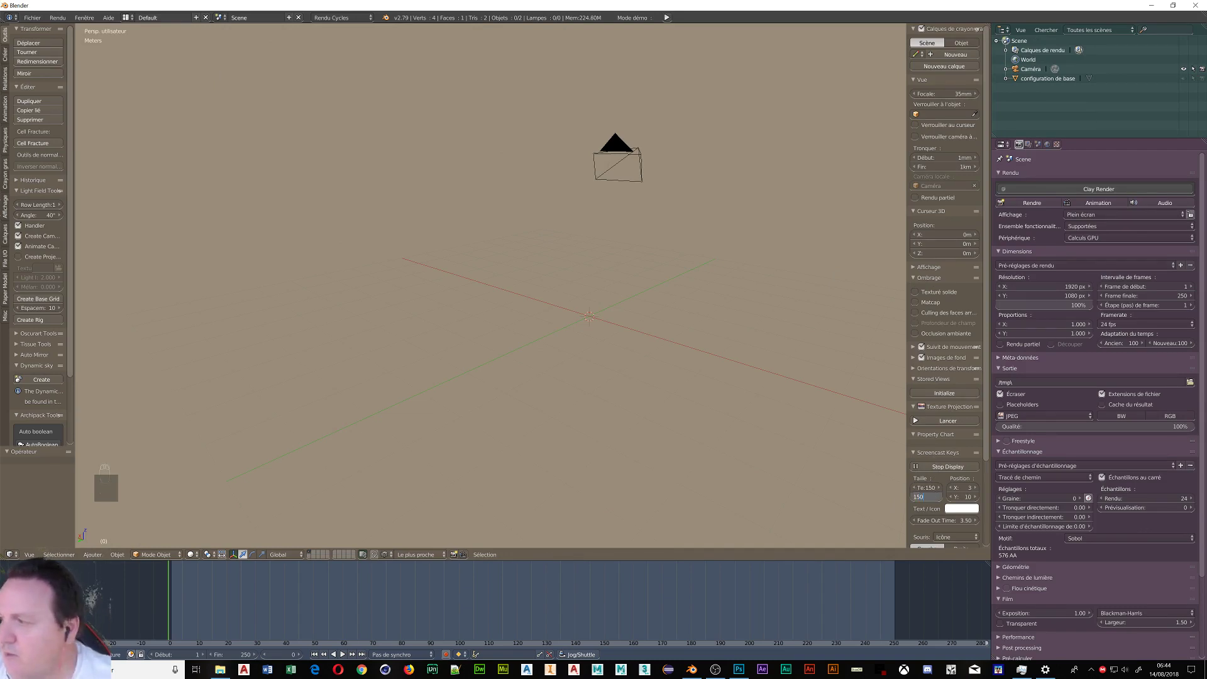
type("0")
key("Return")
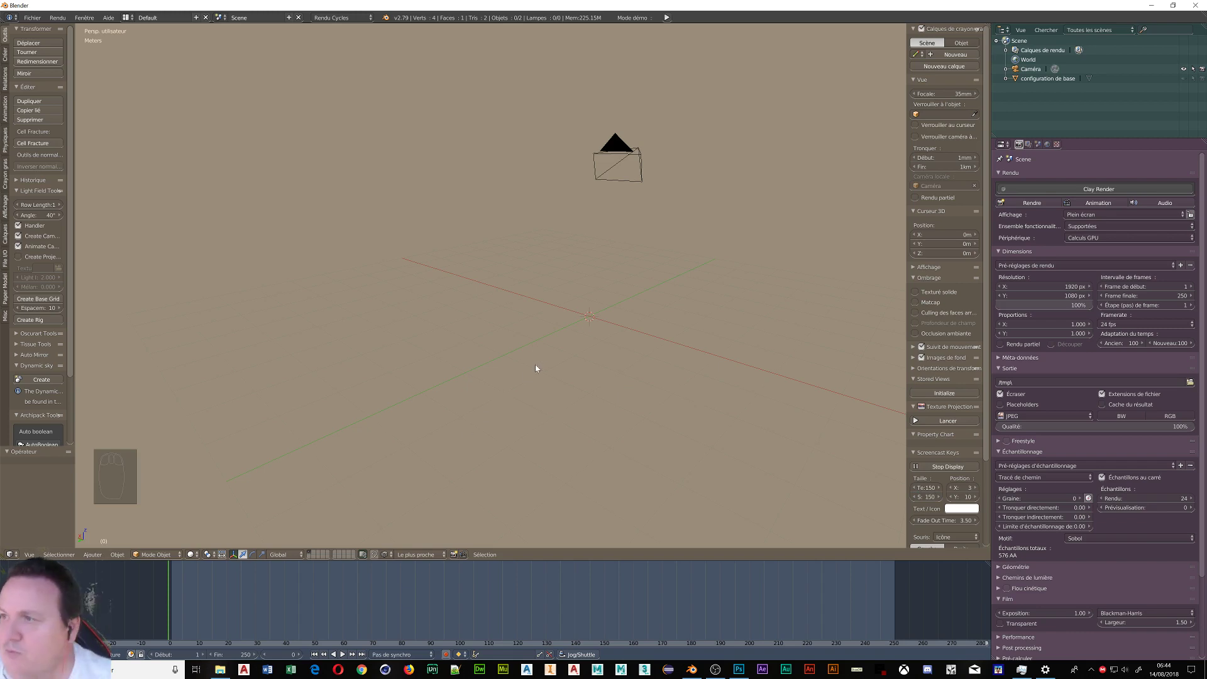
- Add a mesh cylinder at the origin with its cap fill type set to triangle fan (Éventail de triangle)
middle_click_drag(628, 333, 593, 328)
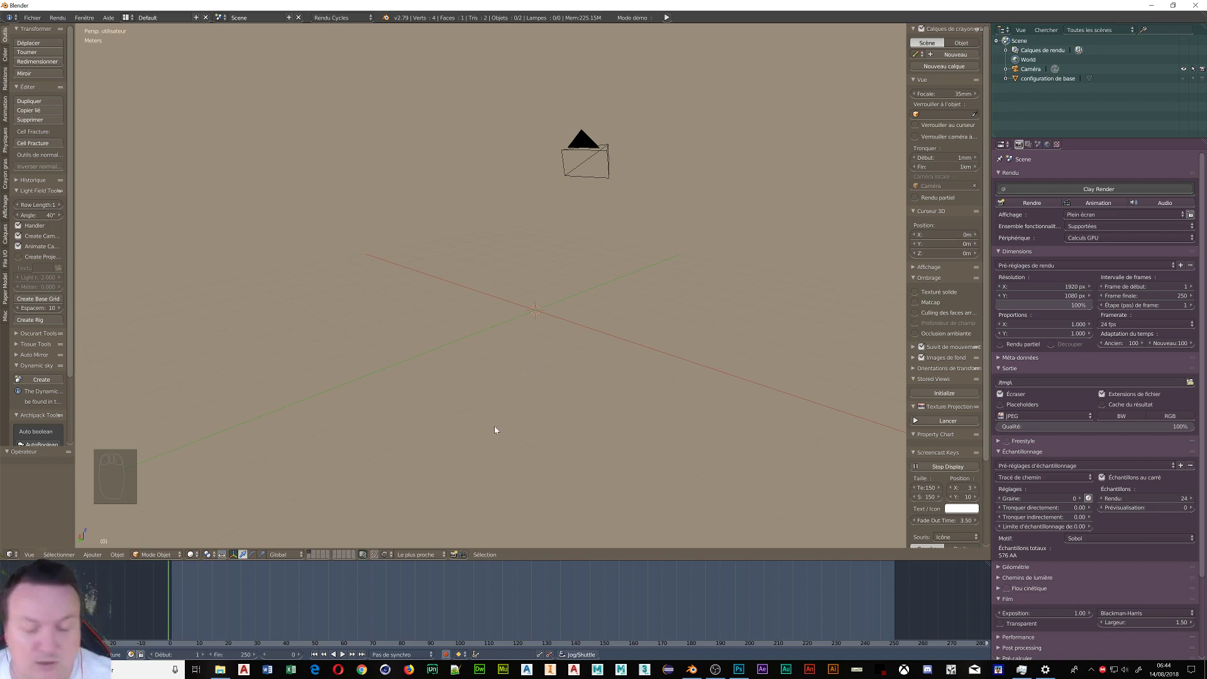
key("shift+a")
mouse_move(554, 332)
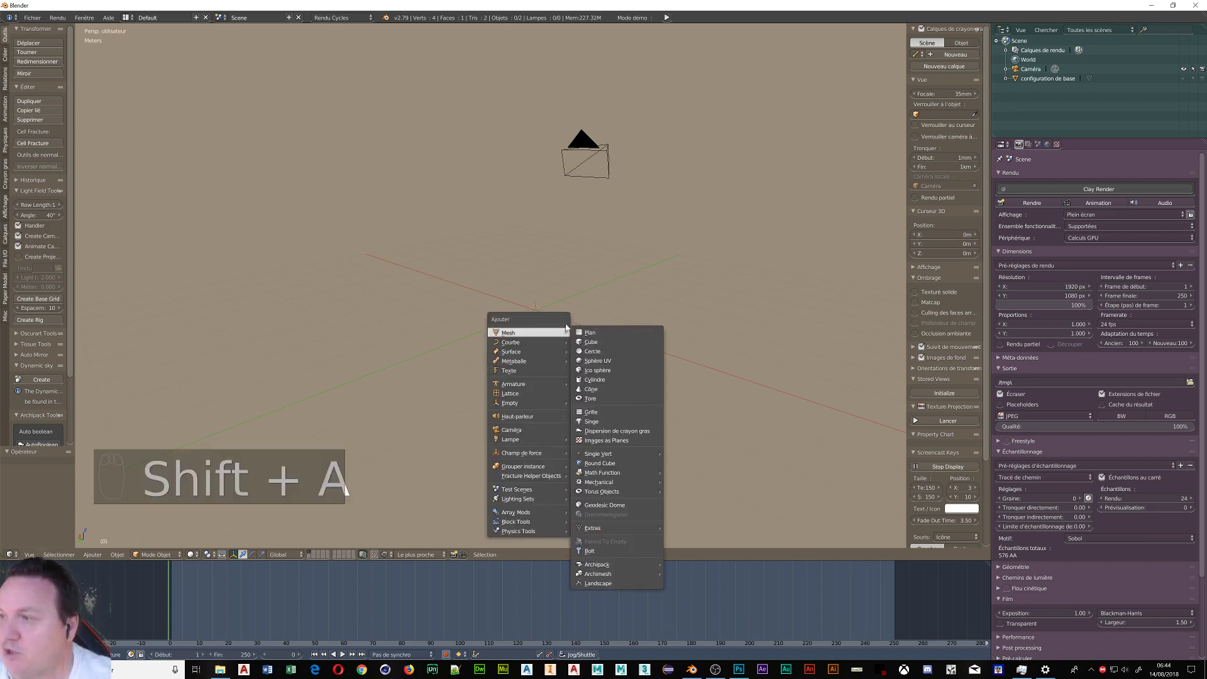
left_click(615, 383)
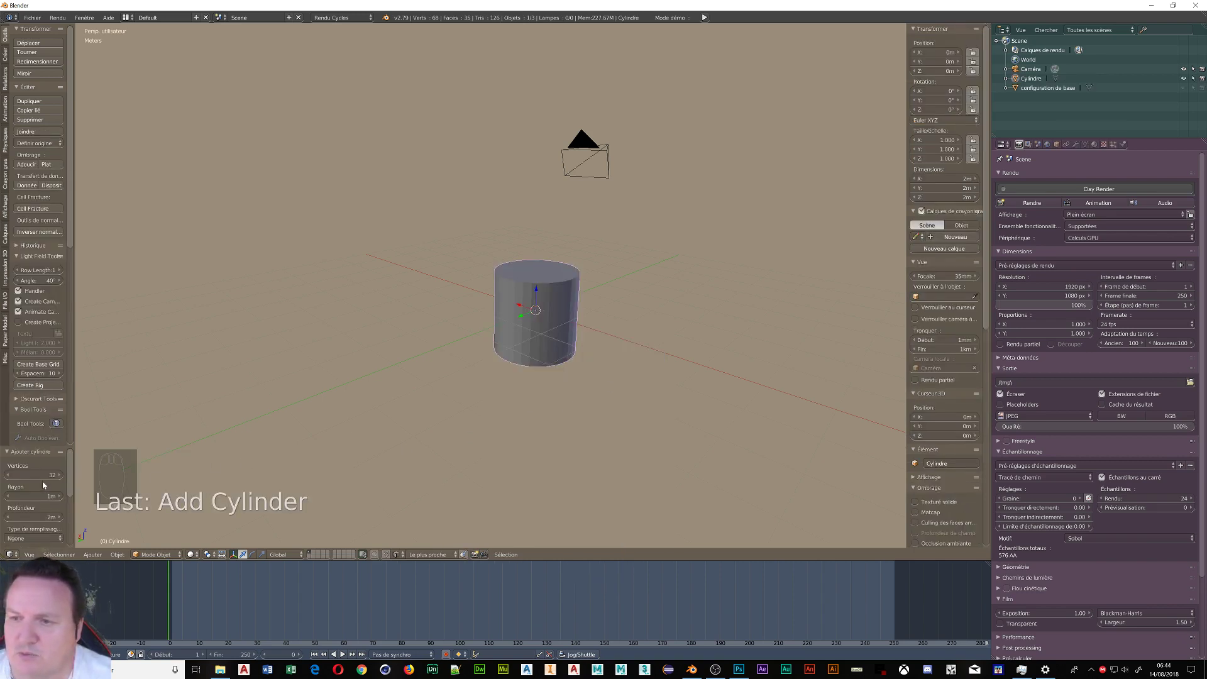
scroll(43, 484, "down", 2)
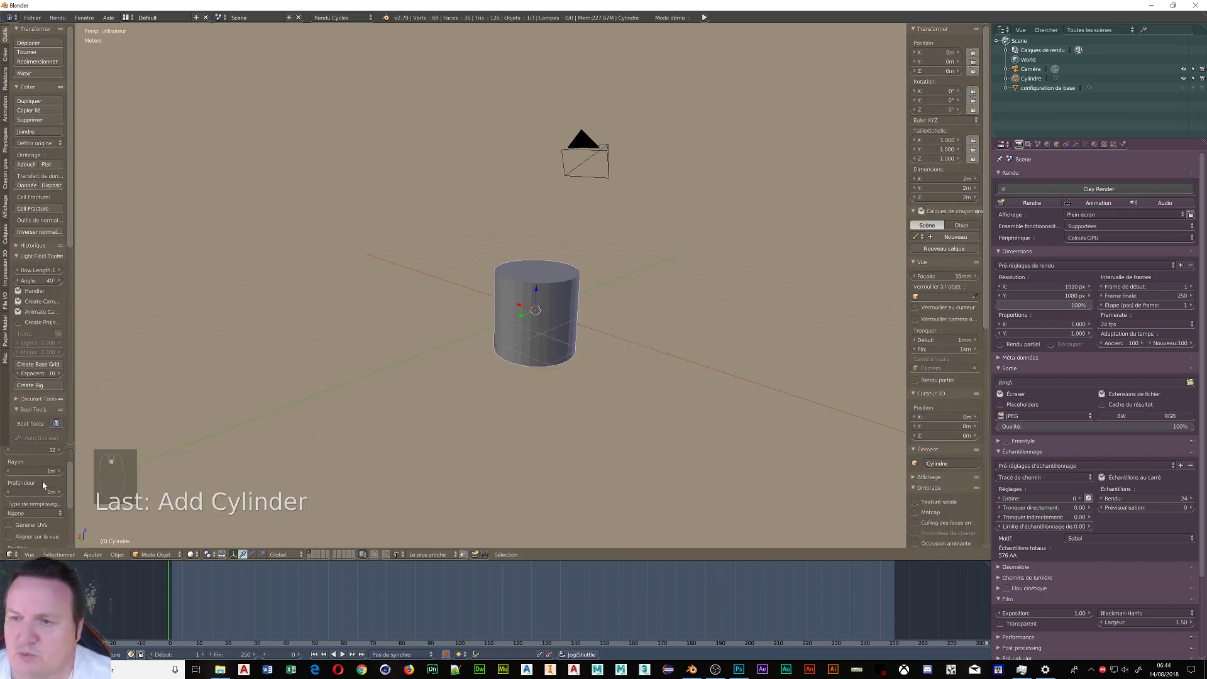
left_click(30, 515)
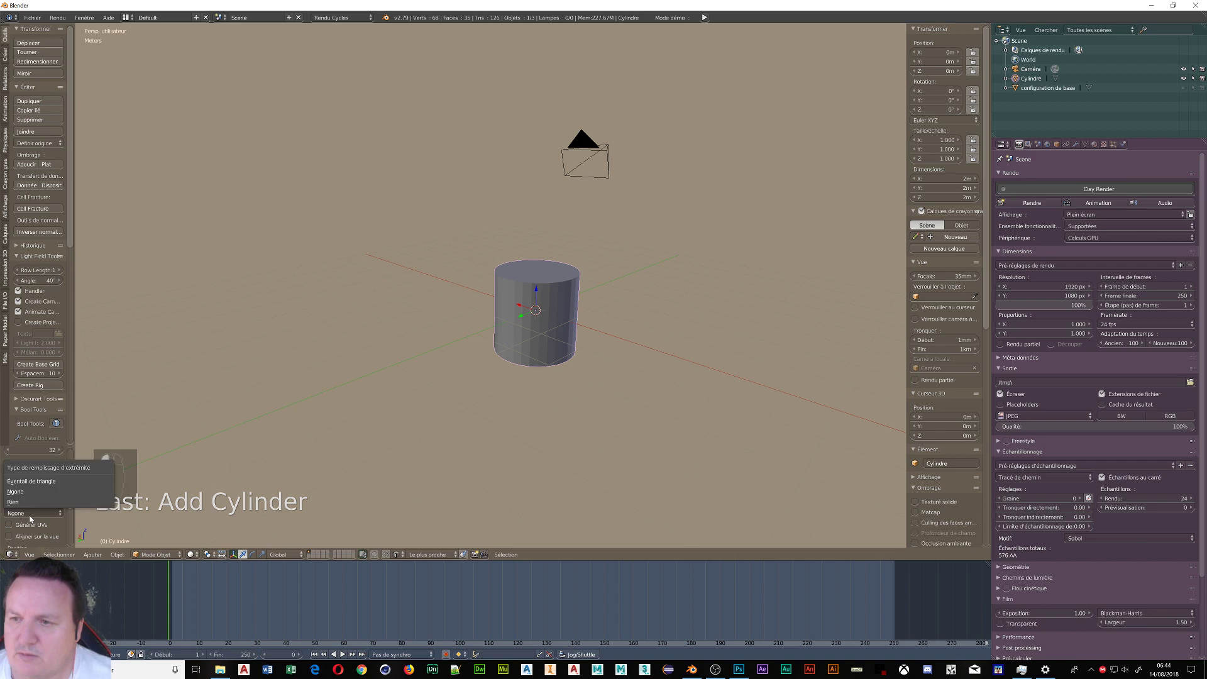
left_click(28, 481)
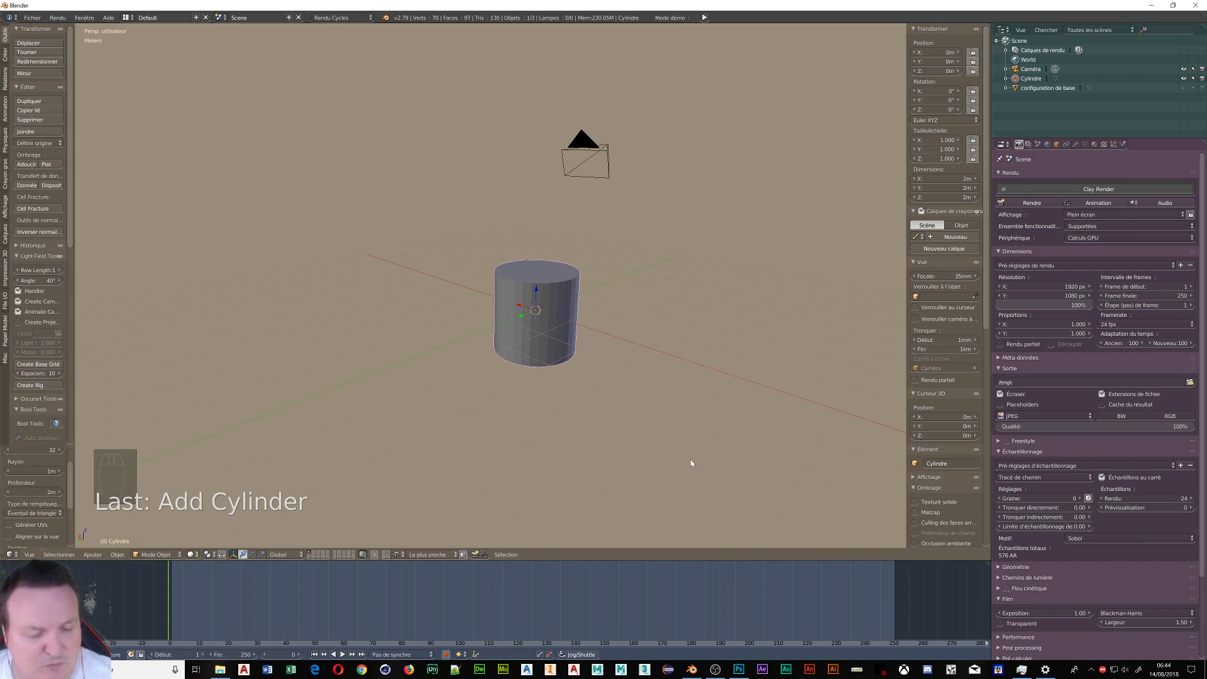
- Flatten the cylinder into a disc by scaling it along Z by 0.12
key("s")
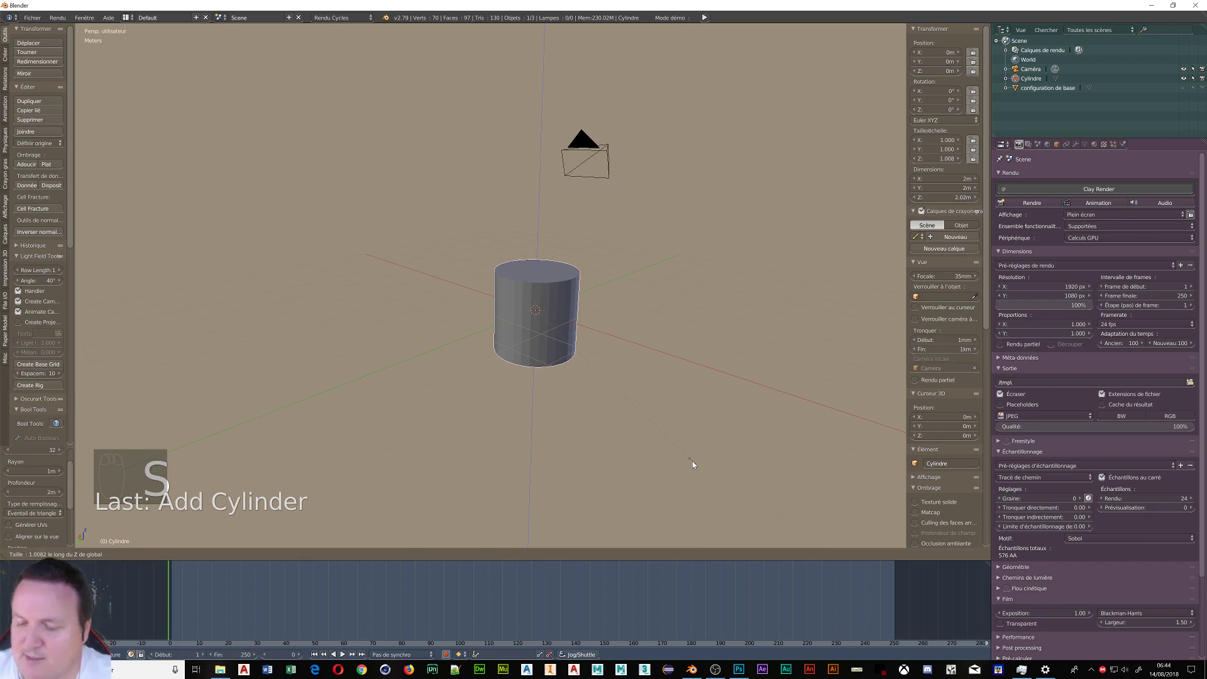
type("z0.12")
key("Return")
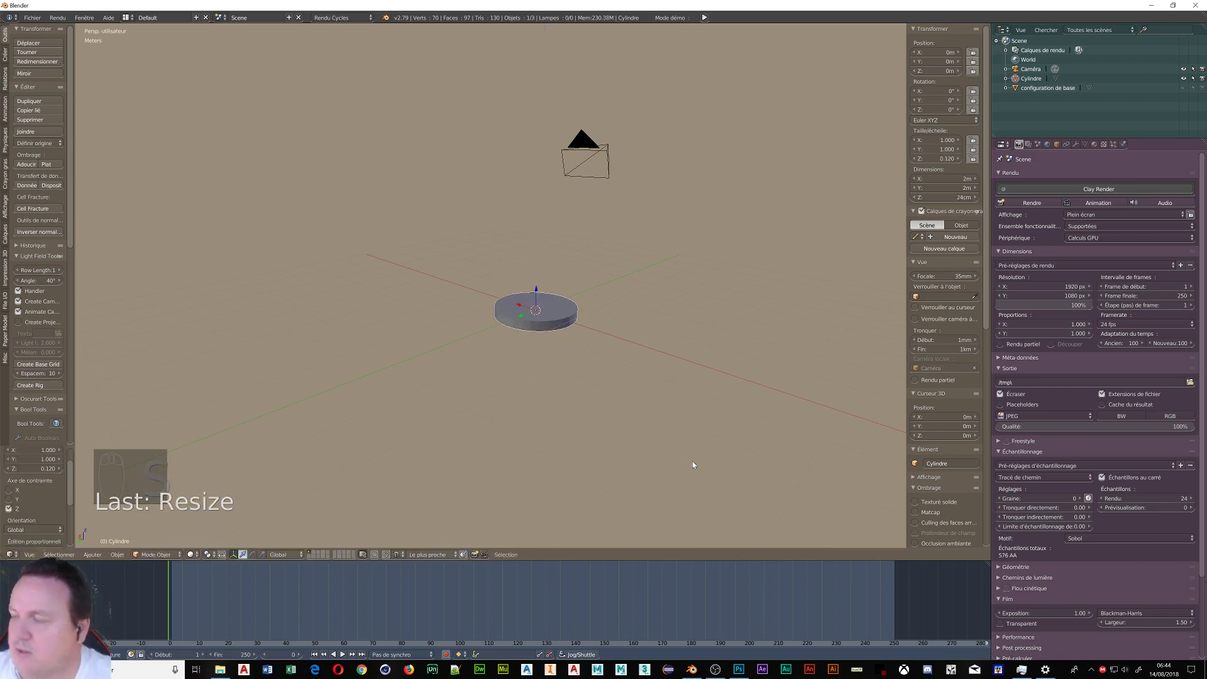
scroll(692, 460, "up", 4)
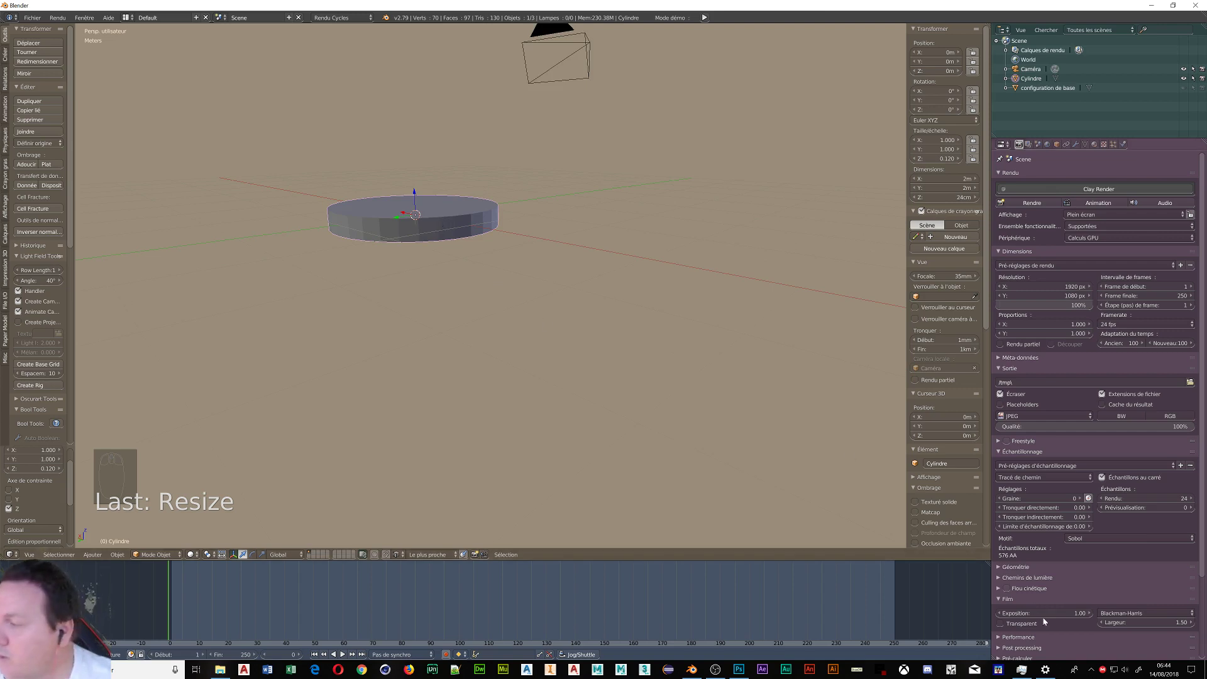
- Split off a new area from the render properties and turn it into an image editor
left_click_drag(1005, 658, 1000, 454)
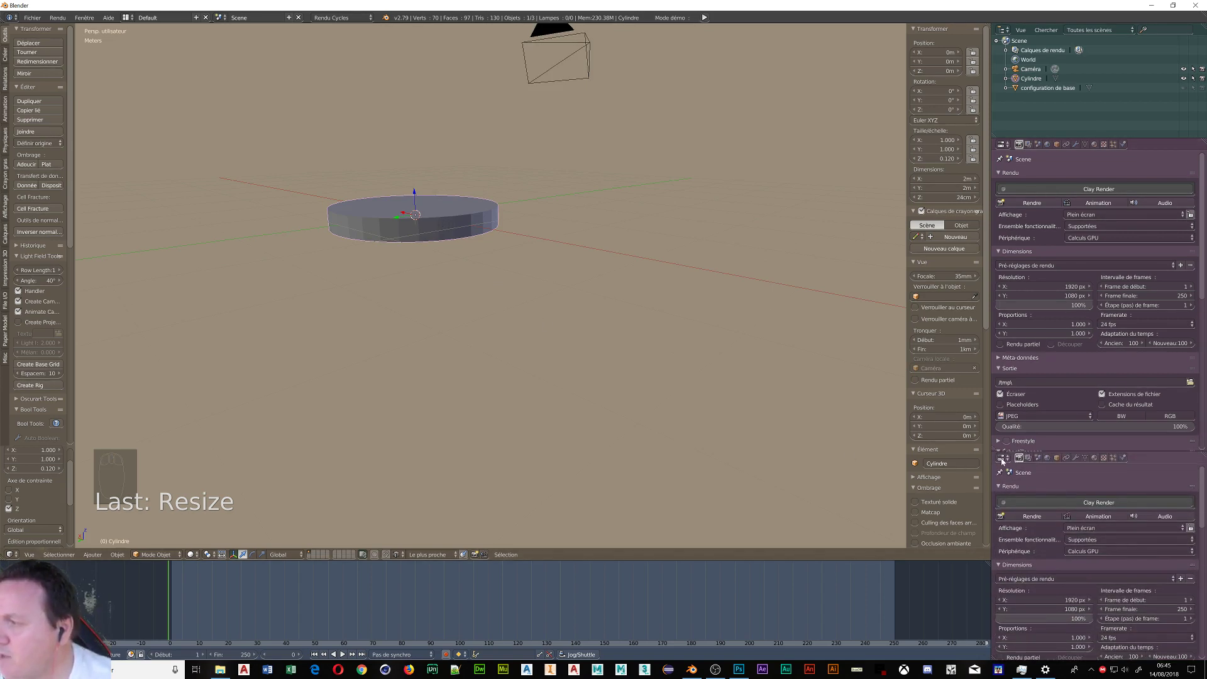
left_click(1002, 459)
left_click(1032, 385)
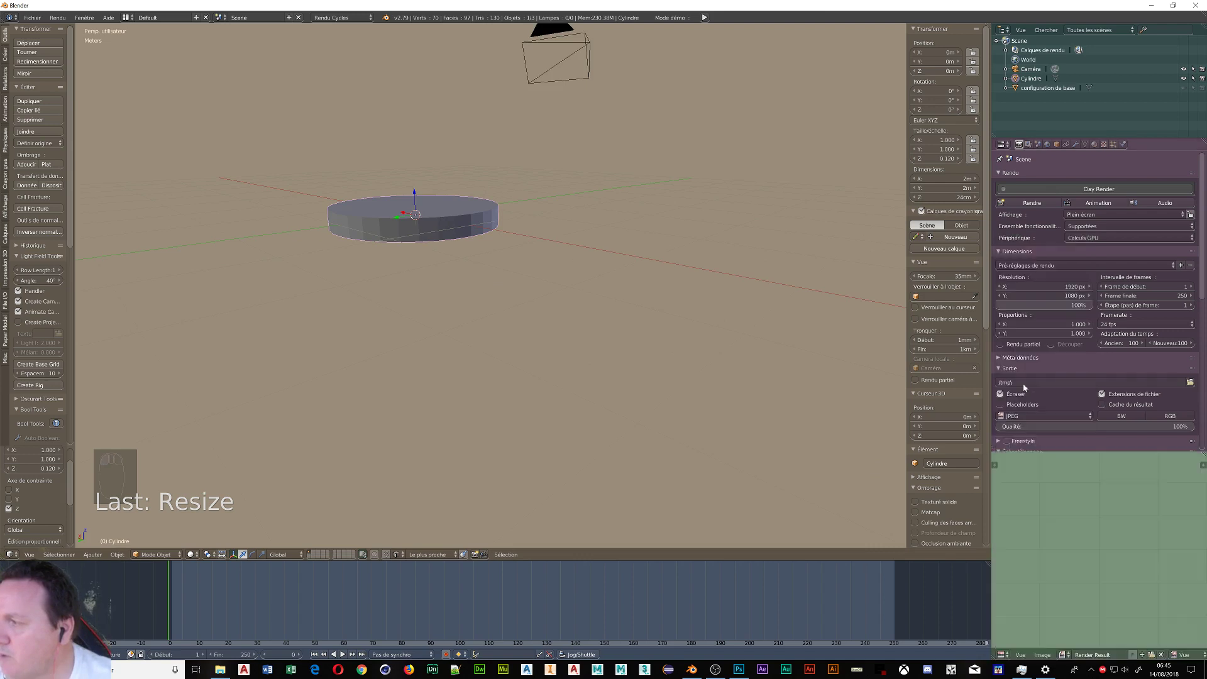
- Load the reference image longines_primaluna.jpg from the tuto Montre folder into the image editor, browsing the files as thumbnails
left_click(1161, 655)
left_click(1117, 655)
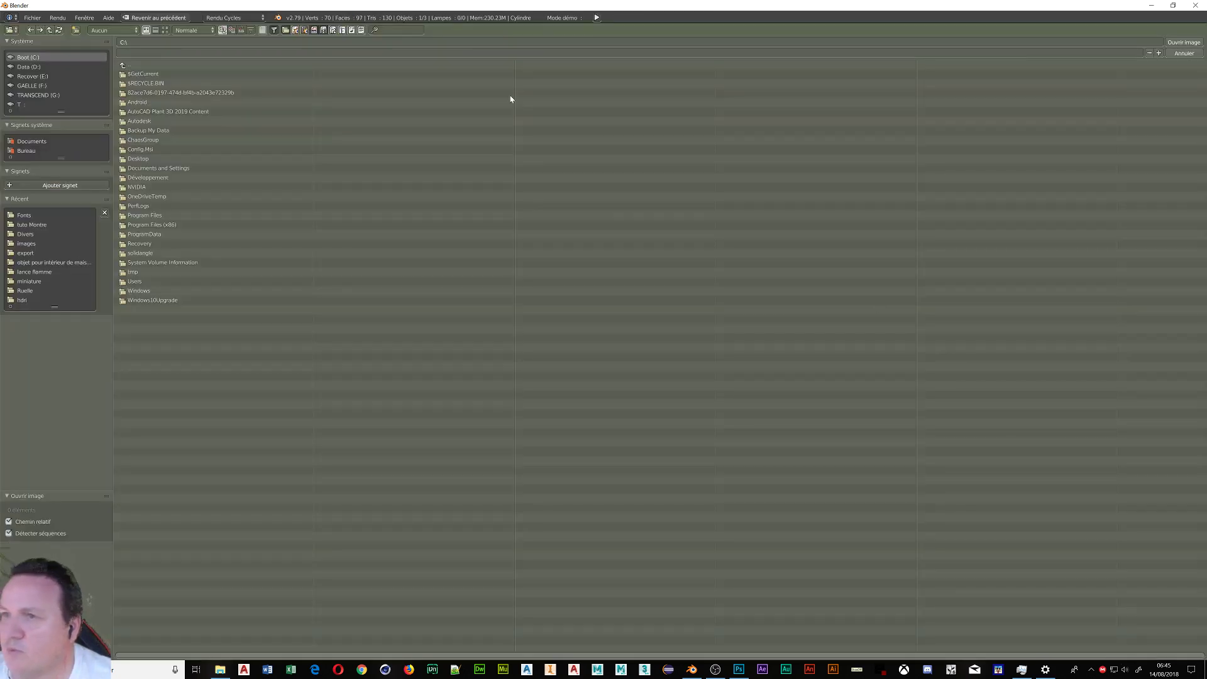
left_click(31, 225)
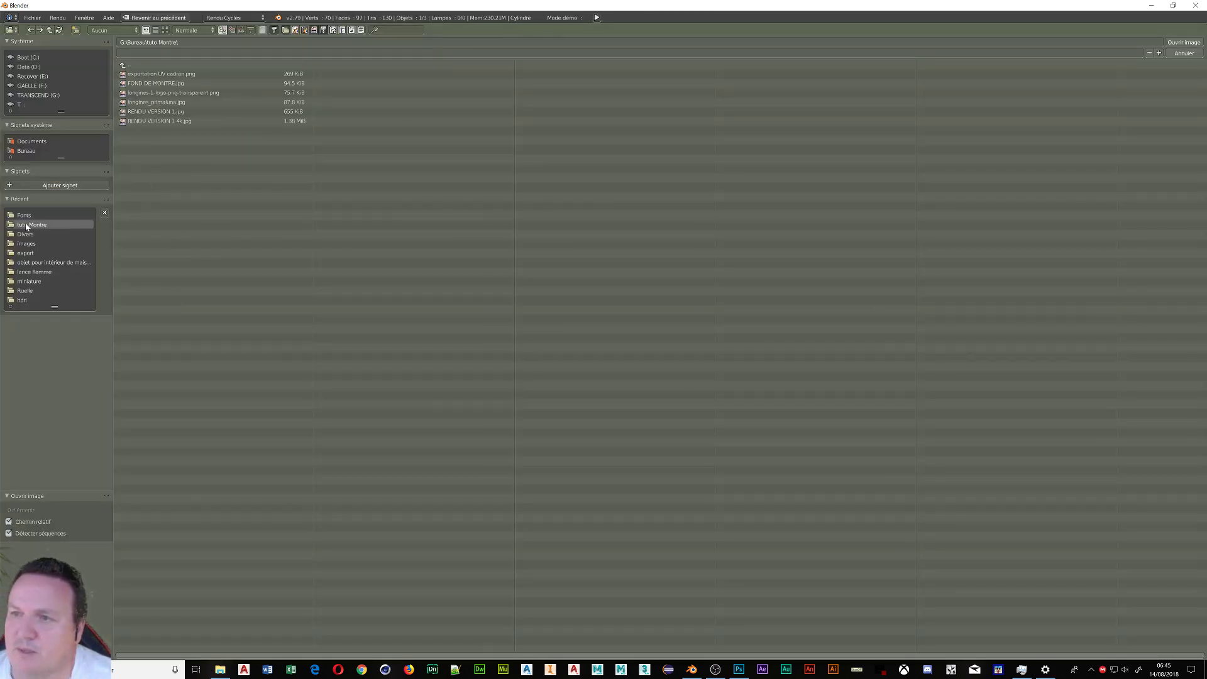
left_click(165, 29)
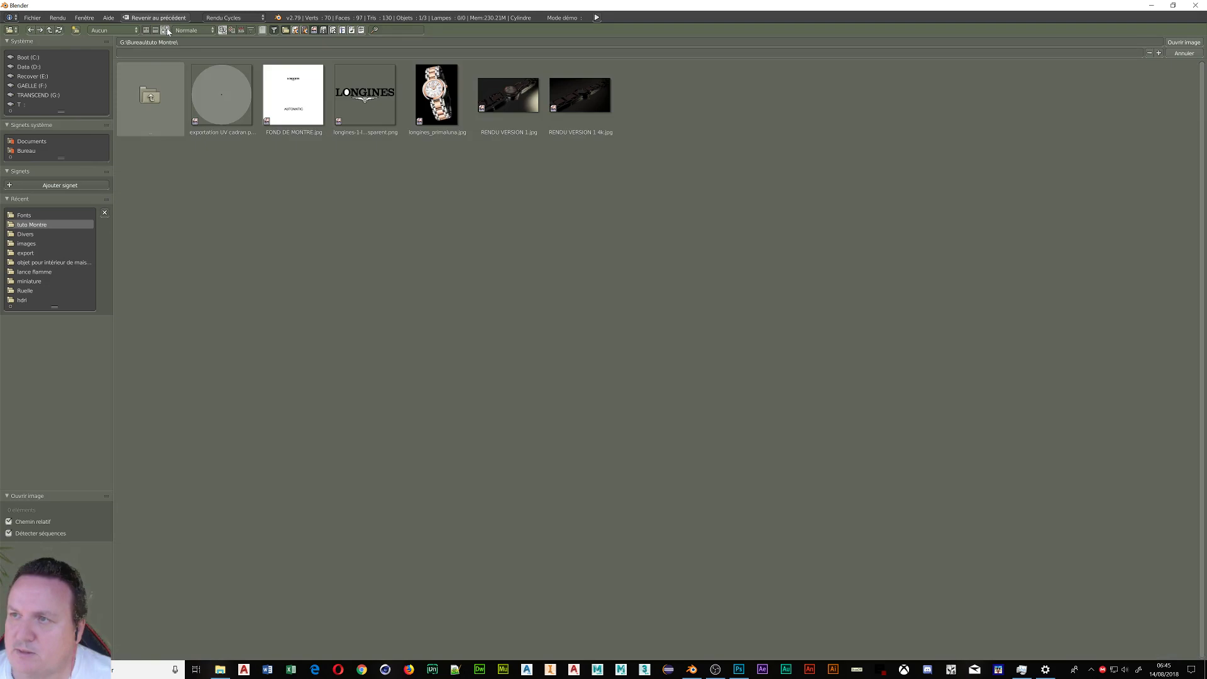
left_click(465, 88)
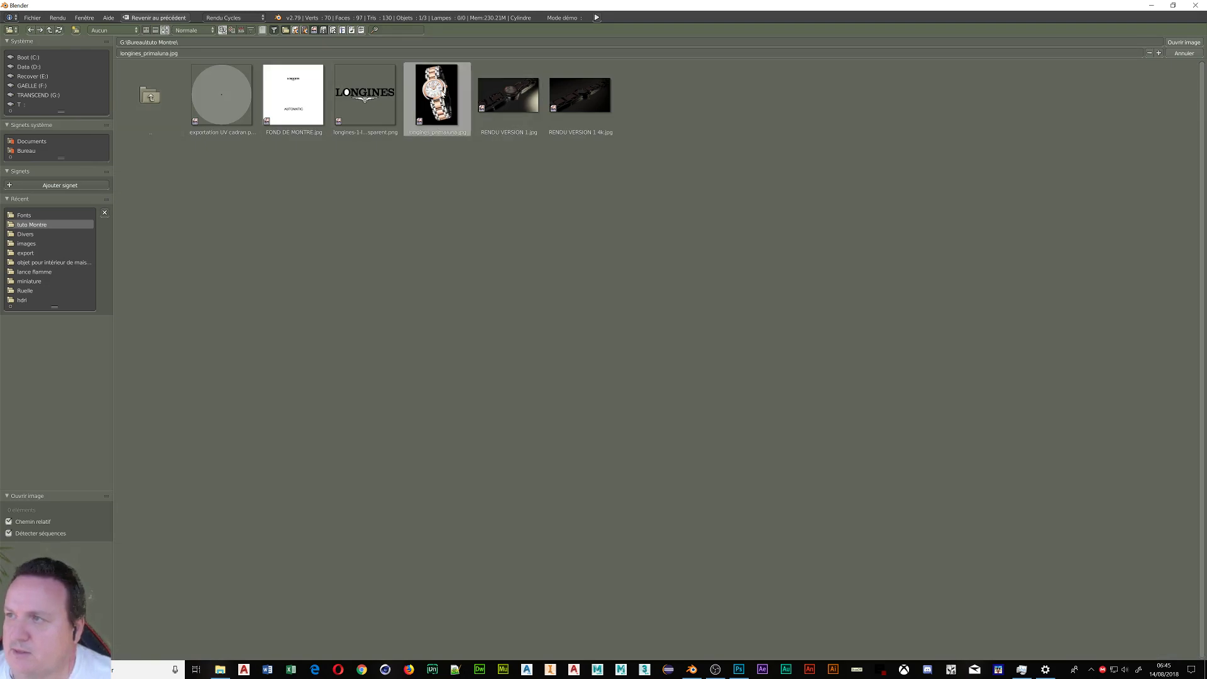
left_click(1182, 44)
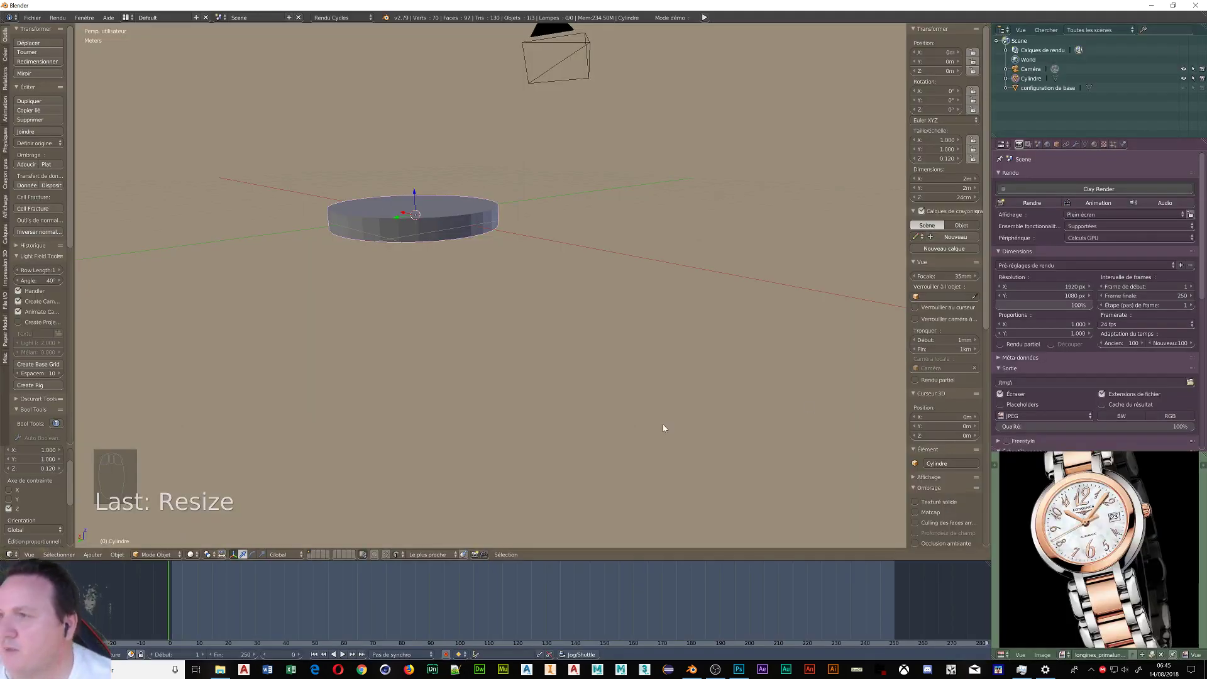
- Put the flattened cylinder in Edit mode with vertex selection
scroll(361, 295, "up", 5)
scroll(447, 210, "down", 4)
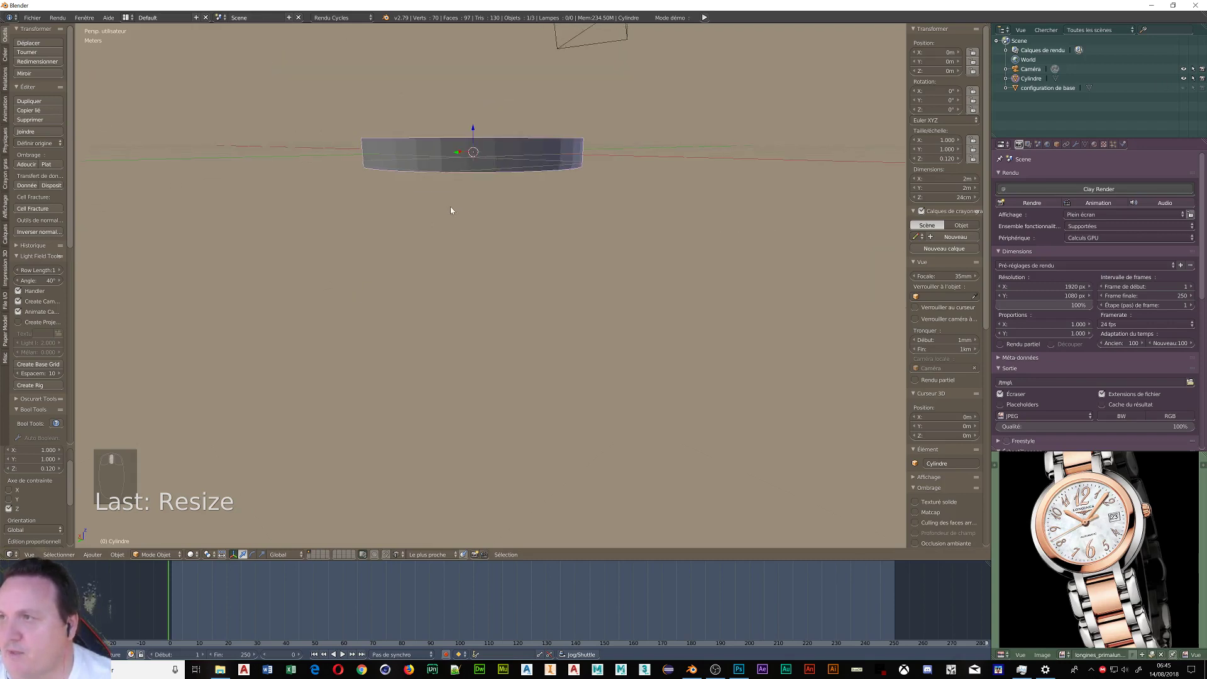
mouse_move(450, 207)
middle_mouse_down()
mouse_move(444, 223)
mouse_move(456, 225)
middle_mouse_up()
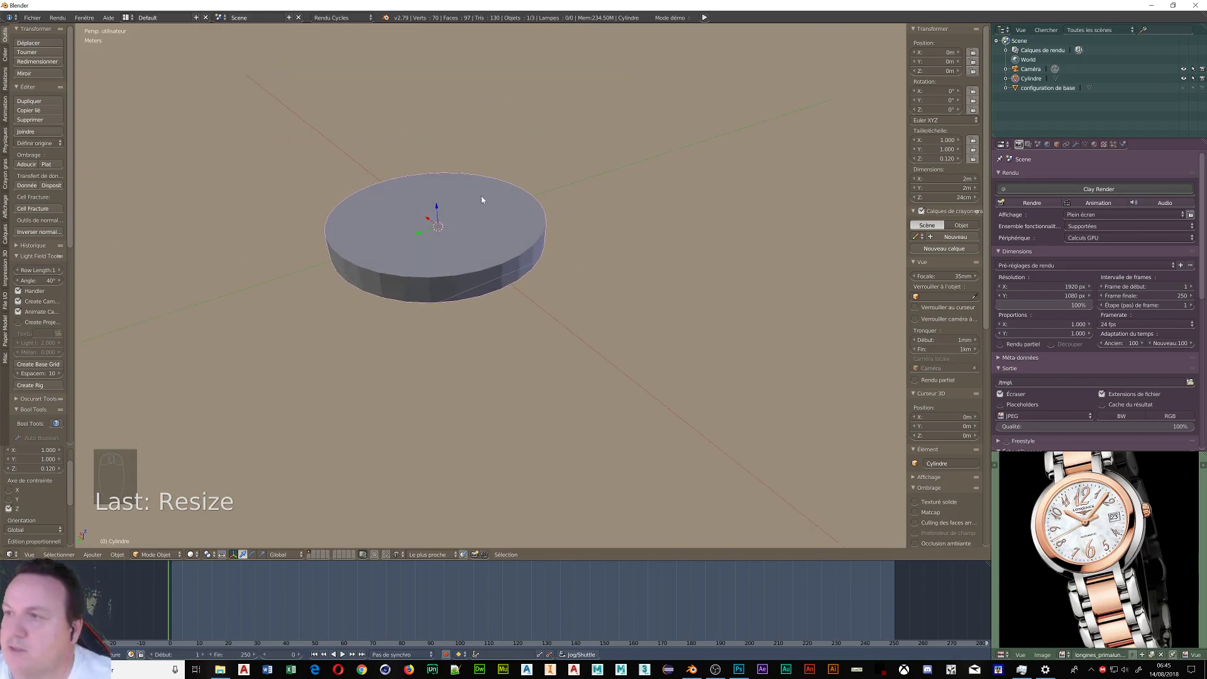
key("Tab")
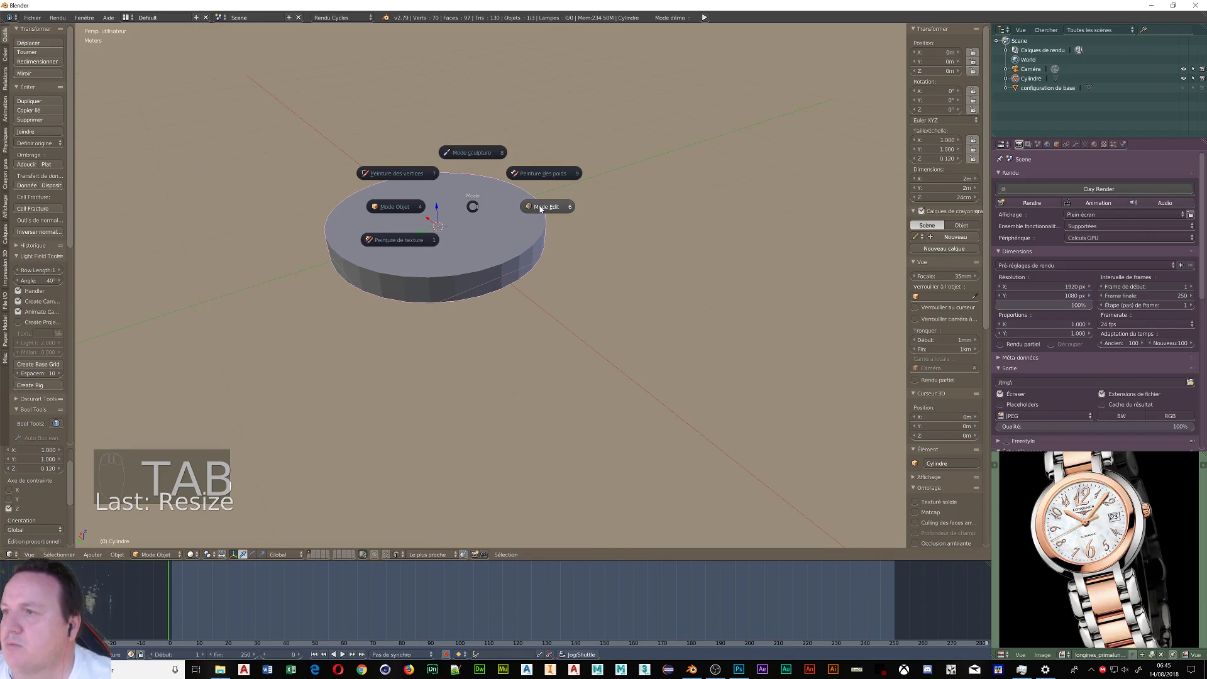
left_click(540, 208)
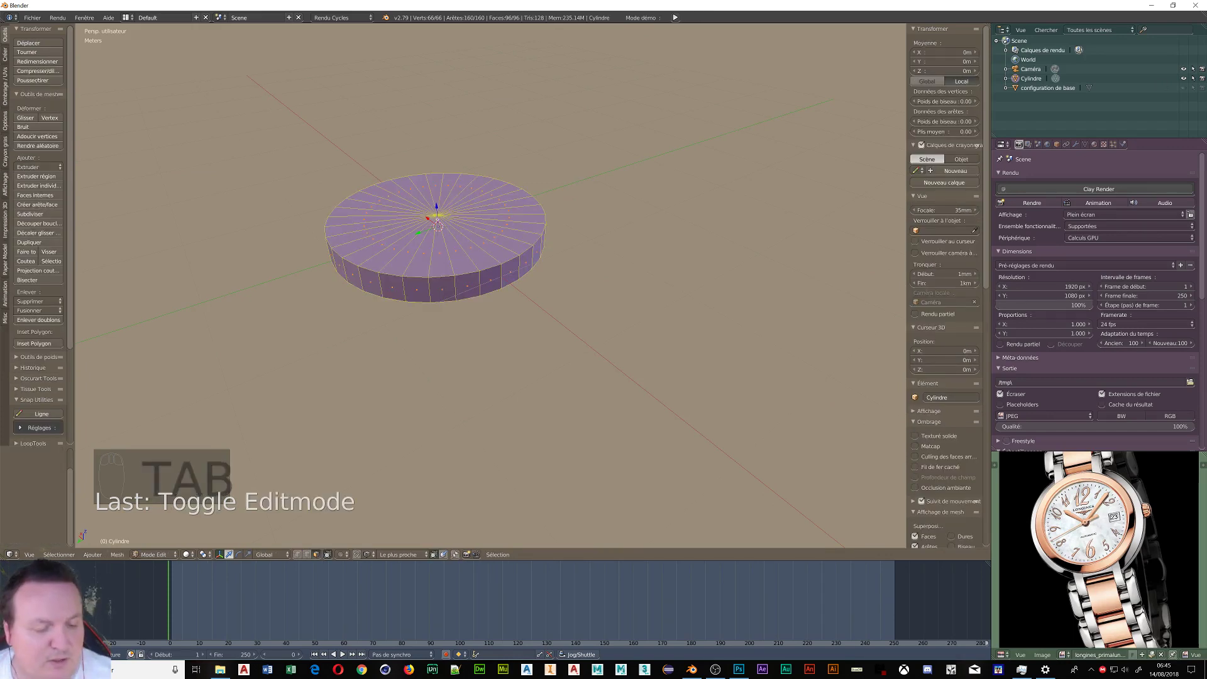
key("ctrl+Tab")
left_click(438, 222)
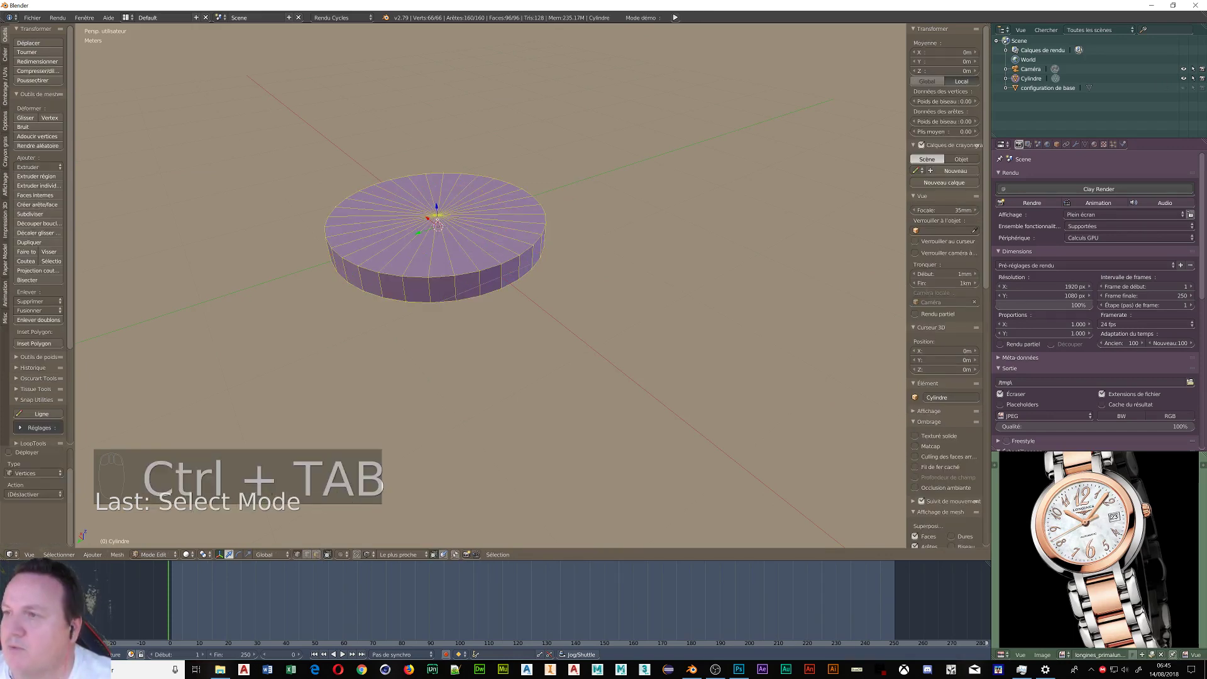
- Delete the central vertex of the cylinder's top cap to open the upper side
key("a")
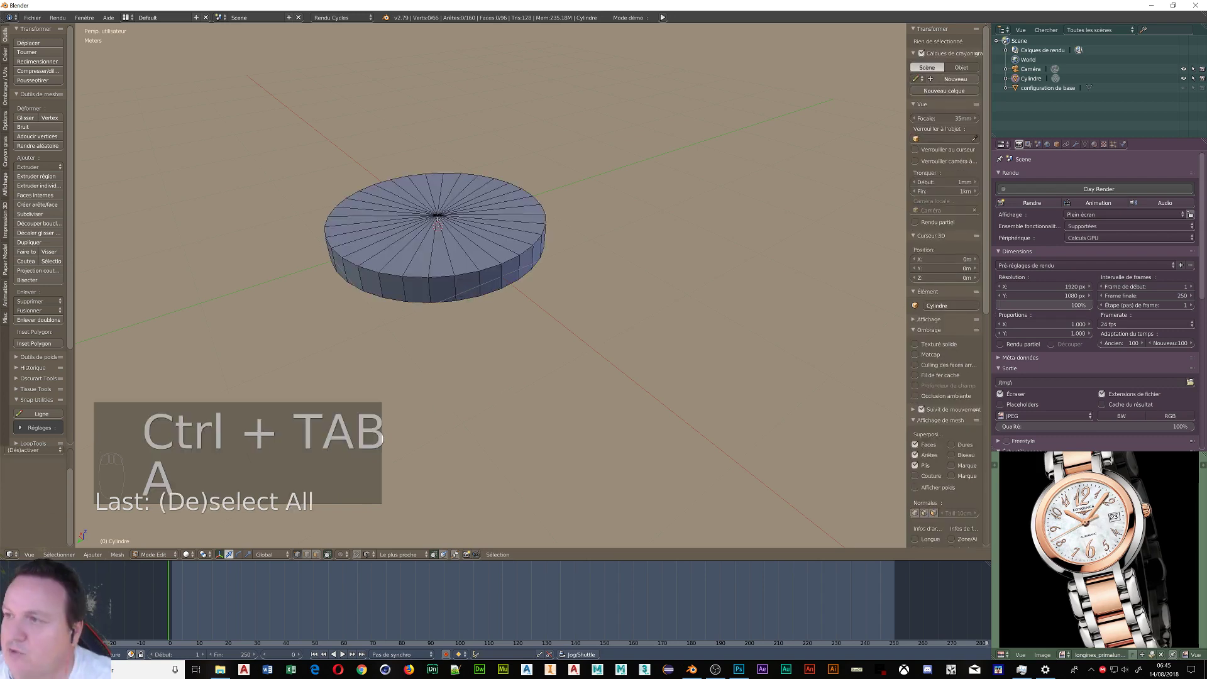
right_click(437, 215)
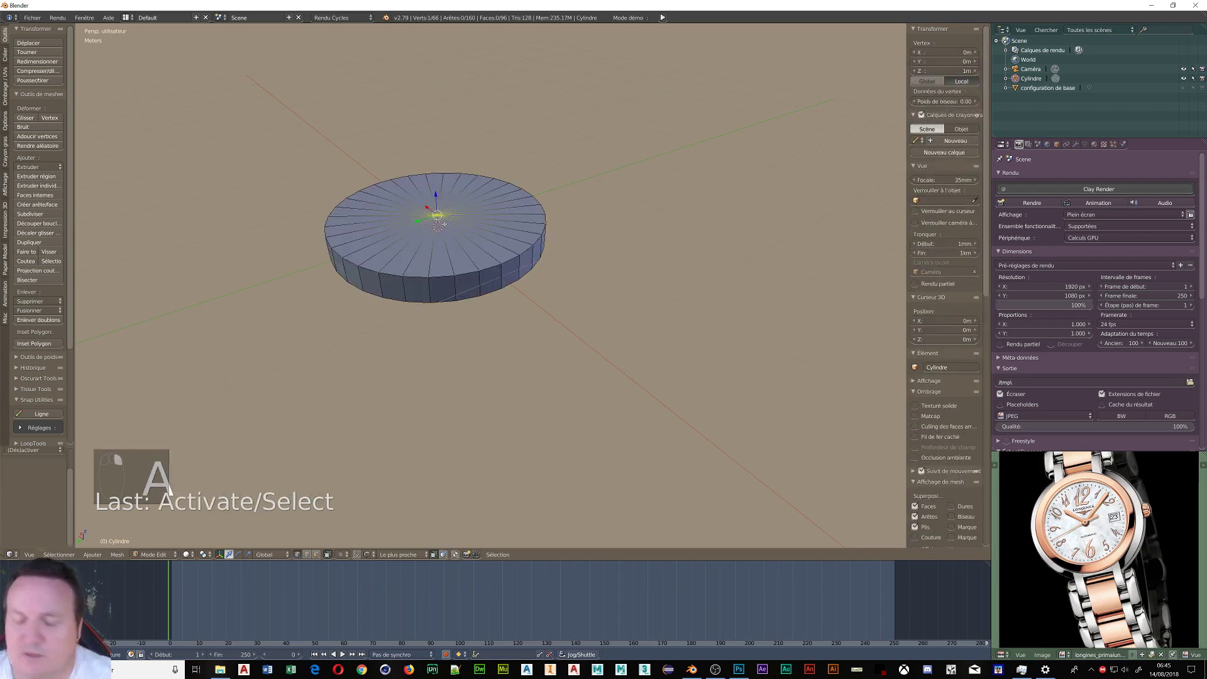
key("x")
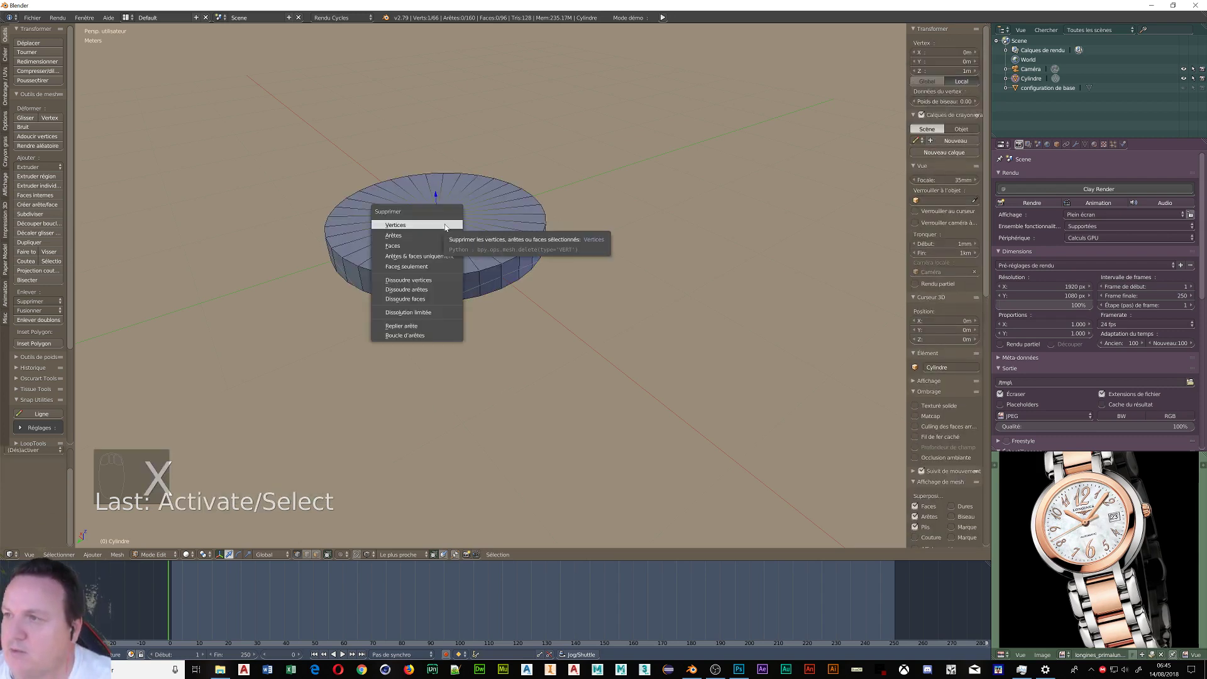
left_click(446, 226)
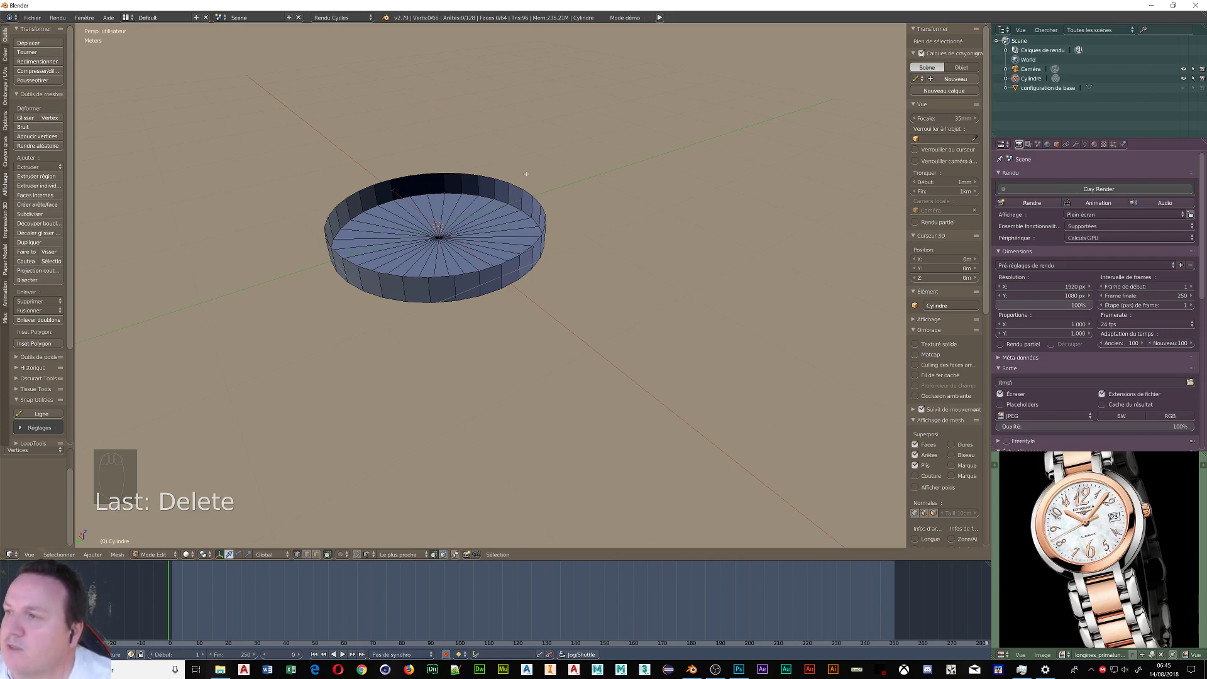
scroll(579, 184, "up", 5)
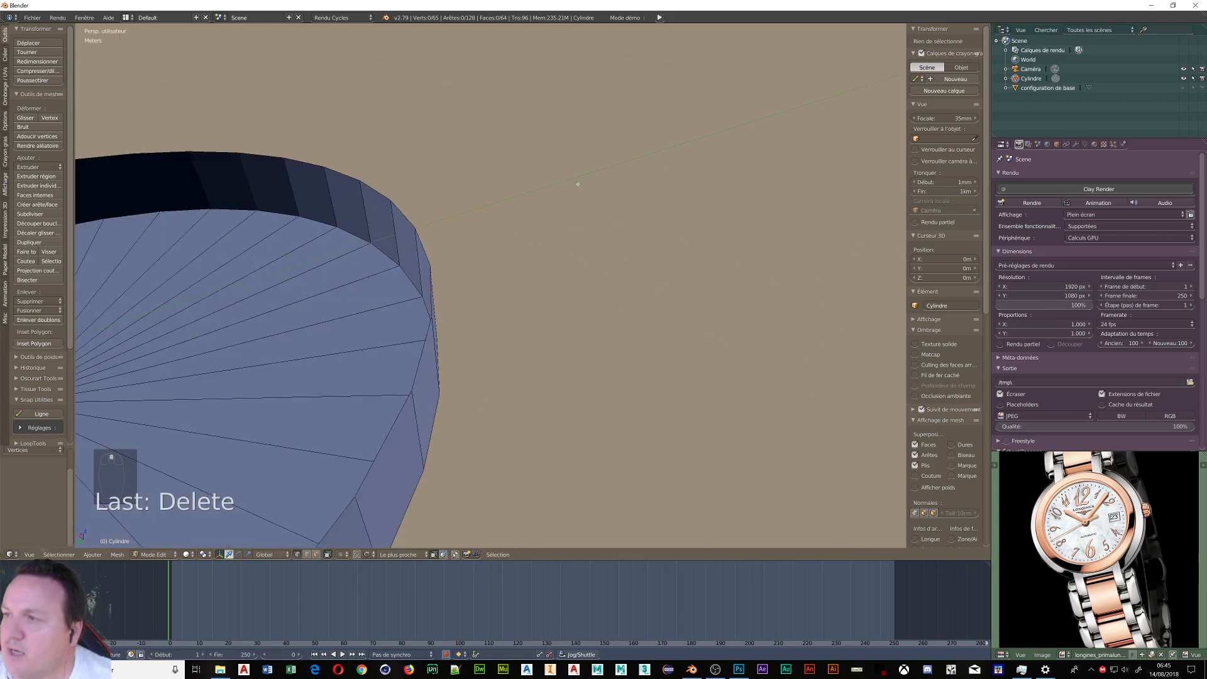
- Extrude the edge loop around the cylinder's open top and scale it inward to about 0.875 to form a rim
right_click(422, 249, "alt")
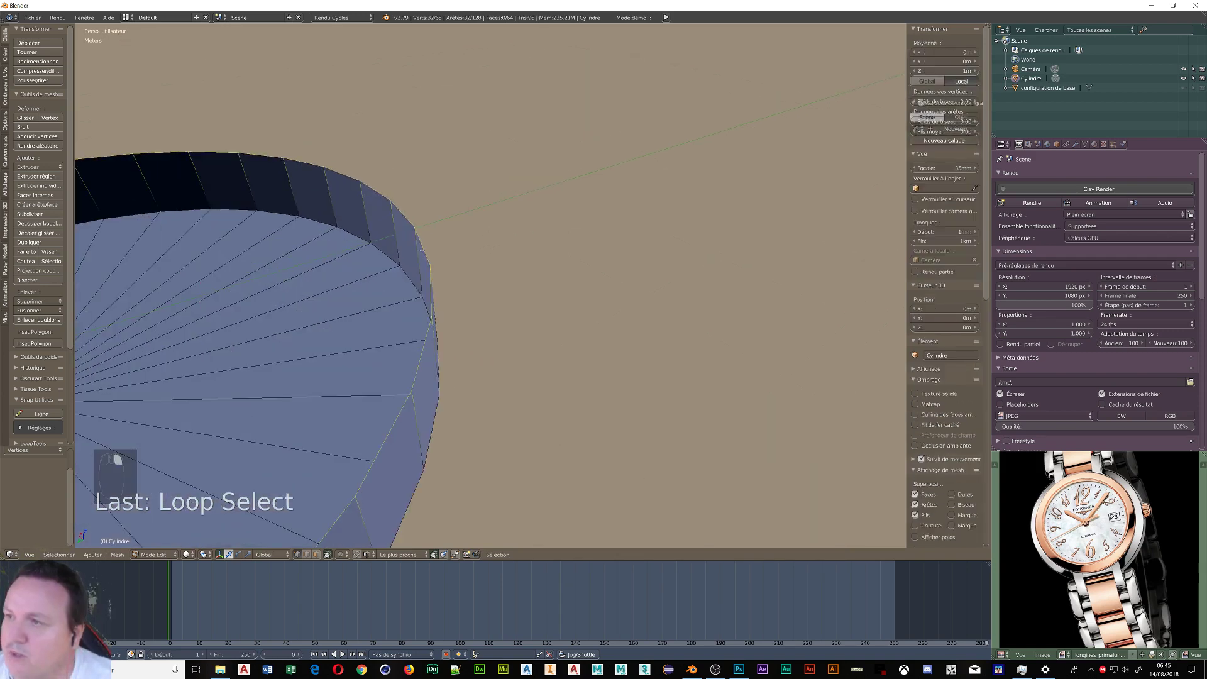
scroll(251, 288, "down", 5)
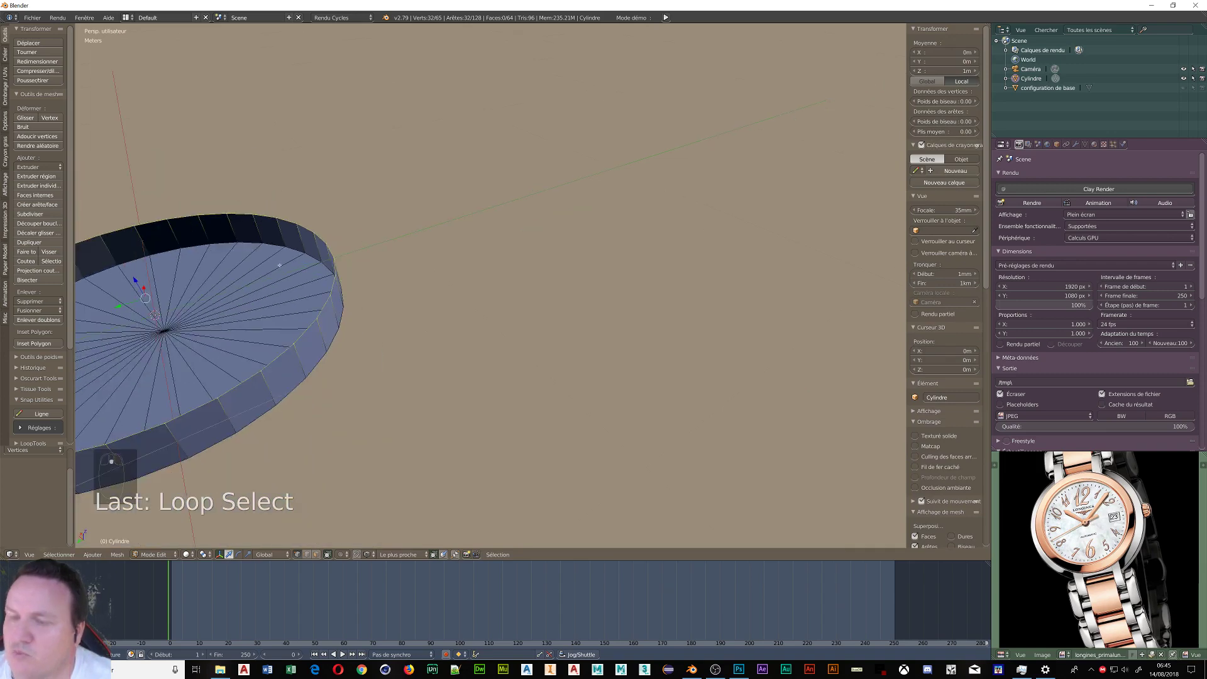
middle_click_drag(180, 293, 322, 252, "shift")
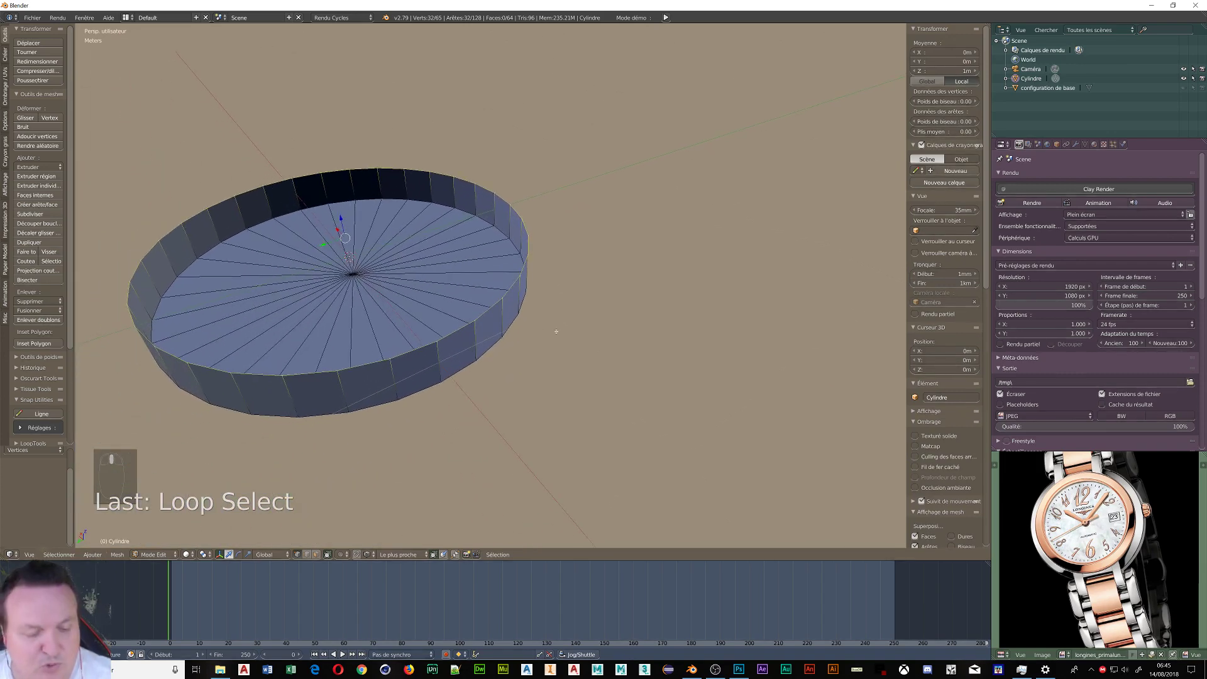
key("e")
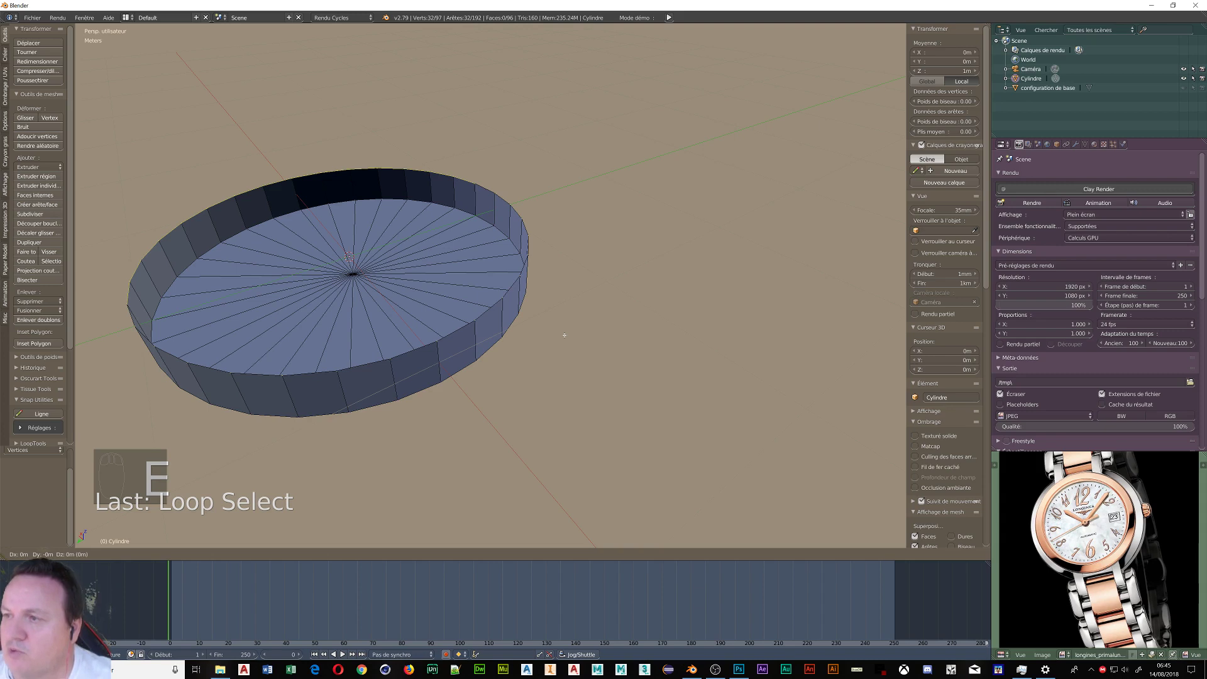
right_click(564, 335)
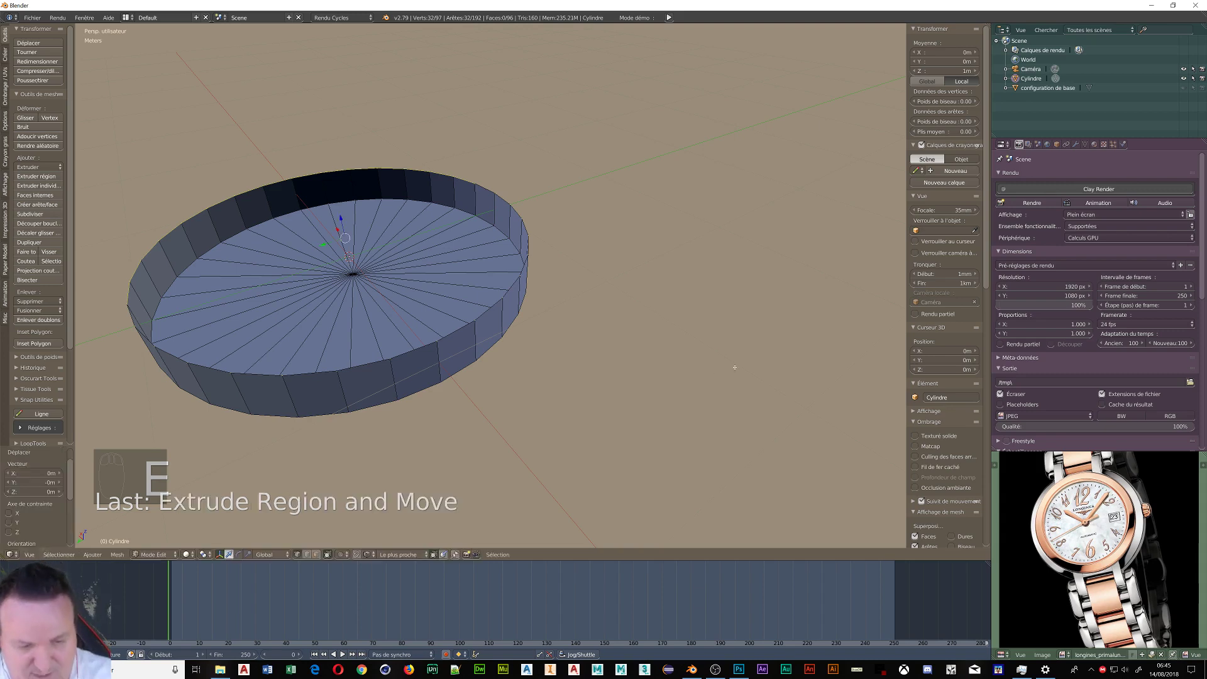
key("s")
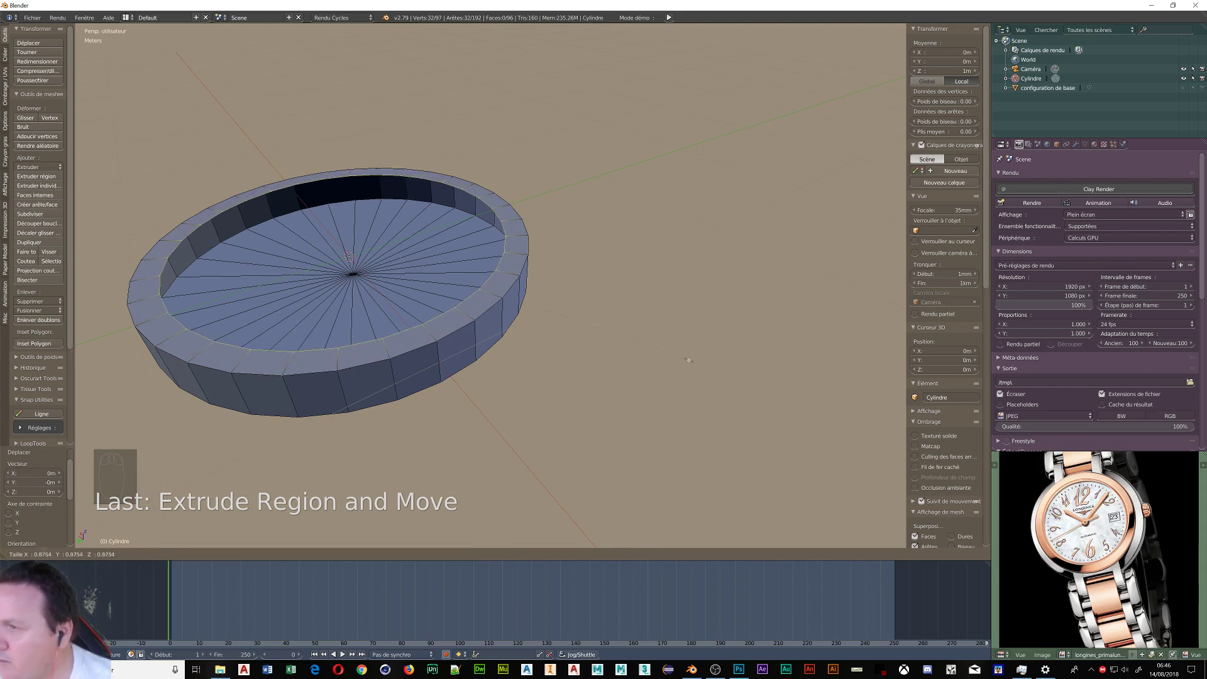
left_click(688, 359)
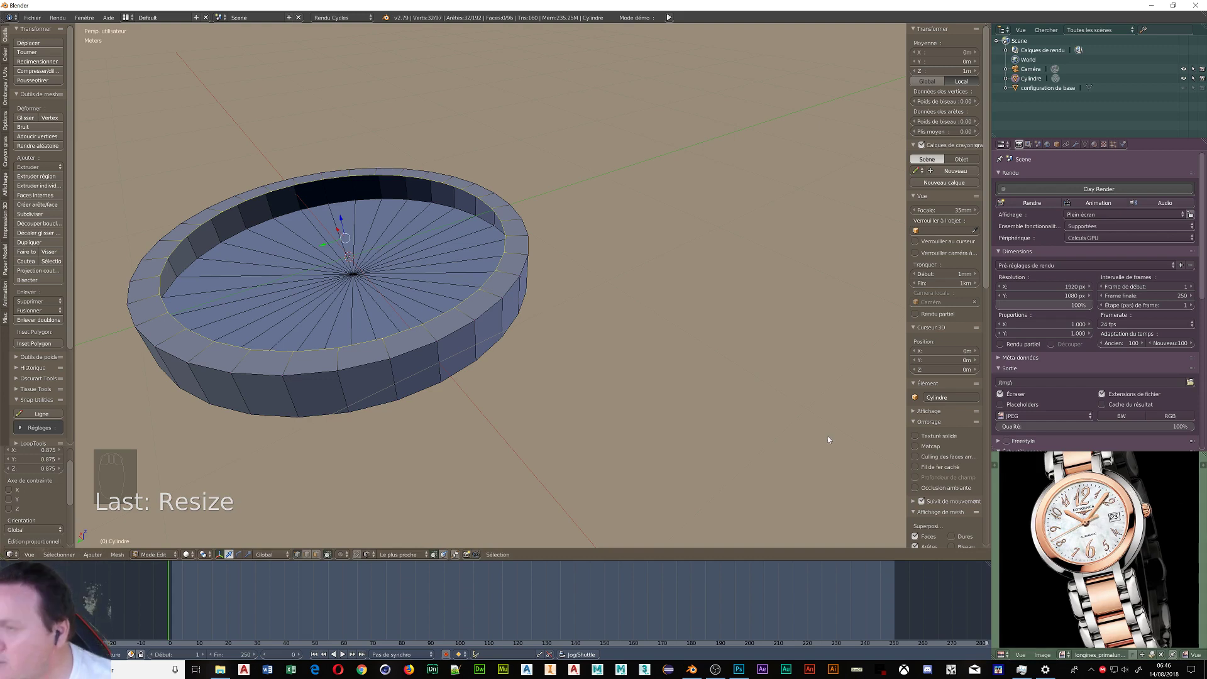
- Raise the rim's inner edge loop about 1.71 cm along Z, and extrude it upward about 4.02 cm
key("g")
key("z")
left_click(625, 344)
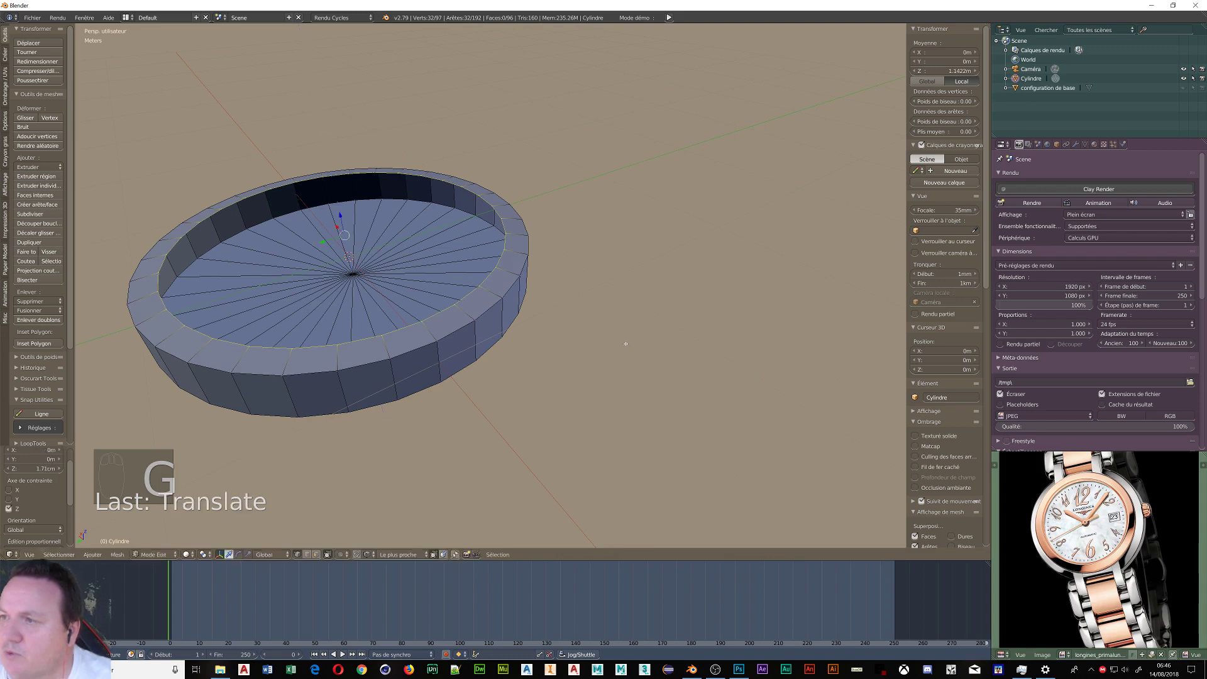
key("e")
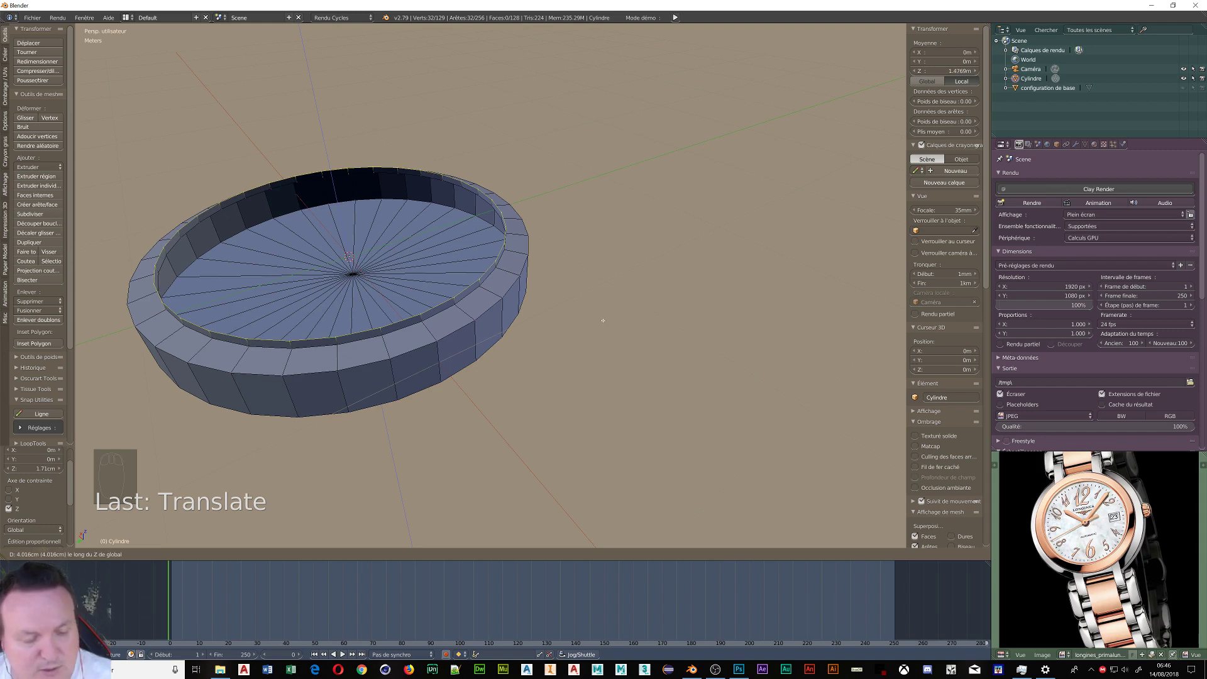
left_click(603, 320)
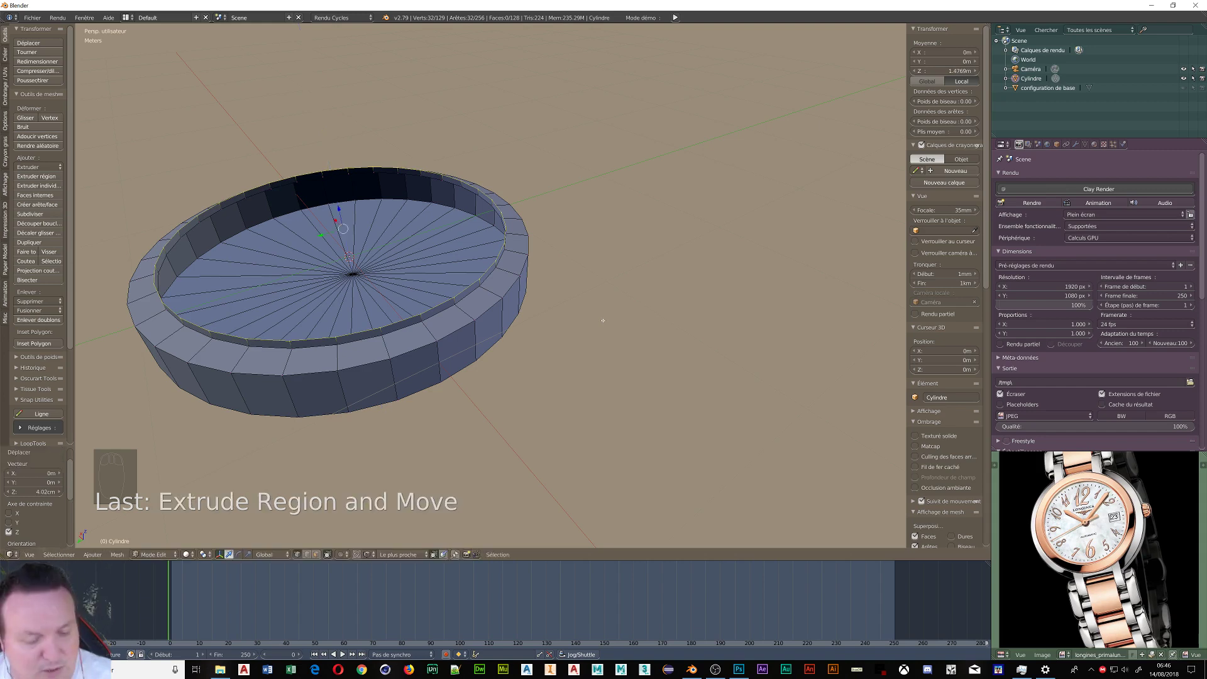
- Extrude the raised top loop inward at a scale of about 0.852 and raise the new loop about 2.74 cm along Z
key("e")
right_click(603, 321)
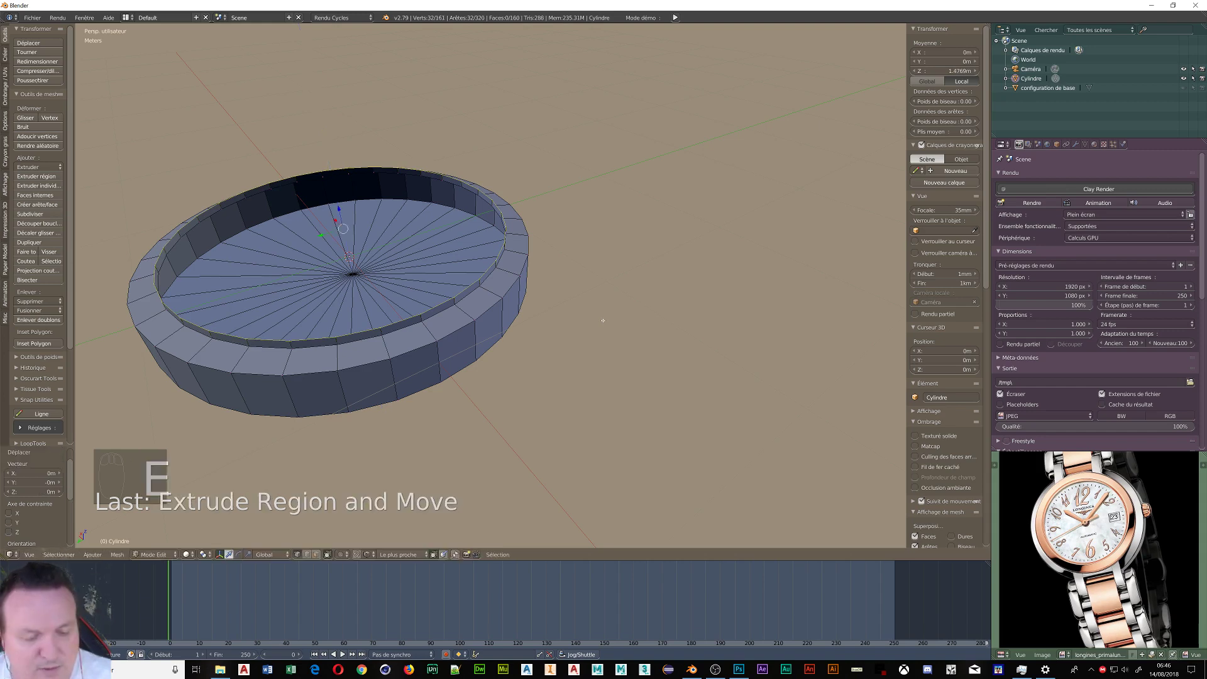
key("z")
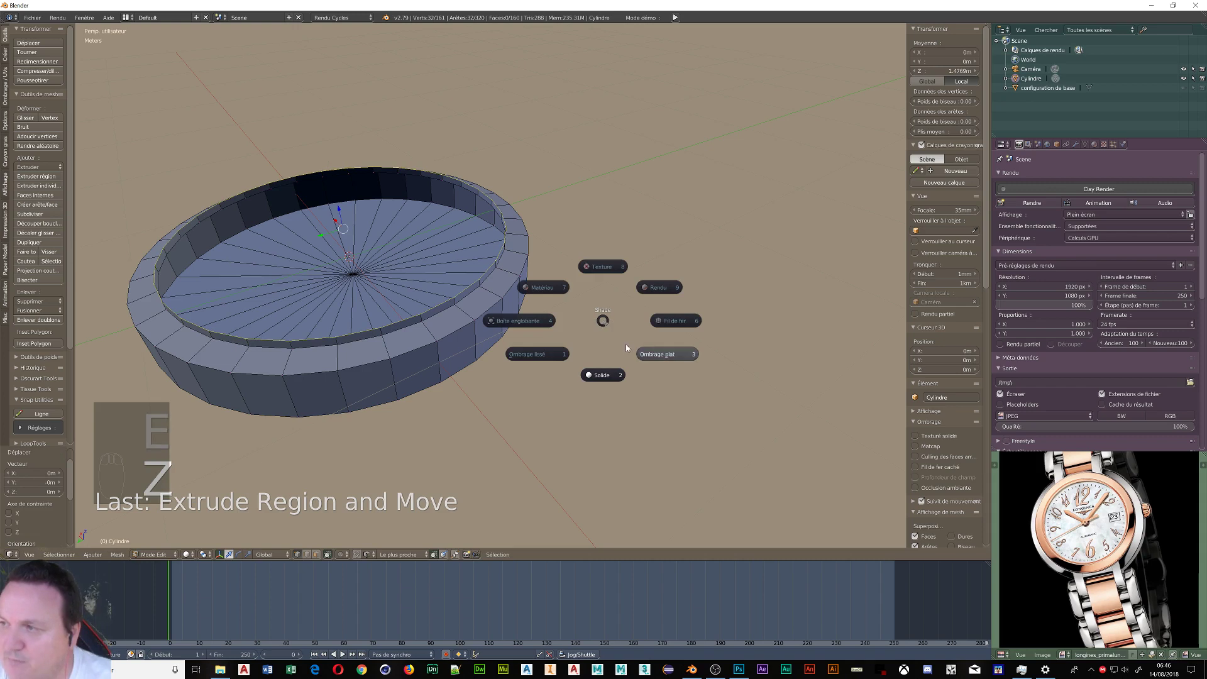
left_click(613, 374)
key("s")
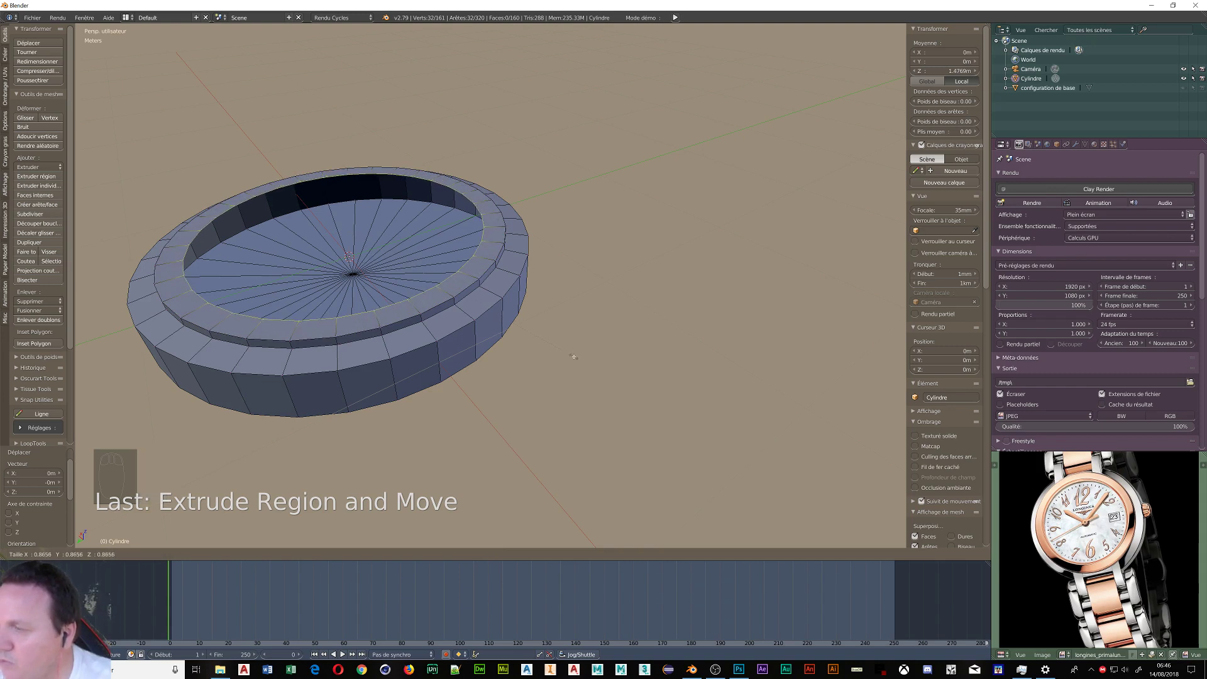
left_click(569, 356)
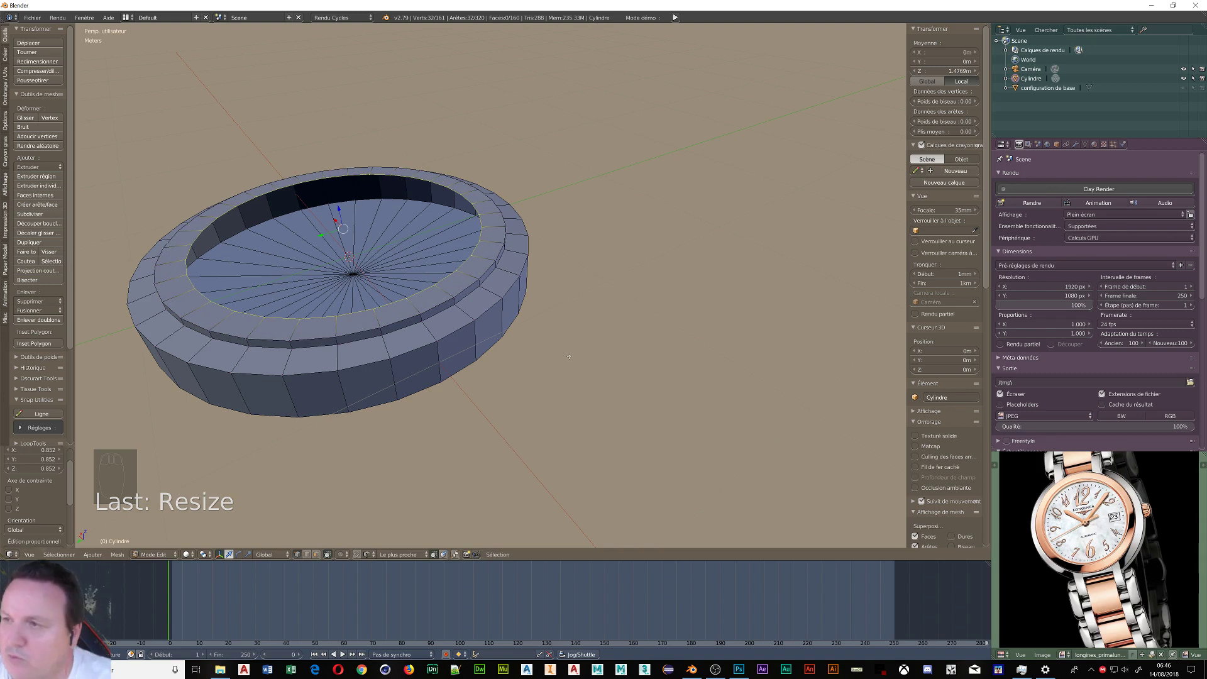
key("g")
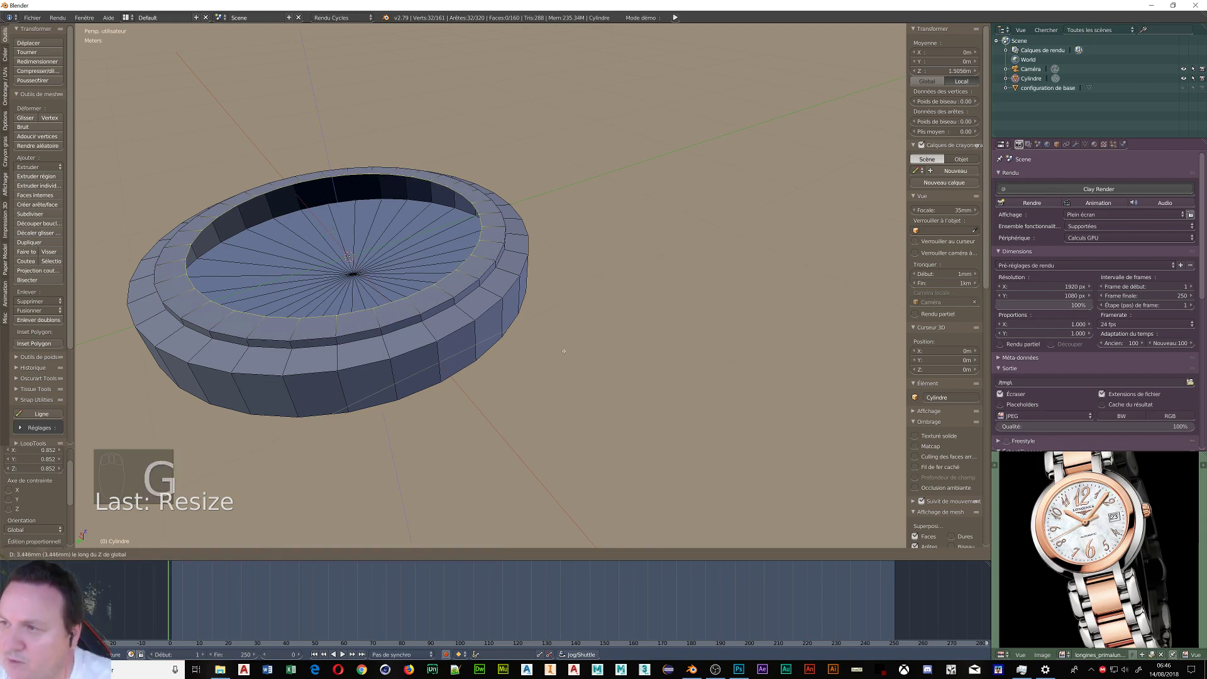
left_click(536, 315)
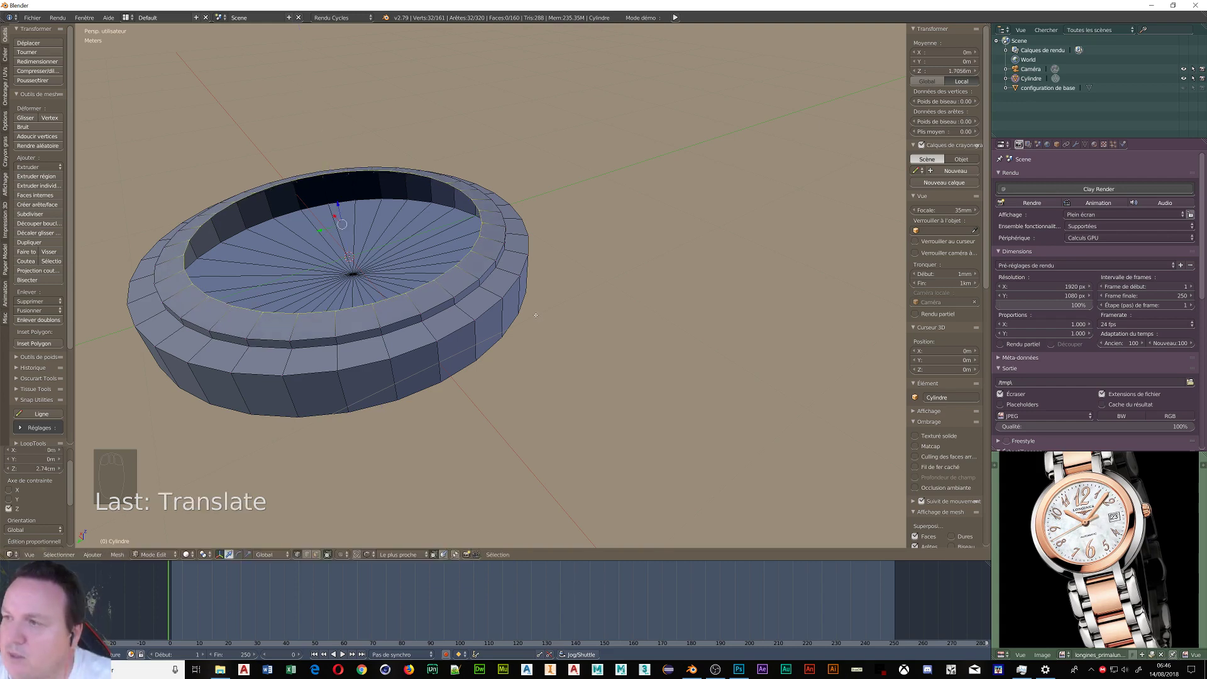
- Extrude the bezel's inner loop inward at a scale of about 0.970 and lower the new loop about 1.5 cm along Z
key("e")
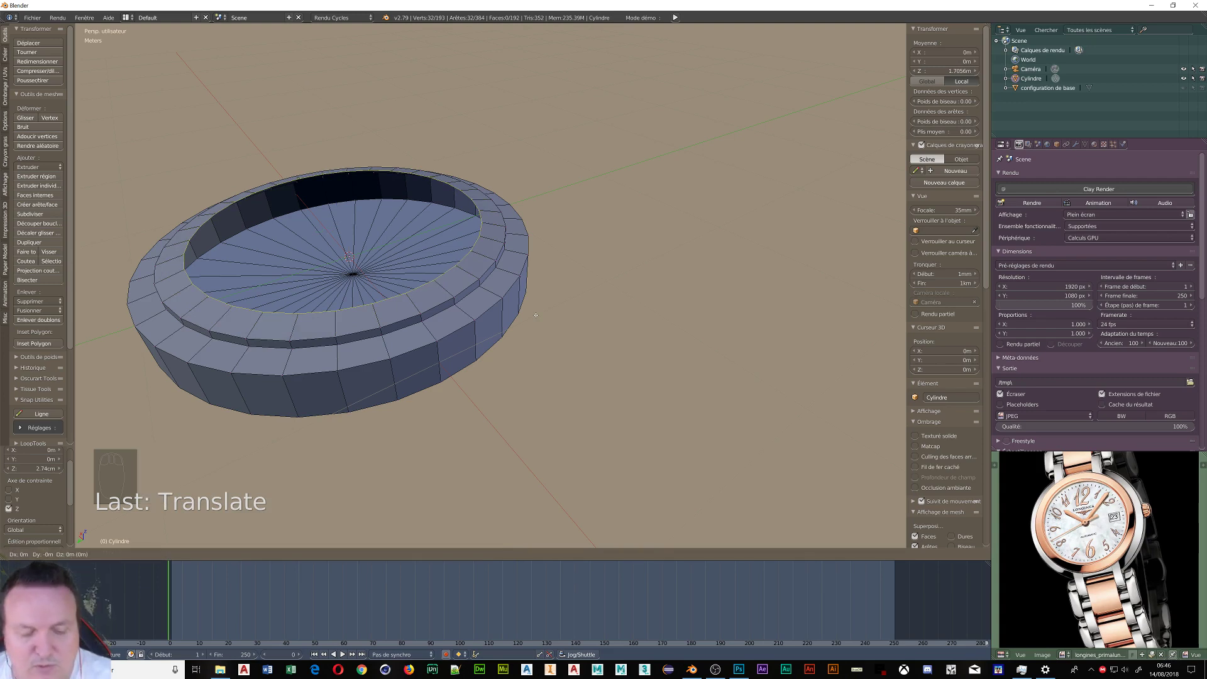
right_click(535, 315)
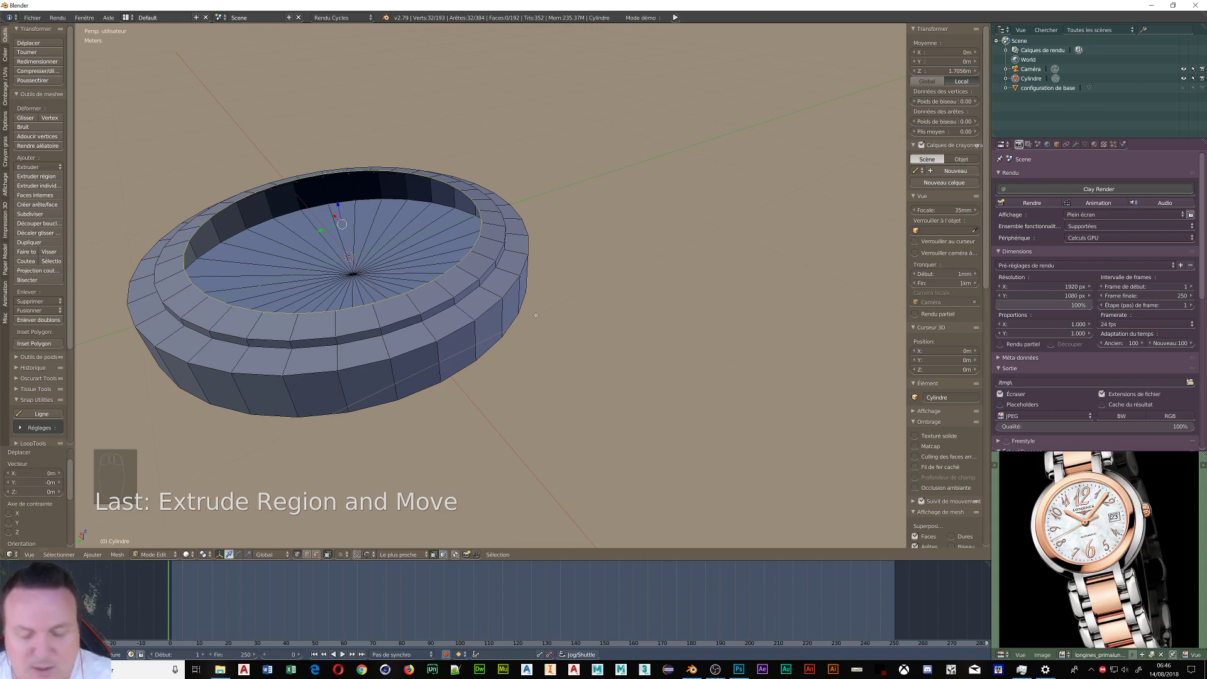
key("s")
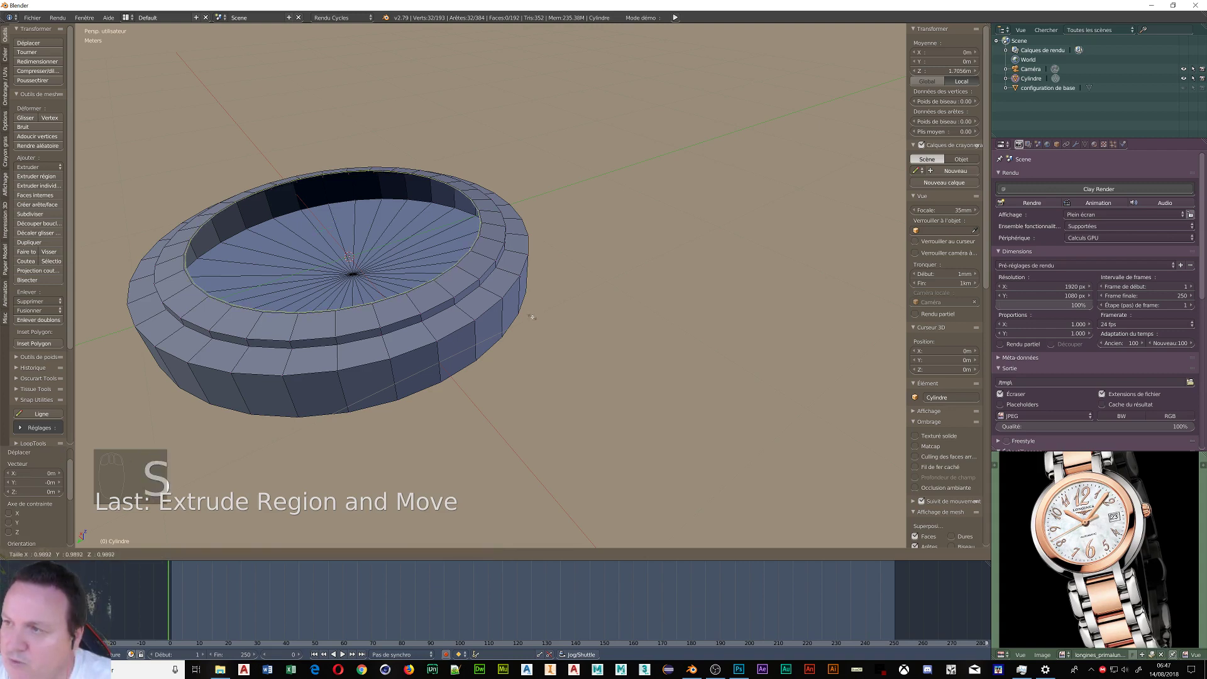
left_click(527, 319)
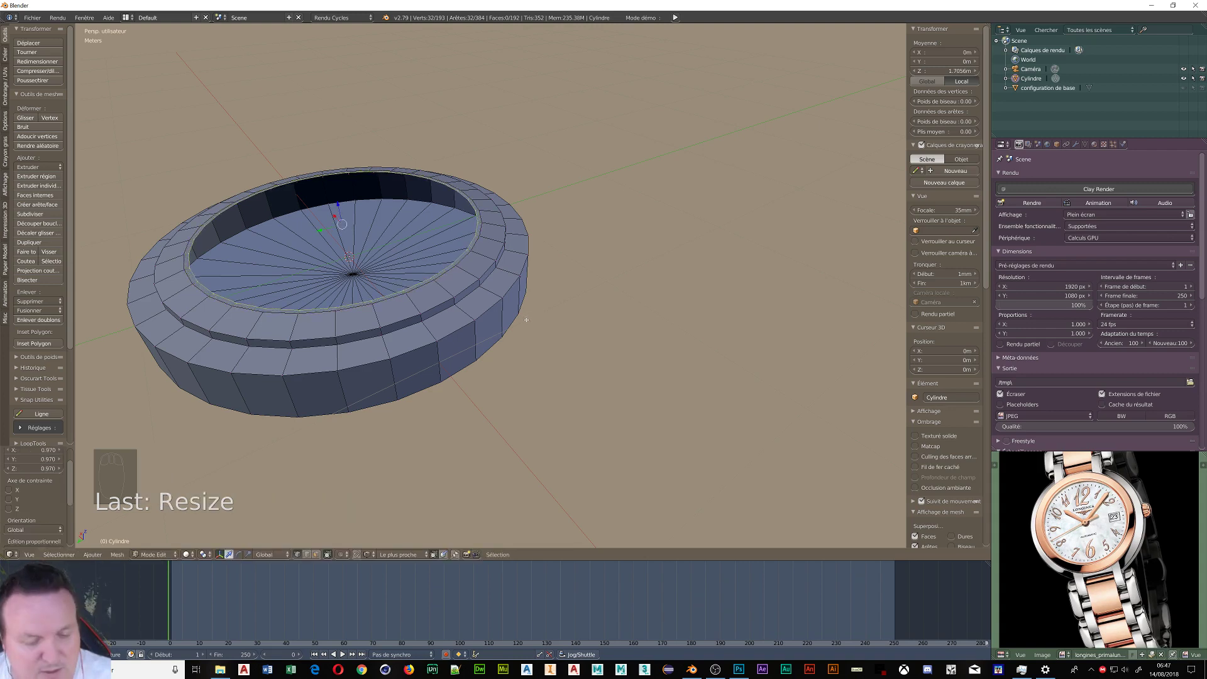
key("g")
key("z")
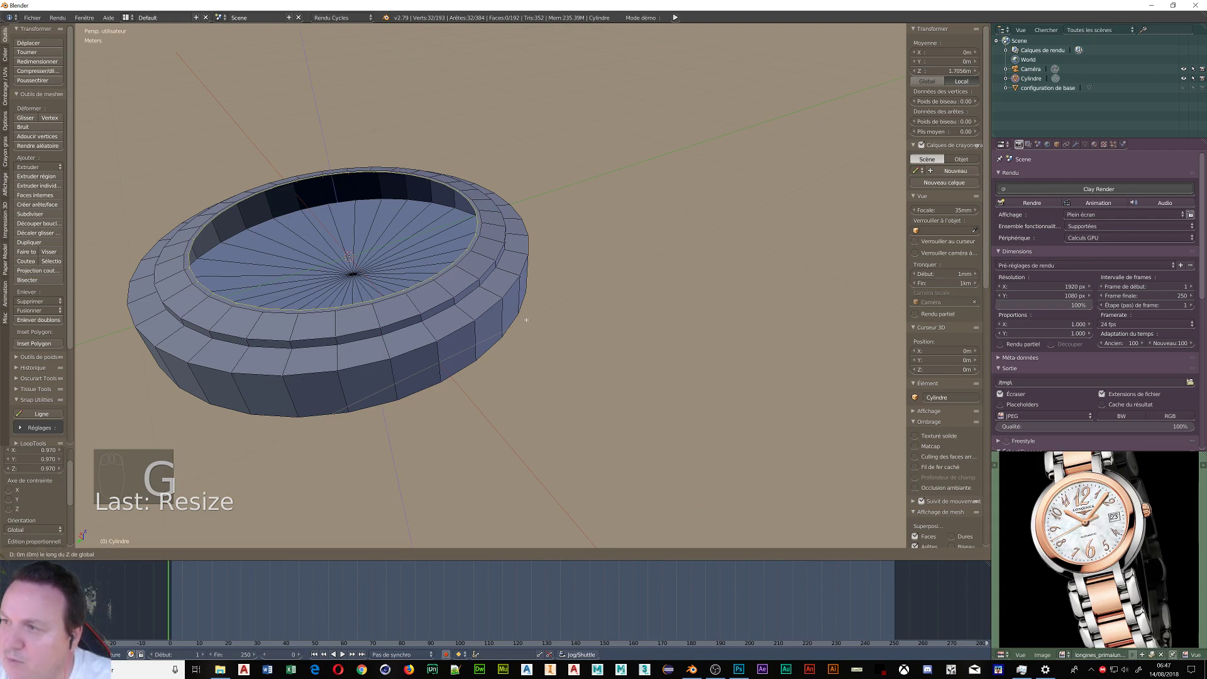
left_click(525, 322)
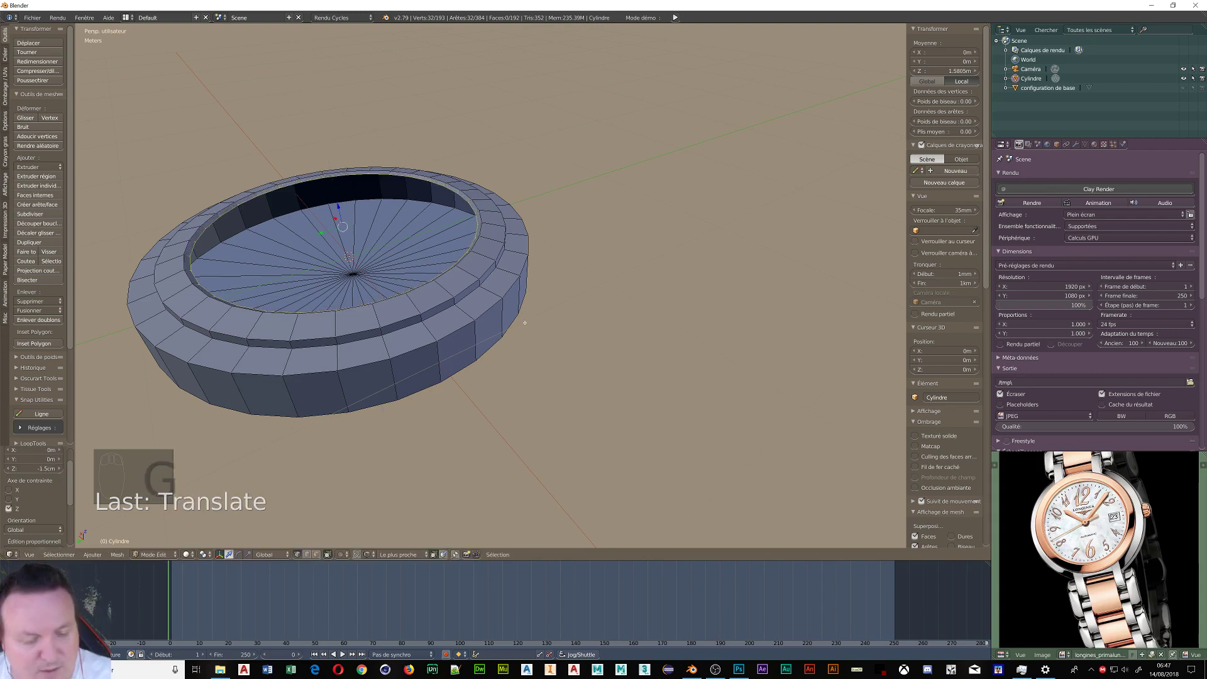
- Extrude the inner loop down about 17.26 cm along Z into the case, and extrude it again inward at a scale of about 0.69
key("e")
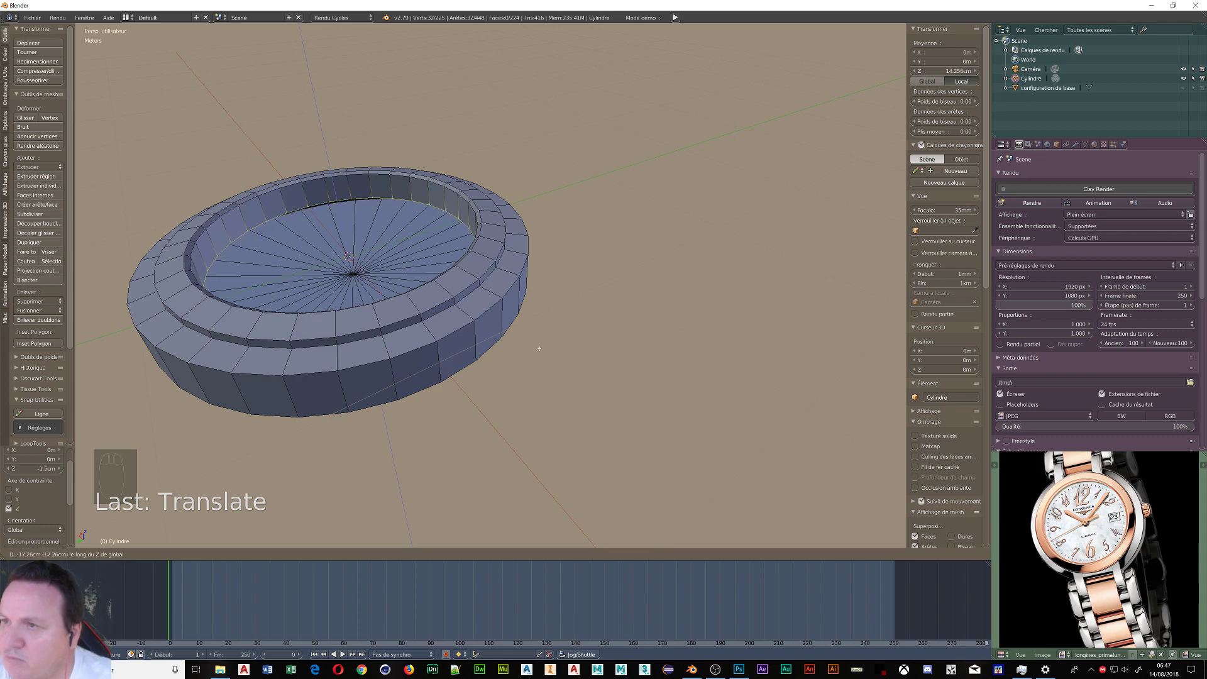
left_click(540, 348)
key("e")
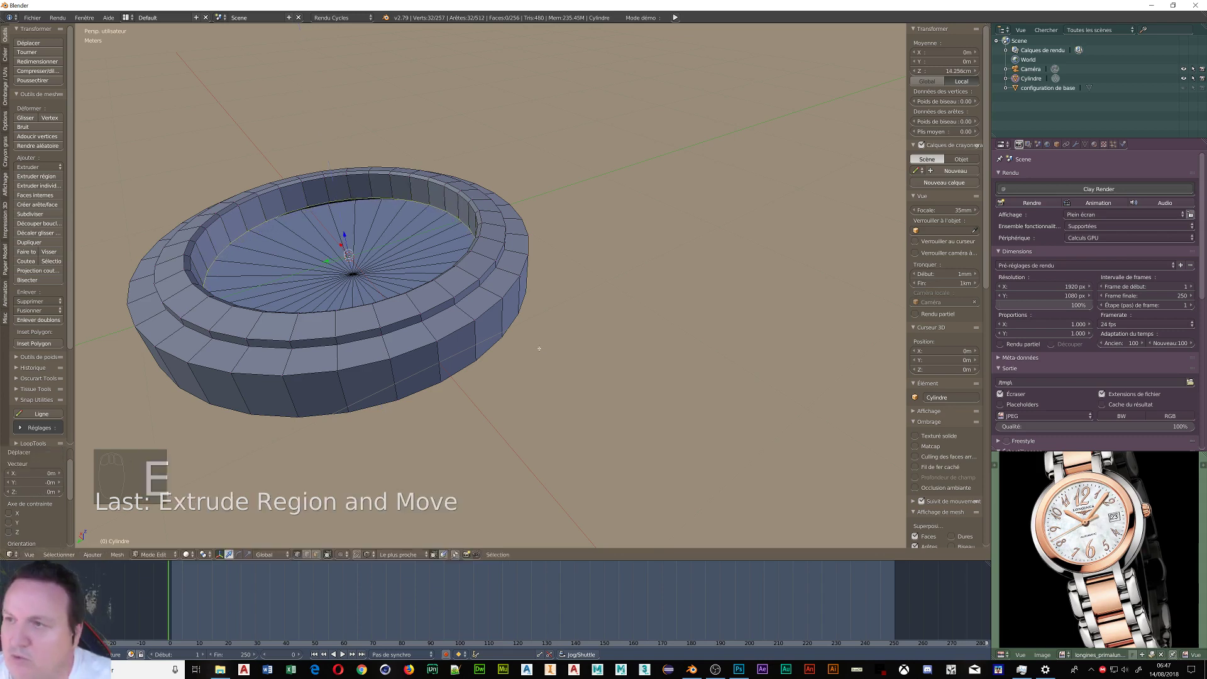
key("s")
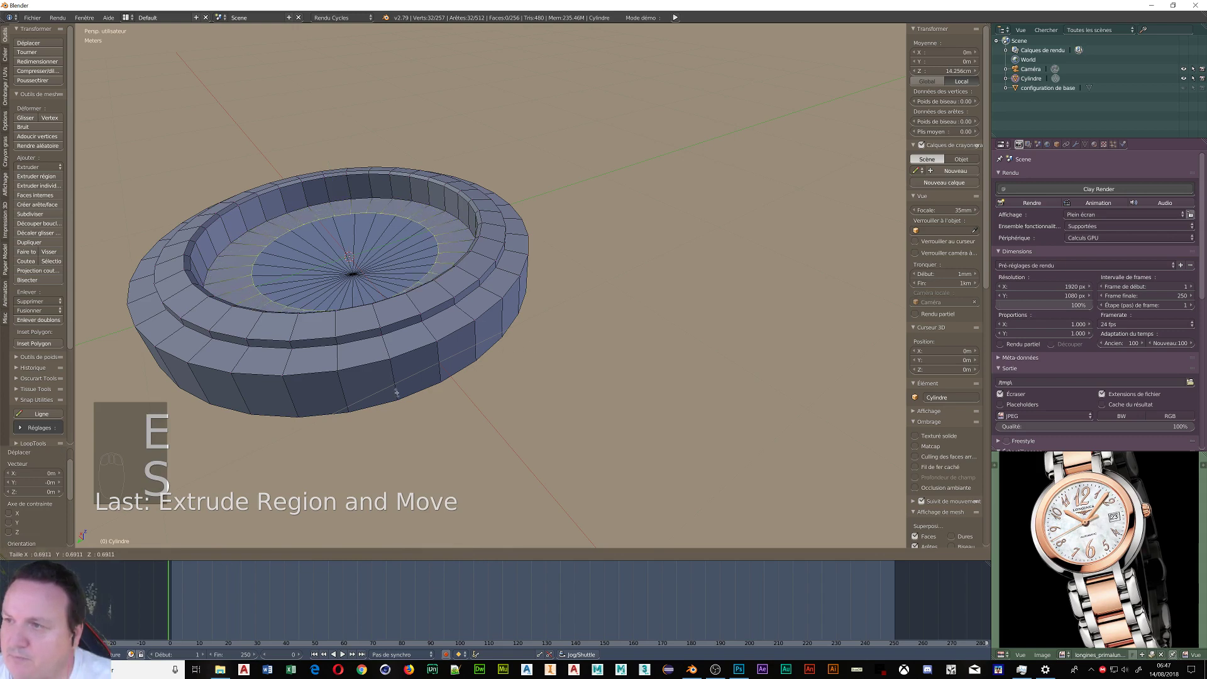
left_click(396, 393)
- Extrude the innermost loop in place and merge its vertices at the centre to close the dial face
right_click(397, 393)
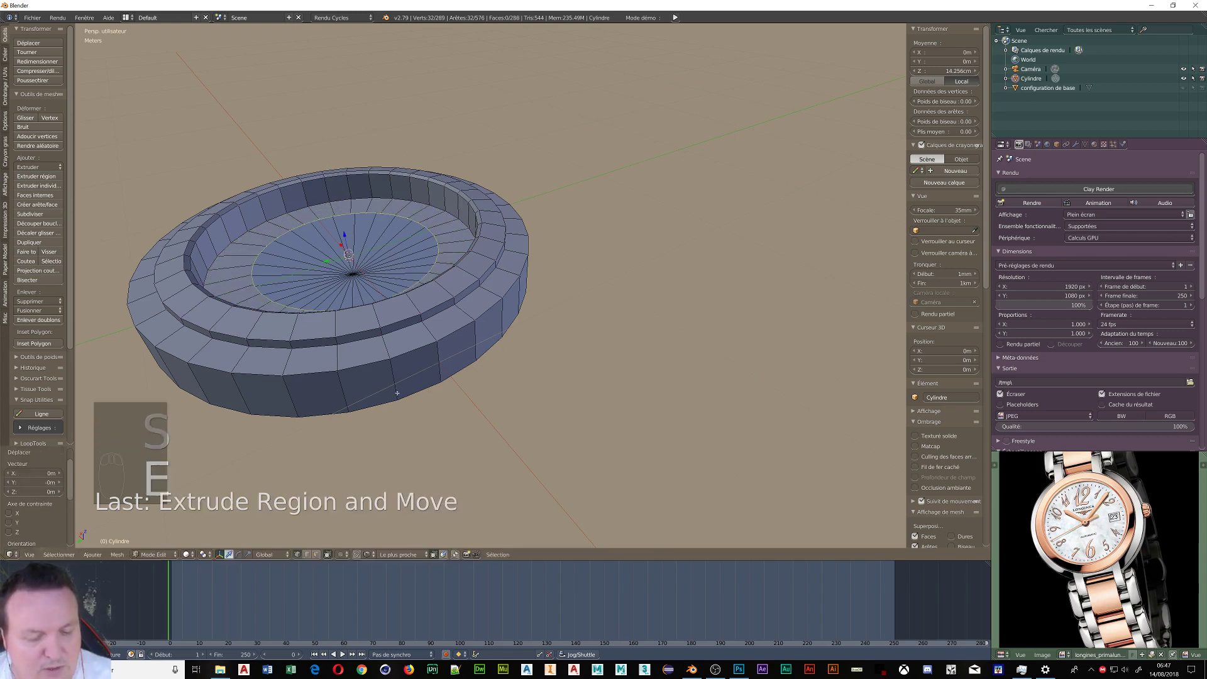
key("alt+m")
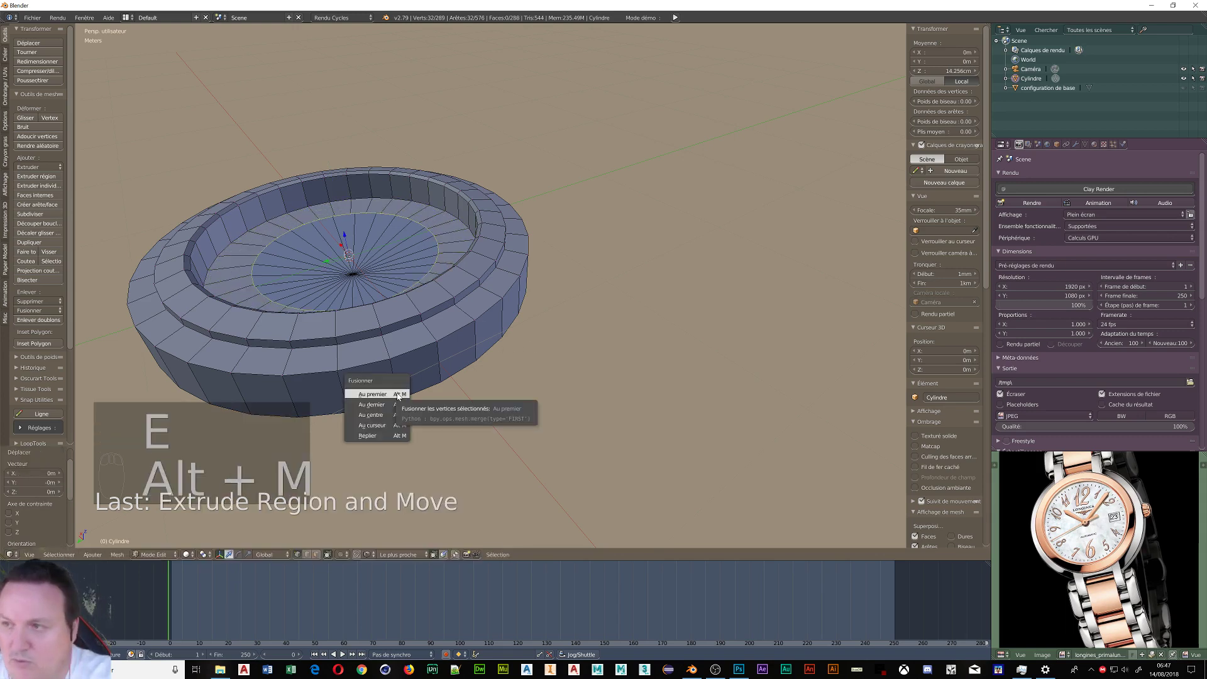
left_click(371, 415)
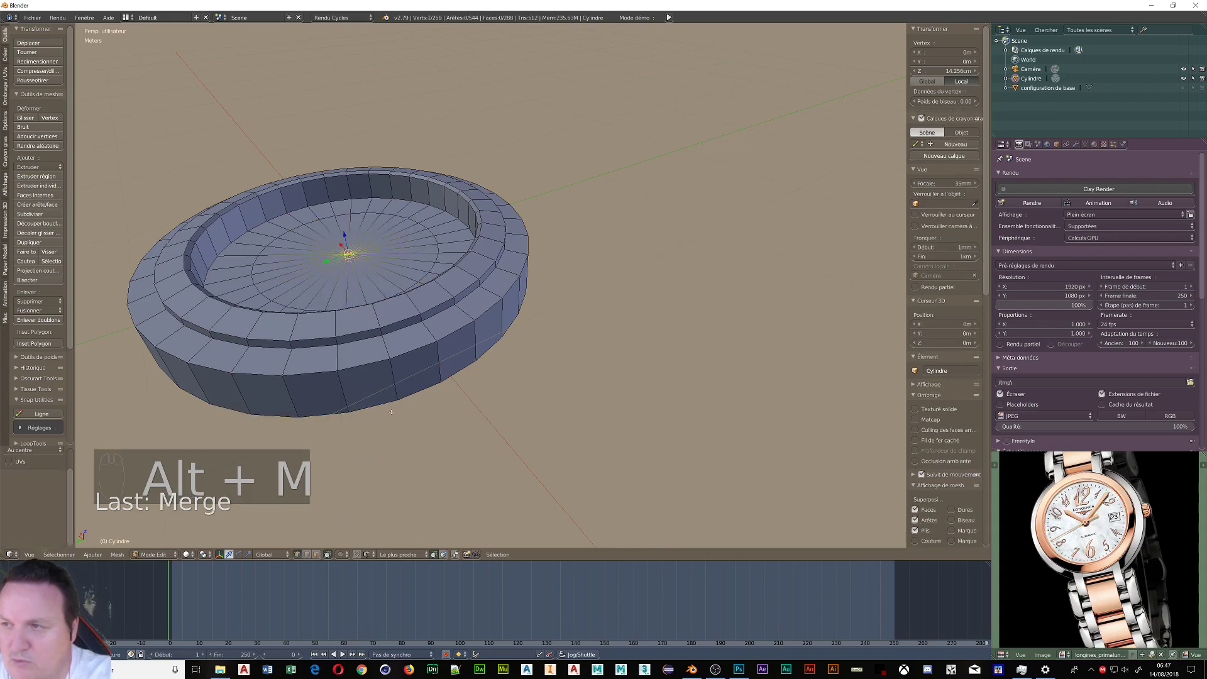
- Add a Subdivision Surface modifier to the watch case with the view subdivisions set to 2
scroll(413, 344, "up", 3)
middle_click_drag(412, 344, 384, 345)
scroll(366, 386, "down", 3)
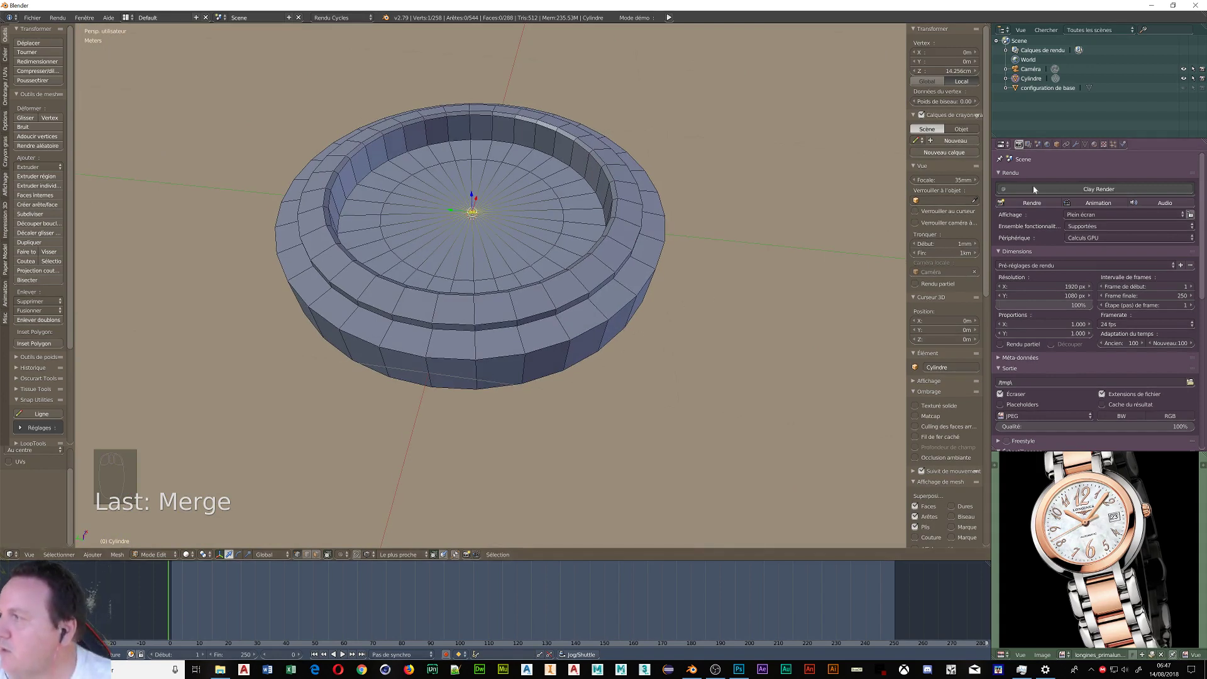
left_click(1075, 144)
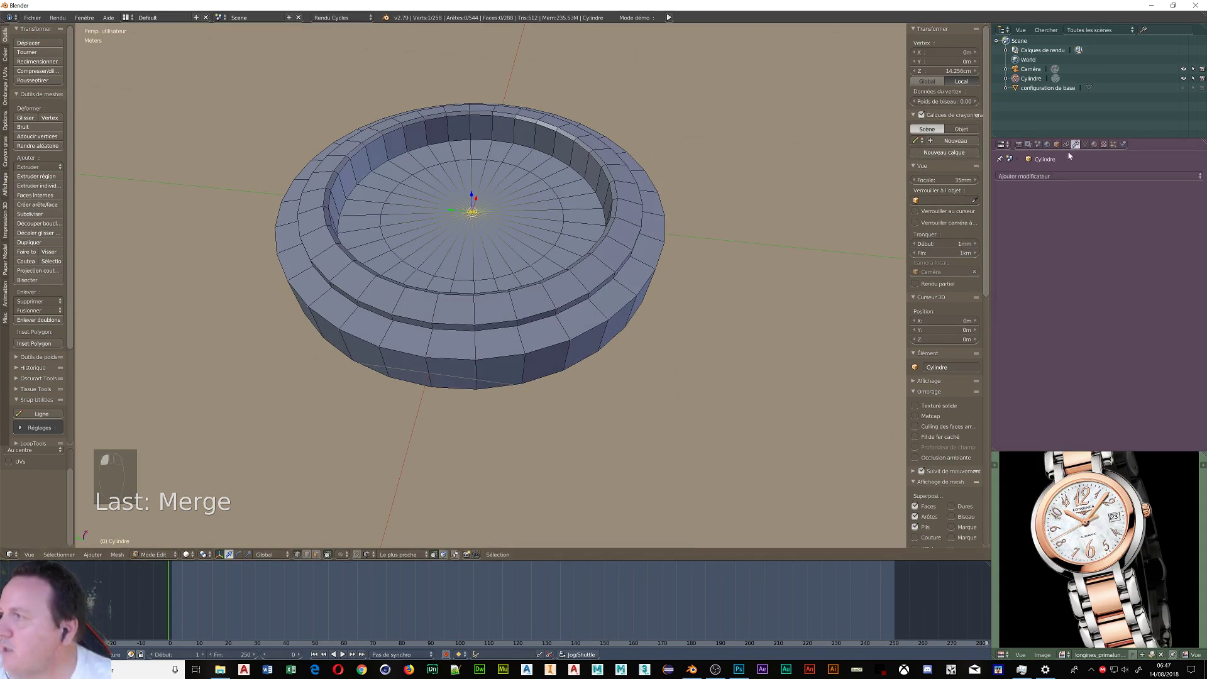
left_click(1045, 178)
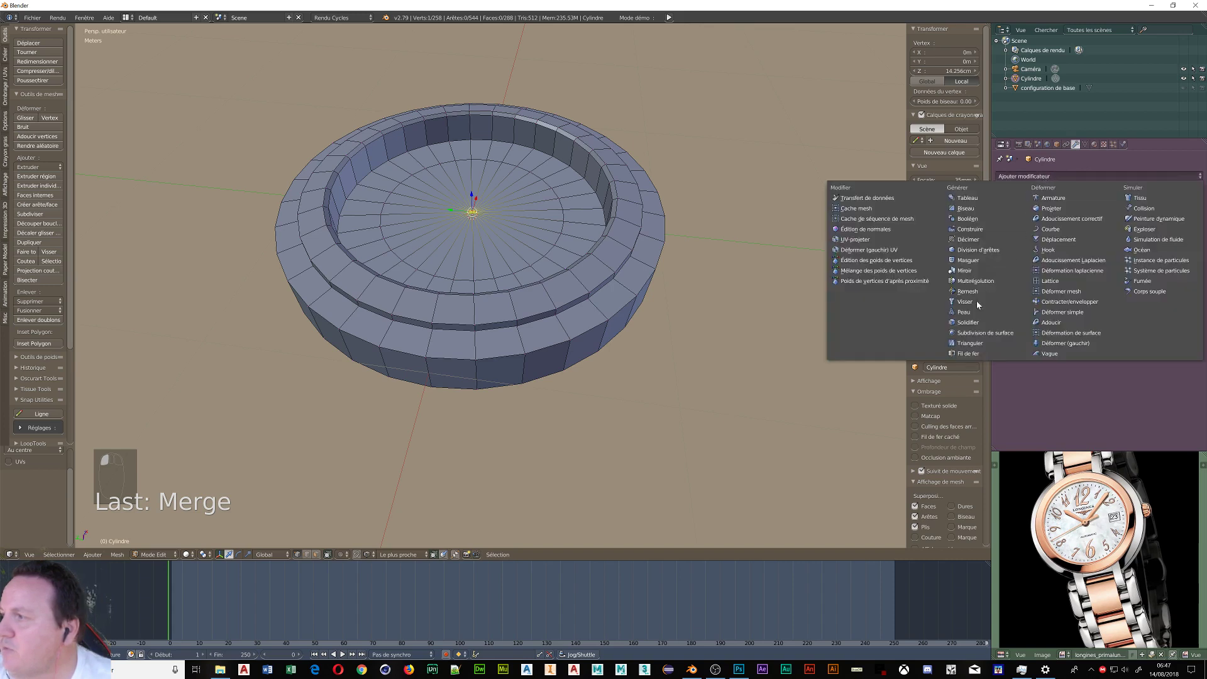
left_click(982, 333)
left_click(1094, 261)
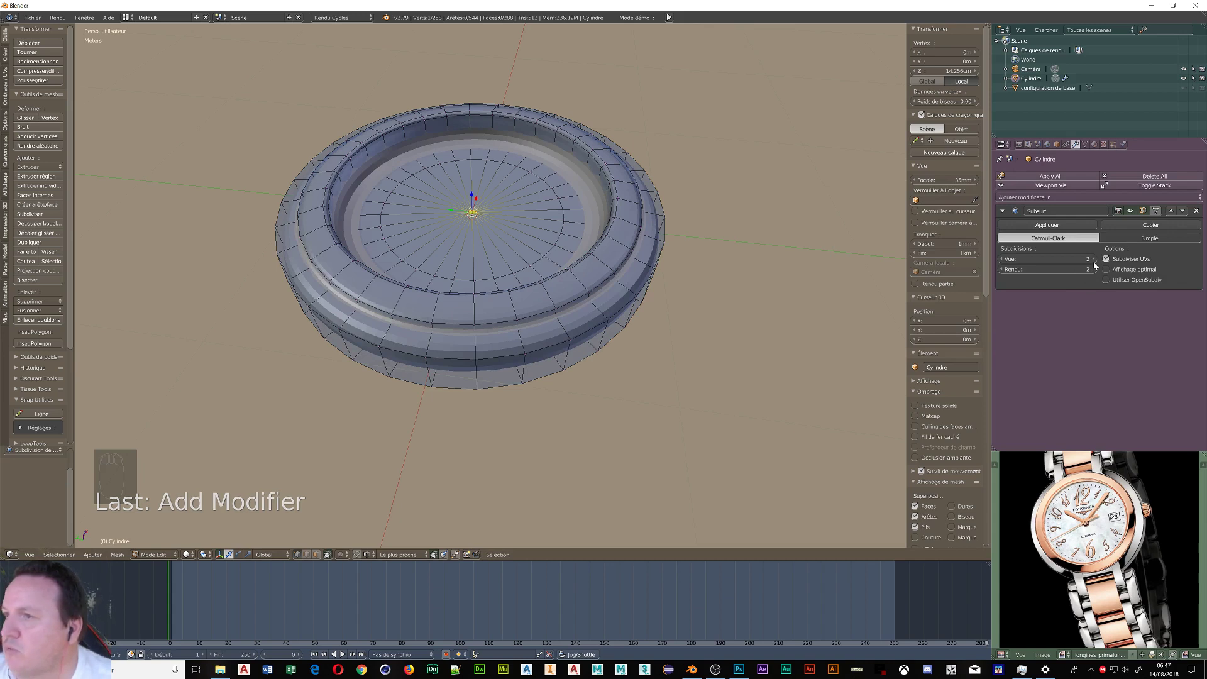
- Switch the watch case from Edit mode to Object mode
key("Tab")
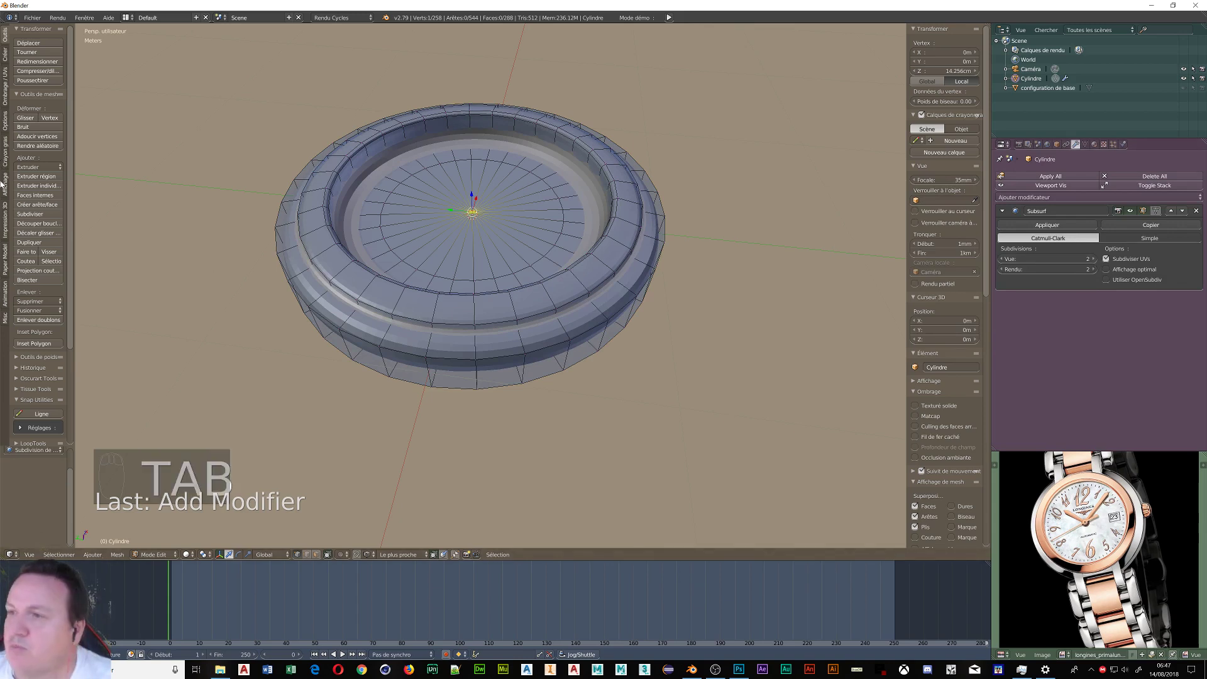
key("Tab")
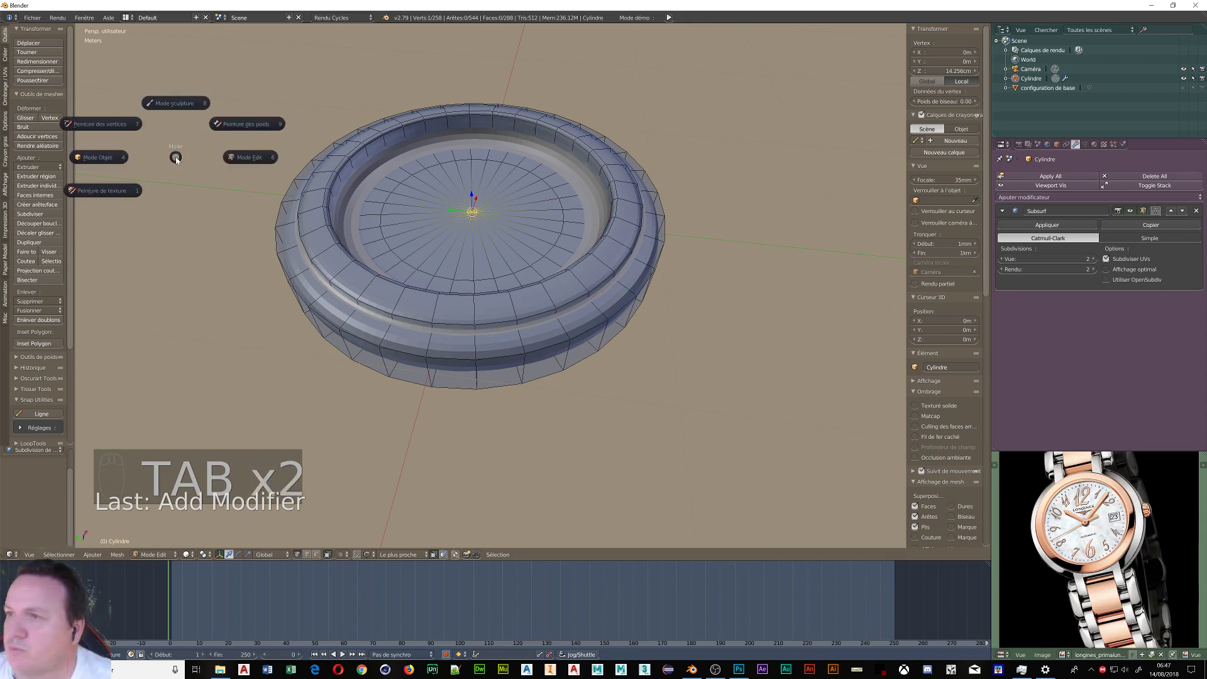
left_click(80, 162)
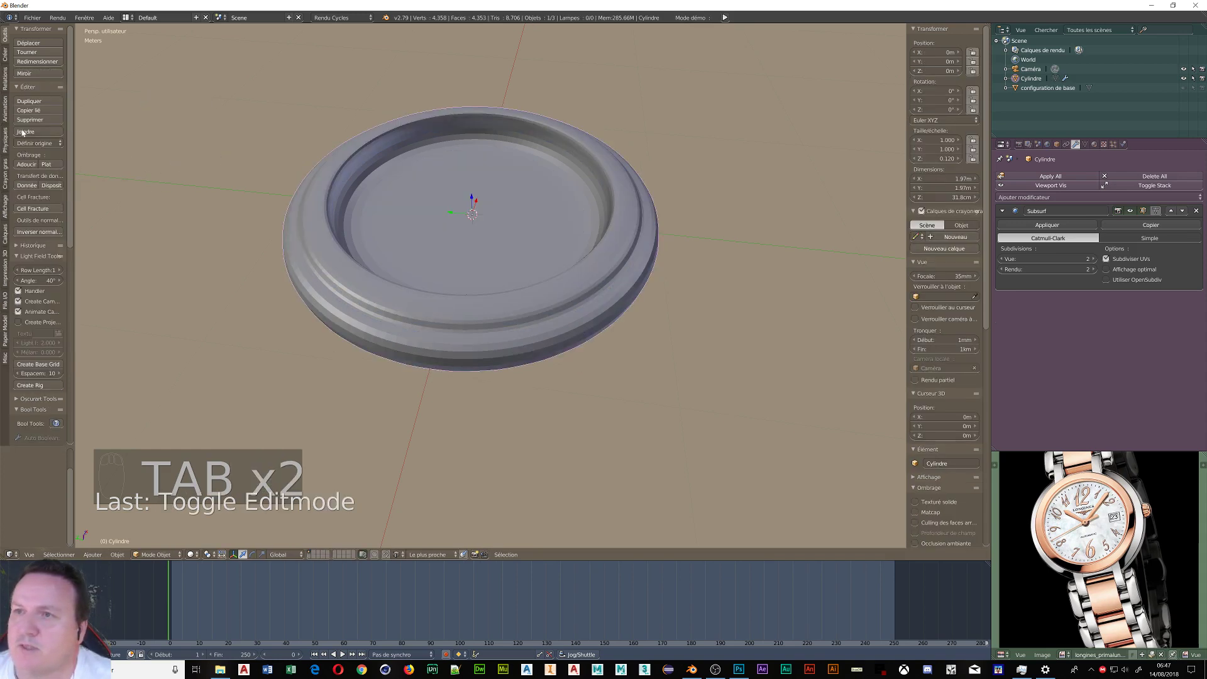
- Apply smooth shading to the watch case and switch it back to Edit mode
left_click(26, 163)
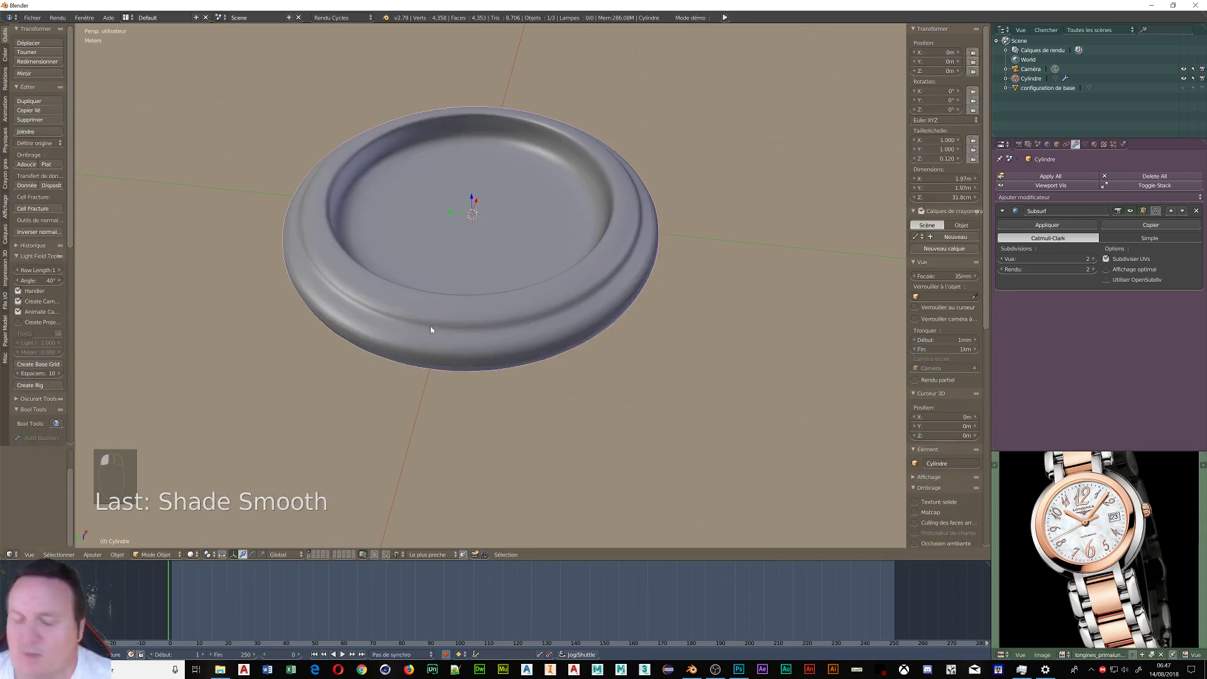
key("Tab")
left_click(502, 324)
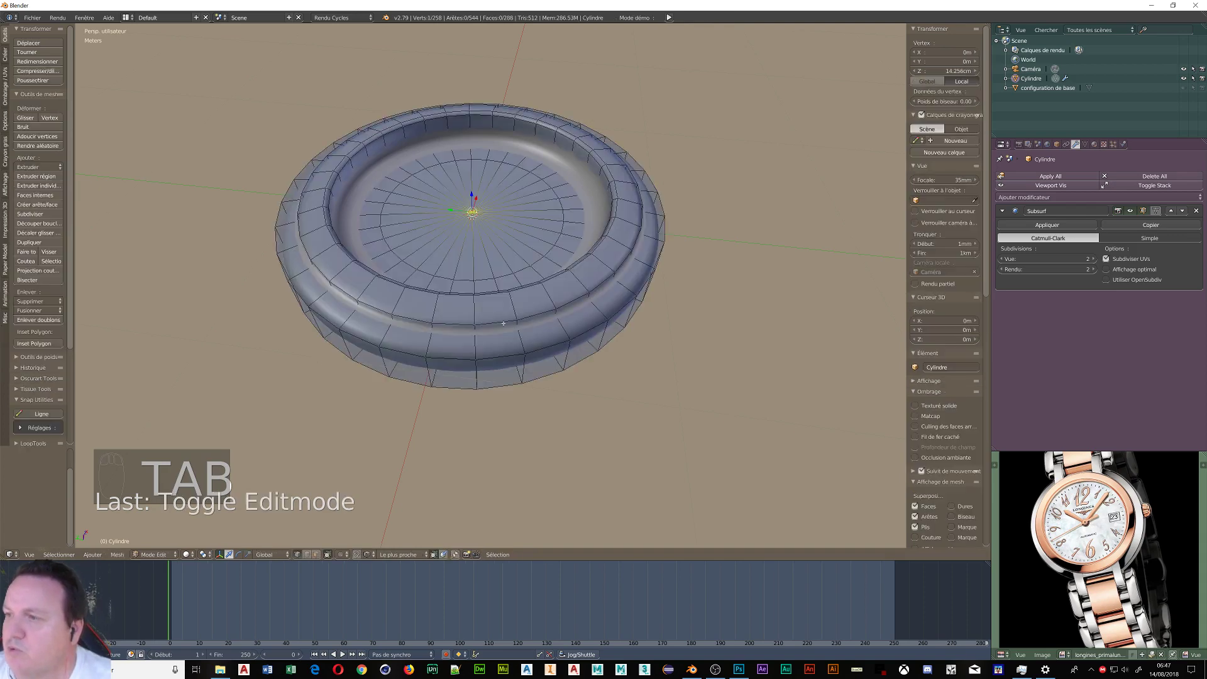
- Add two edge loops to the case's outer side wall, one near the bottom edge at factor 0.981 and one near the top edge at -0.856
middle_click_drag(520, 370, 583, 312)
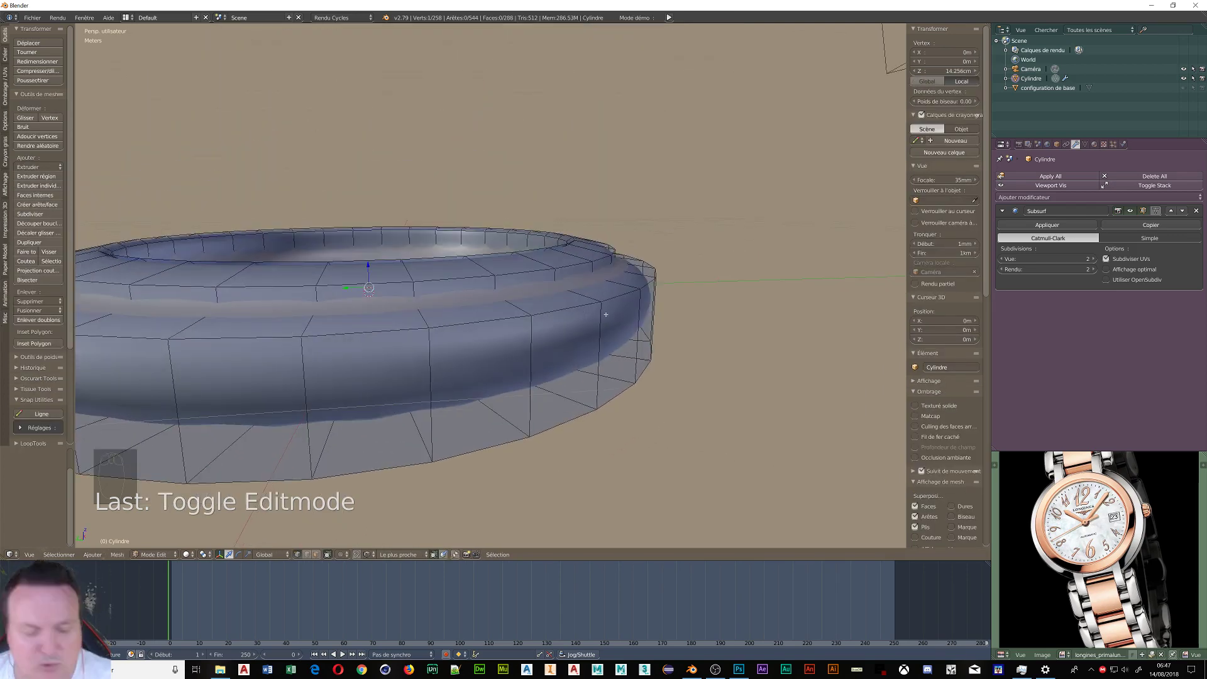
key("ctrl+r")
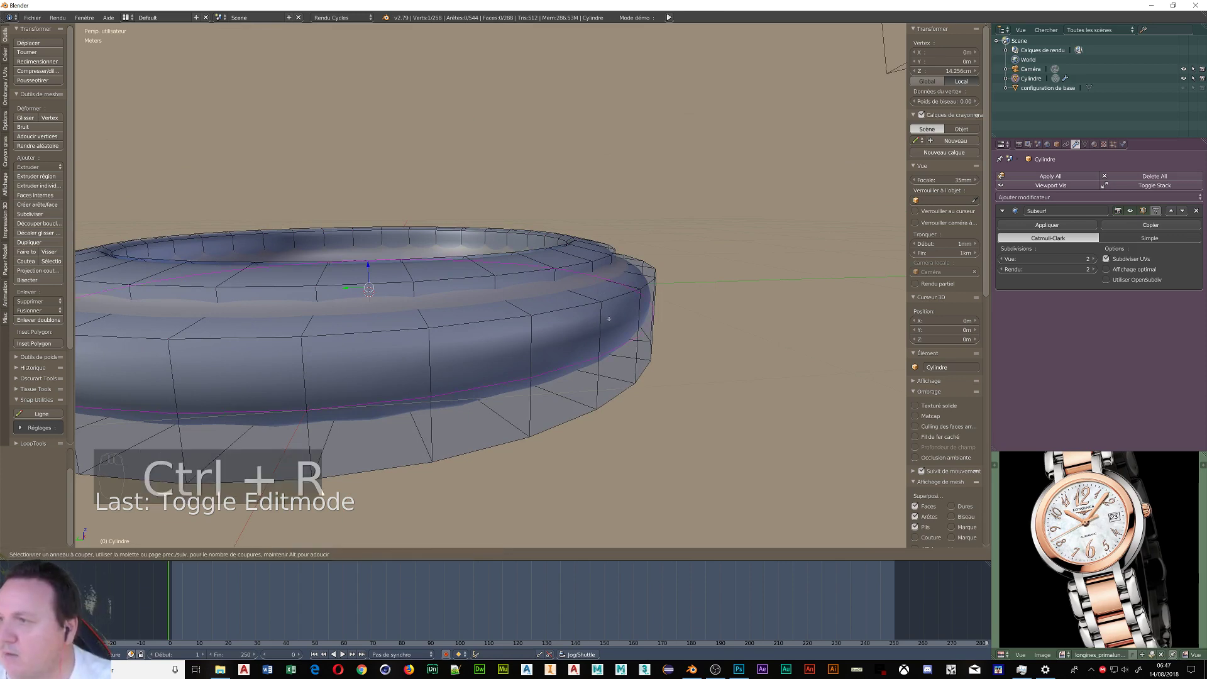
left_click(608, 319)
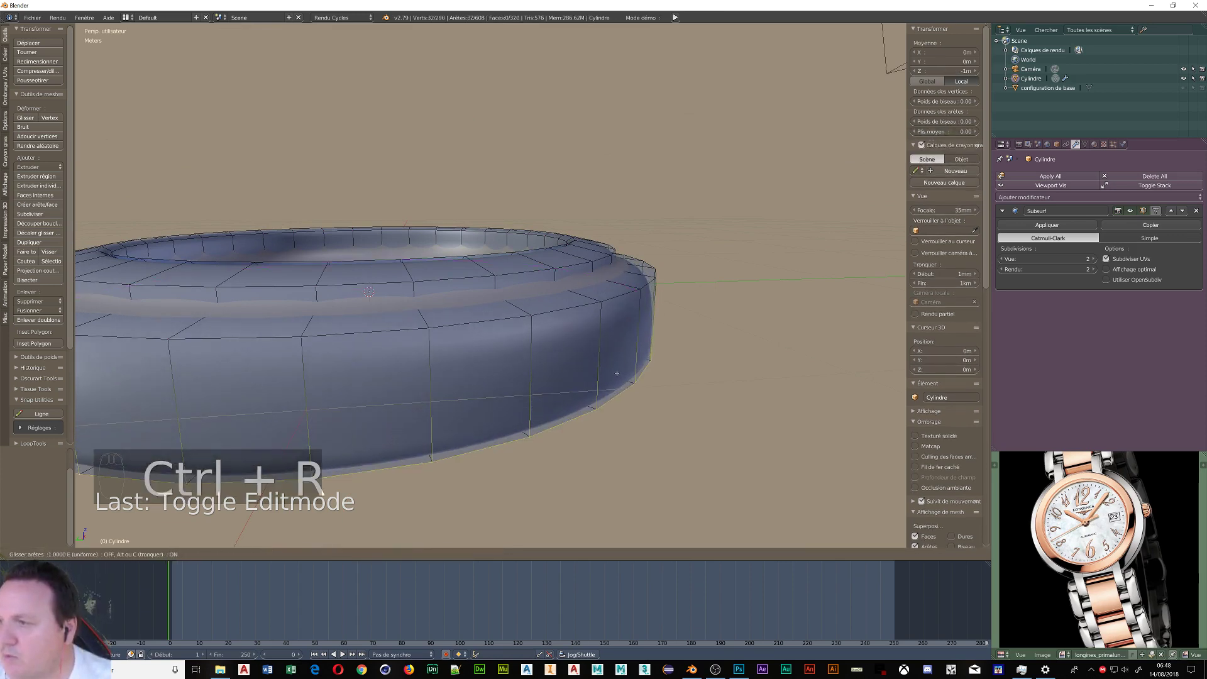
left_click(636, 330)
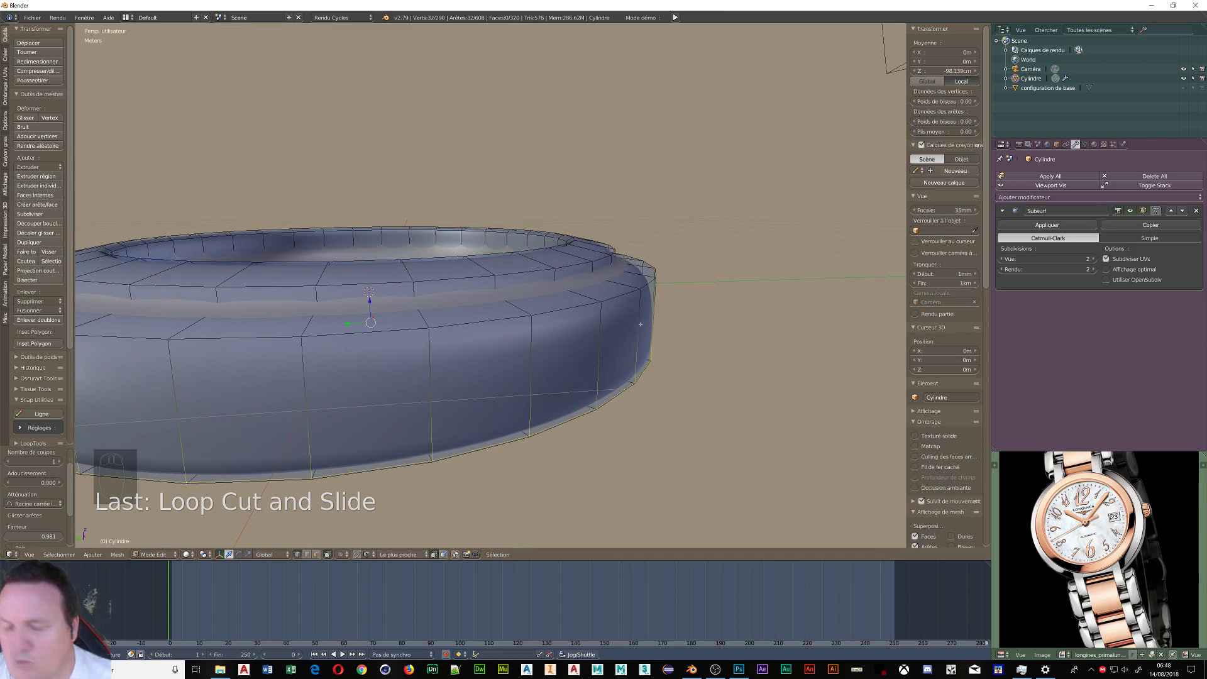
key("ctrl+r")
left_click(626, 296)
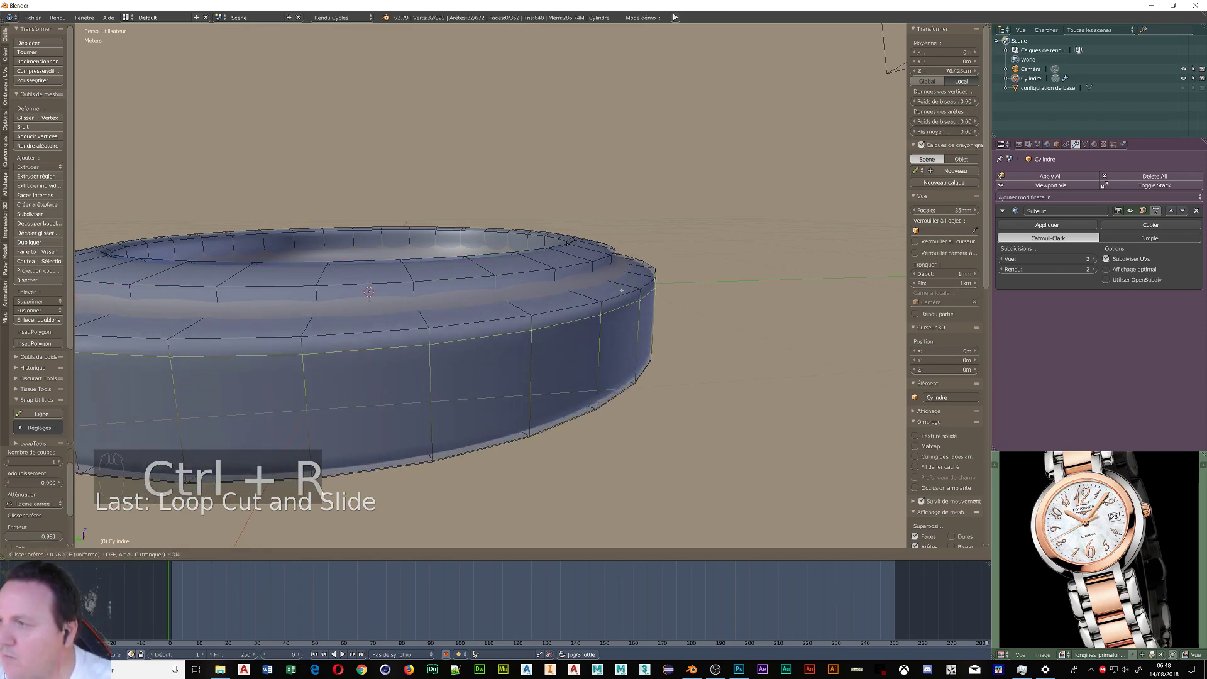
left_click(621, 287)
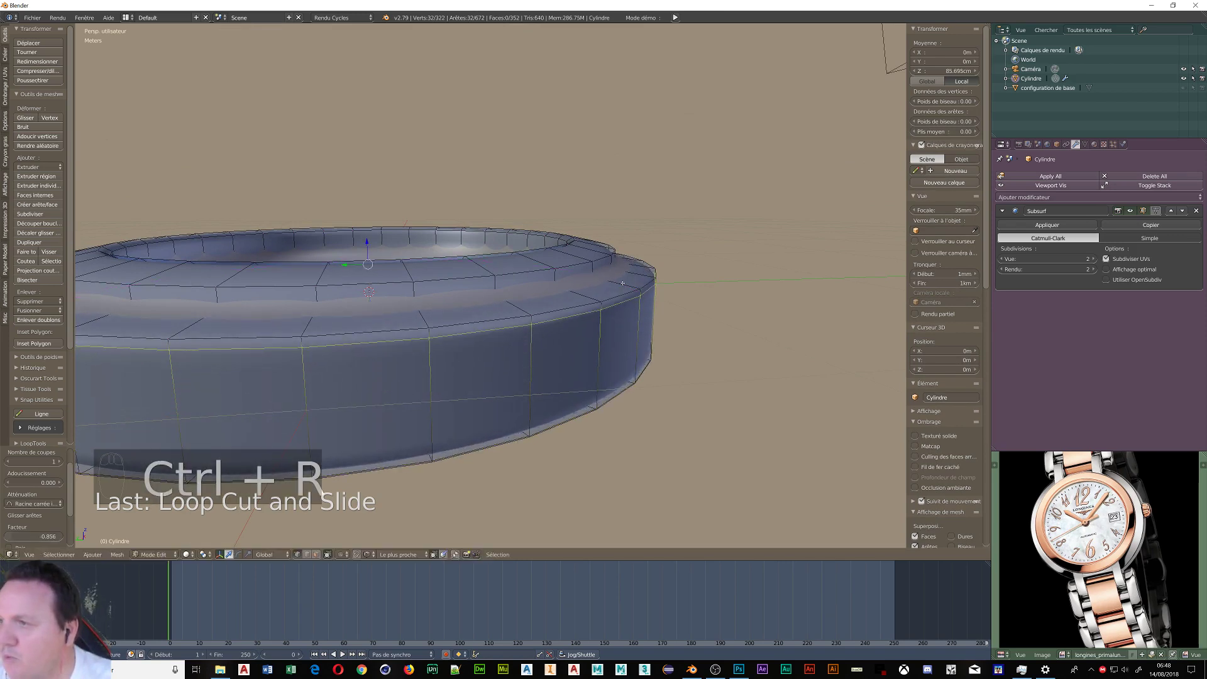
- Add two edge loops on the case's upper ledge, one near its outer edge and one against the bezel base at factor -0.956
key("ctrl+r")
left_click(625, 284)
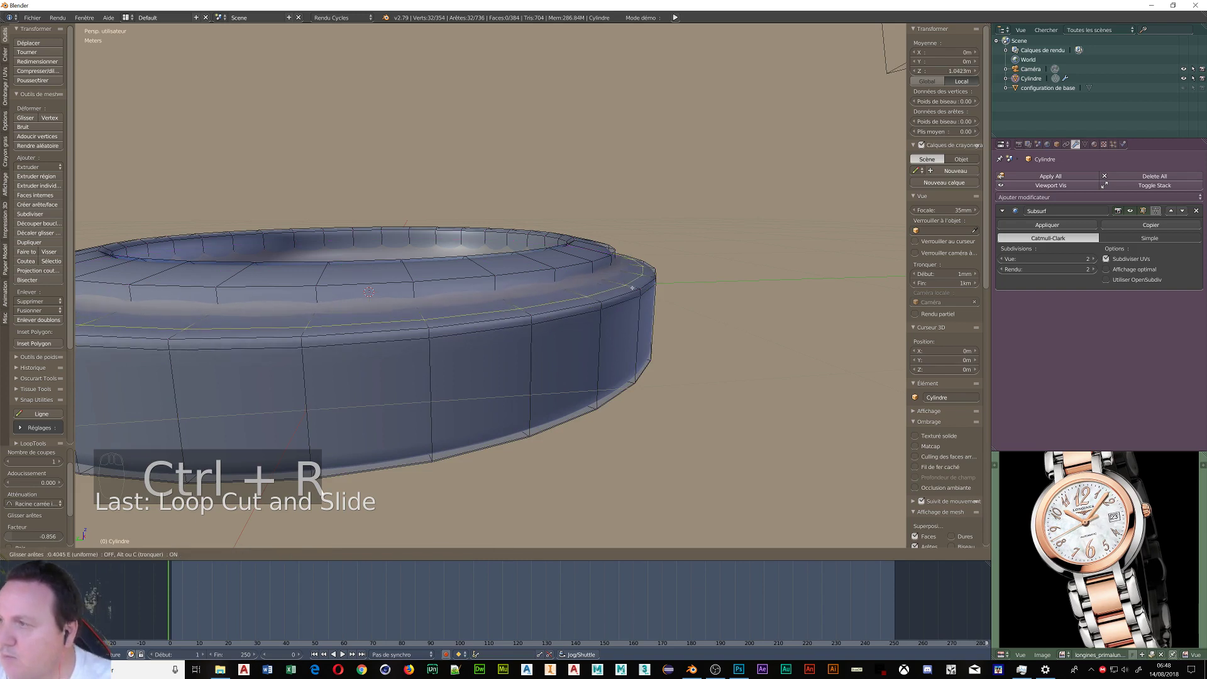
left_click(619, 279)
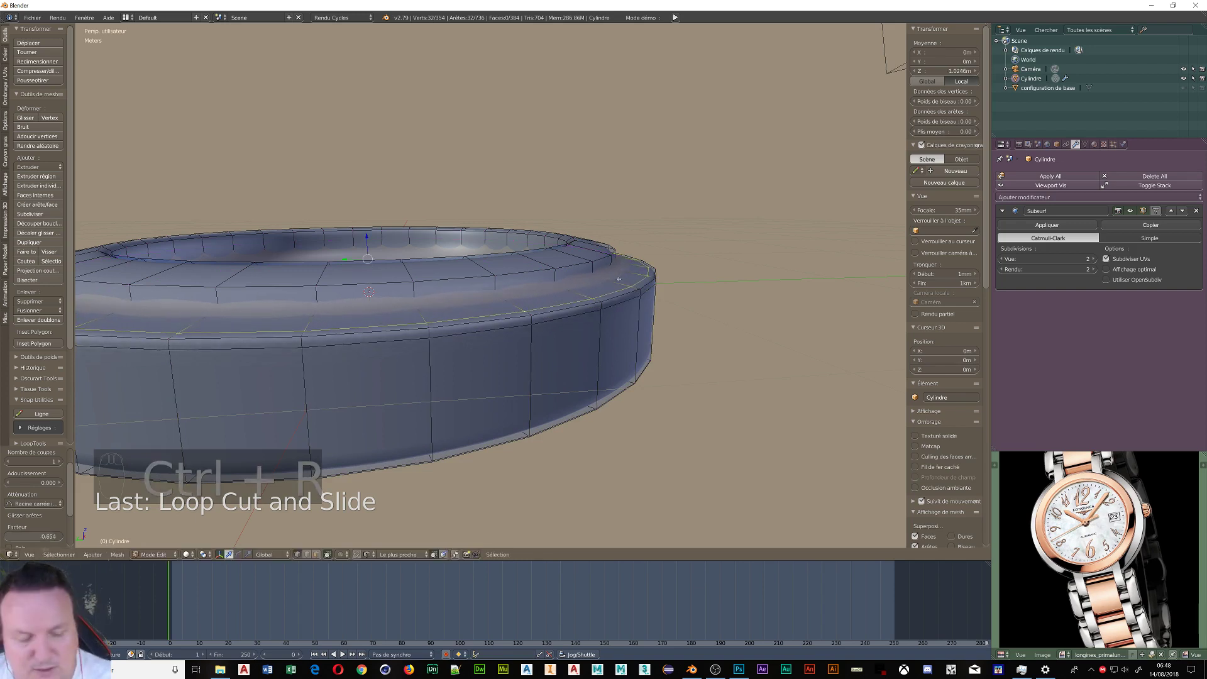
key("ctrl+r")
left_click(611, 277)
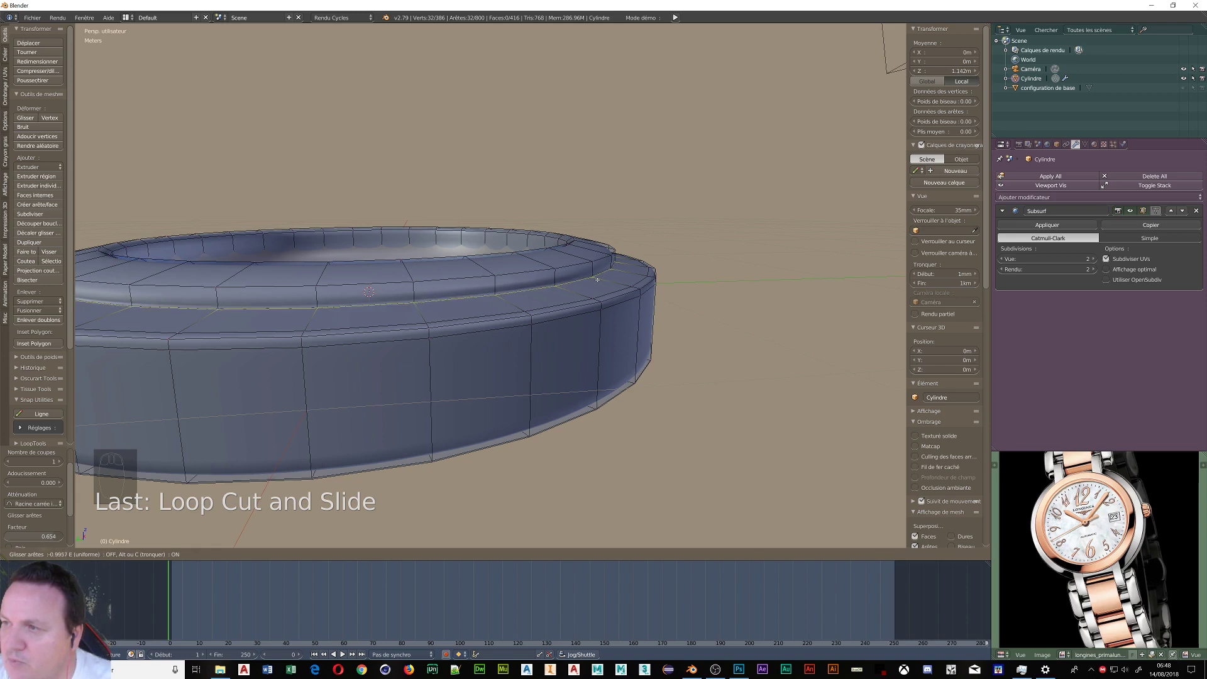
left_click(597, 283)
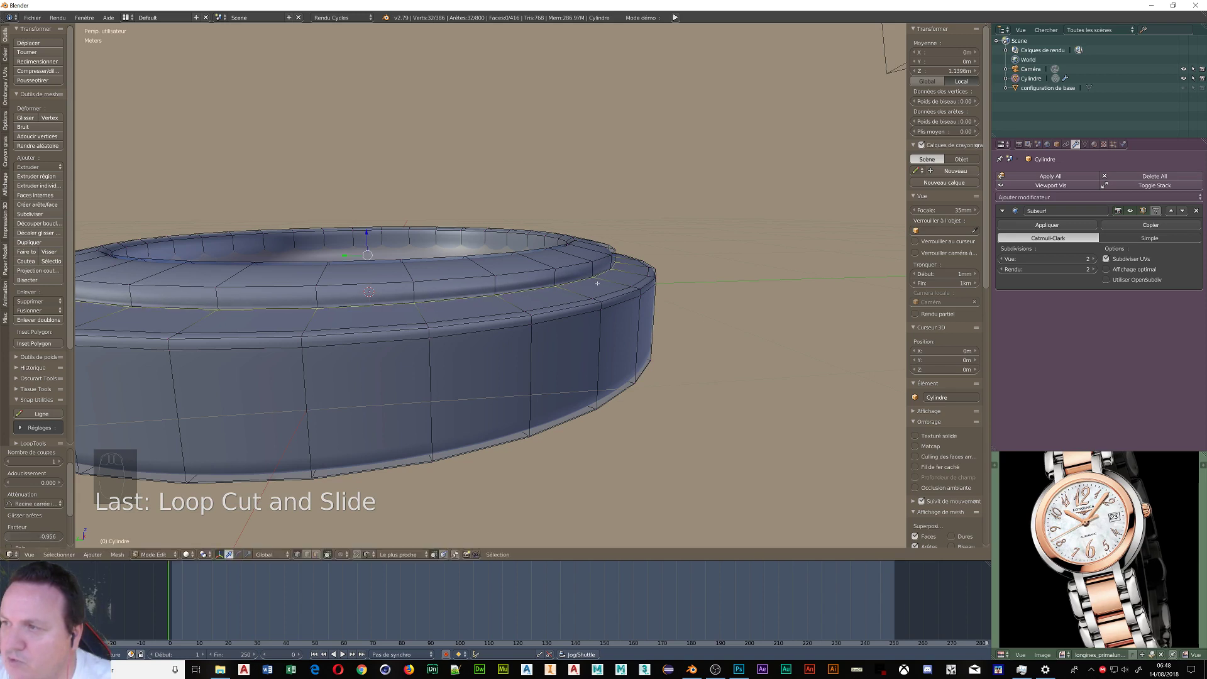
- Add an edge loop low on the bezel's outer wall, slid to a factor of 0.762
scroll(597, 283, "up", 4)
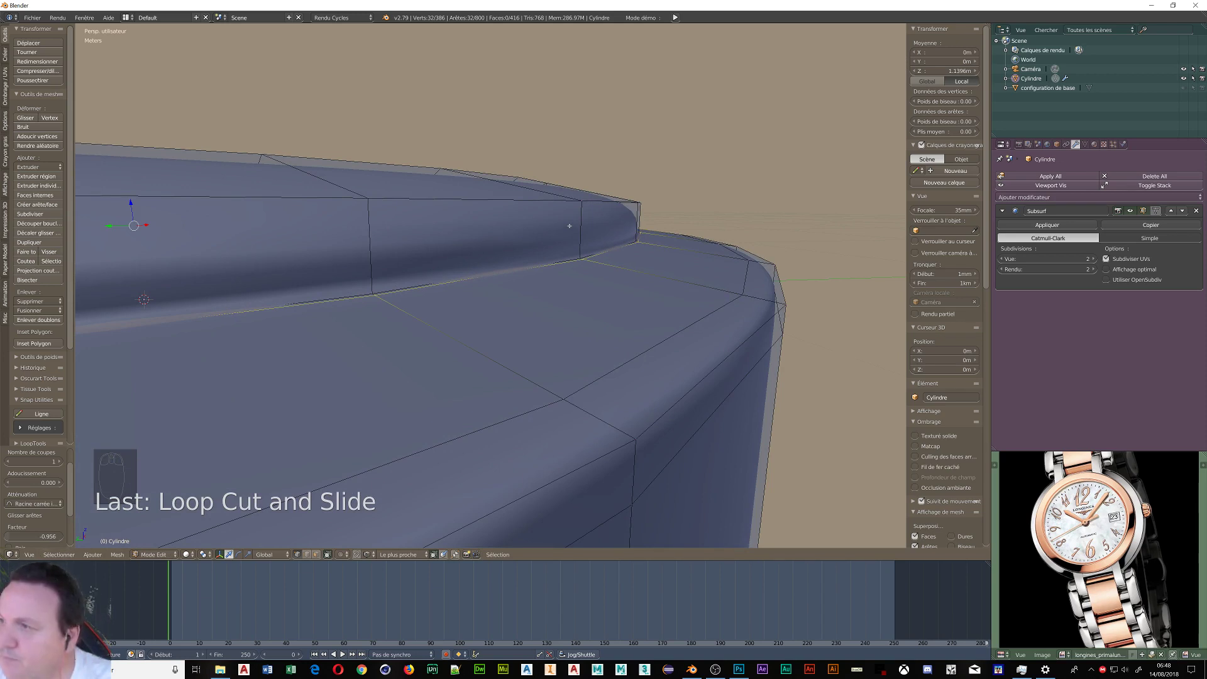
key("shift+r")
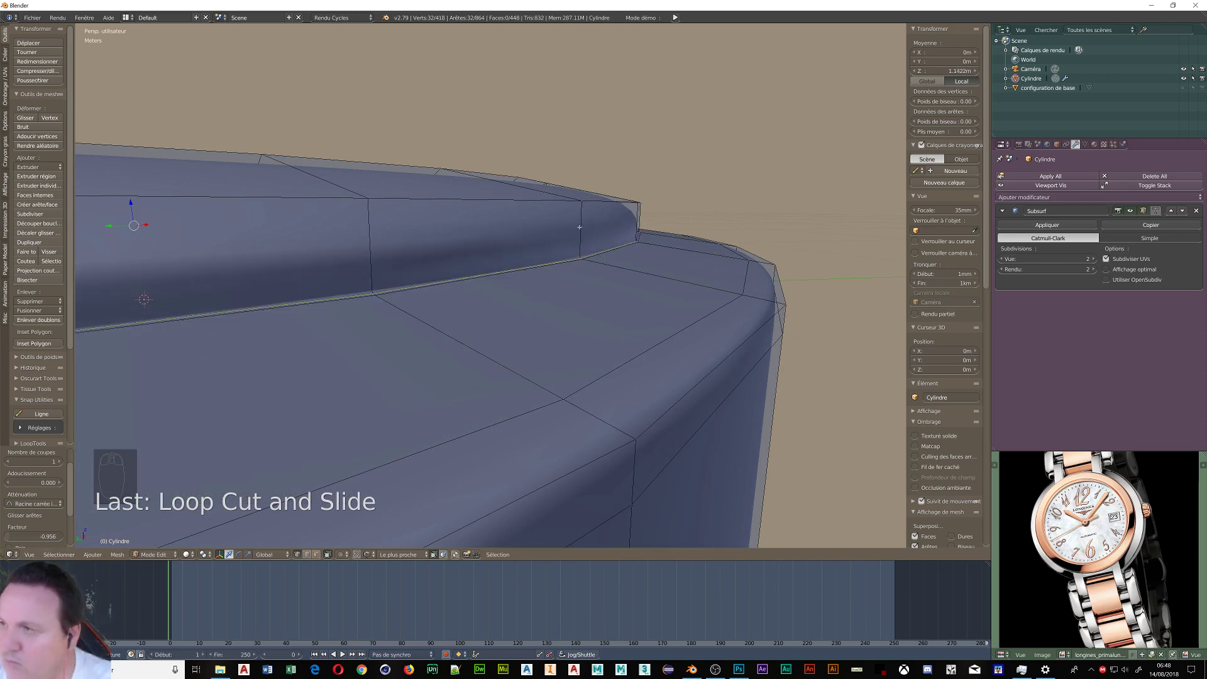
key("ctrl+z")
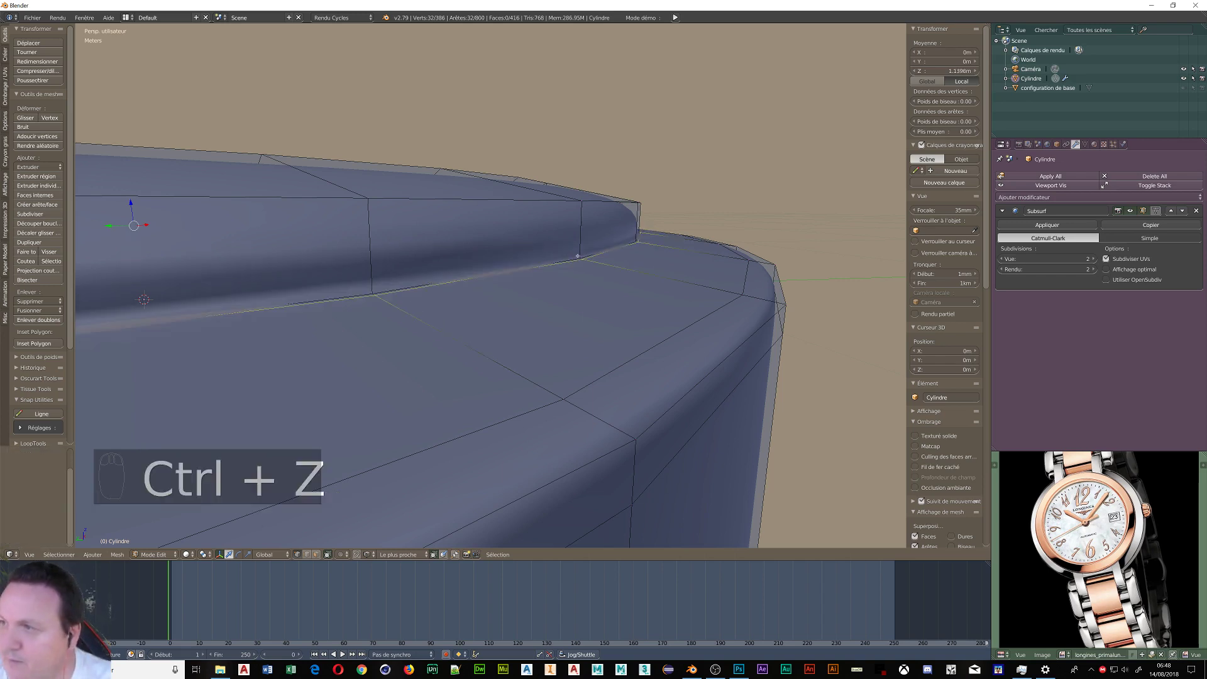
key("ctrl+r")
left_click(581, 239)
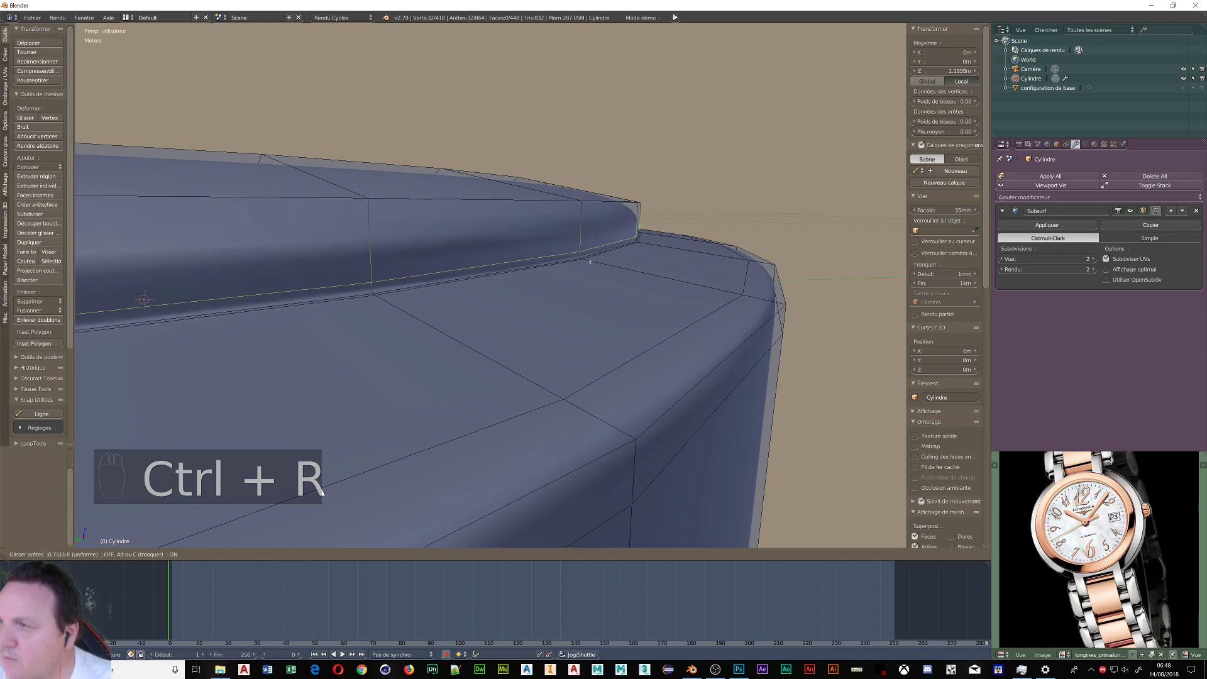
left_click(562, 238)
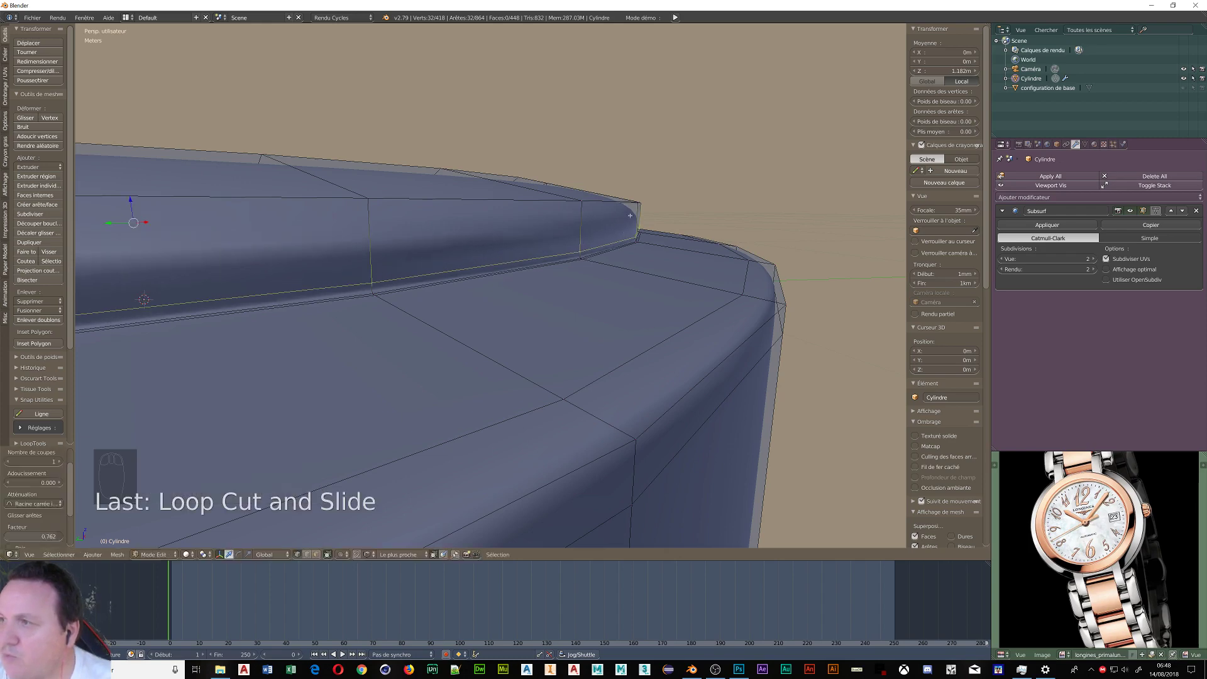
- Add an edge loop on the bezel's top face near its inner edge at factor -0.890, and one on the inner lip at -0.438
middle_click_drag(379, 247, 626, 515)
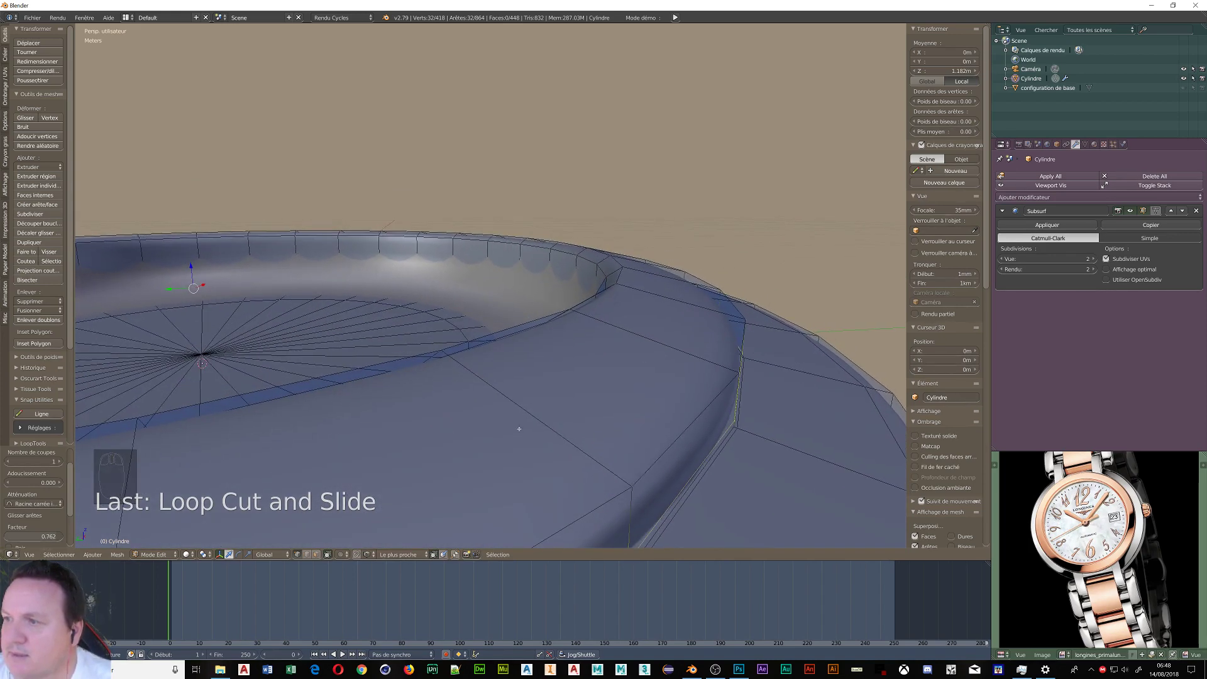
key("ctrl+r")
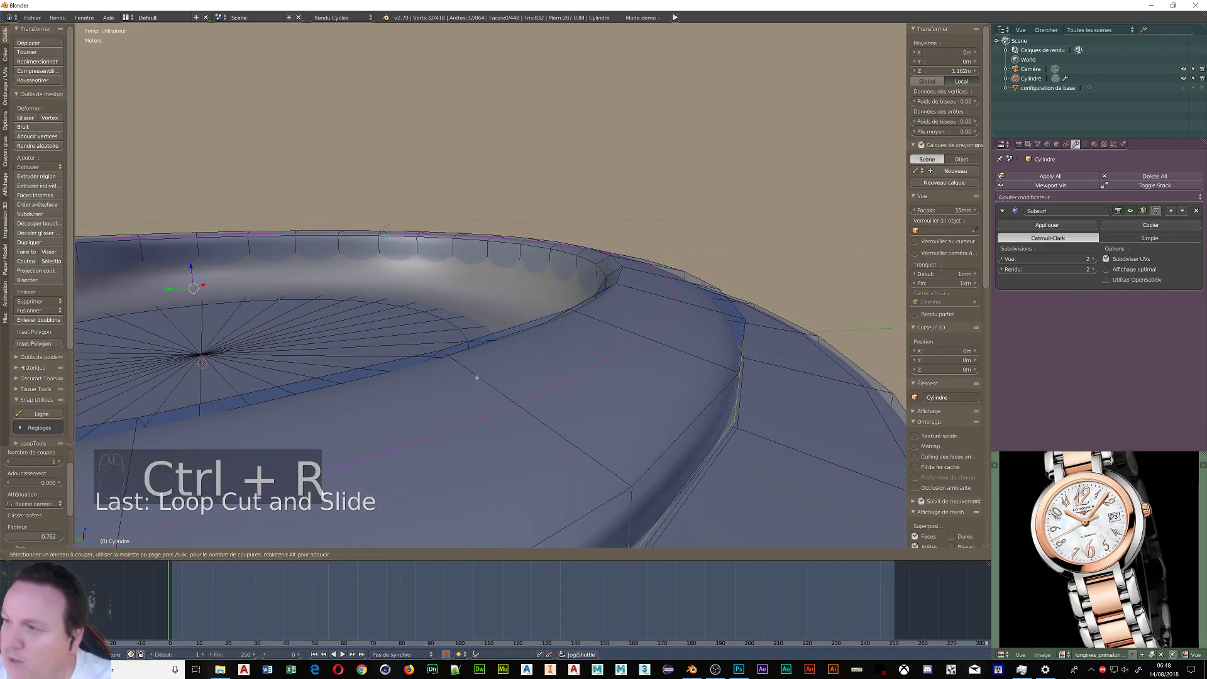
left_click(471, 374)
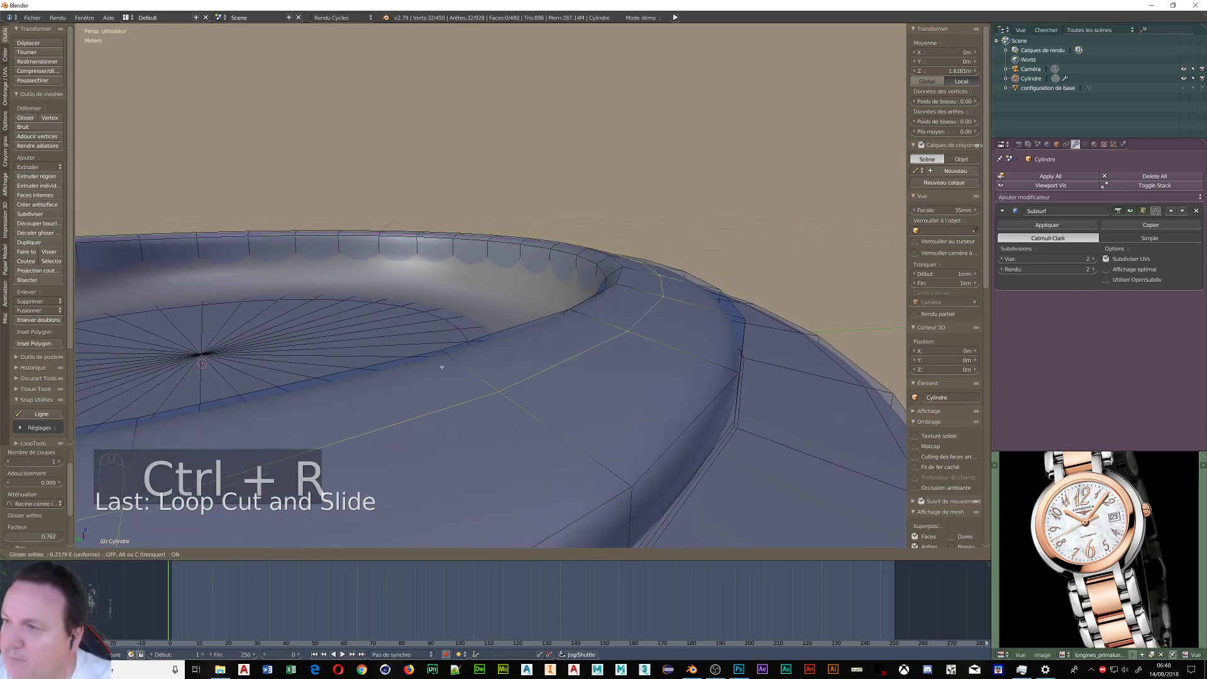
left_click(366, 354)
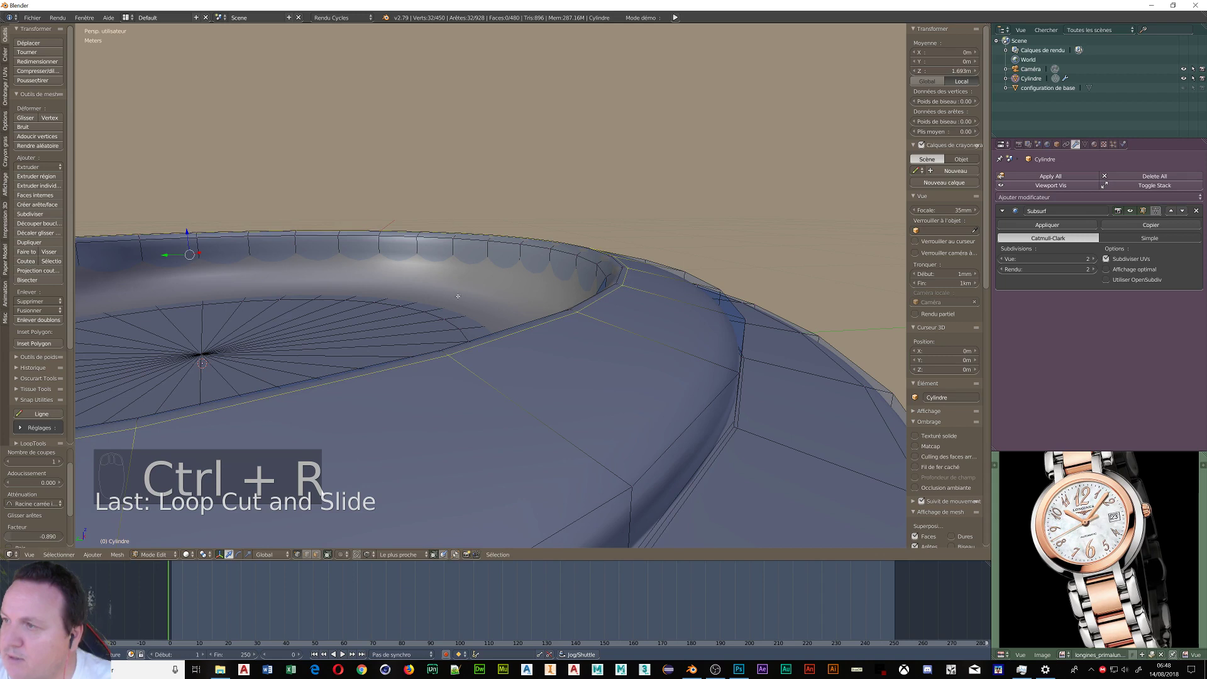
key("ctrl+r")
left_click(601, 262)
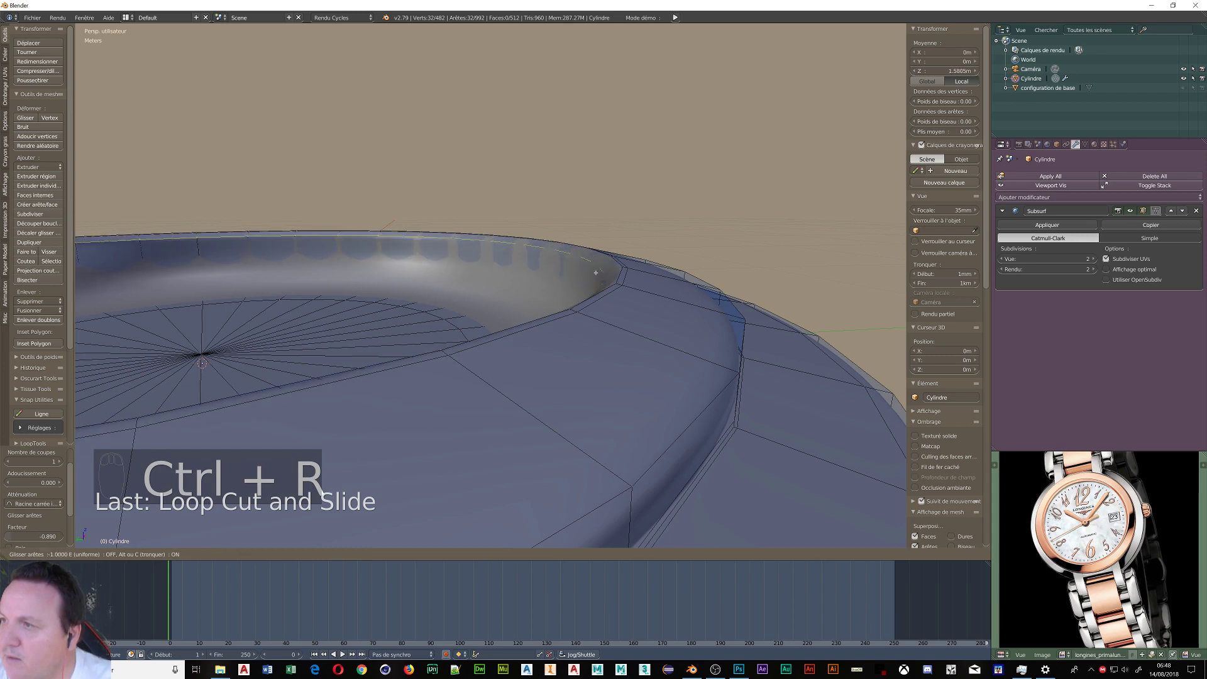
left_click(604, 274)
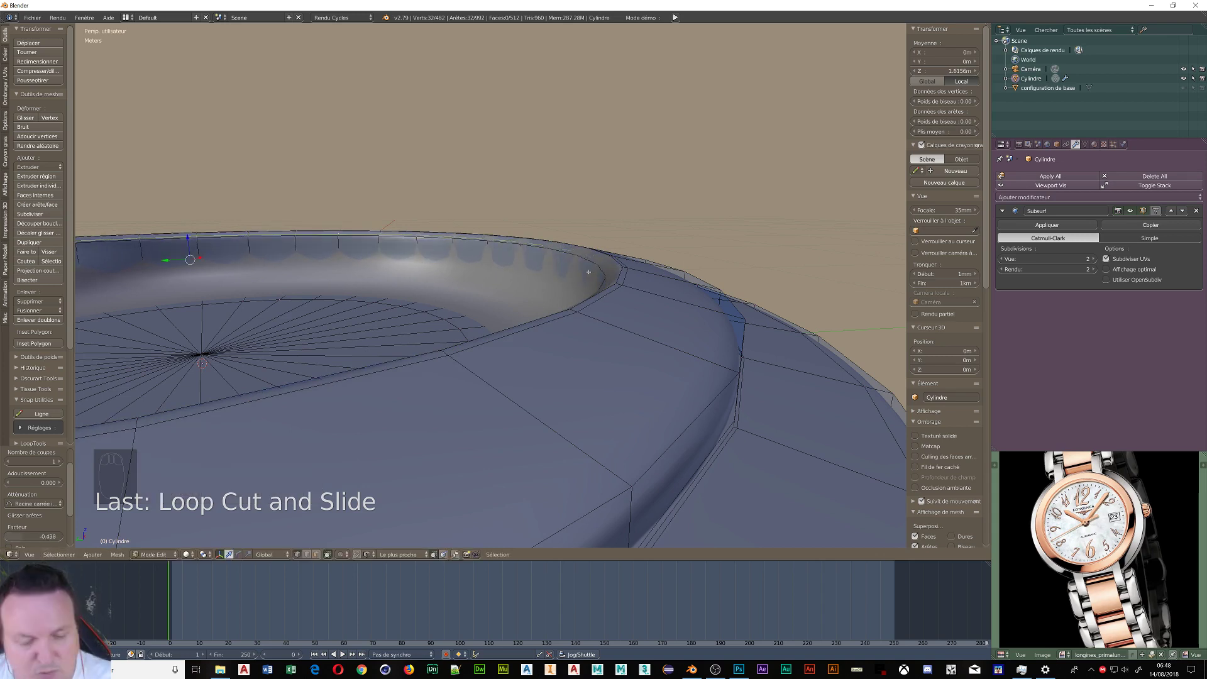
- Add two edge loops to the bezel's inner wall, one near its top and one at its base with factor -1.000
key("ctrl+r")
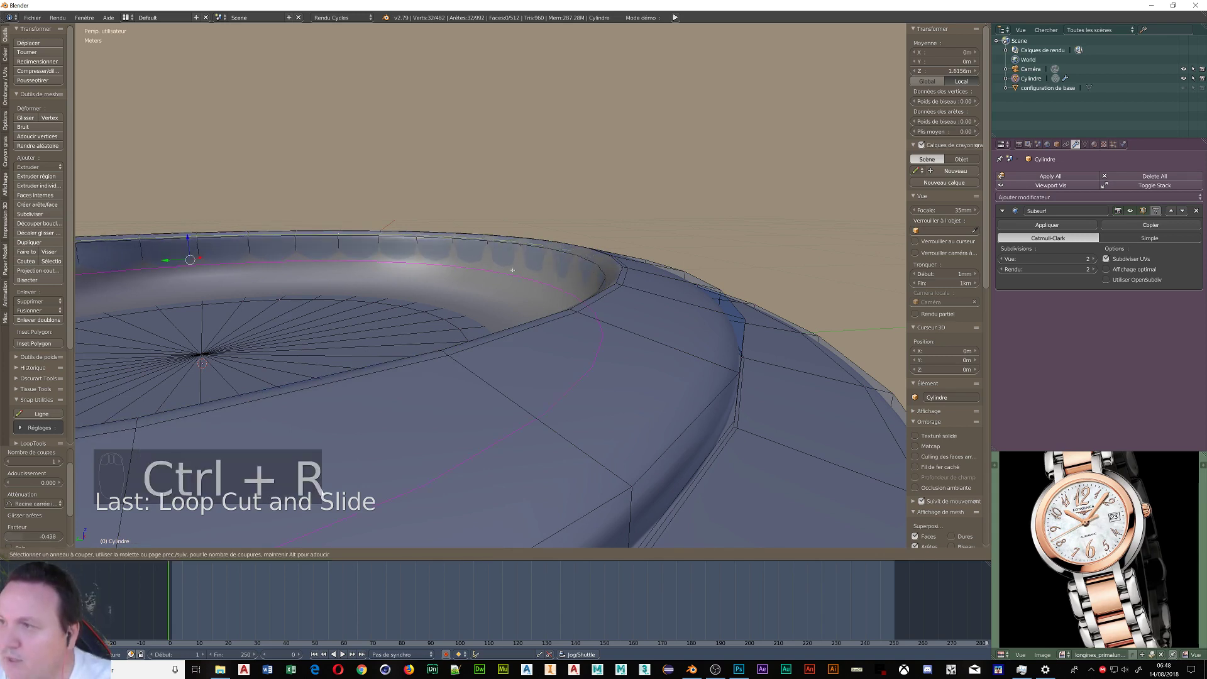
left_click(512, 269)
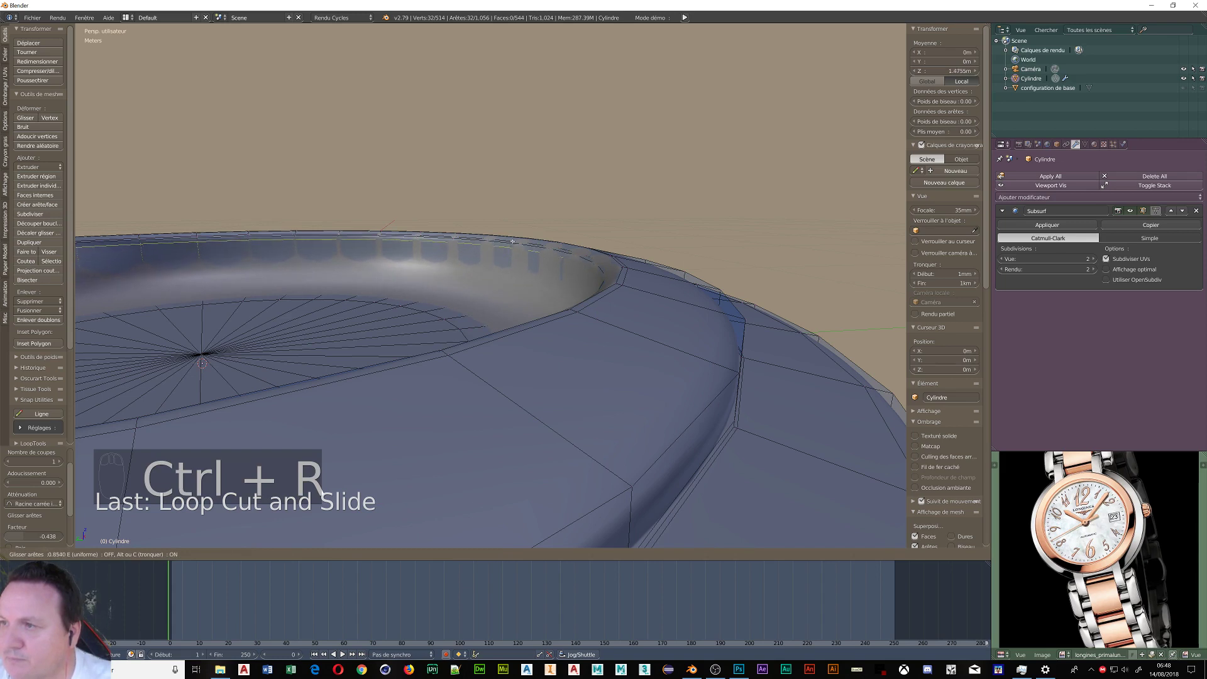
left_click(503, 258)
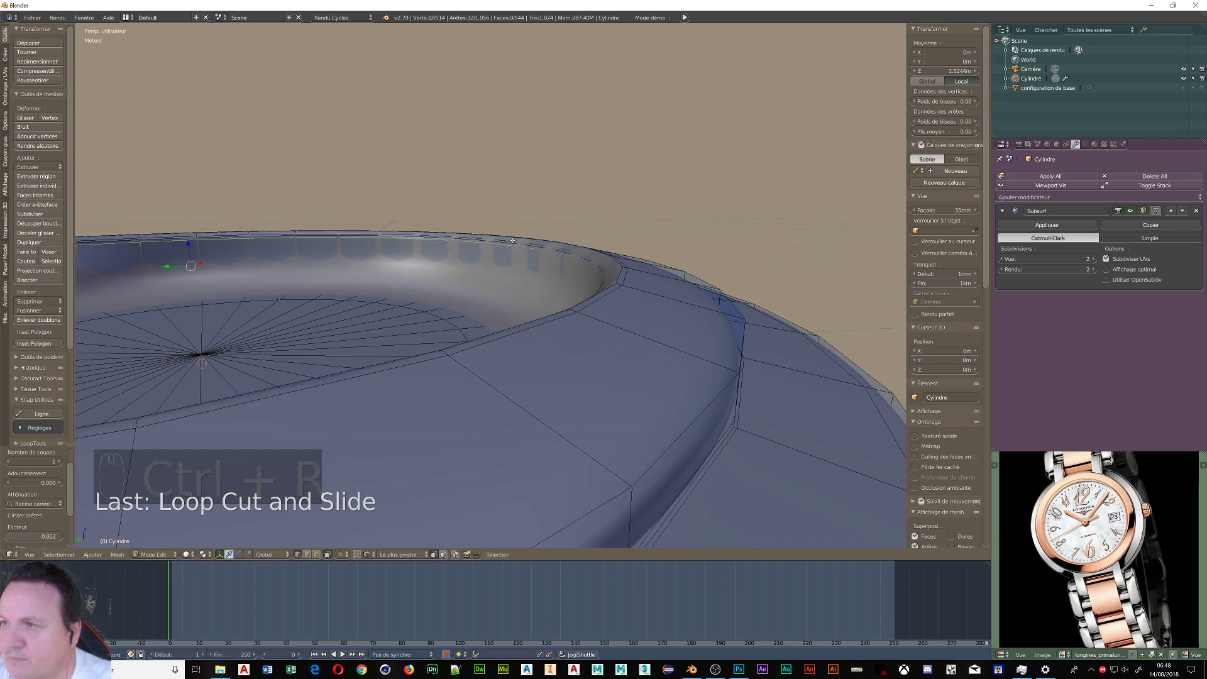
key("ctrl+r")
left_click(508, 275)
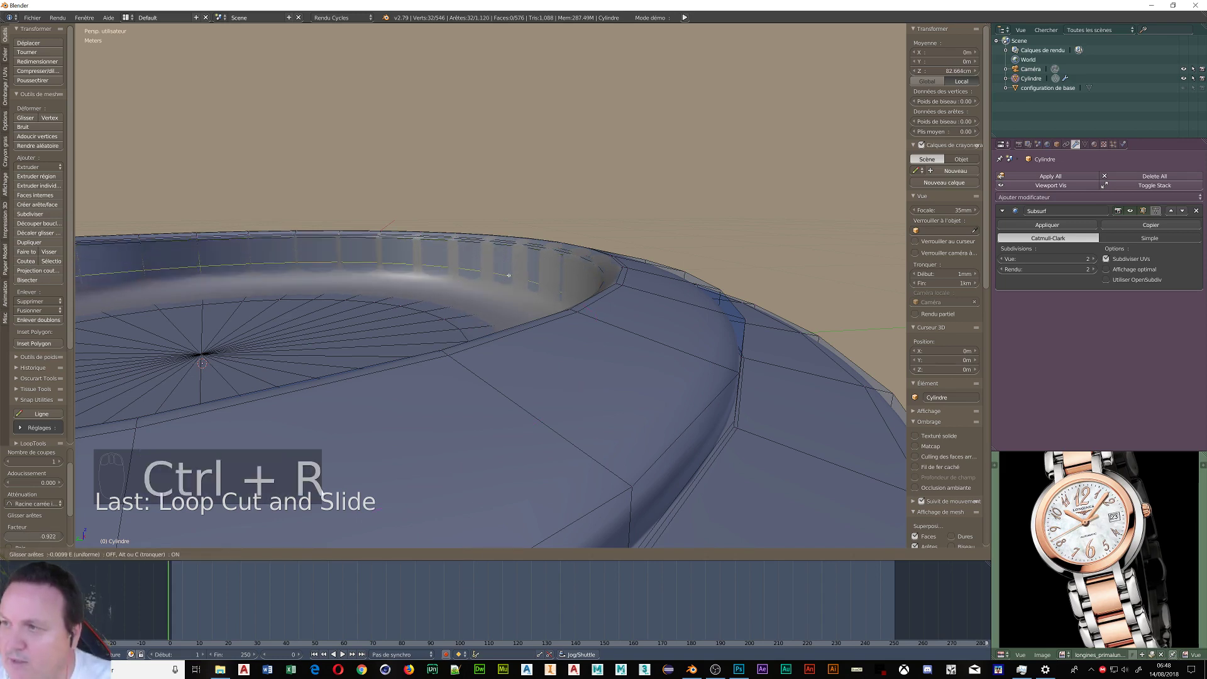
left_click(506, 312)
- Add an edge loop on the dial floor close to its outer rim, slid to a factor of 0.959
key("ctrl+r")
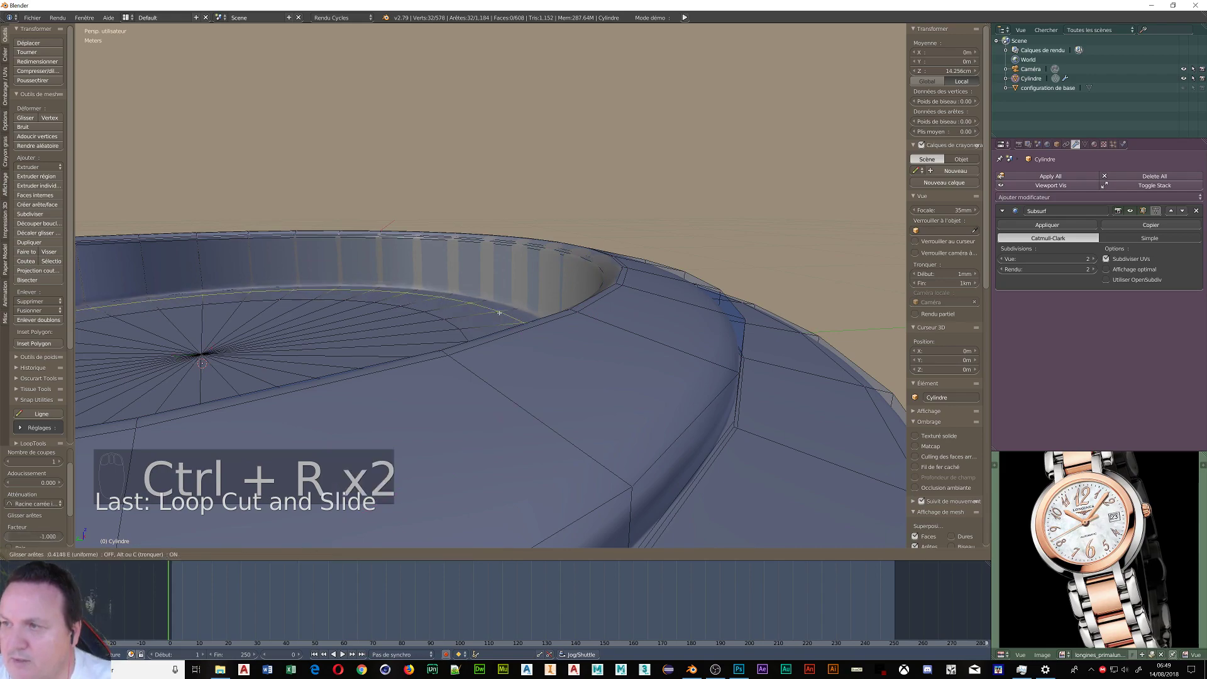
left_click(500, 313)
left_click(512, 310)
mouse_move(512, 310)
middle_mouse_down()
mouse_move(525, 282)
mouse_move(516, 299)
middle_mouse_up()
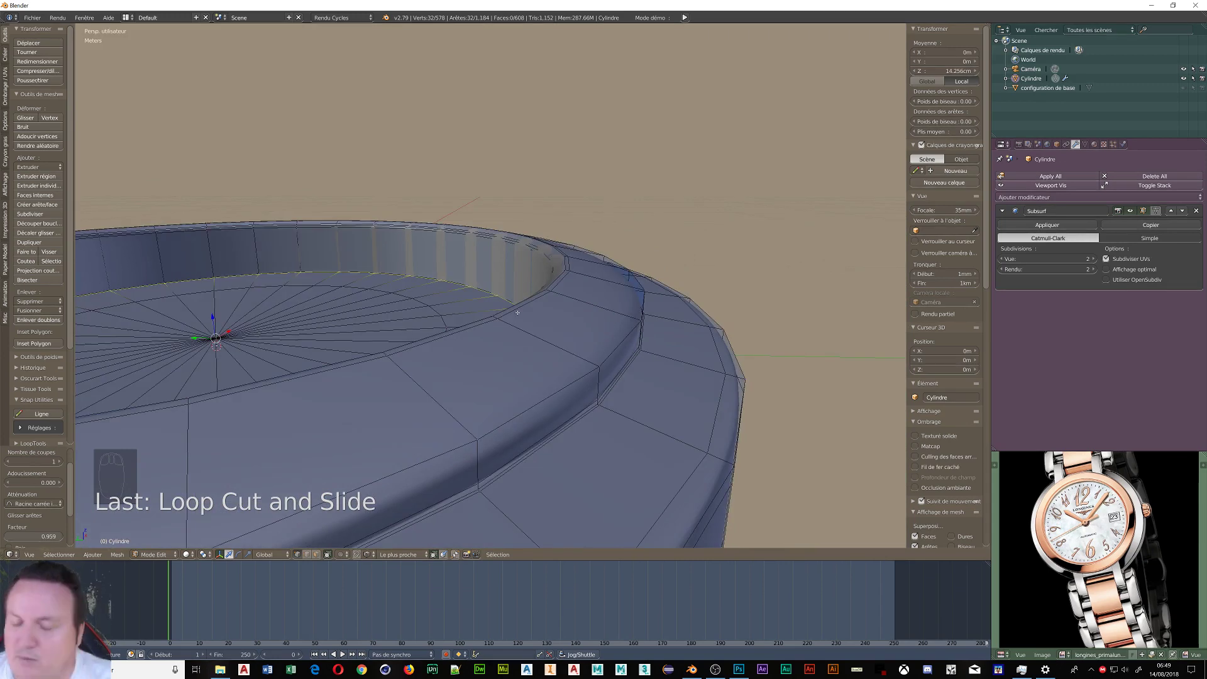
- Switch the watch case to Object mode and inspect the smoothed bezel and ledge edges
key("Tab")
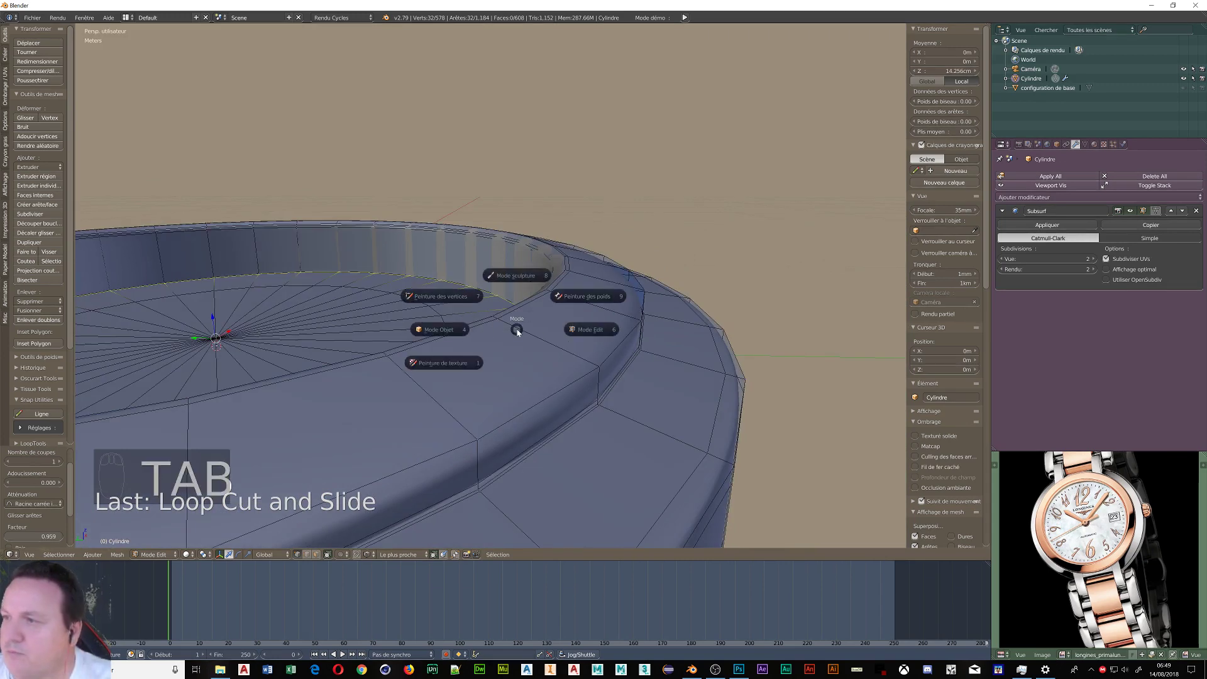
left_click(442, 333)
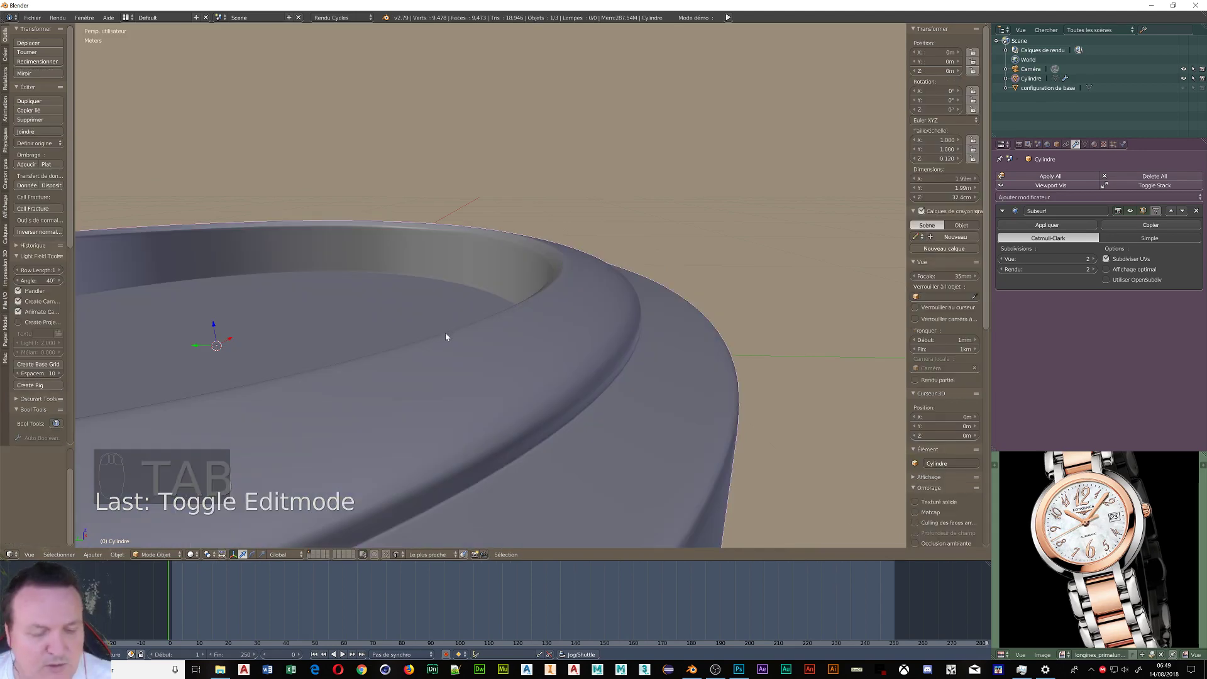
middle_click_drag(460, 342, 483, 411)
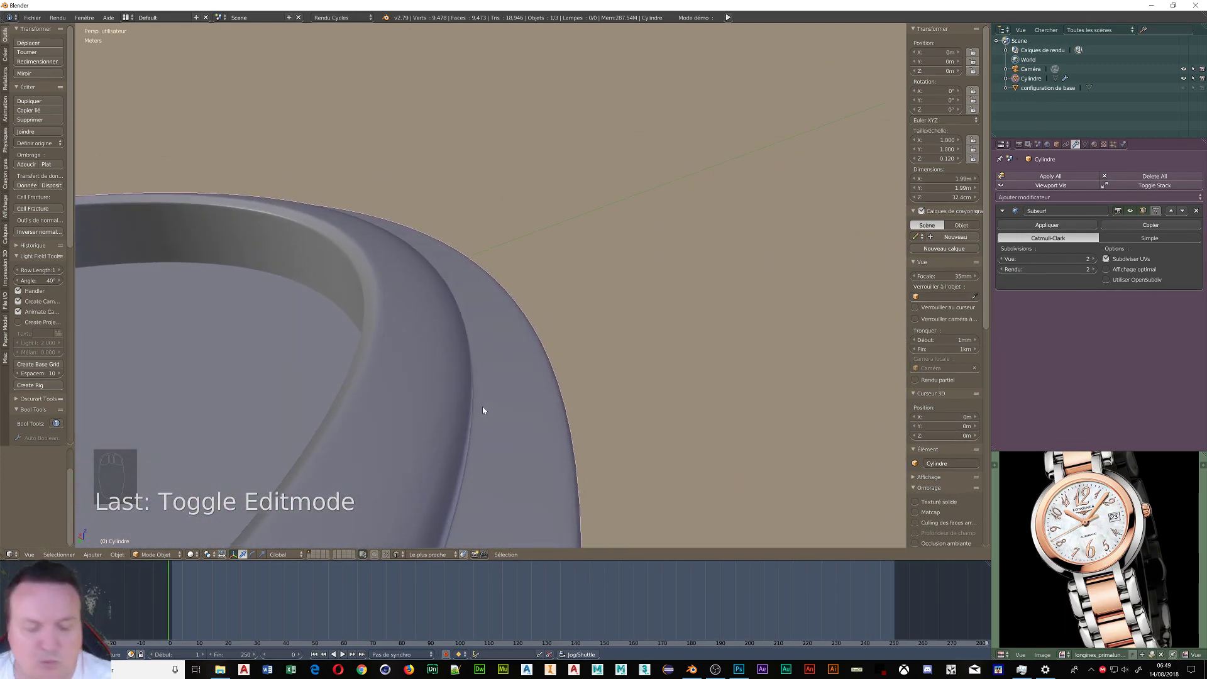
- Return the watch case to Edit mode with the dial centre seen from above
key("Tab")
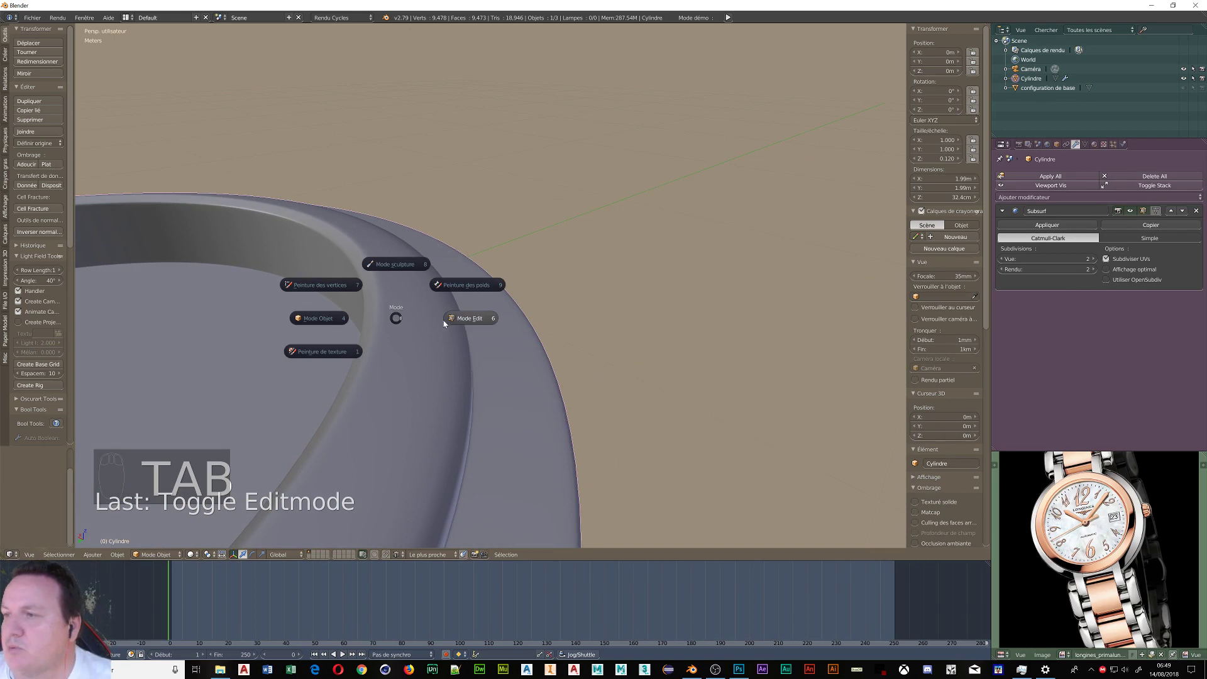
left_click(467, 317)
middle_click_drag(402, 371, 725, 235)
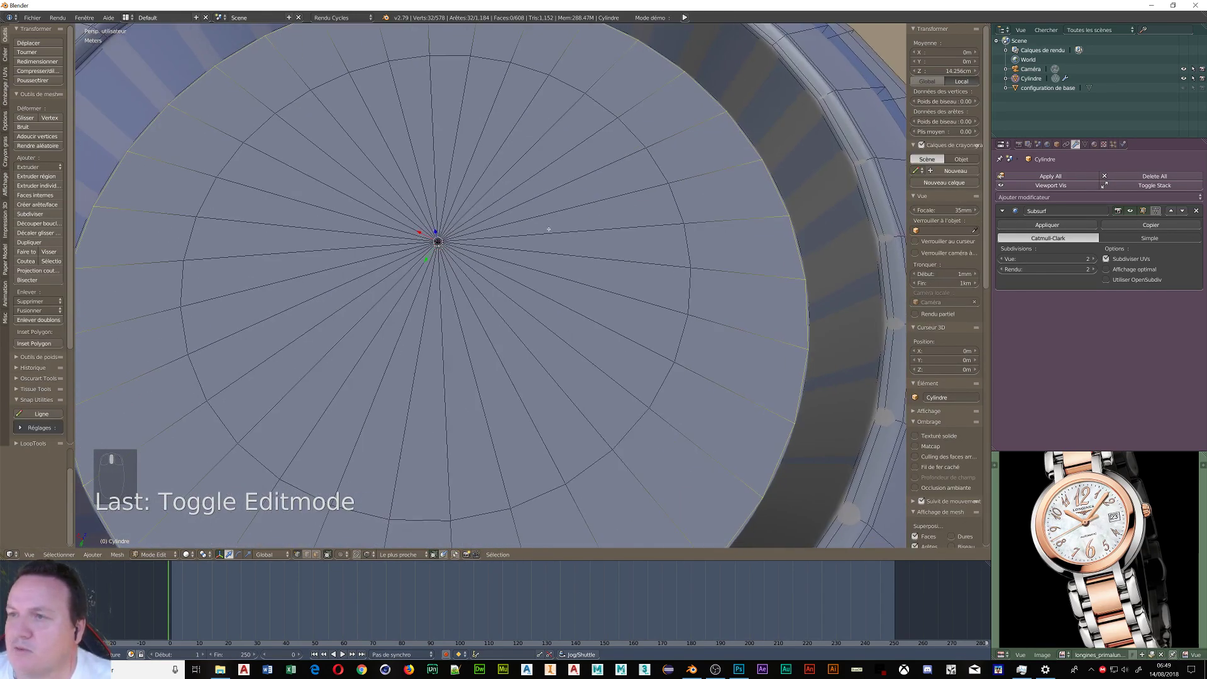
scroll(471, 303, "down", 3)
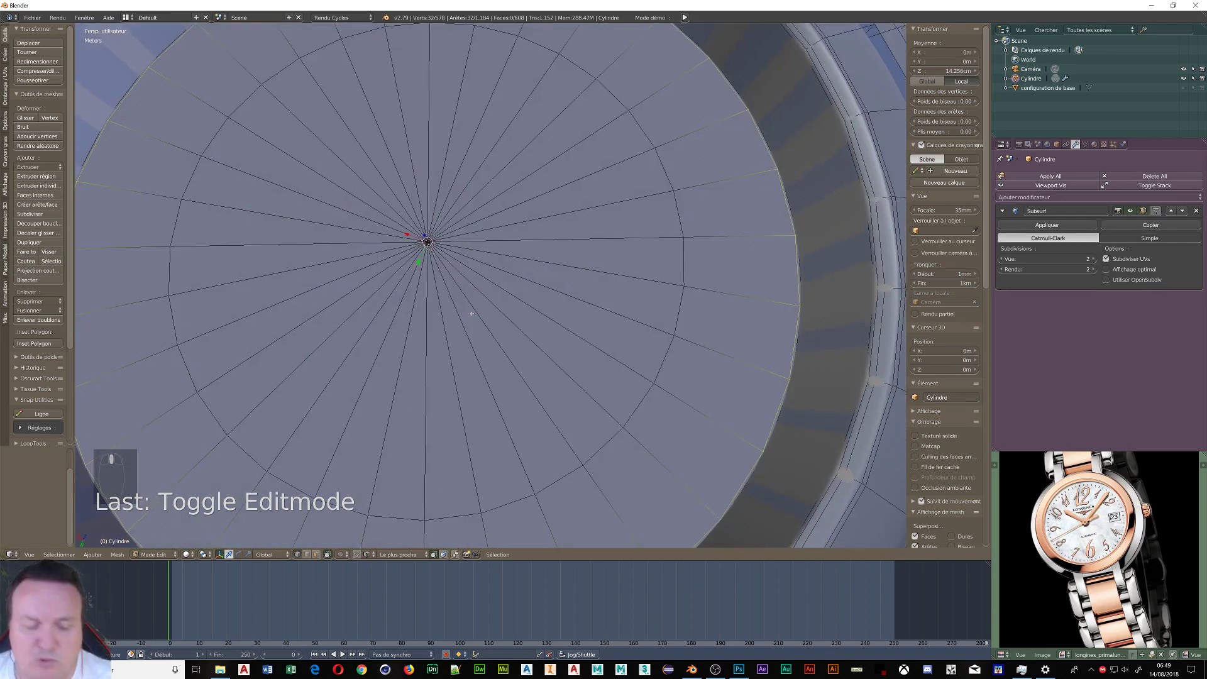
- Switch the watch case to face selection, turn off the Subsurf modifier's viewport display and collapse its settings
scroll(471, 312, "down", 2)
scroll(470, 312, "up", 1)
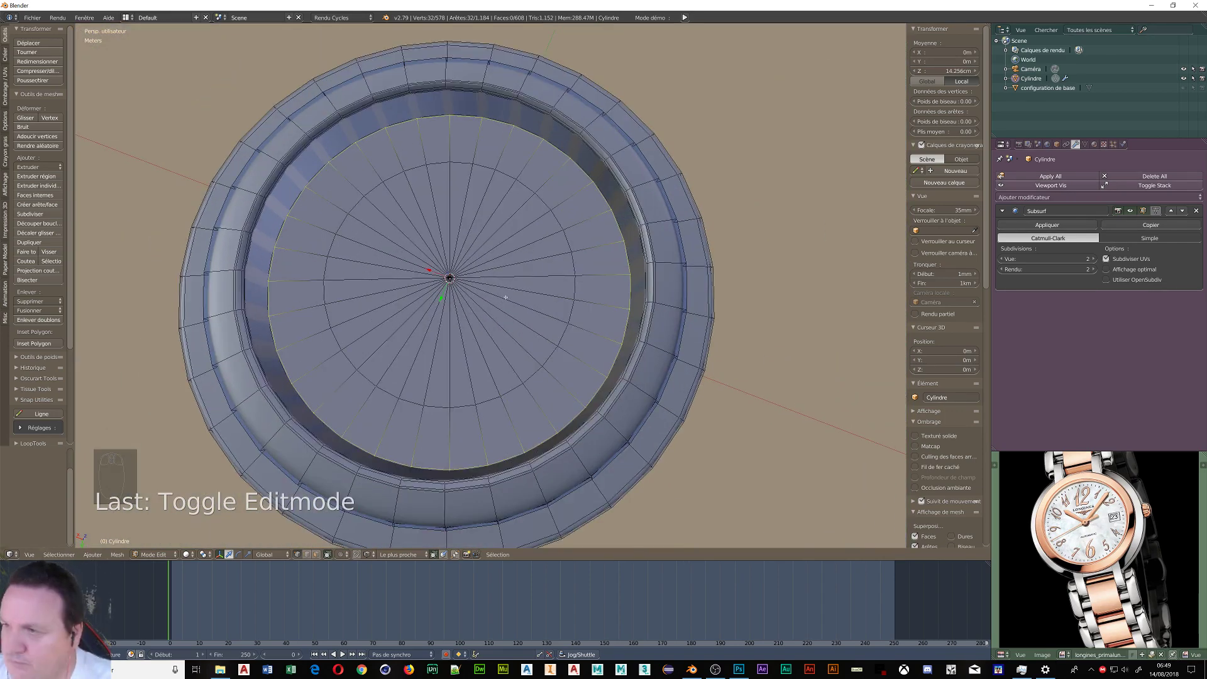
key("ctrl+Tab")
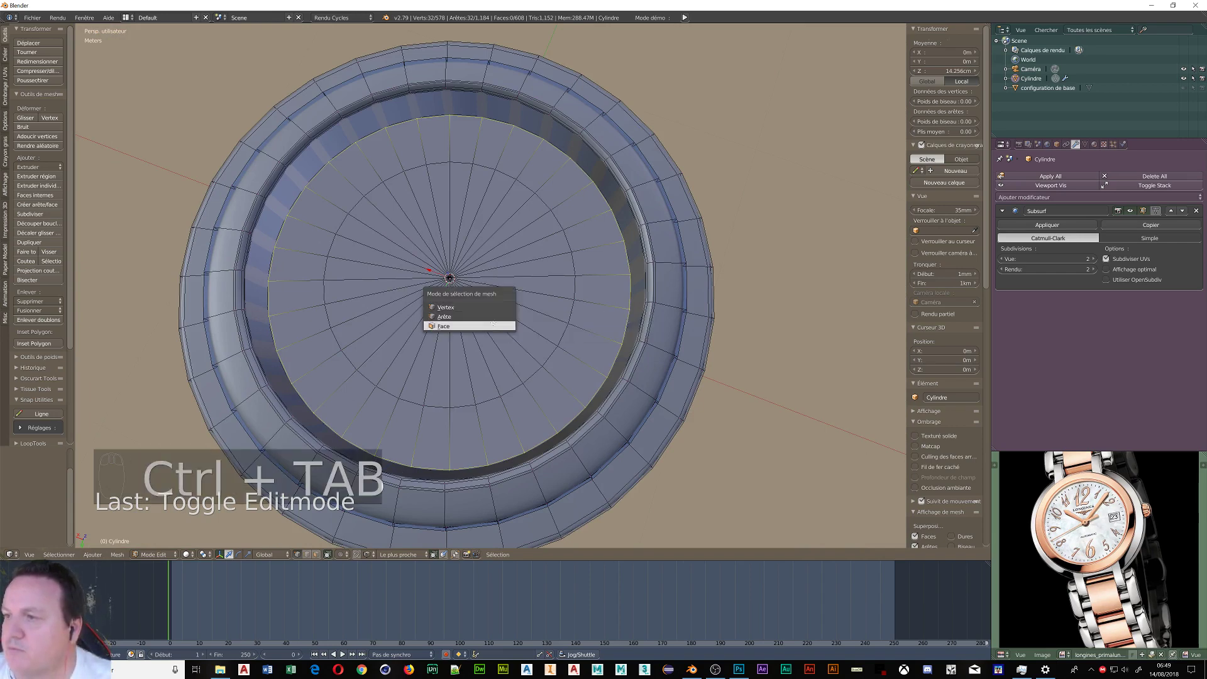
left_click(492, 326)
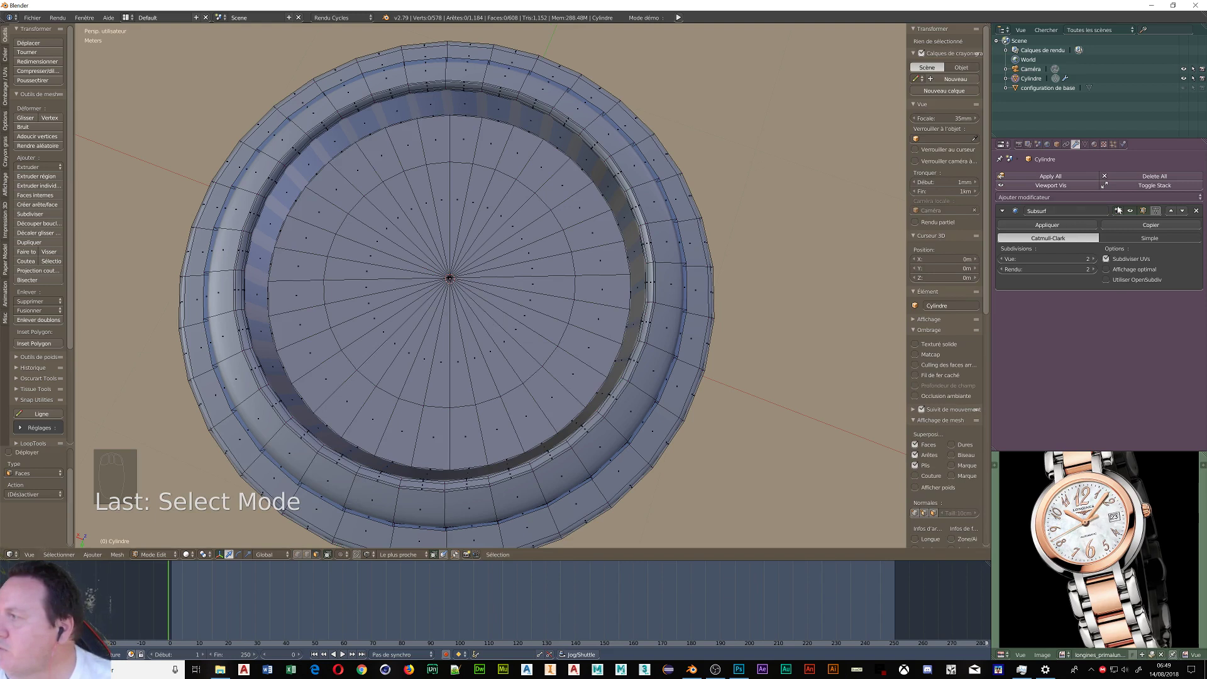
left_click(1130, 210)
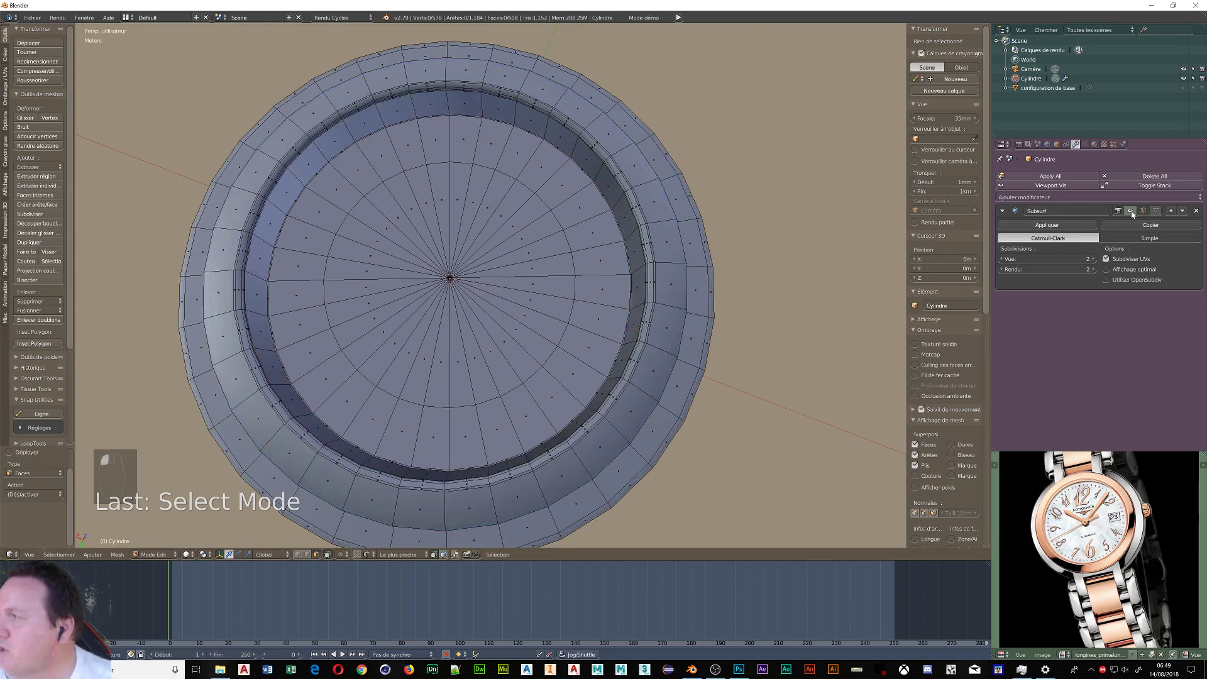
left_click(1003, 212)
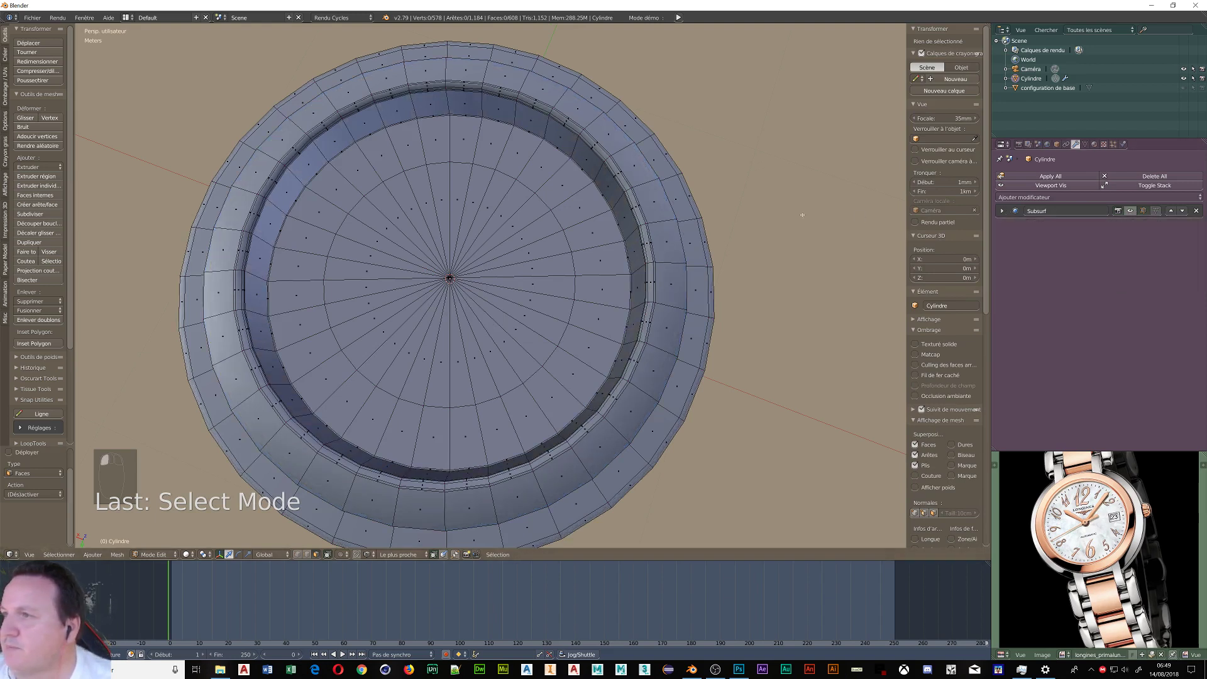
- Circle-select the triangular faces around the dial centre and grow the selection twice to cover the whole dial floor
key("c")
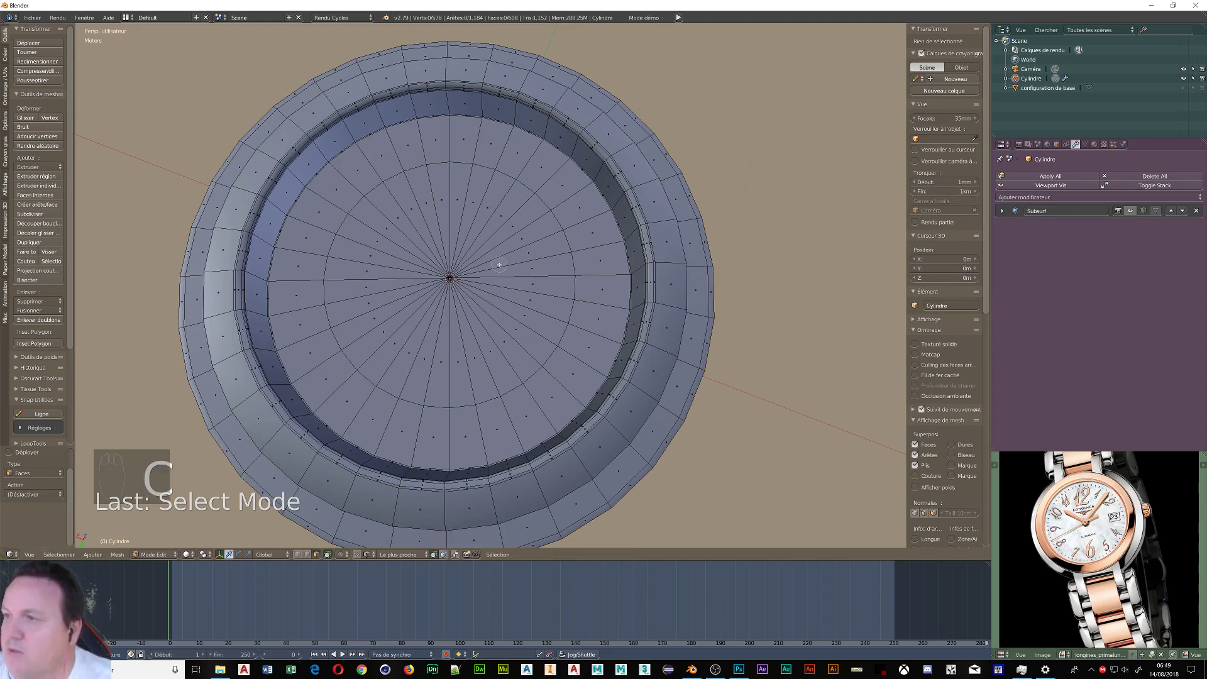
mouse_move(493, 261)
left_mouse_down()
mouse_move(534, 255)
mouse_move(405, 241)
mouse_move(368, 340)
mouse_move(462, 387)
mouse_move(550, 311)
mouse_move(498, 281)
left_mouse_up()
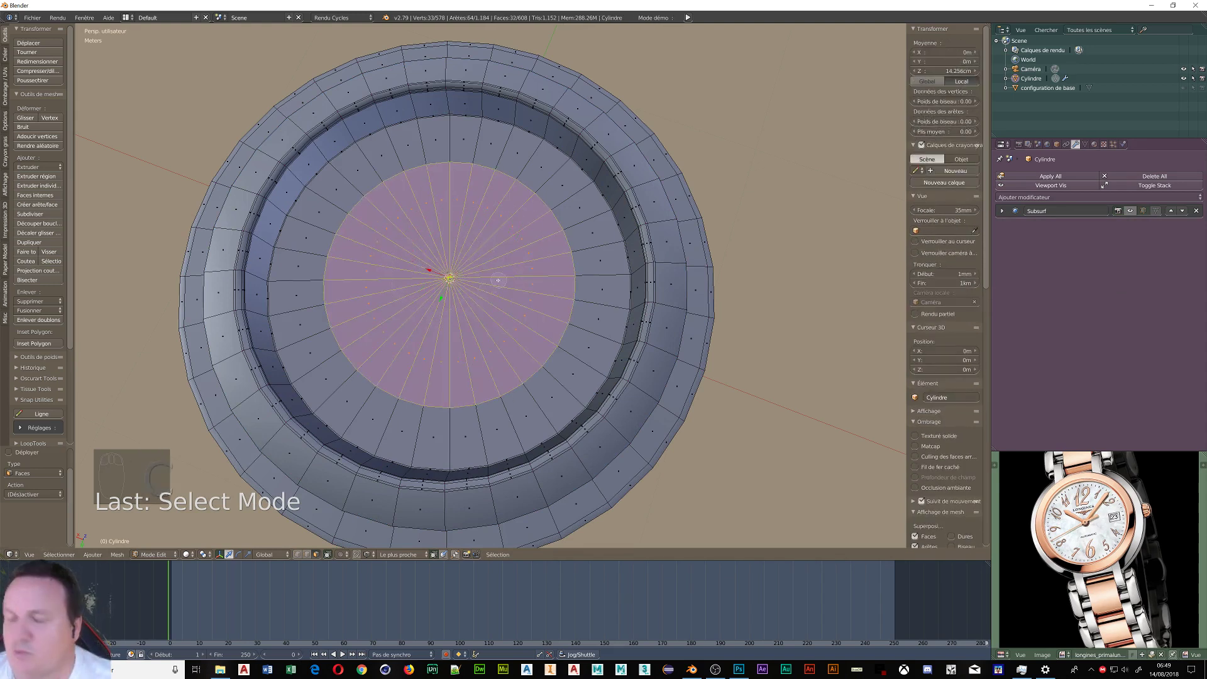
right_click(429, 235)
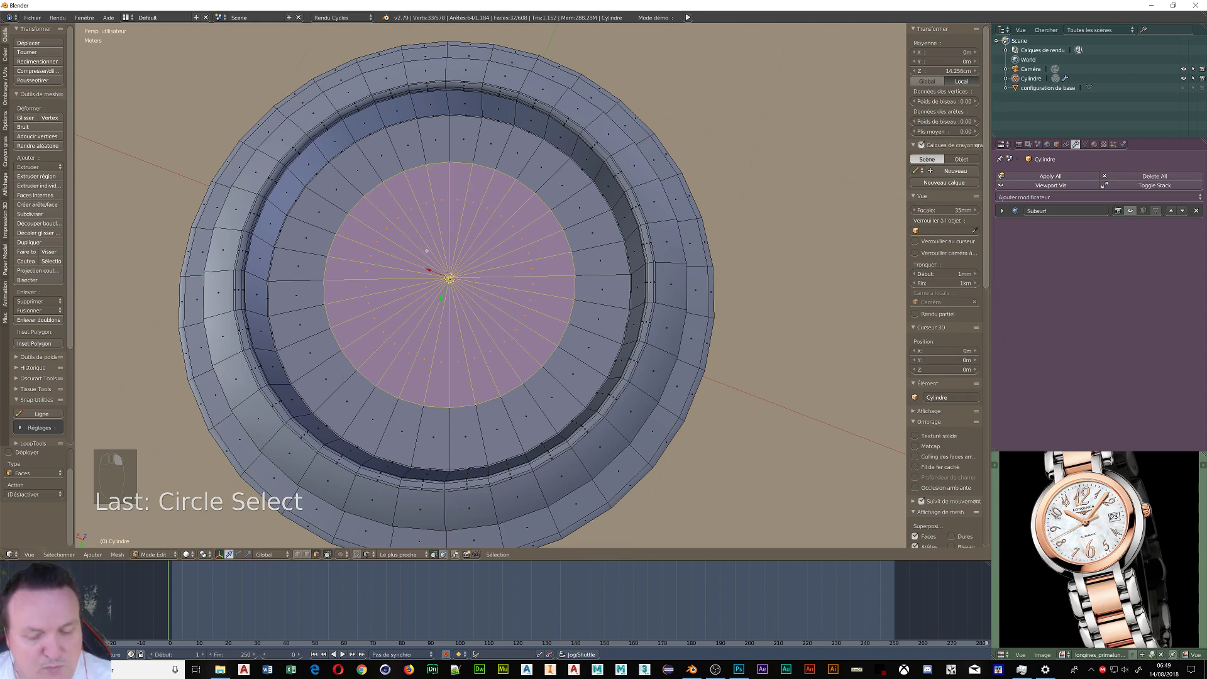
key("ctrl+KP_Add")
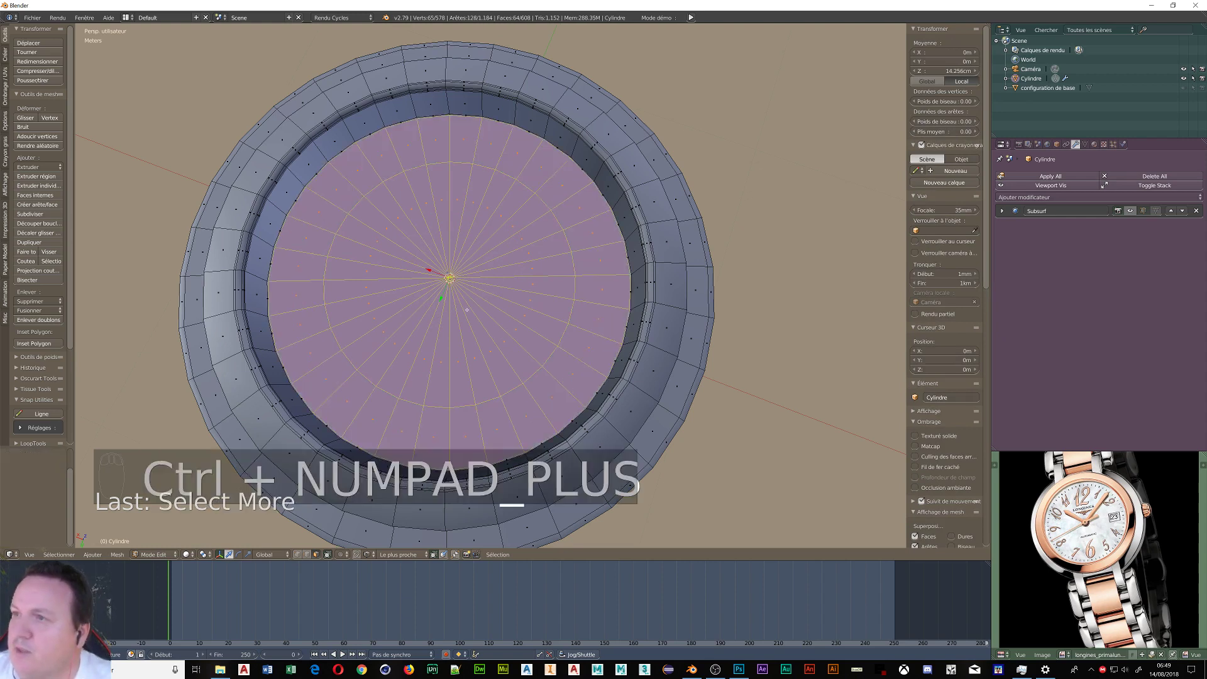
key("ctrl+KP_Add")
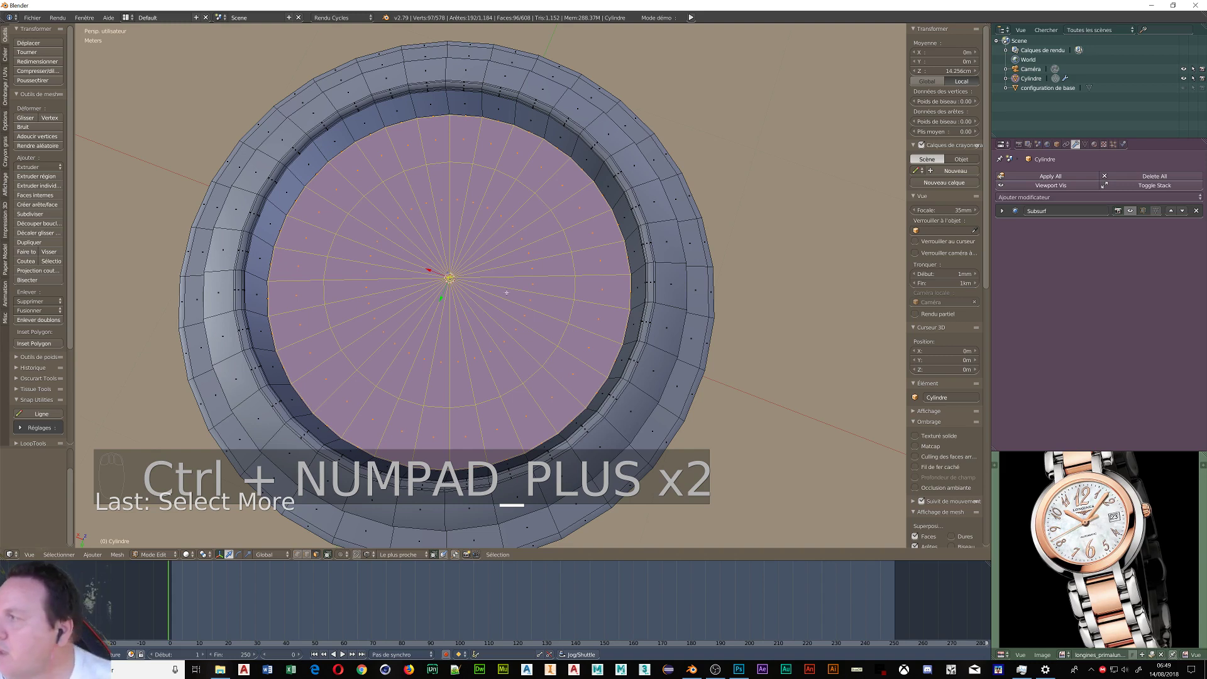
- Add a material slot to the watch case and create a new material named Cadran in it
left_click(1094, 144)
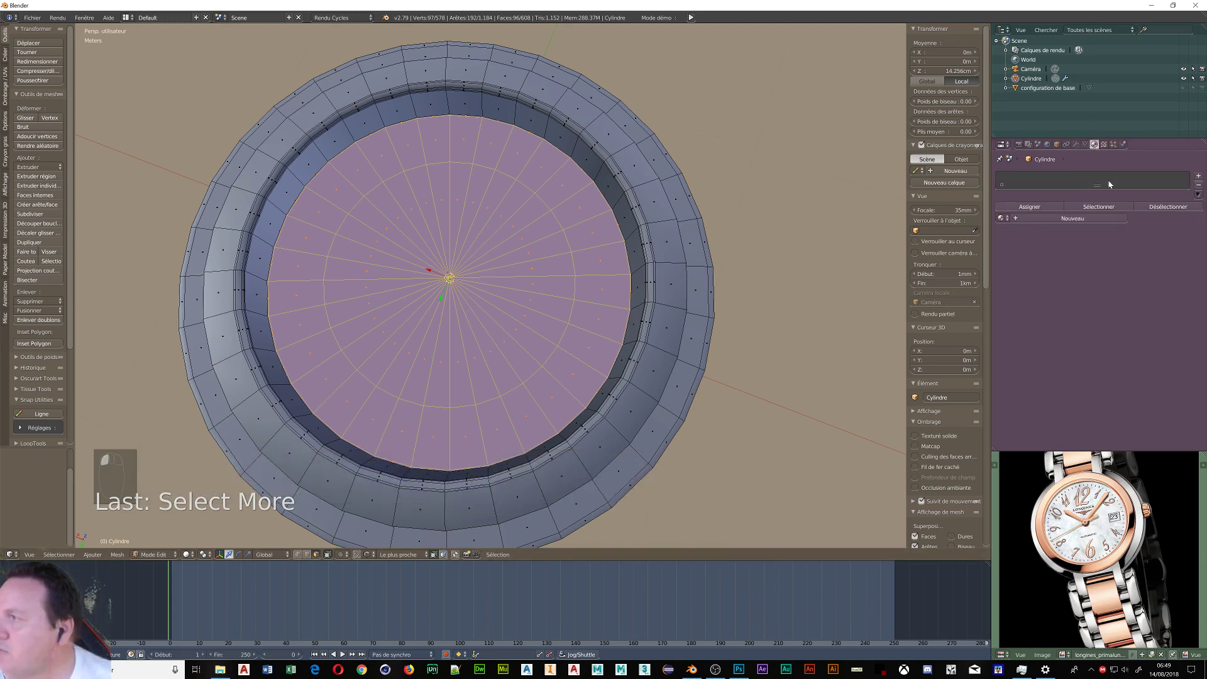
left_click(1199, 178)
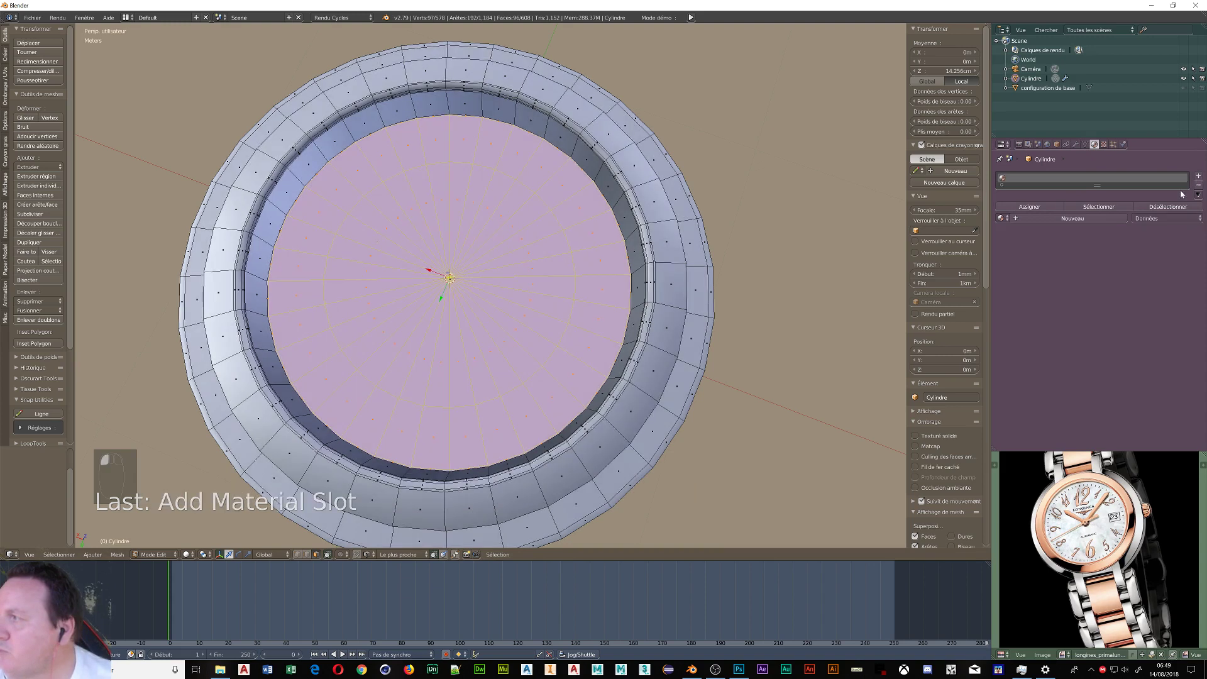
left_click(1072, 218)
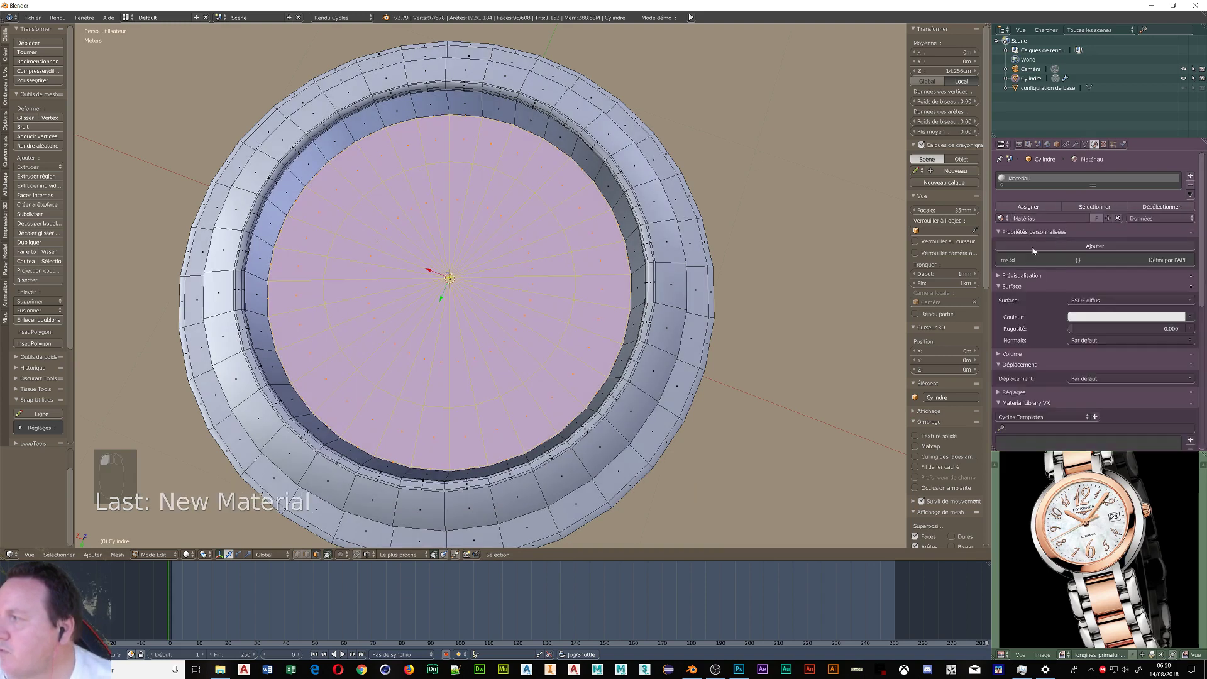
left_click(1027, 220)
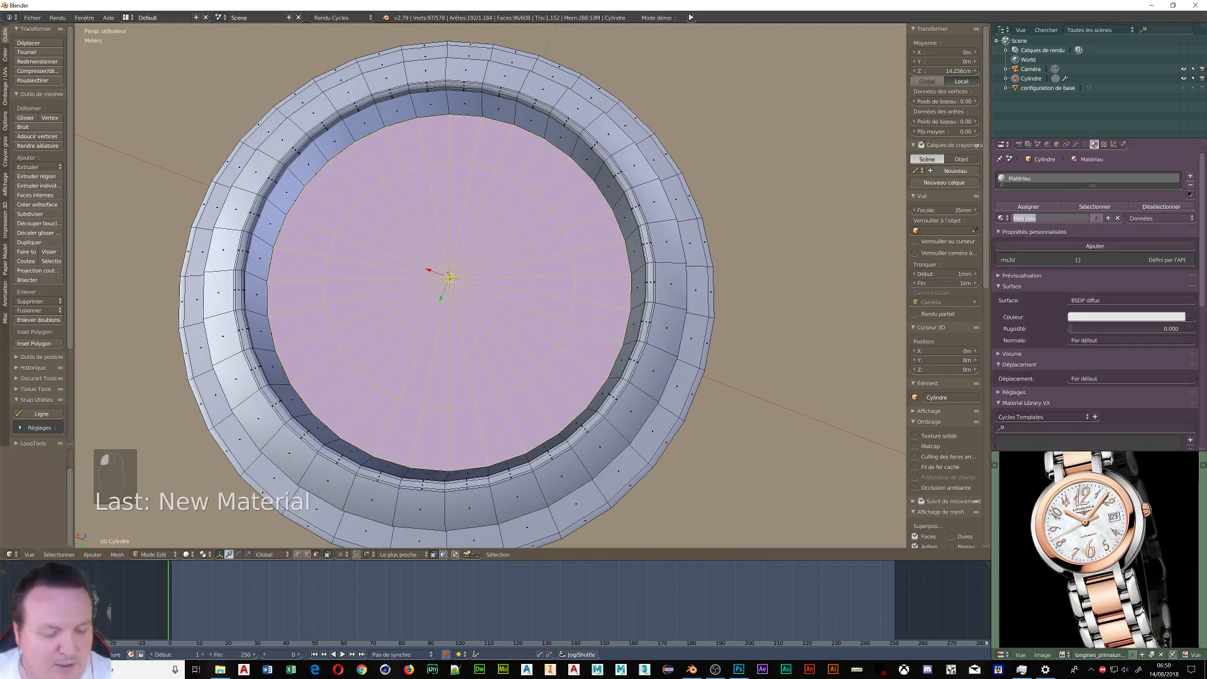
type("cADRA")
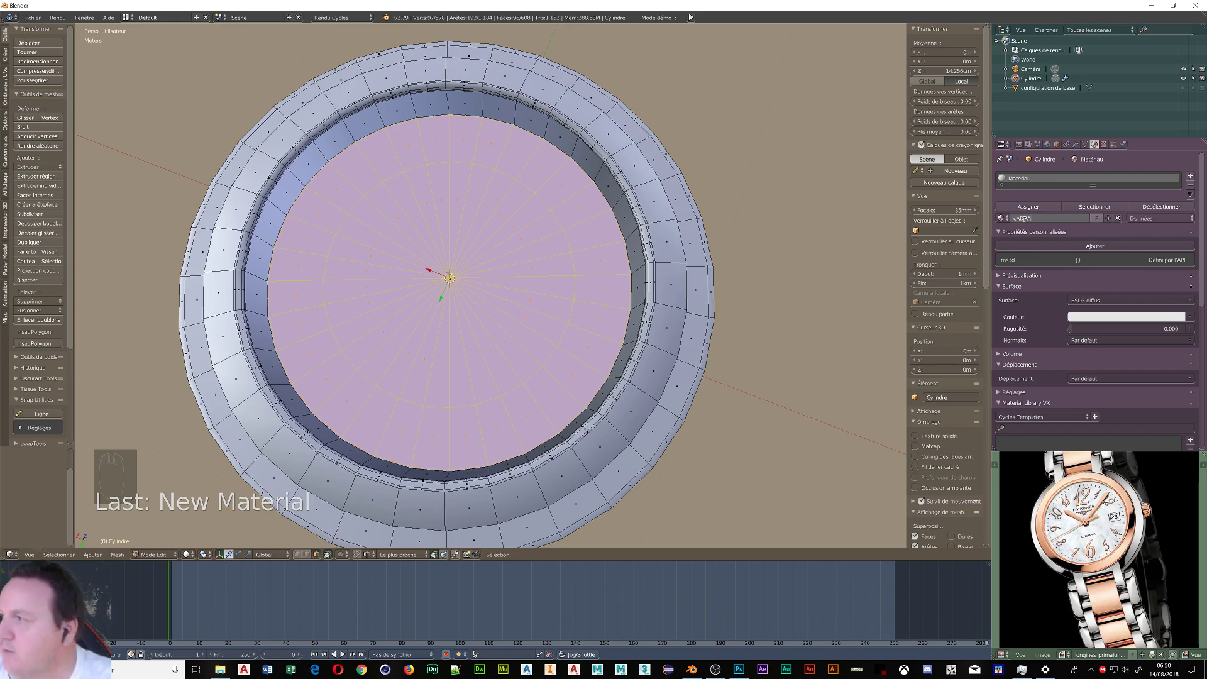
key("BackSpace")
key("BackSpace")
key("BackSpace")
key("BackSpace")
key("BackSpace")
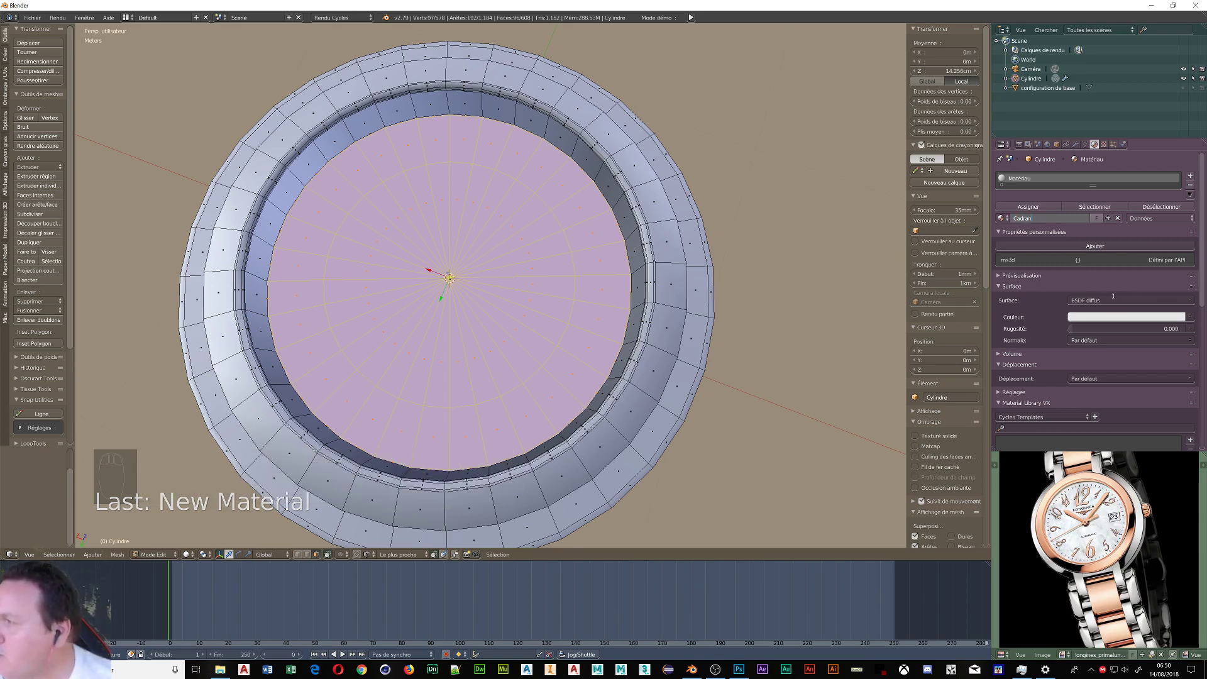
key("Return")
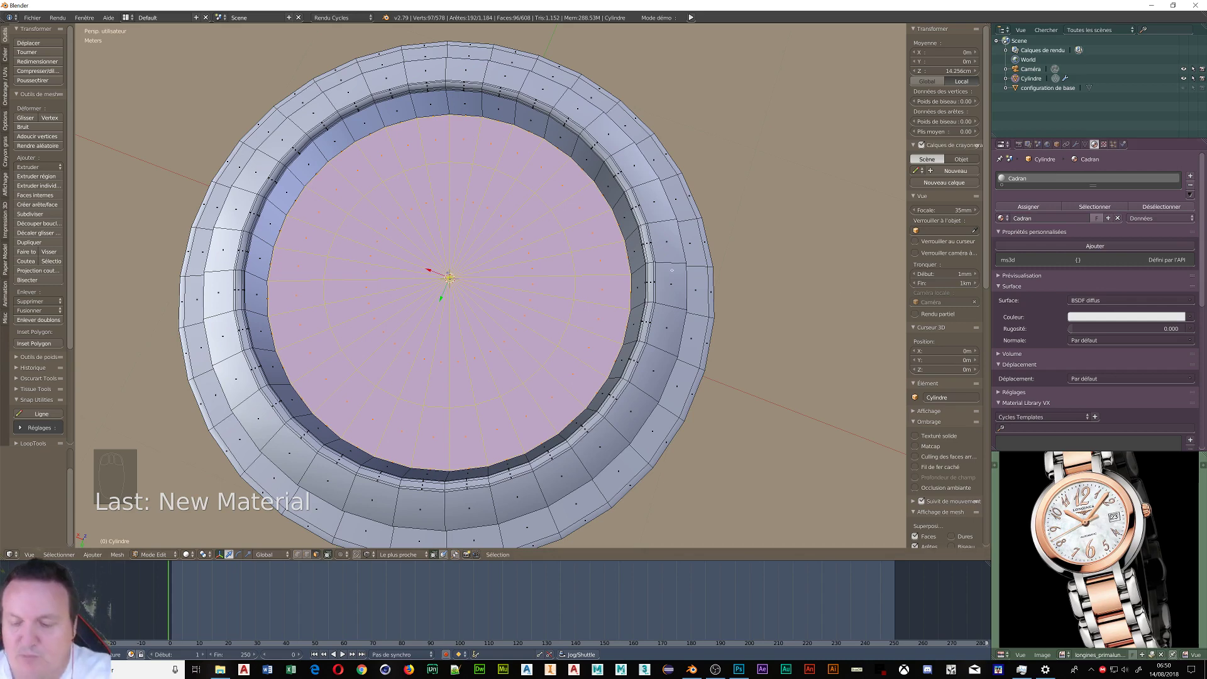
- Unwrap the selected dial faces by projecting from the orthographic top view, fitted to the UV bounds
key("KP_7")
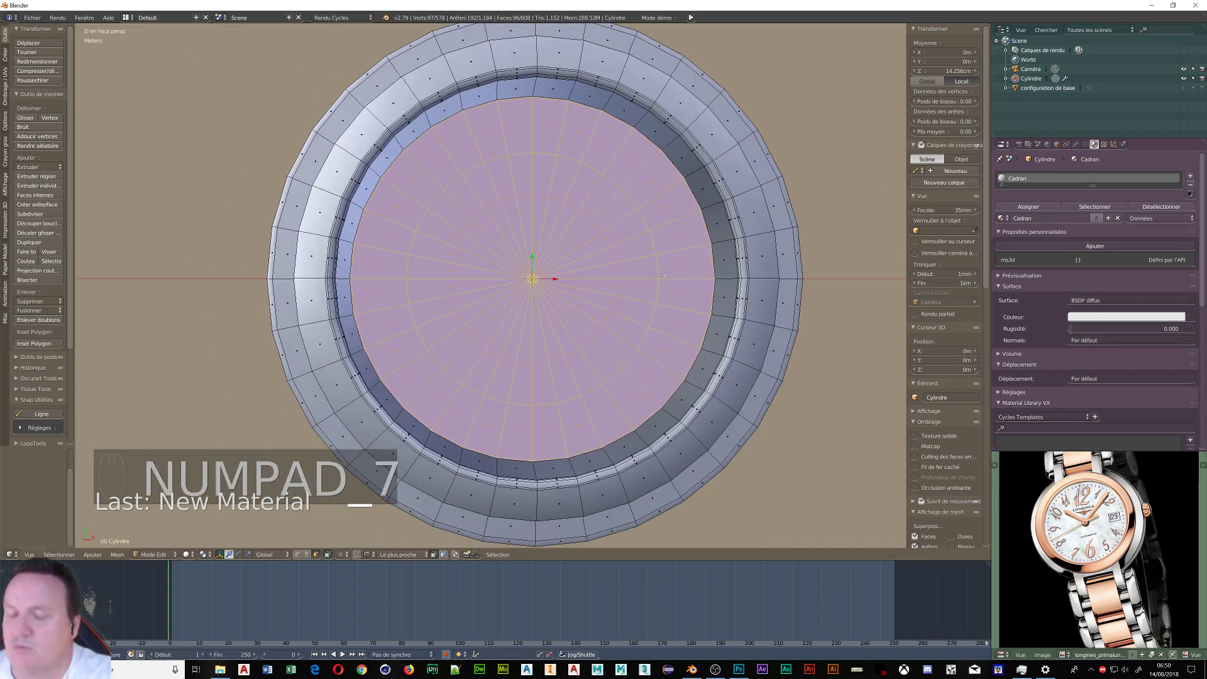
key("KP_5")
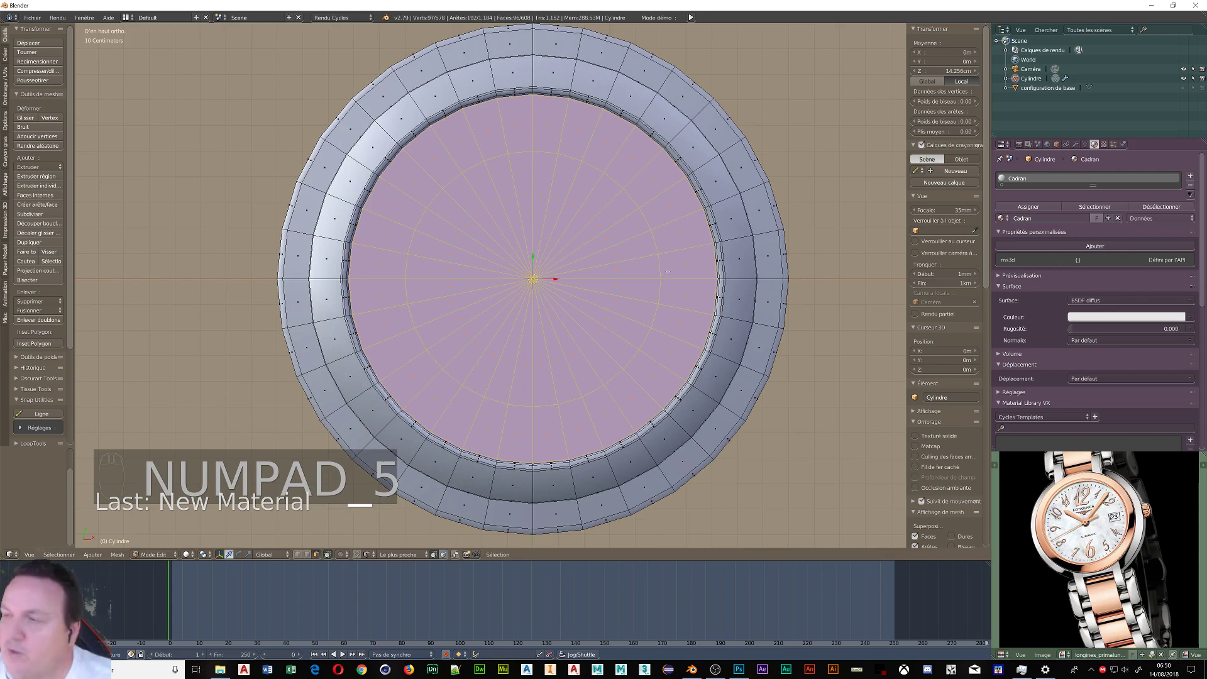
key("u")
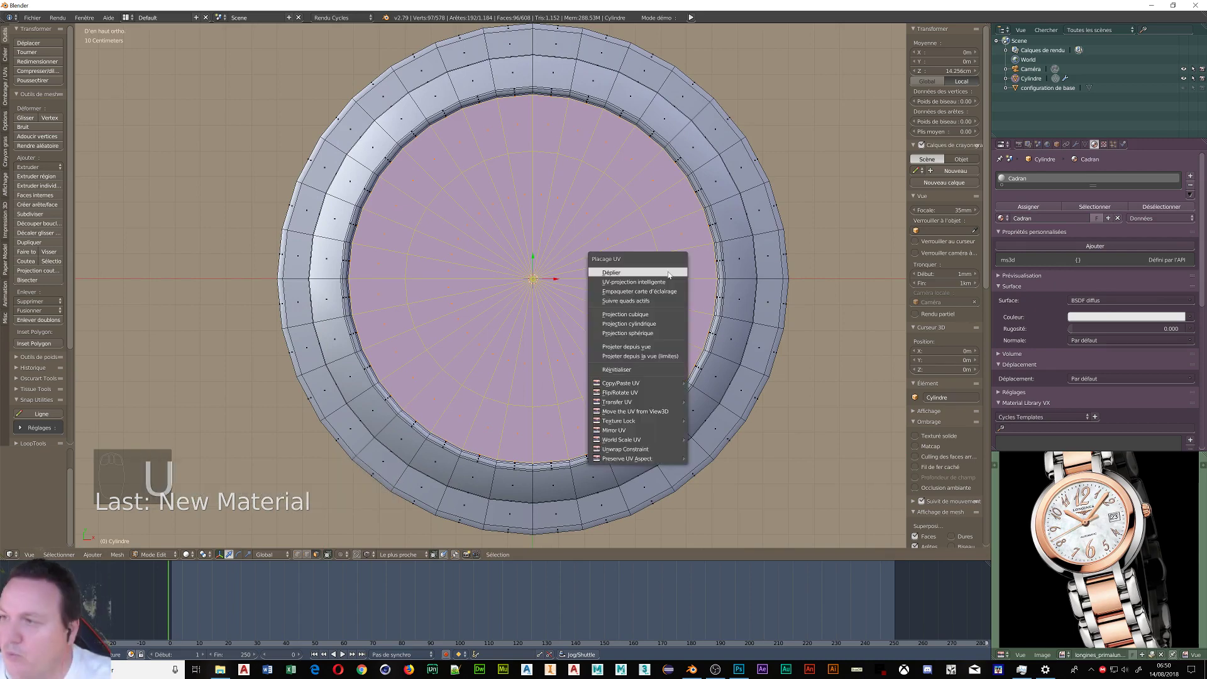
left_click(648, 356)
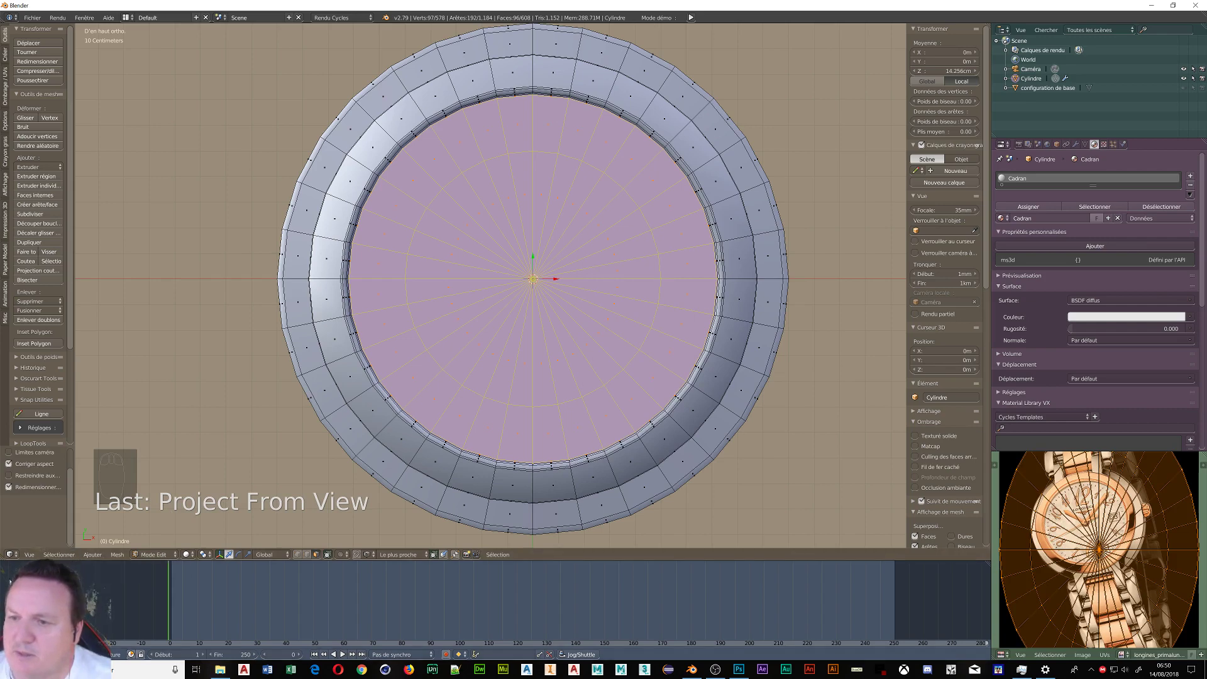
- Change the 3D view to the UV/Image editor and export the dial's UV layout over "exportation UV cadran.png" in the tuto Montre folder
left_click(11, 555)
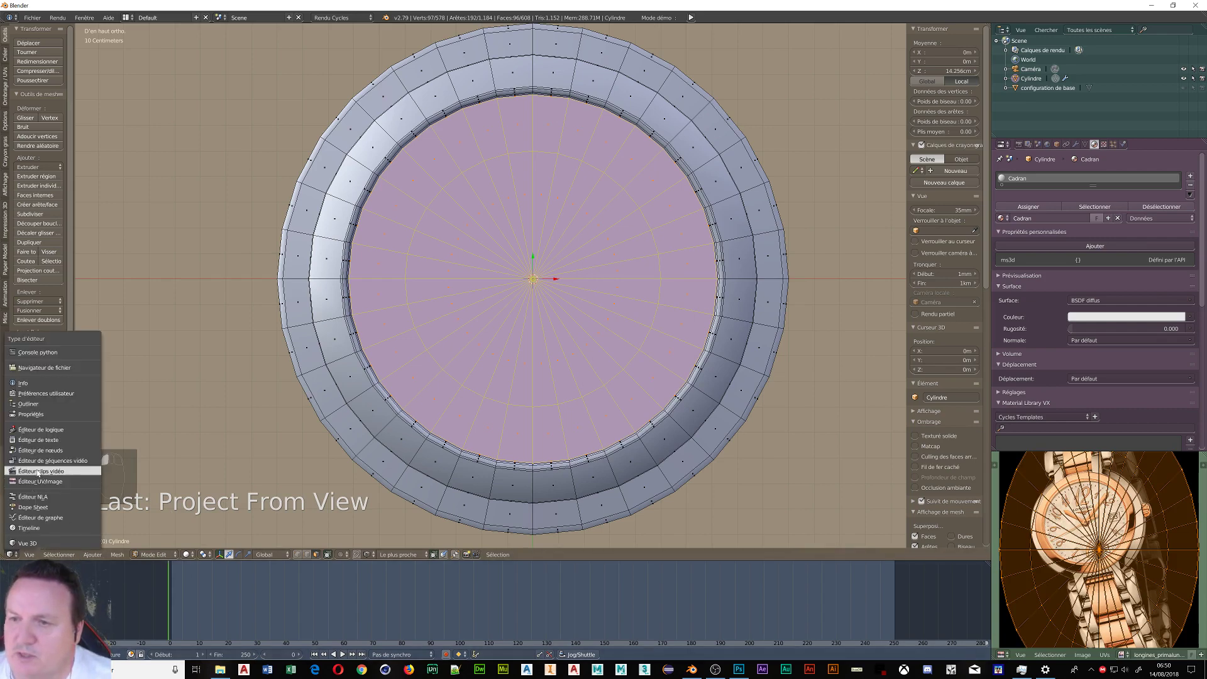
left_click(47, 485)
scroll(458, 361, "up", 5)
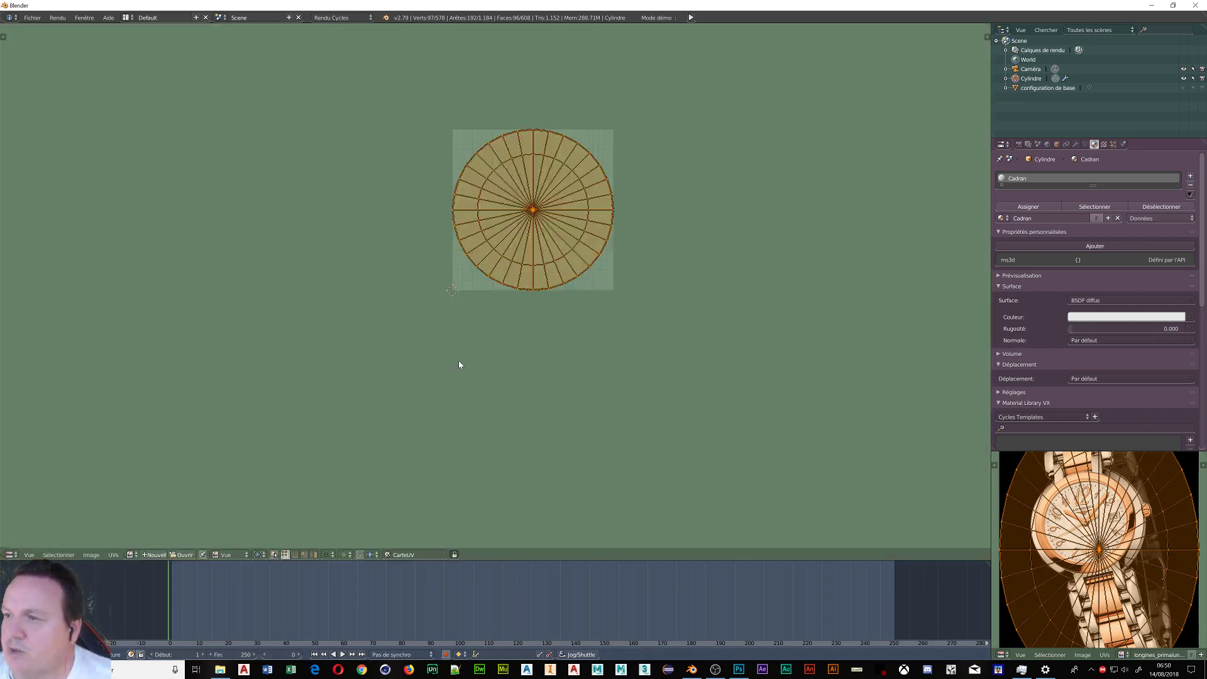
middle_click_drag(478, 294, 447, 489)
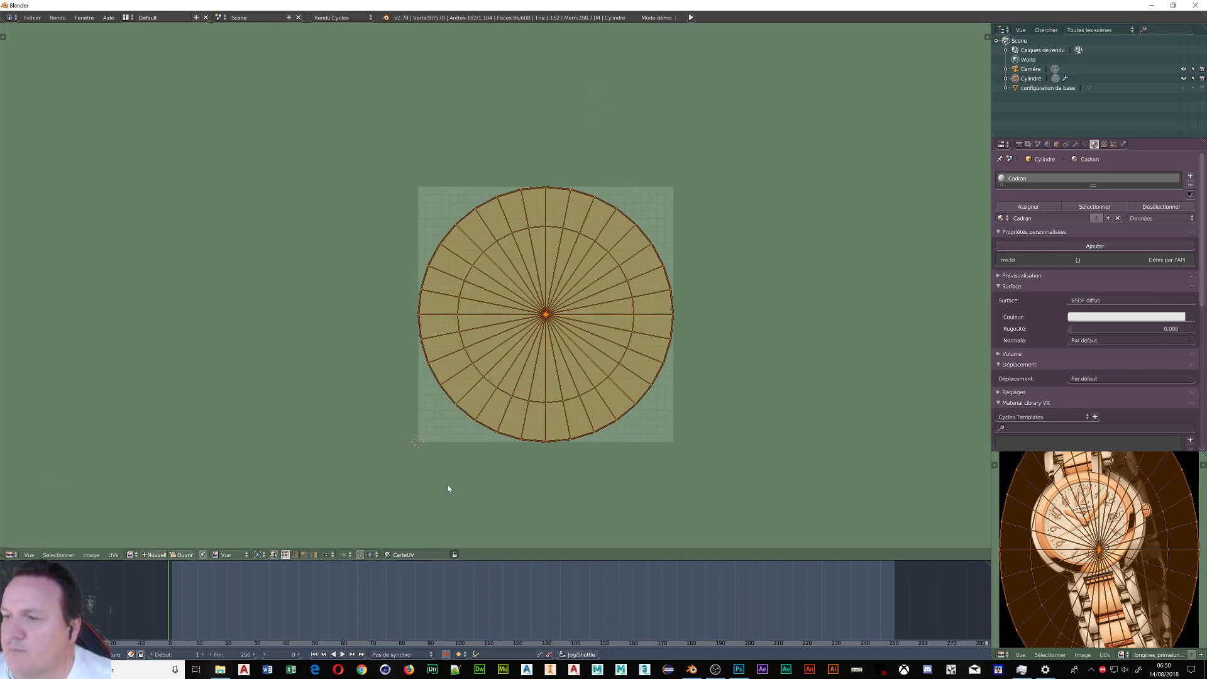
left_click(113, 555)
left_click(158, 325)
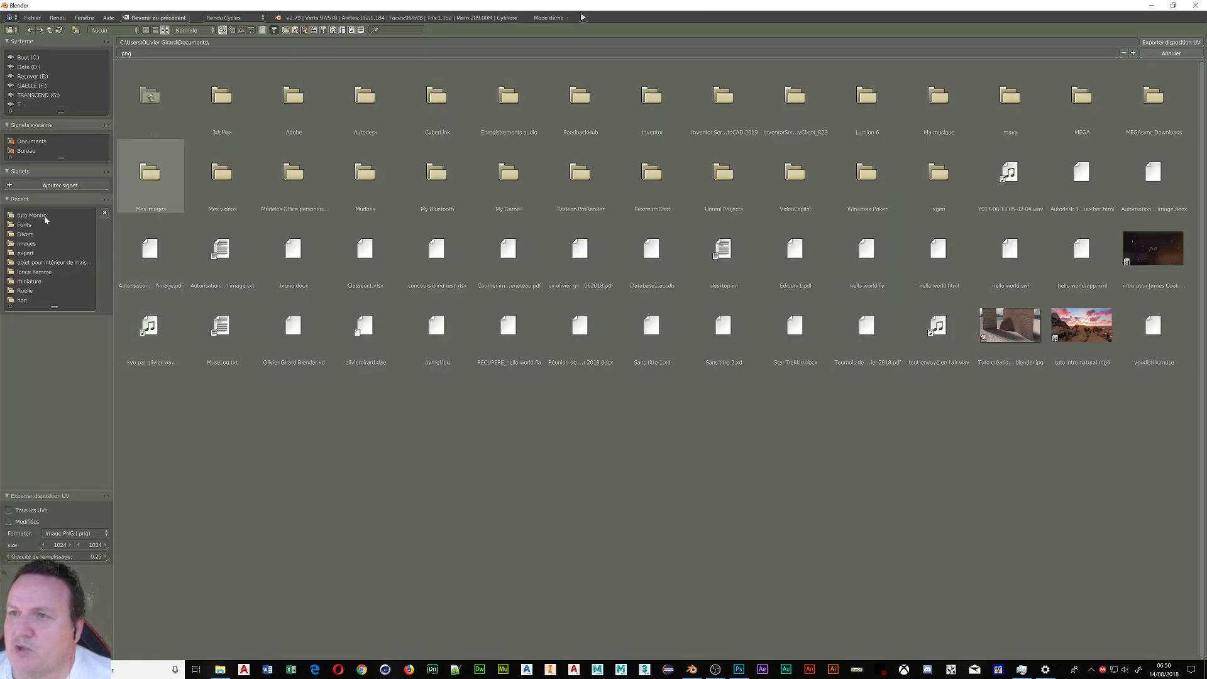
left_click(32, 215)
left_click(229, 105)
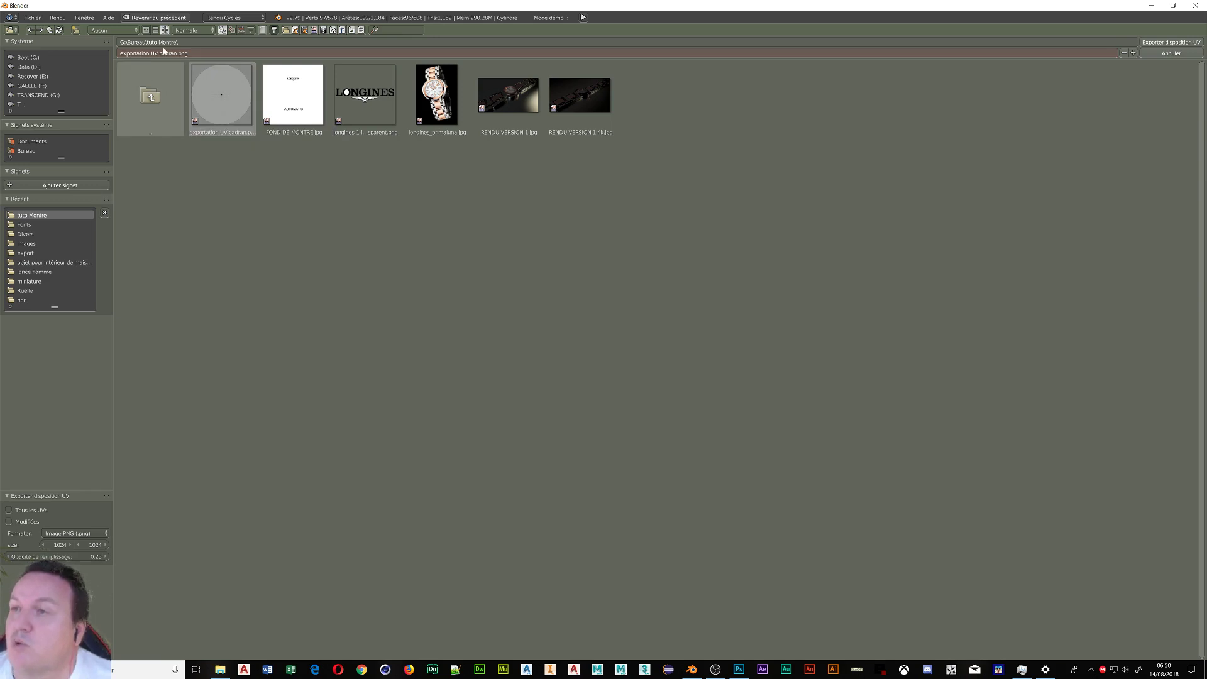
left_click(1176, 43)
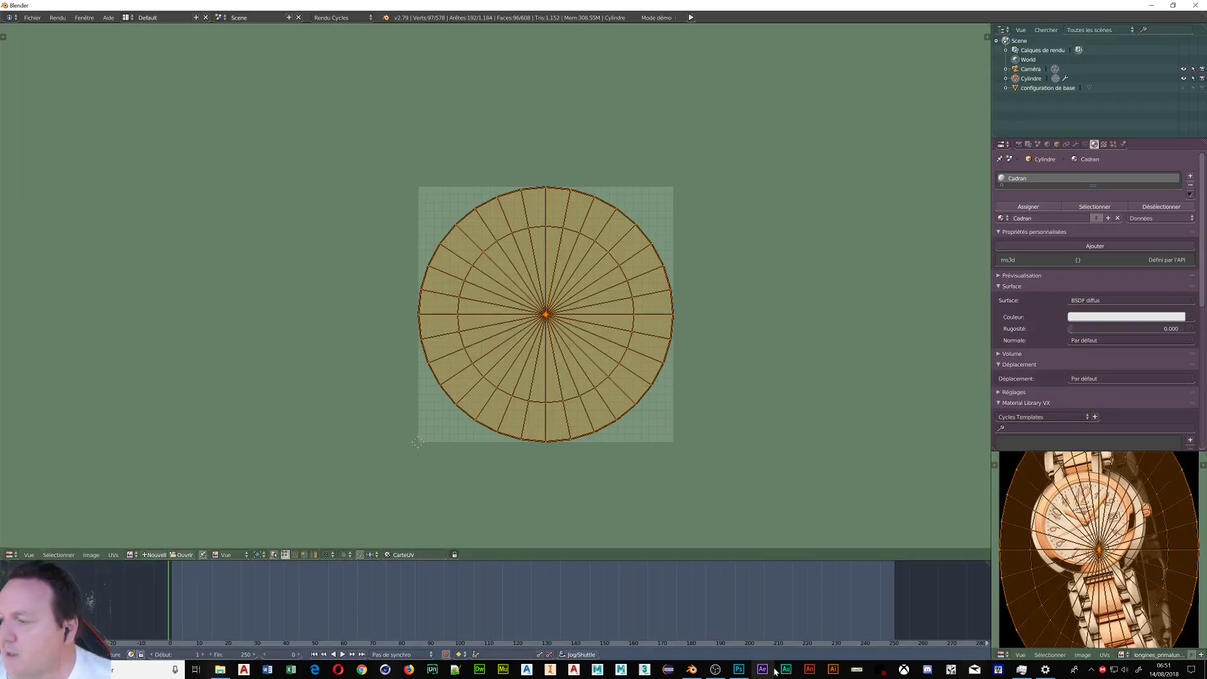
- Switch to Photoshop and open "exportation UV cadran.png", updating the already open document to the version on disk
left_click(737, 670)
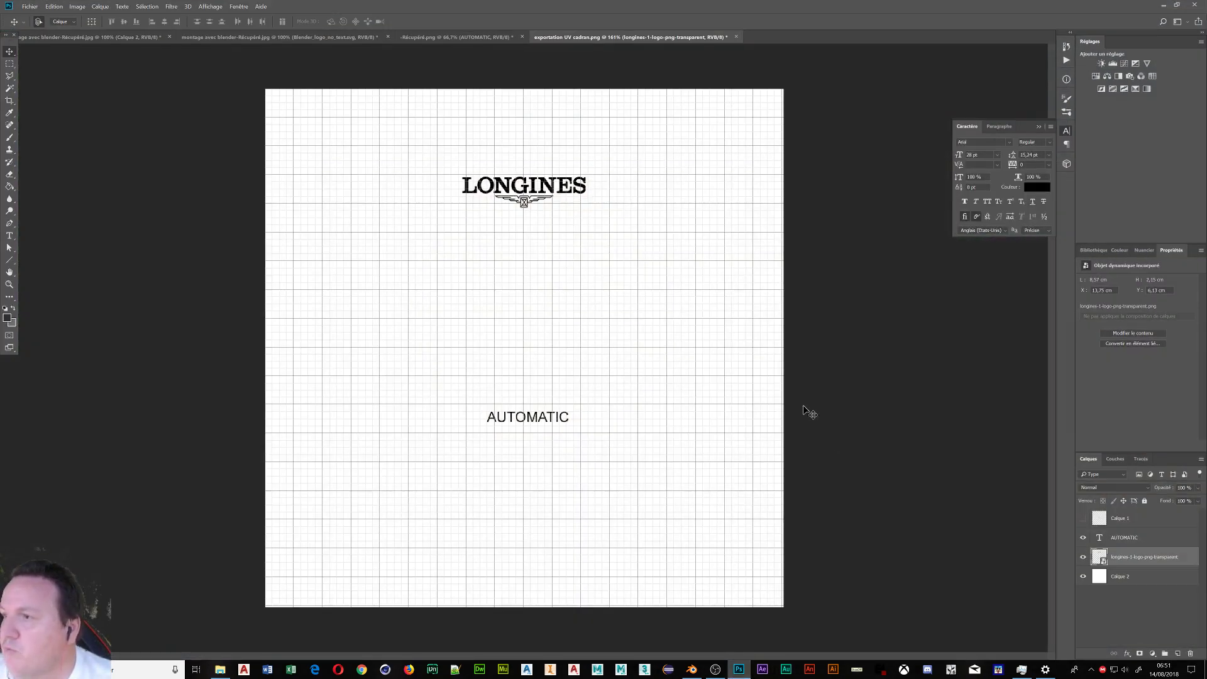
left_click(29, 8)
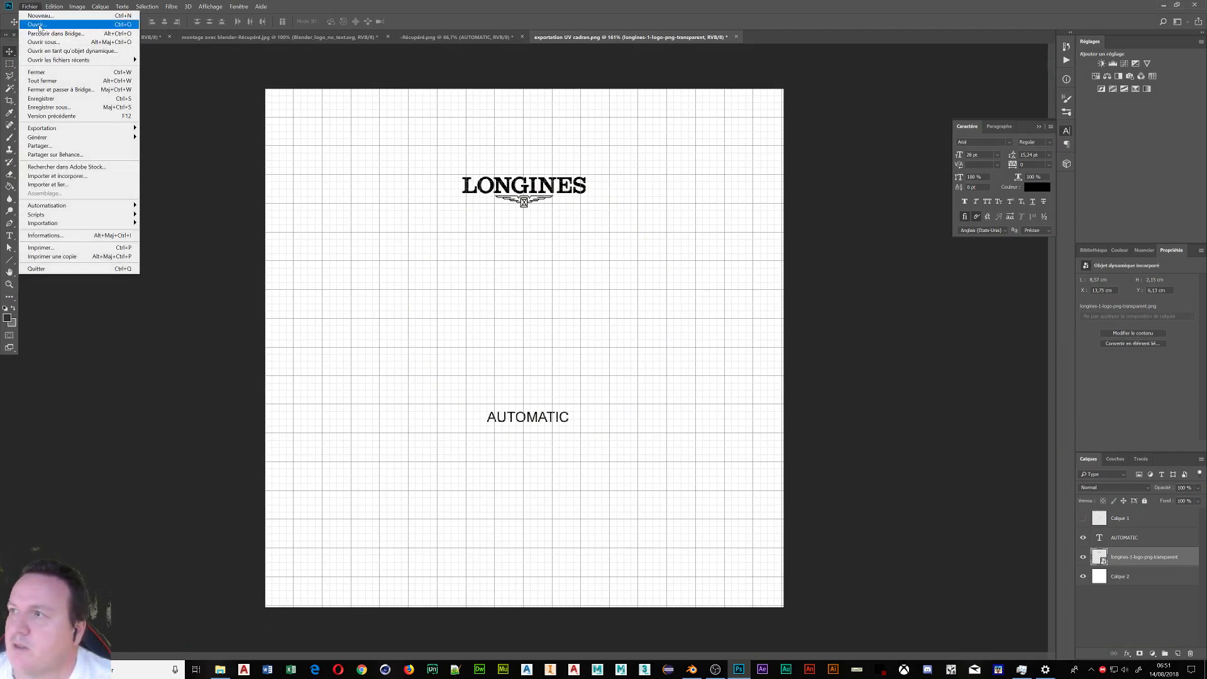
left_click(37, 25)
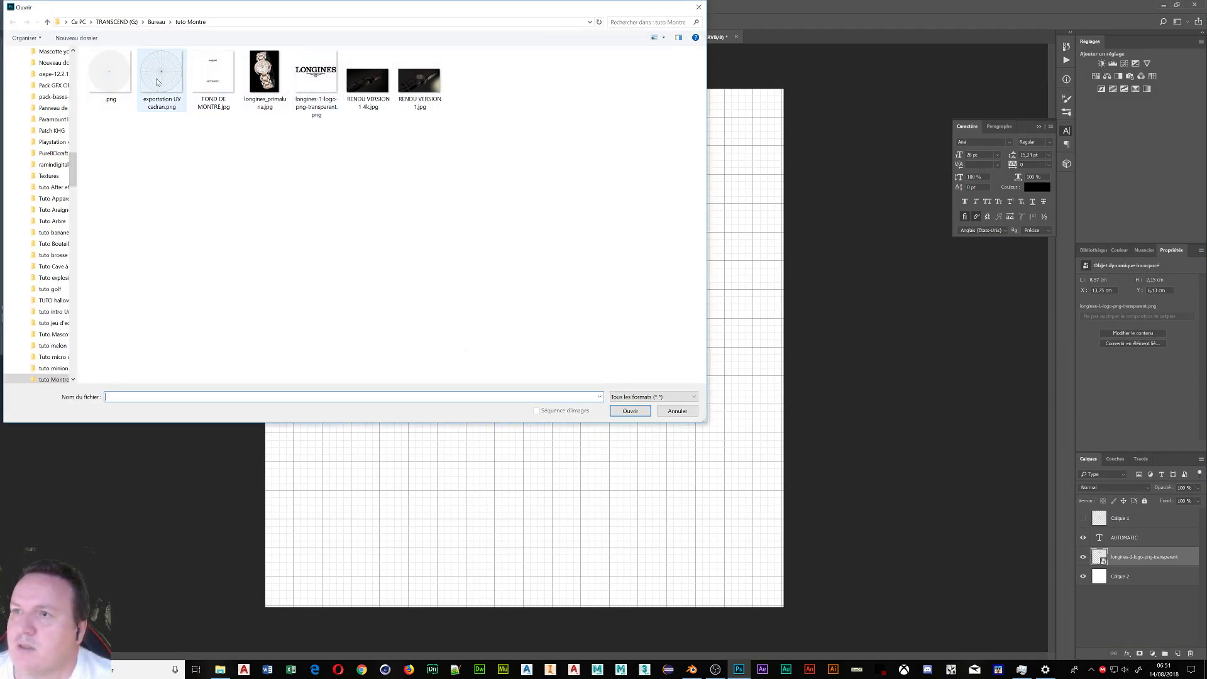
left_click(151, 82)
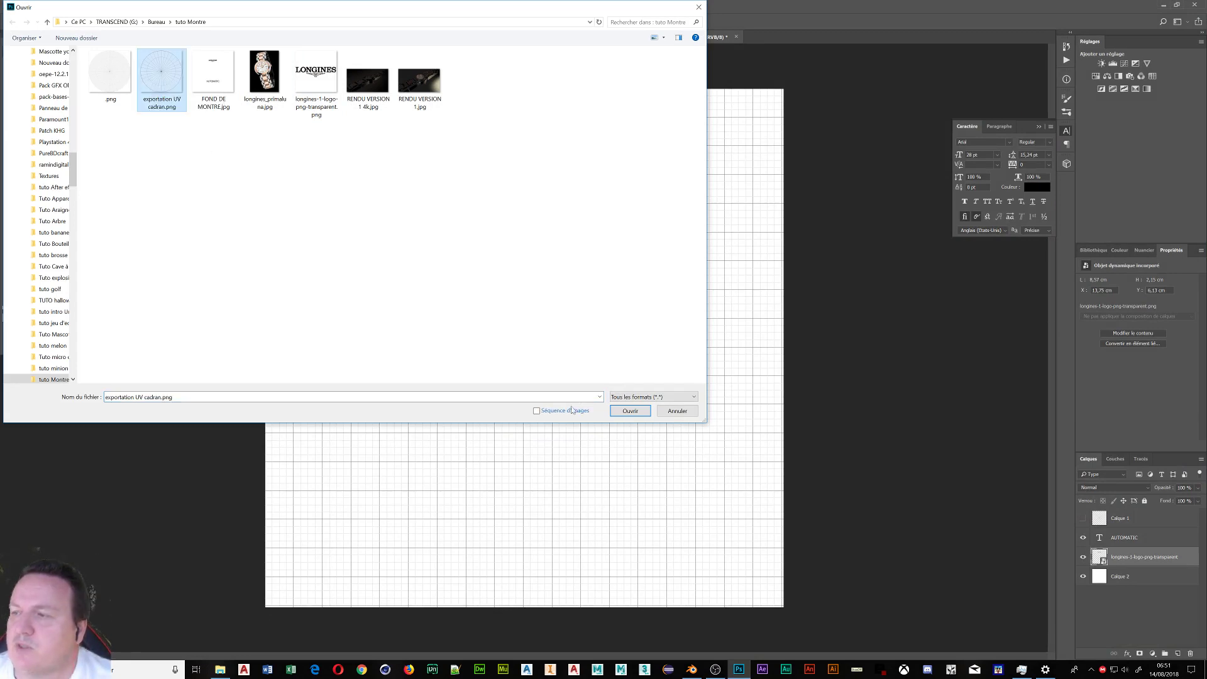
left_click(629, 413)
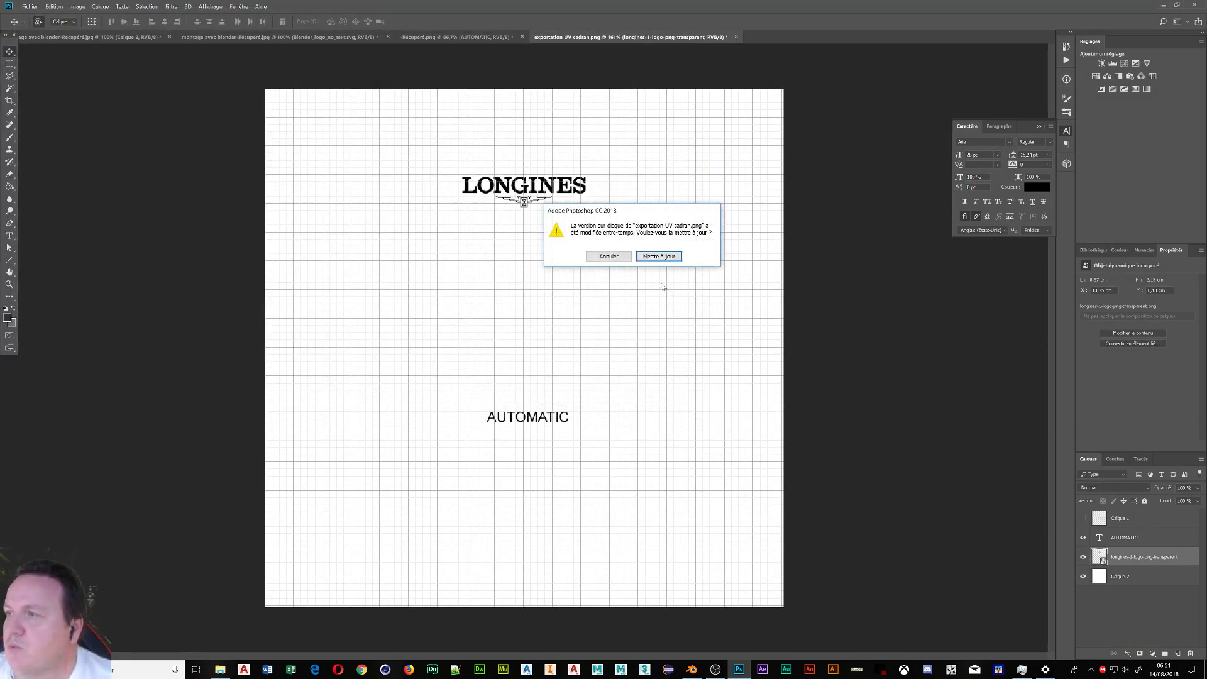
left_click(657, 257)
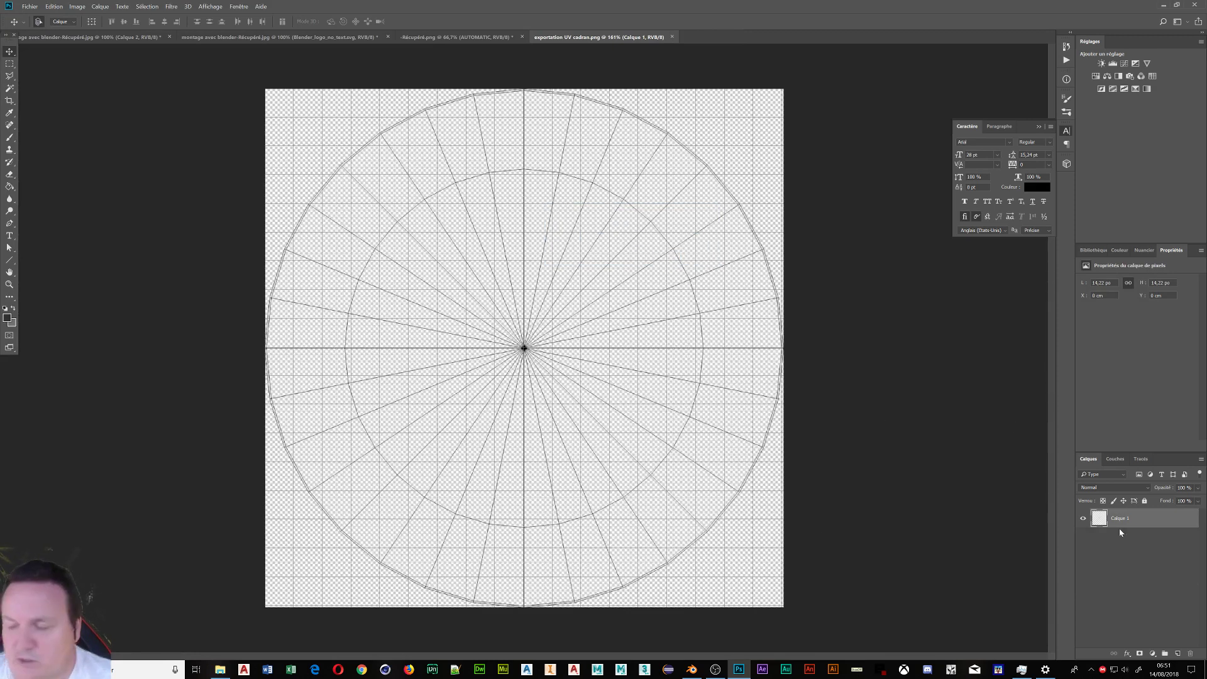
- Add a new empty layer and place it beneath the UV layout layer
left_click(1176, 654)
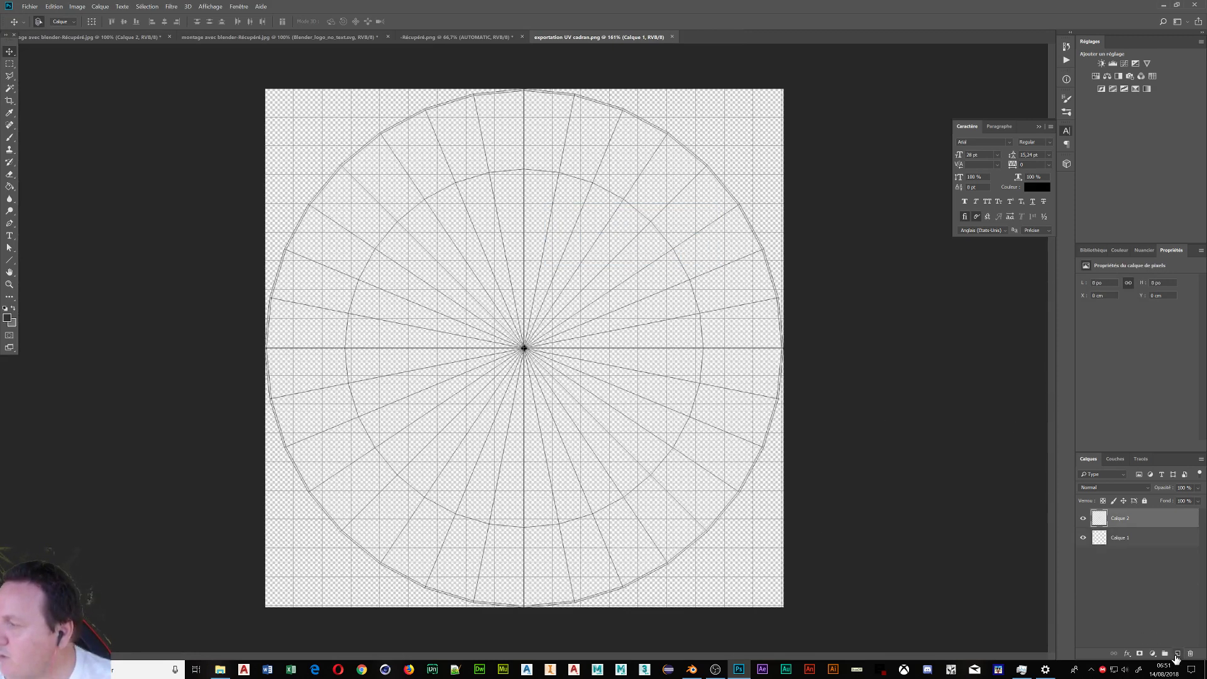
left_click_drag(1143, 529, 1134, 556)
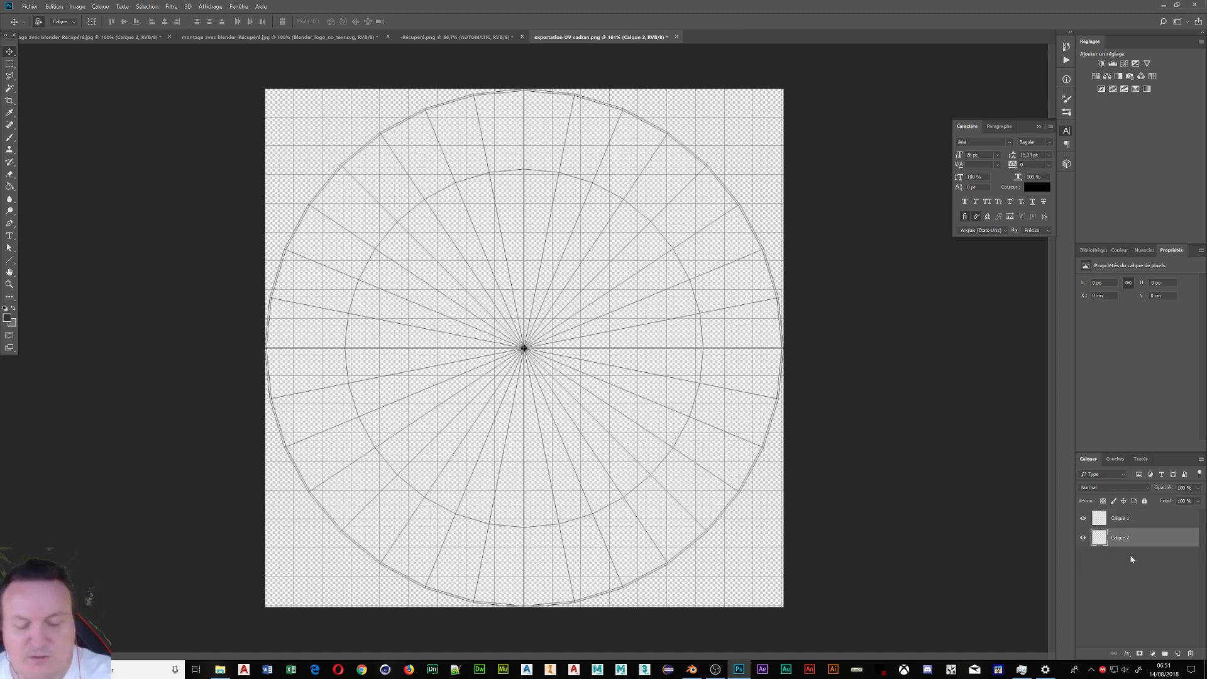
- Fill the empty layer beneath the UV layout with white and hide the grid overlay
key("i")
key("shift+F5")
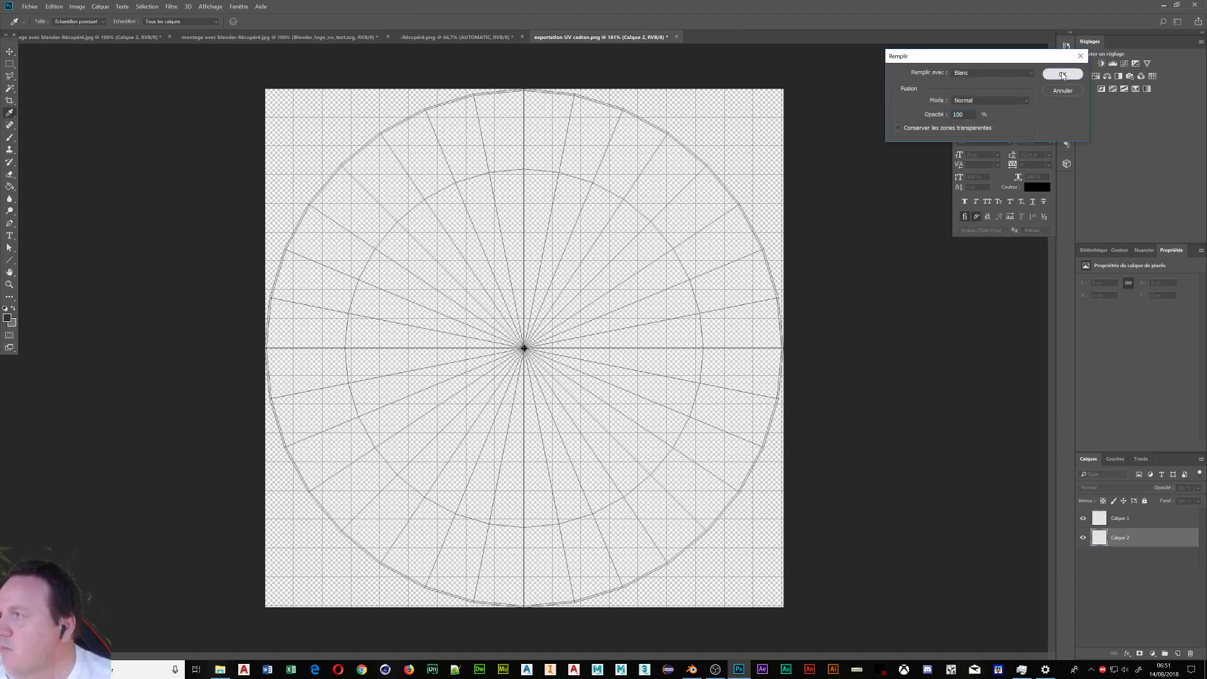
left_click(1063, 74)
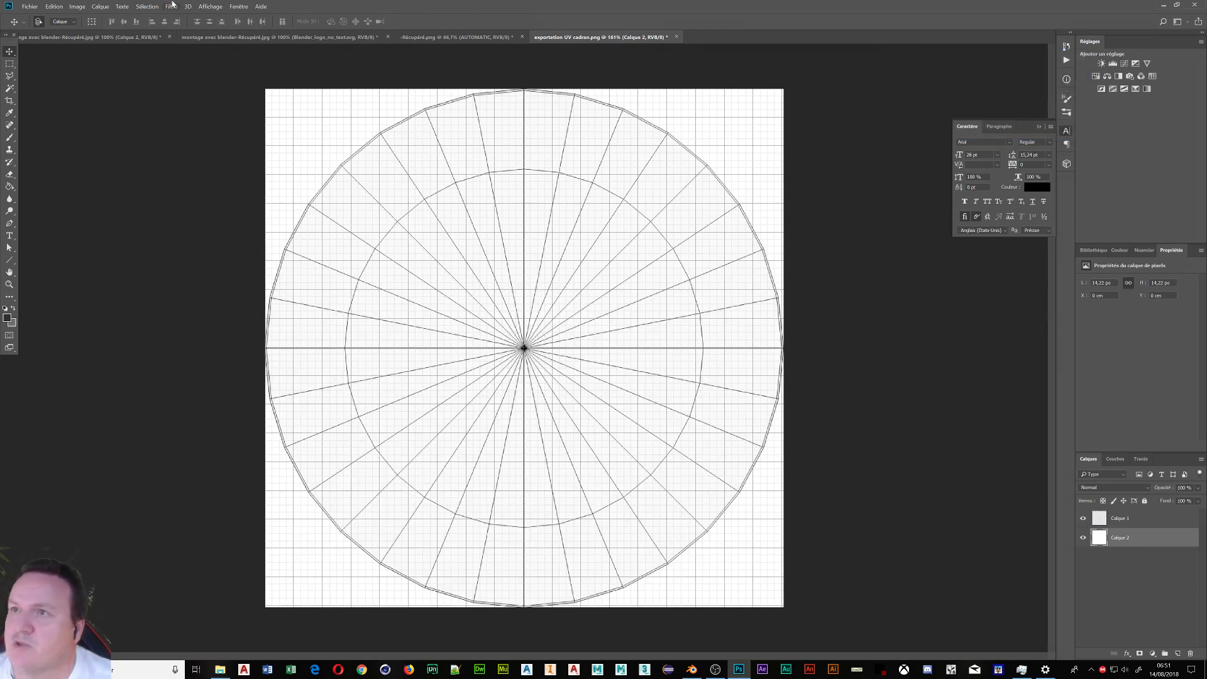
left_click(207, 7)
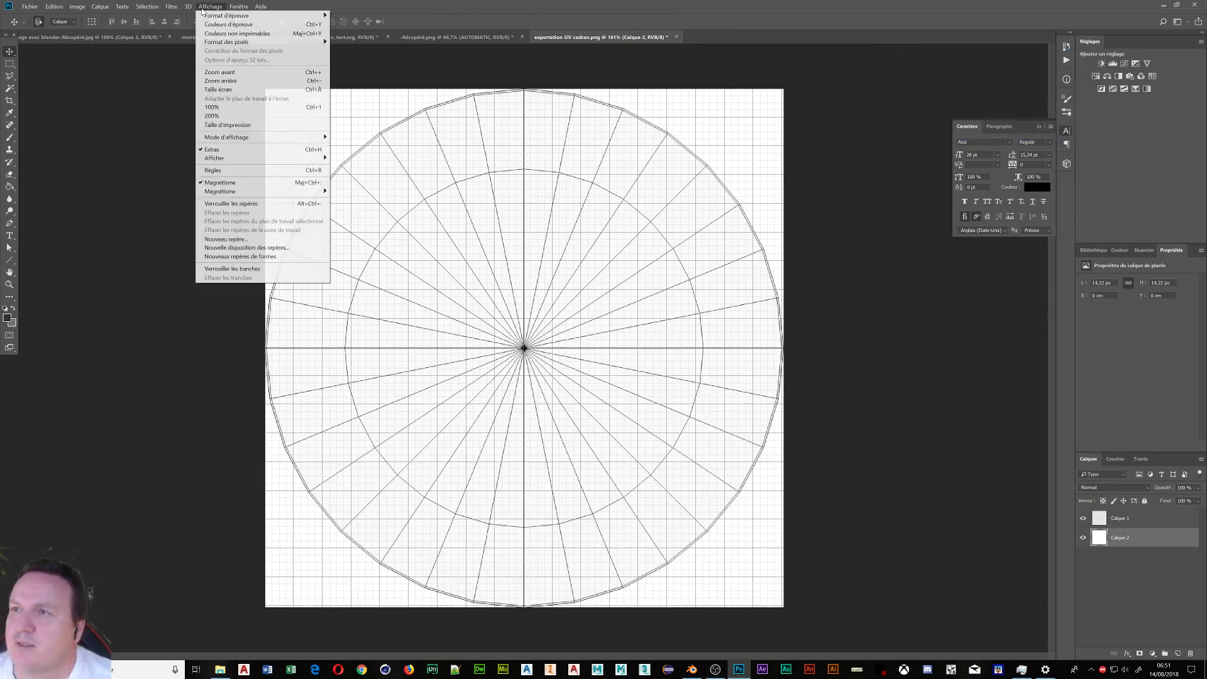
left_click(228, 150)
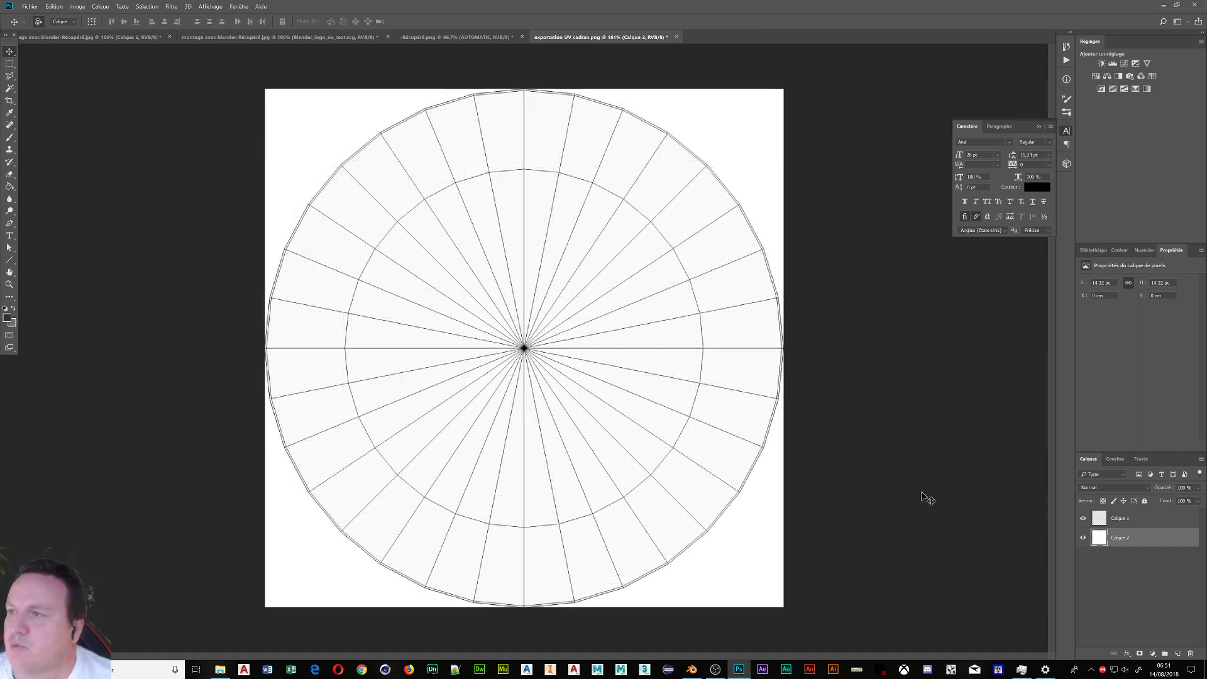
- Place "longines-1-logo-png-transparent.png" from the tuto Montre folder as an embedded image above the white layer
left_click(30, 7)
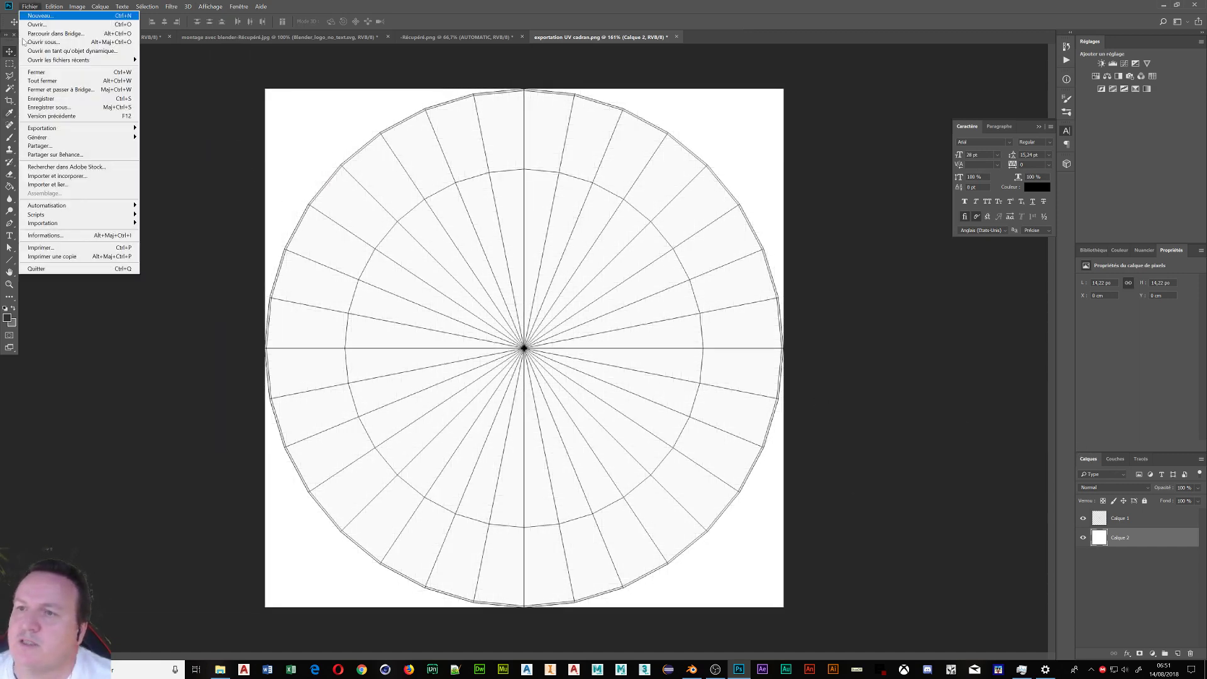
left_click(65, 176)
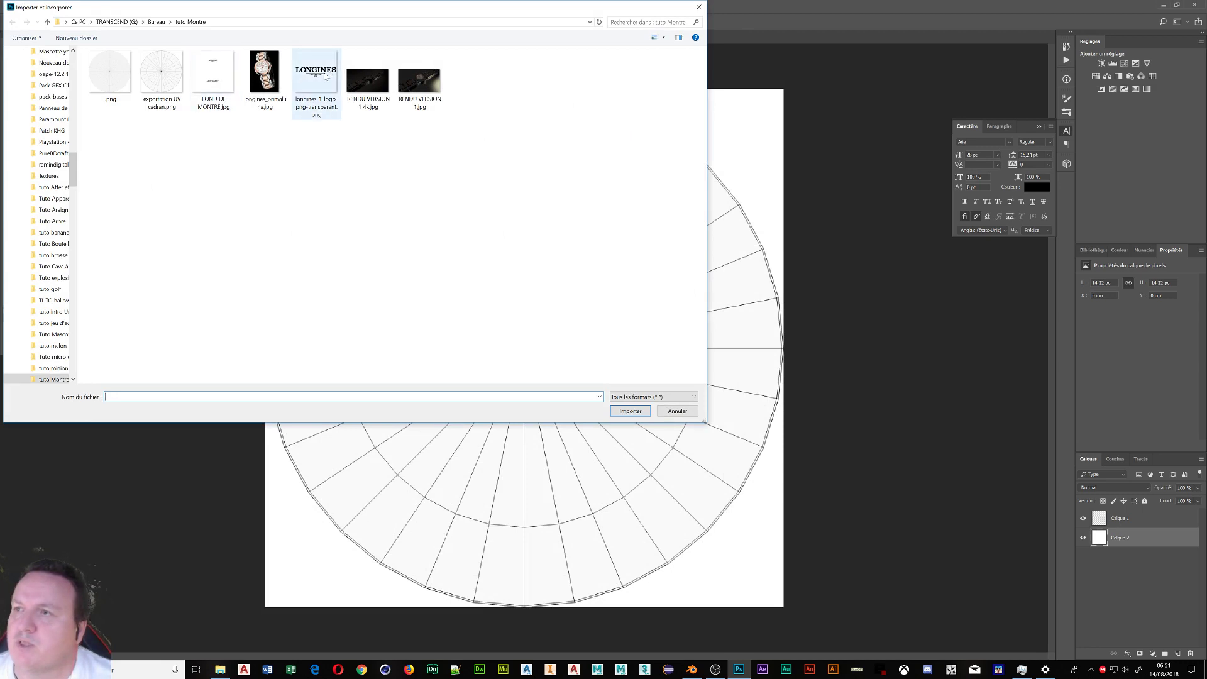
left_click(326, 77)
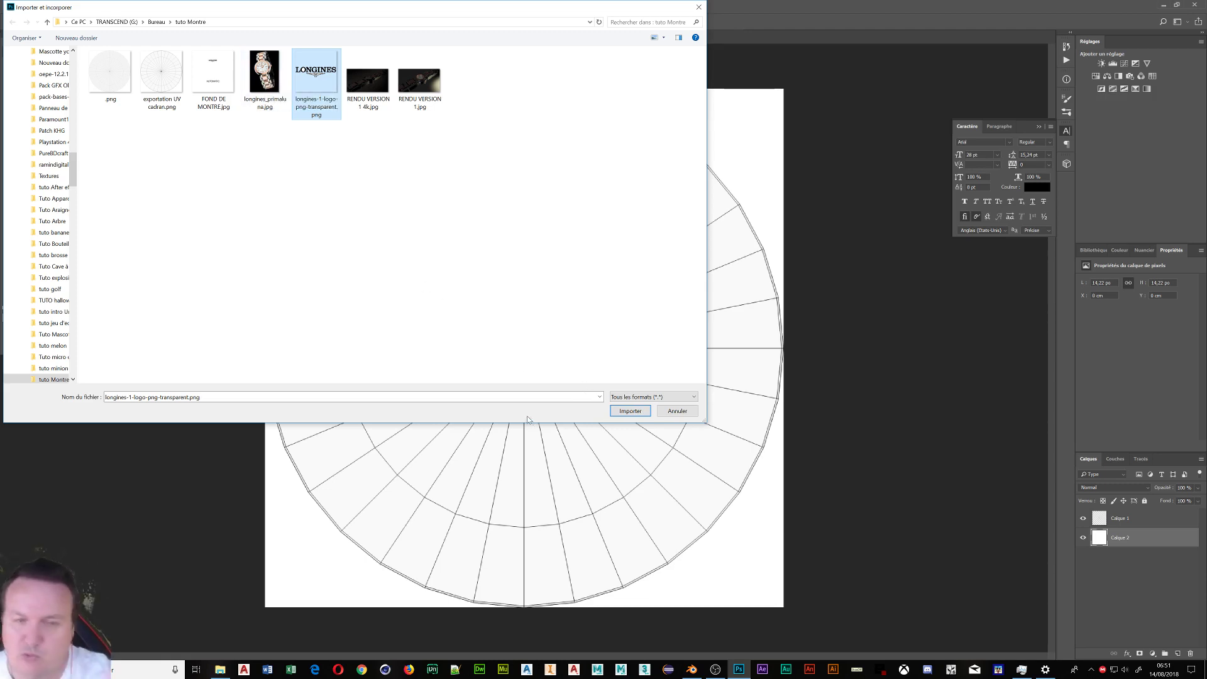
left_click(630, 411)
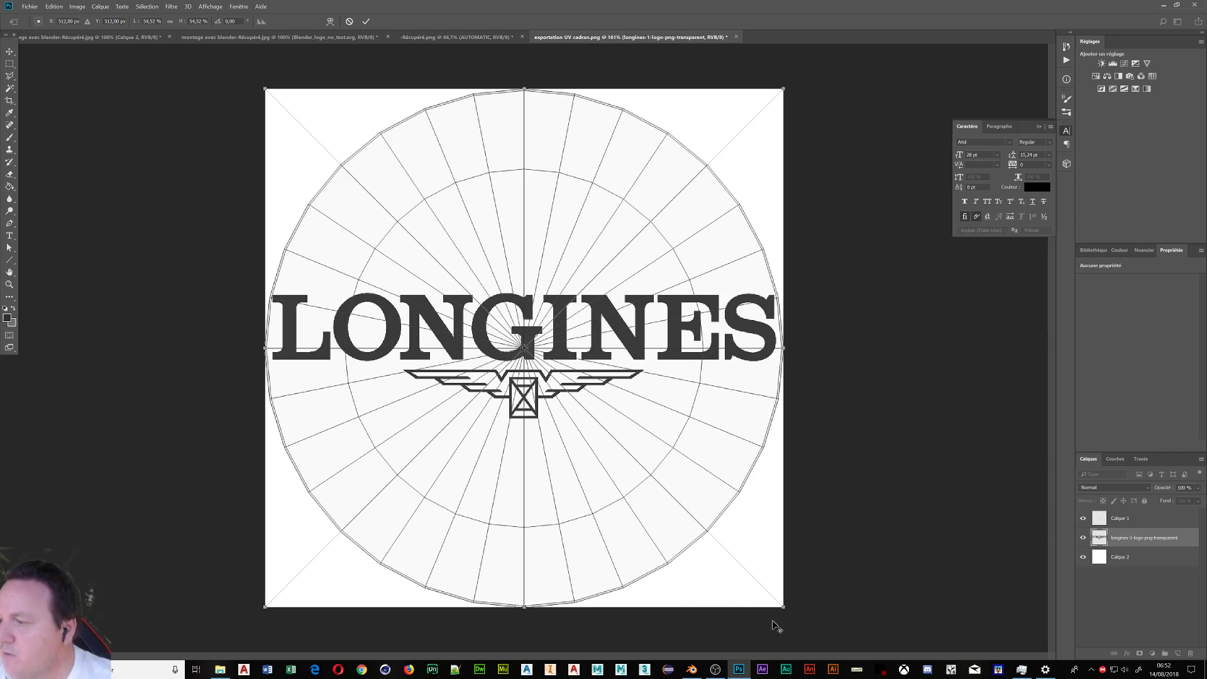
- Scale the Longines logo to about 11.4% and place it horizontally centred in the upper dial, at about Y 156 px
left_click_drag(782, 604, 602, 438)
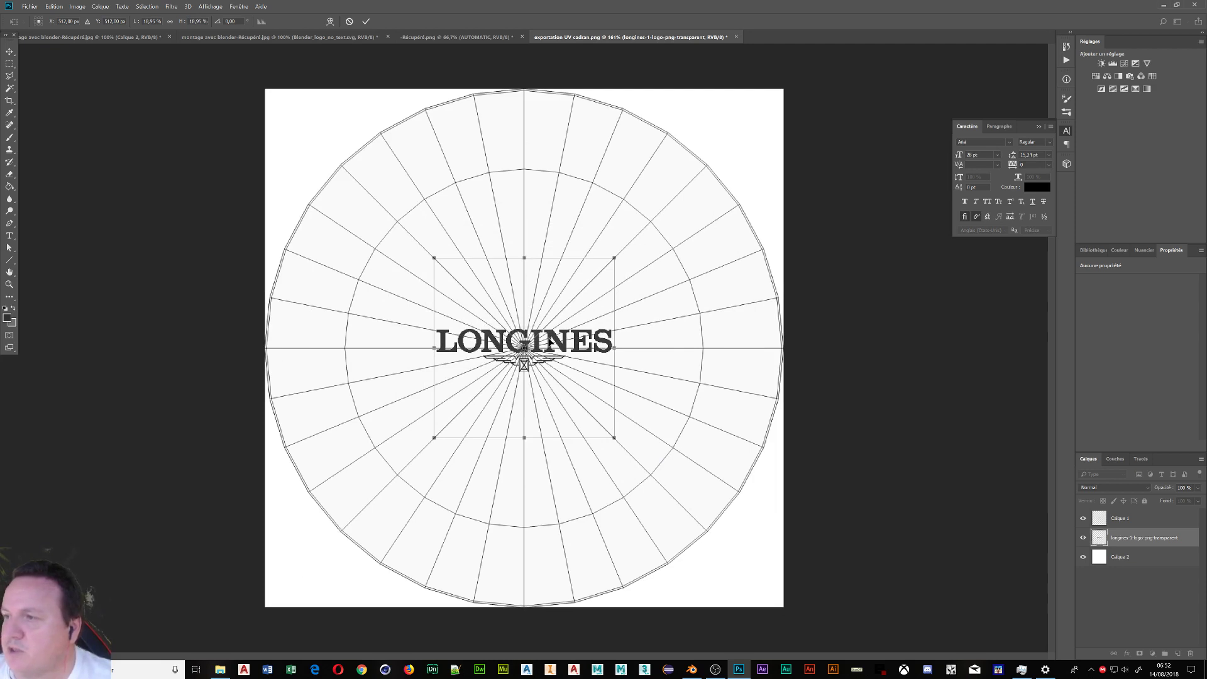
left_click_drag(549, 341, 572, 146, "shift")
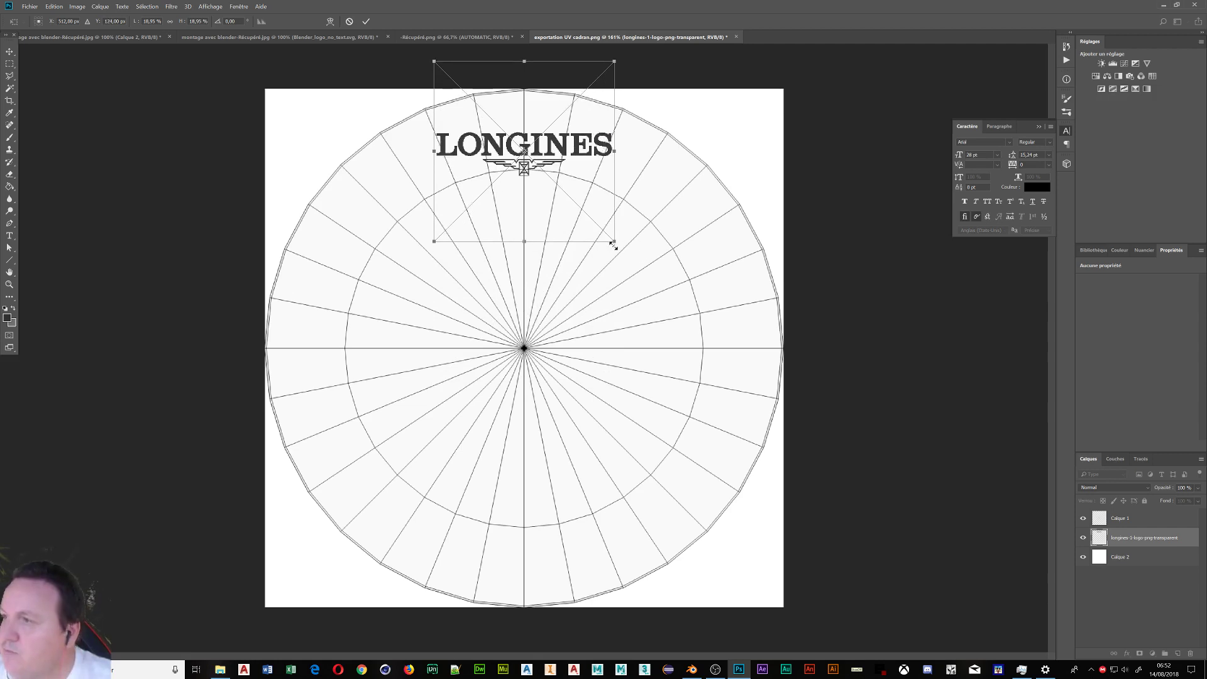
left_click_drag(613, 244, 565, 217, "alt+shift")
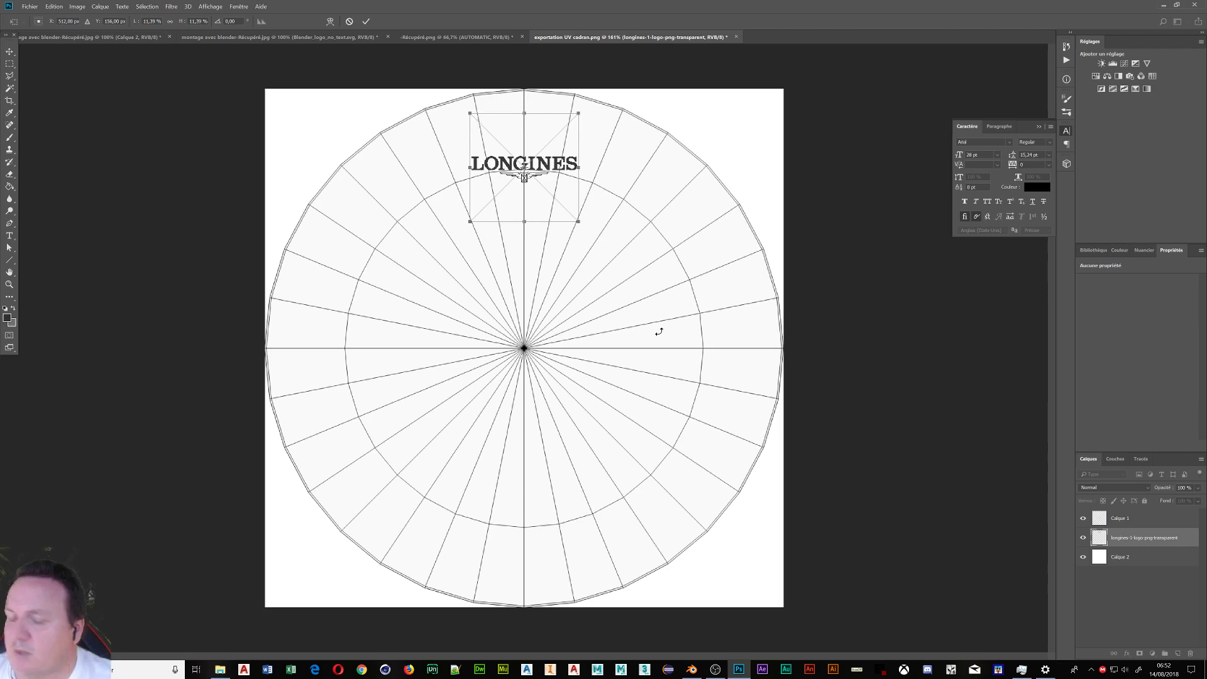
key("Return")
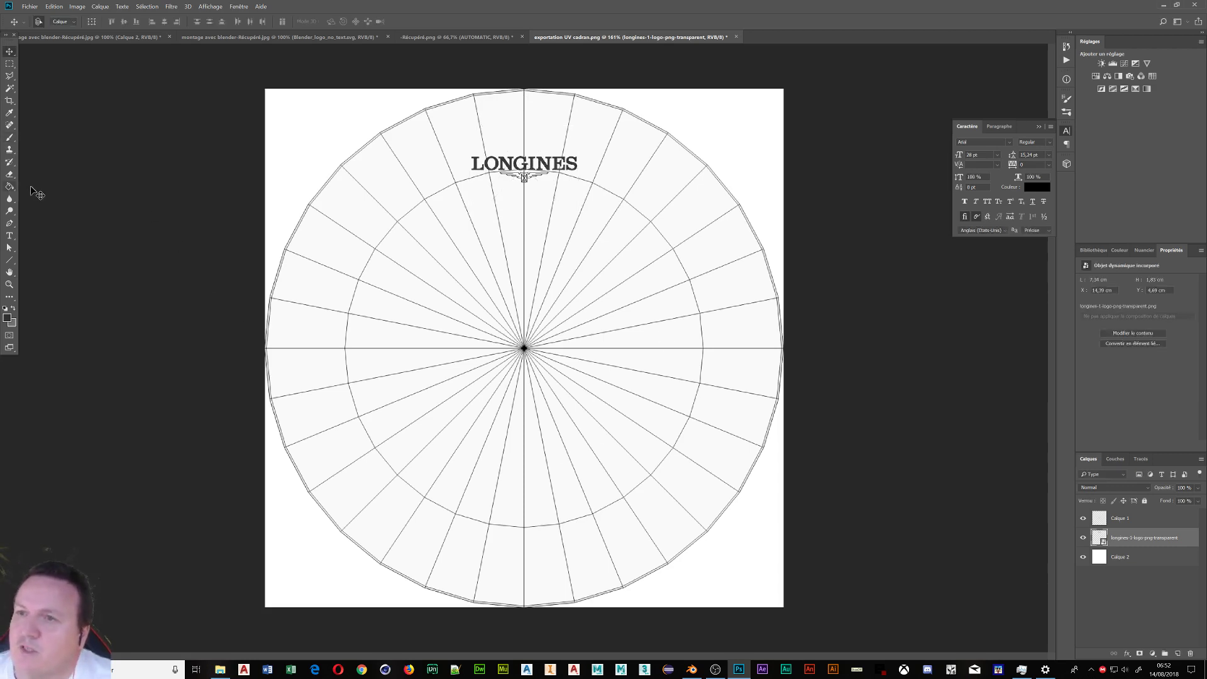
- Add a centred text "AUTOMATIC" in the lower half of the dial and set its font size to 32 pt
left_click(9, 235)
left_click_drag(359, 412, 686, 486)
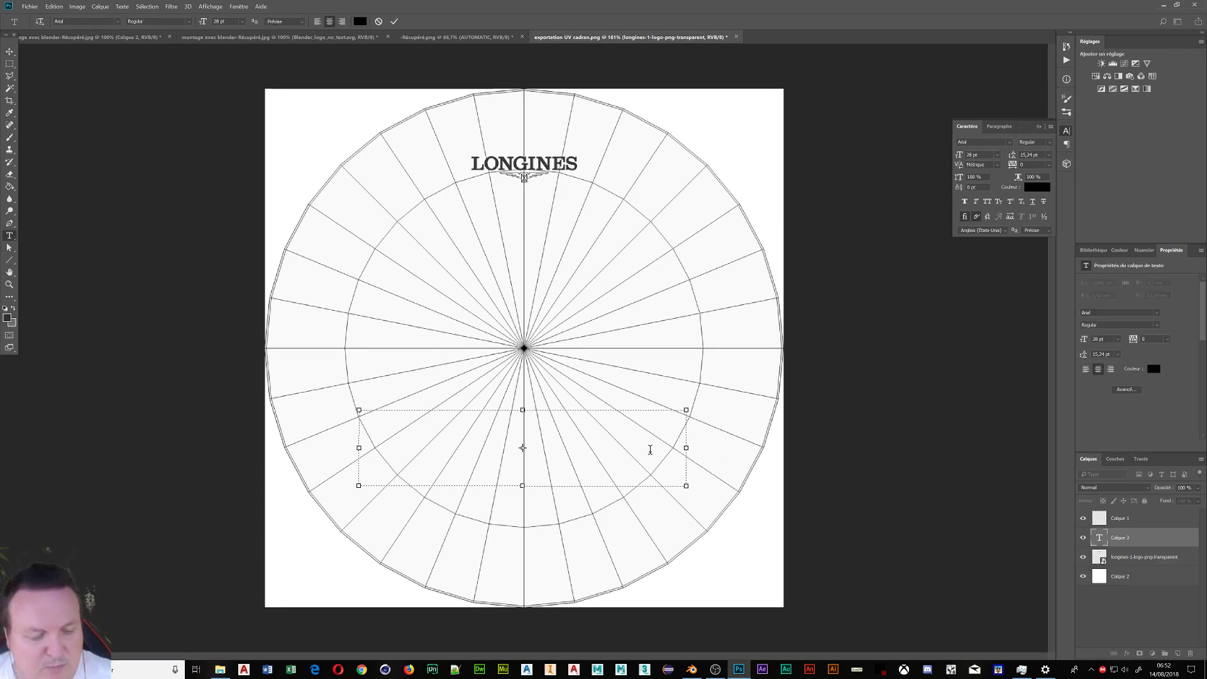
type("AUTOMATIC")
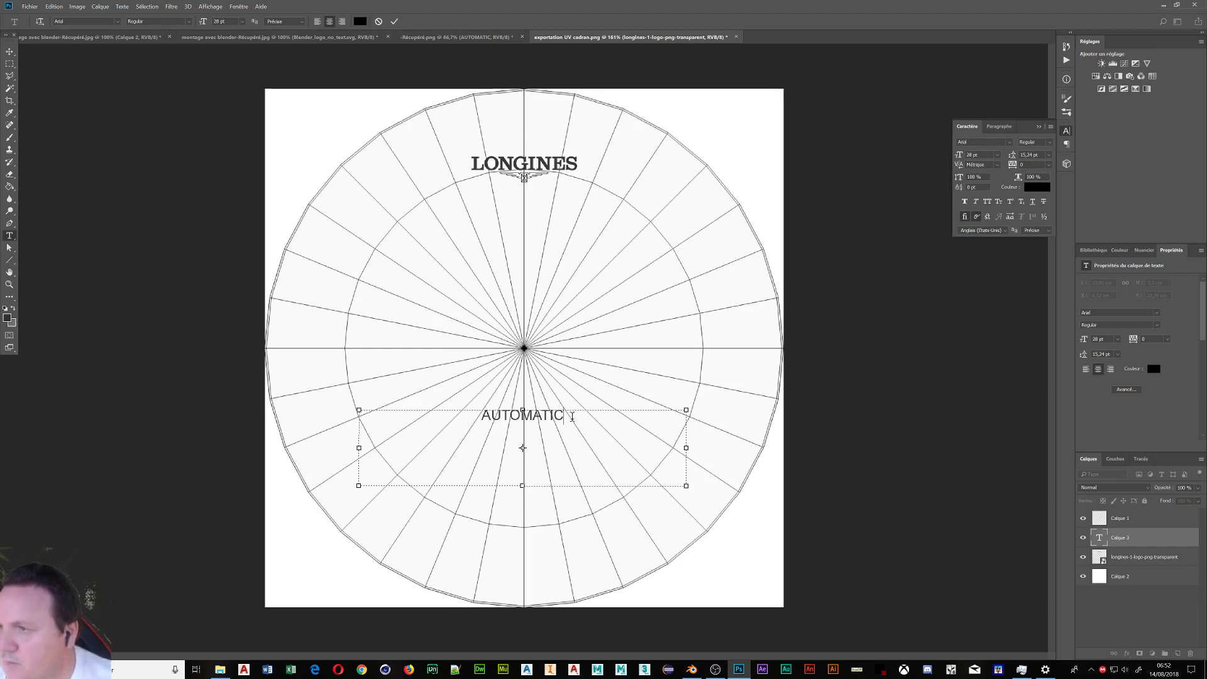
left_click_drag(572, 417, 476, 413)
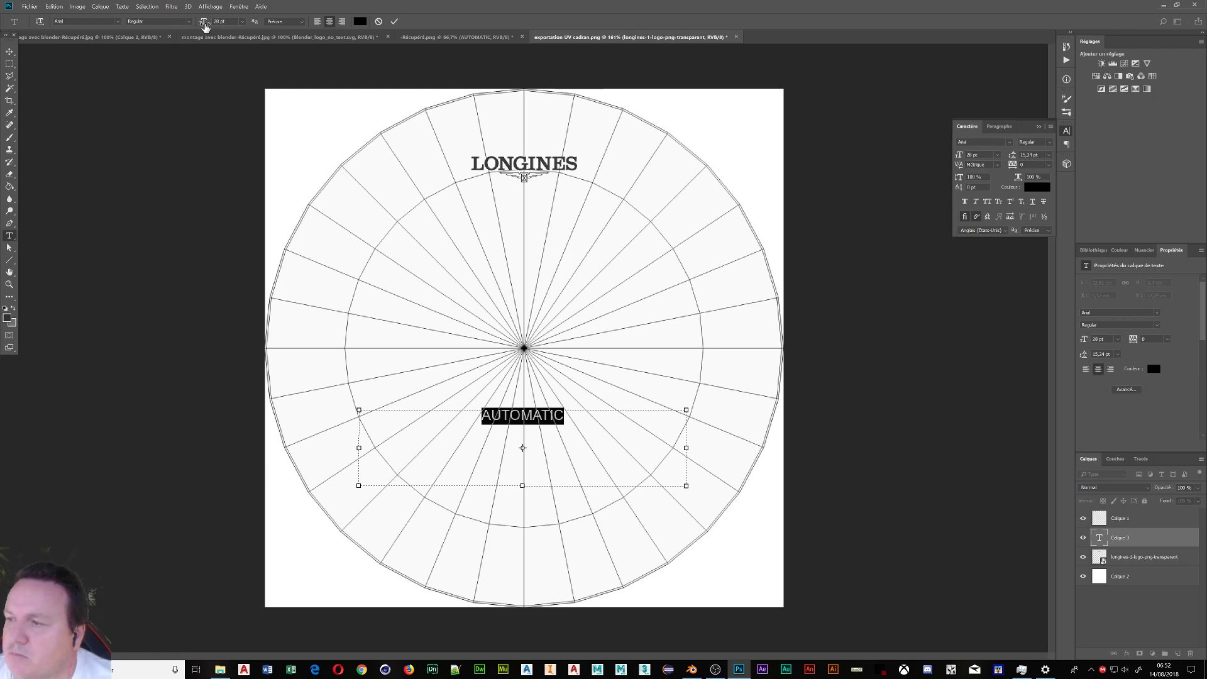
left_click_drag(204, 27, 207, 27)
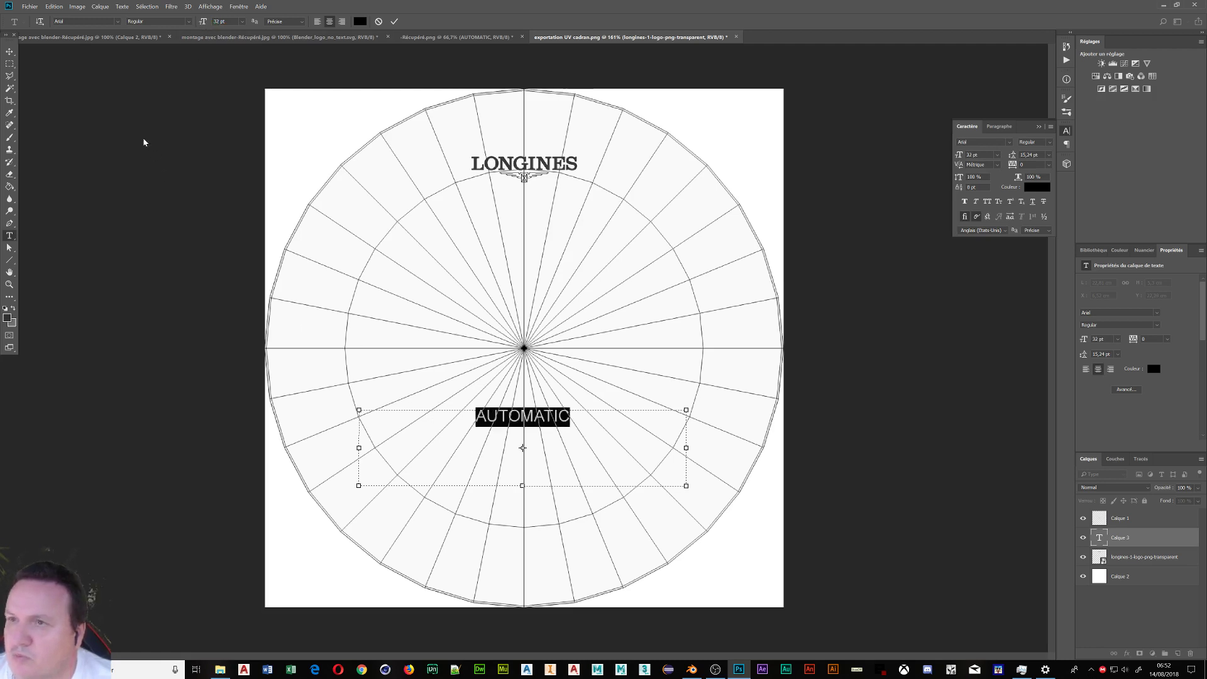
left_click(9, 50)
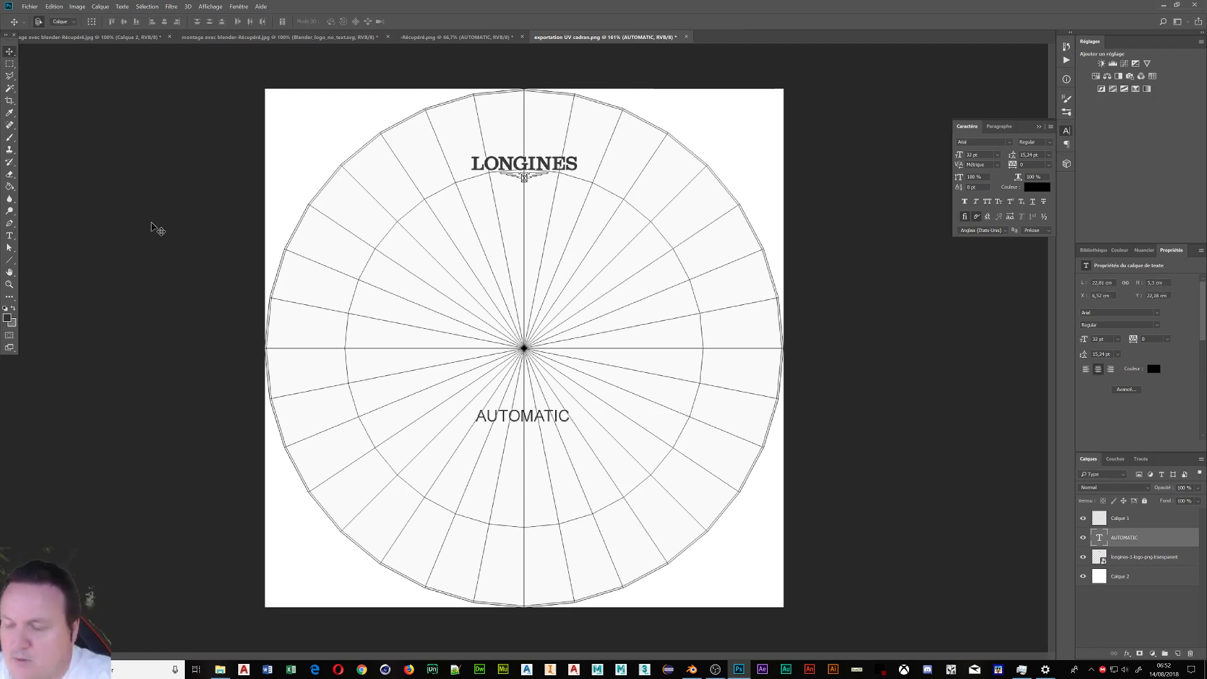
- Centre the AUTOMATIC text on the dial's vertical axis, move it lower inside the inner circle, and hide the UV layout layer
key("Right")
key("Right")
key("Right")
key("Right")
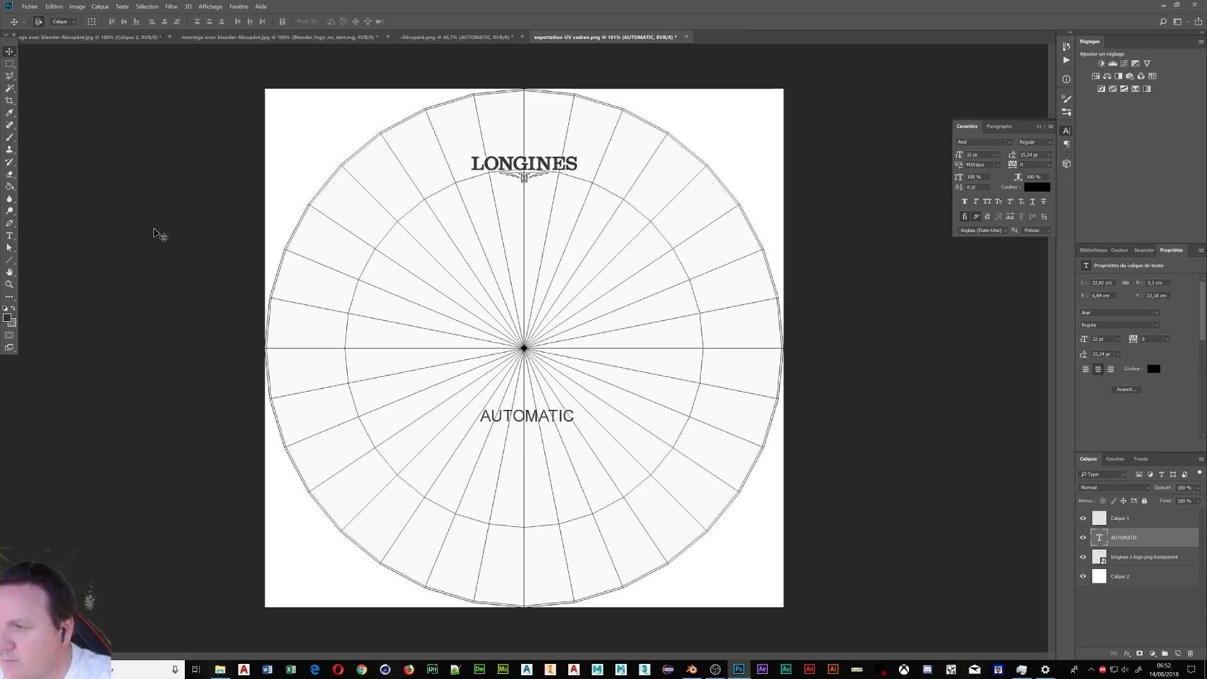
key("Left")
key("Left")
key("Left")
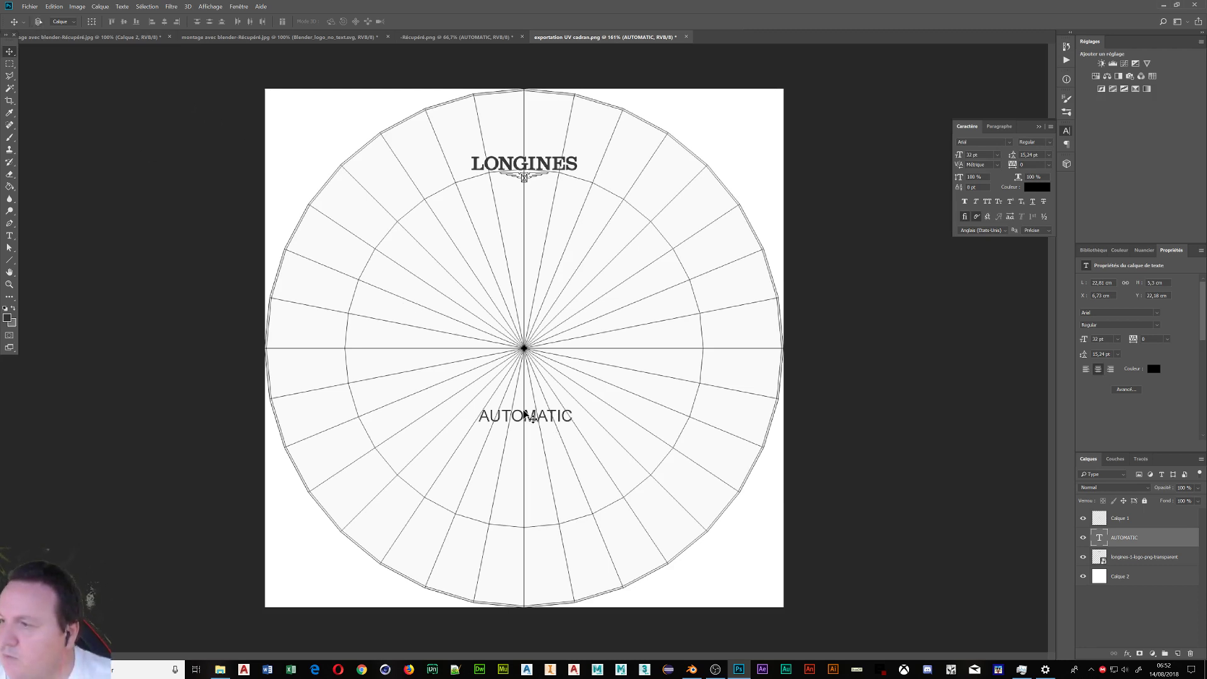
left_click_drag(526, 414, 519, 469)
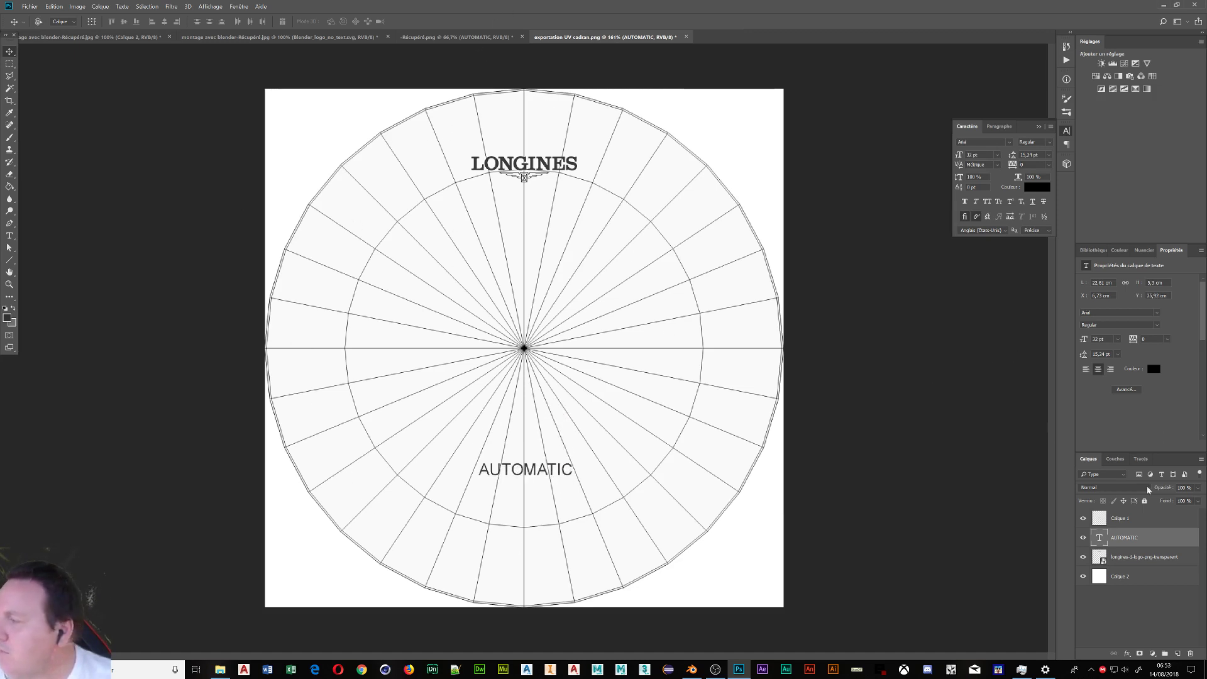
left_click(1083, 519)
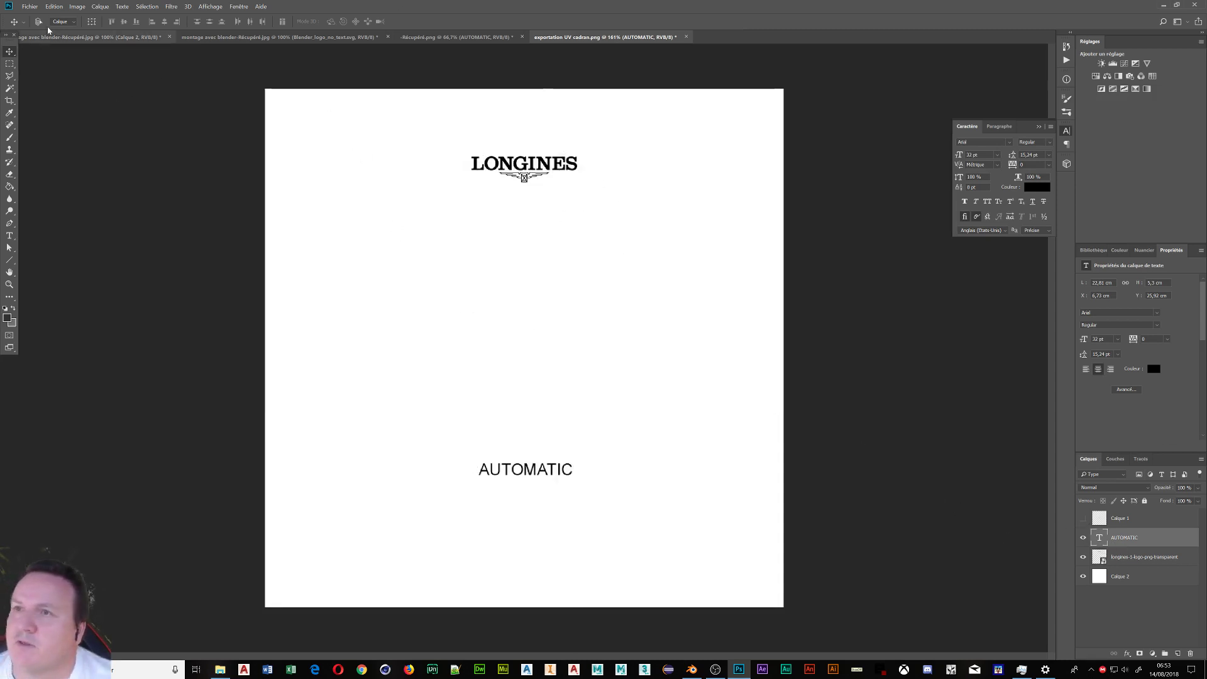
left_click(29, 7)
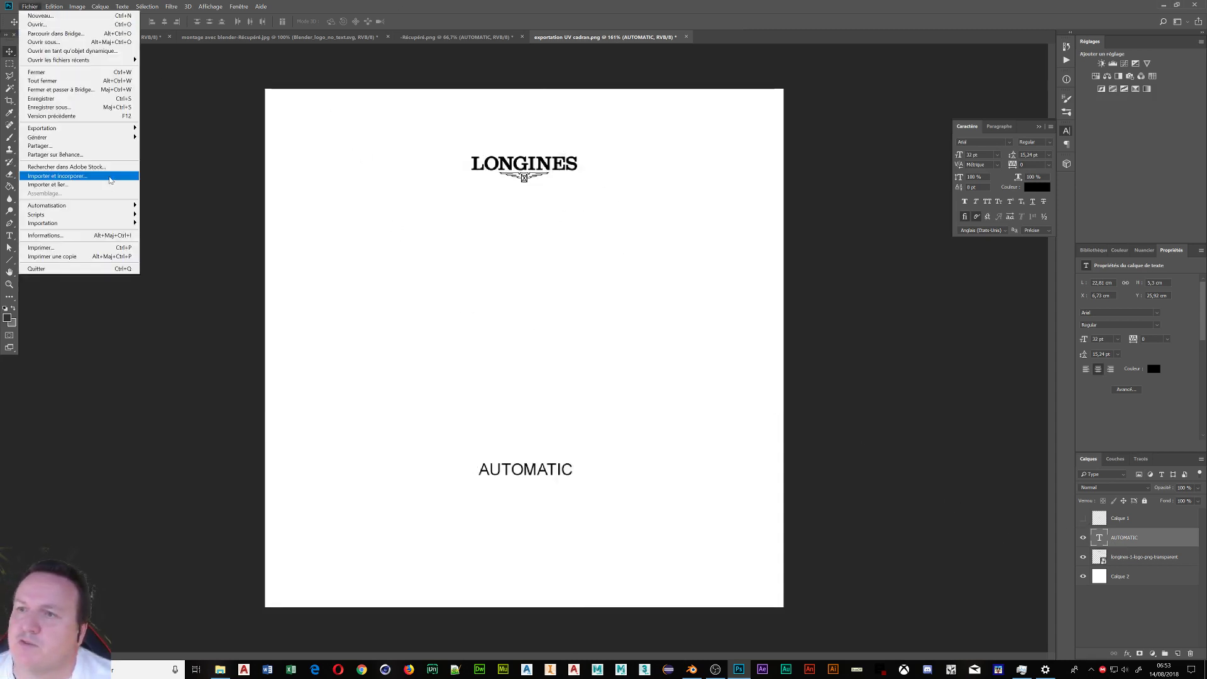
left_click(81, 108)
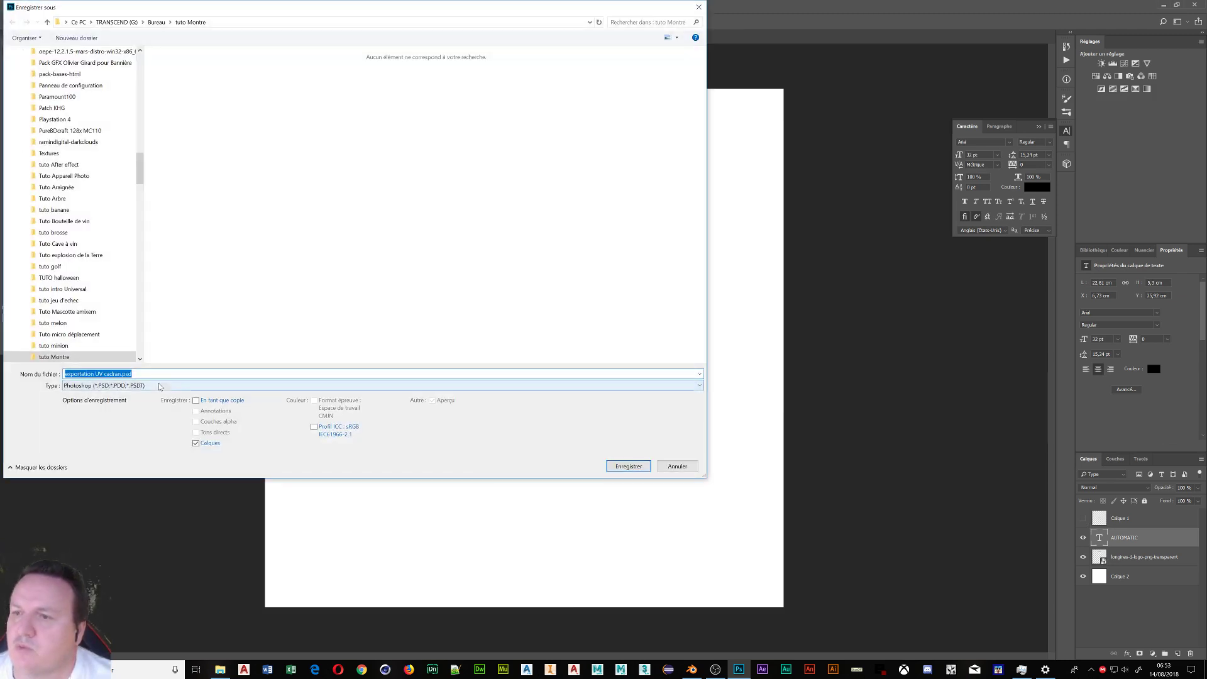
left_click(162, 385)
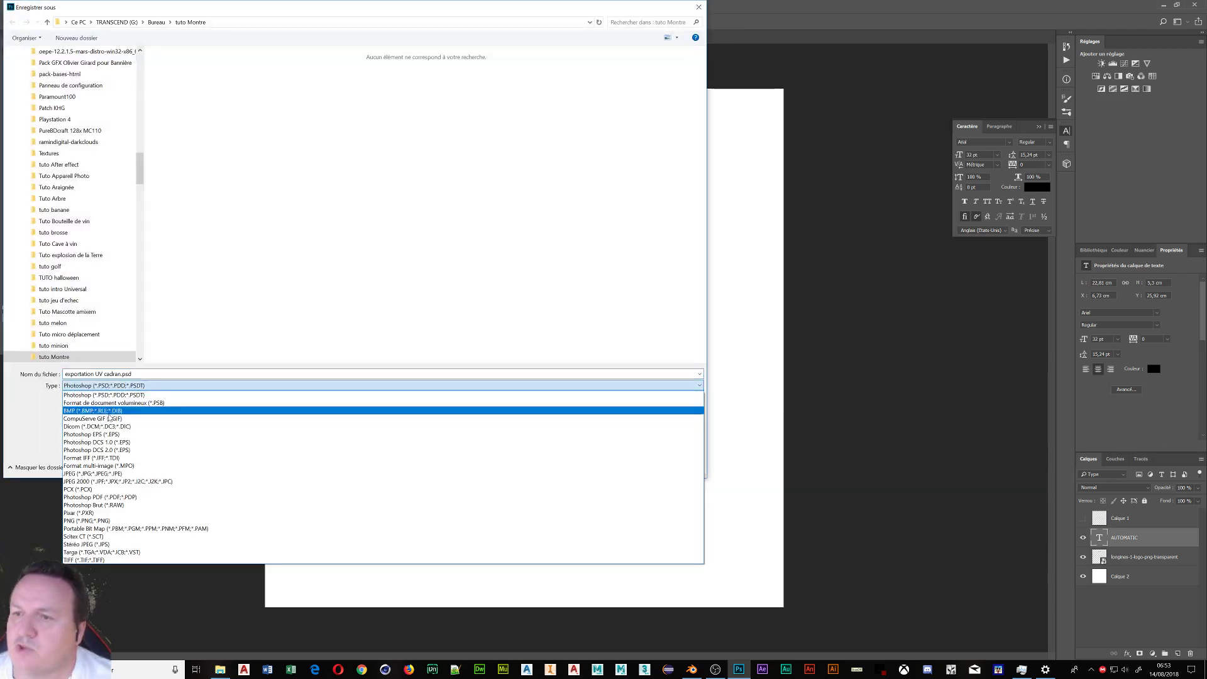
left_click(107, 473)
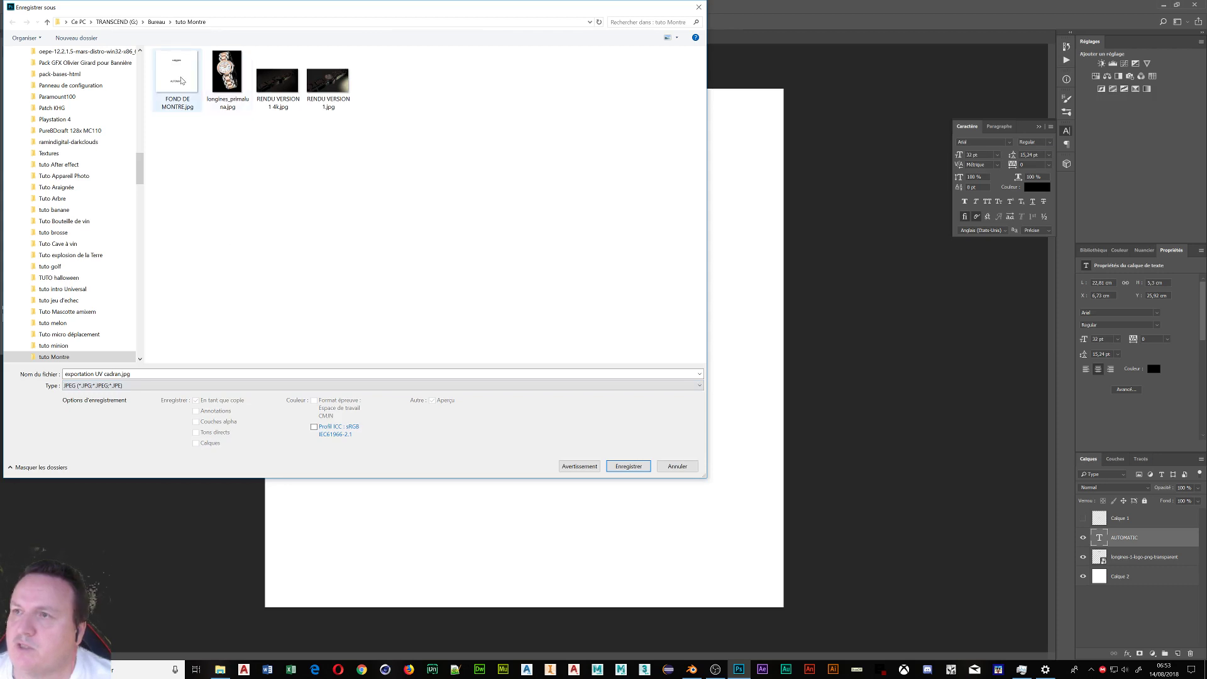
left_click(698, 7)
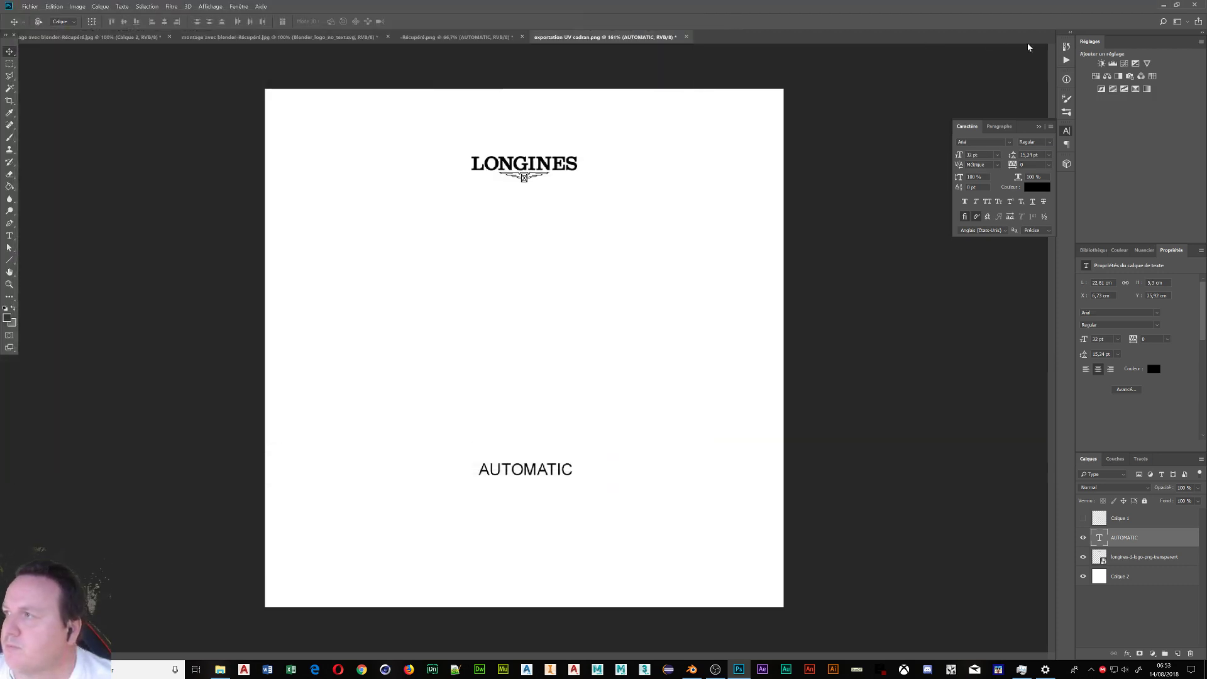
- Close Photoshop without saving the changes to any of the open documents
left_click(1190, 6)
left_click(646, 249)
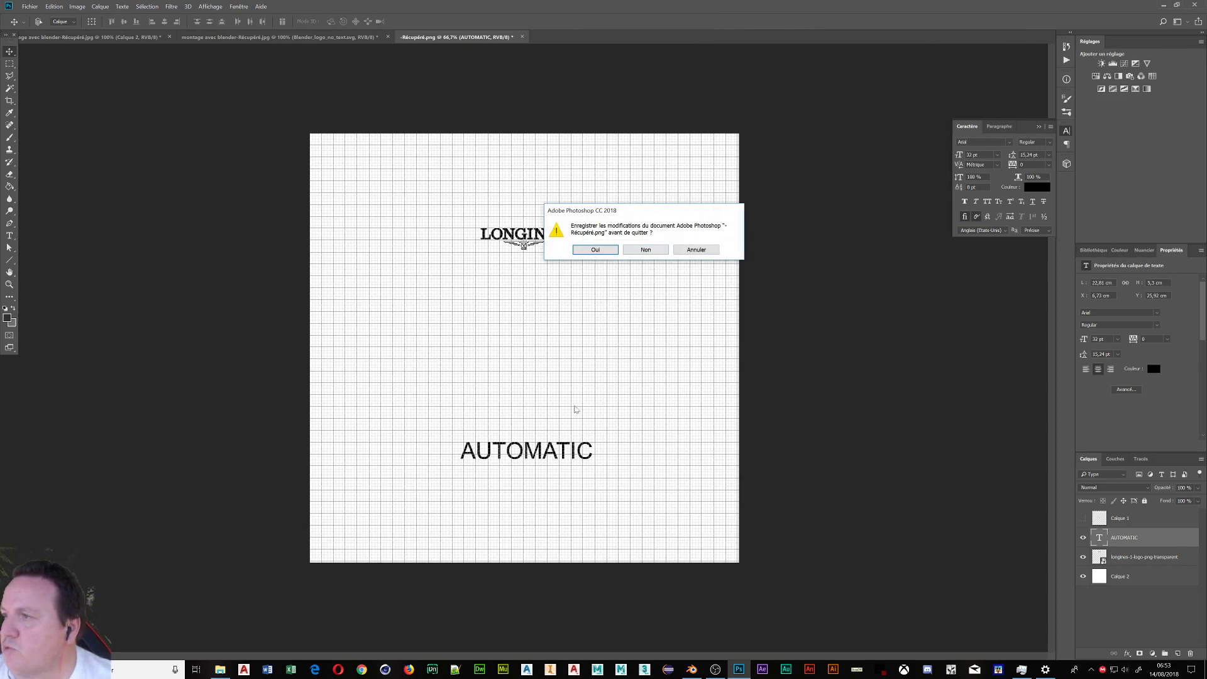
left_click(651, 250)
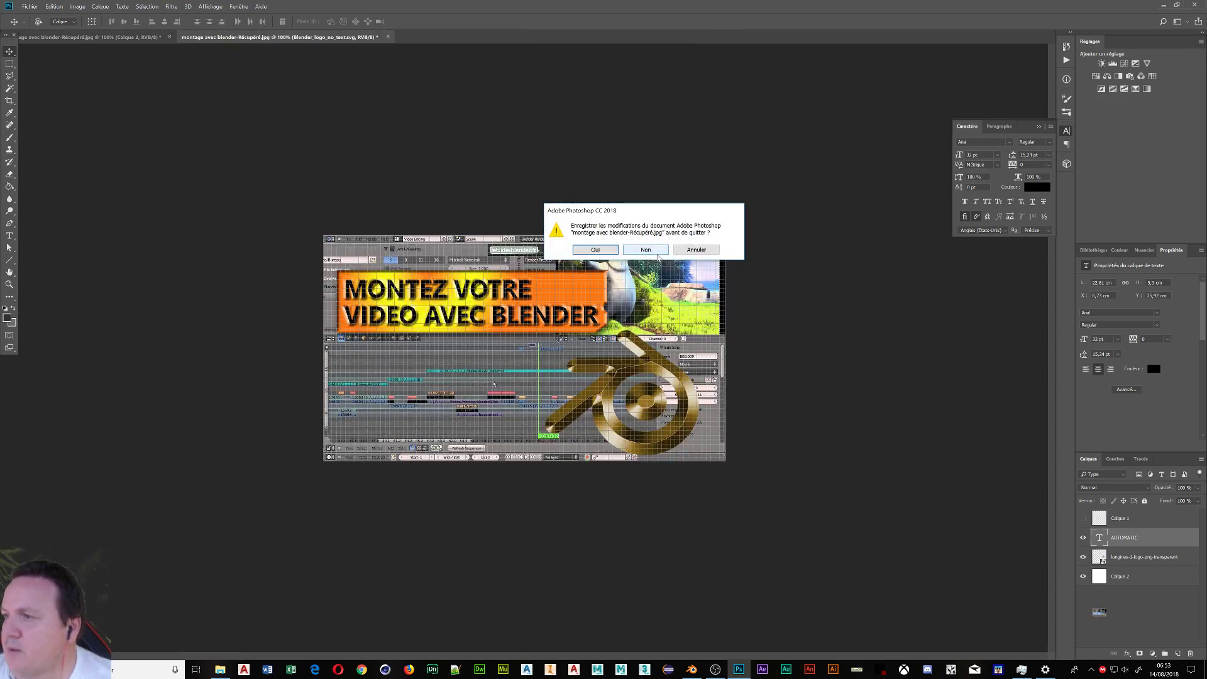
left_click(652, 250)
left_click(654, 251)
left_click(654, 251)
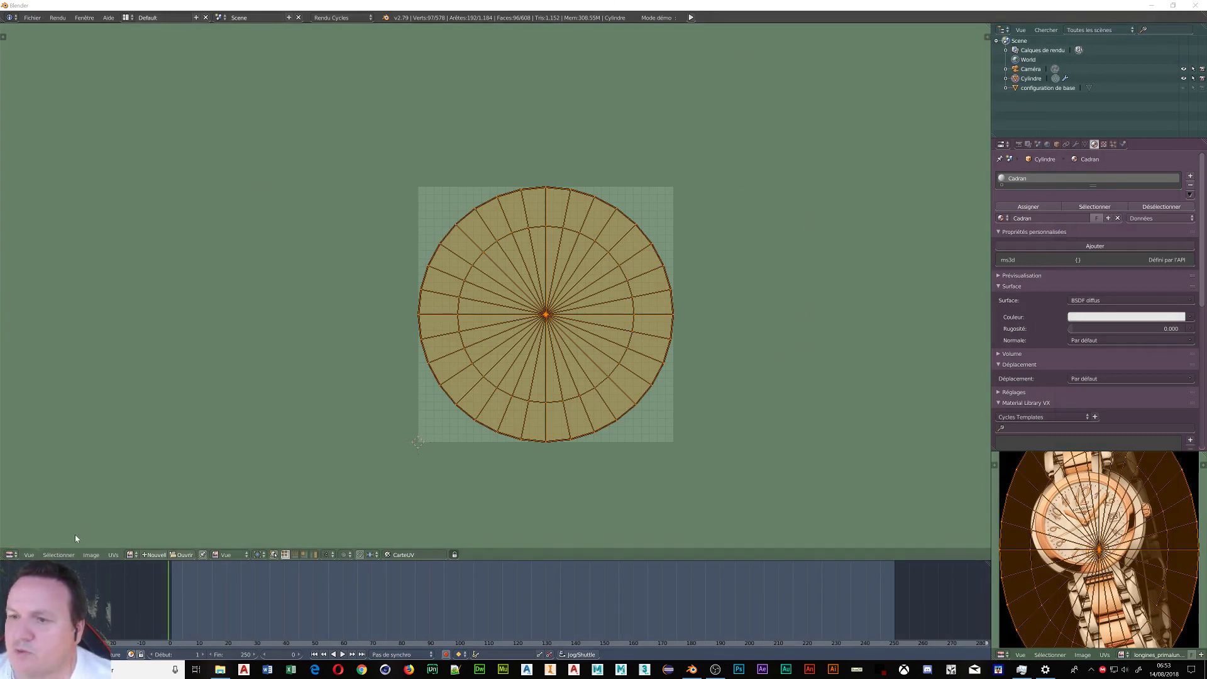
- In Blender, change the UV/Image editor to the Node editor, add an Image Texture node and link its color to the Diffuse BSDF color
left_click(12, 555)
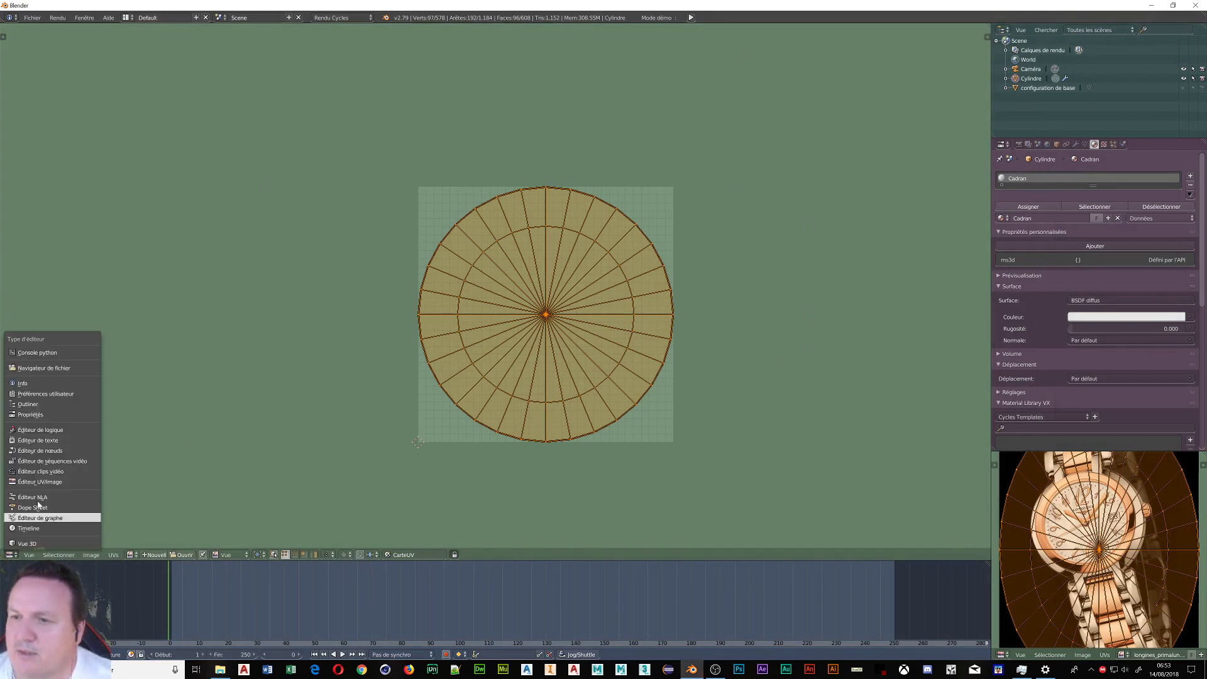
left_click(39, 450)
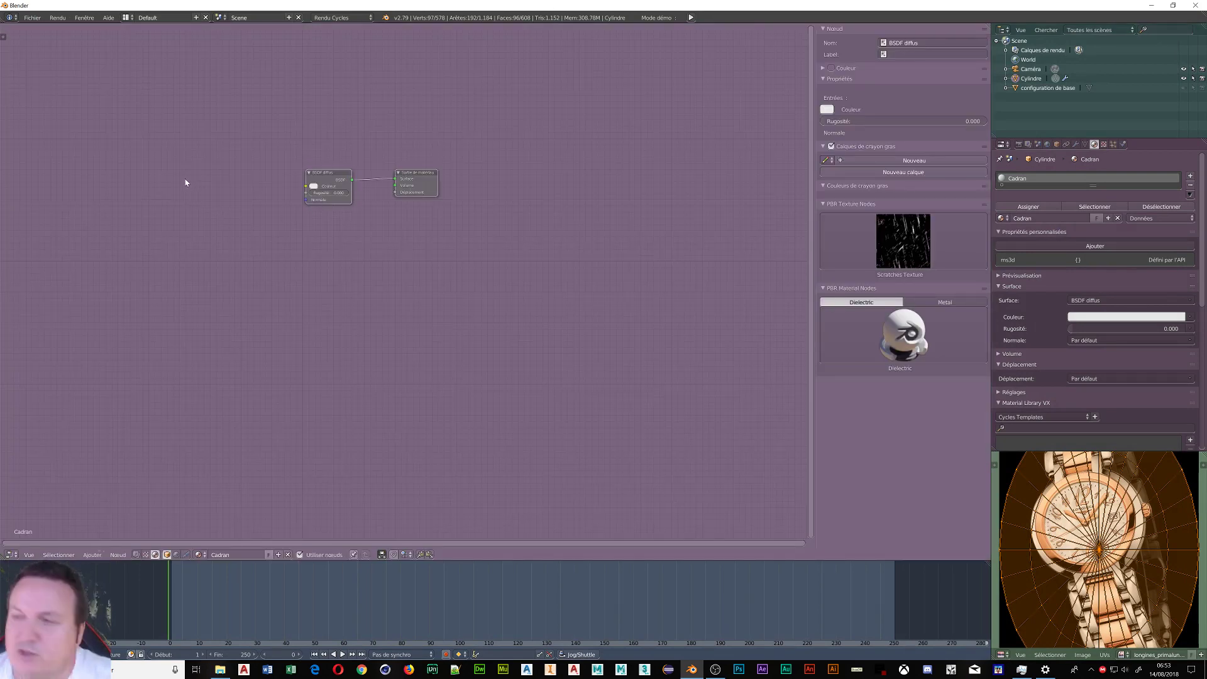
key("shift+a")
mouse_move(183, 217)
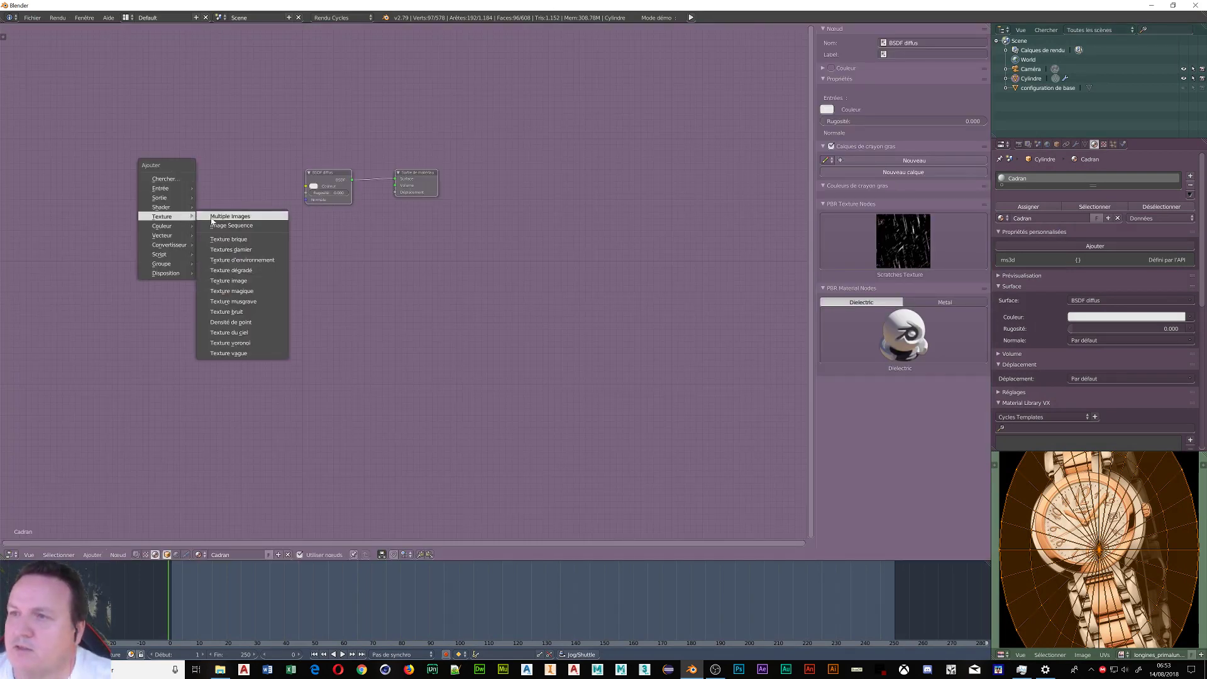
left_click(230, 281)
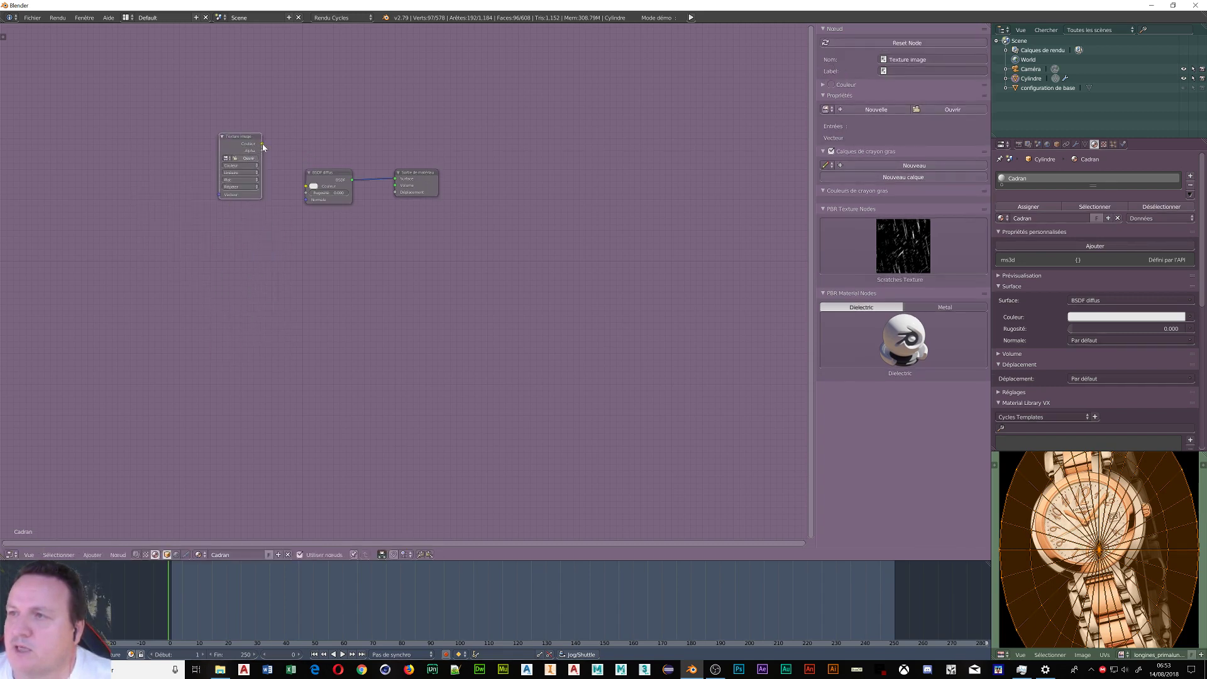
left_click_drag(262, 144, 308, 188)
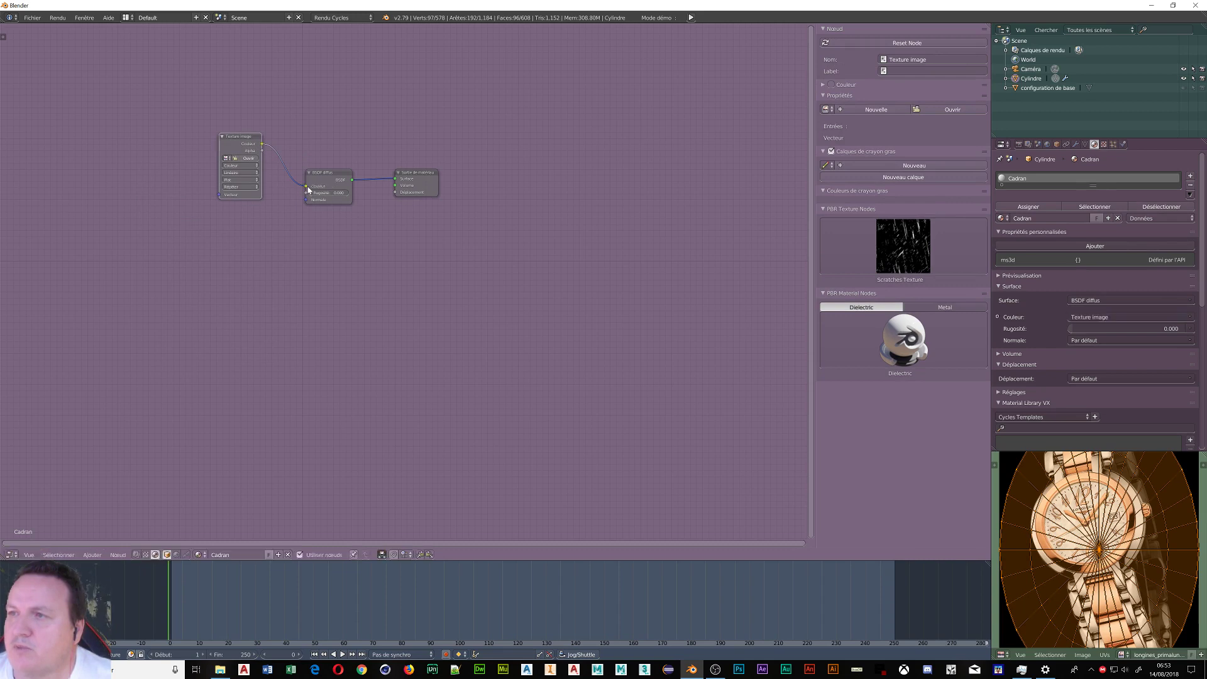
- Load FOND DE MONTRE.jpg into the Image Texture node and add linked Texture Coordinate and Mapping nodes to it
left_click(245, 158)
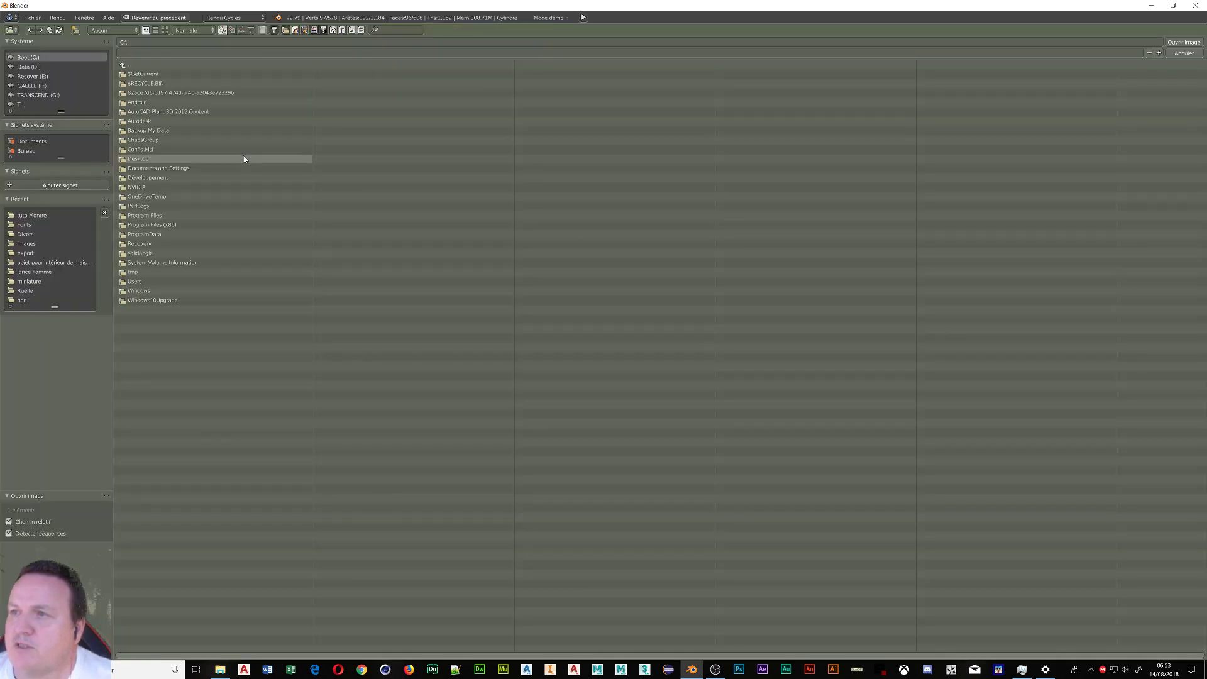
left_click(33, 215)
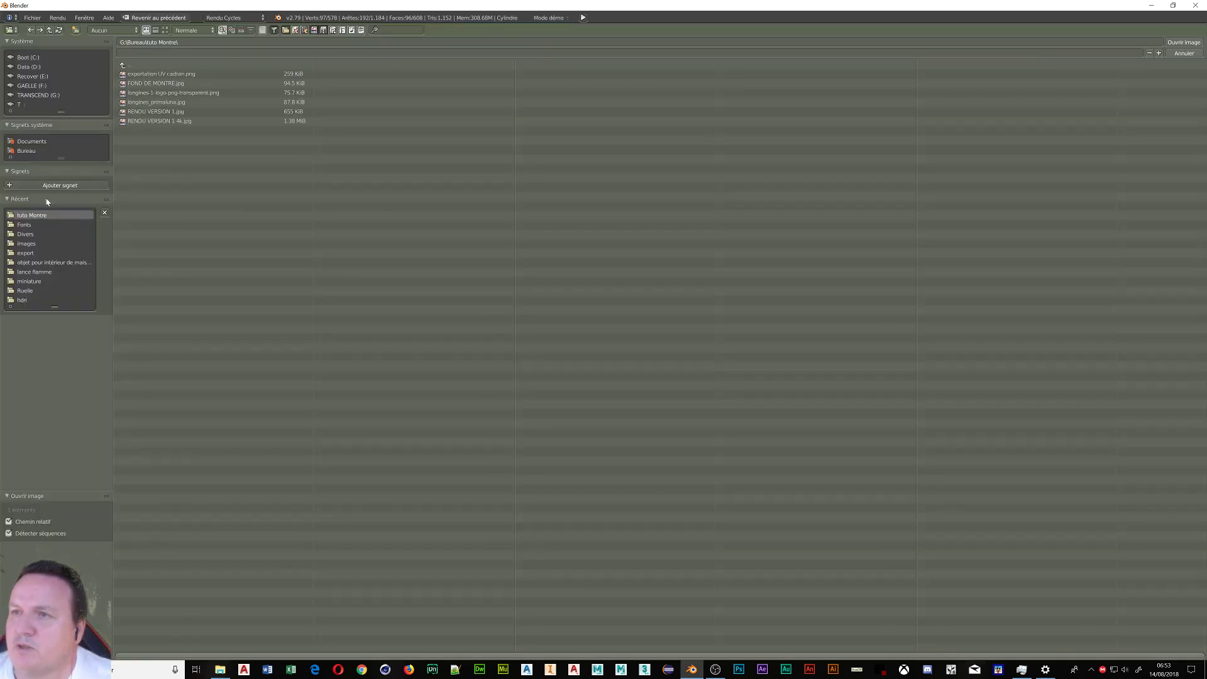
left_click(164, 30)
left_click(294, 96)
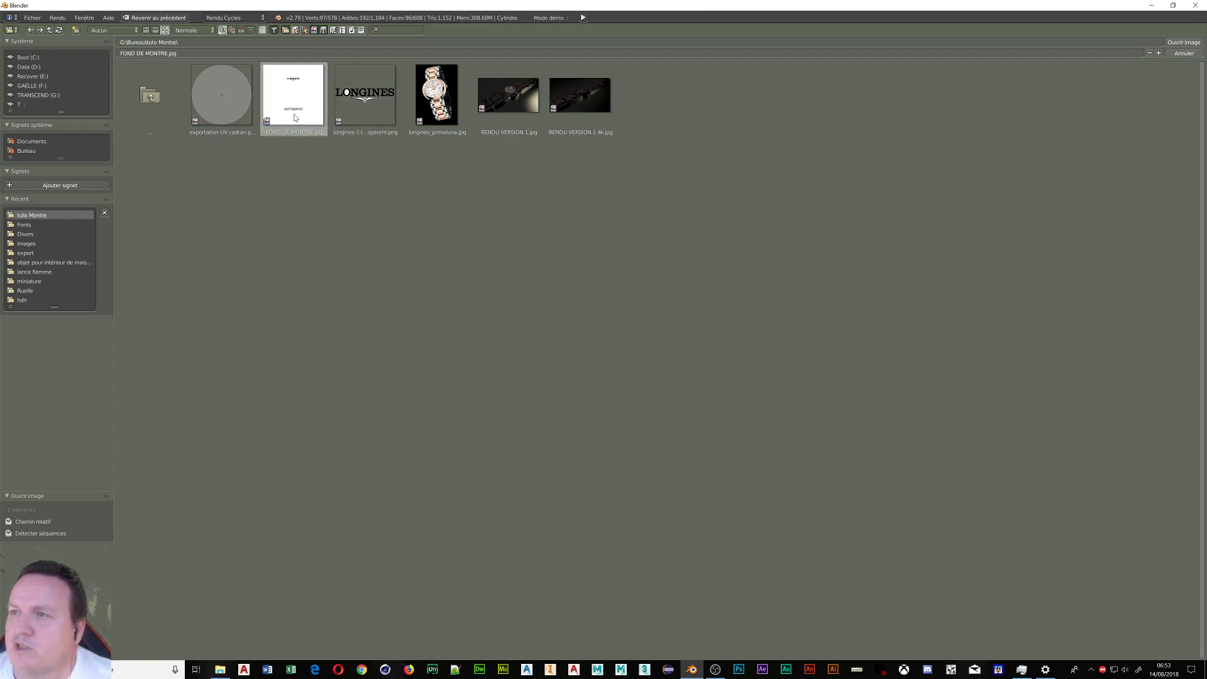
left_click(1184, 42)
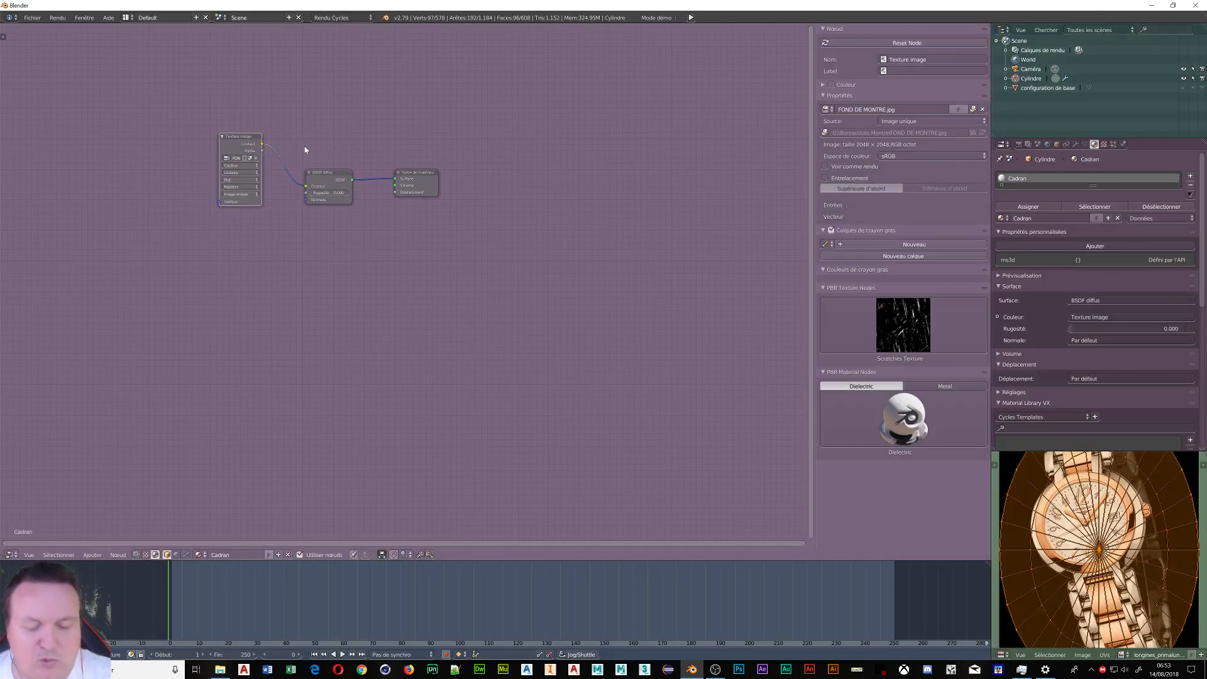
key("ctrl+t")
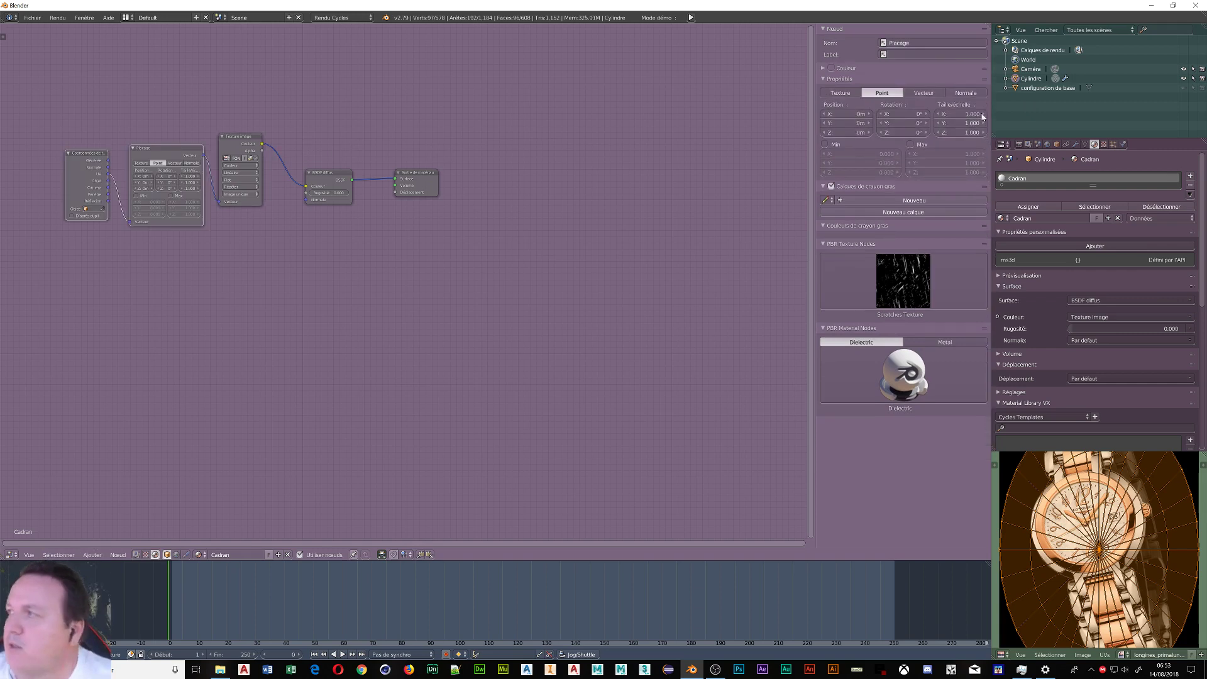
- Change the Node editor back to the 3D view and preview the dial texture in rendered shading, returning to solid shading
left_click(14, 555)
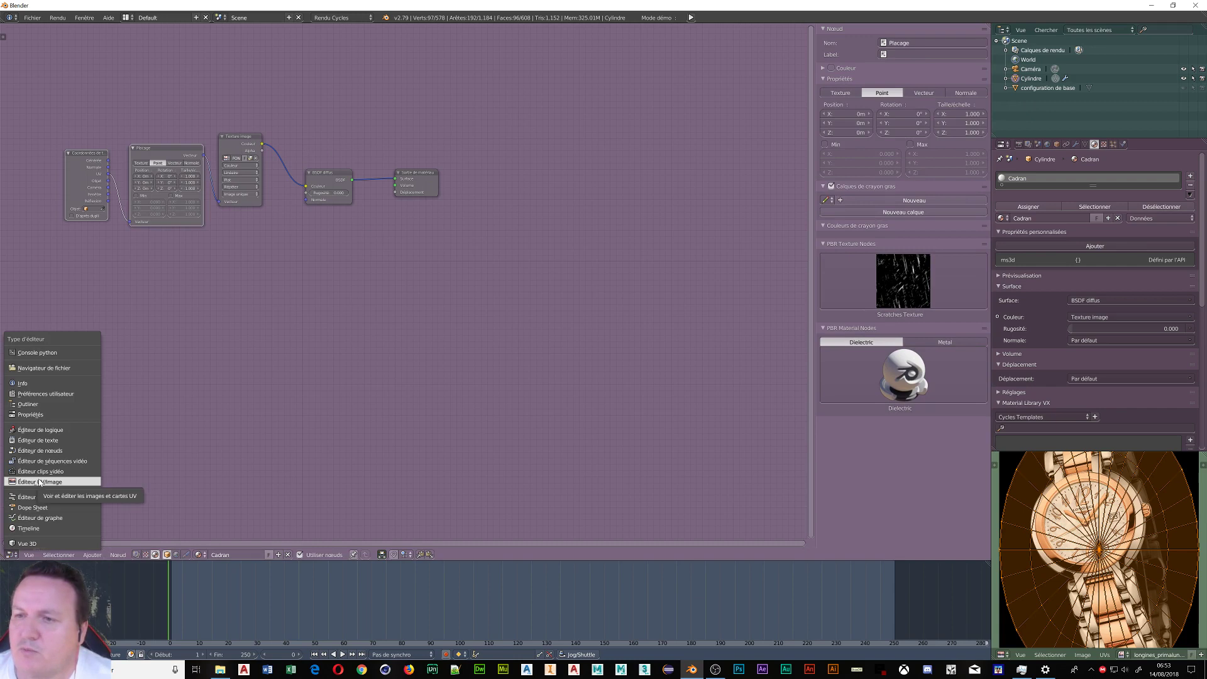
left_click(46, 556)
left_click(17, 555)
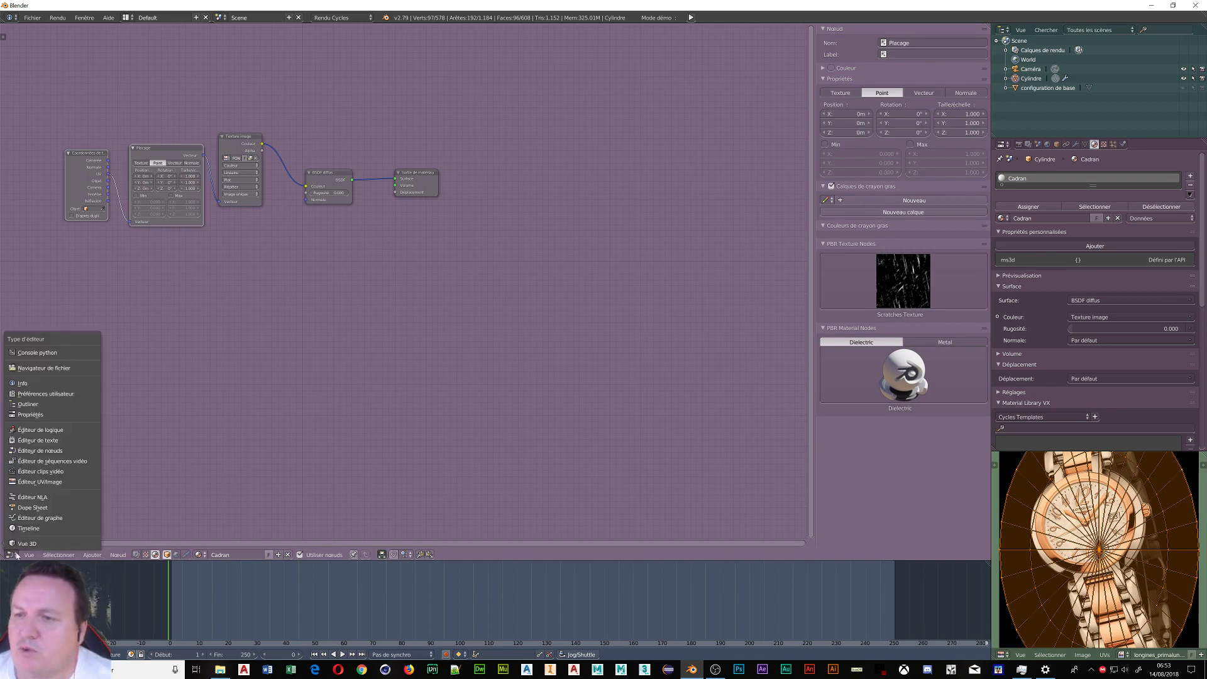
left_click(29, 544)
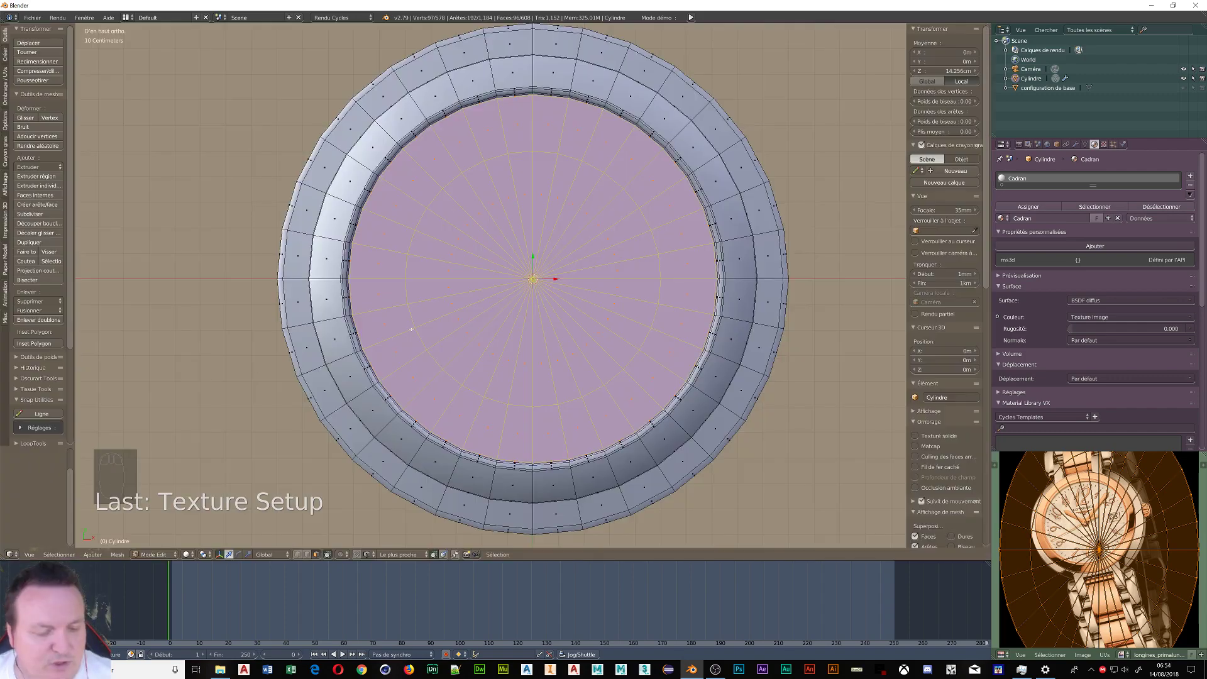
key("shift+z")
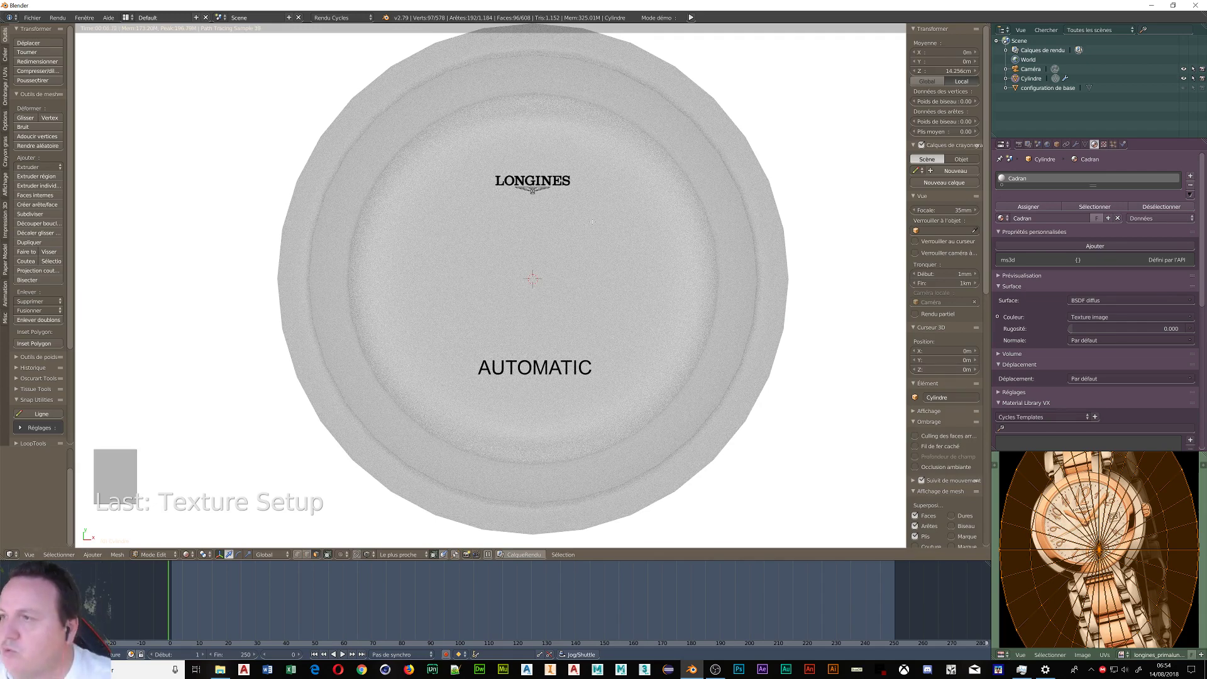
key("shift+z")
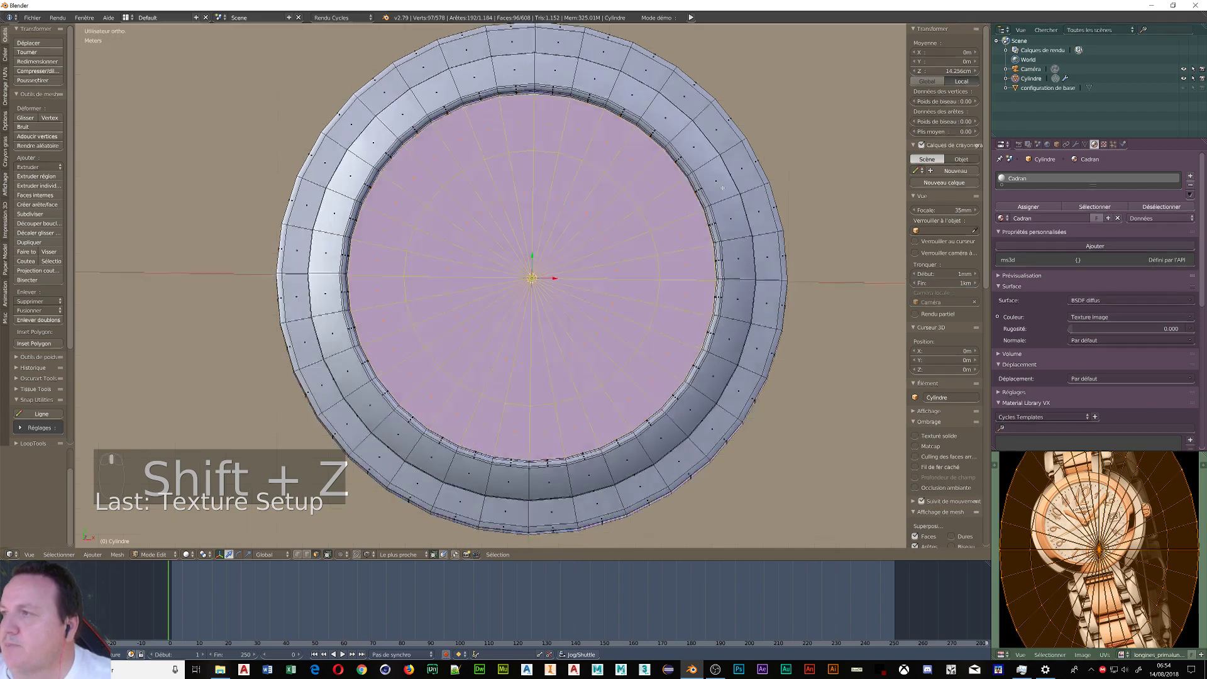
- Select the narrow face loop at the bezel's inner edge and grow the selection four times to cover the raised bezel and its inner wall
middle_click_drag(611, 136, 725, 167)
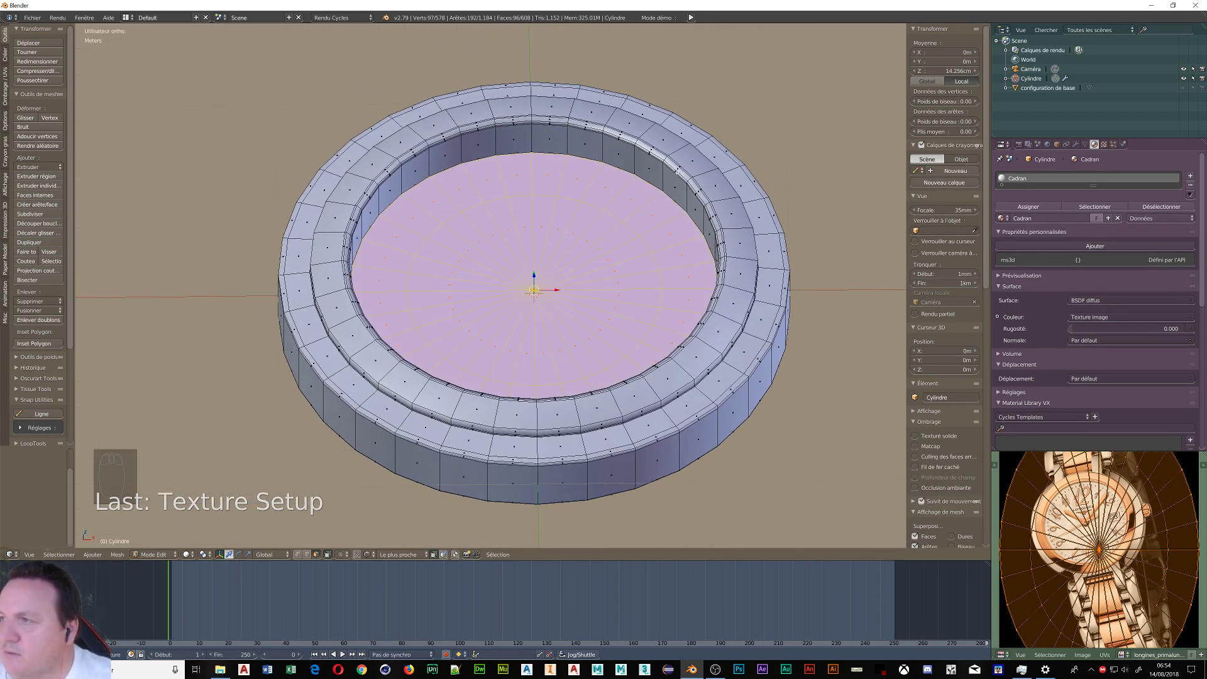
scroll(676, 170, "up", 6)
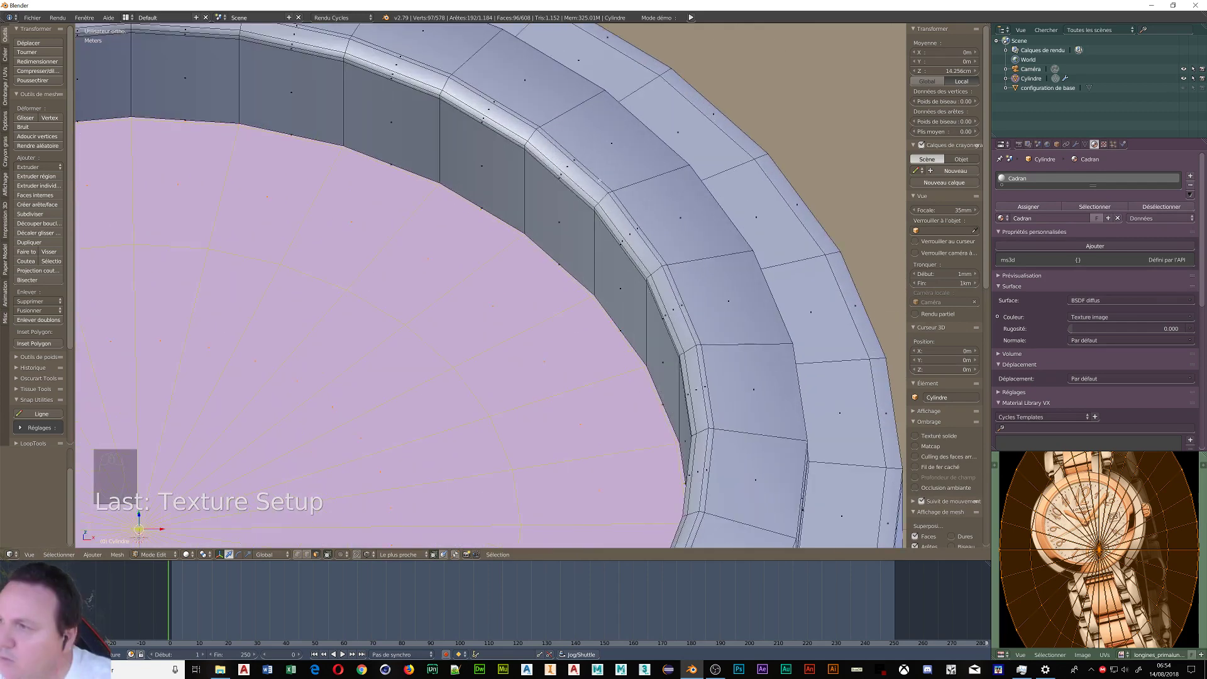
right_click(608, 200, "alt")
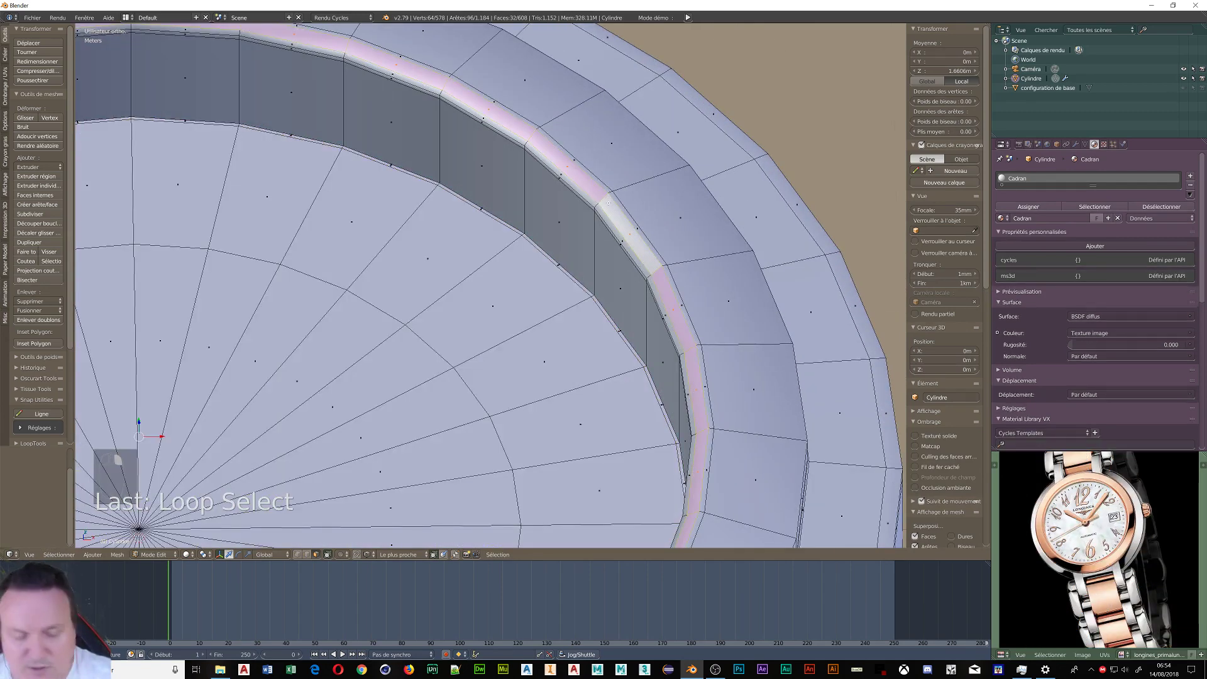
key("ctrl+KP_Add")
key("ctrl+KP_Add")
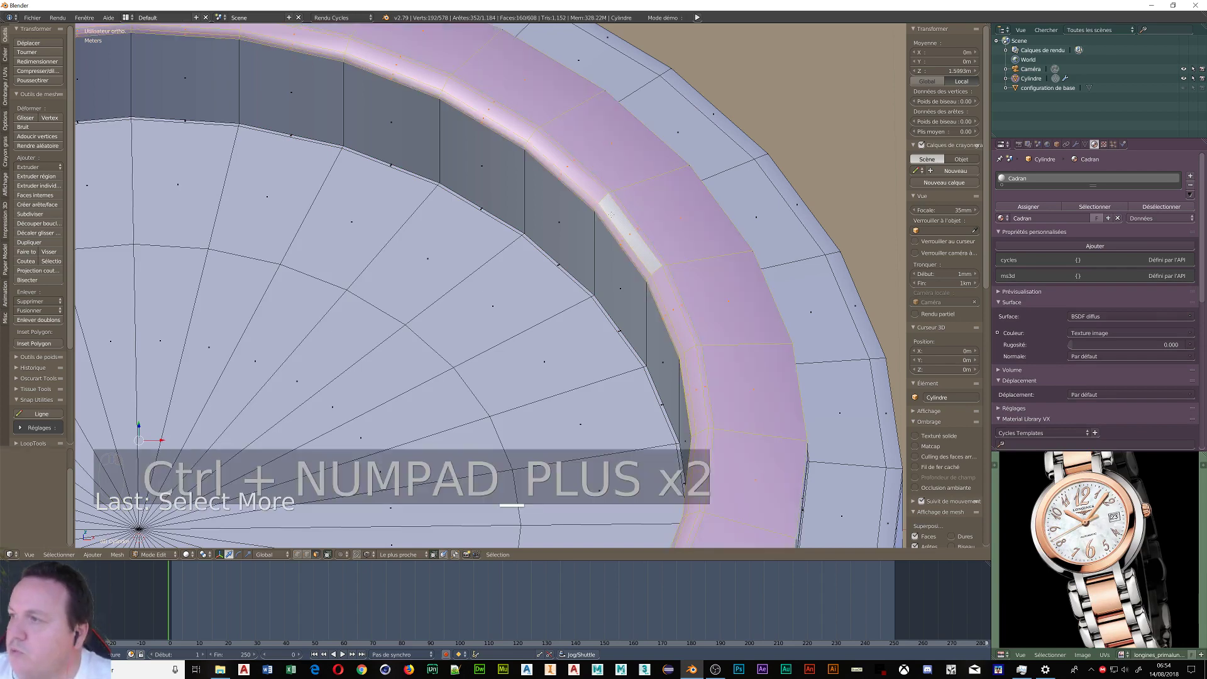
key("ctrl+KP_Add")
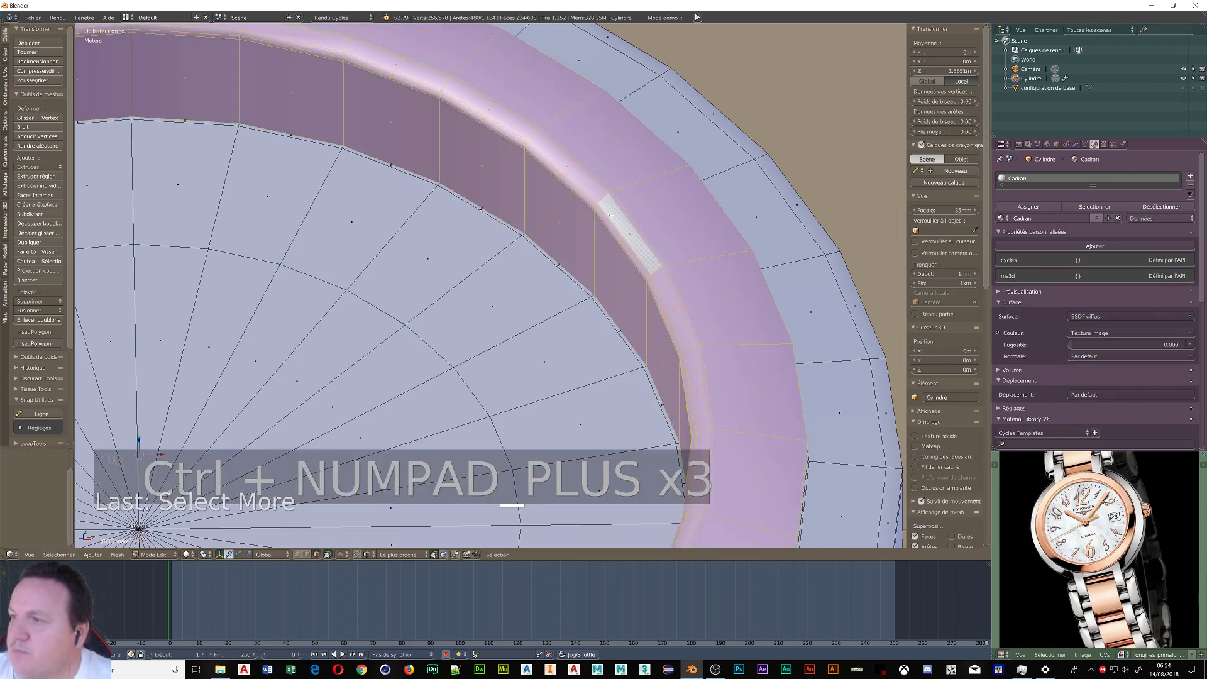
middle_click_drag(564, 288, 478, 265)
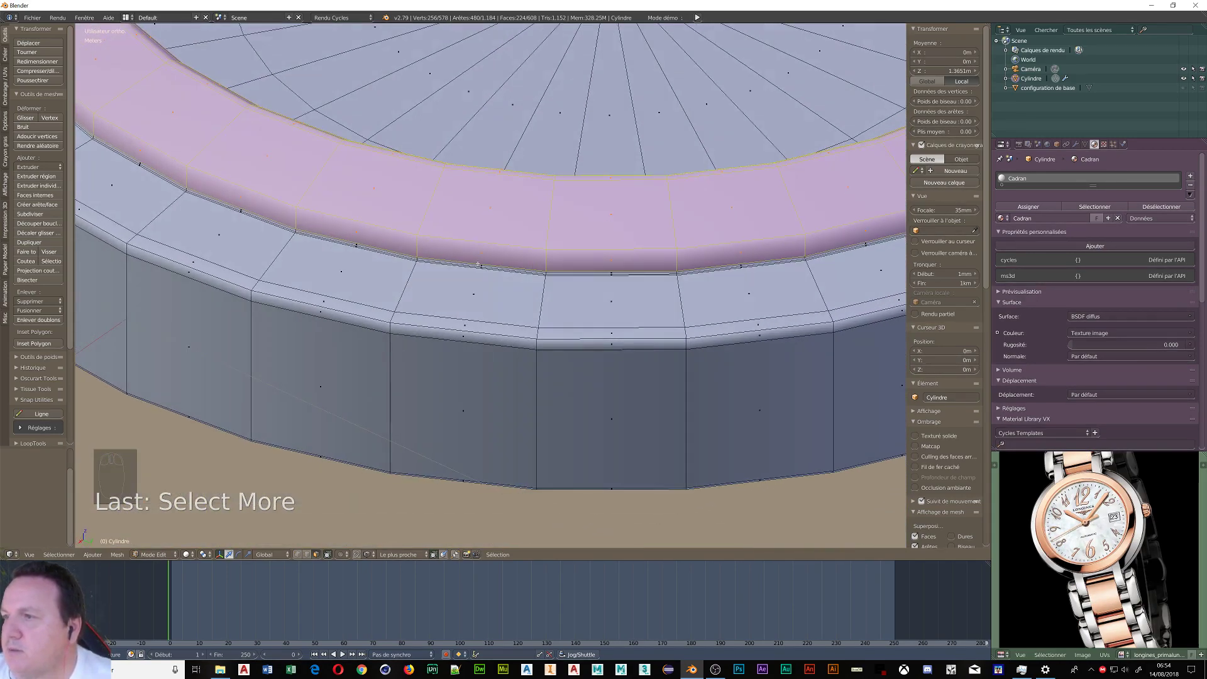
key("ctrl+KP_Add")
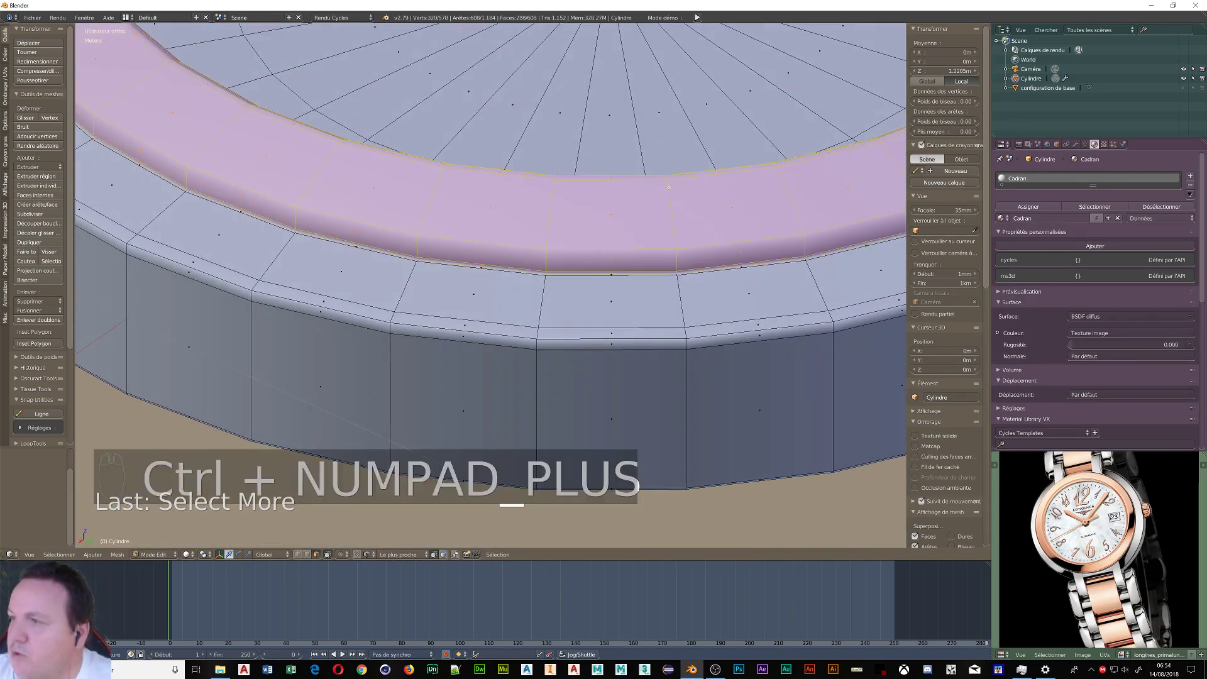
middle_click_drag(558, 322, 504, 286)
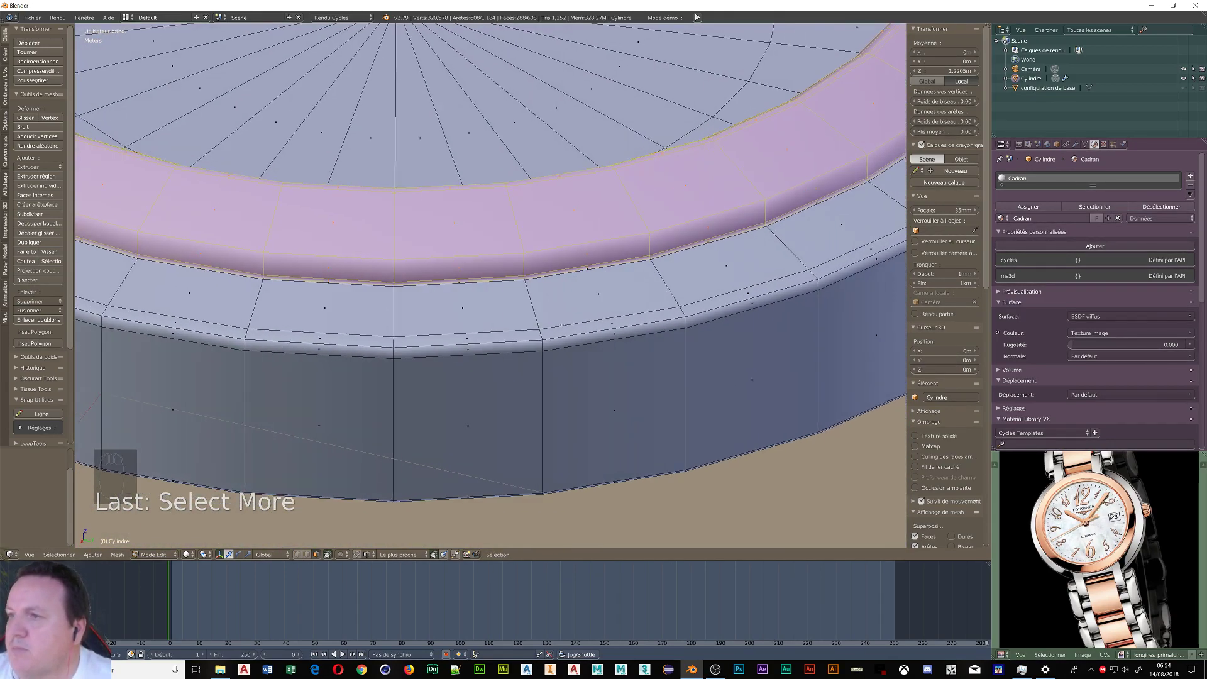
scroll(504, 286, "down", 7)
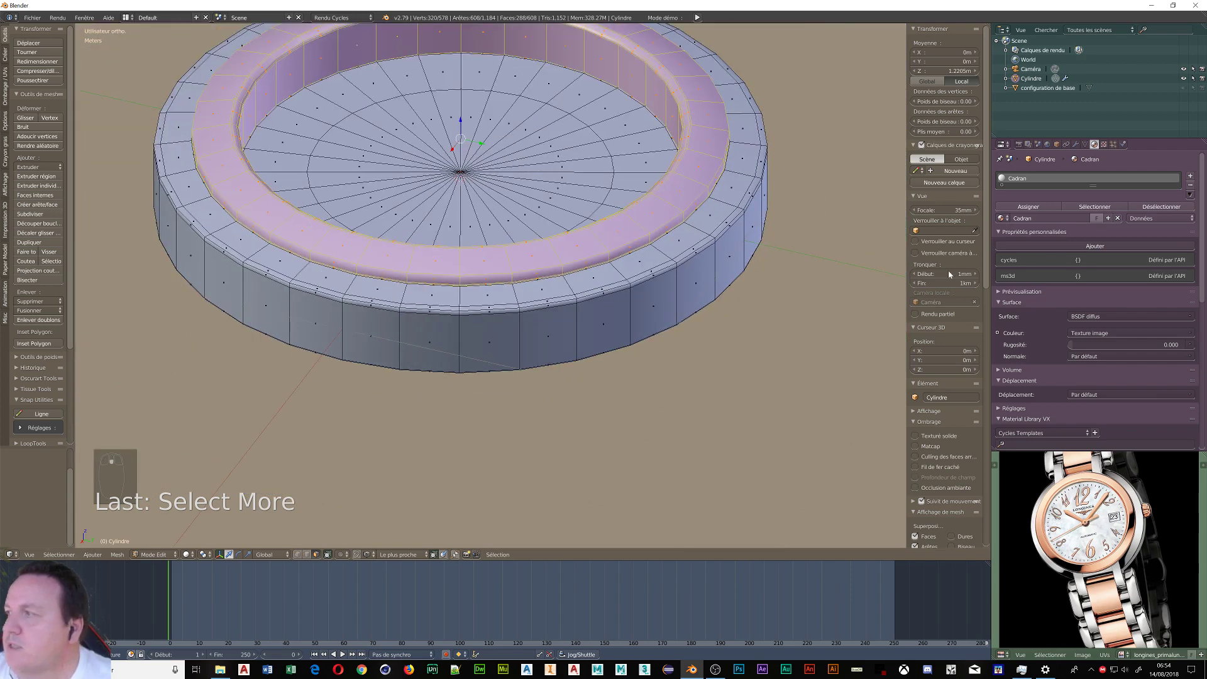
- Add a material slot to the cylinder and create a new material named Or in it
left_click(1191, 176)
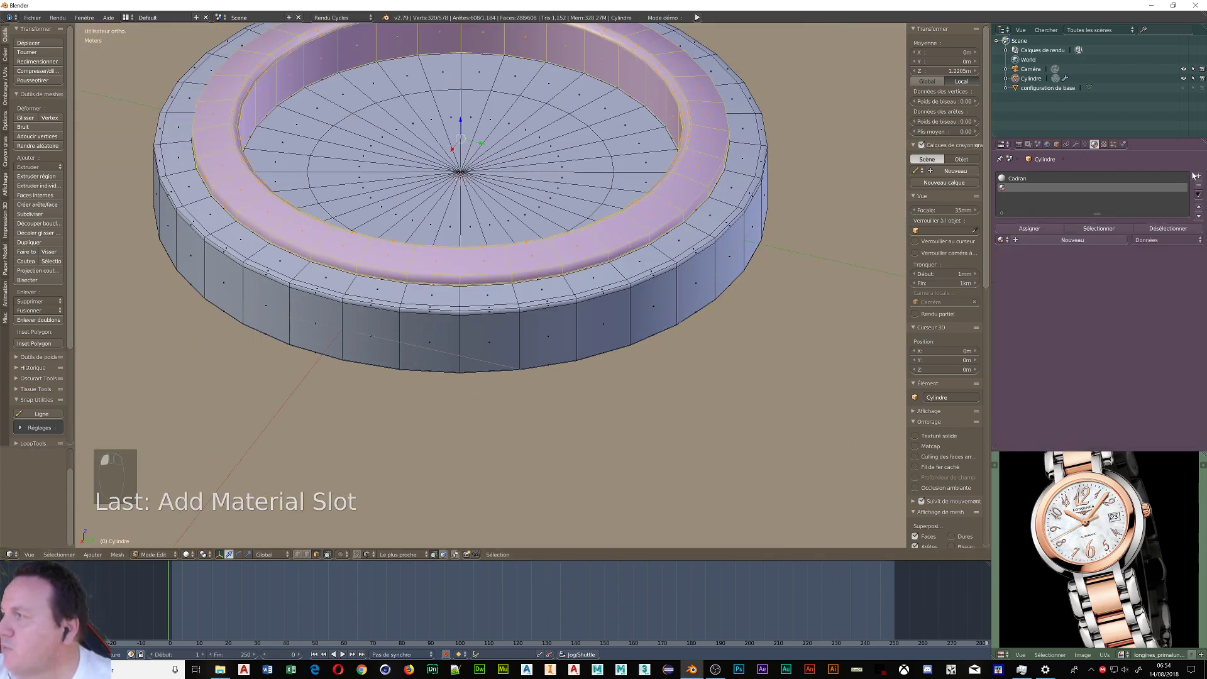
left_click(1027, 239)
double_click(1031, 239)
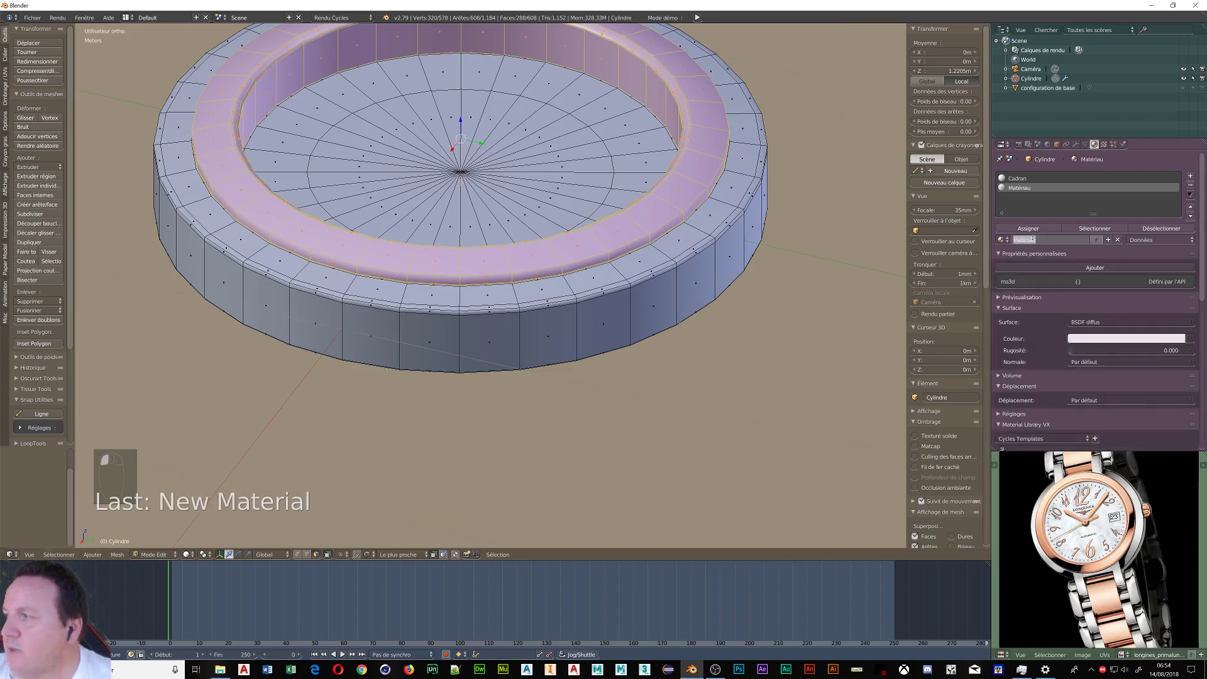
type("oR")
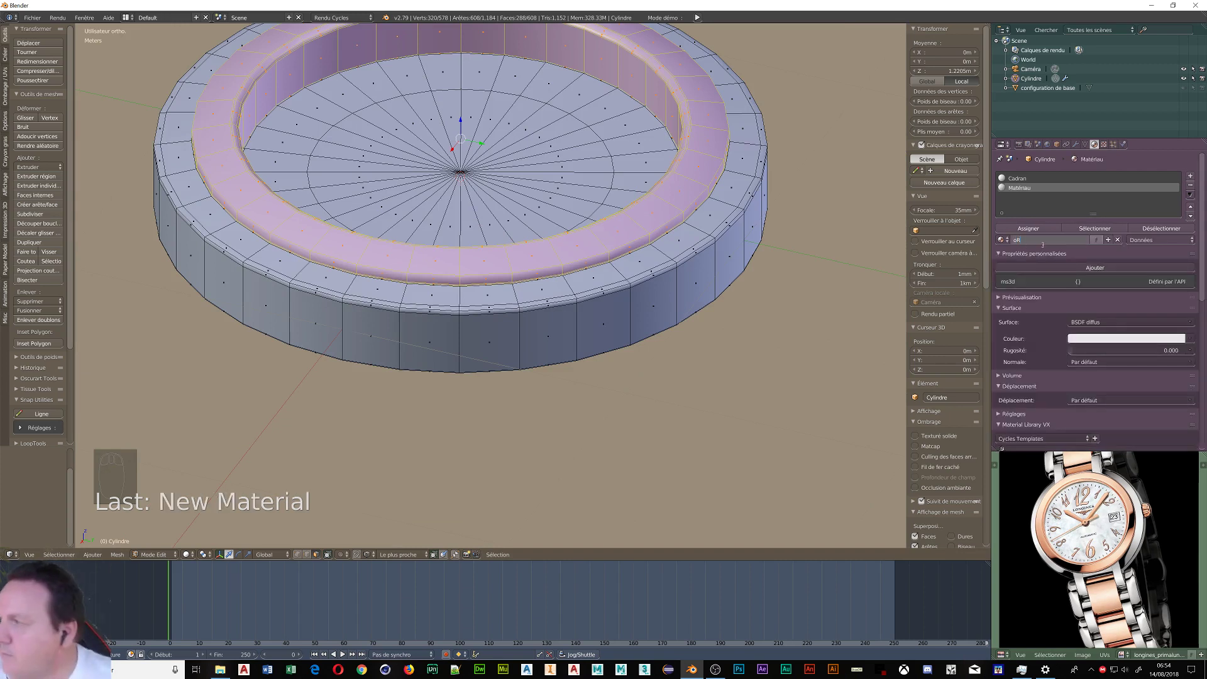
key("BackSpace")
key("BackSpace")
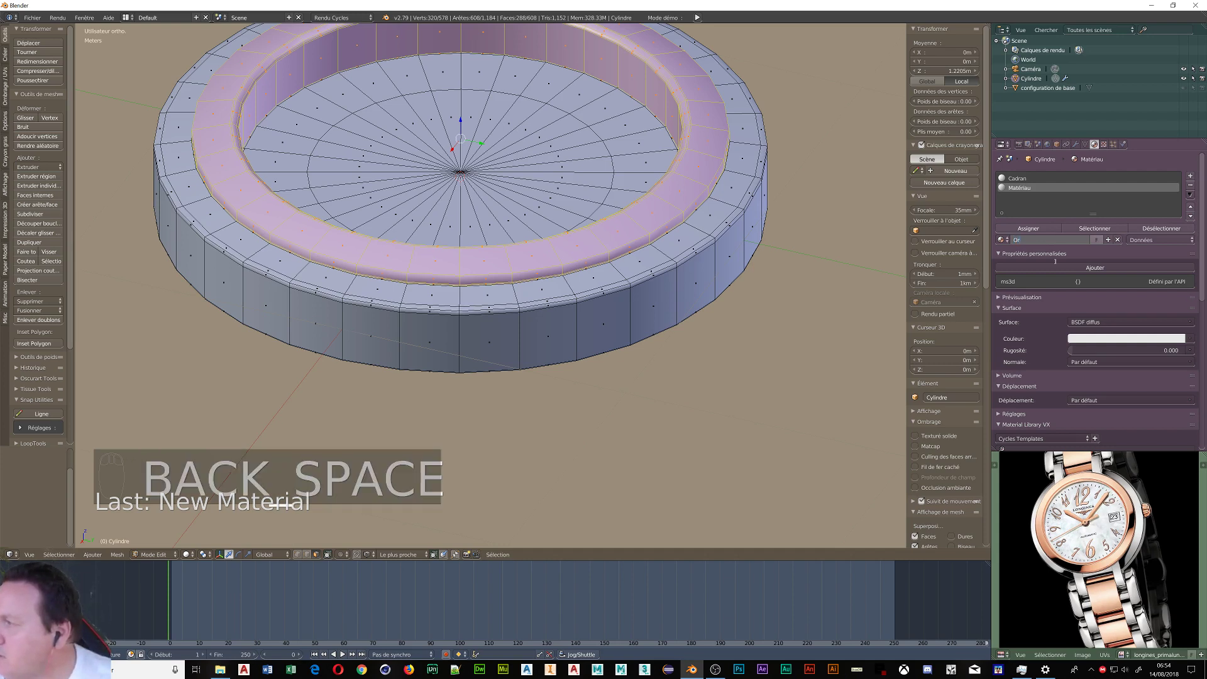
type("Or")
key("Return")
- Set the Or material's surface to the Or shader from the PBR Metal.001 group and assign it to the selected bezel faces
left_click(1112, 322)
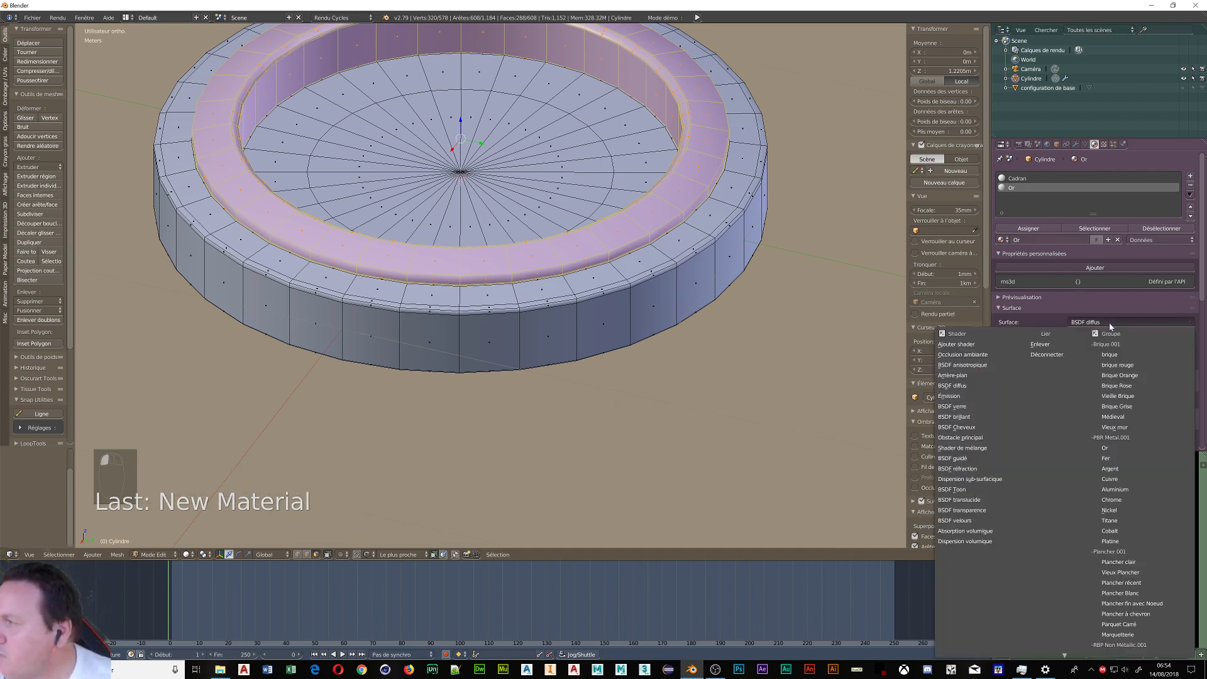
left_click(1123, 450)
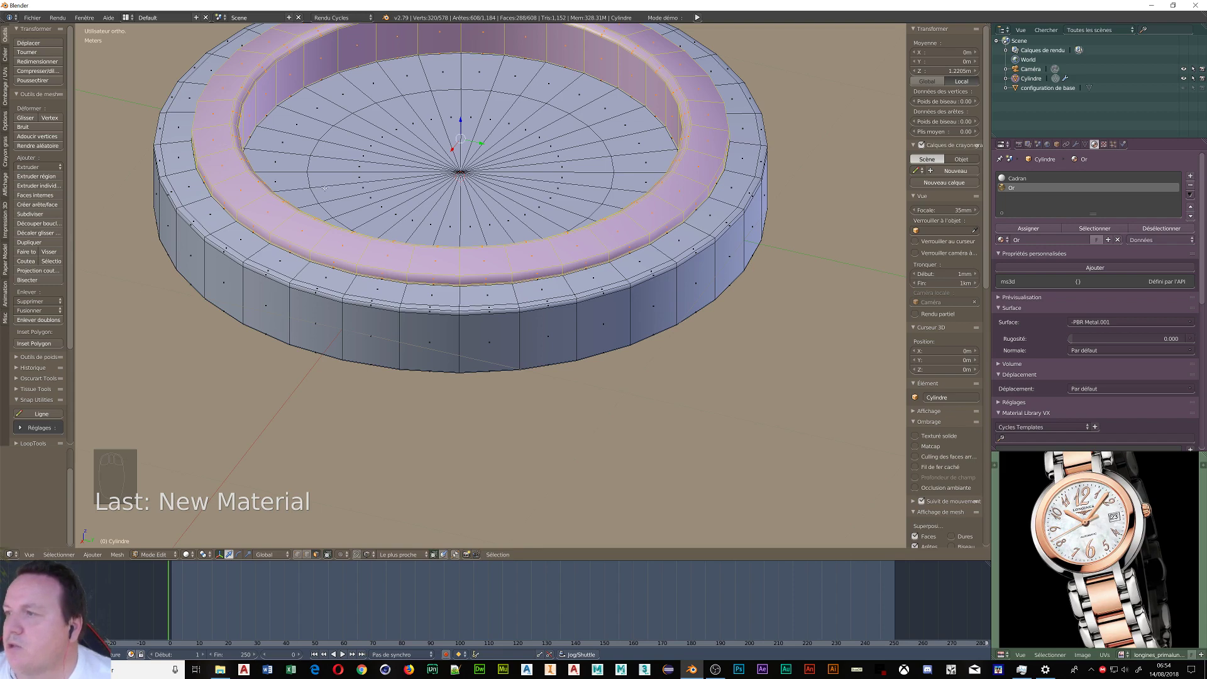
left_click(588, 337)
- Select the face loop around the case's outer side and grow the selection five times, up to the edge of the raised bezel
left_click(577, 331, "alt")
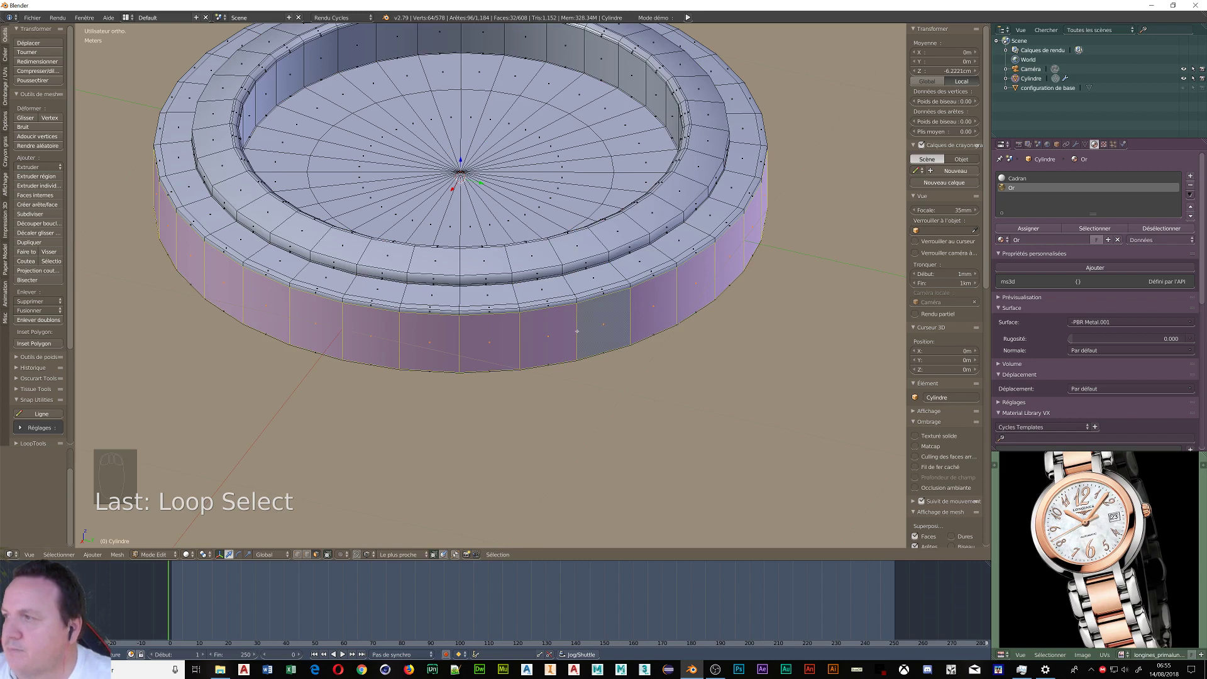
key("ctrl+z")
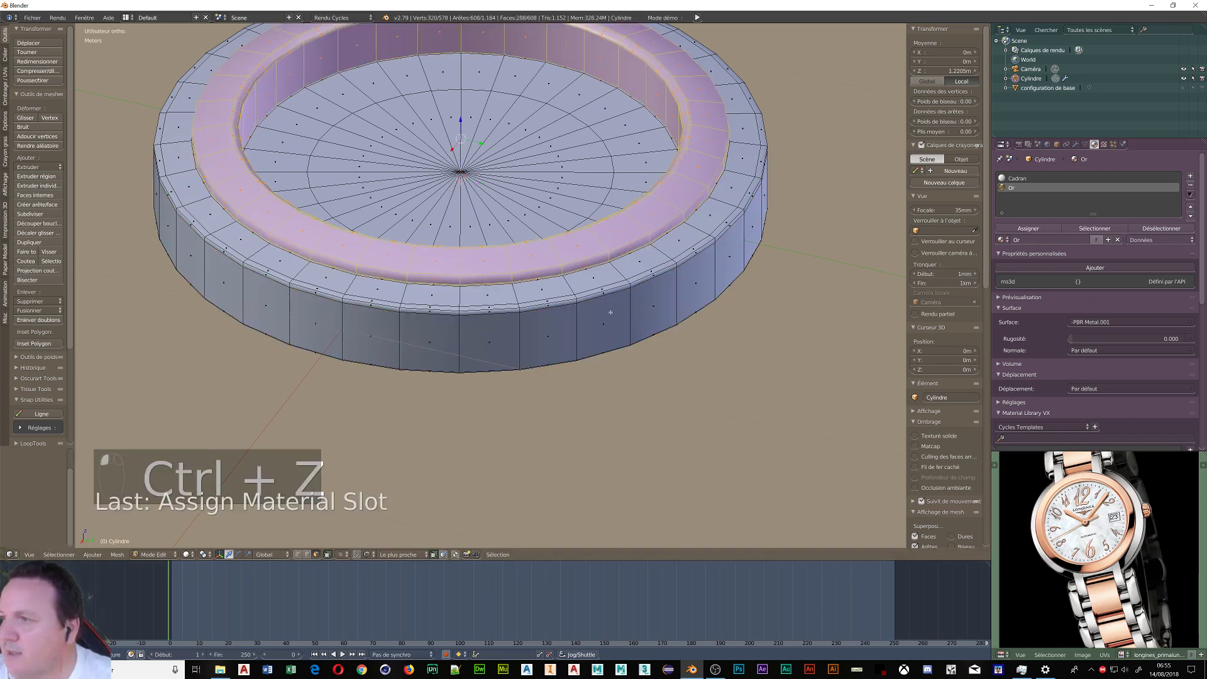
right_click(631, 318, "alt")
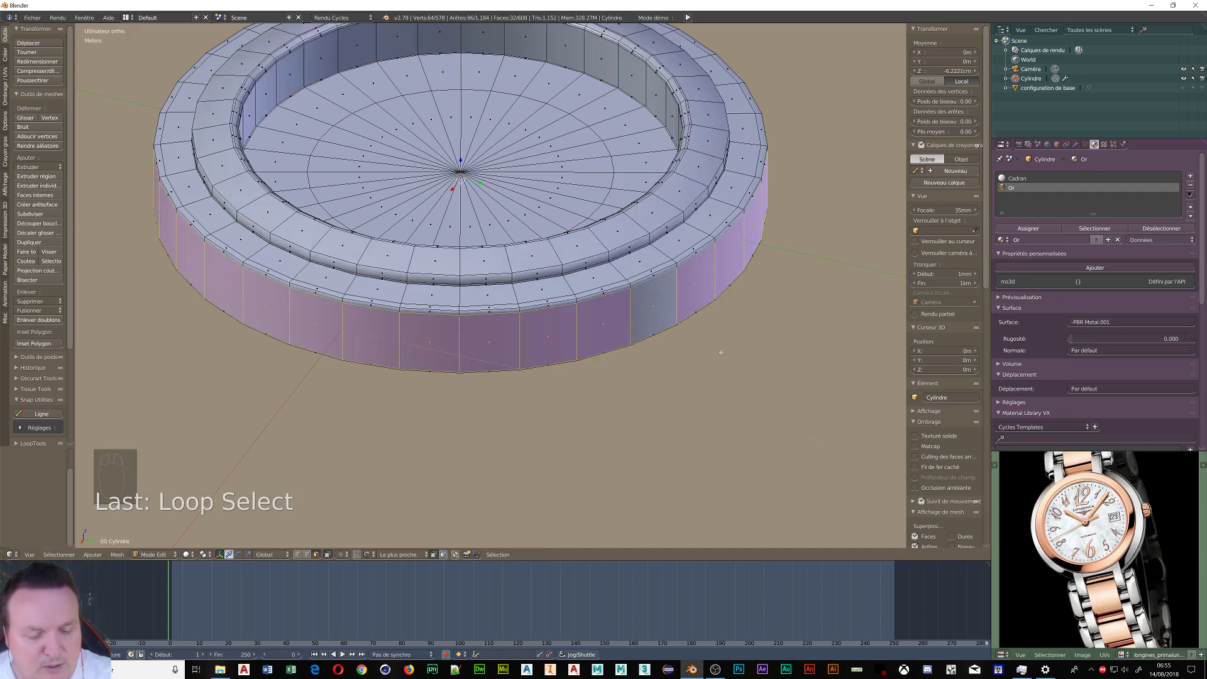
key("ctrl+KP_Add")
key("ctrl+KP_Add")
key("ctrl+KP_Add")
key("ctrl+KP_Add")
key("ctrl+KP_Add")
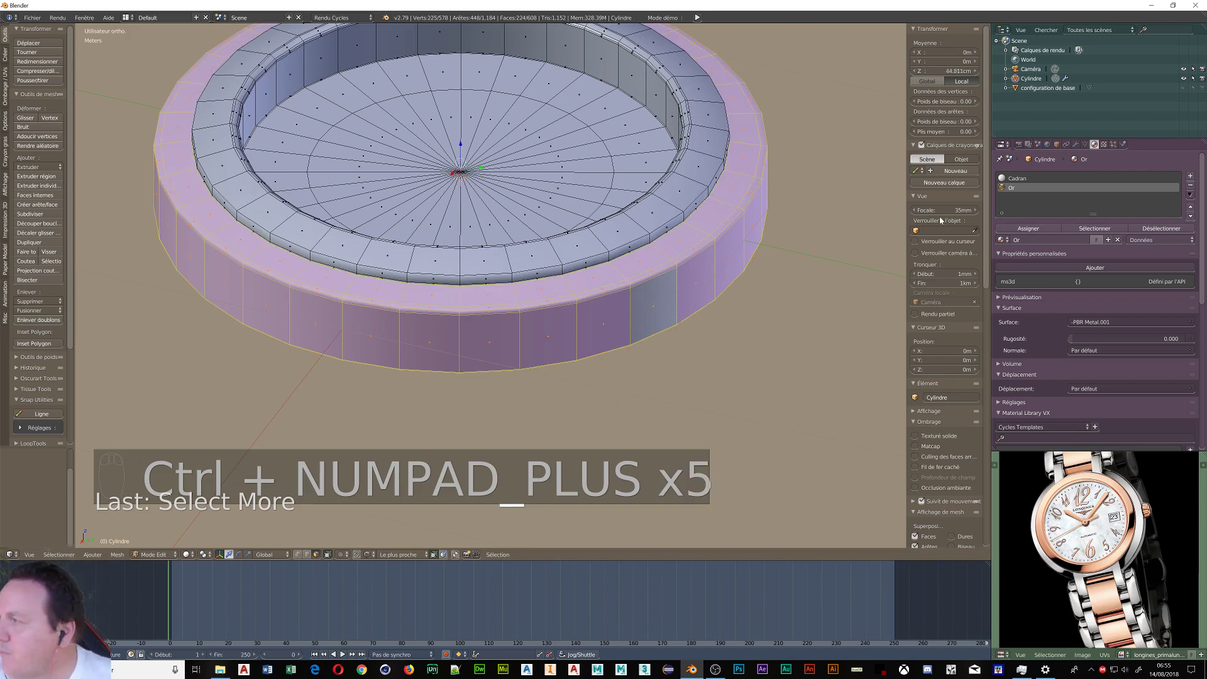
- Add a third material slot to the cylinder and create a new material named Chrome in it
left_click(1190, 178)
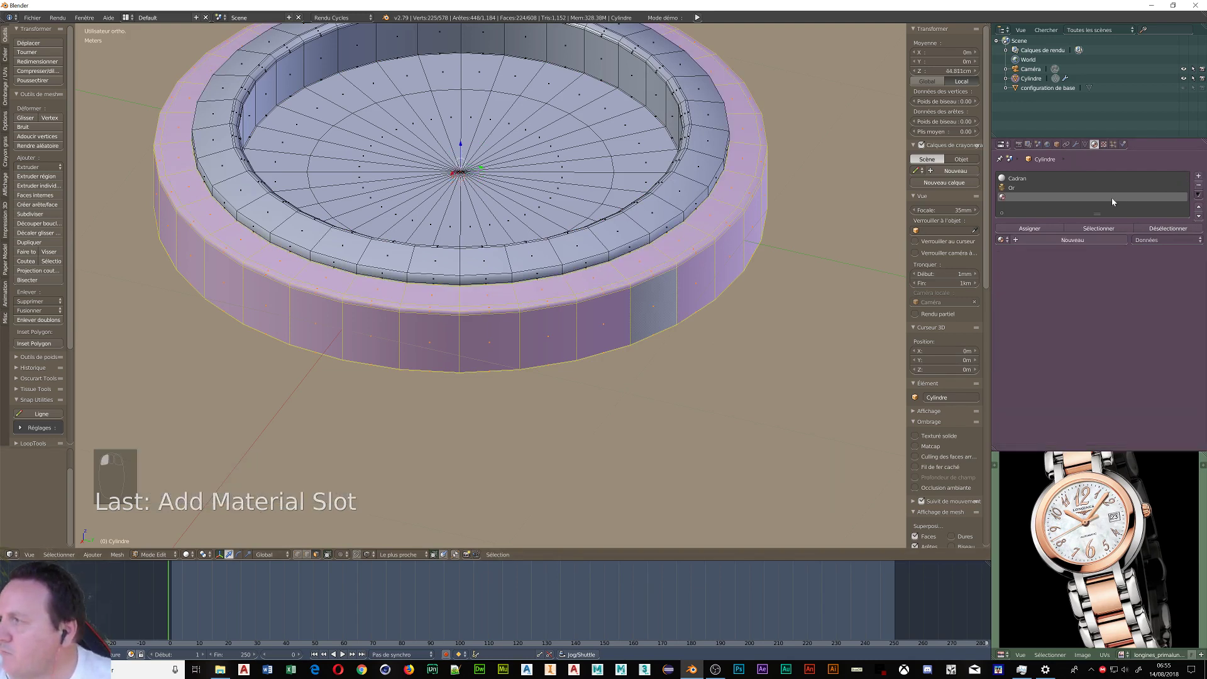
left_click(1054, 241)
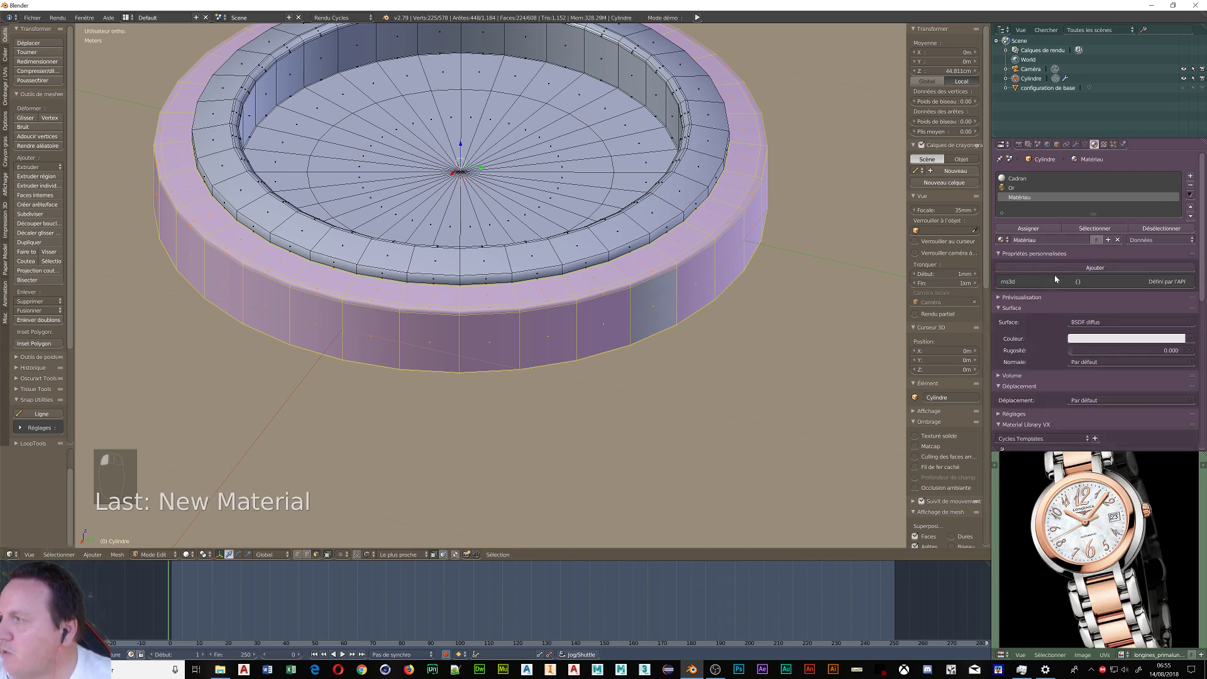
double_click(1031, 240)
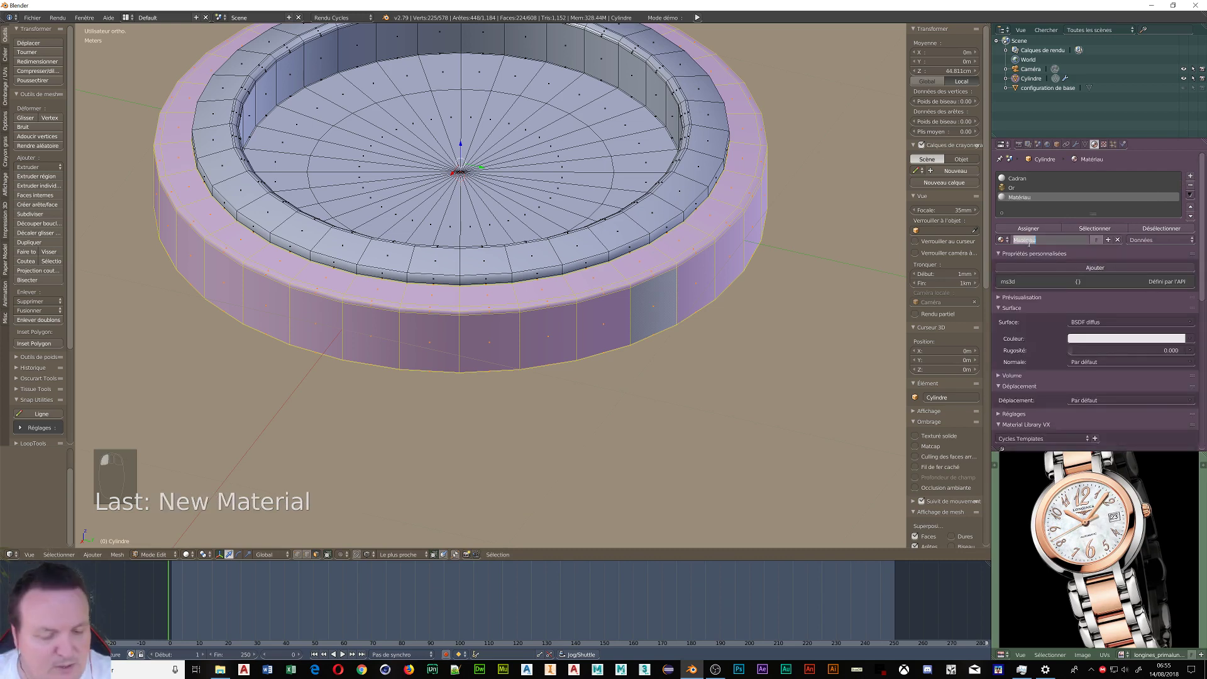
type("Chrome")
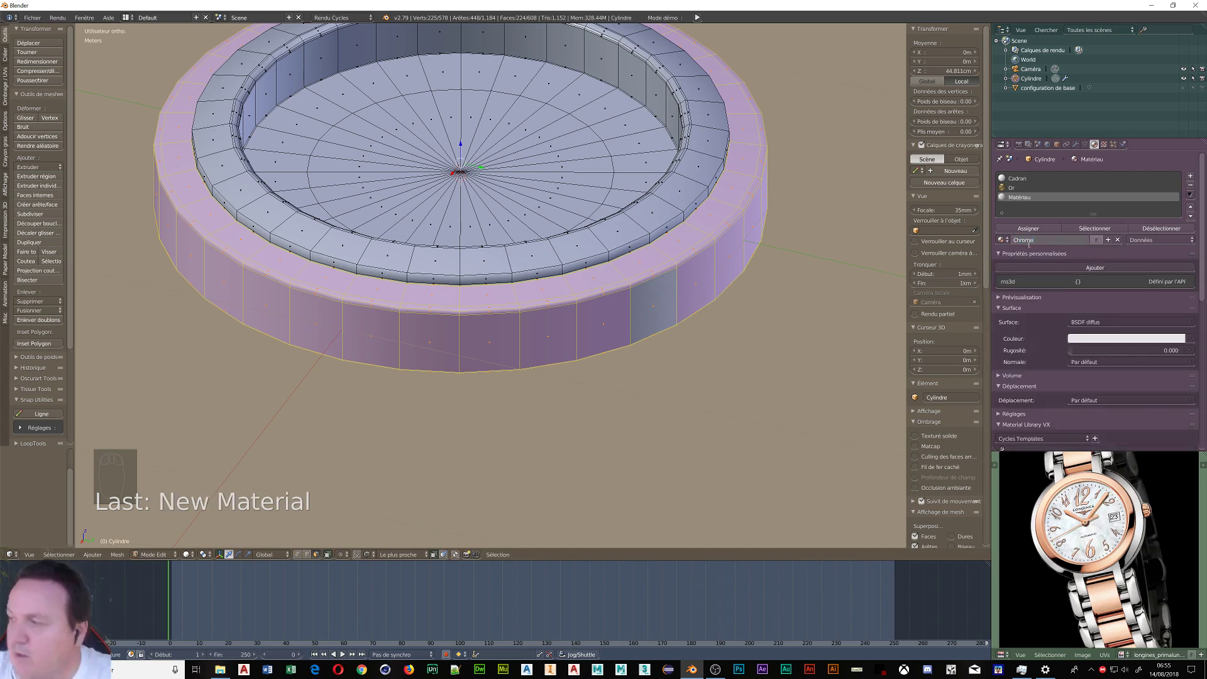
key("Return")
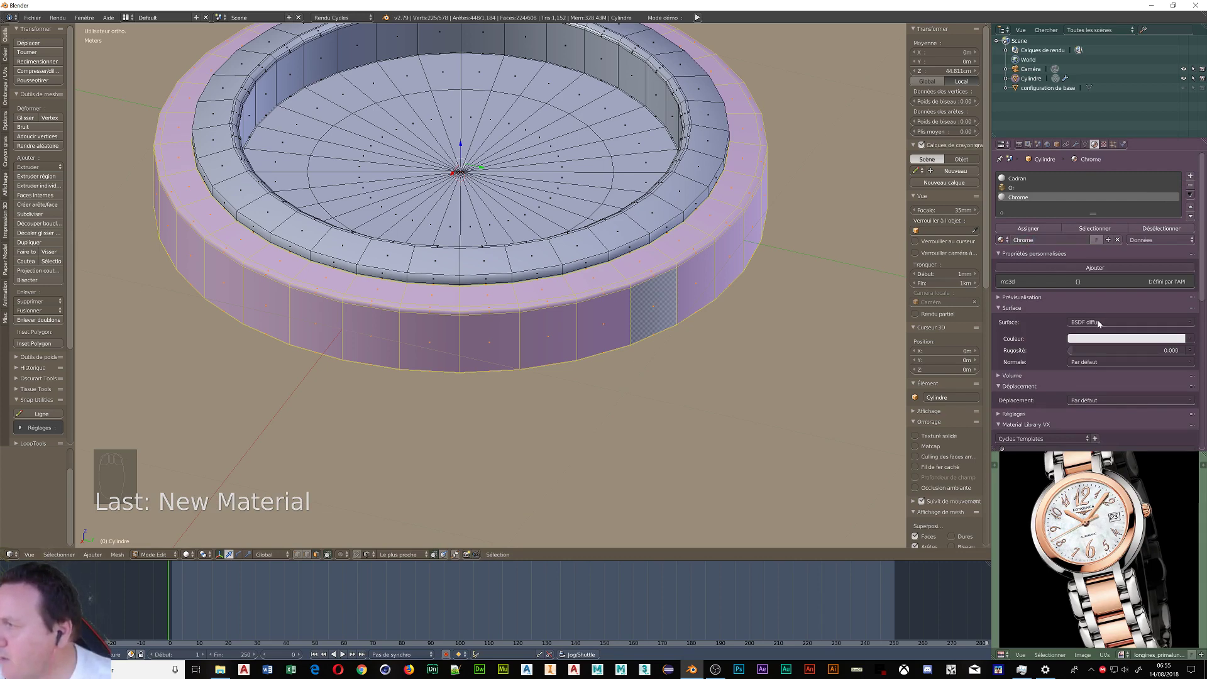
- Set the Chrome material's surface to the Chrome shader from the PBR Metal.001 group and assign it to the selected outer case faces
left_click(1087, 322)
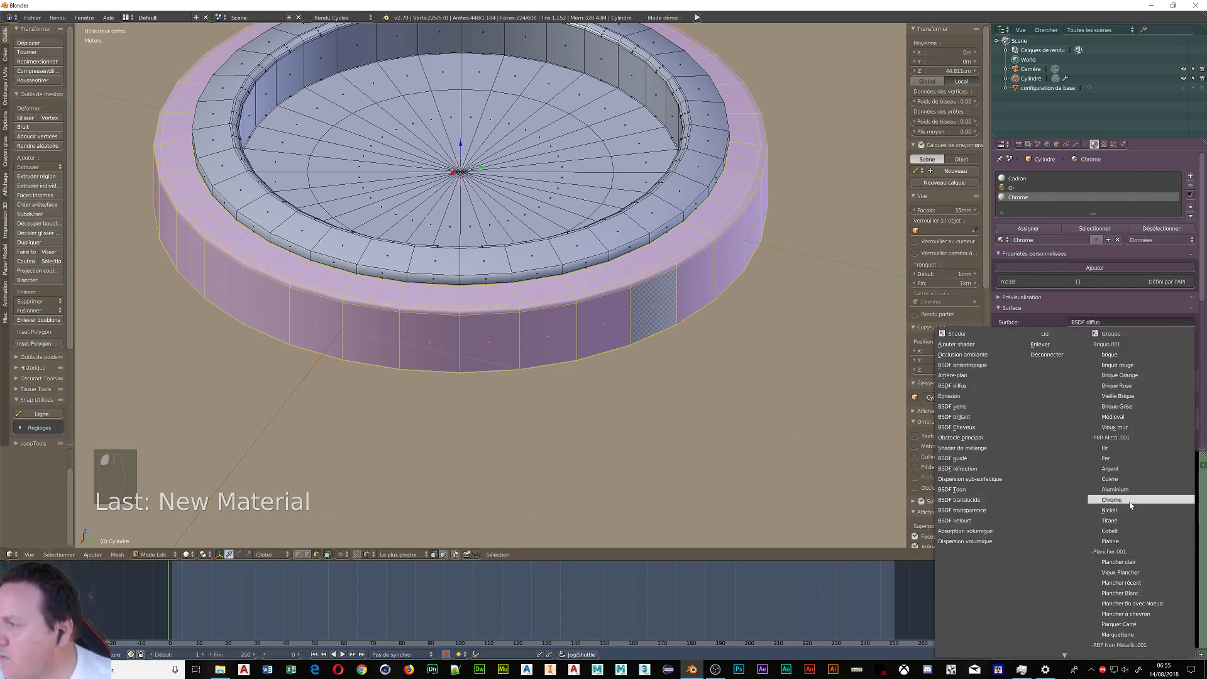
left_click(1135, 509)
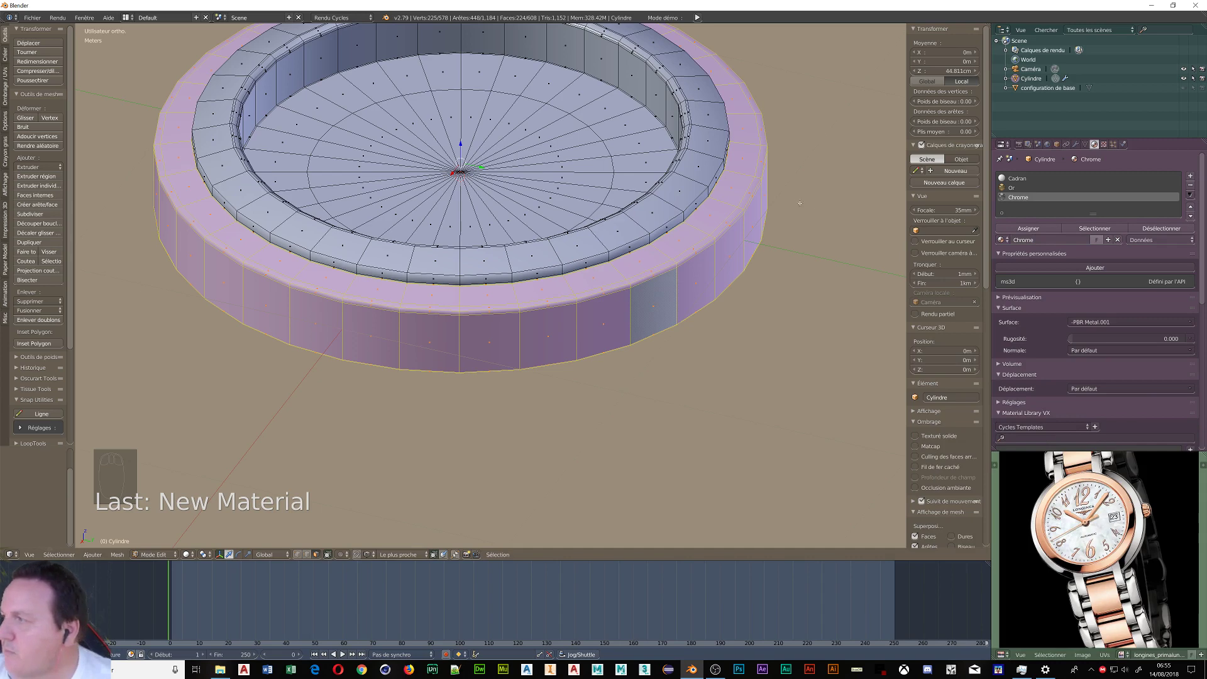
left_click(1029, 230)
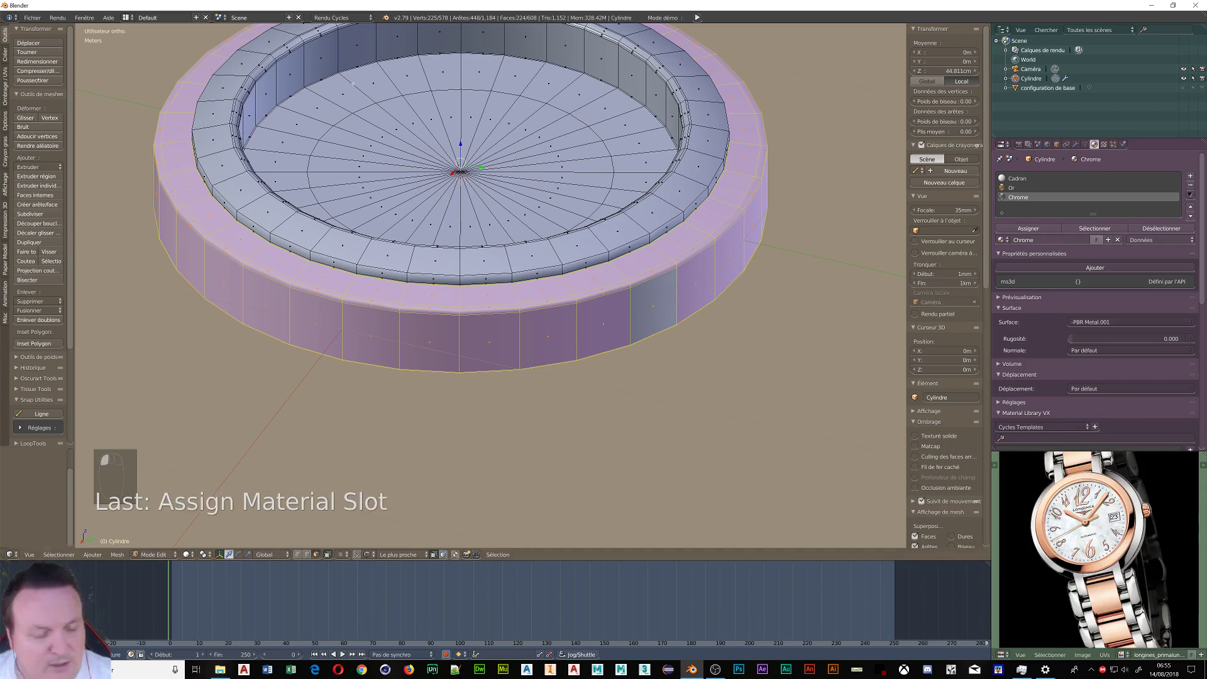
- Preview the case in rendered shading and turn on the Subsurf modifier's display in the viewport, then return to solid shading
key("shift+z")
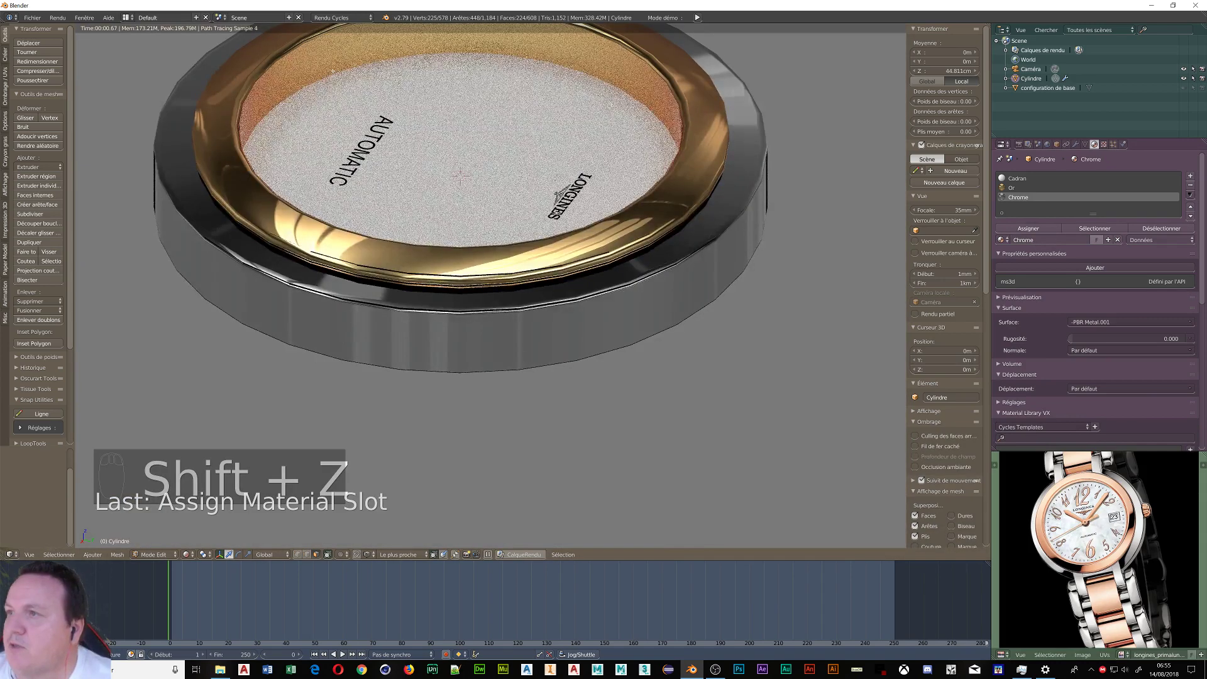
middle_click_drag(399, 96, 263, 202)
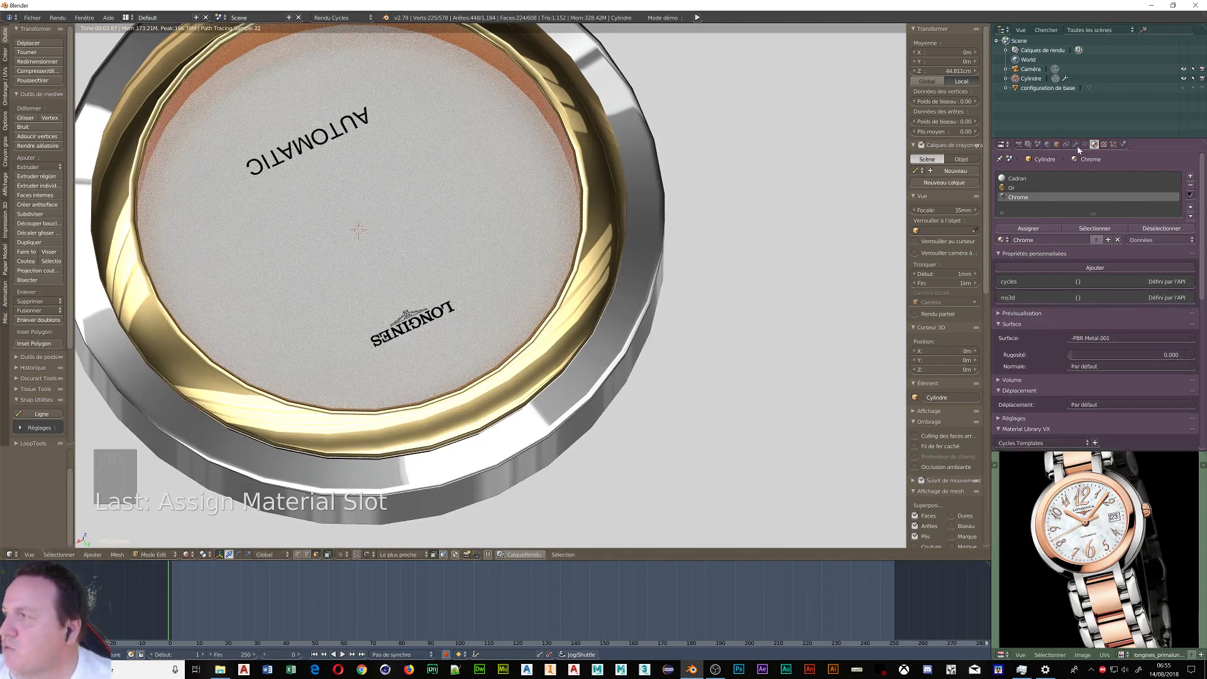
left_click(1076, 144)
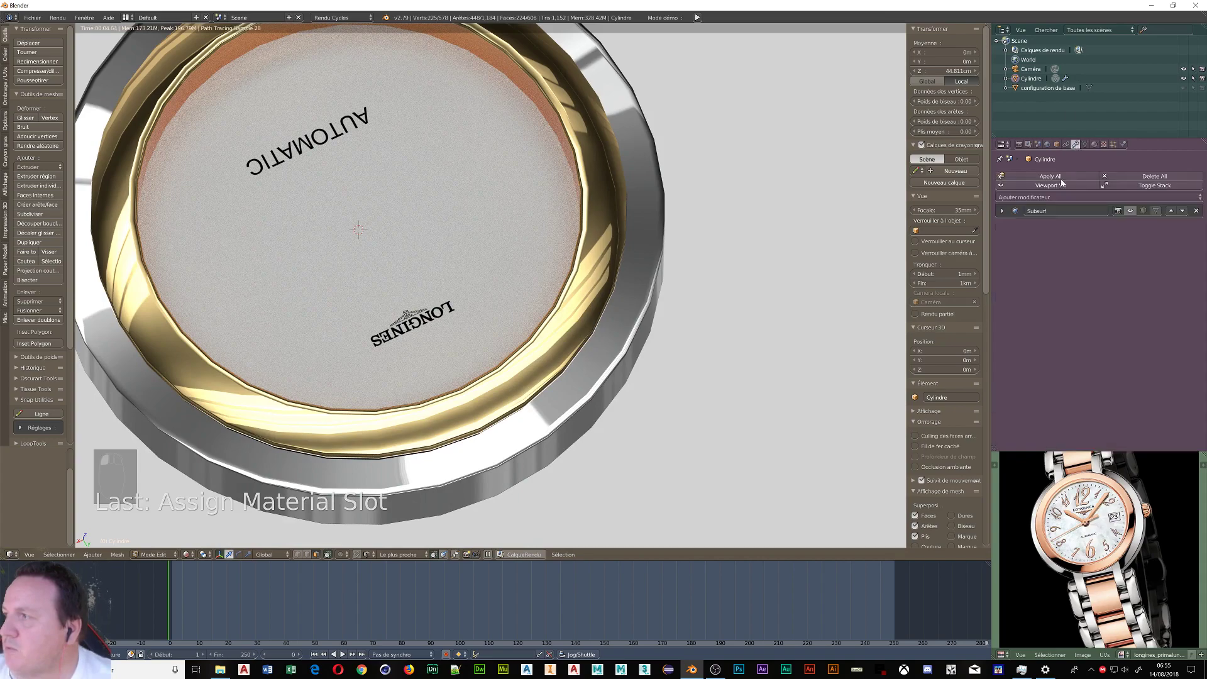
left_click(1143, 211)
middle_click_drag(651, 288, 616, 308)
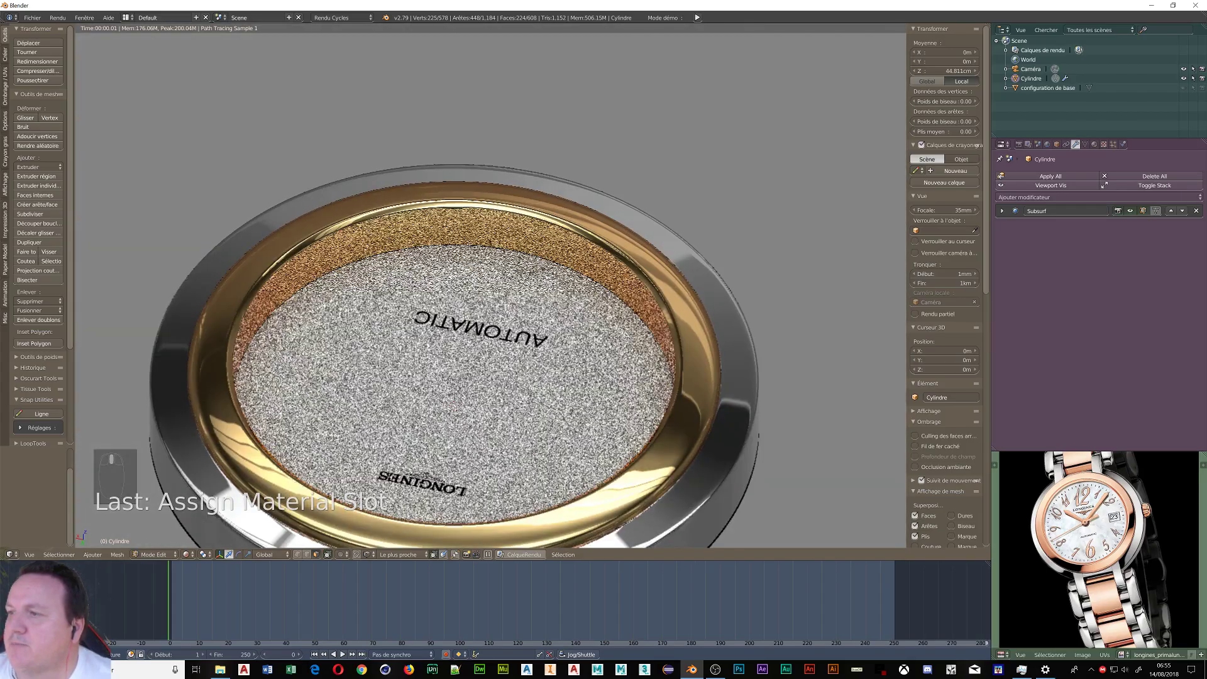
scroll(465, 295, "up", 6)
scroll(465, 295, "down", 5)
middle_click_drag(466, 295, 502, 214)
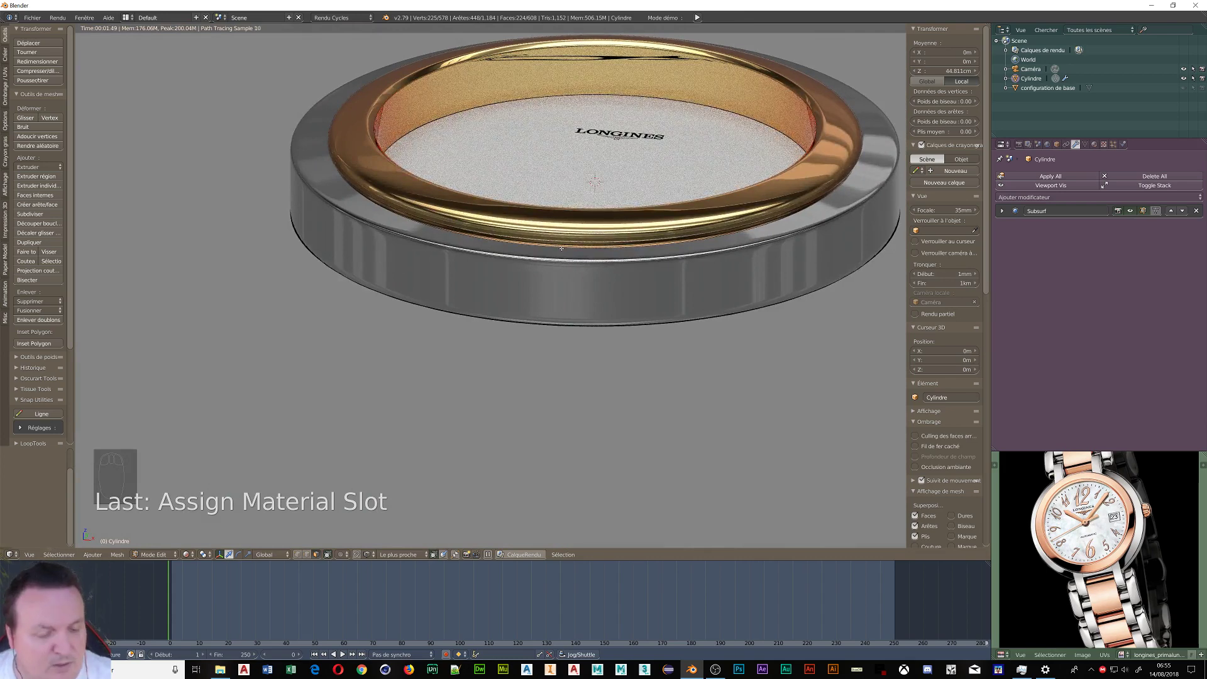
key("shift+z")
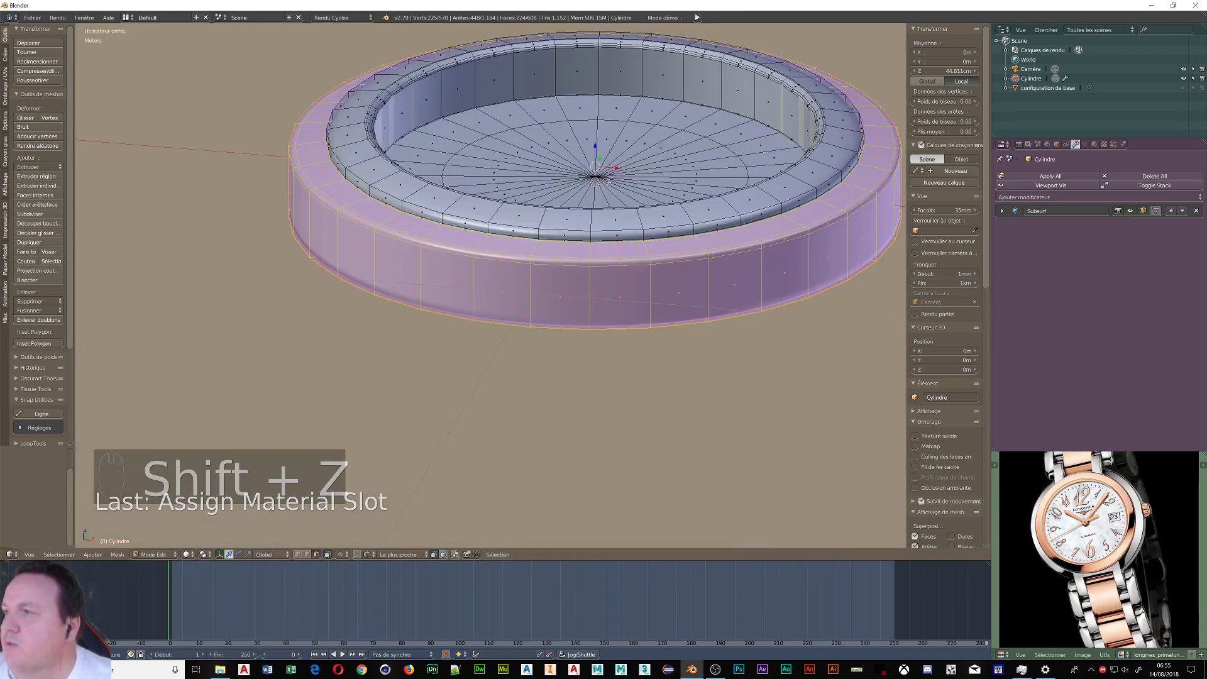
- Display the watch case in wireframe shading and leave edit mode for object mode
middle_click_drag(502, 213, 503, 315)
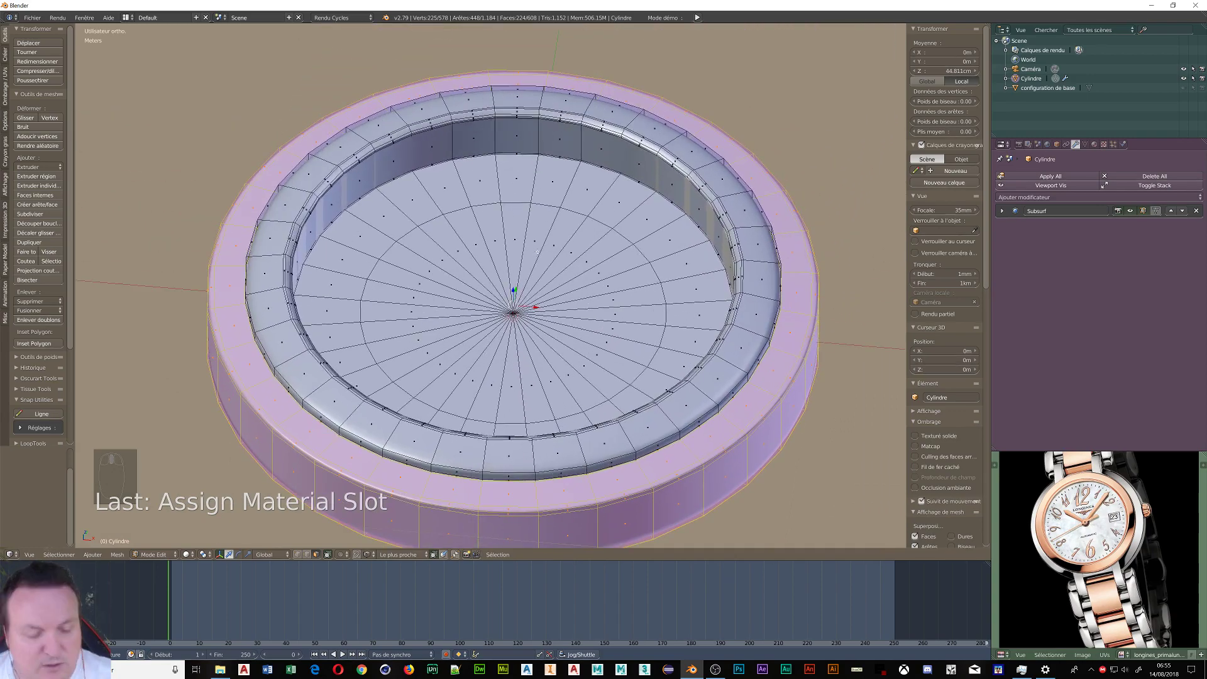
key("z")
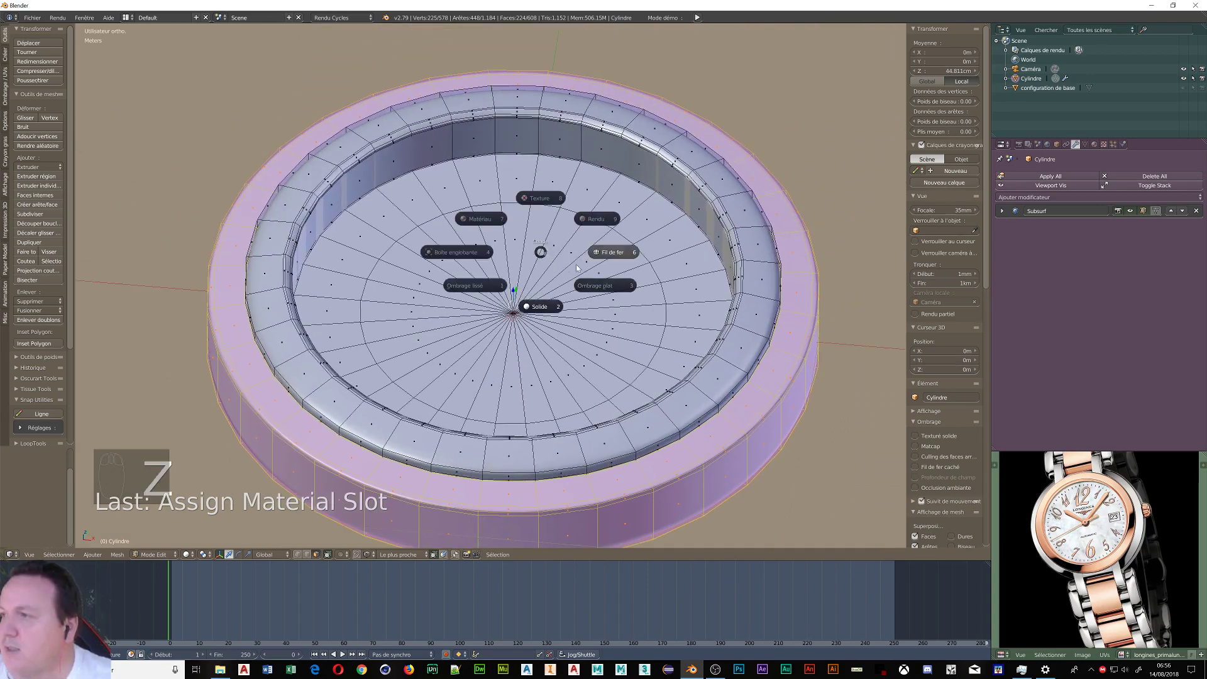
left_click(615, 252)
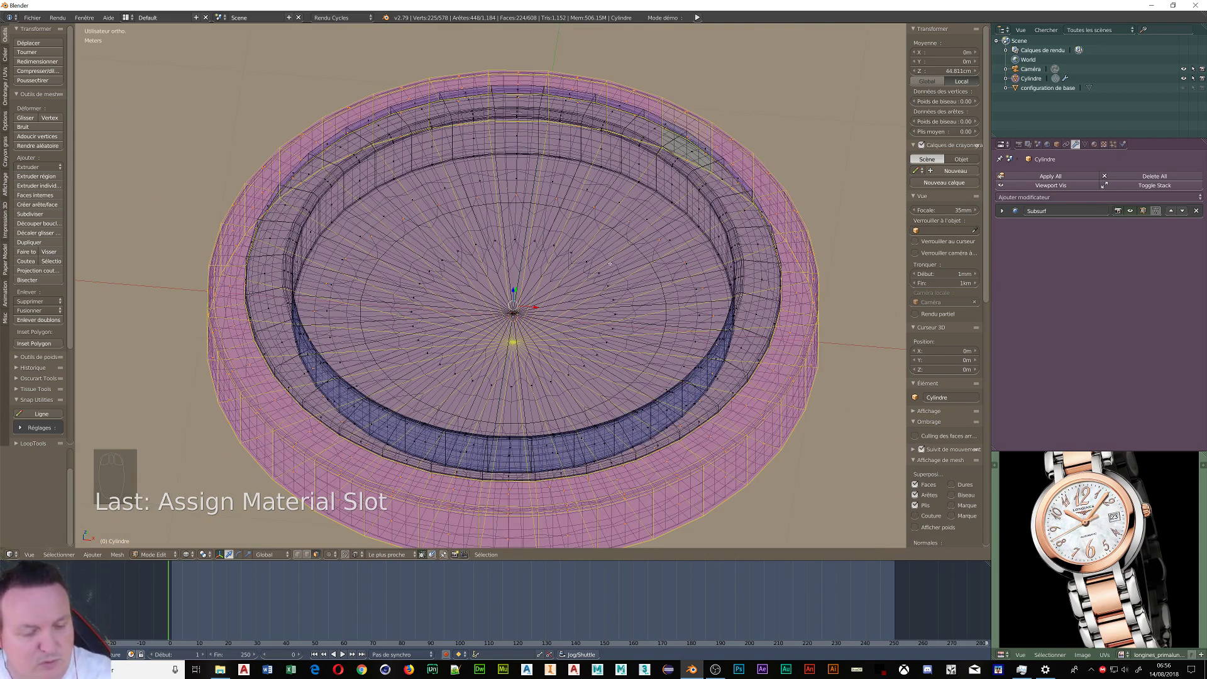
key("ctrl+Tab")
left_click(541, 267)
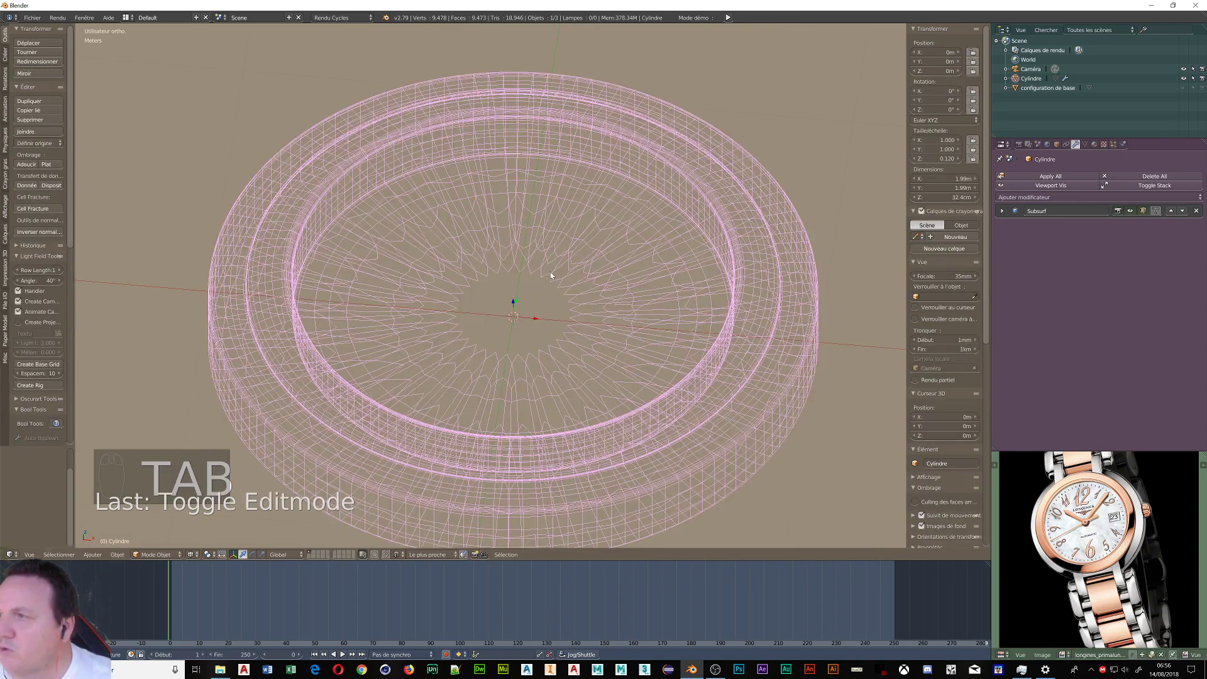
- Add a text object at the center of the watch, seen from the top view
key("KP_7")
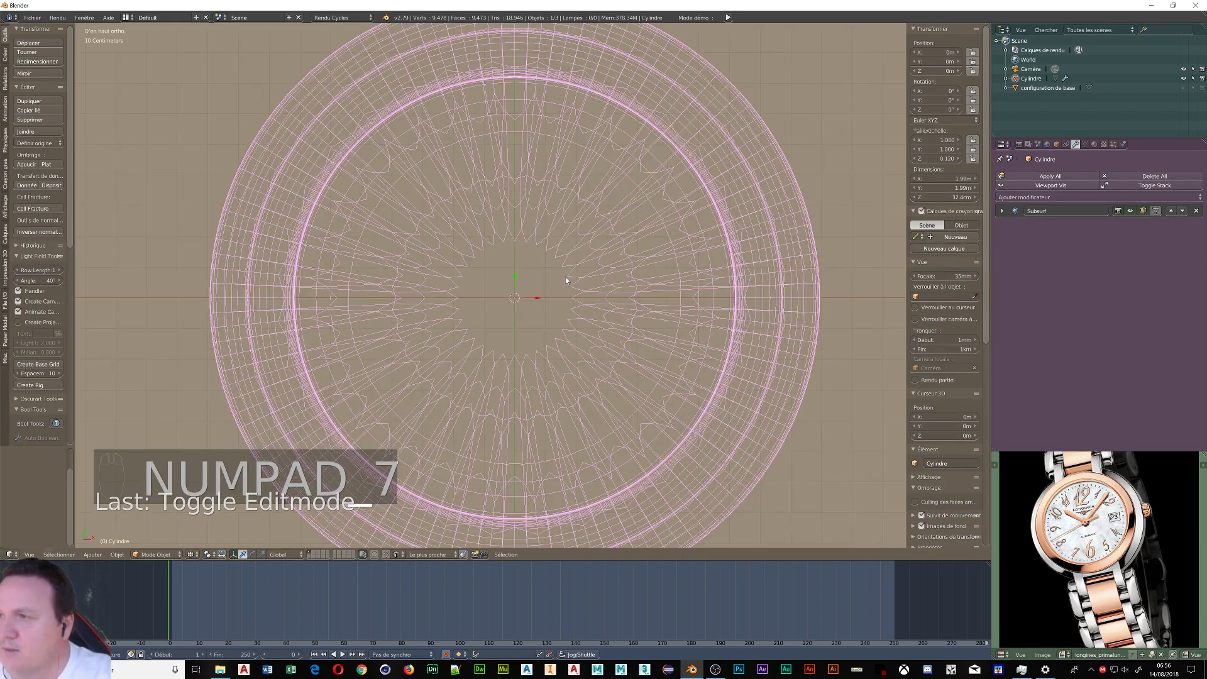
key("shift+a")
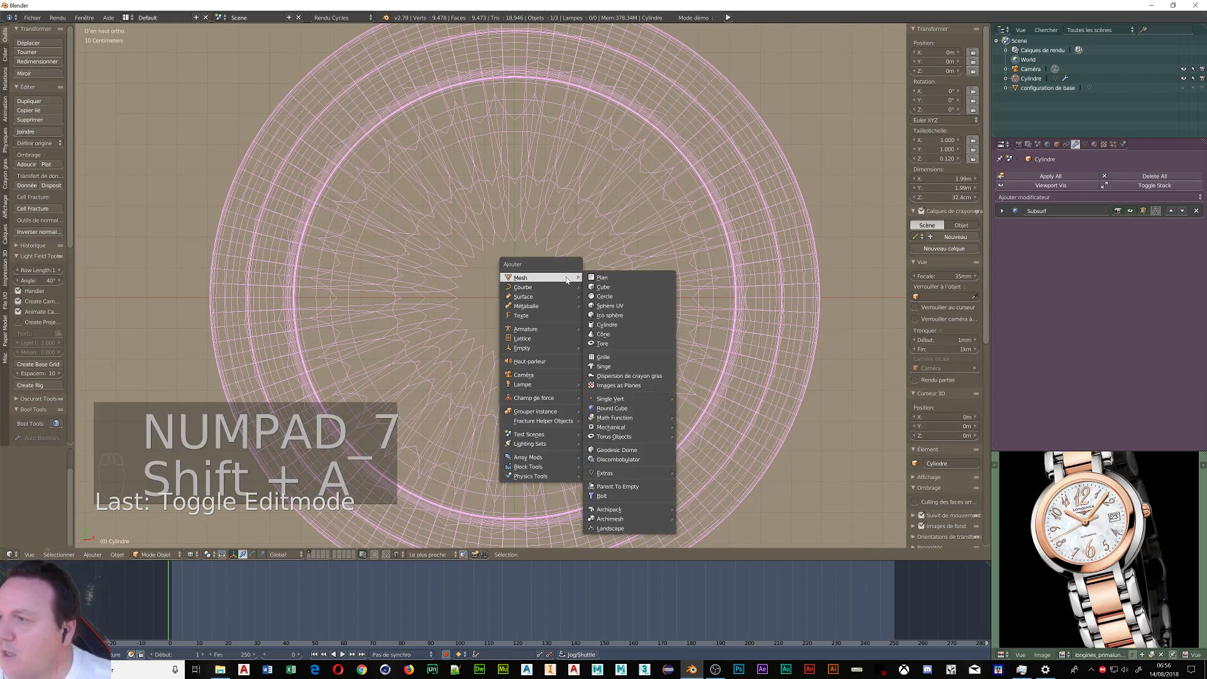
left_click(542, 315)
scroll(542, 316, "down", 2)
scroll(543, 319, "down", 5)
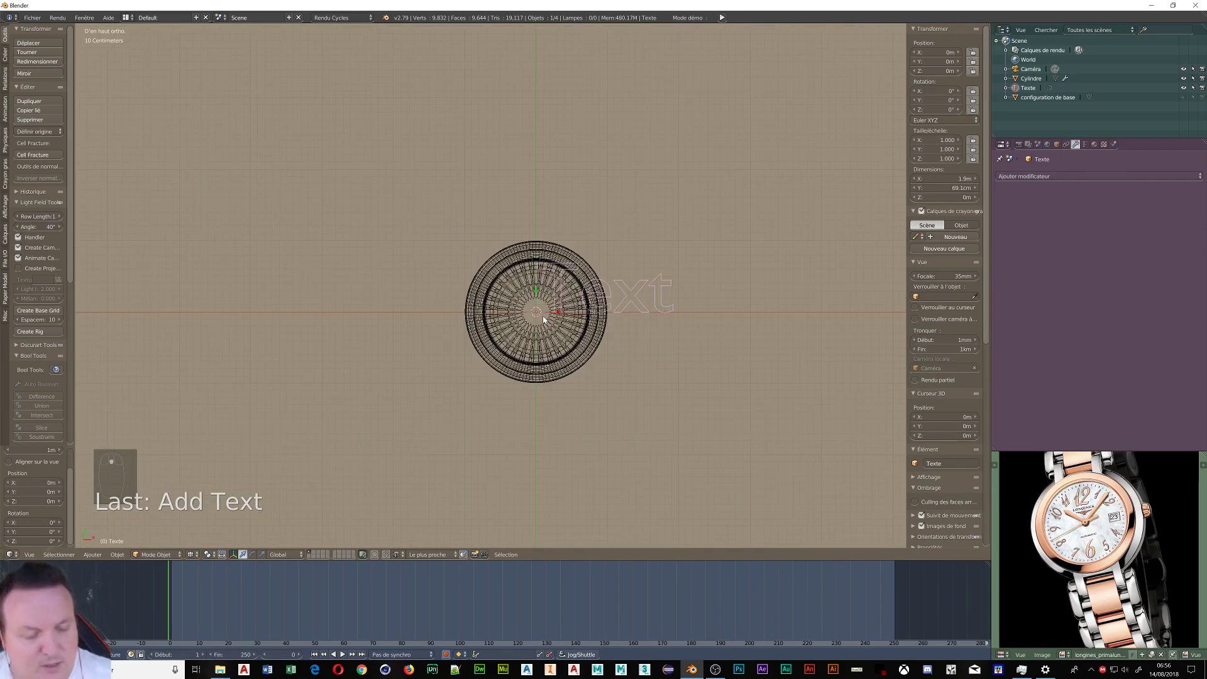
- Open the new text object for editing and delete its default text
key("Tab")
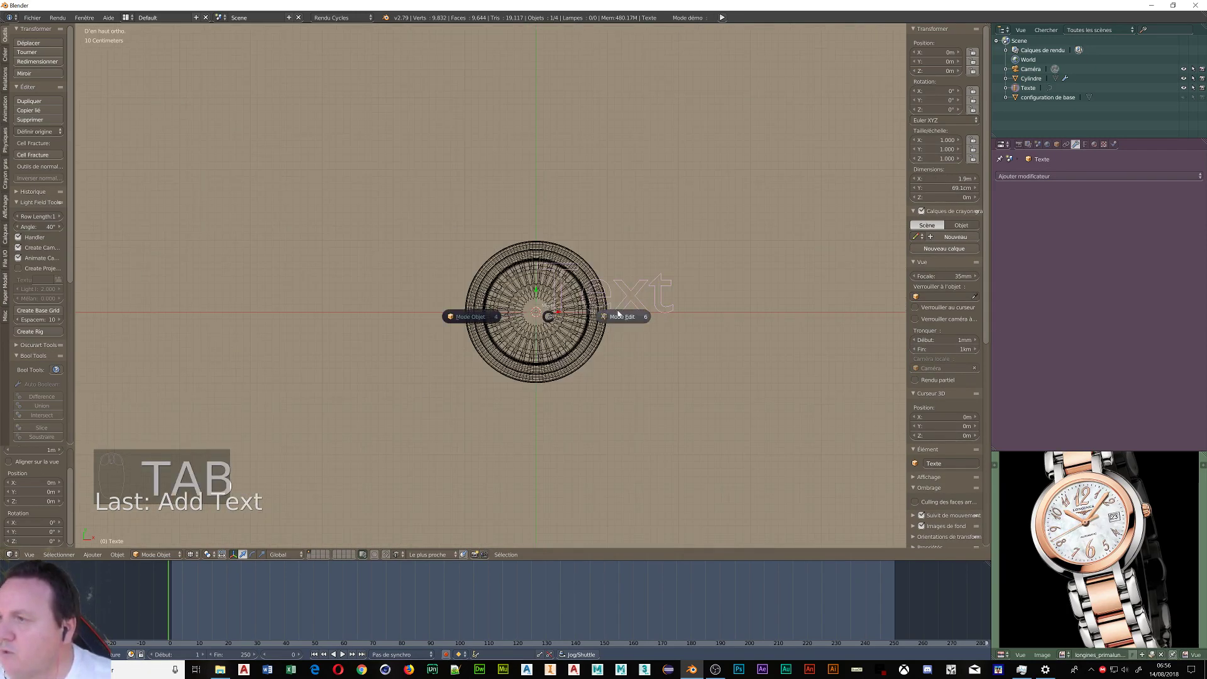
left_click(618, 315)
key("BackSpace")
key("BackSpace")
key("BackSpace")
key("BackSpace")
key("BackSpace")
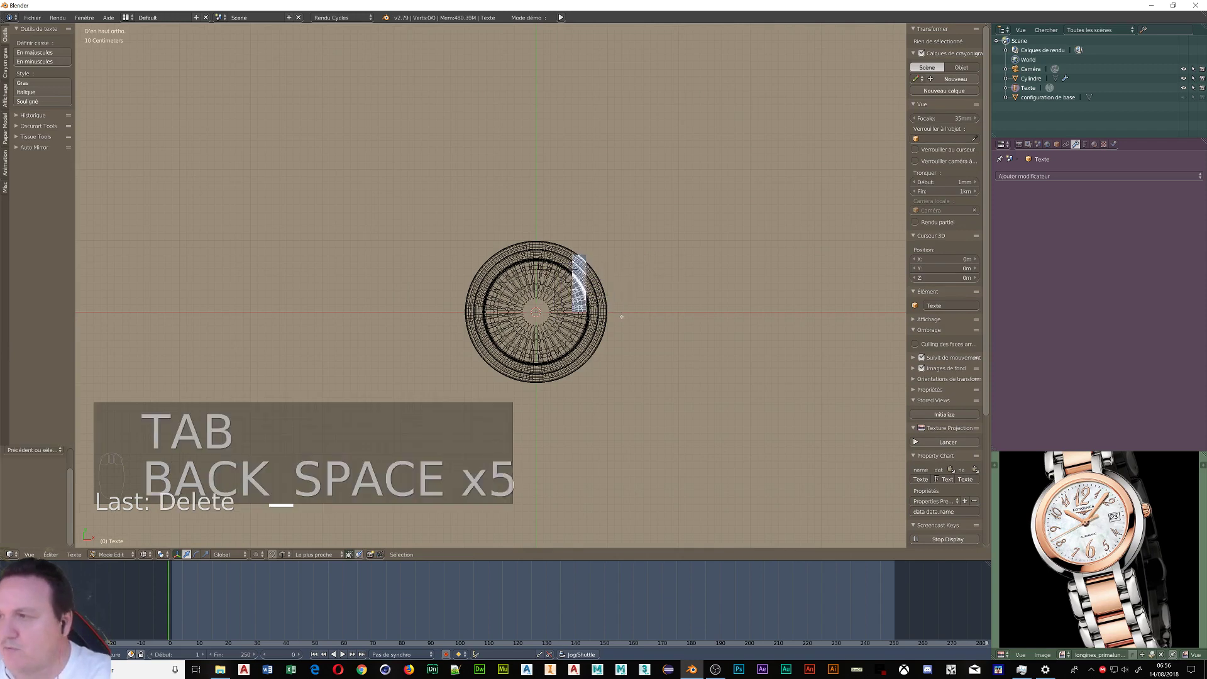
key("BackSpace")
key("BackSpace")
key("BackSpace")
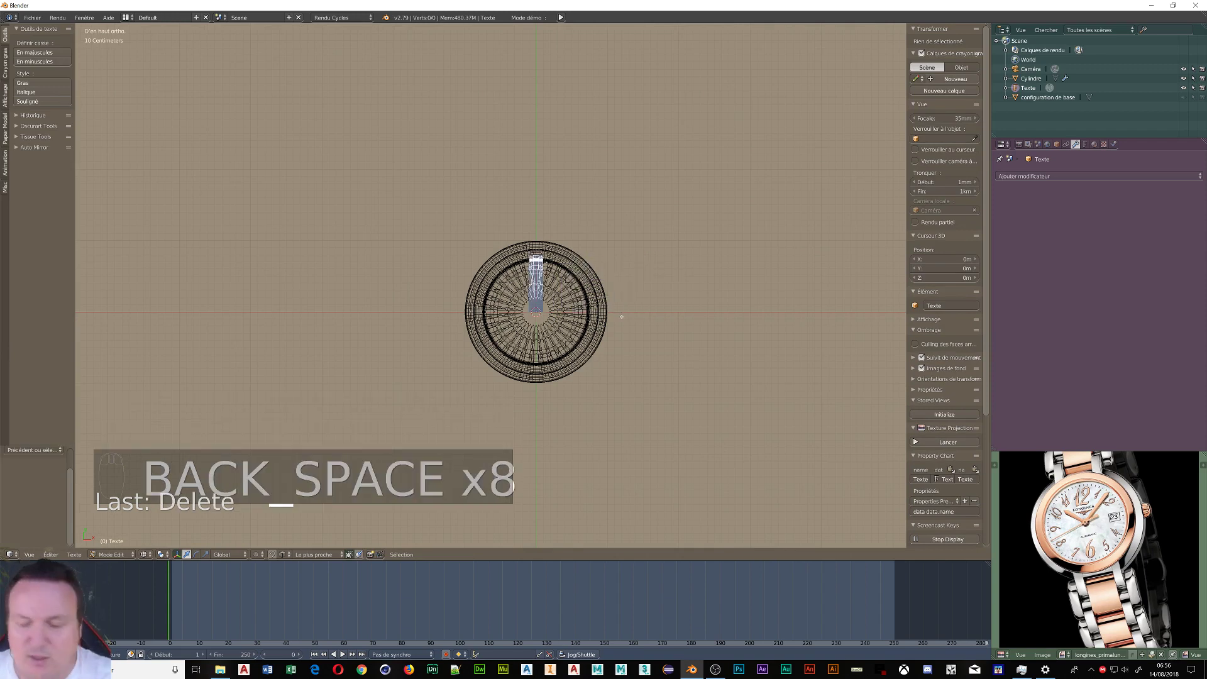
- Enter the Roman numerals I through XII in a single row in the text object, with four spaces between them
key("Num_Lock")
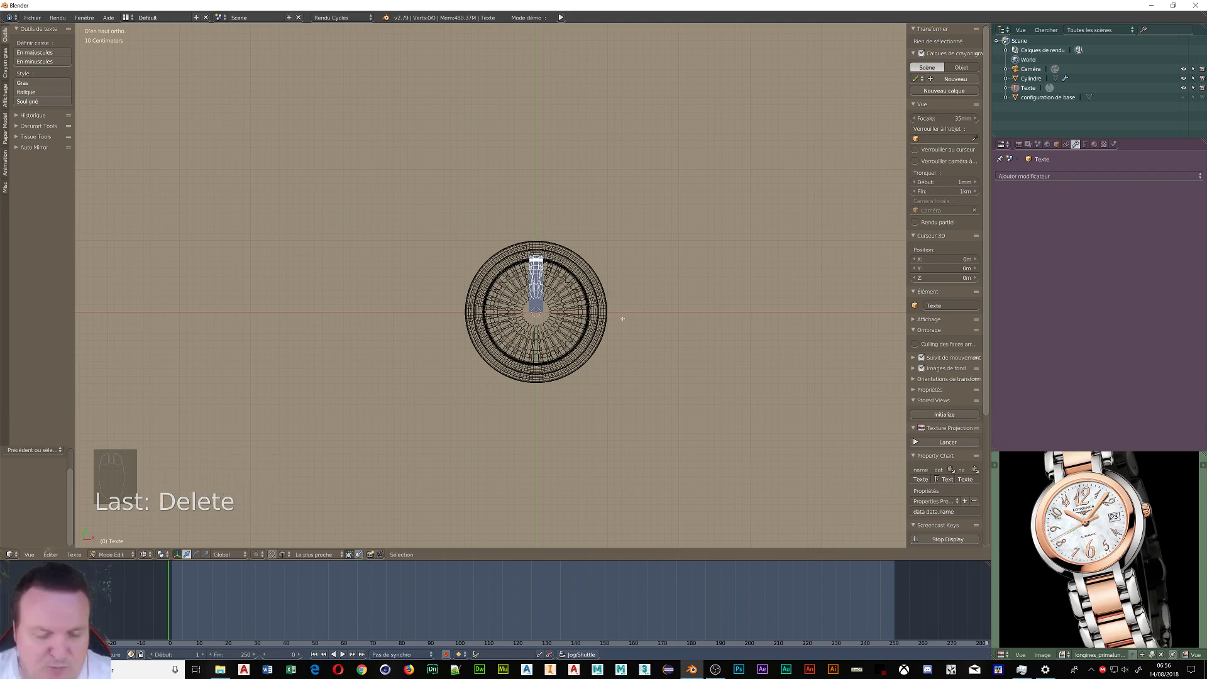
type("1")
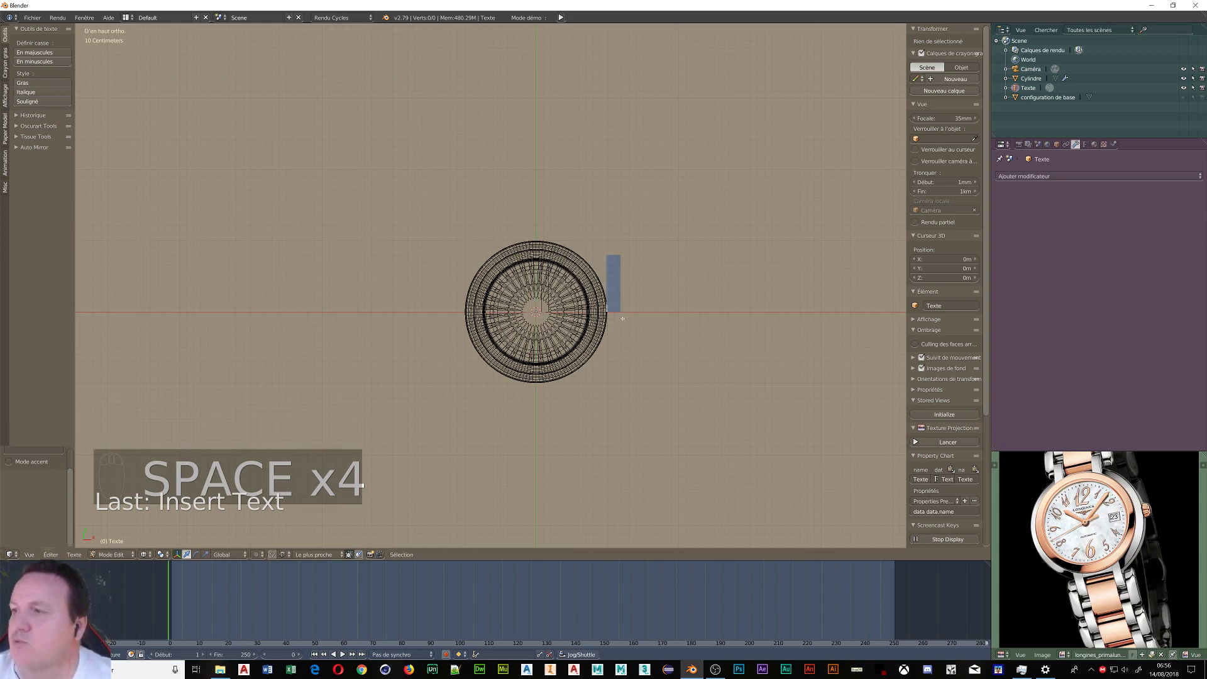
type("    III")
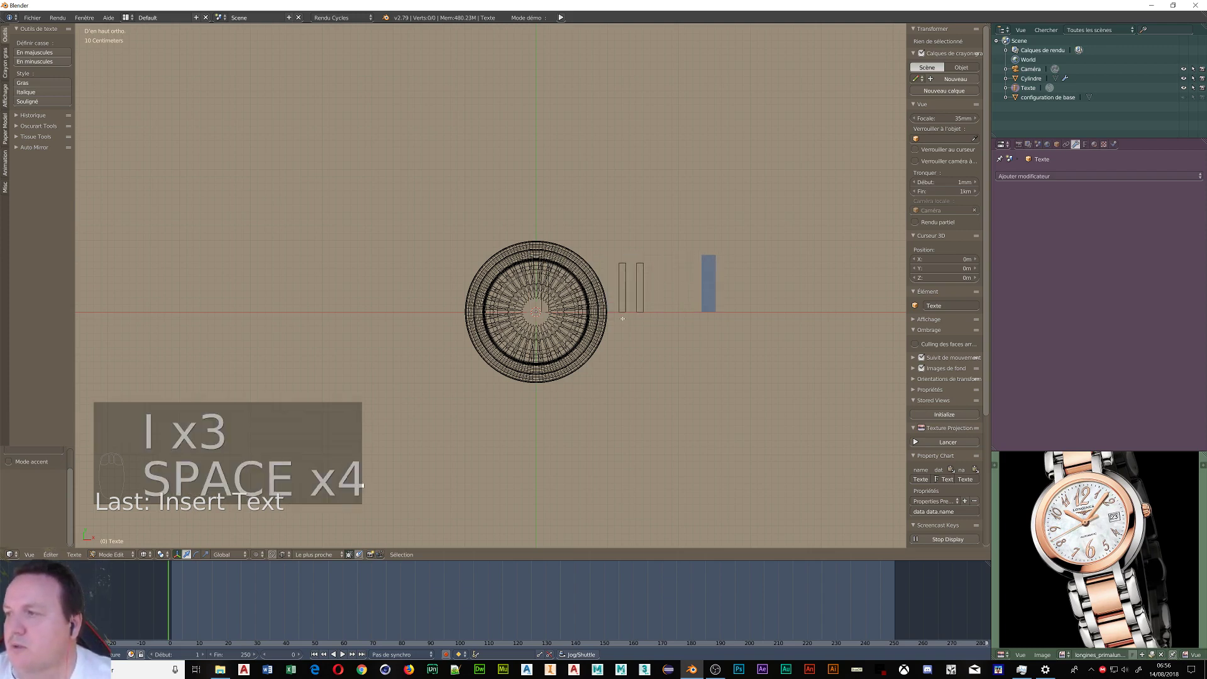
type("III")
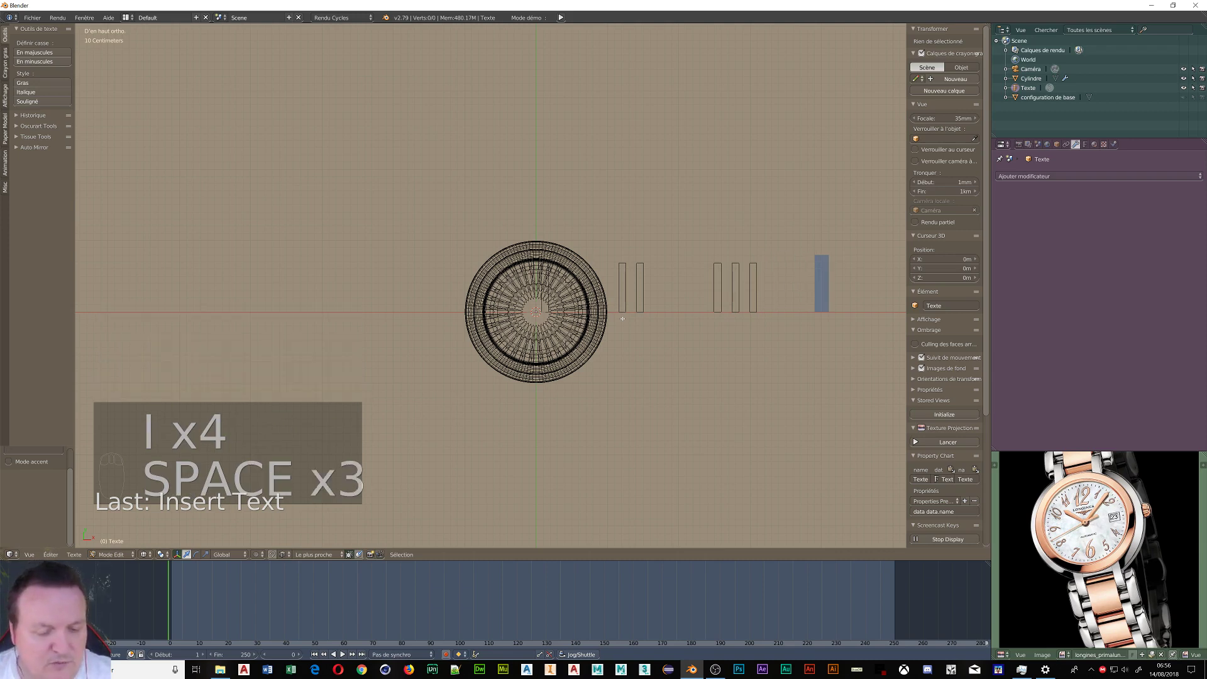
type("   IV    ")
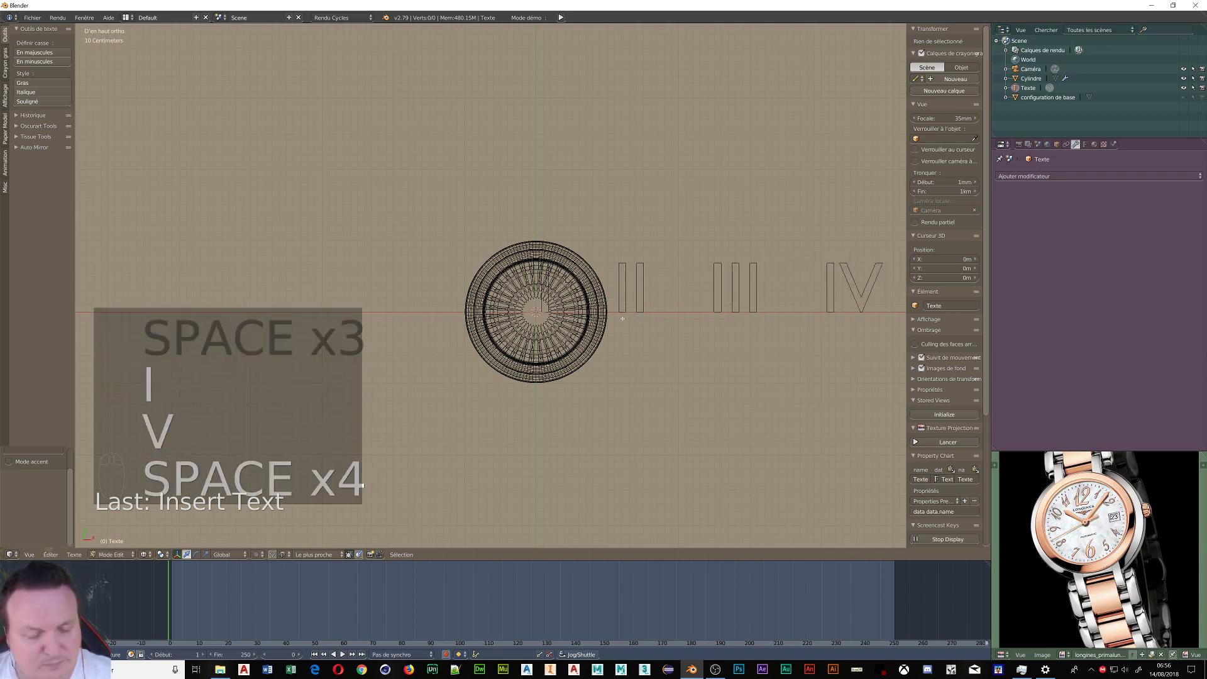
type("V    VI ")
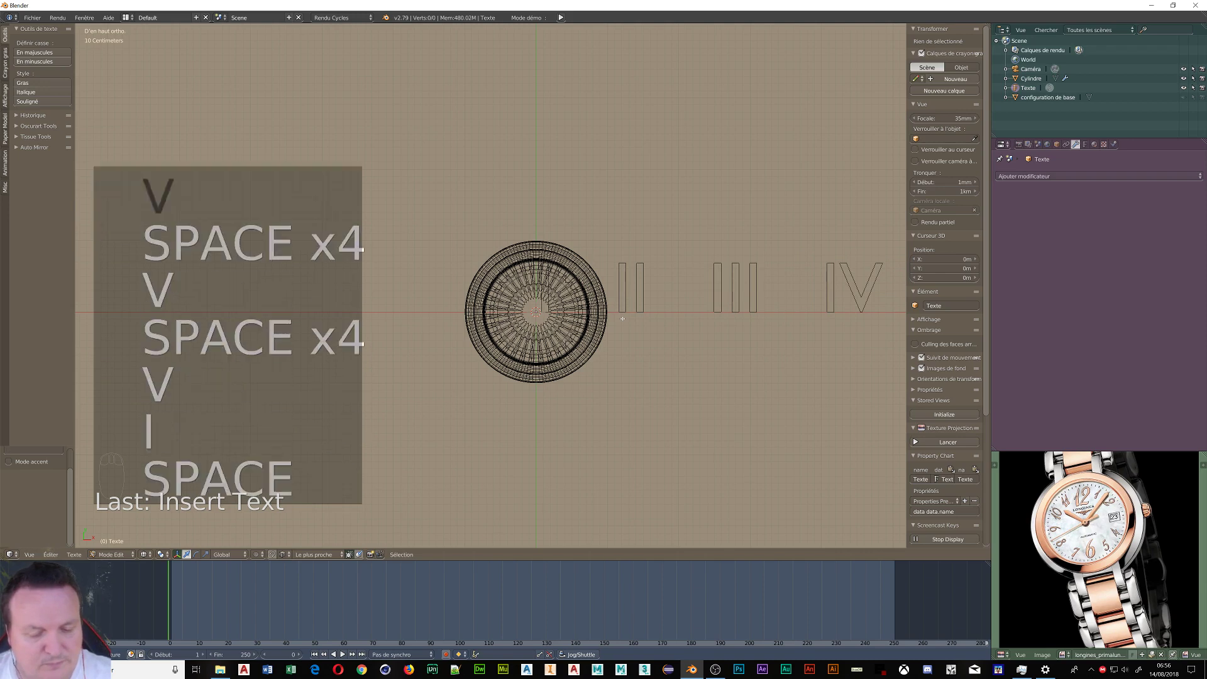
type("   V")
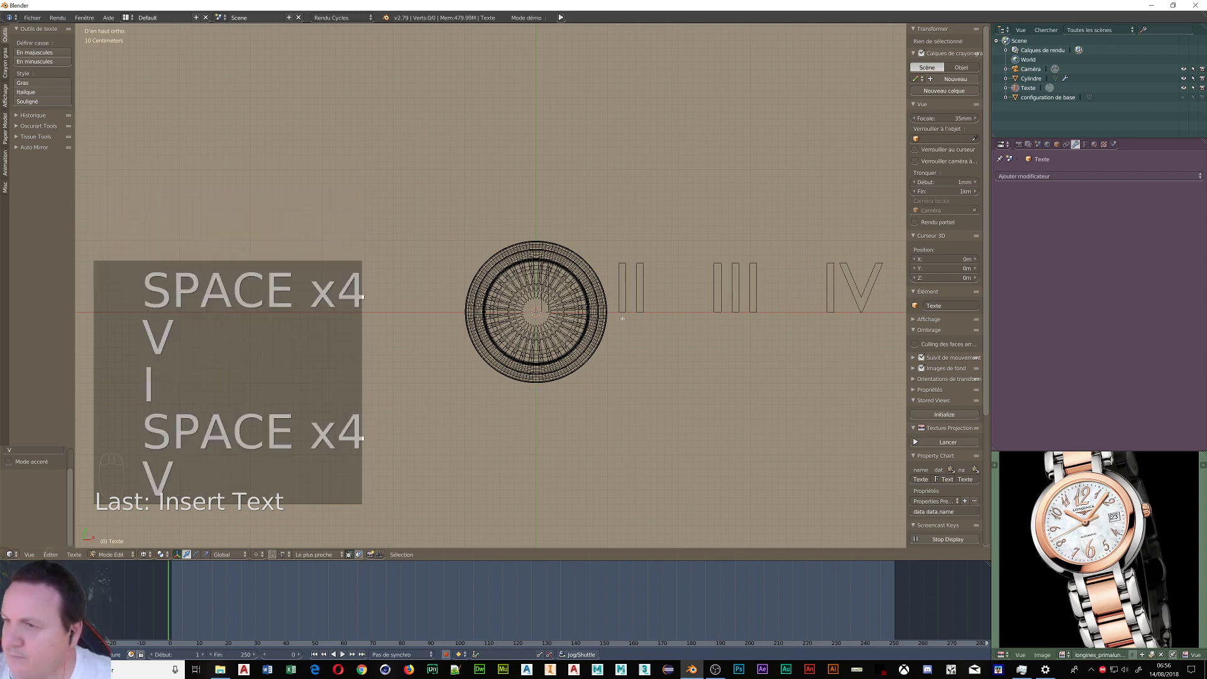
type("III ")
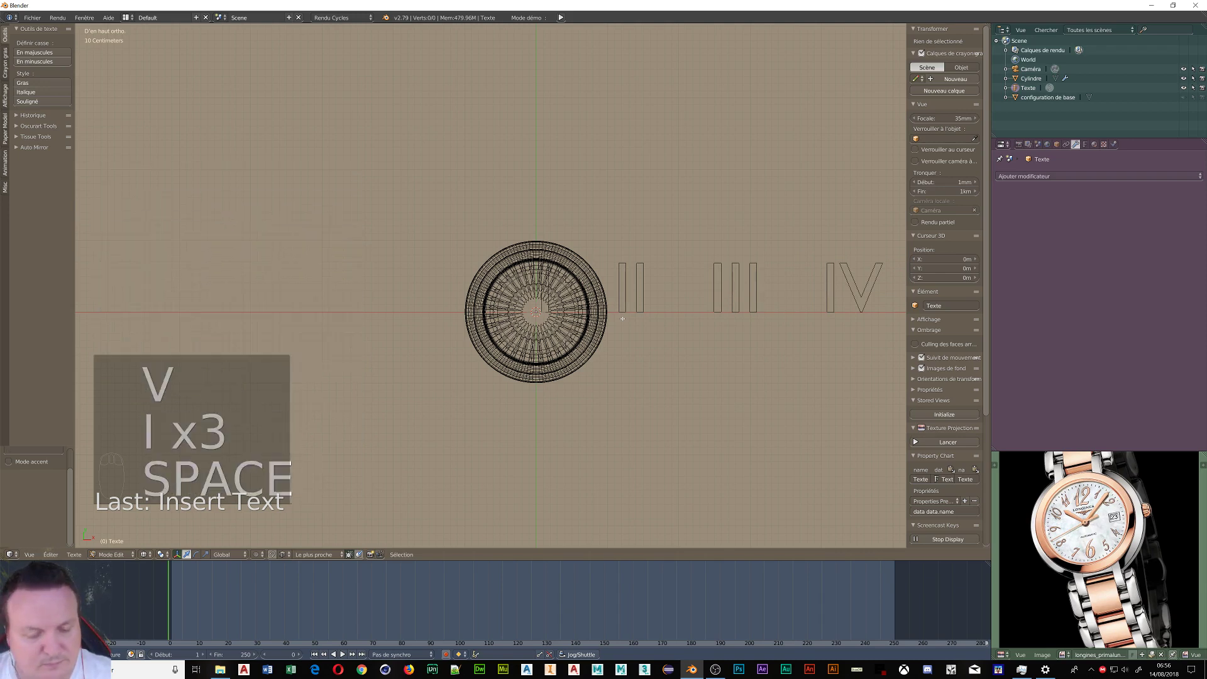
type("   VIIII")
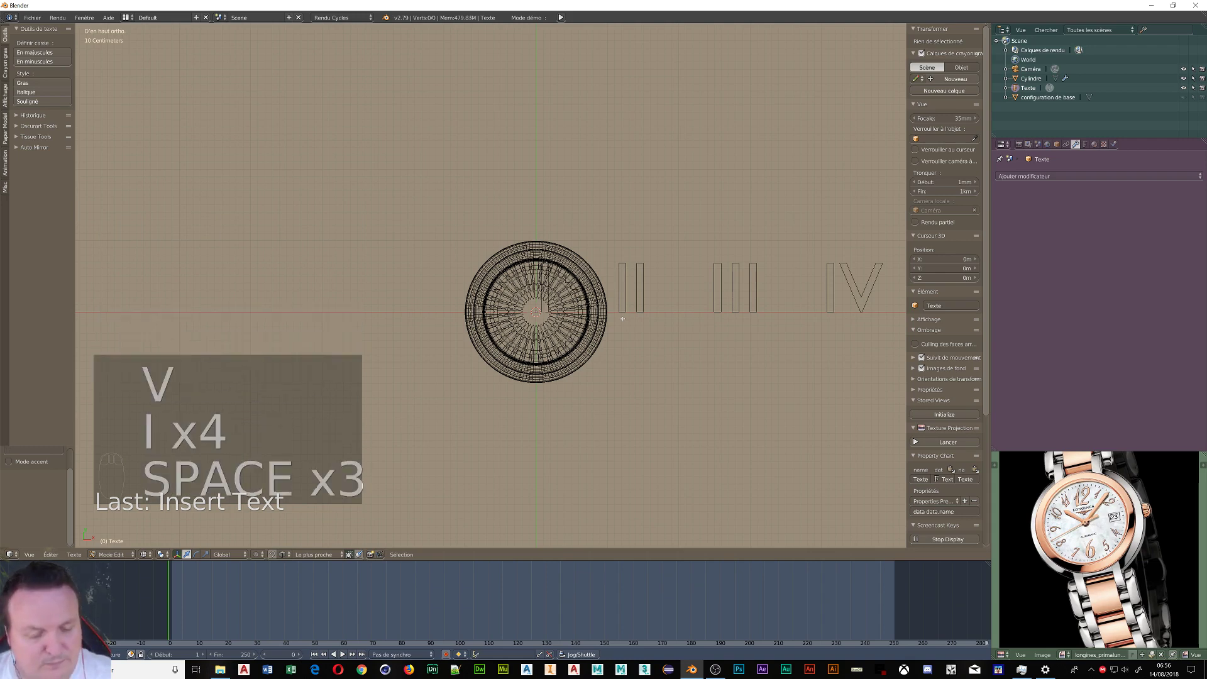
type("    IX    ")
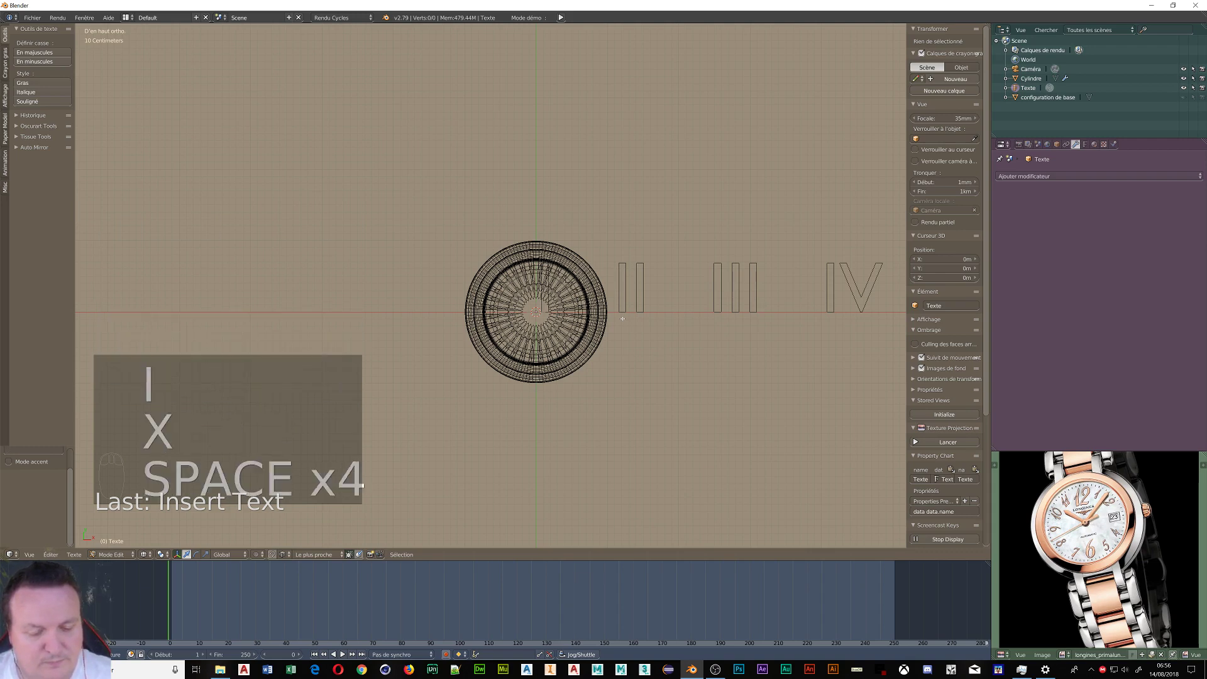
type("X    ")
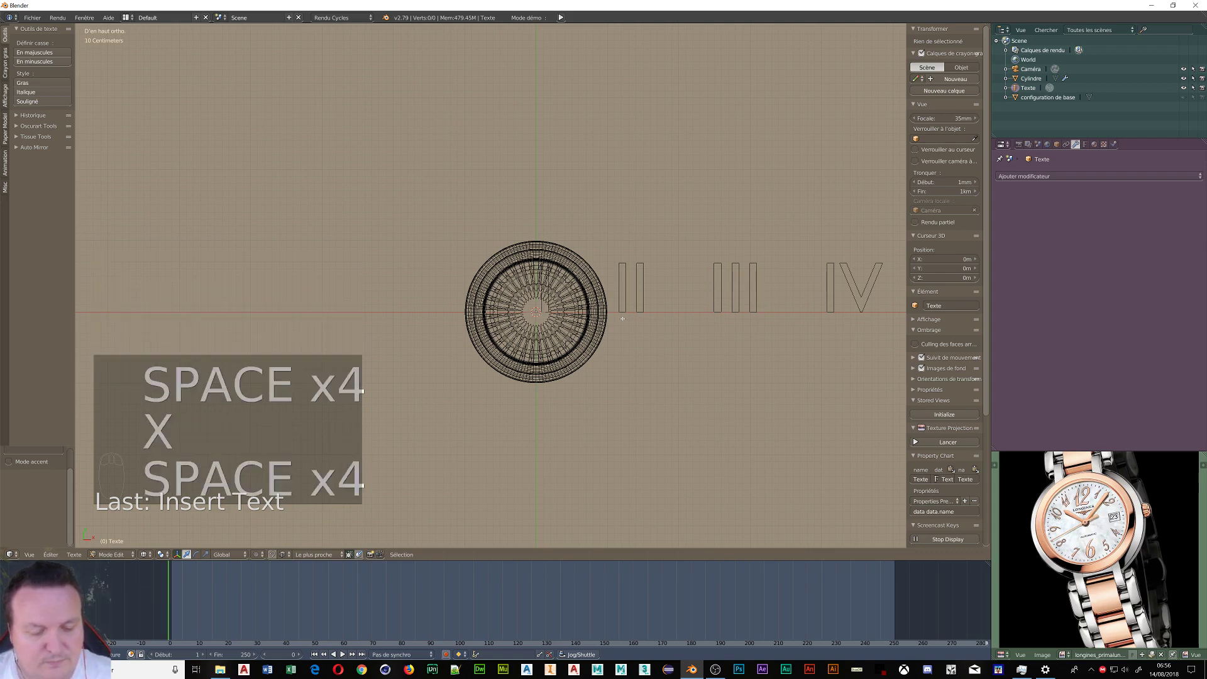
type("XI    X")
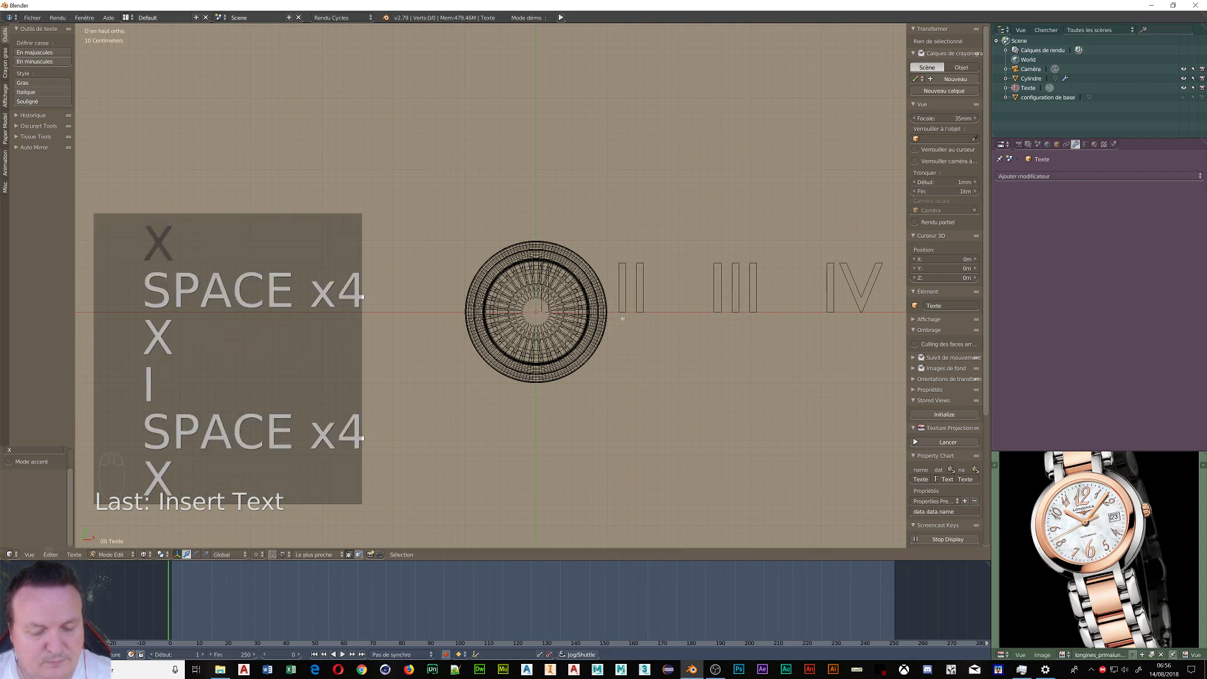
type("II")
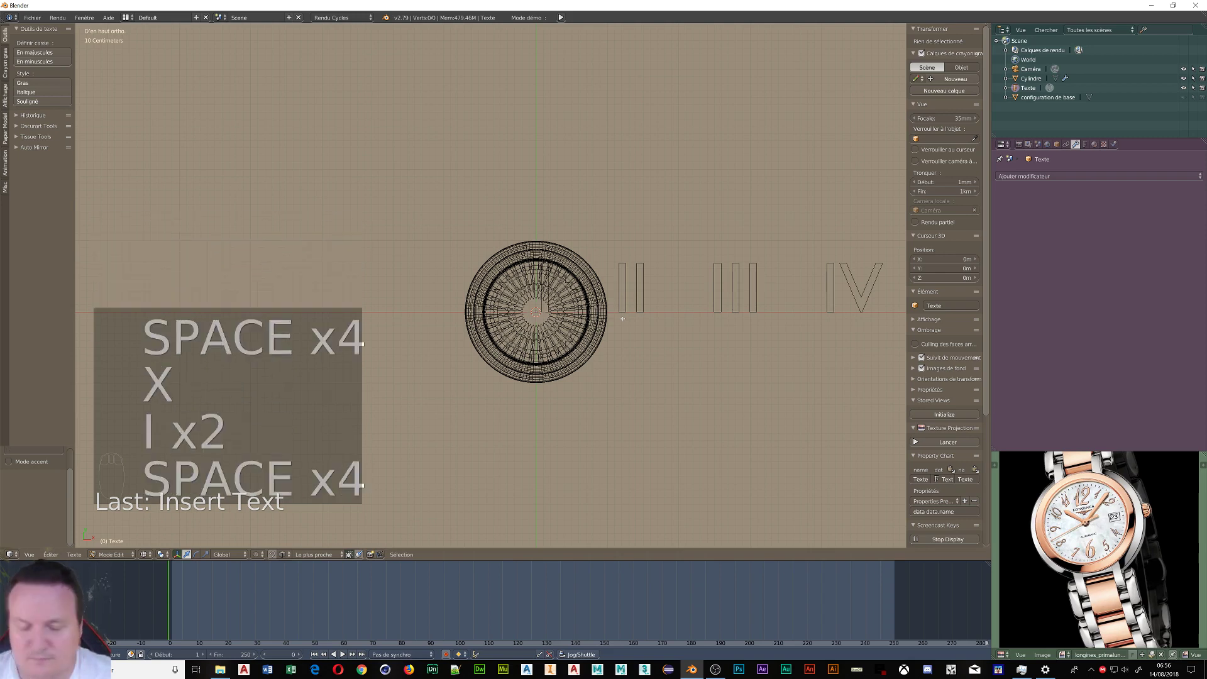
- Finish editing the numeral text by returning to object mode, and inspect the row of numerals beside the watch case
scroll(712, 265, "down", 8)
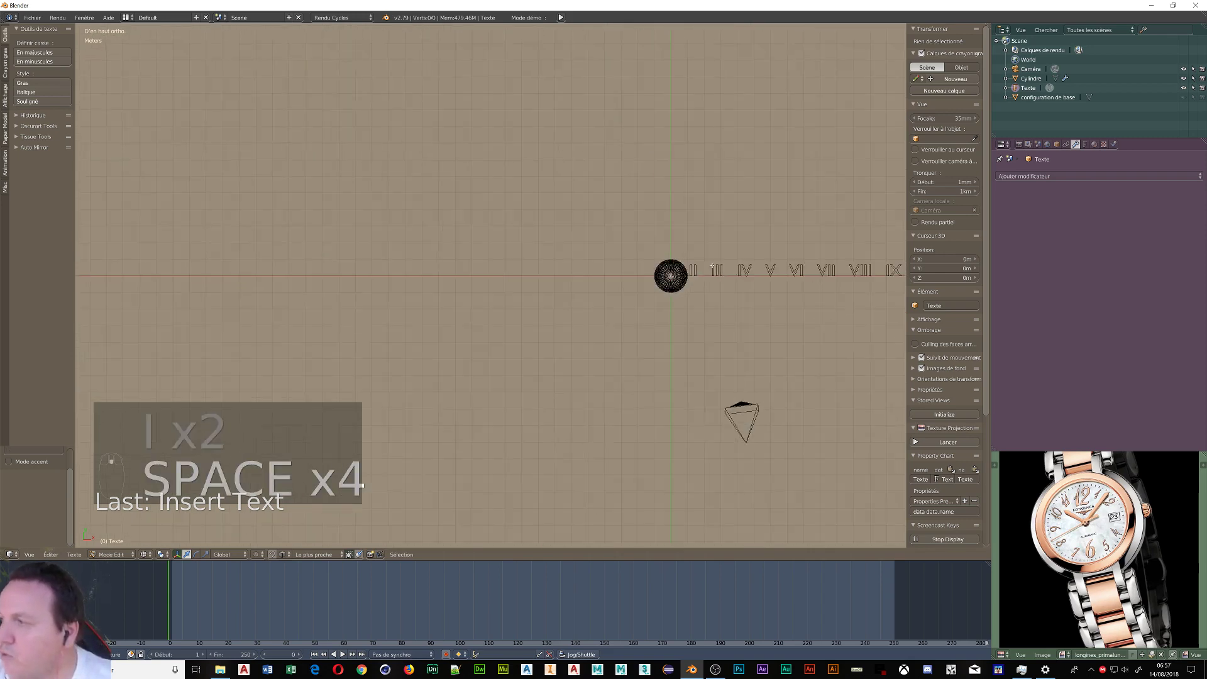
scroll(860, 303, "down", 3)
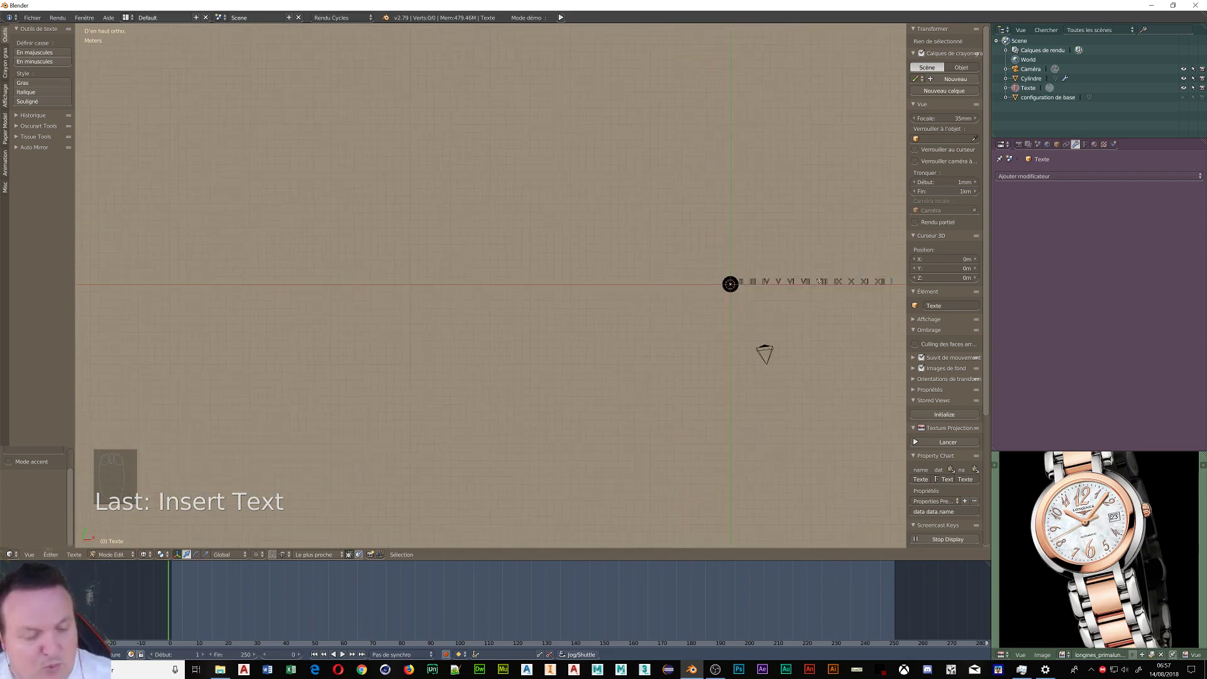
key("Tab")
left_click(730, 267)
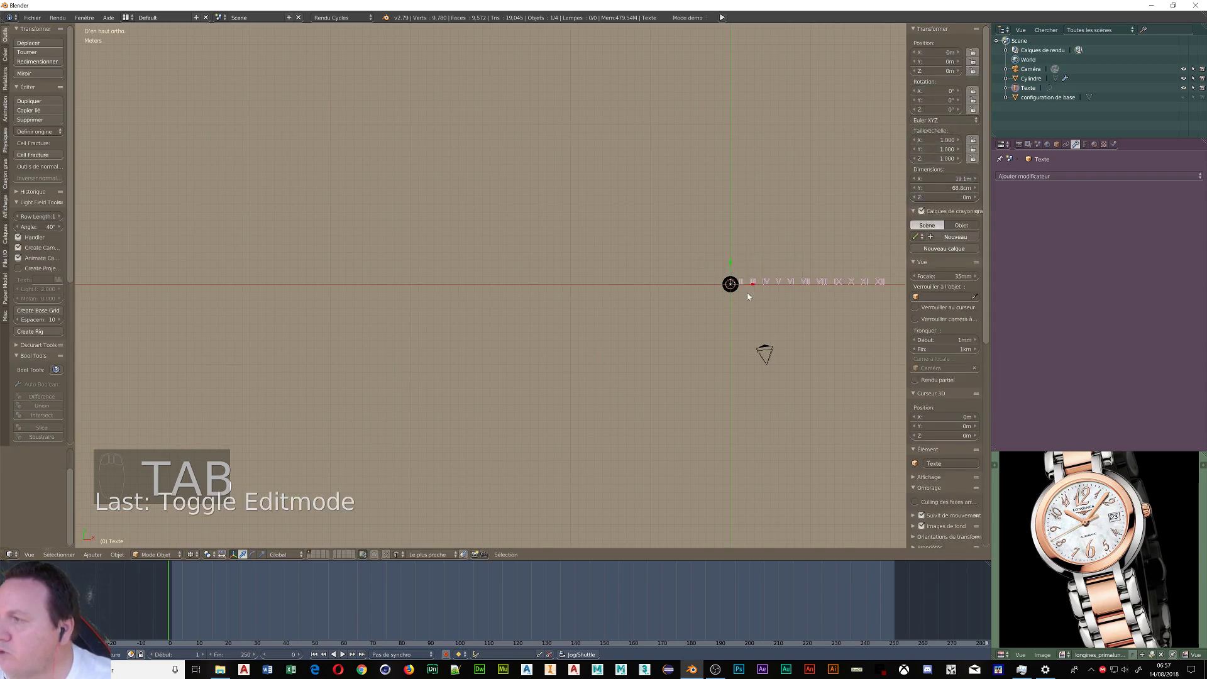
scroll(747, 292, "up", 7)
middle_click_drag(764, 290, 337, 271, "shift")
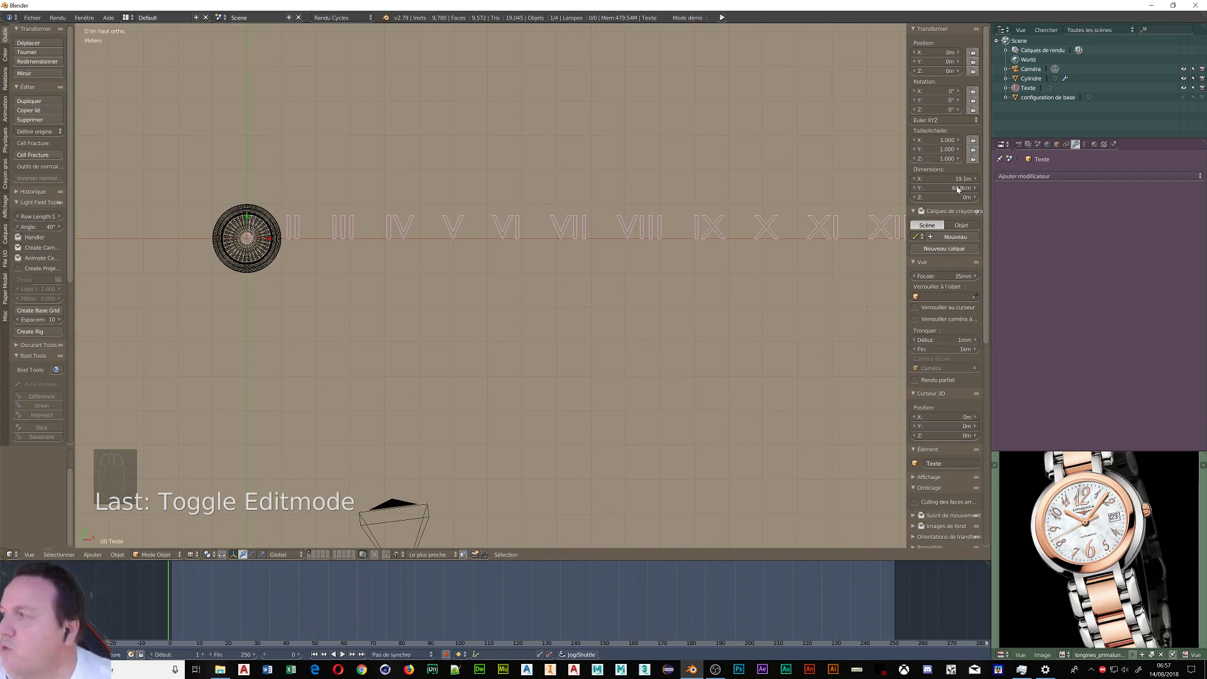
- Add a Curve (Courbe) modifier to the Roman numeral text
left_click(1060, 175)
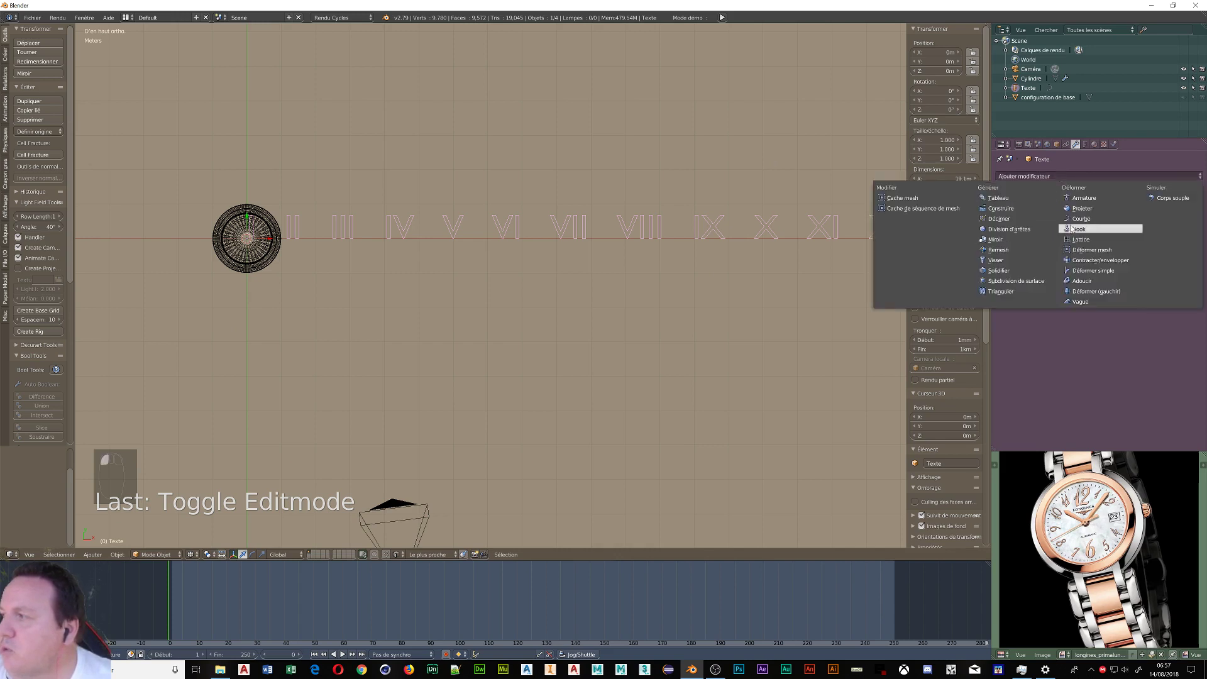
left_click(1072, 219)
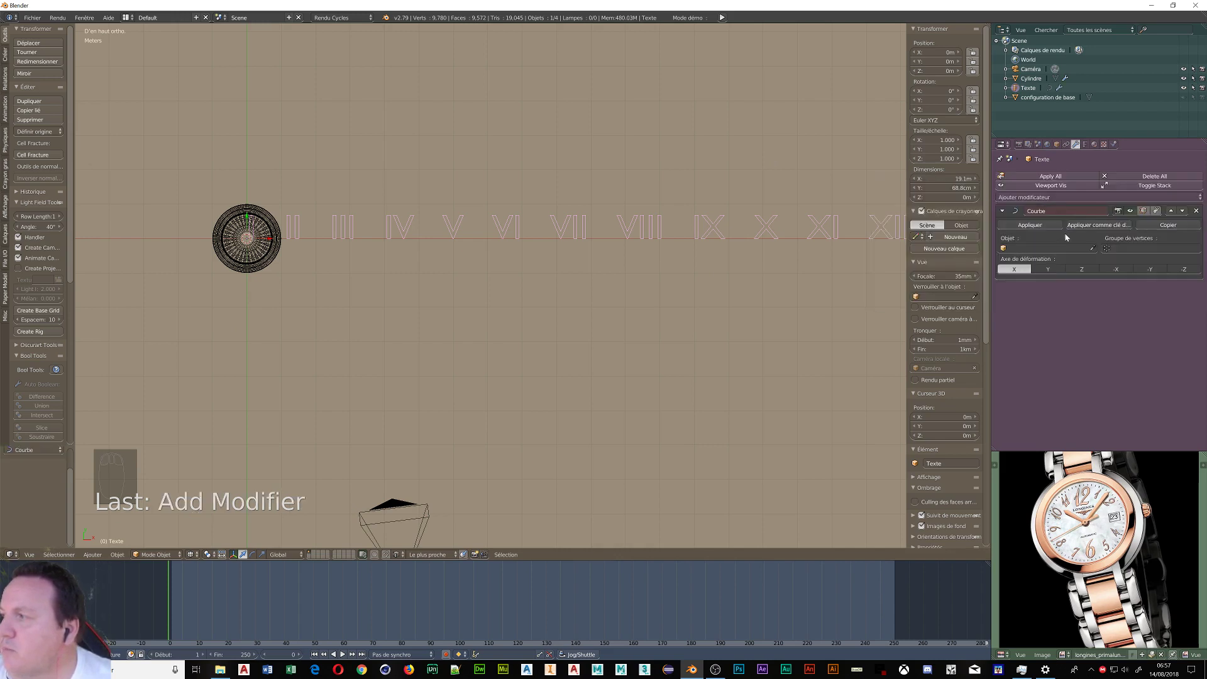
left_click(1025, 249)
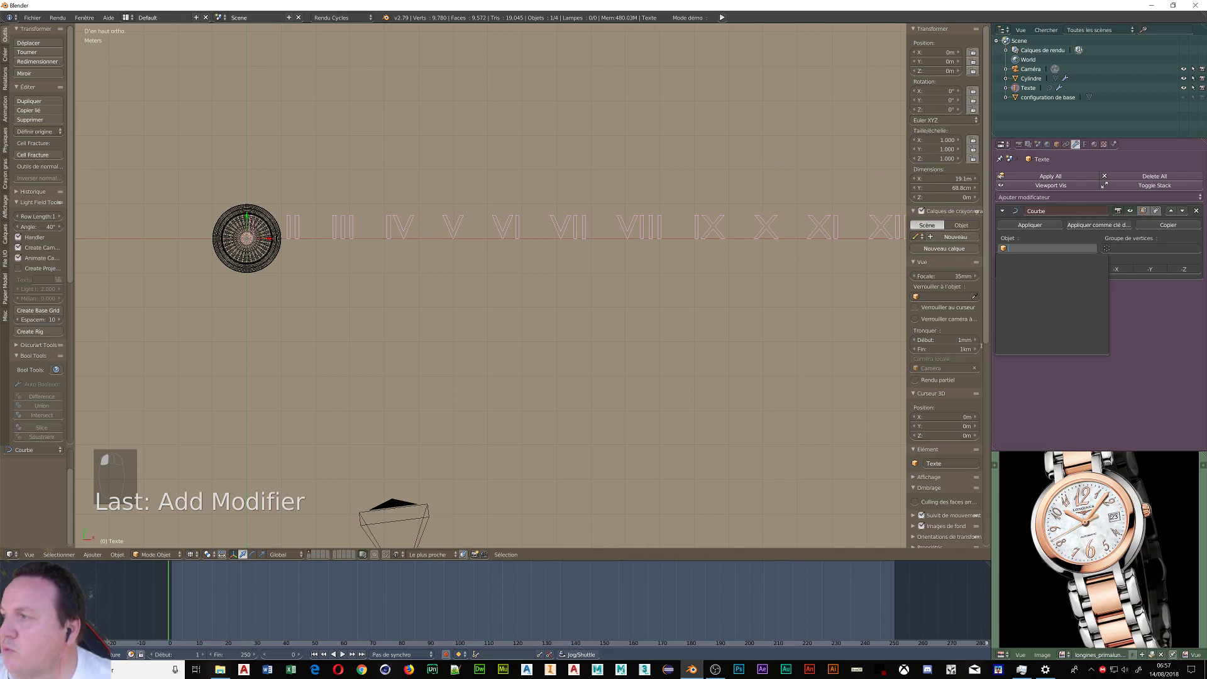
left_click(1048, 385)
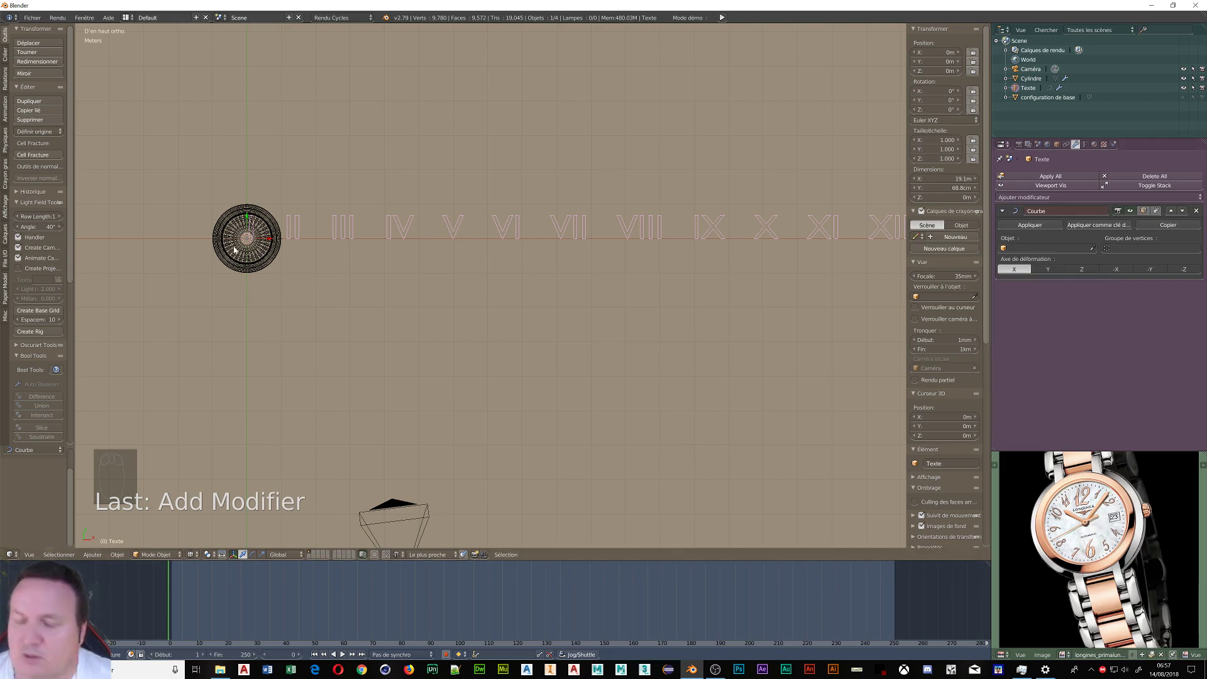
- Add a Bézier circle at the centre of the watch case and scale it uniformly to about 0.541
key("shift+a")
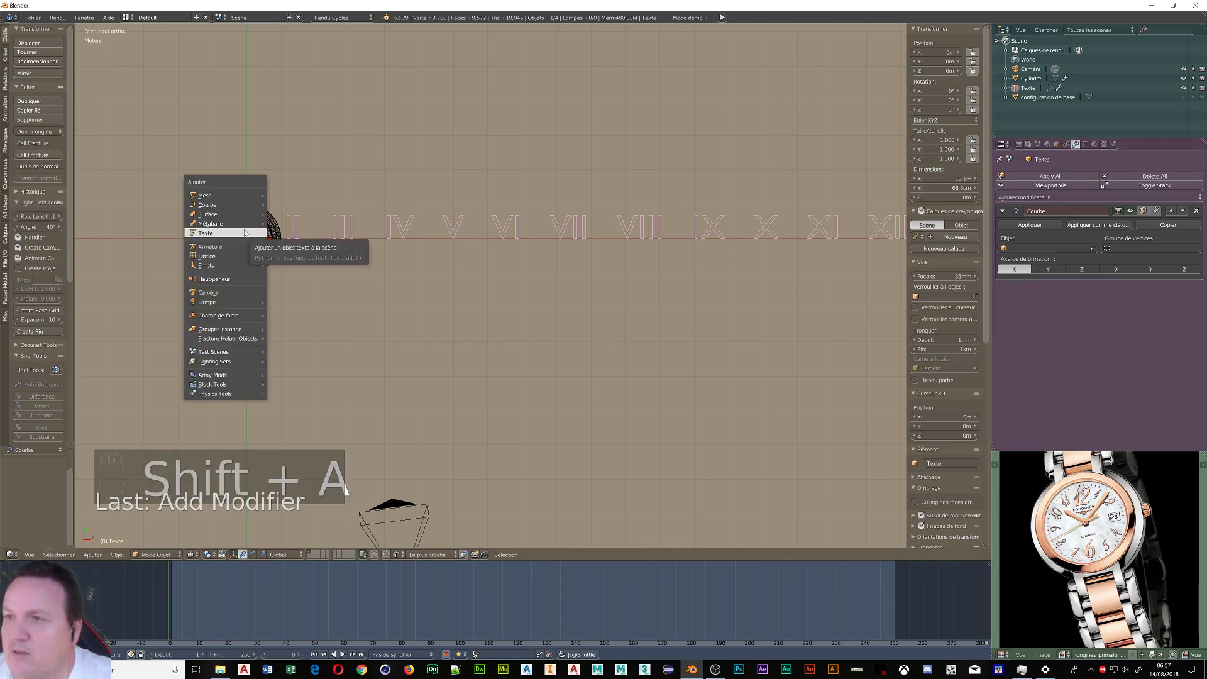
mouse_move(209, 205)
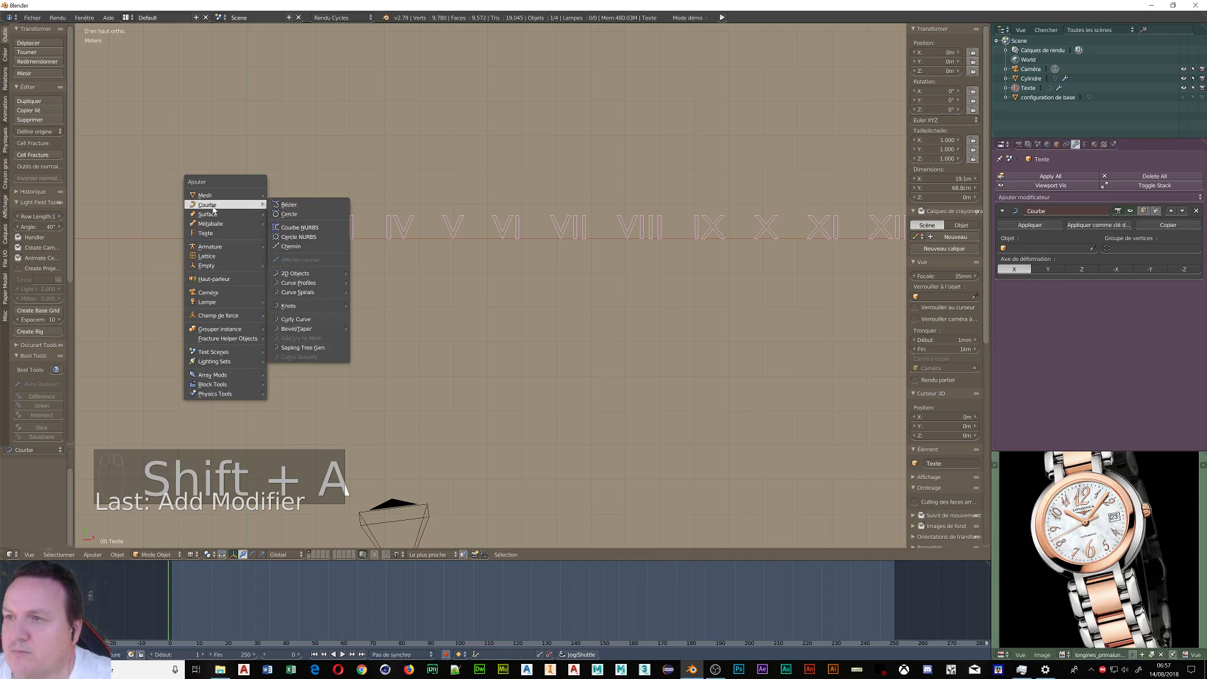
left_click(295, 215)
scroll(249, 245, "up", 7)
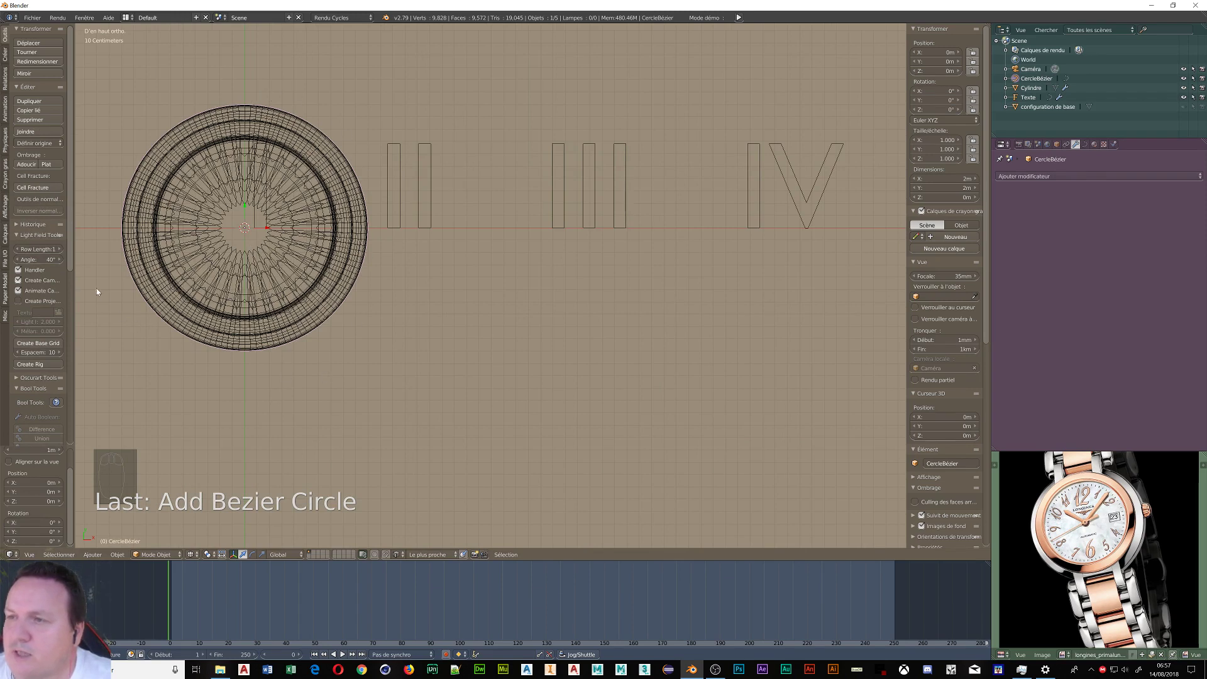
key("s")
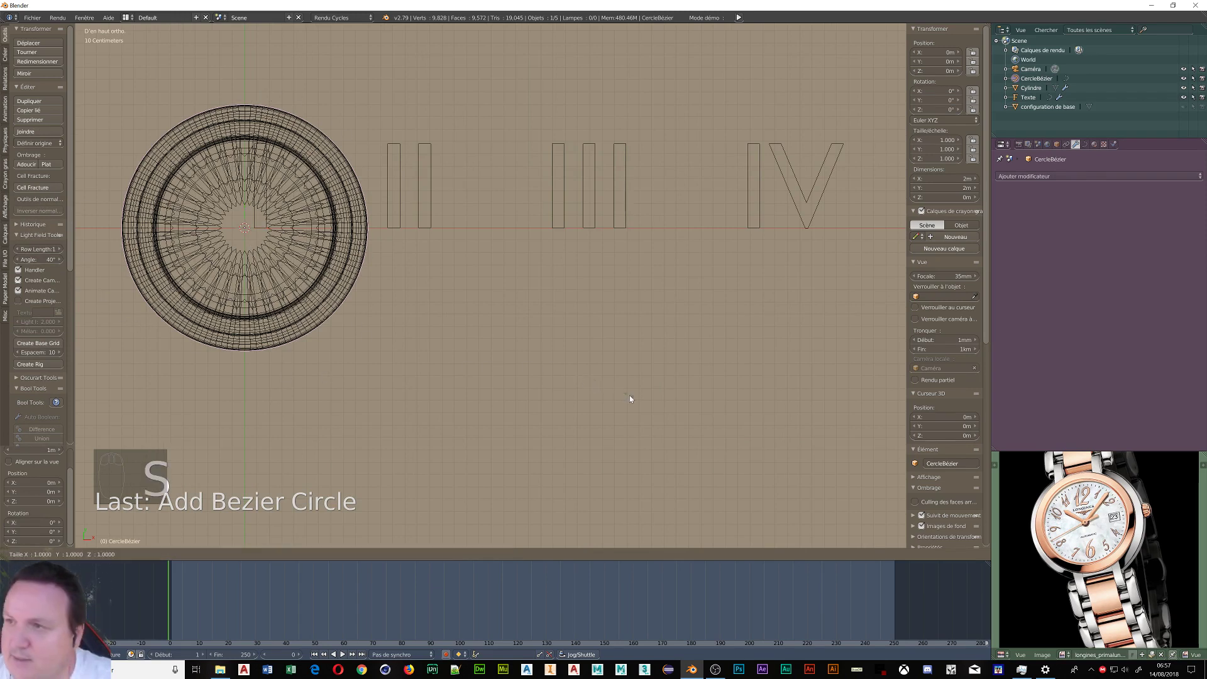
left_click(440, 342)
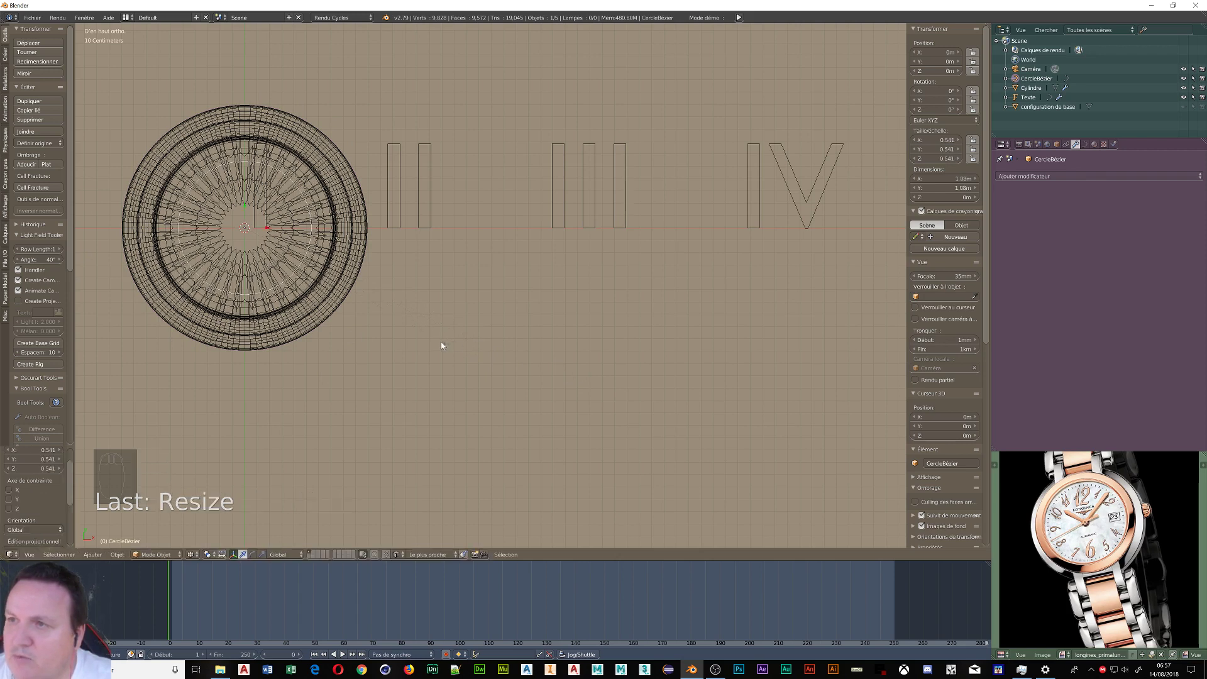
- Select the numeral text and set CercleBézier as the object of its Curve modifier
right_click(761, 190)
left_click(1025, 249)
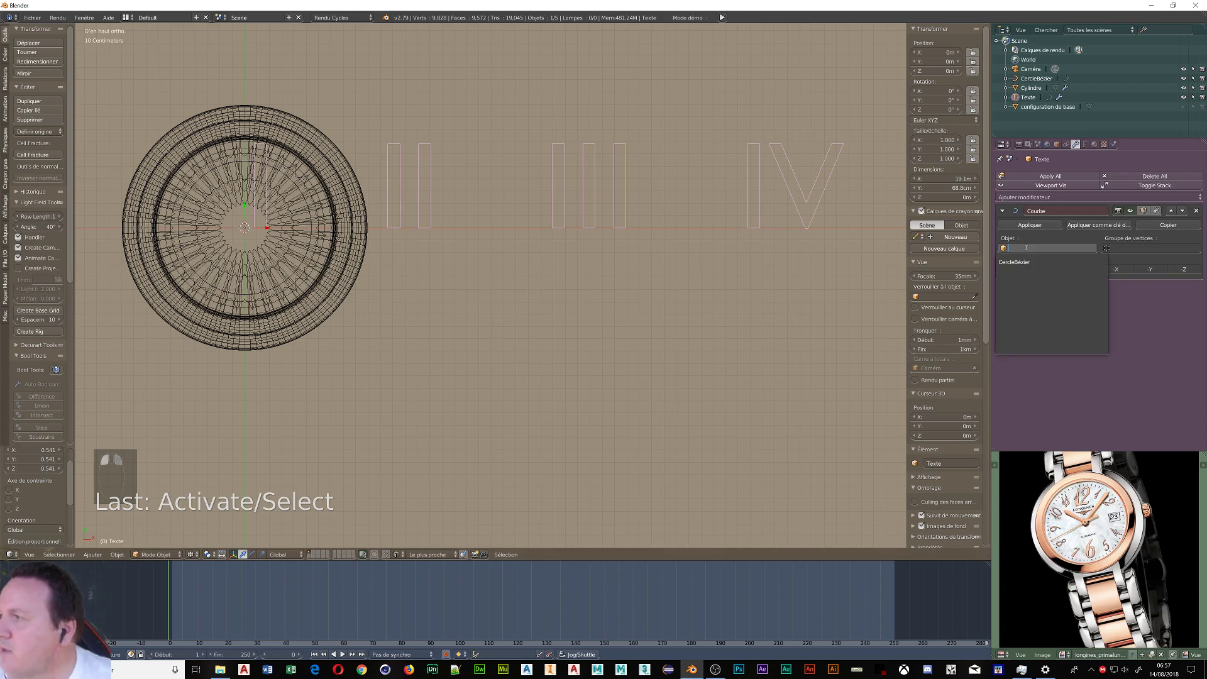
left_click(1021, 261)
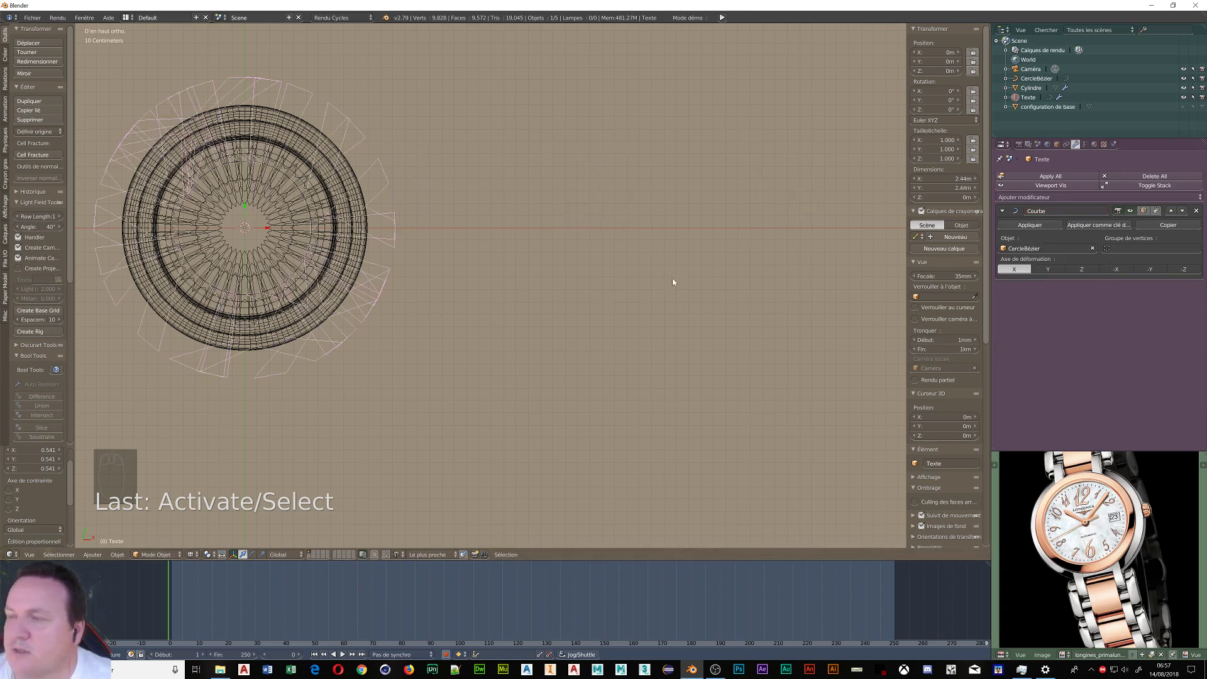
- Load times.ttf from C:\Windows\Fonts as the text's standard font
left_click(1084, 145)
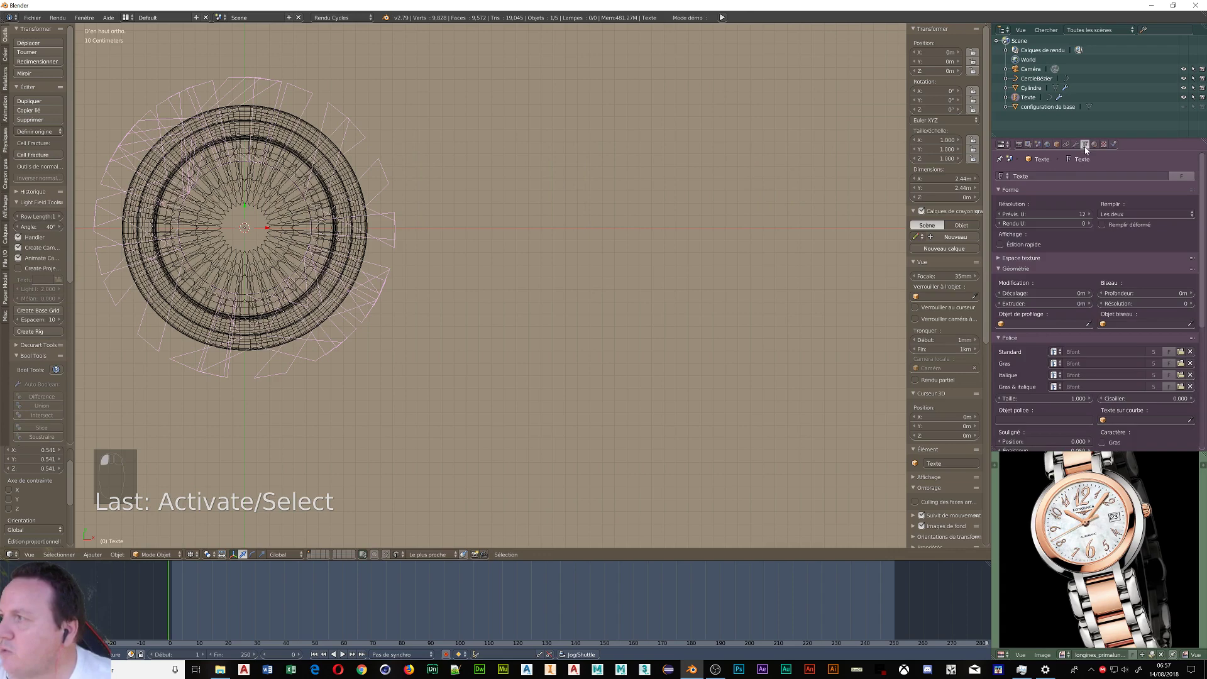
left_click(1181, 352)
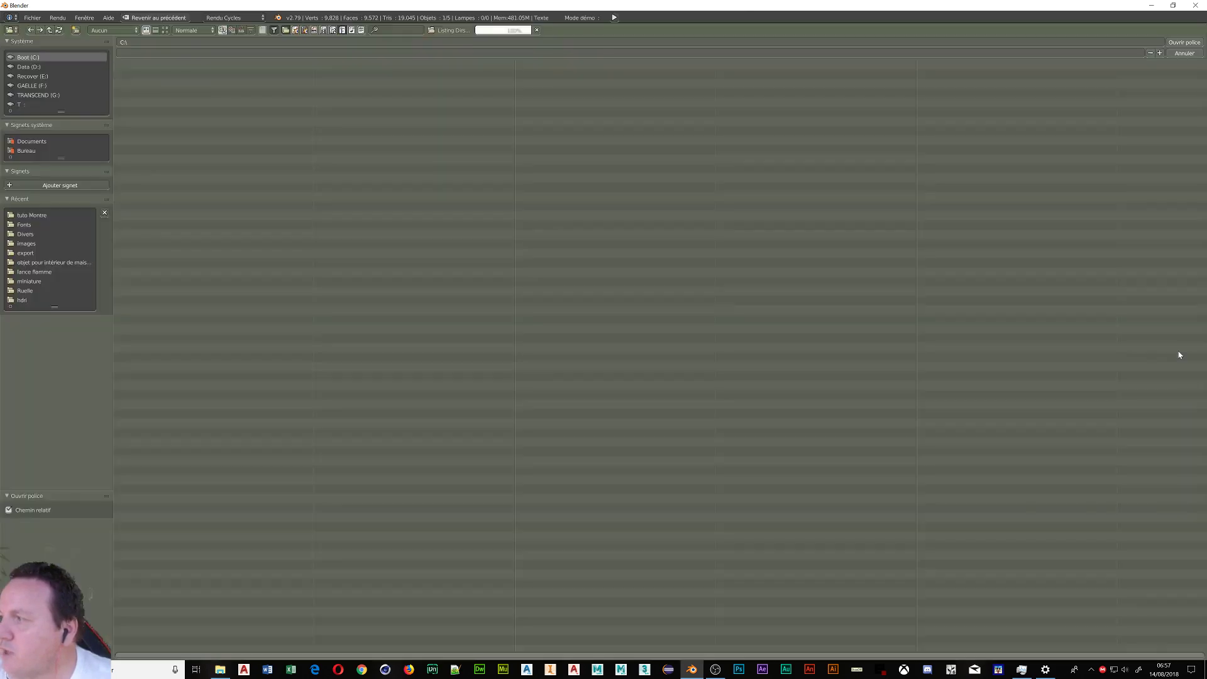
left_click(36, 223)
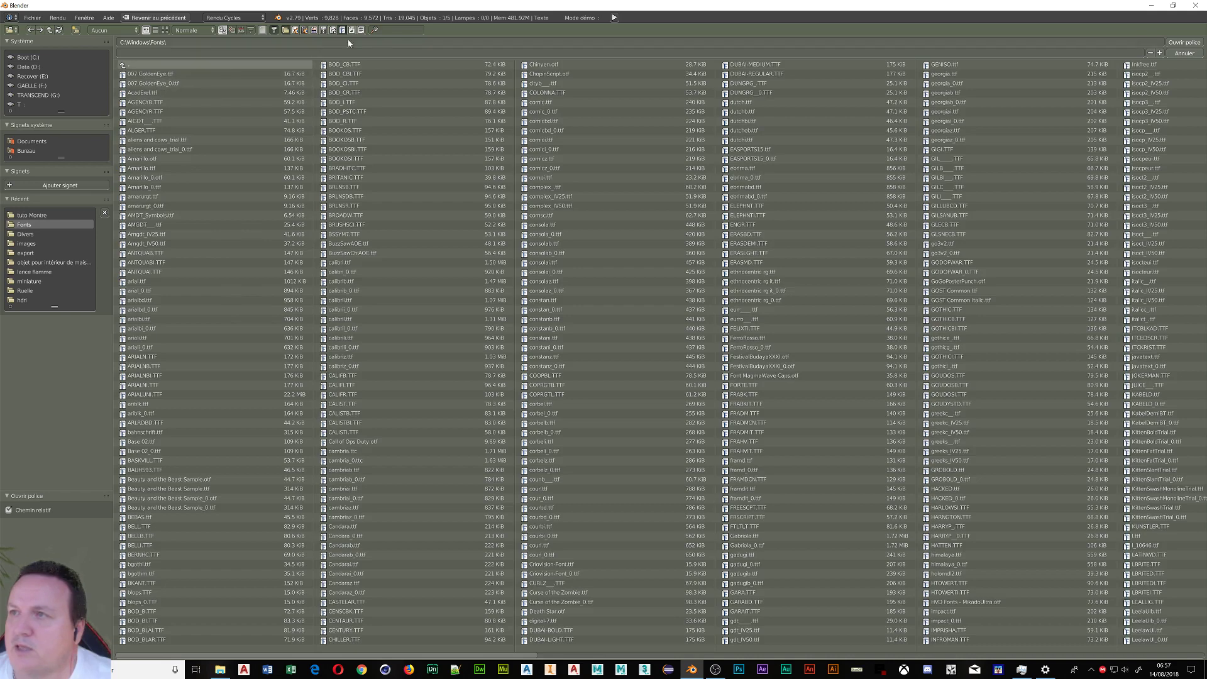
left_click(396, 31)
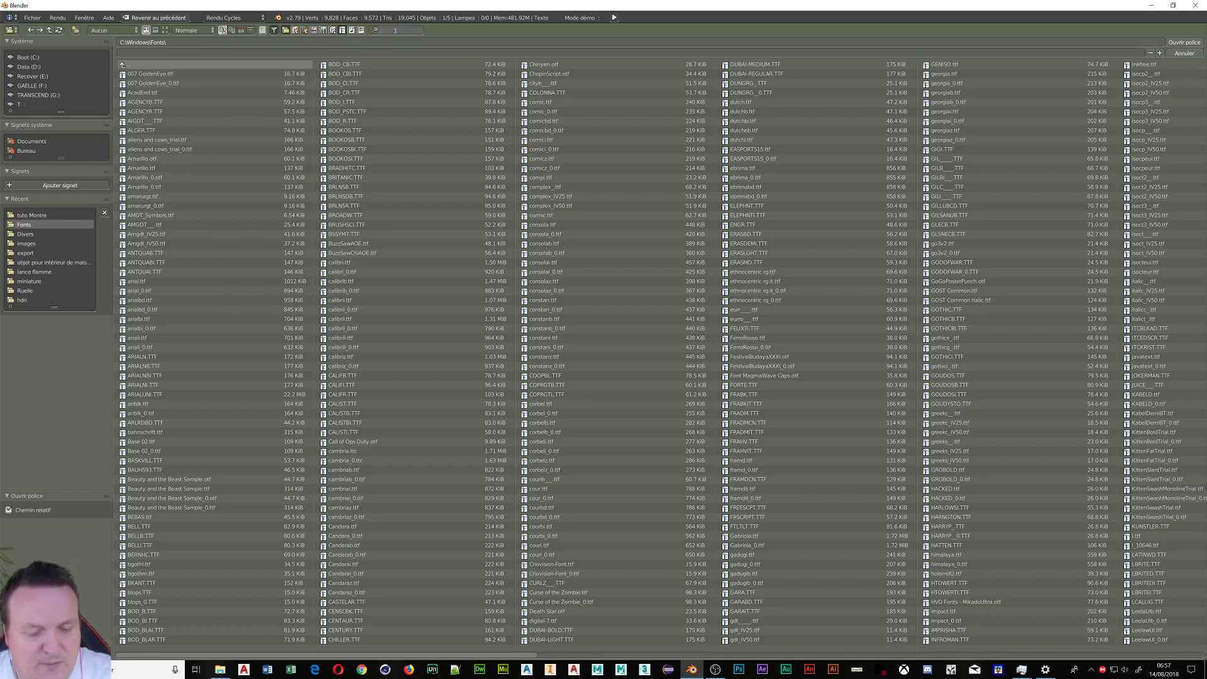
type("TIMES")
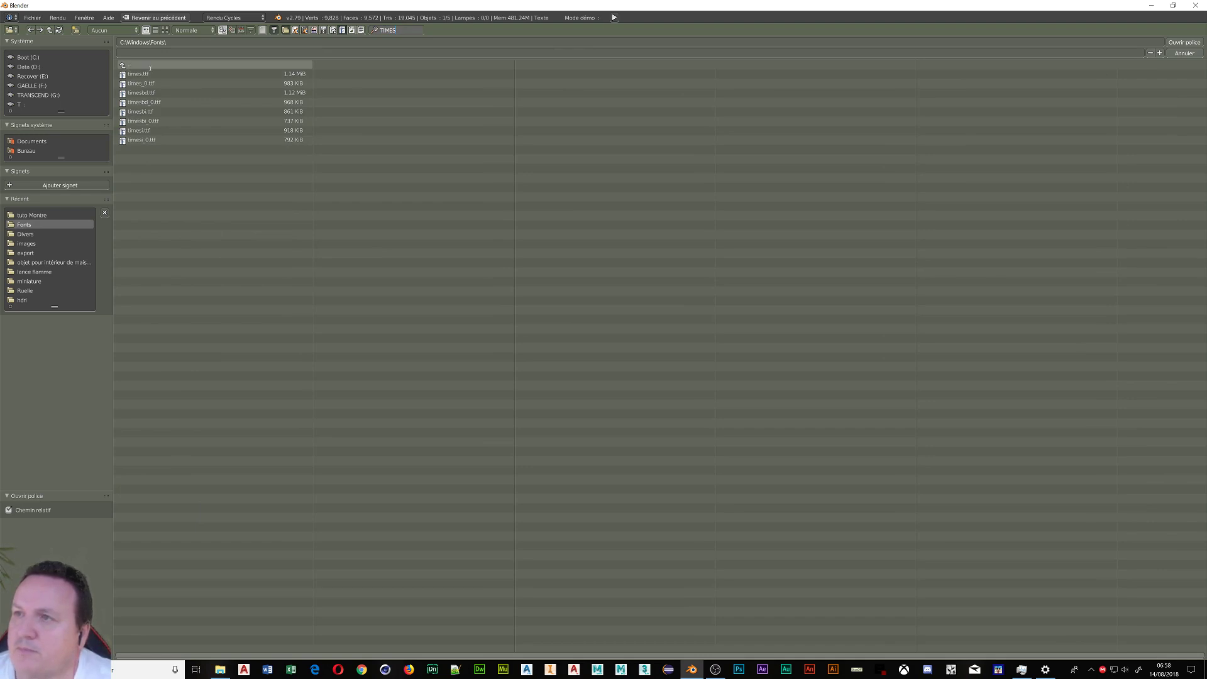
double_click(157, 74)
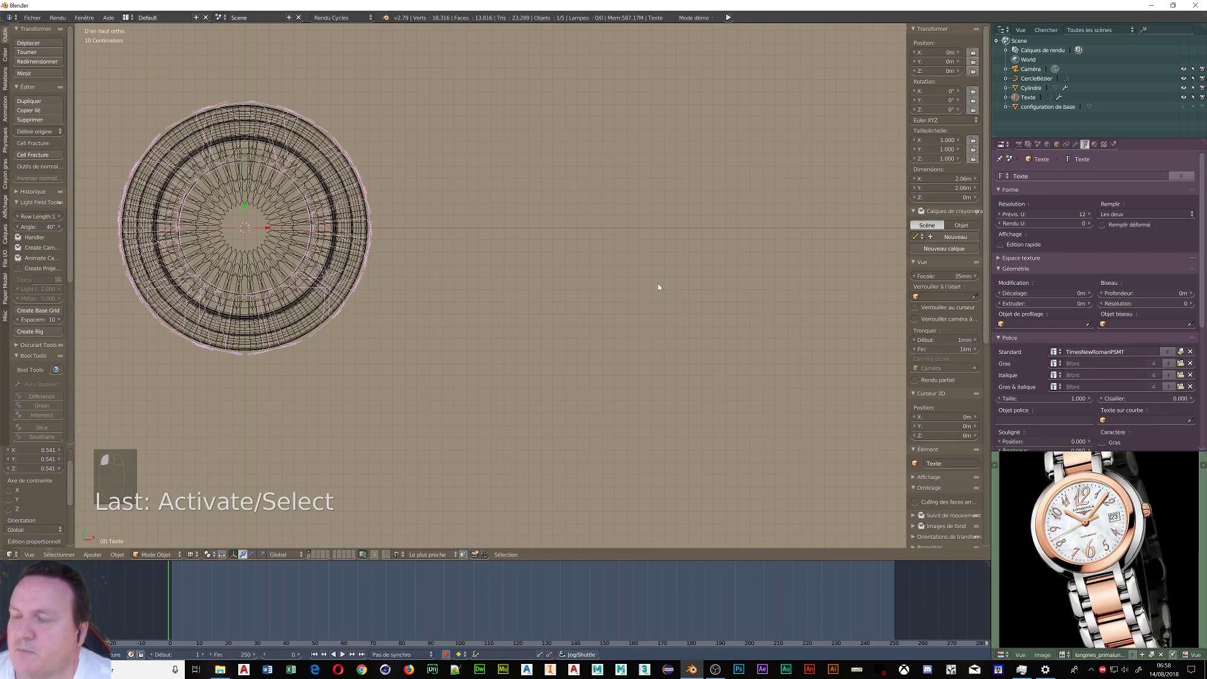
- Reduce the text's font size to about 0.216 so the numerals fit inside the dial
scroll(1063, 360, "down", 2)
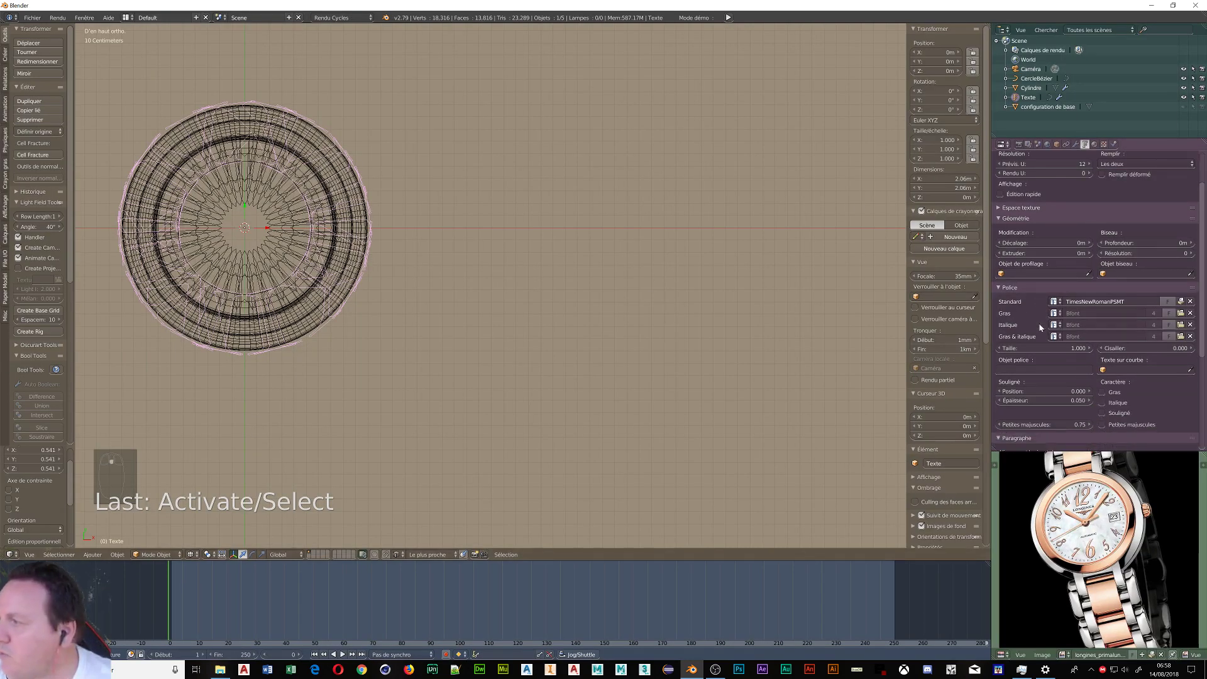
left_click_drag(1011, 350, 956, 351)
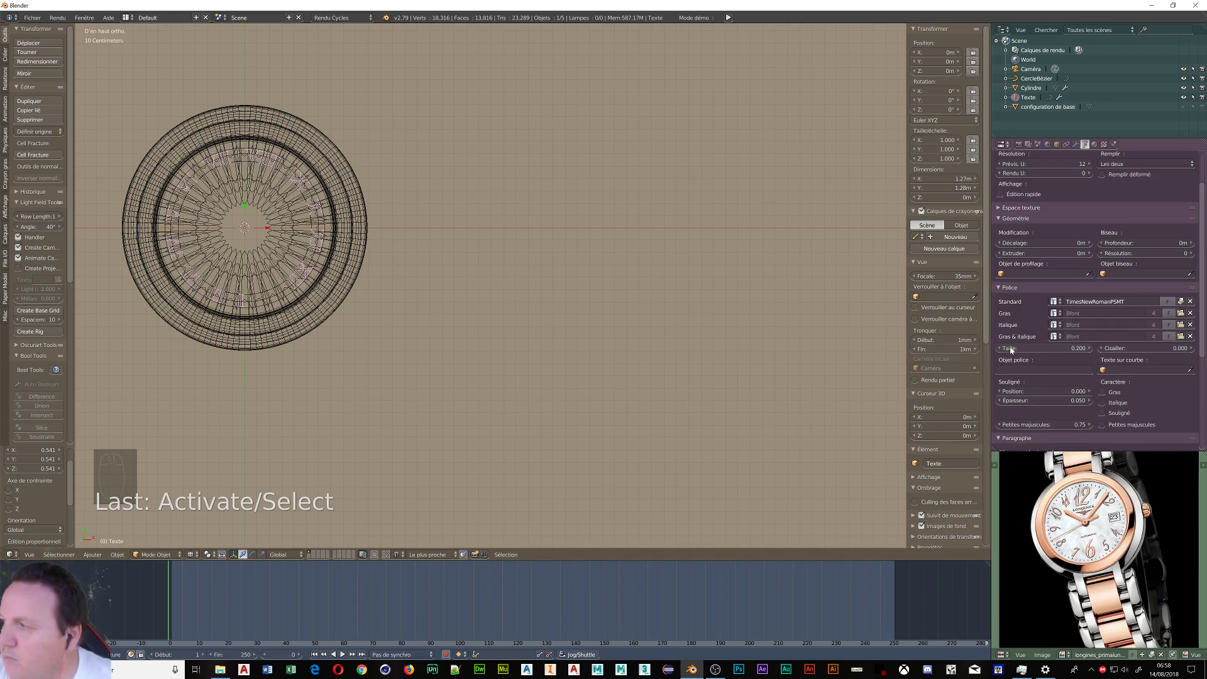
left_click_drag(1044, 347, 1057, 348)
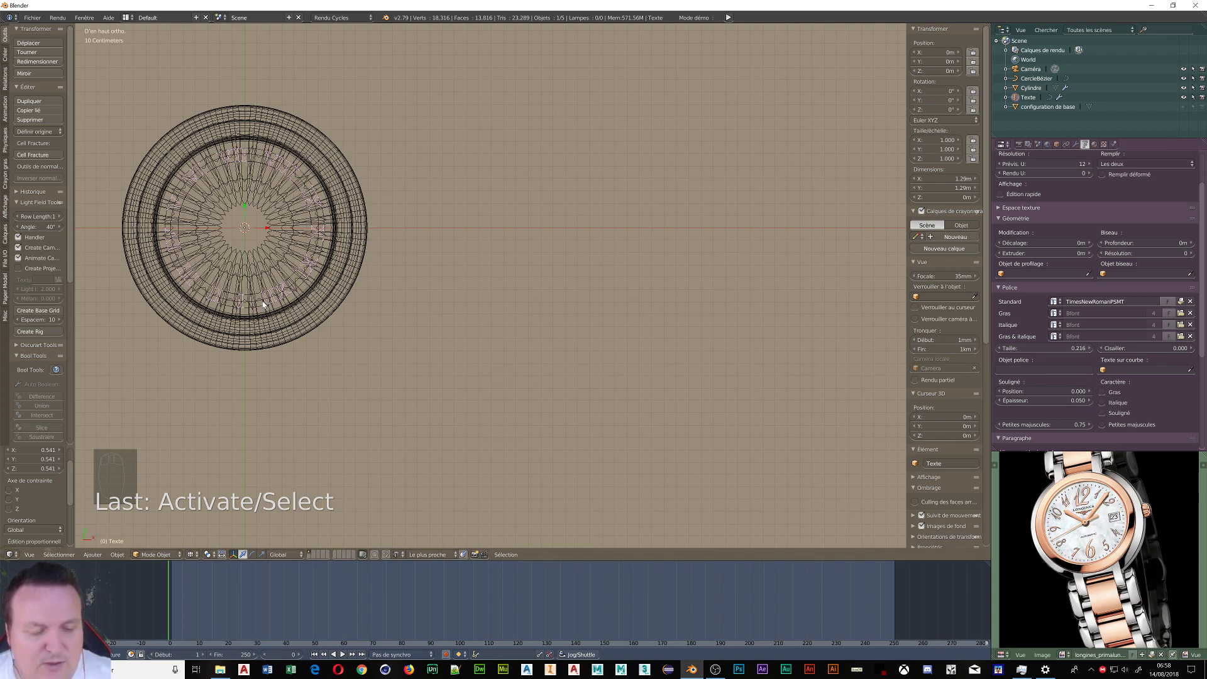
- In solid shading, raise the numerals about 1.68 cm along Z onto the dial and extrude them 3 mm
key("z")
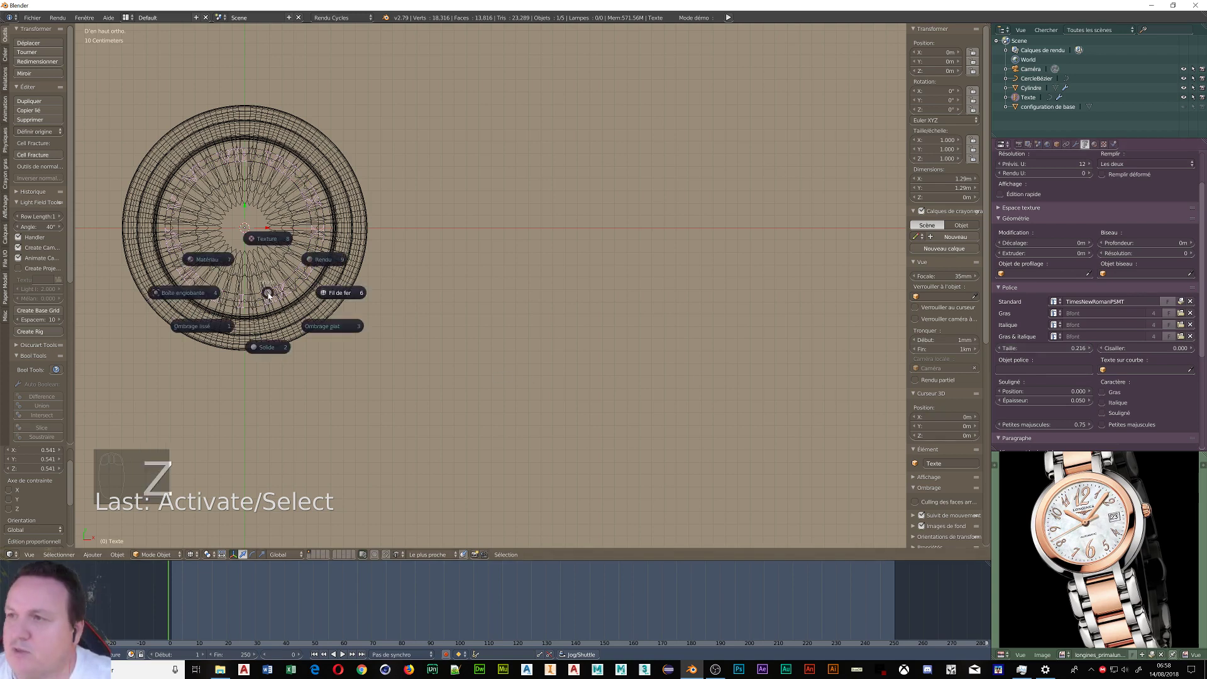
left_click(271, 348)
scroll(266, 338, "up", 4)
middle_click_drag(338, 296, 323, 256)
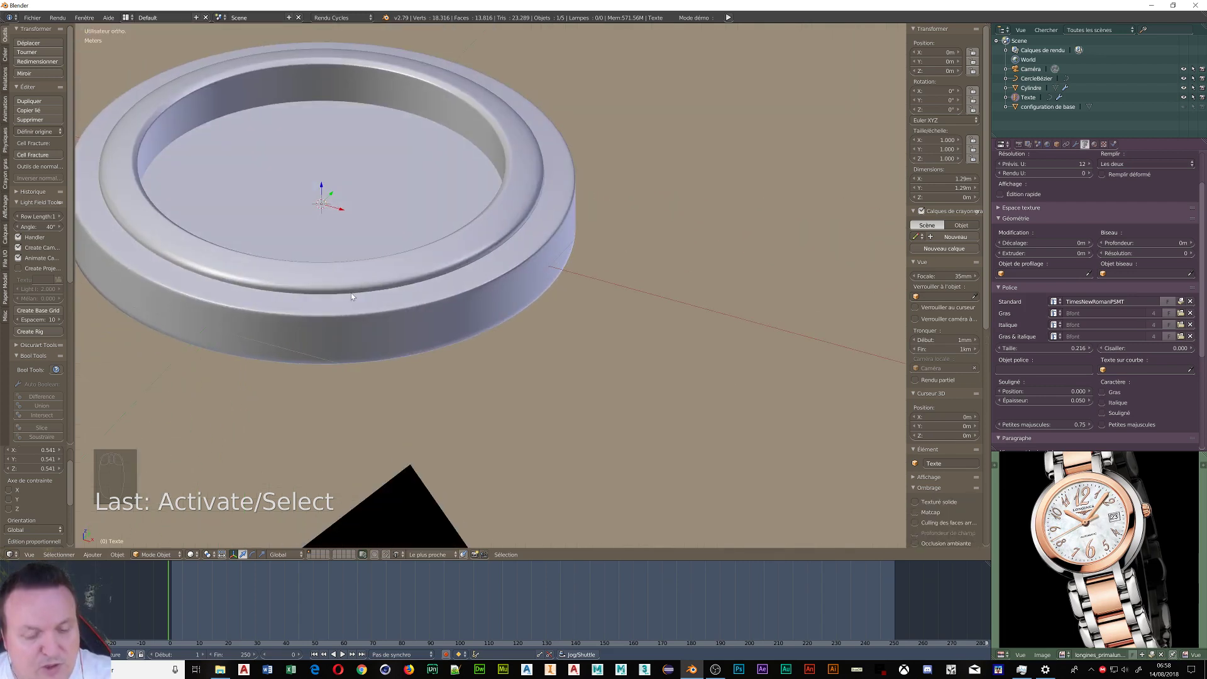
key("g")
key("z")
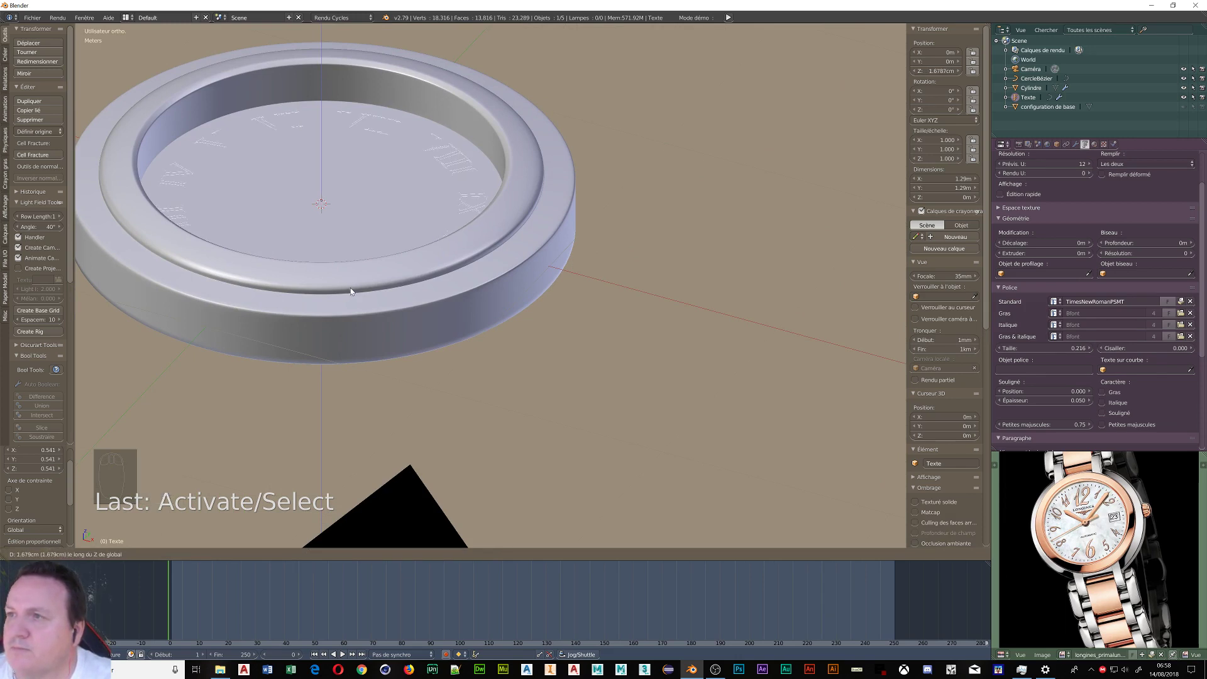
left_click(351, 291)
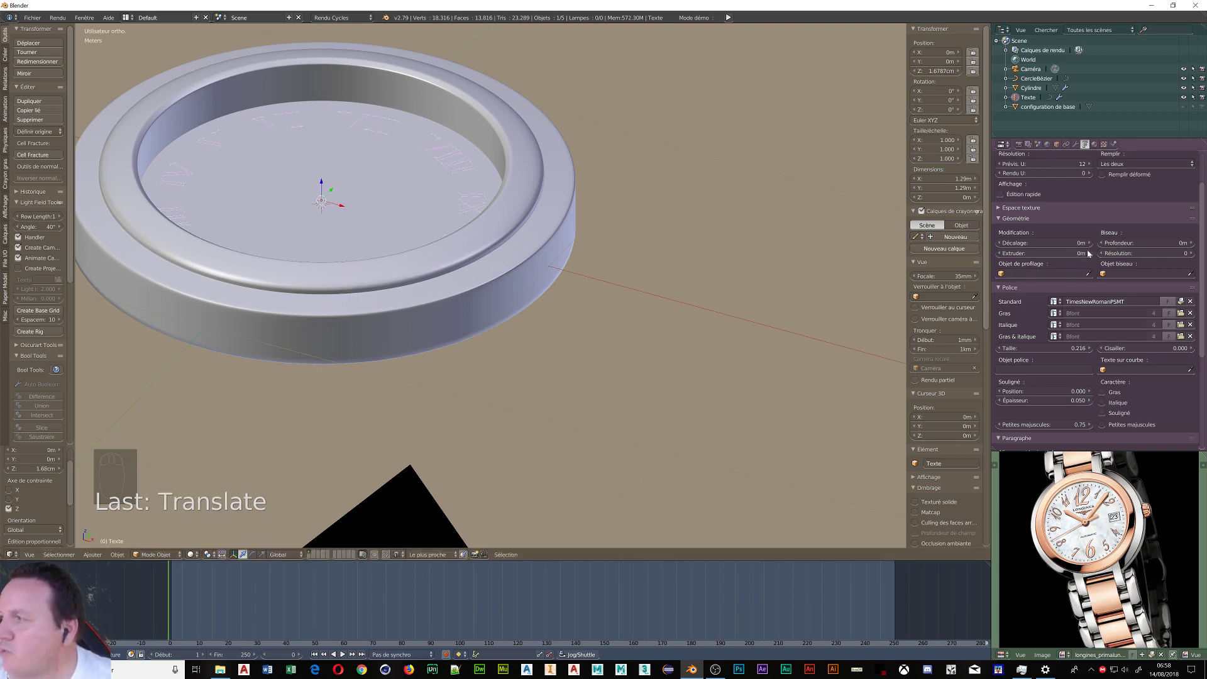
left_click_drag(1075, 257, 1088, 253)
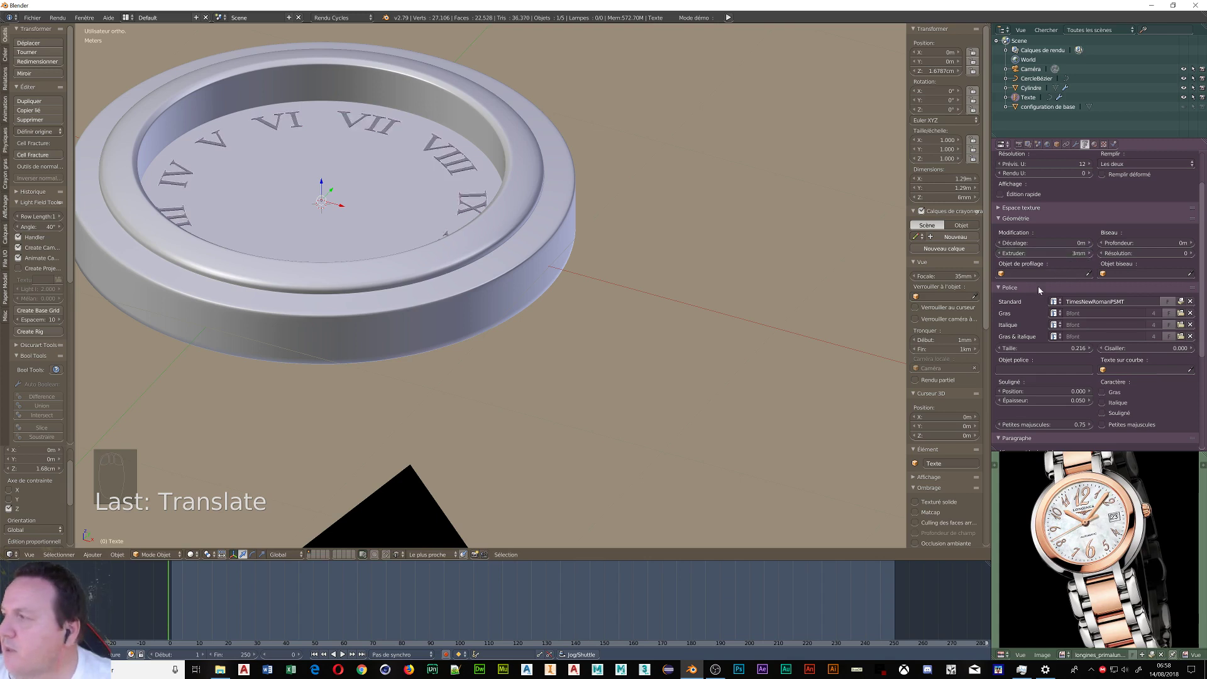
- Give the numerals a material slot and assign the existing Or material to it
left_click(1094, 143)
left_click(1061, 208)
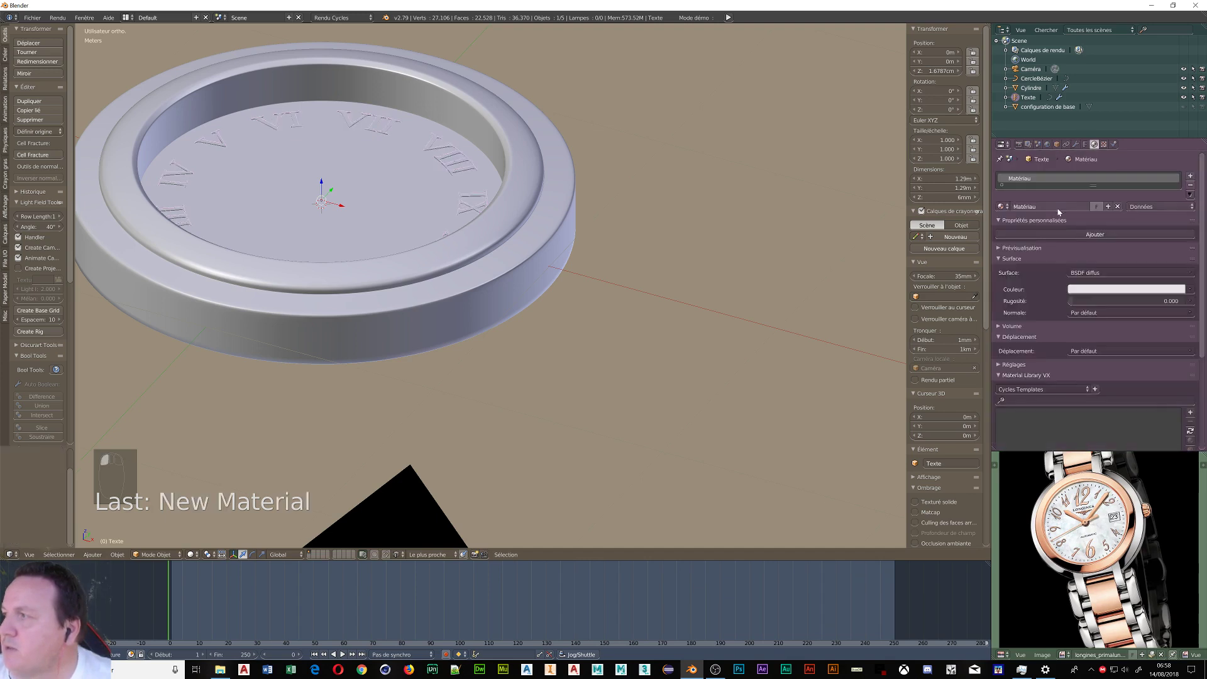
left_click(1002, 207)
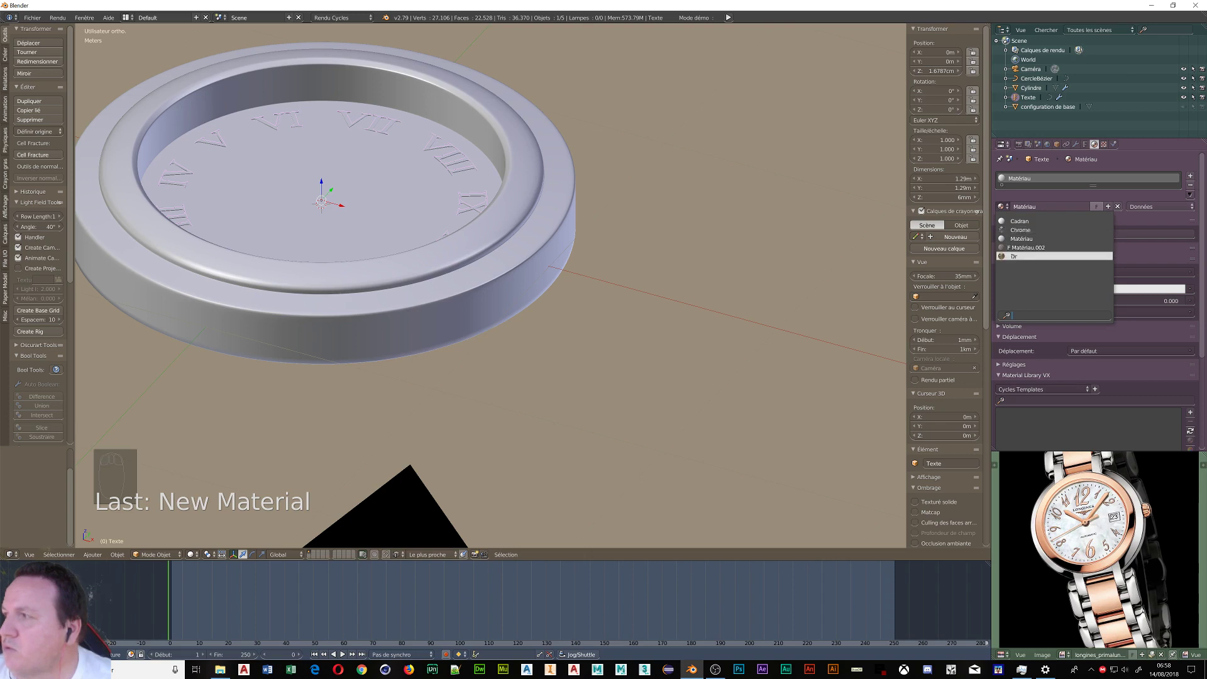
left_click(1013, 256)
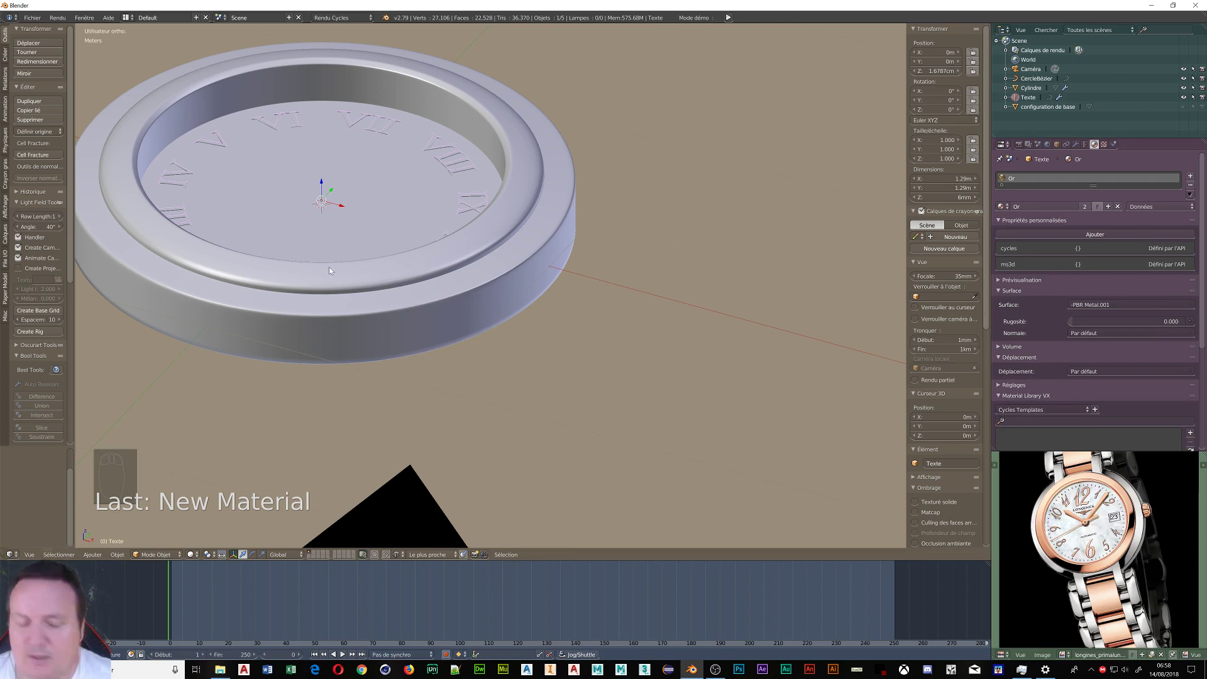
- Convert the numeral text object to a mesh
left_click(116, 554)
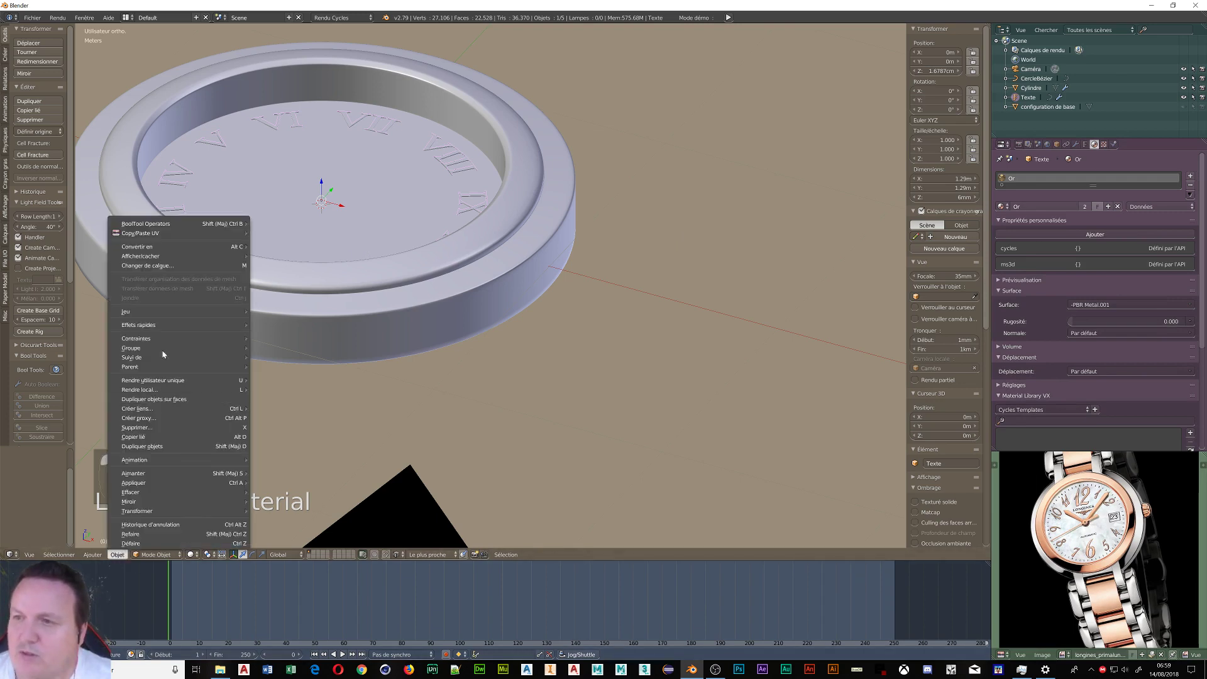
mouse_move(171, 254)
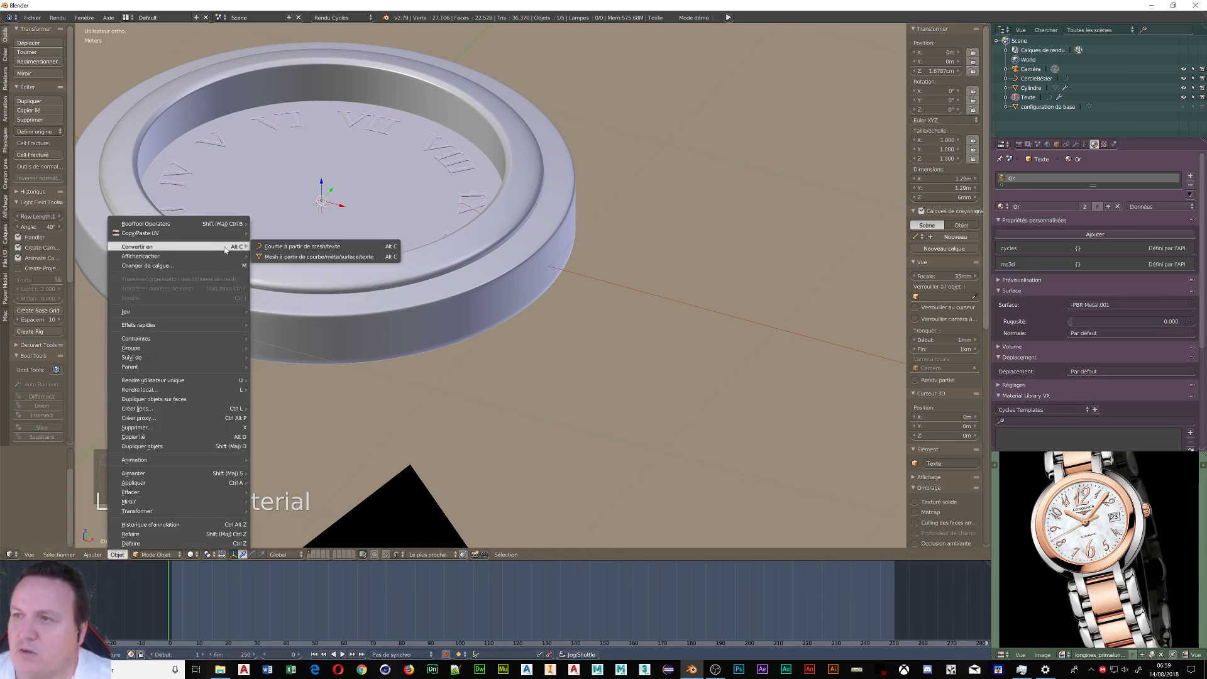
left_click(303, 256)
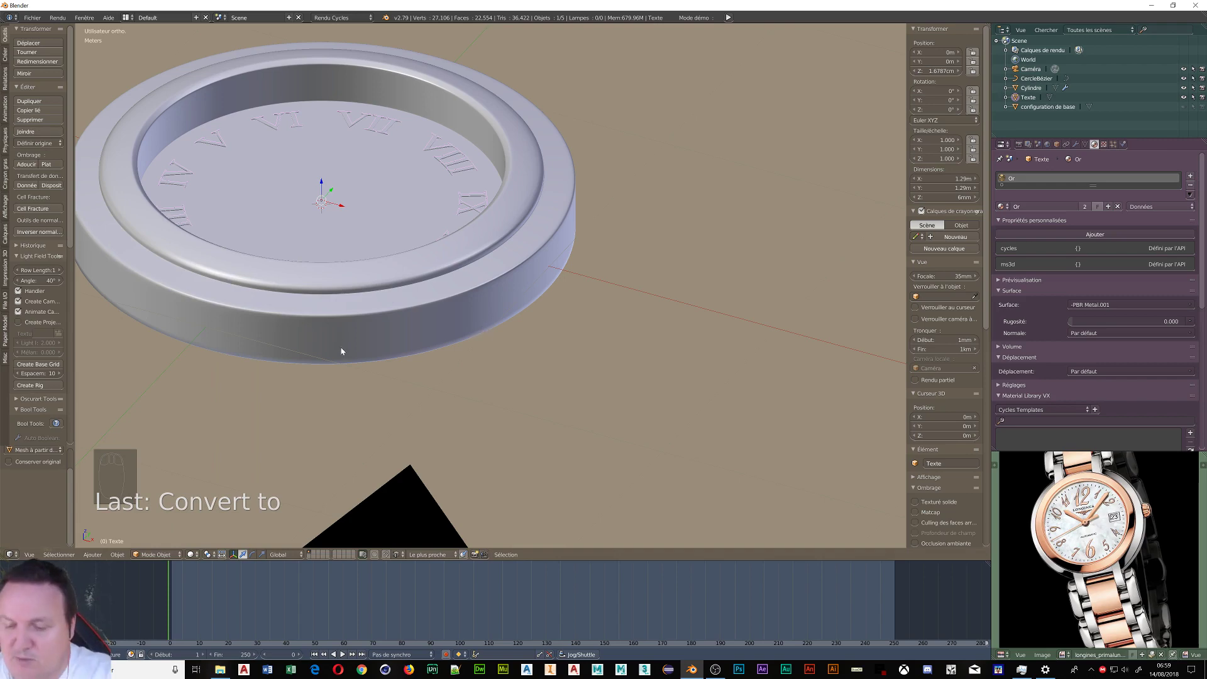
- In wireframe top view, rotate the numerals about -204° around Z so XII sits at the dial's top, and check them in a rendered preview
key("KP_7")
key("less")
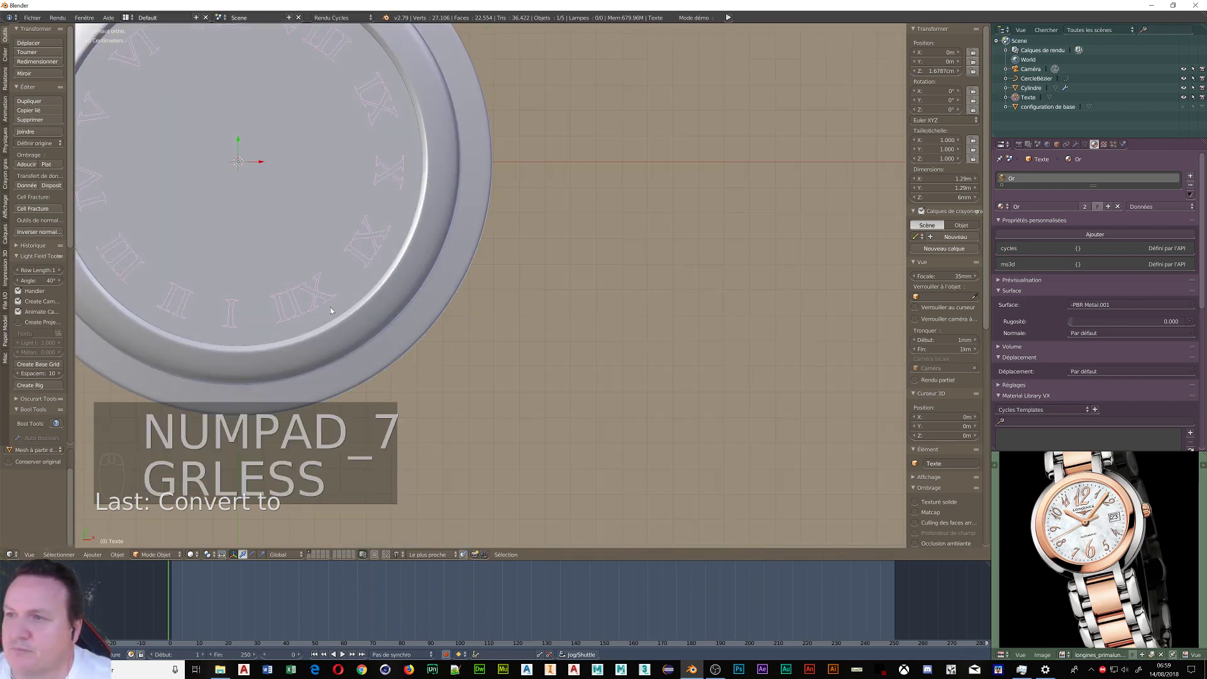
middle_click_drag(330, 307, 578, 402, "shift")
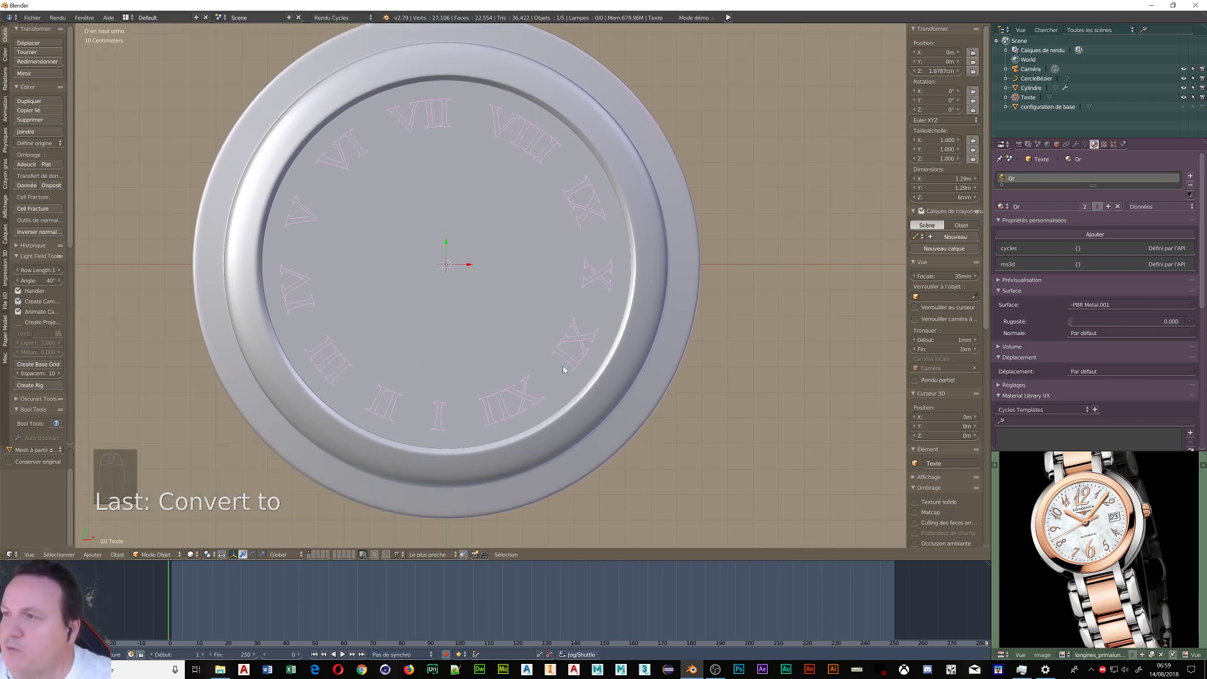
key("z")
left_click(624, 367)
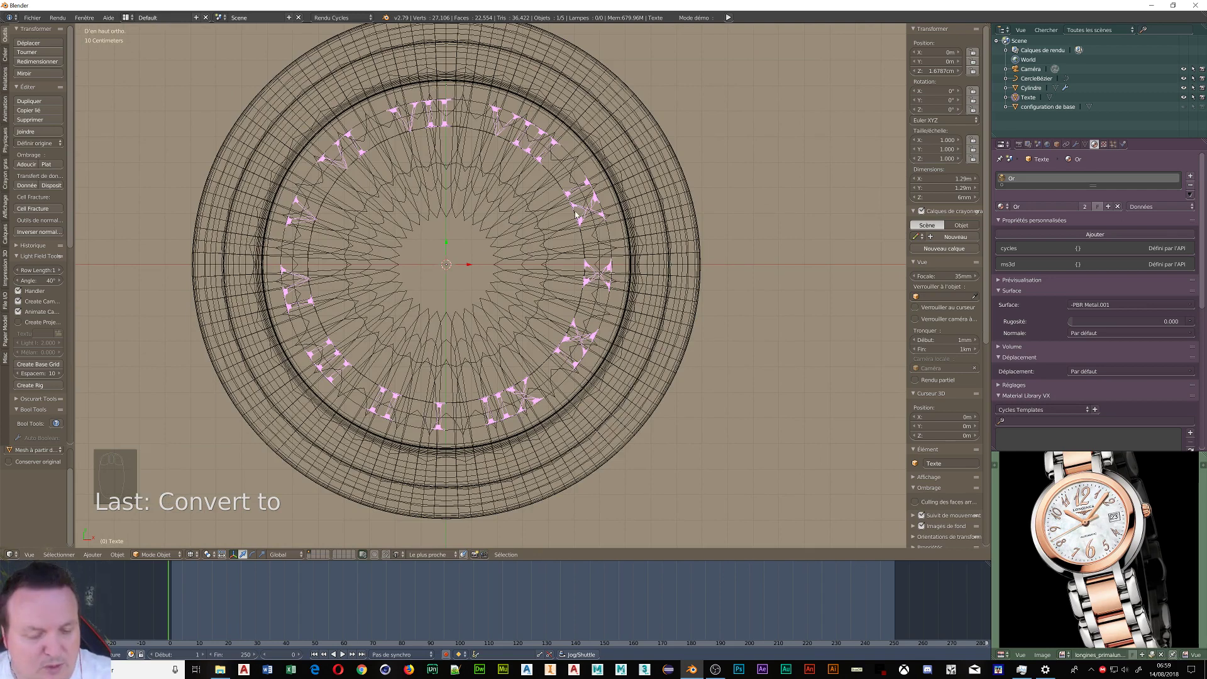
key("r")
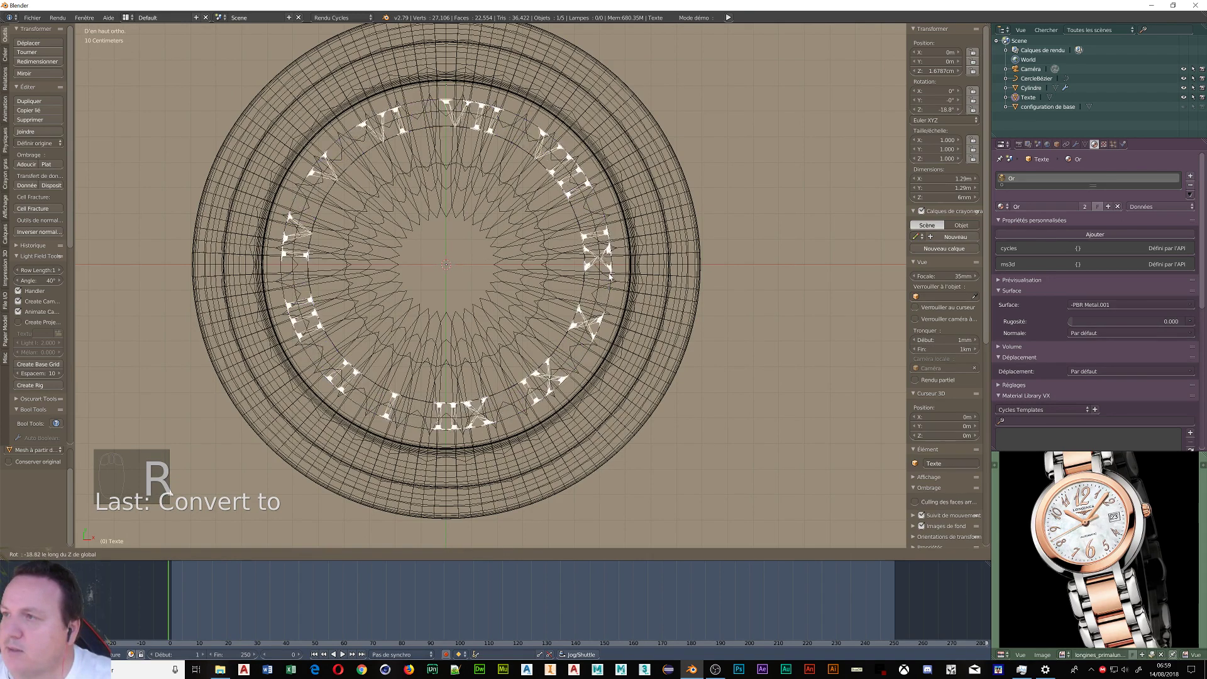
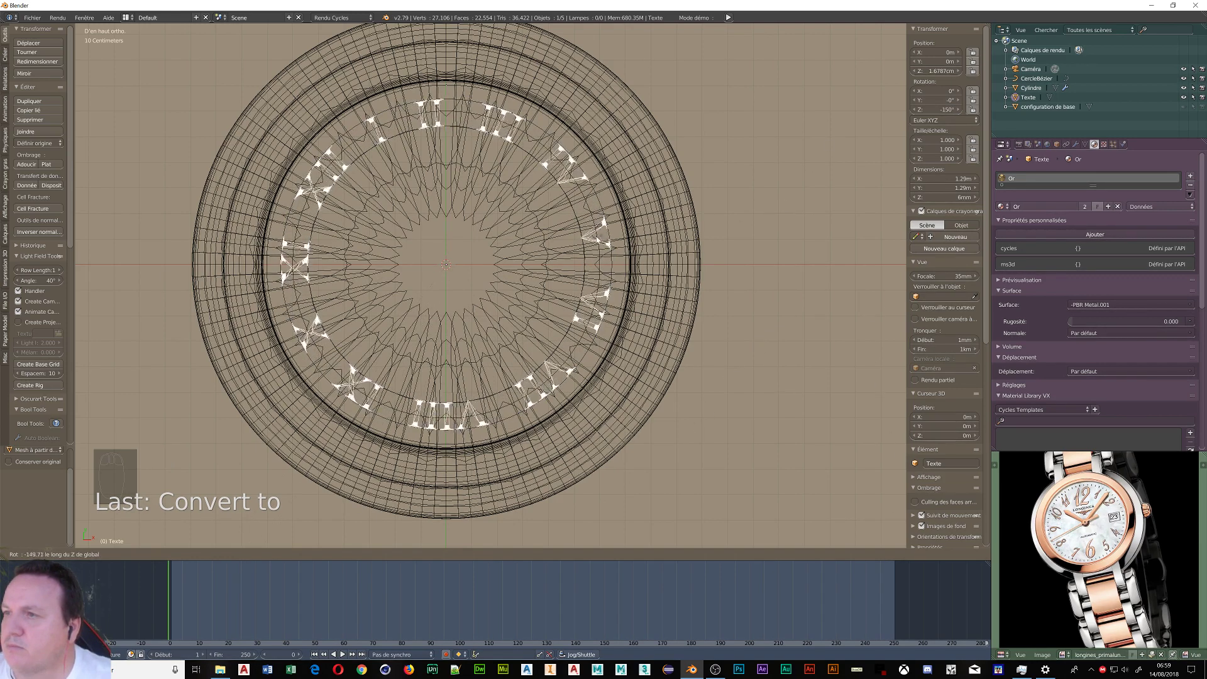
left_click(126, 206)
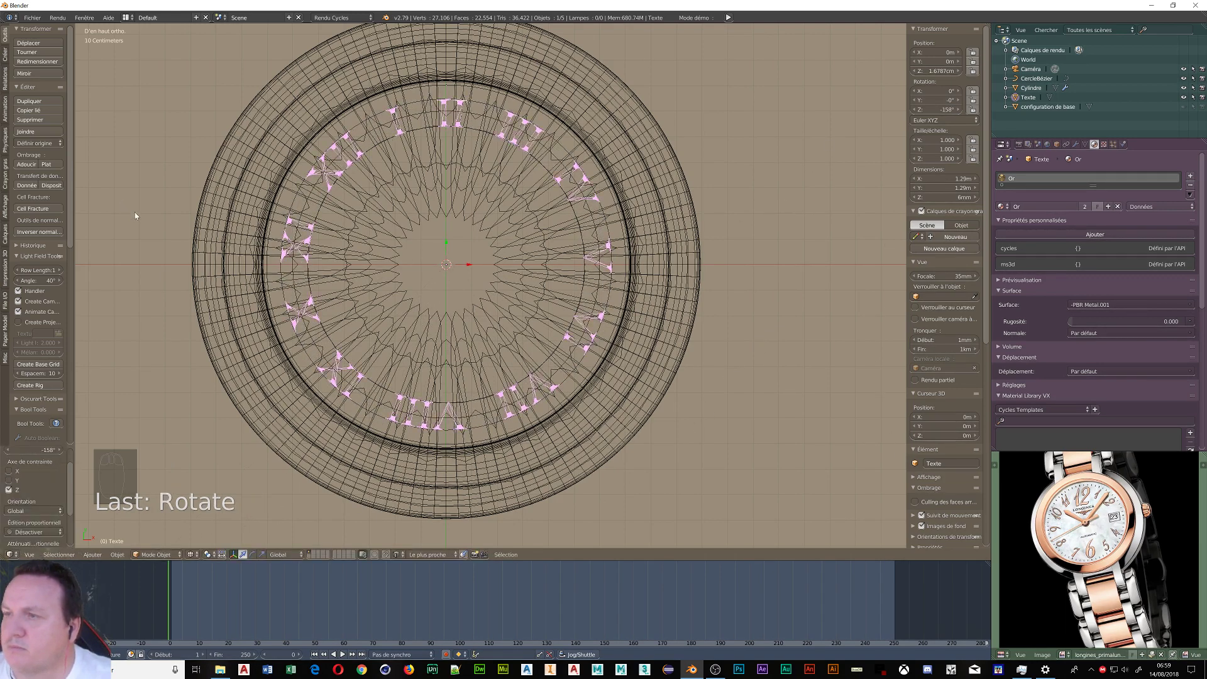
key("r")
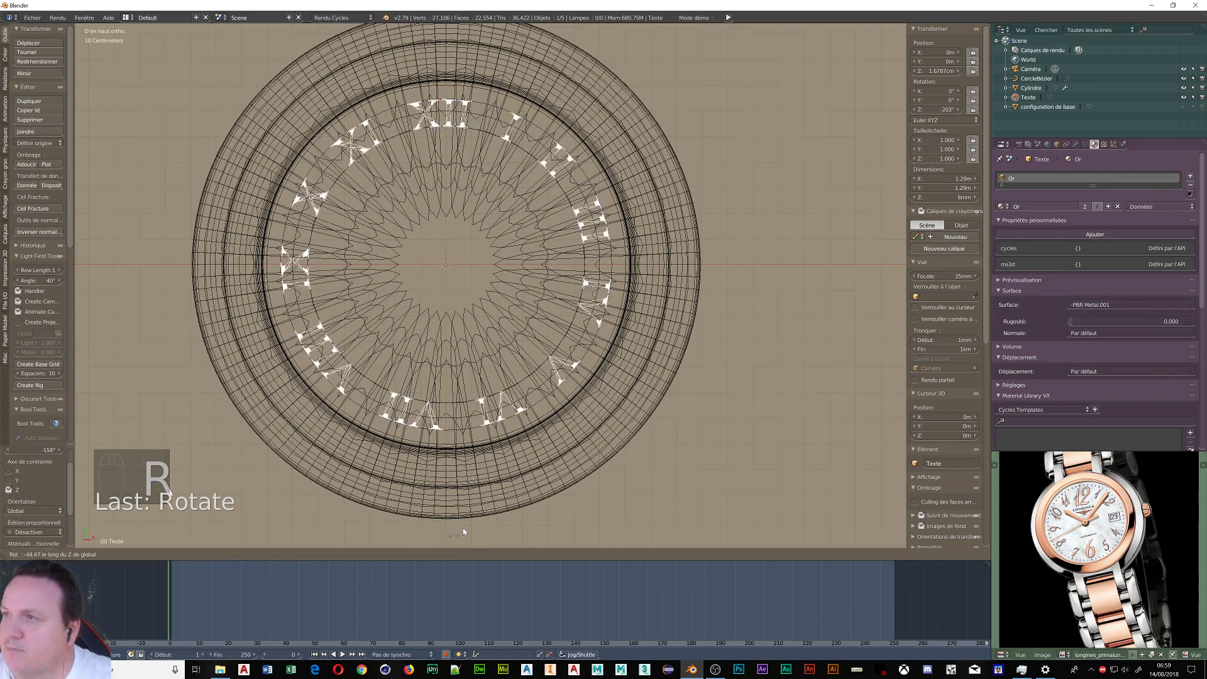
left_click(444, 50)
scroll(687, 135, "down", 5)
middle_click_drag(686, 190, 428, 411)
scroll(593, 368, "up", 3)
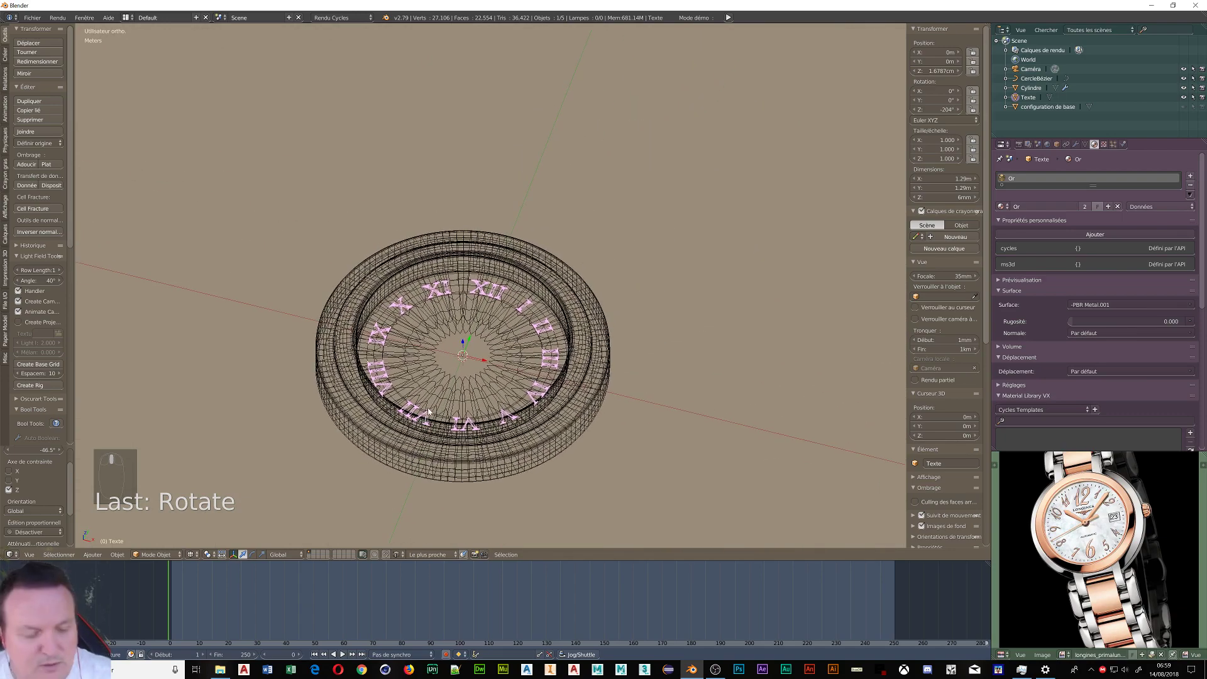
key("shift+z")
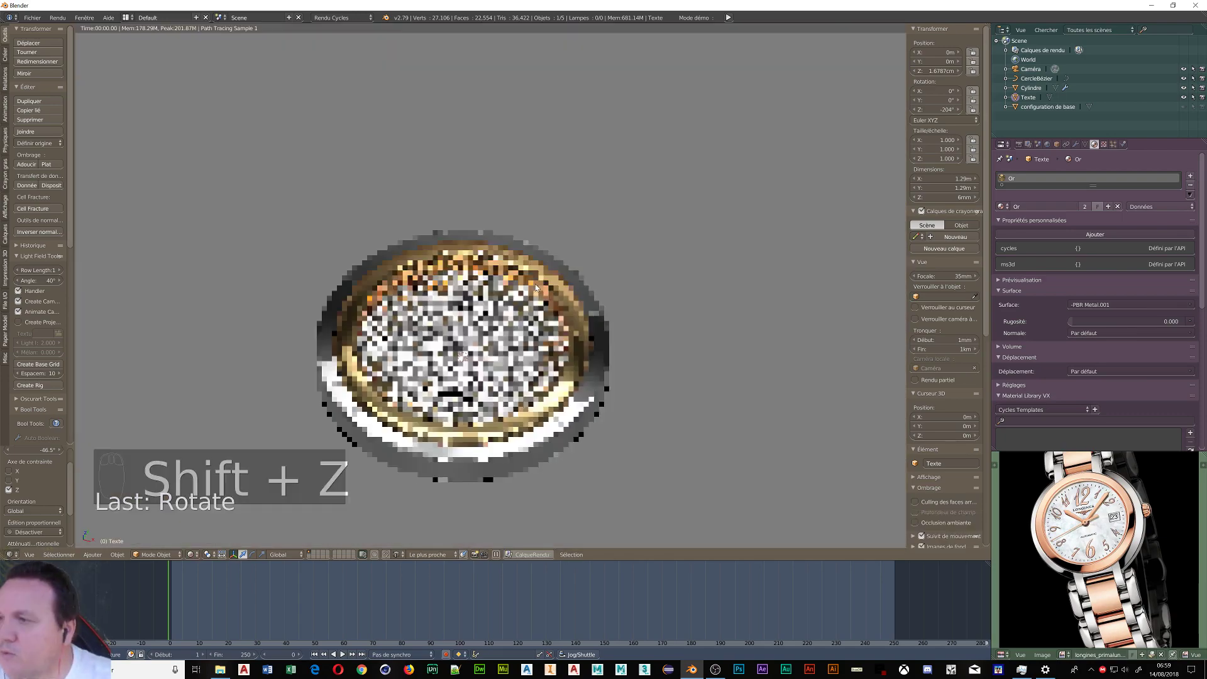
key("shift+z")
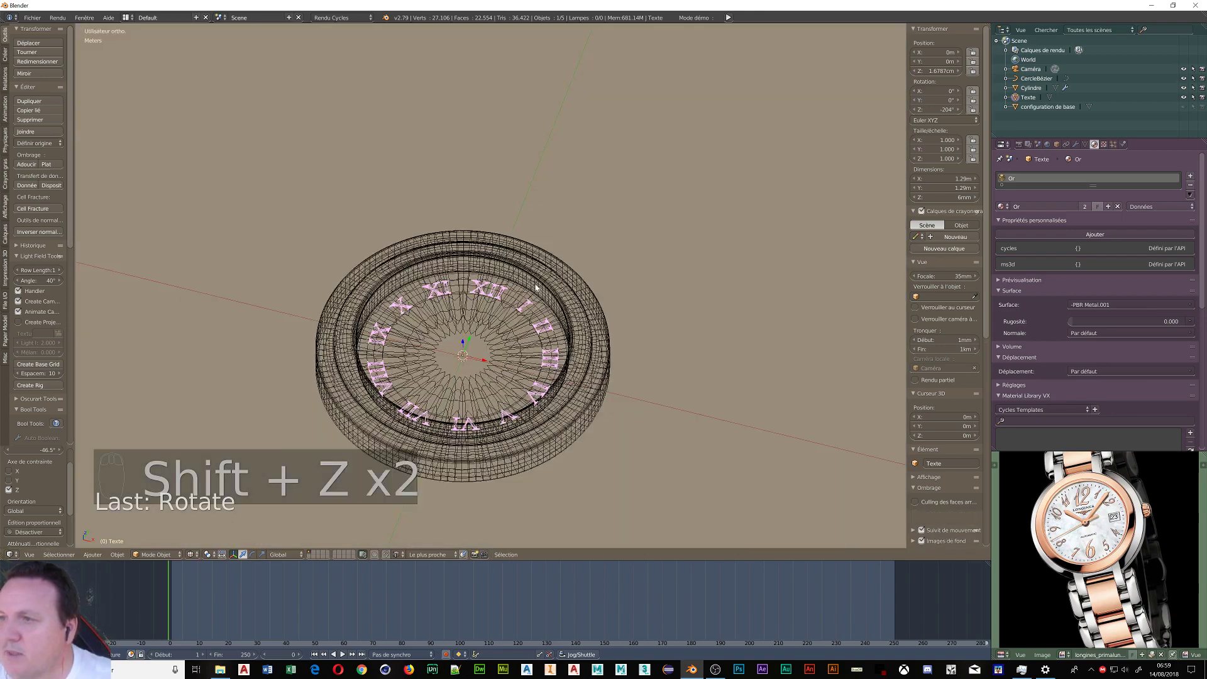
- Add a cylinder at the dial's centre and scale it down uniformly to about 2.61 cm across
scroll(518, 369, "up", 2)
scroll(519, 369, "up", 4)
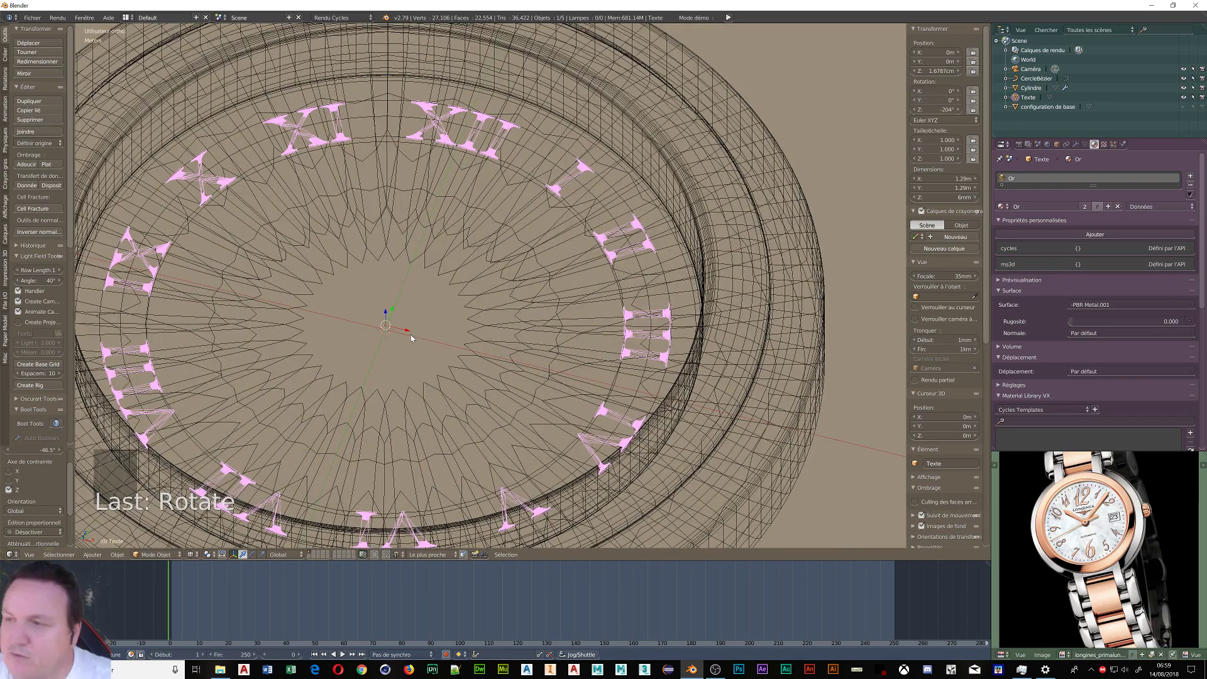
key("shift+a")
mouse_move(412, 337)
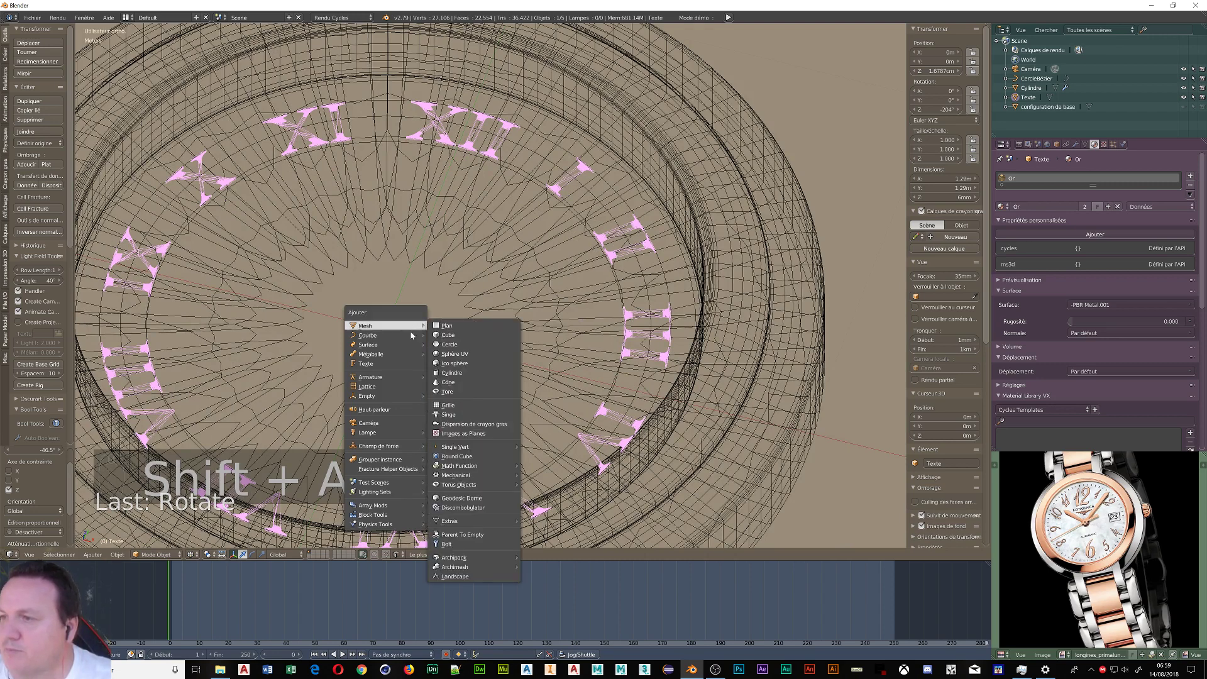
left_click(455, 372)
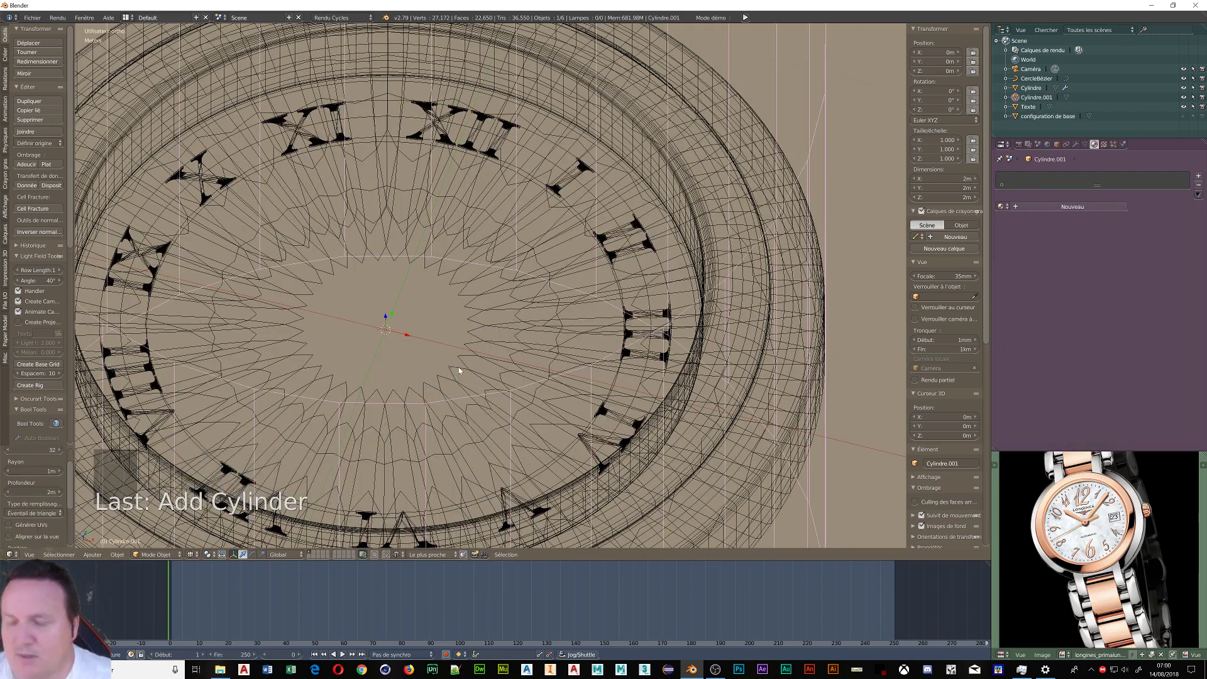
key("s")
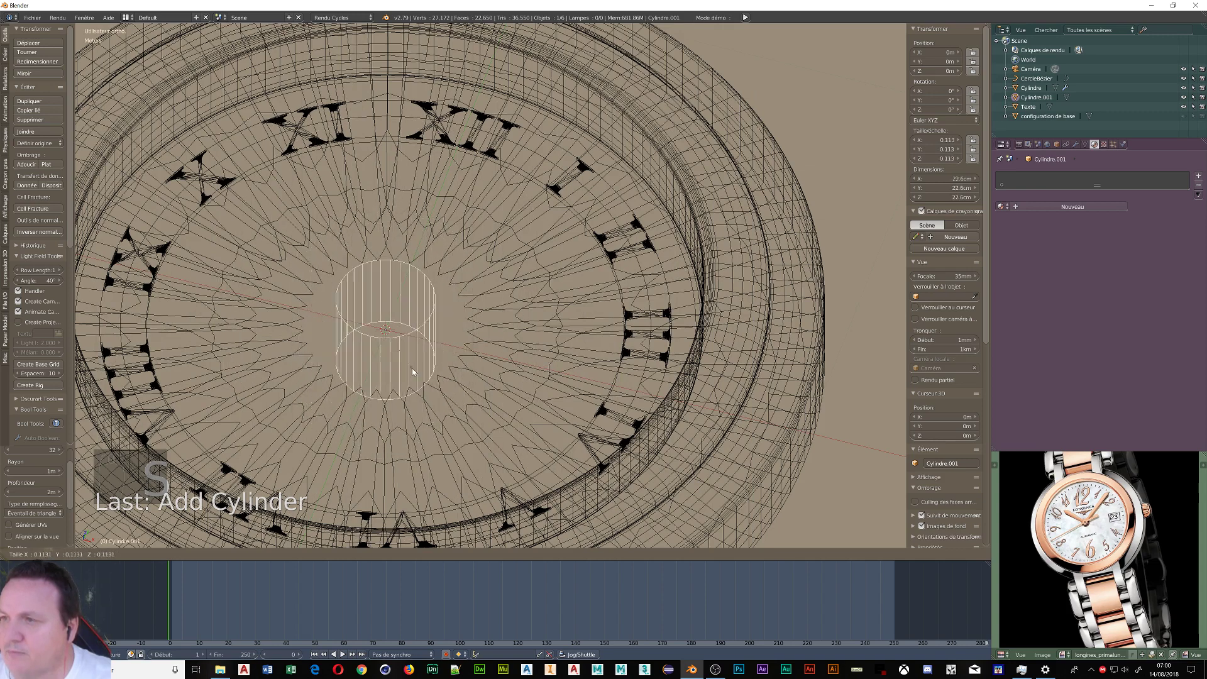
left_click(388, 337)
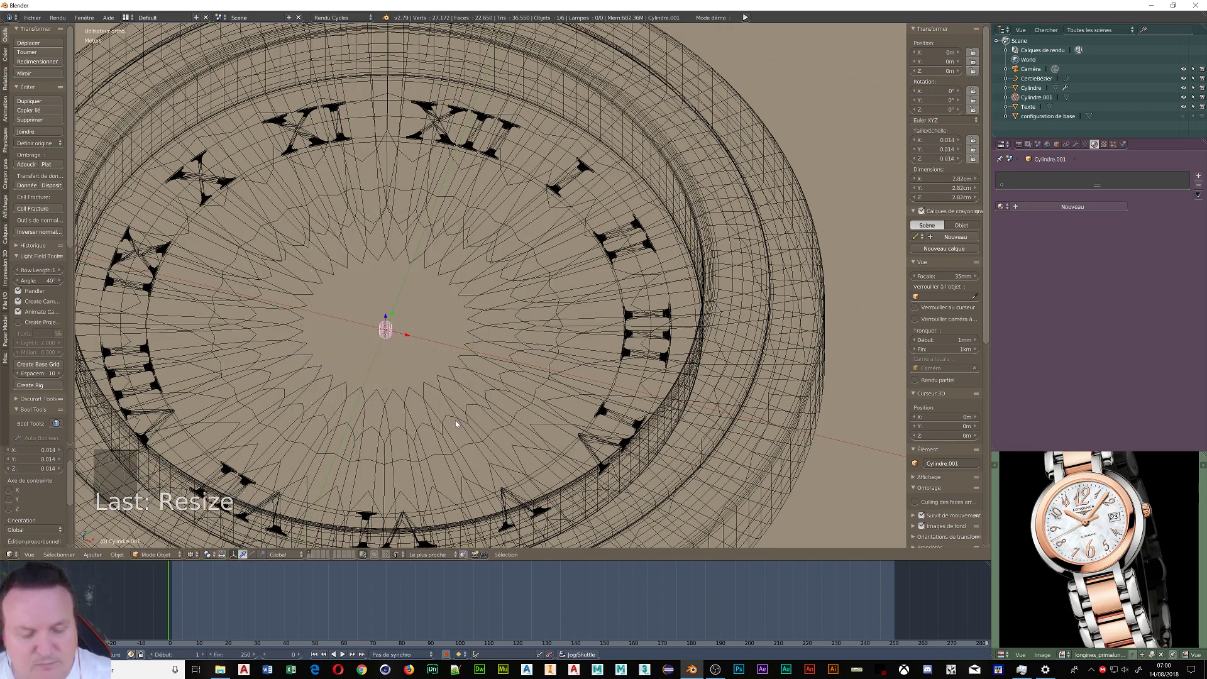
key("s")
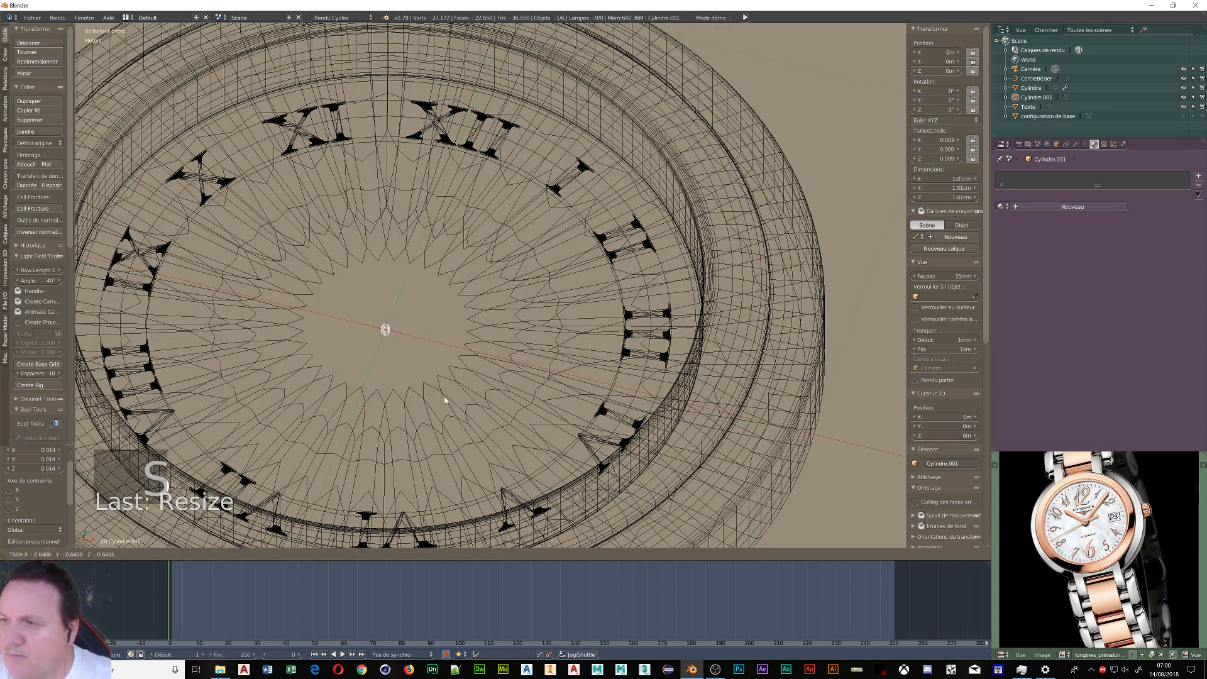
left_click(417, 378)
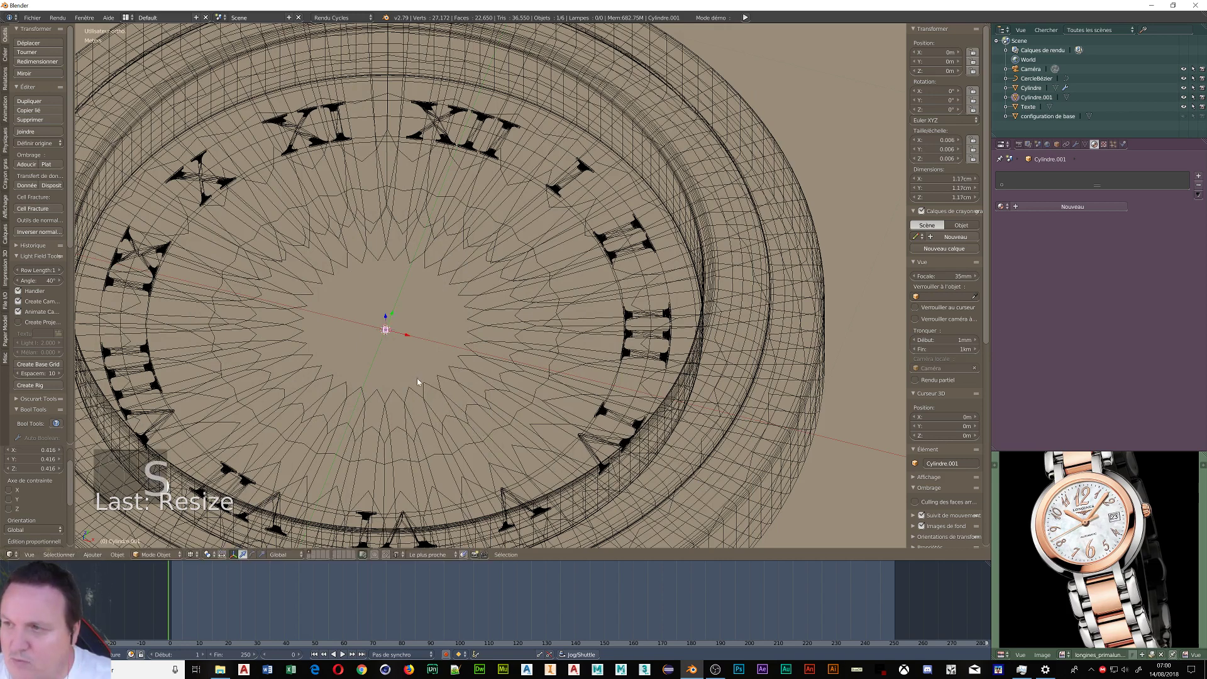
key("s")
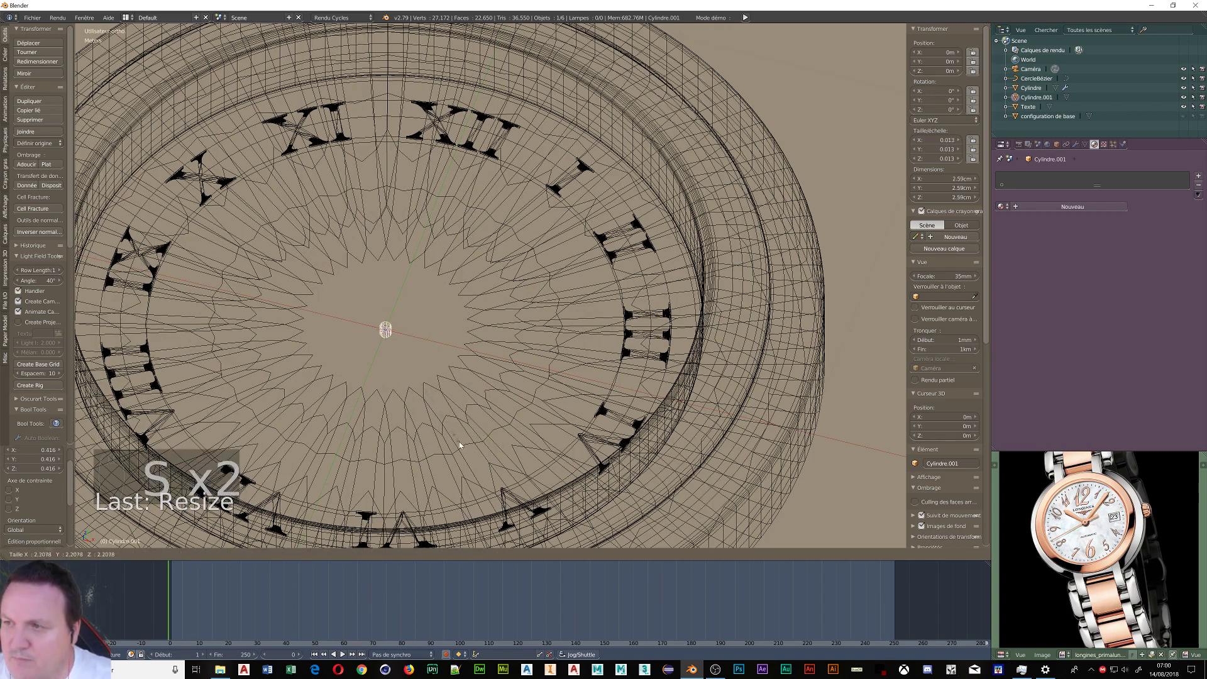
left_click(466, 451)
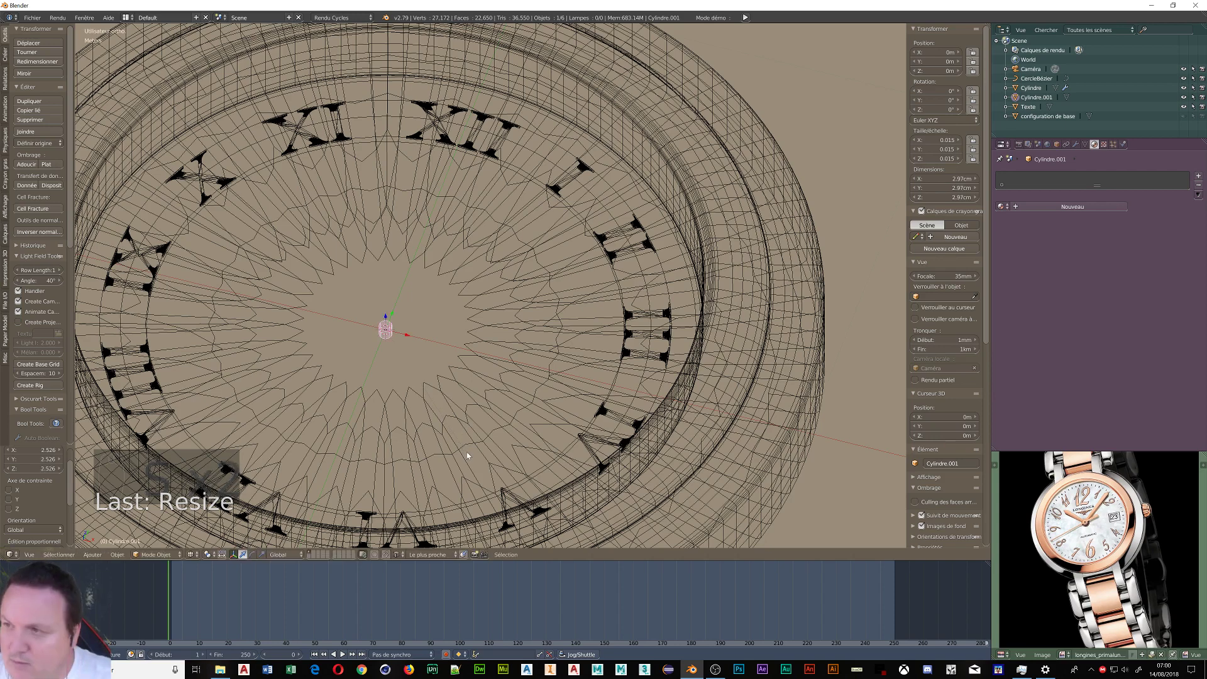
key("s")
left_click(453, 437)
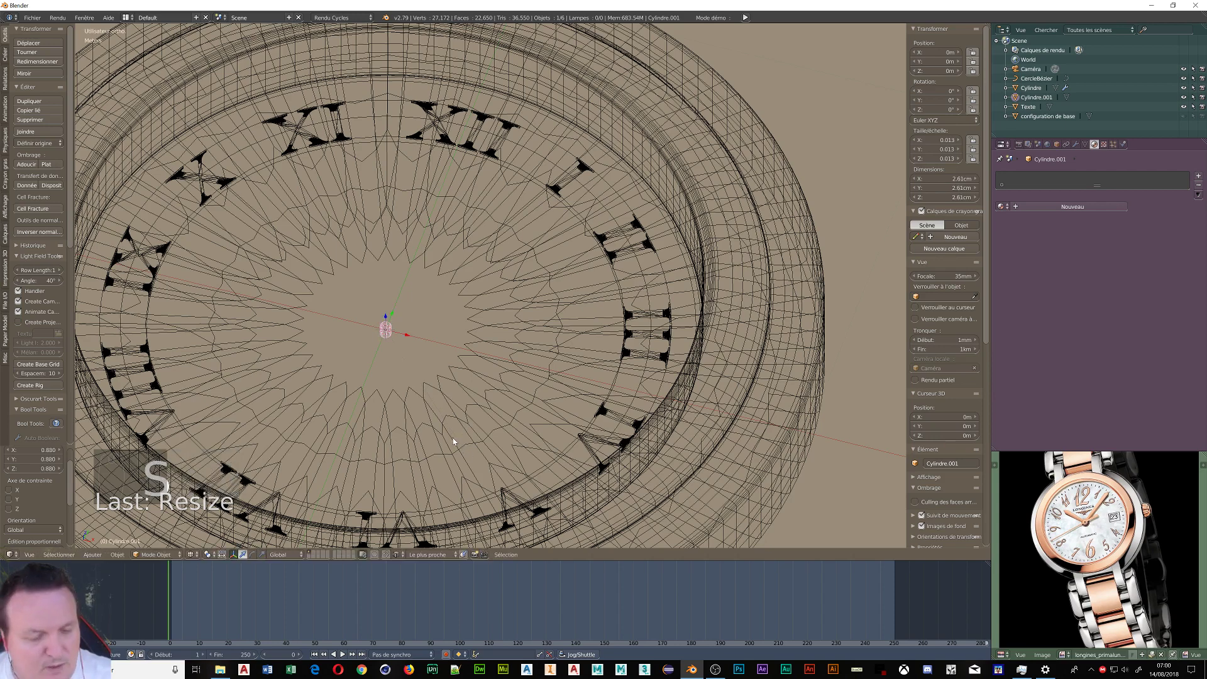
- Stretch the centre cylinder along Z to about 7.61 cm tall and, in solid shading, raise it about 4.38 cm along Z
key("s")
key("z")
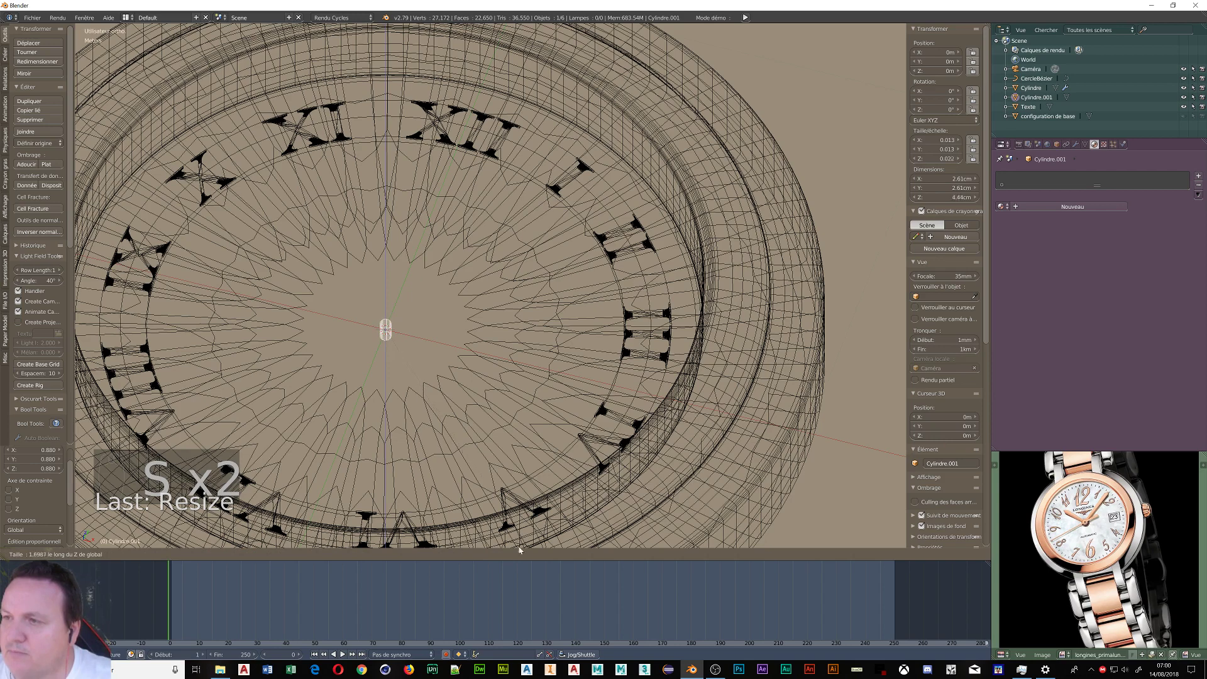
left_click(597, 115)
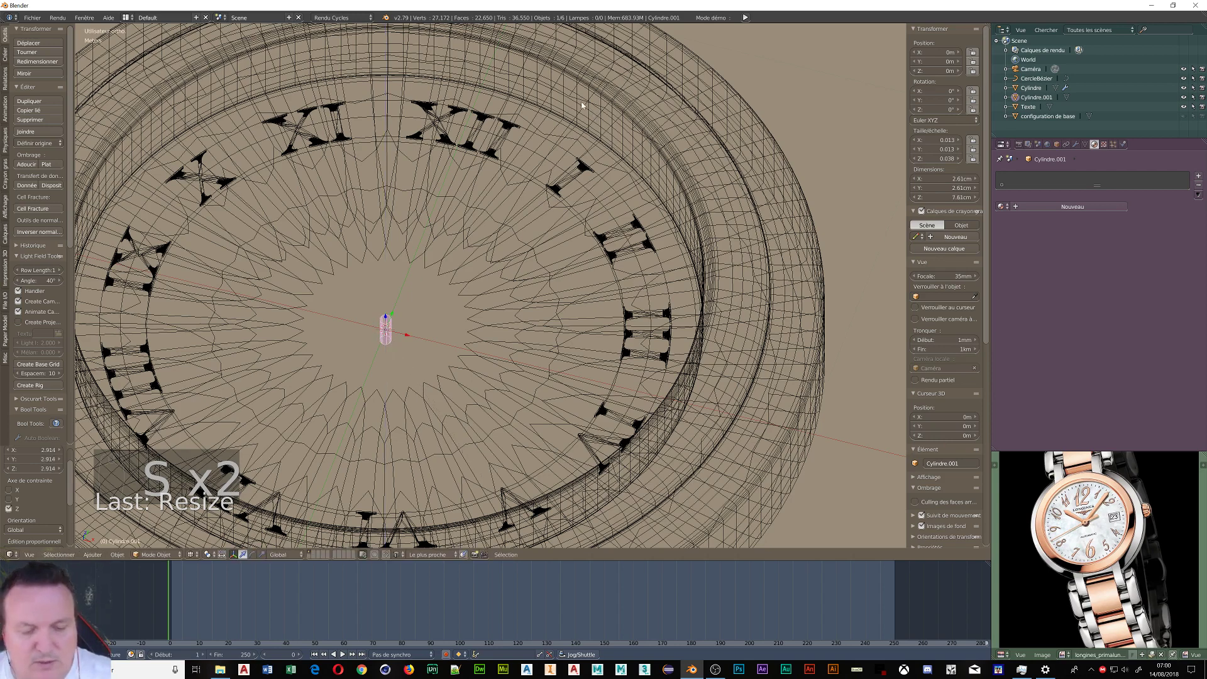
key("z")
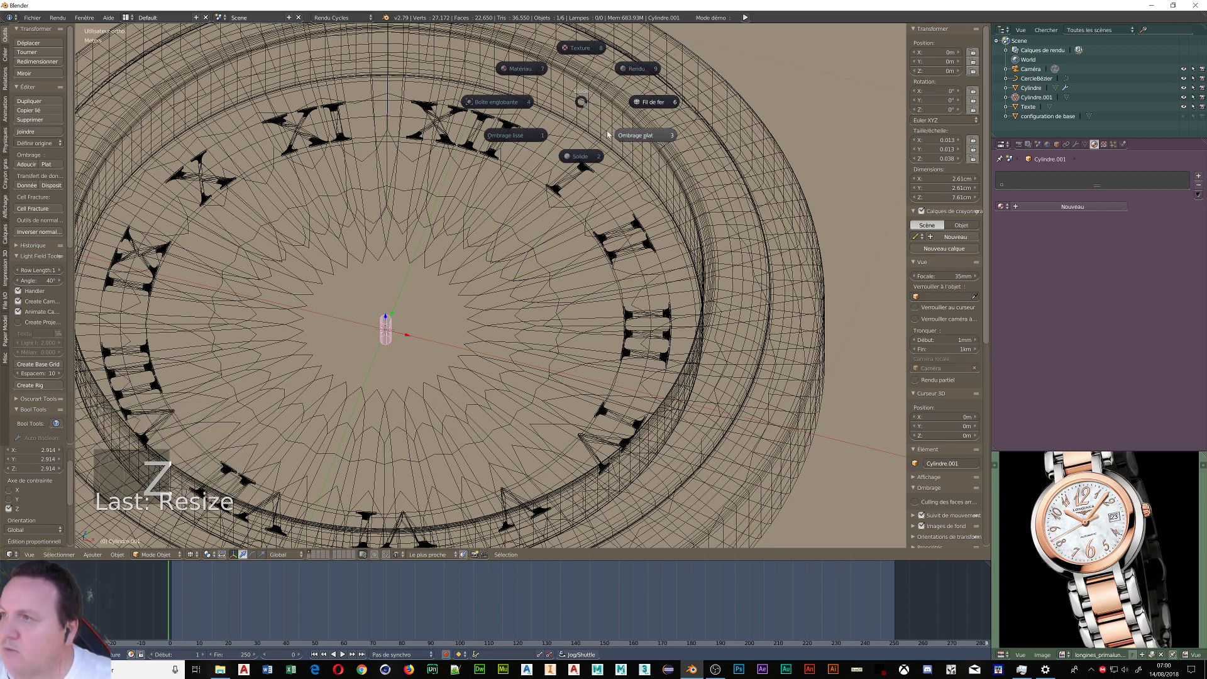
left_click(573, 157)
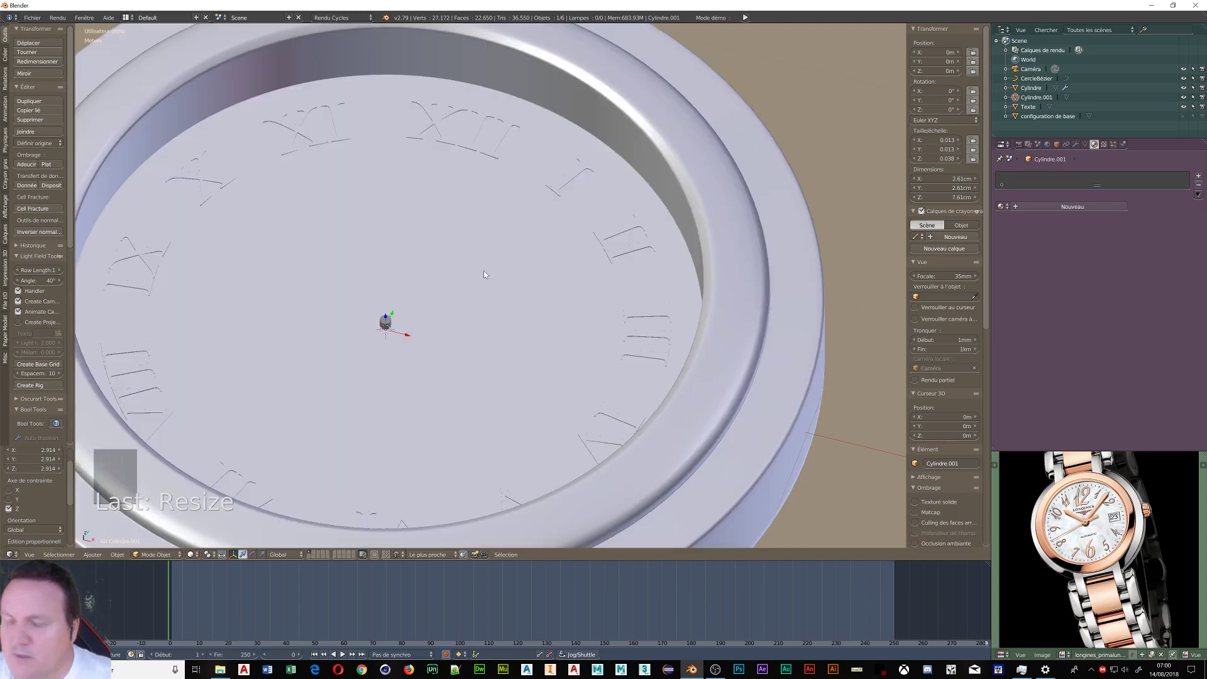
key("g")
key("z")
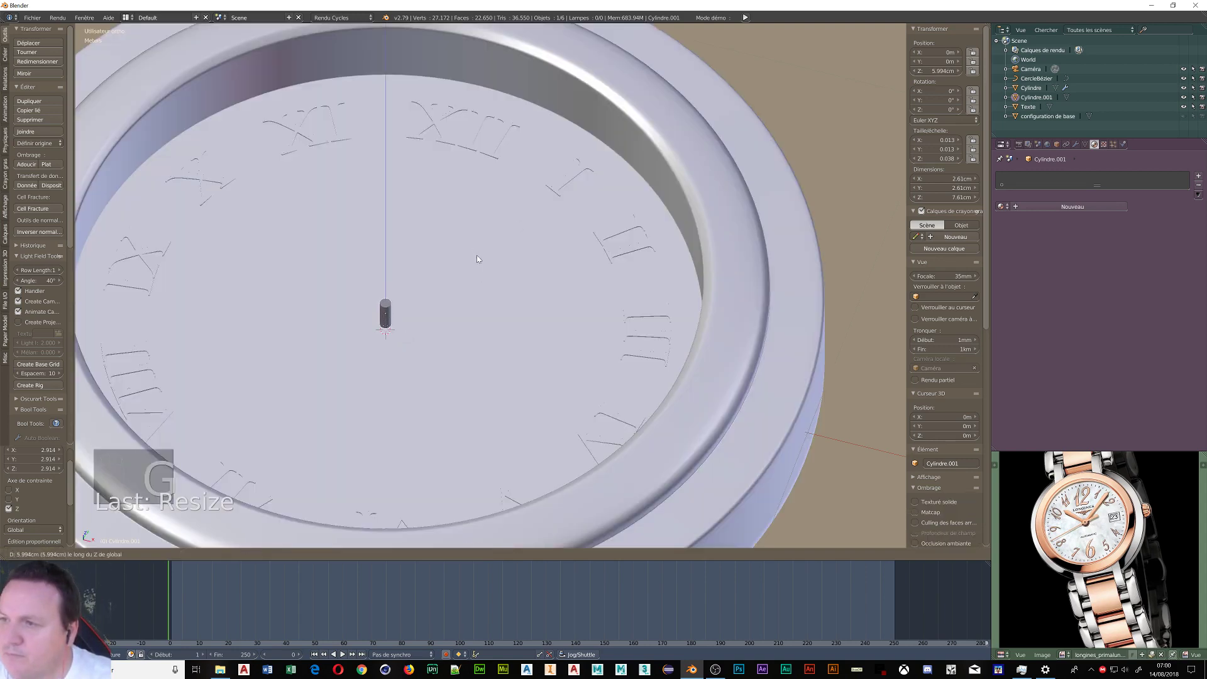
left_click(481, 261)
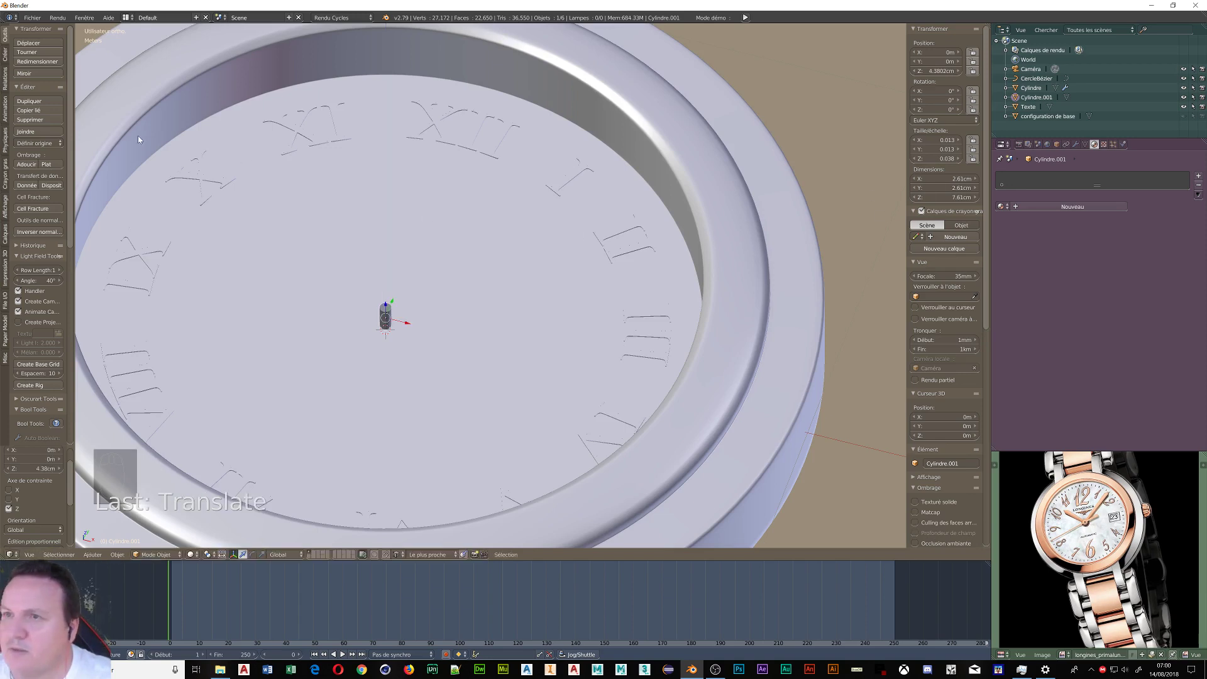
- Shade the centre cylinder smooth and assign the existing Chrome material to it
left_click(28, 165)
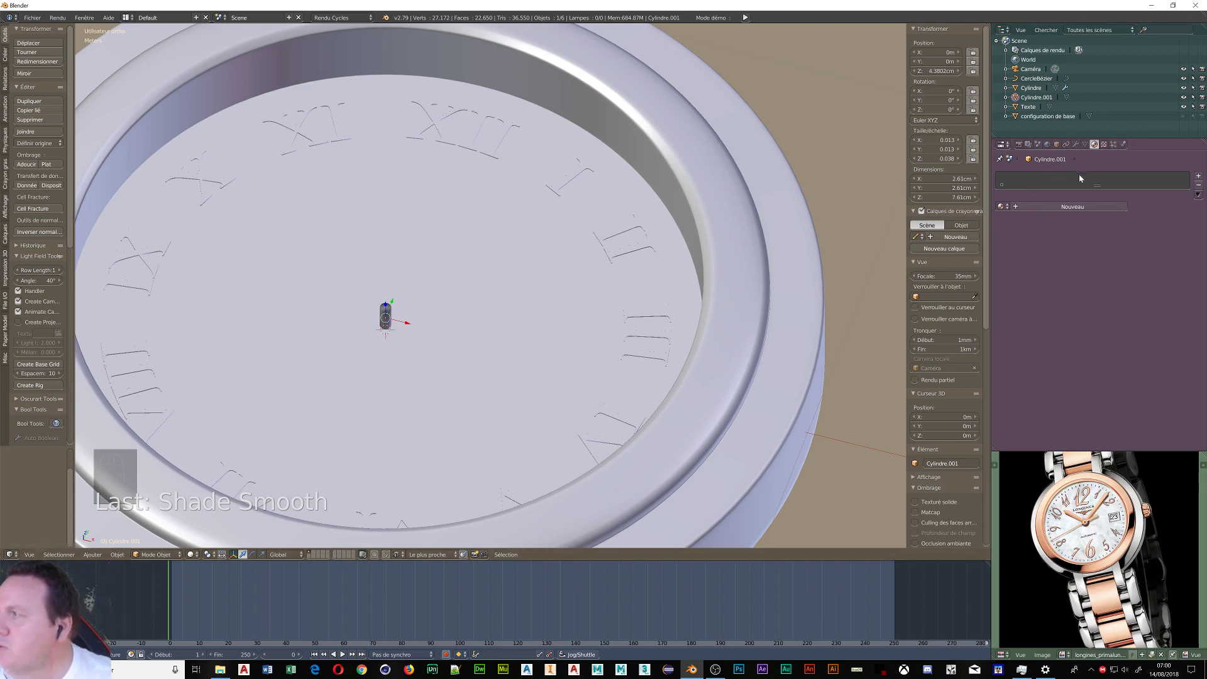
left_click(1000, 206)
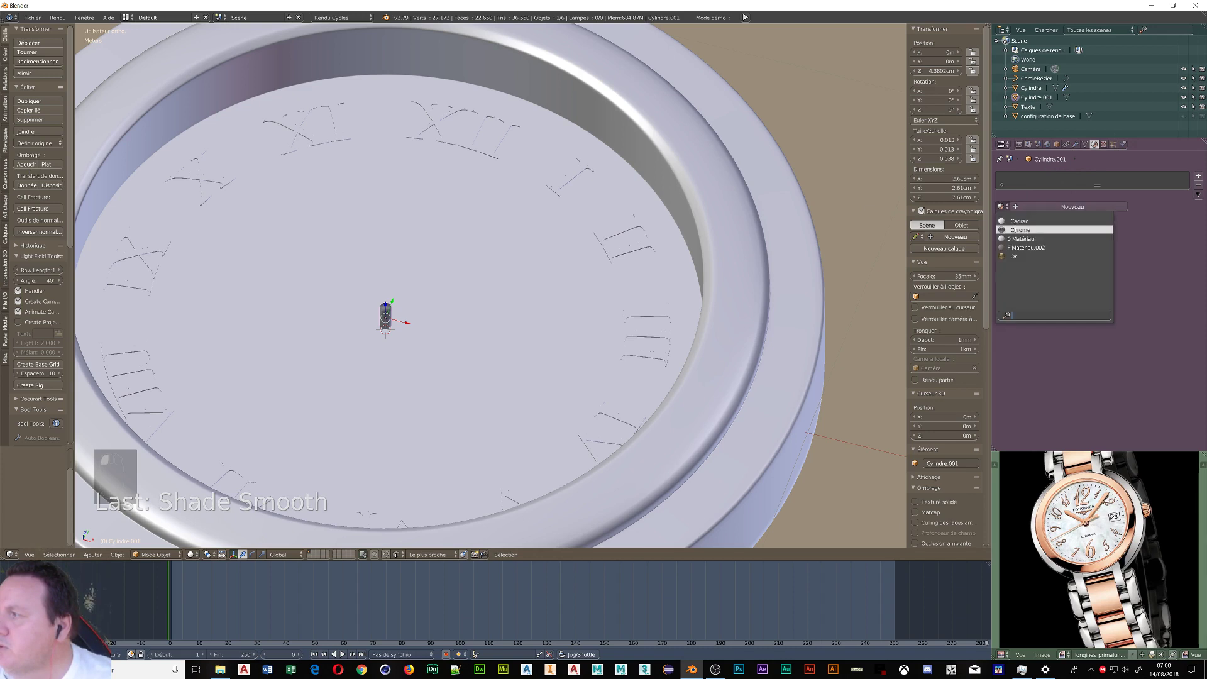
left_click(1031, 230)
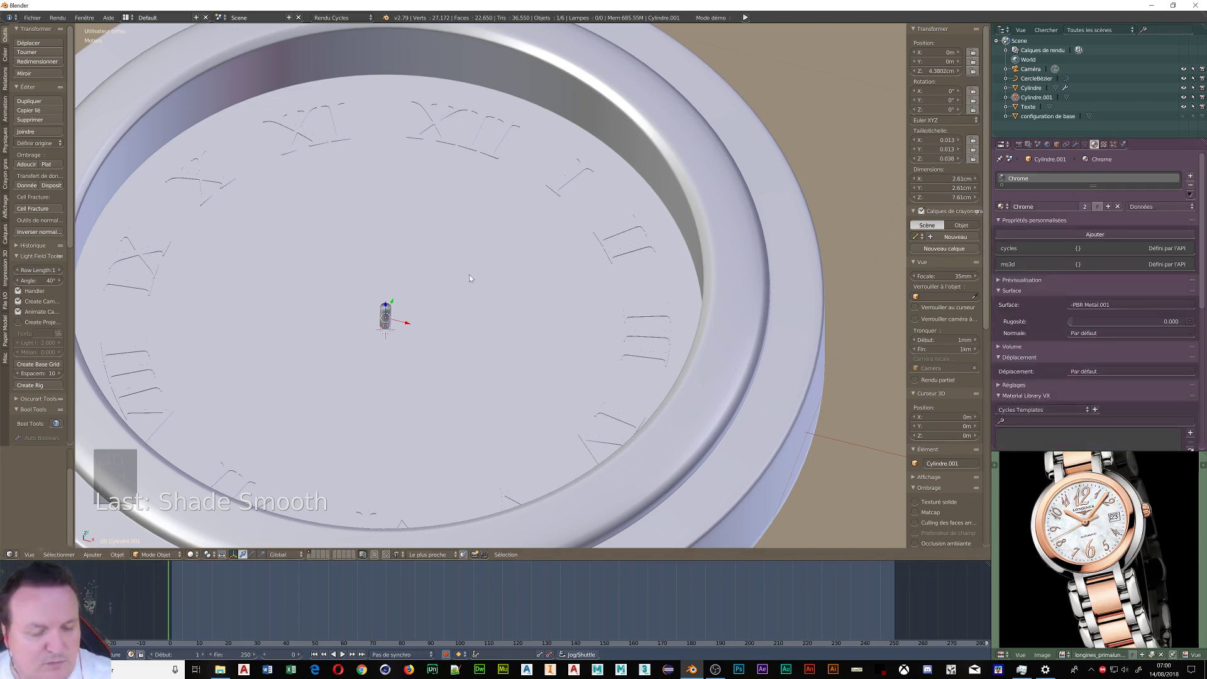
- Add a plane at the watch's centre and raise it about 7.6 cm along Z, near the top of the centre cylinder
key("shift+a")
mouse_move(469, 275)
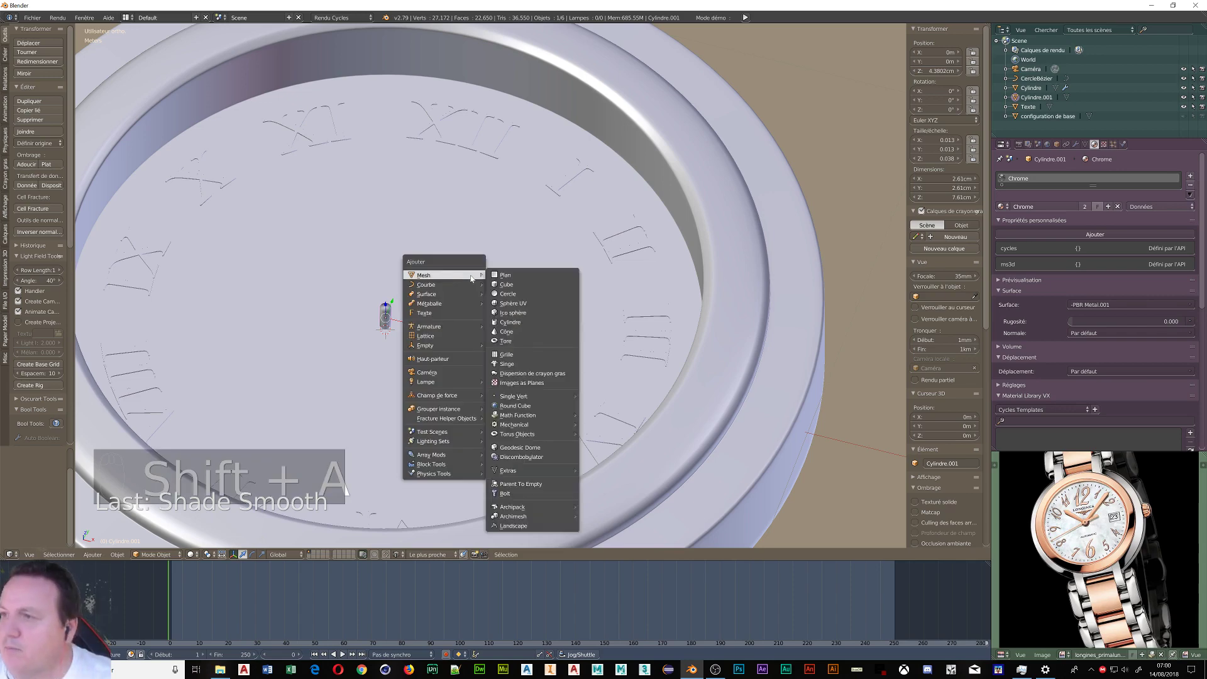
left_click(519, 276)
scroll(554, 289, "down", 6)
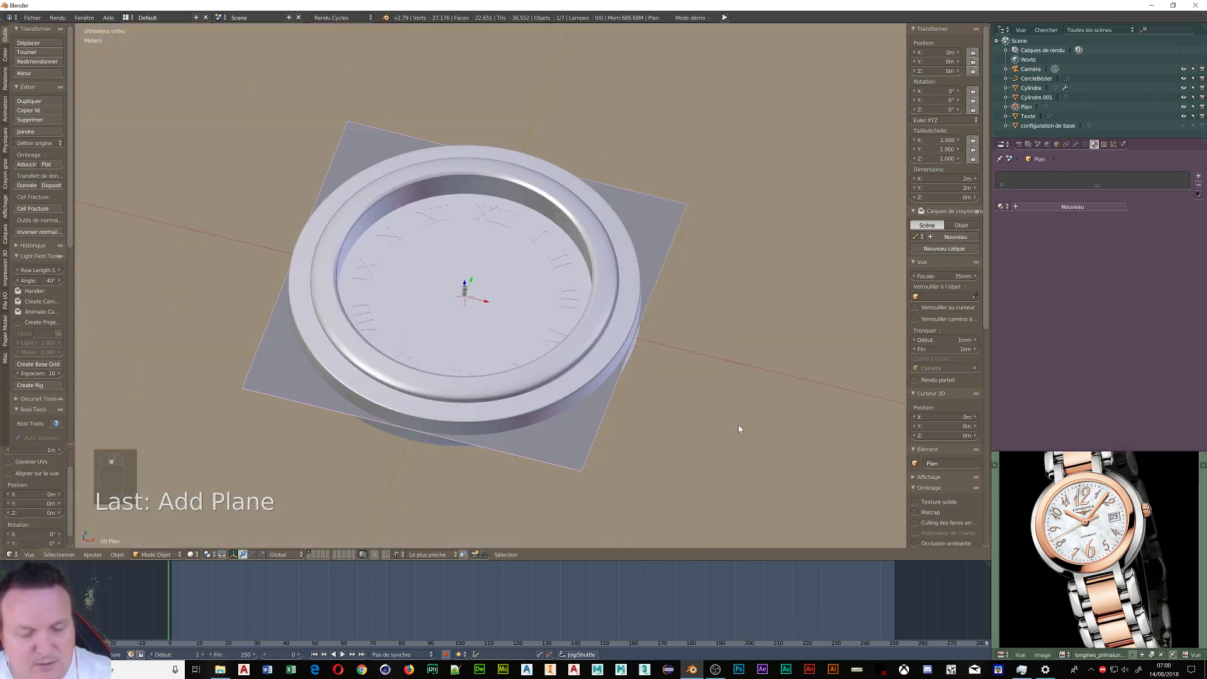
scroll(526, 319, "up", 6)
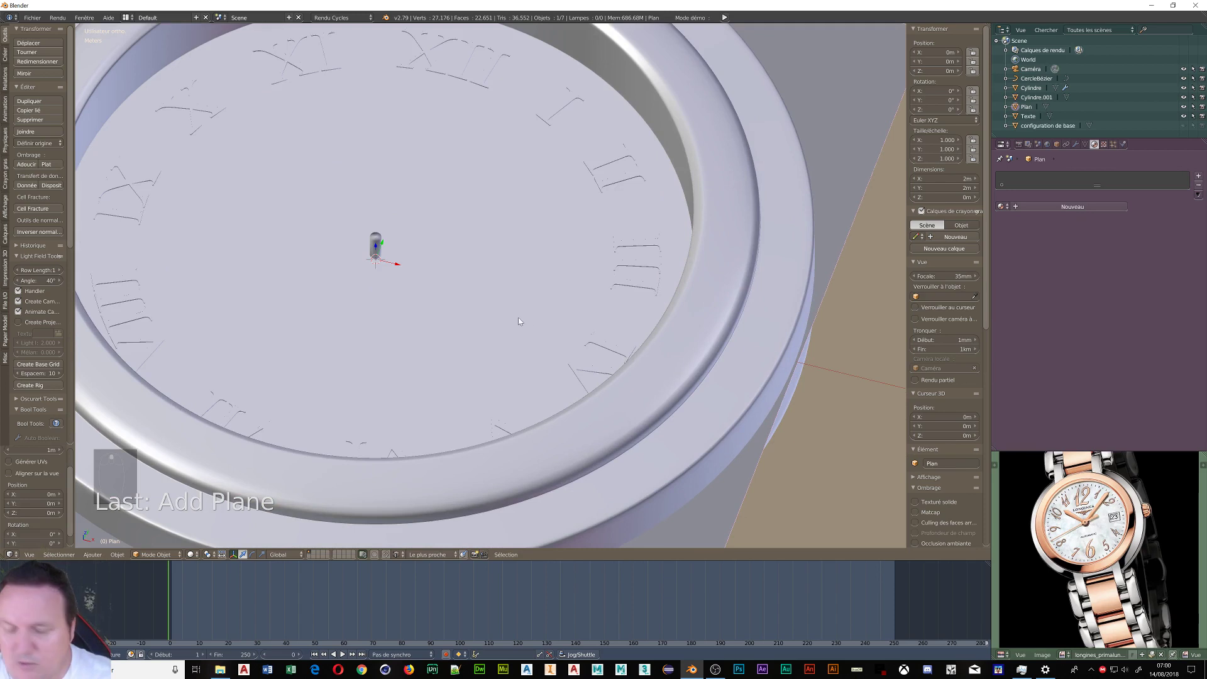
key("g")
key("z")
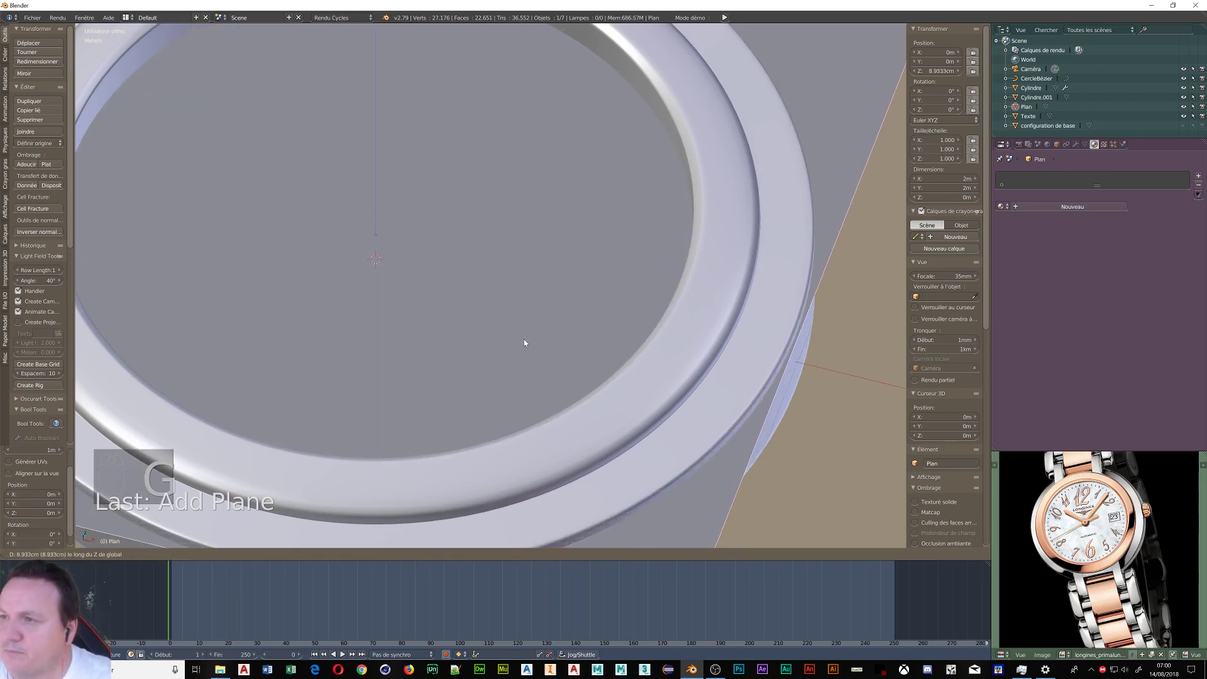
left_click(530, 372)
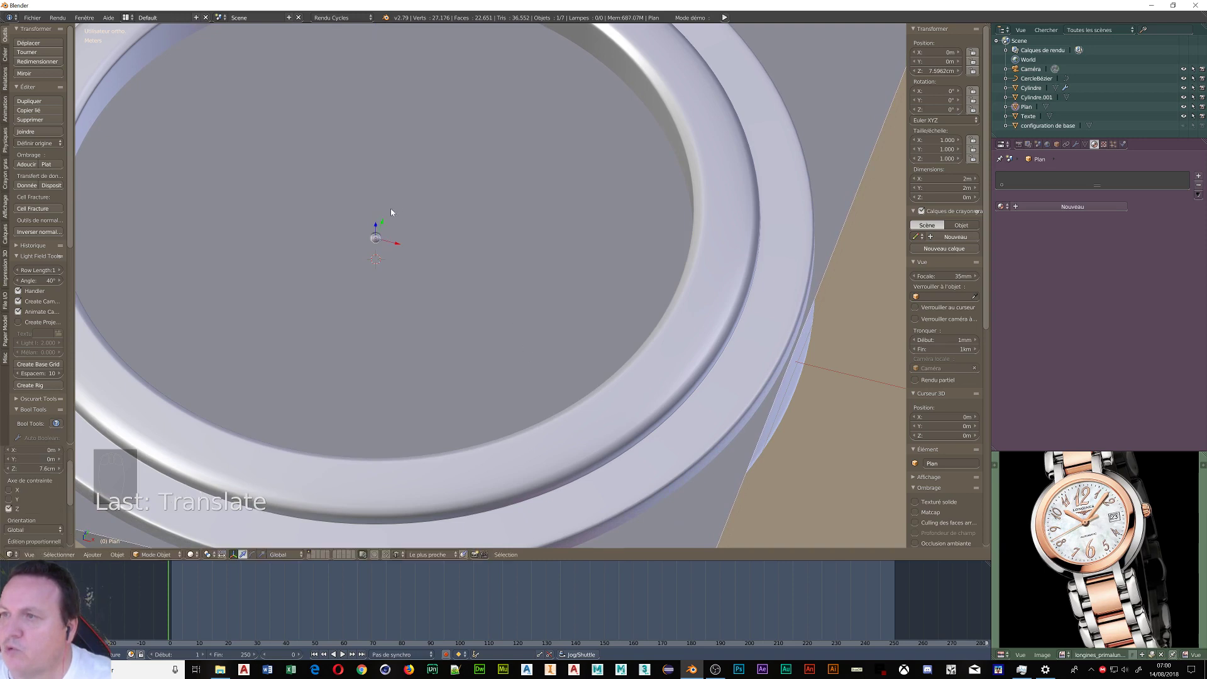
scroll(374, 249, "down", 5)
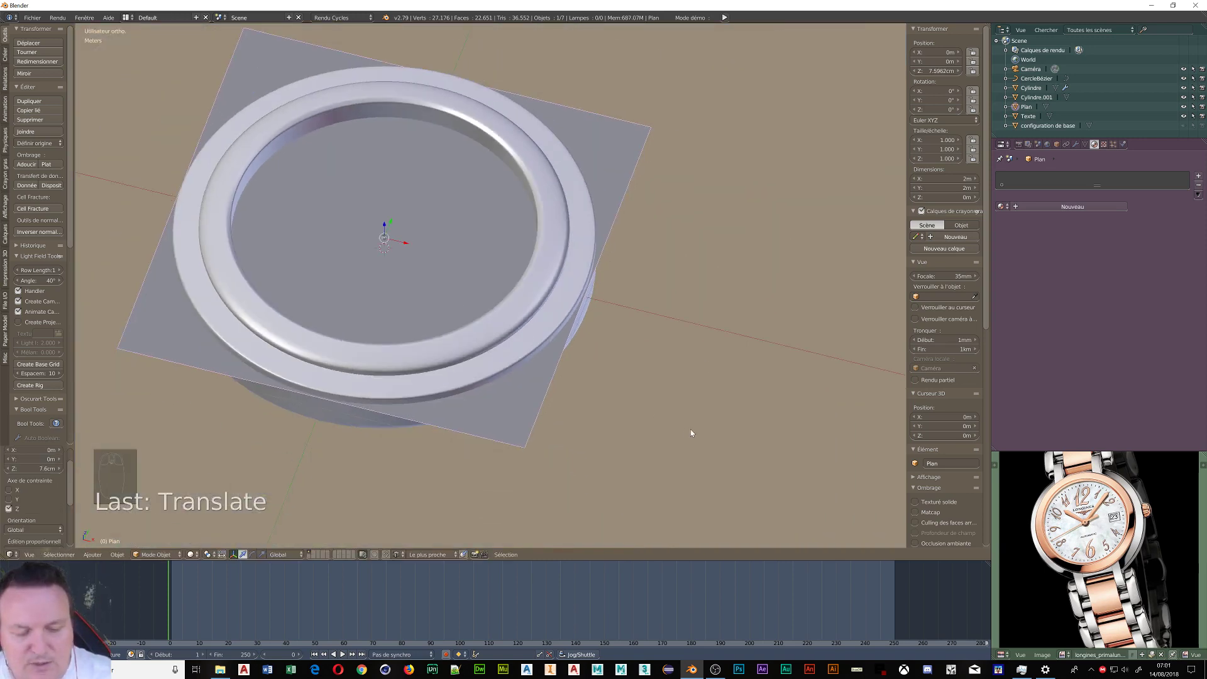
- Scale the plane down uniformly to about 1.09 m across, then narrow it along Y to about 5.08 cm
key("s")
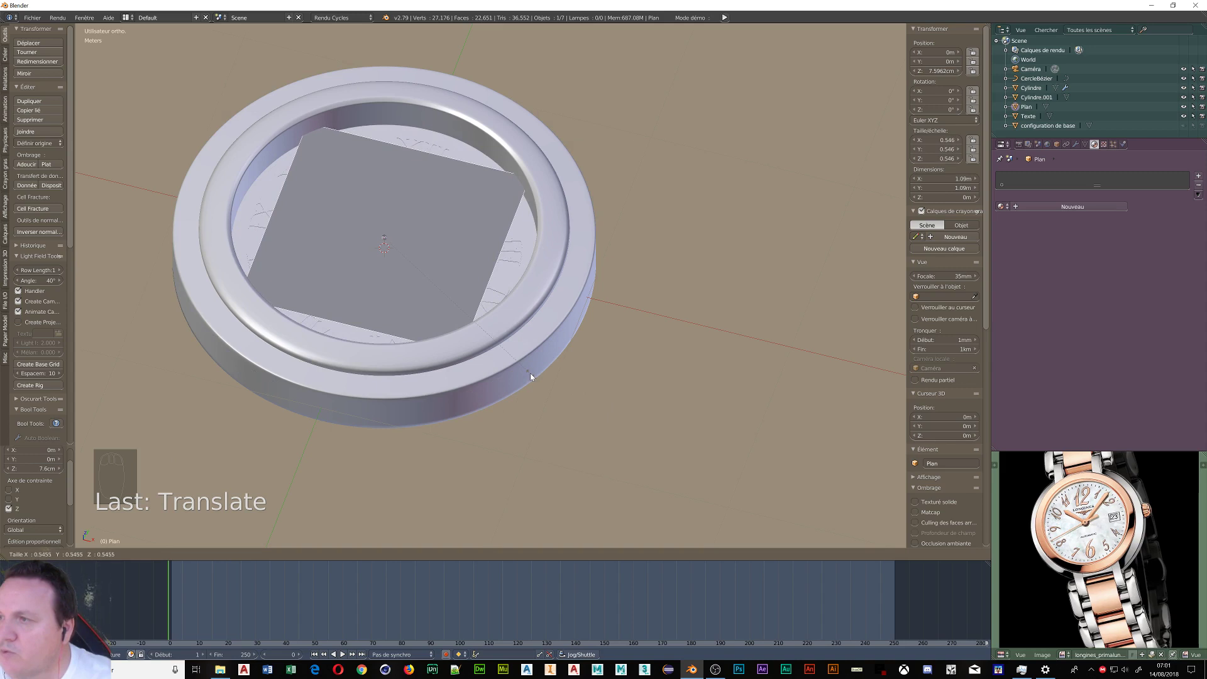
left_click(530, 372)
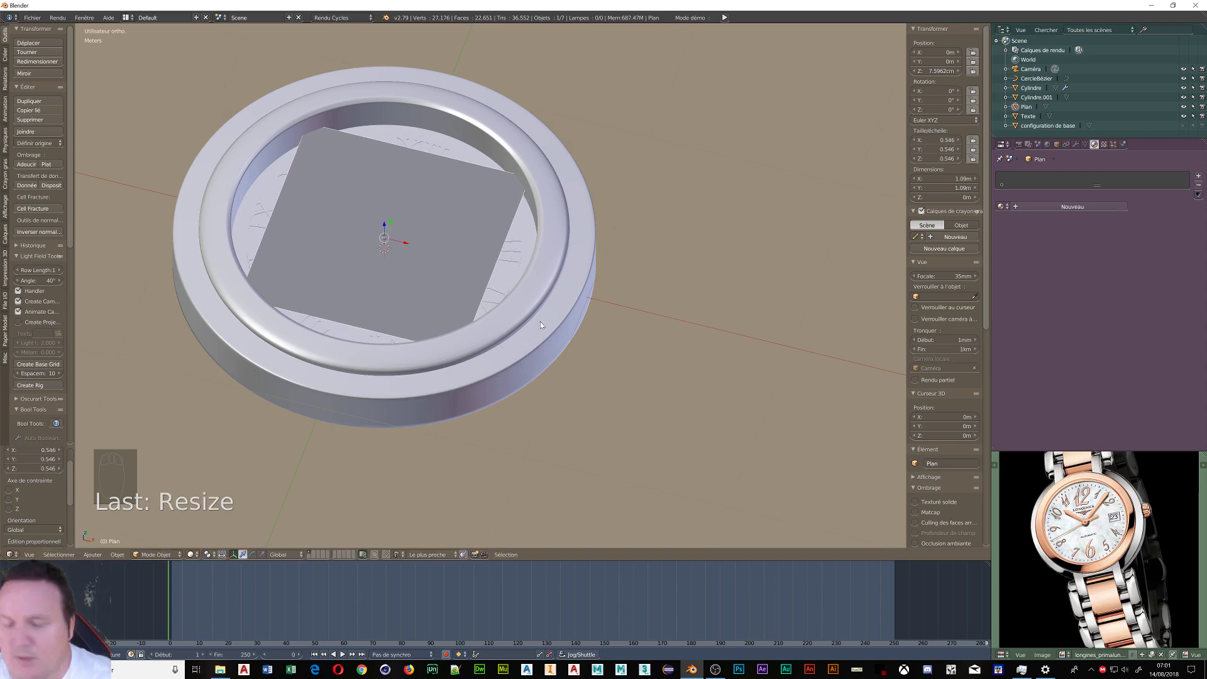
key("s")
key("y")
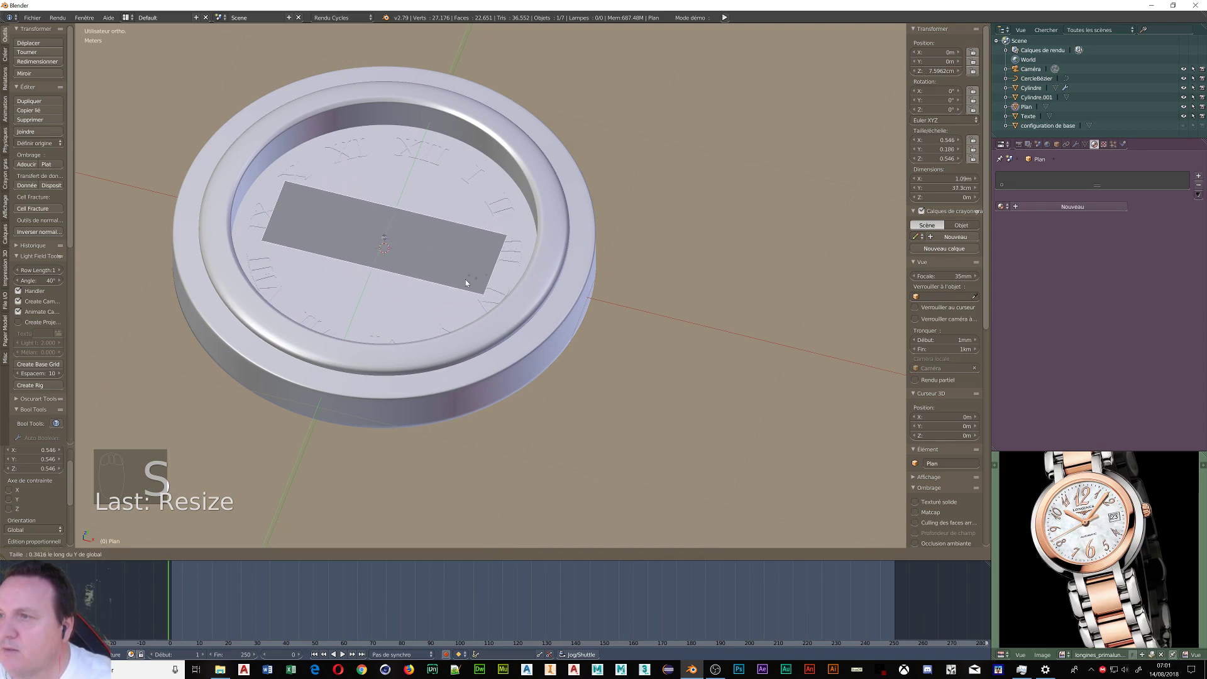
left_click(392, 248)
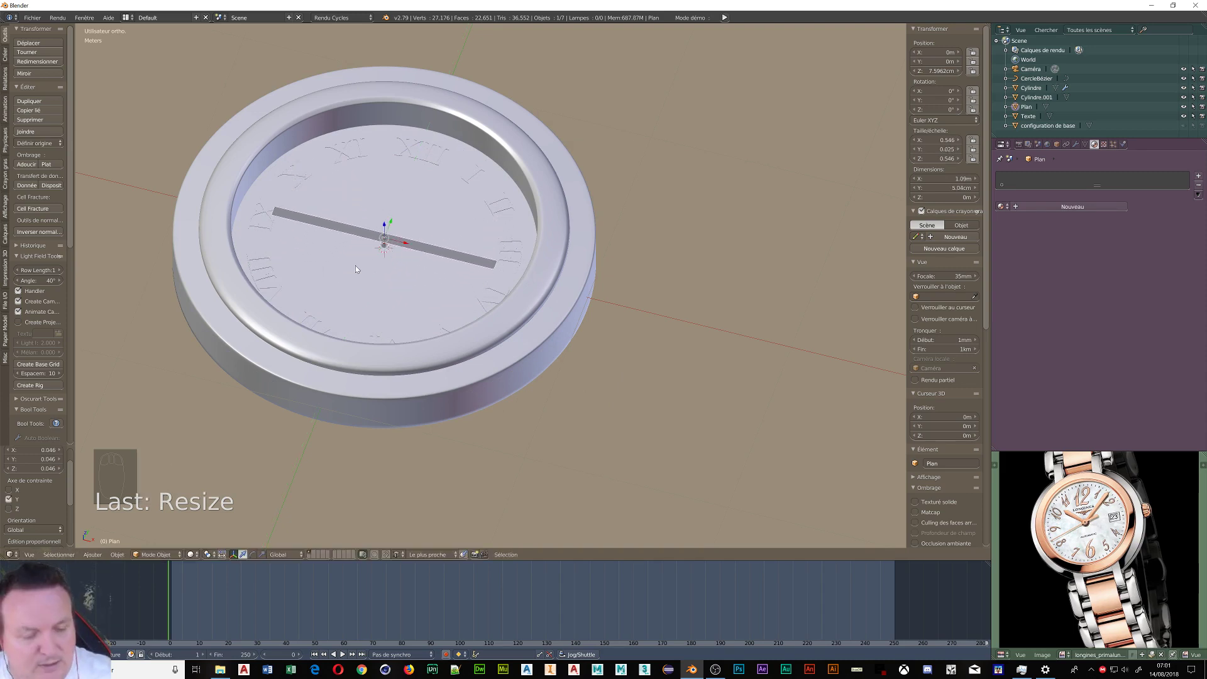
- In wireframe vertex editing, move one end of the strip about 49.5 cm along X to just past the centre pin and narrow that end slightly
key("Tab")
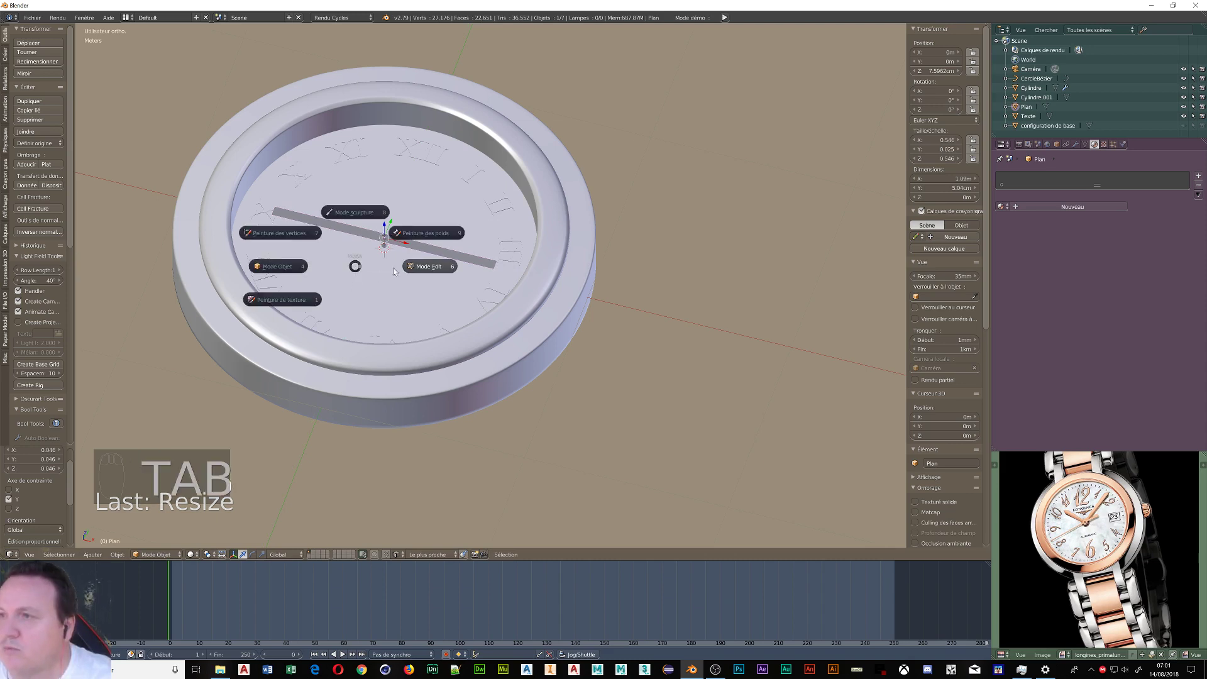
left_click(422, 269)
scroll(301, 247, "up", 6)
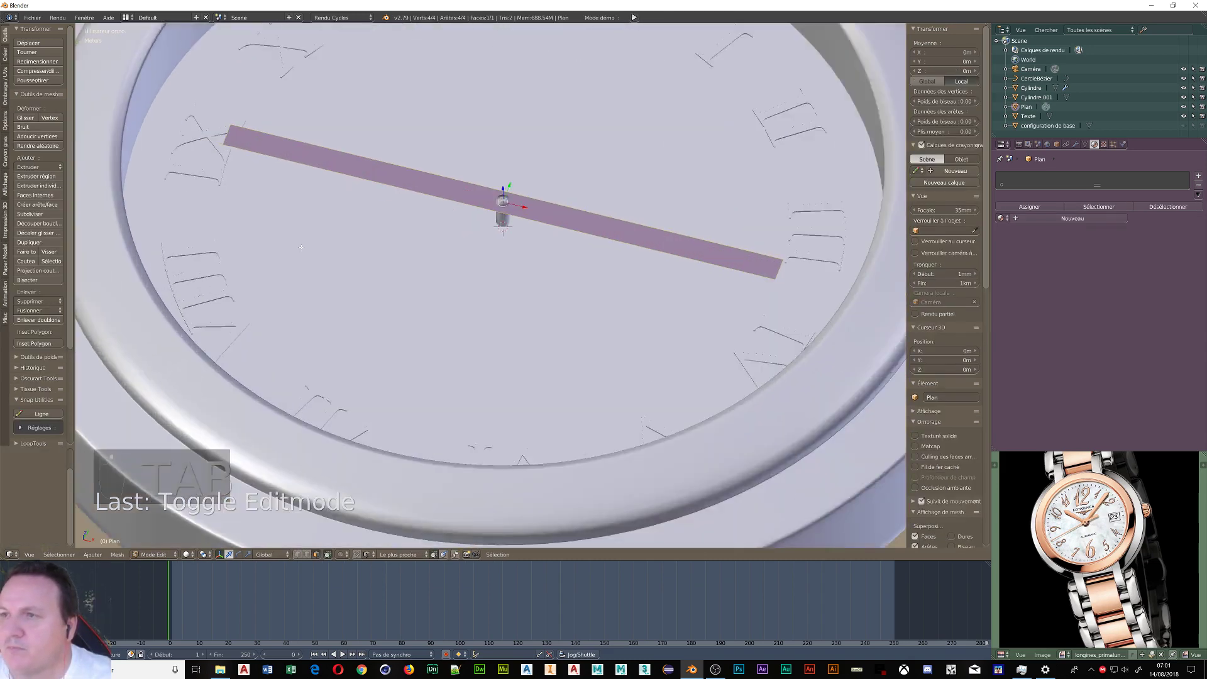
key("z")
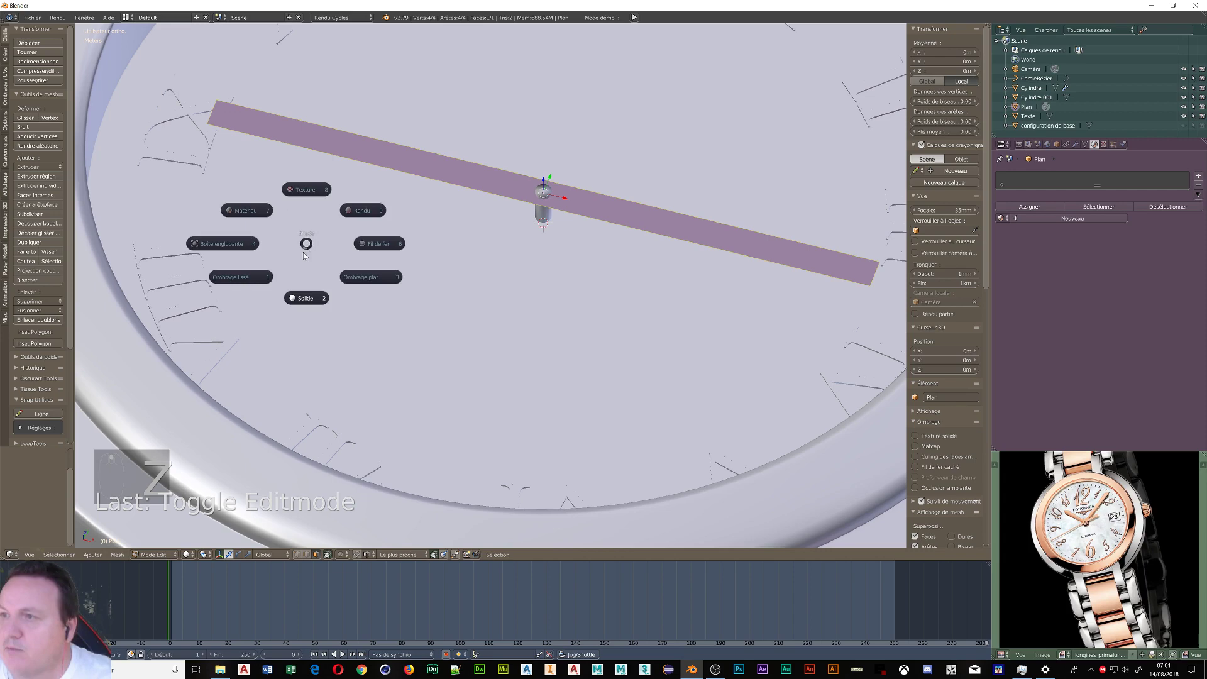
left_click(379, 244)
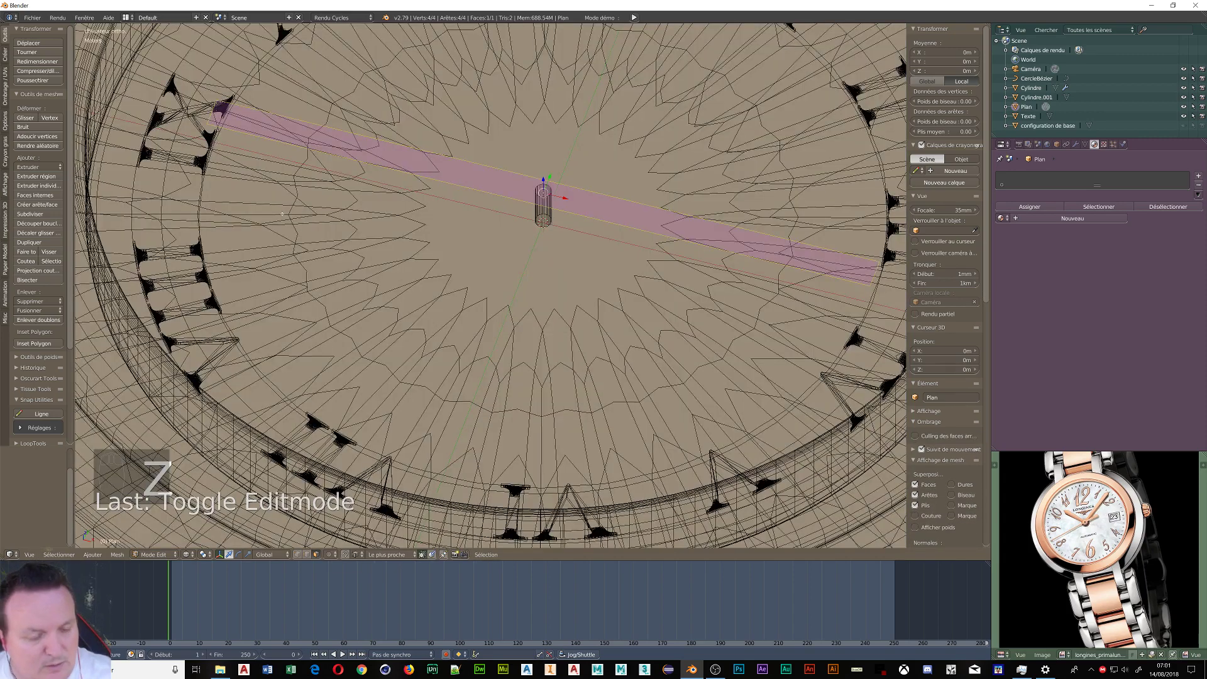
key("ctrl+Tab")
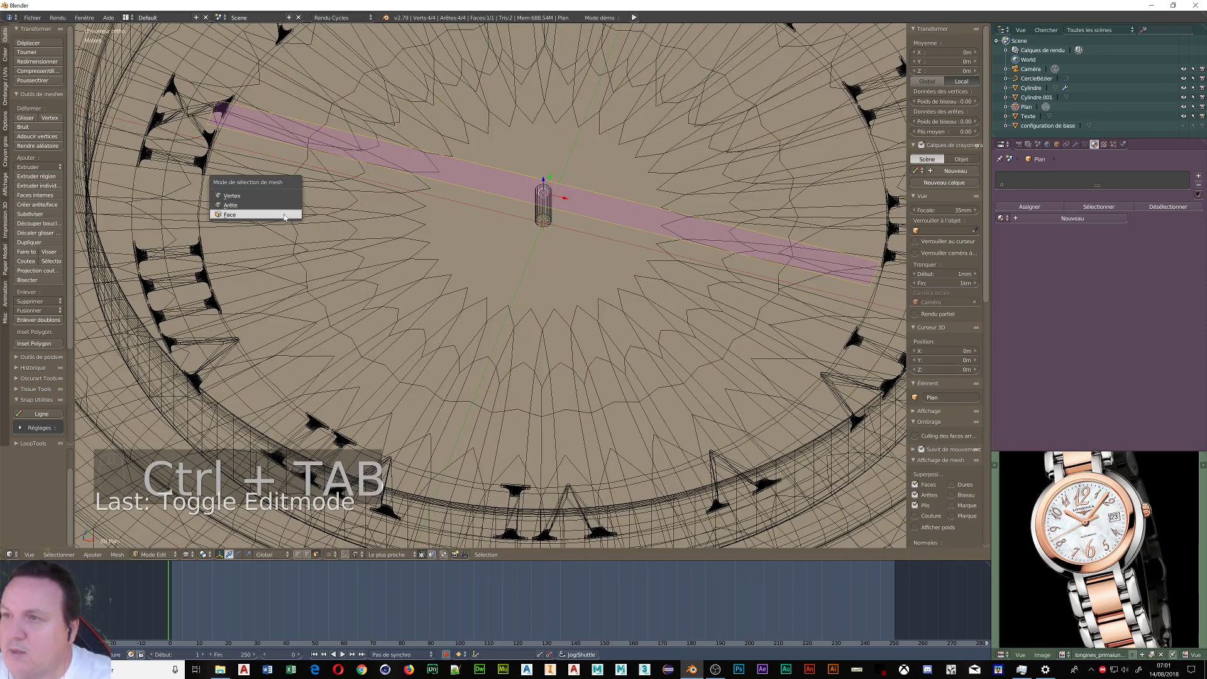
left_click(243, 197)
key("a")
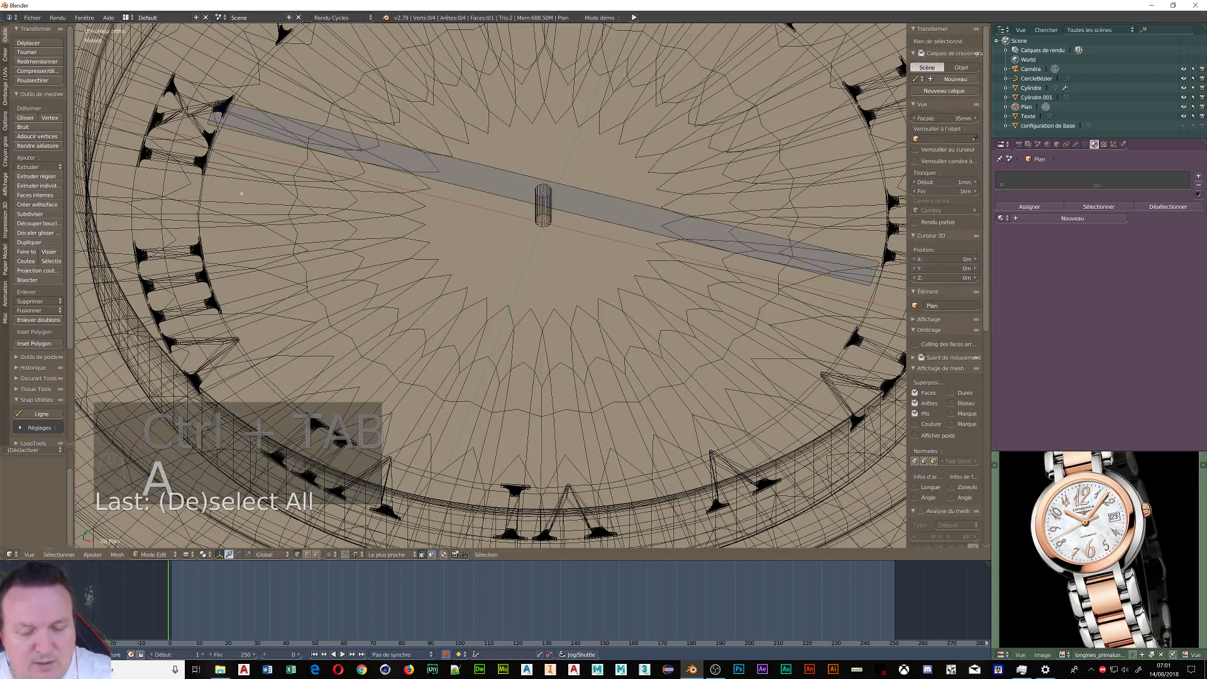
key("b")
left_click_drag(176, 82, 230, 123)
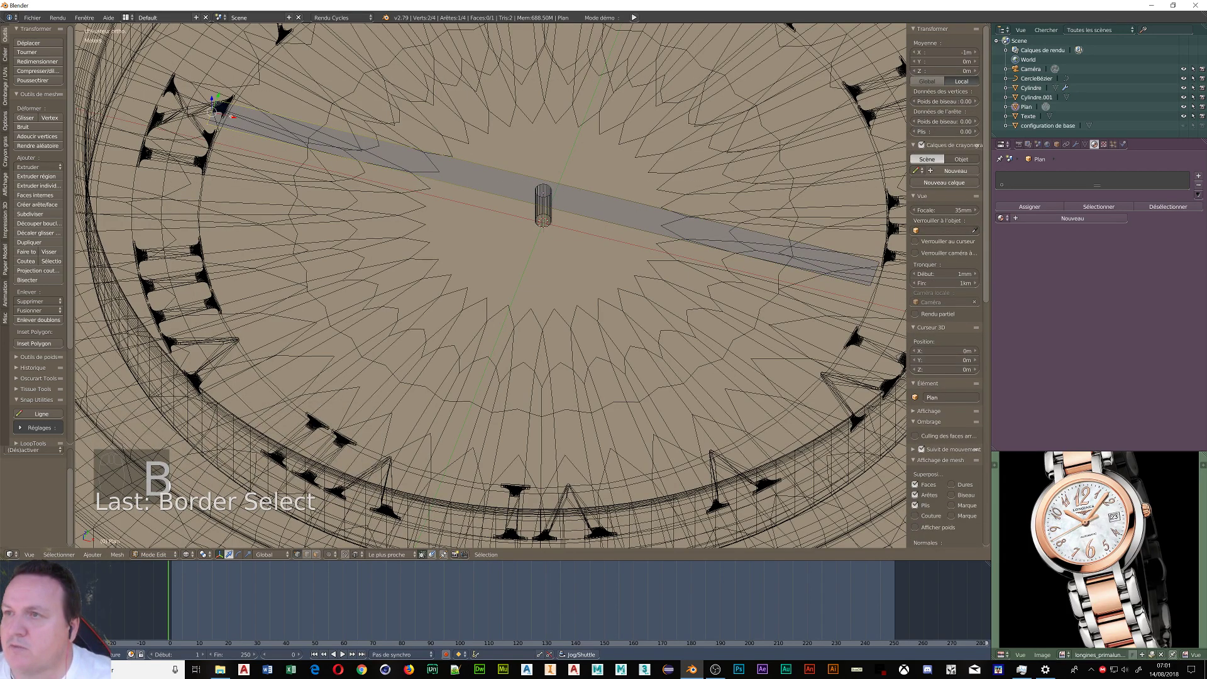
key("g")
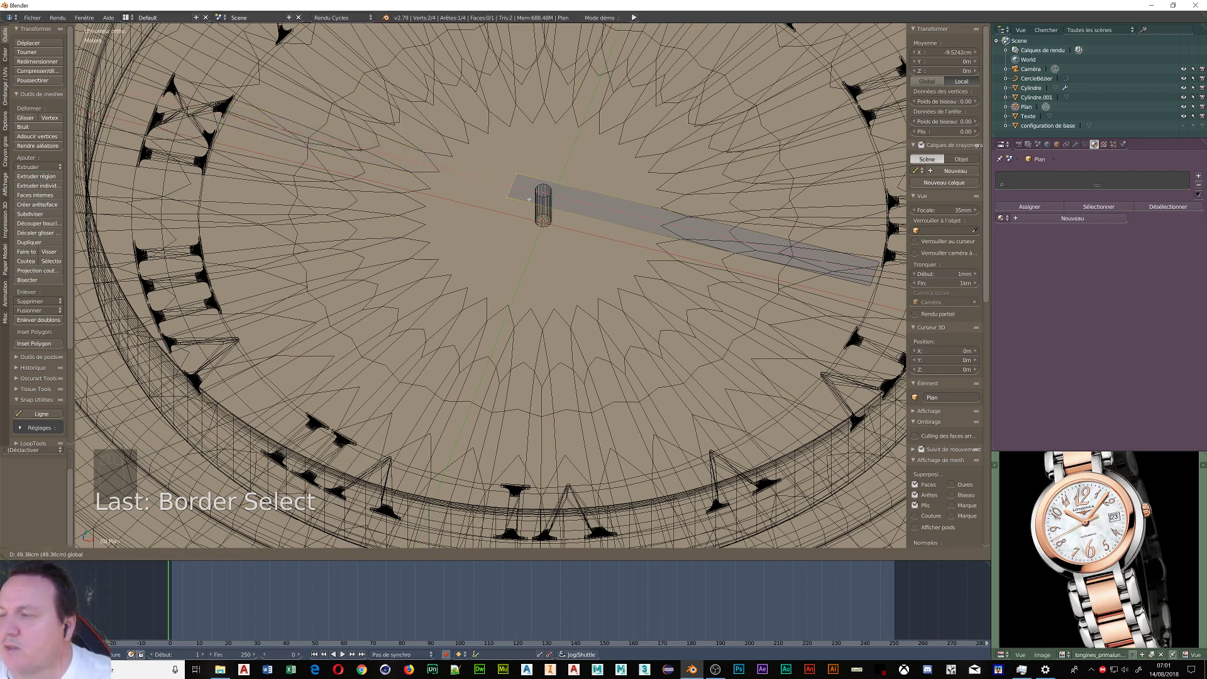
left_click(530, 200)
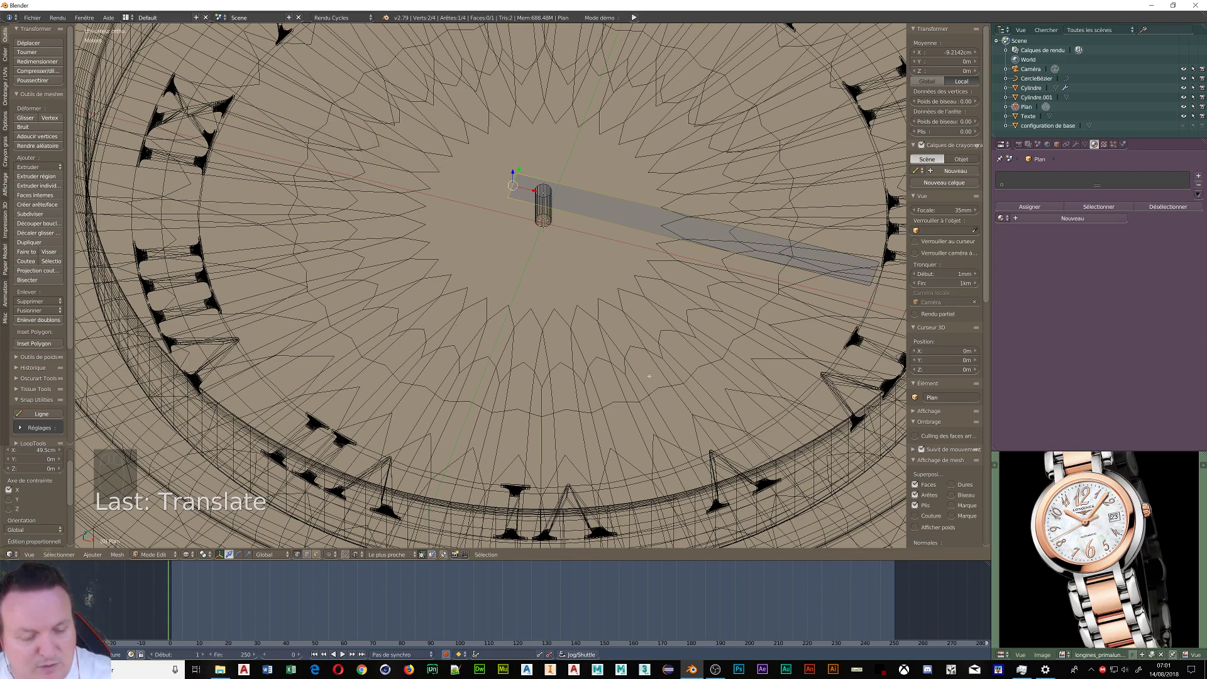
key("s")
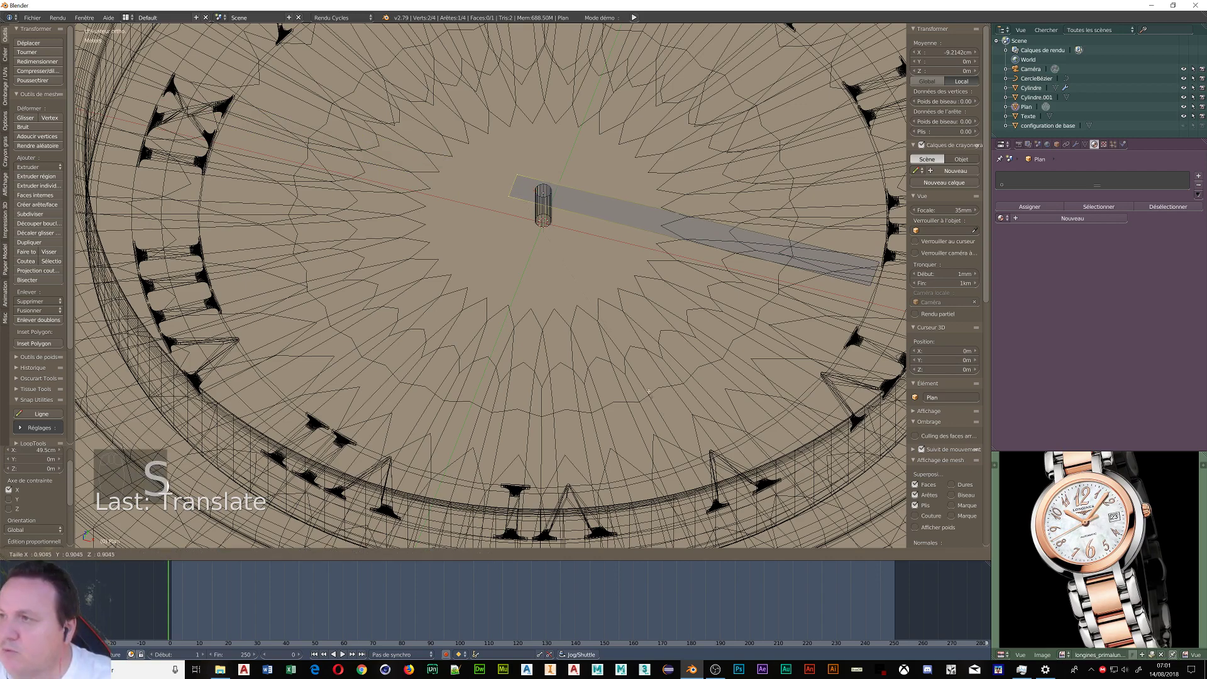
left_click(625, 344)
- Widen the strip's outer end by a factor of about 1.37 and pull it about 5.3 cm inward along X
middle_click_drag(625, 343, 442, 179, "shift")
key("a")
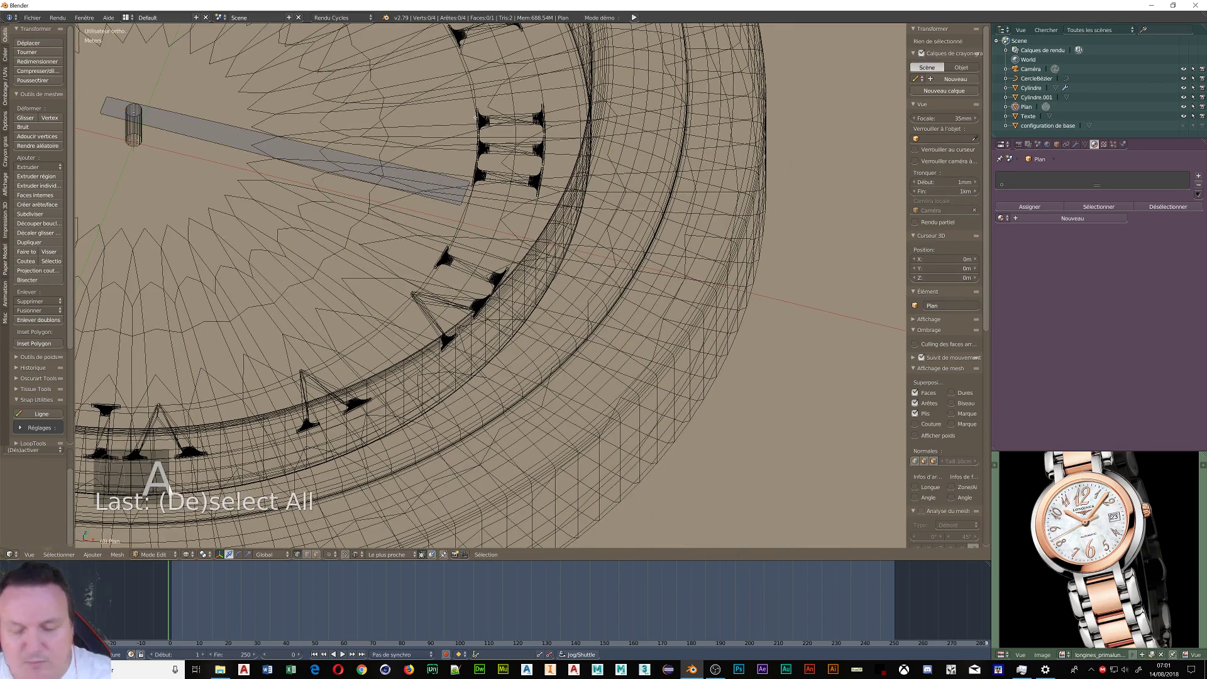
key("b")
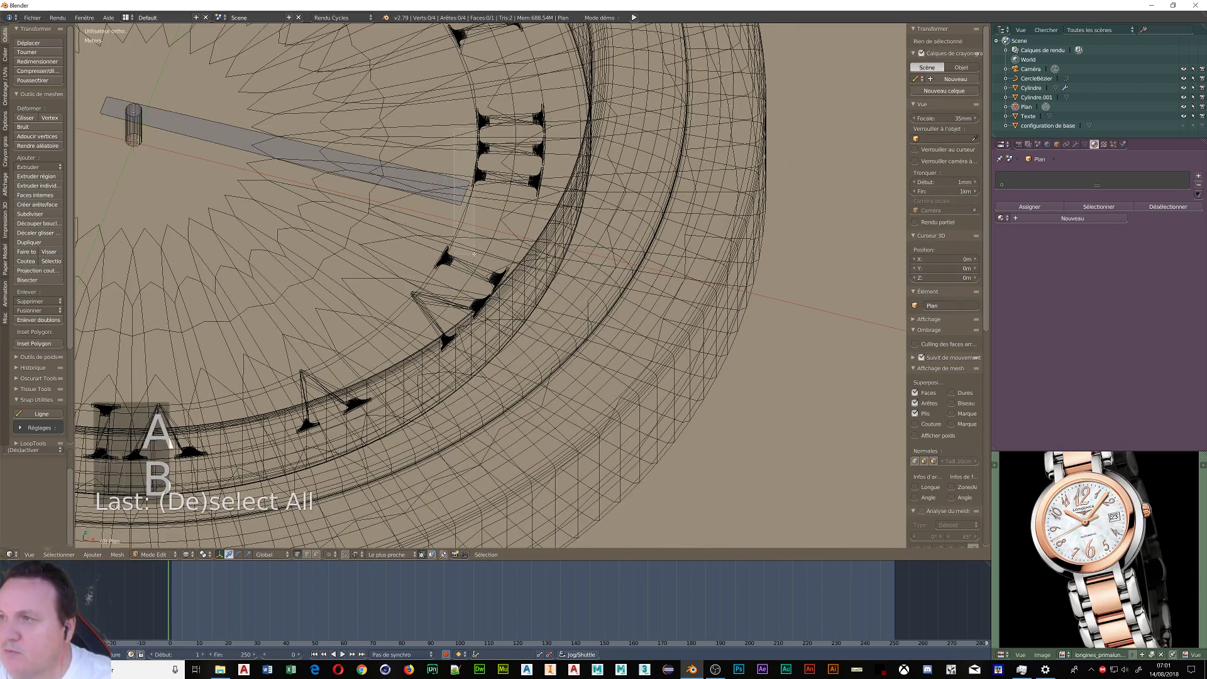
left_click_drag(474, 254, 473, 253)
key("s")
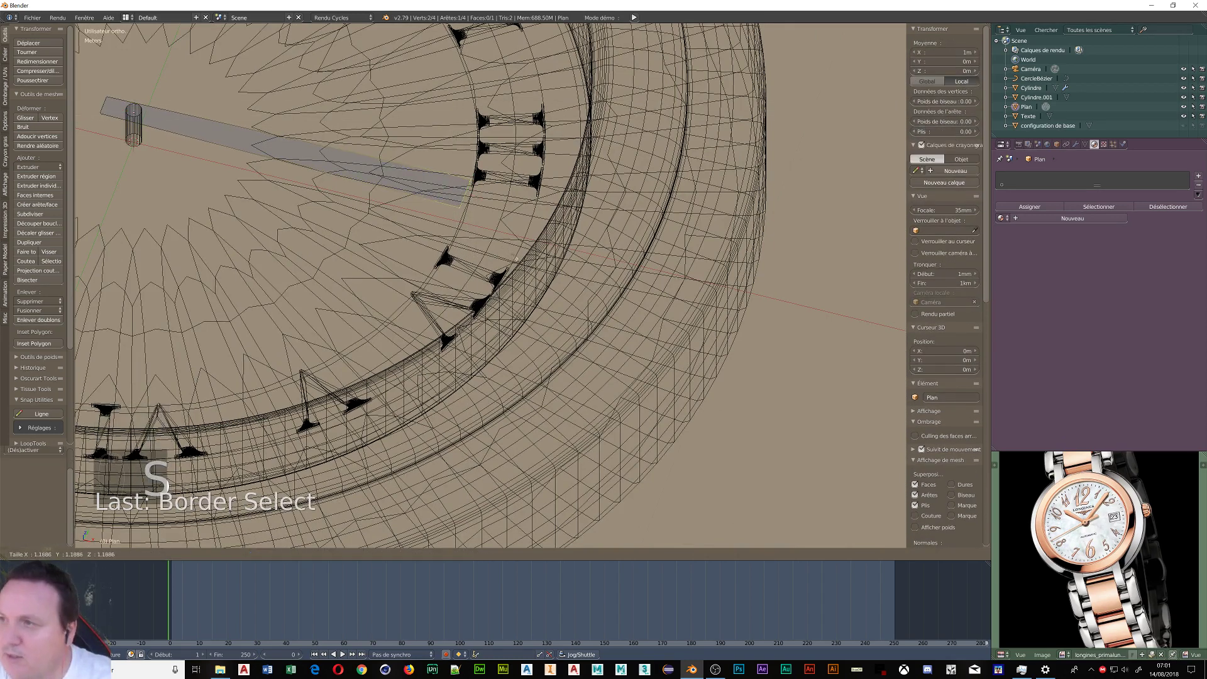
left_click(482, 206)
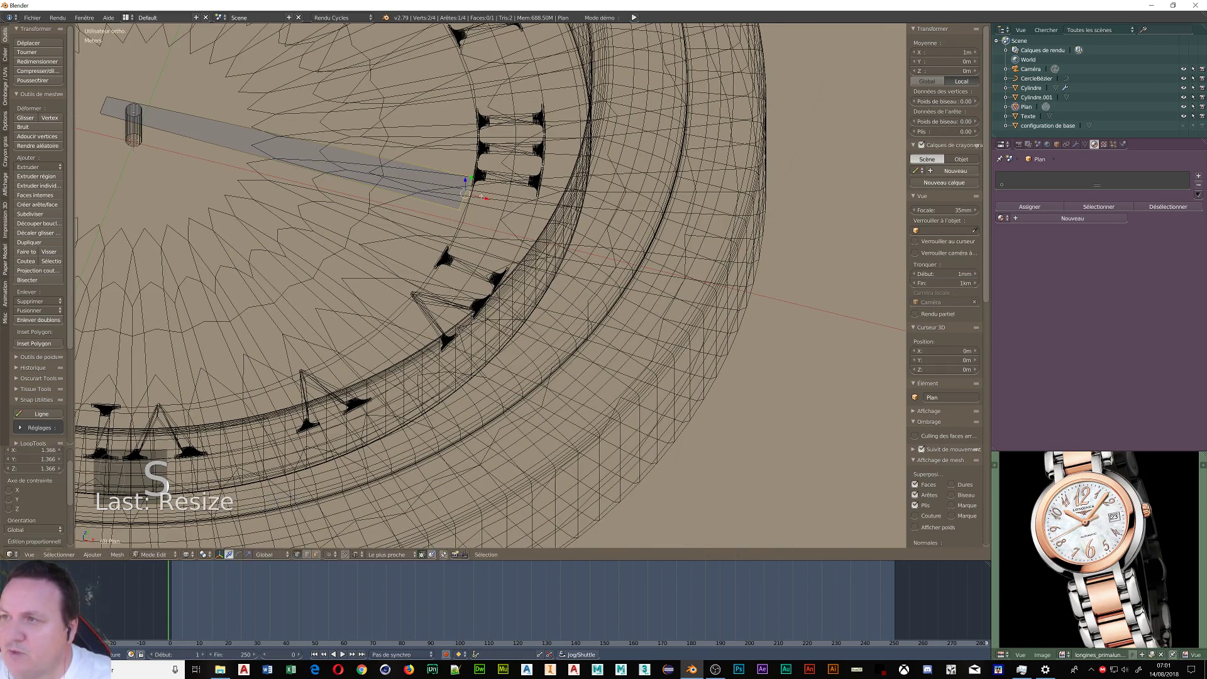
key("g")
key("x")
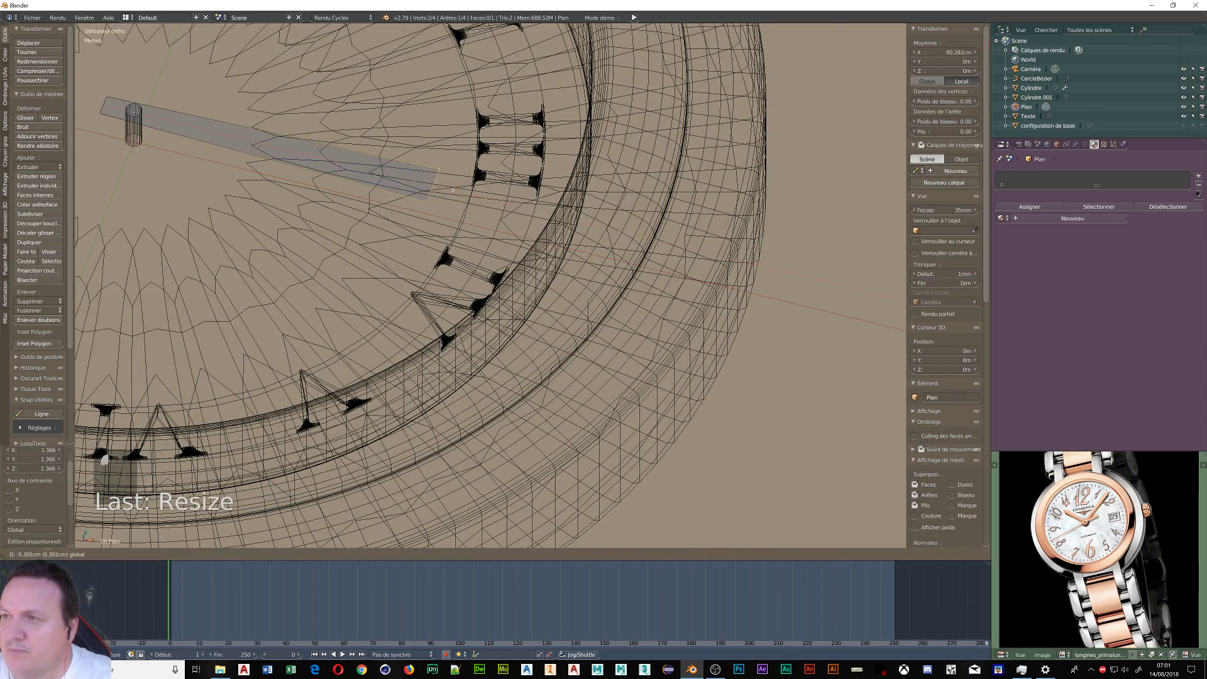
left_click(453, 190)
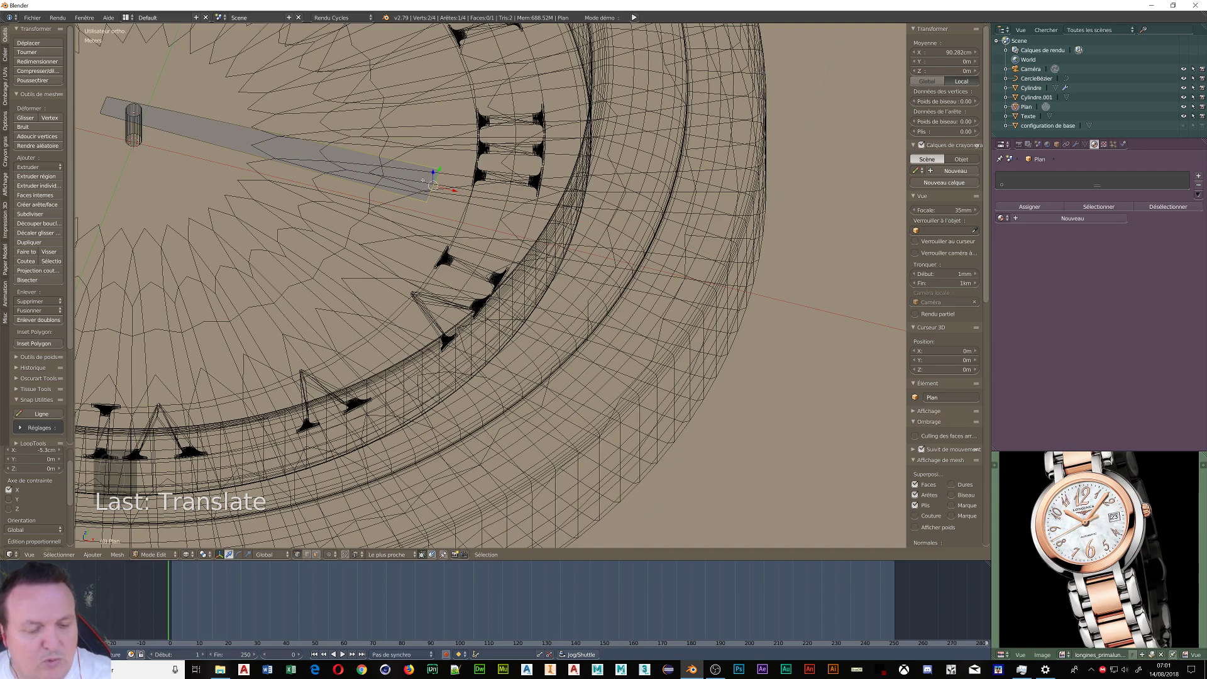
- Add one lengthwise loop cut to the strip and move its outer-end vertex about 6.27 cm outward along X to form a pointed tip
key("ctrl+r")
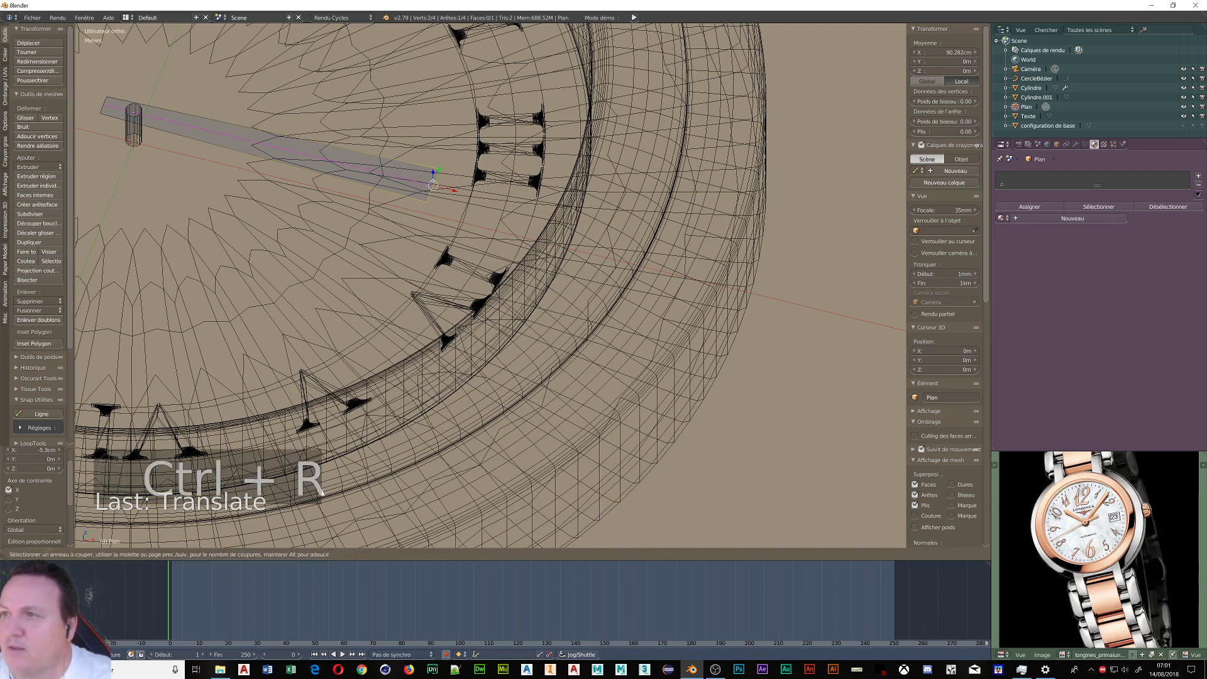
left_click(434, 184)
left_click(433, 181)
right_click(435, 184)
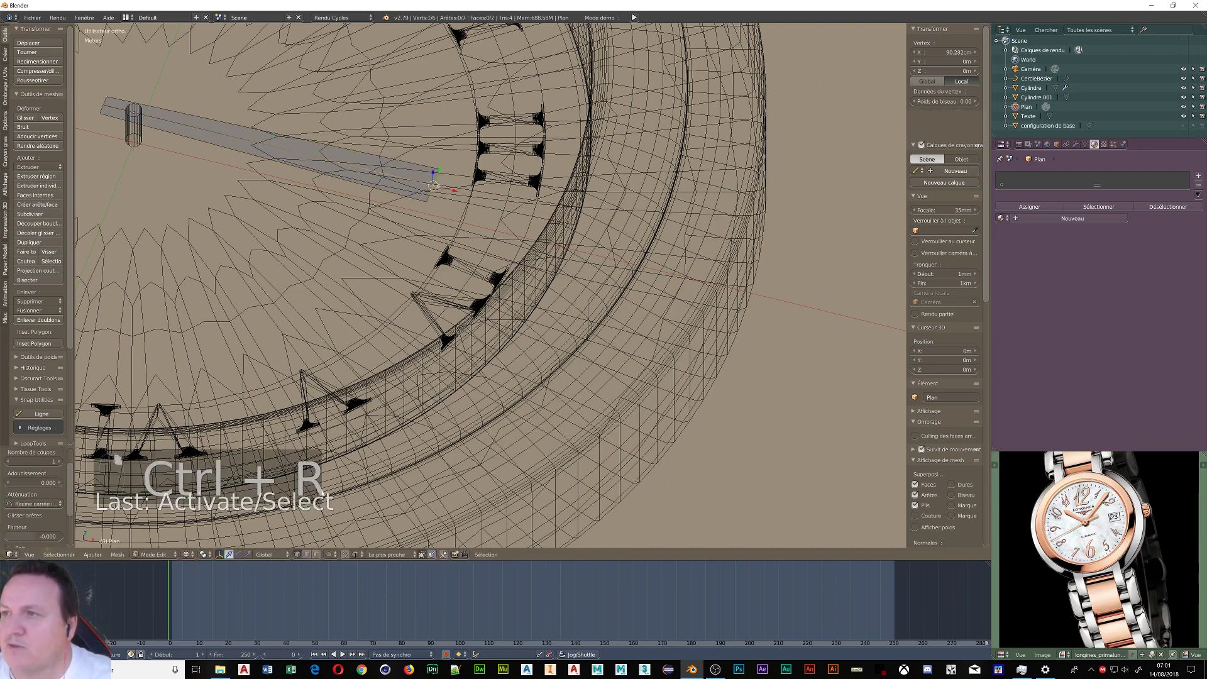
key("g")
right_click(438, 186)
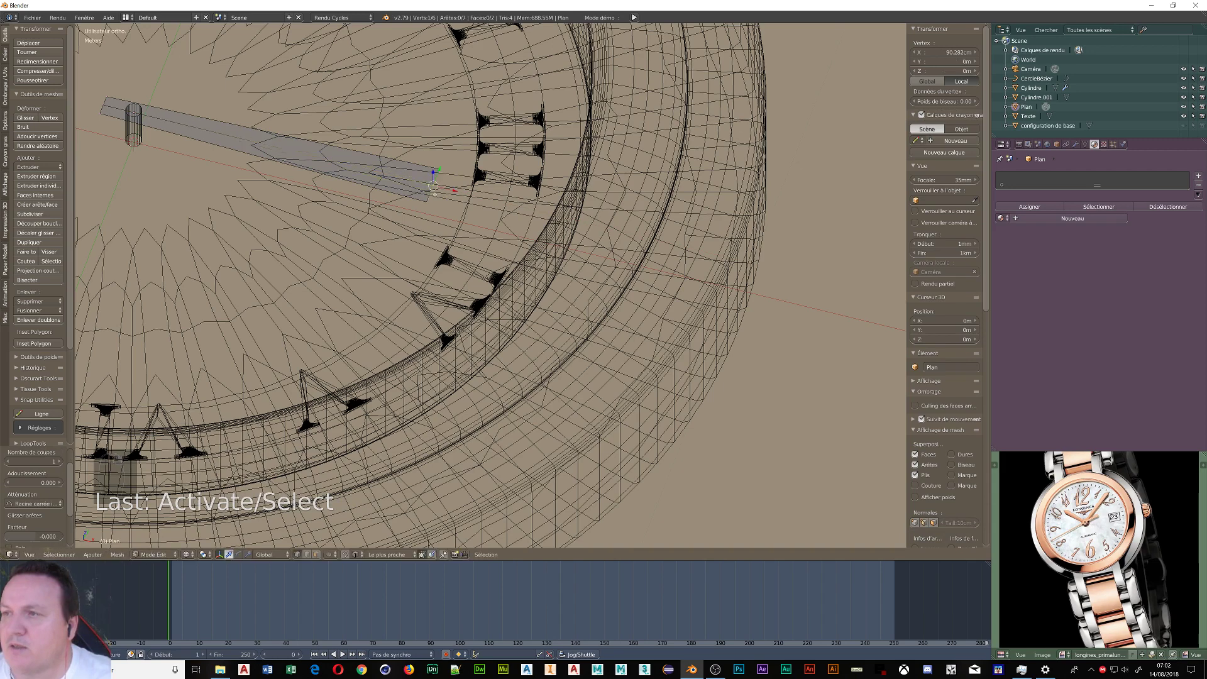
key("g")
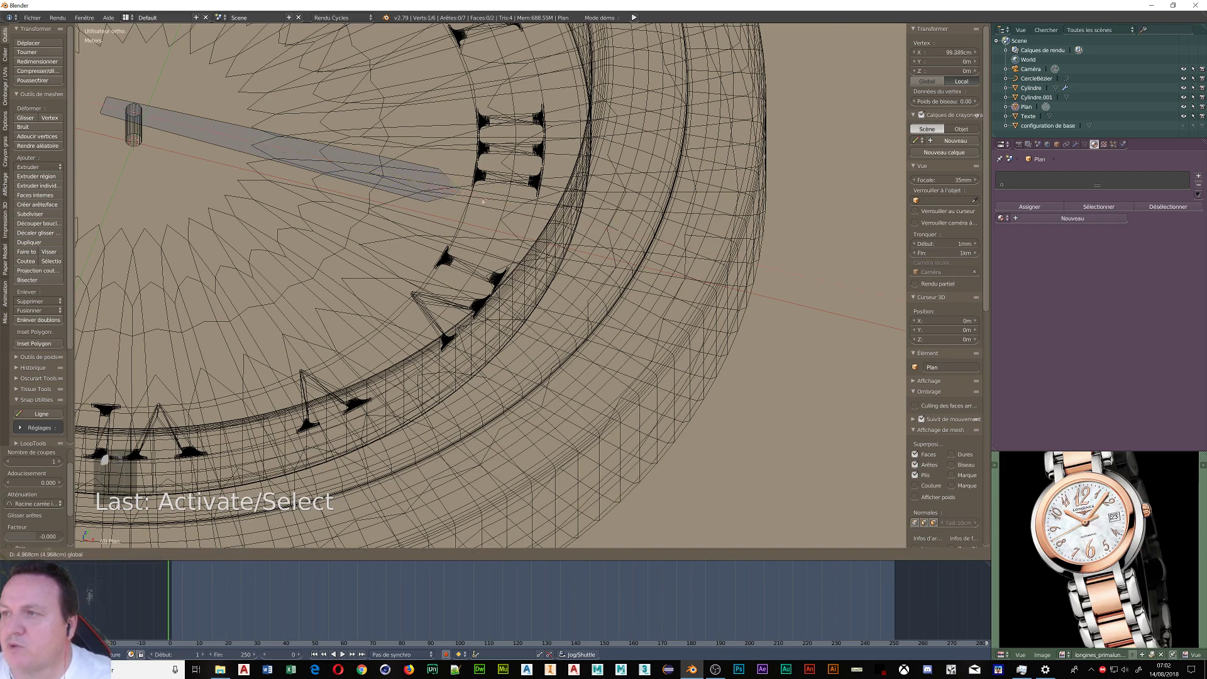
left_click(491, 205)
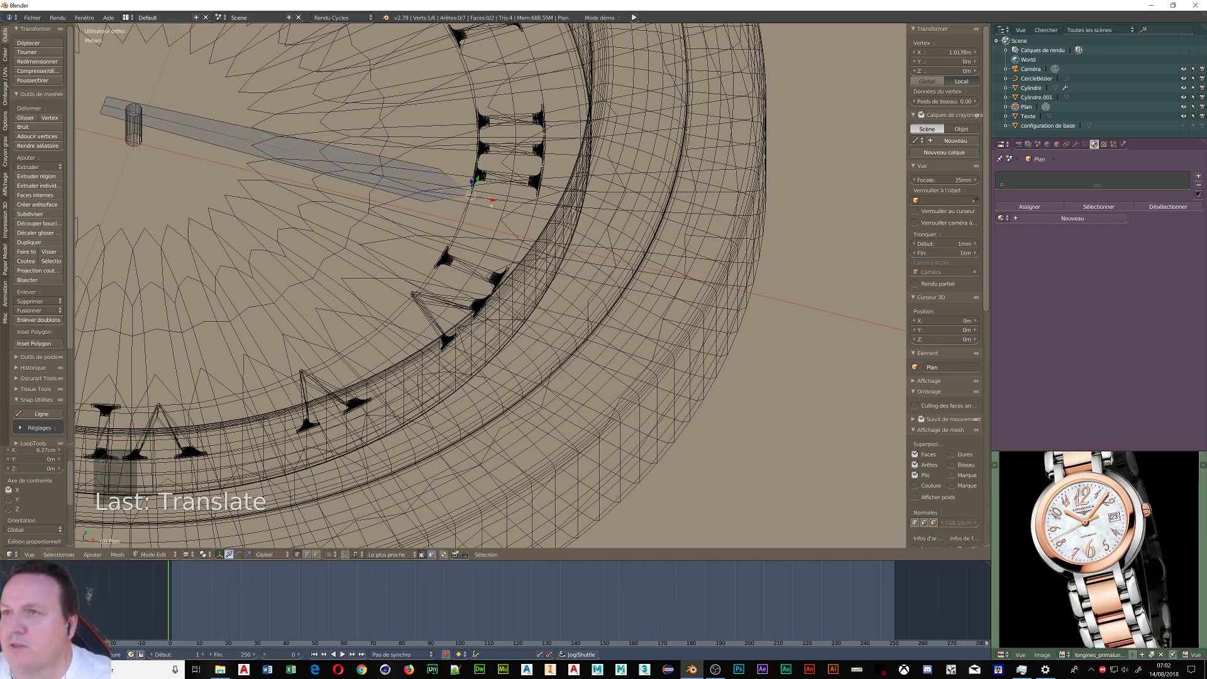
- Return to object mode and assign the existing gold material Or to the watch hand
key("Tab")
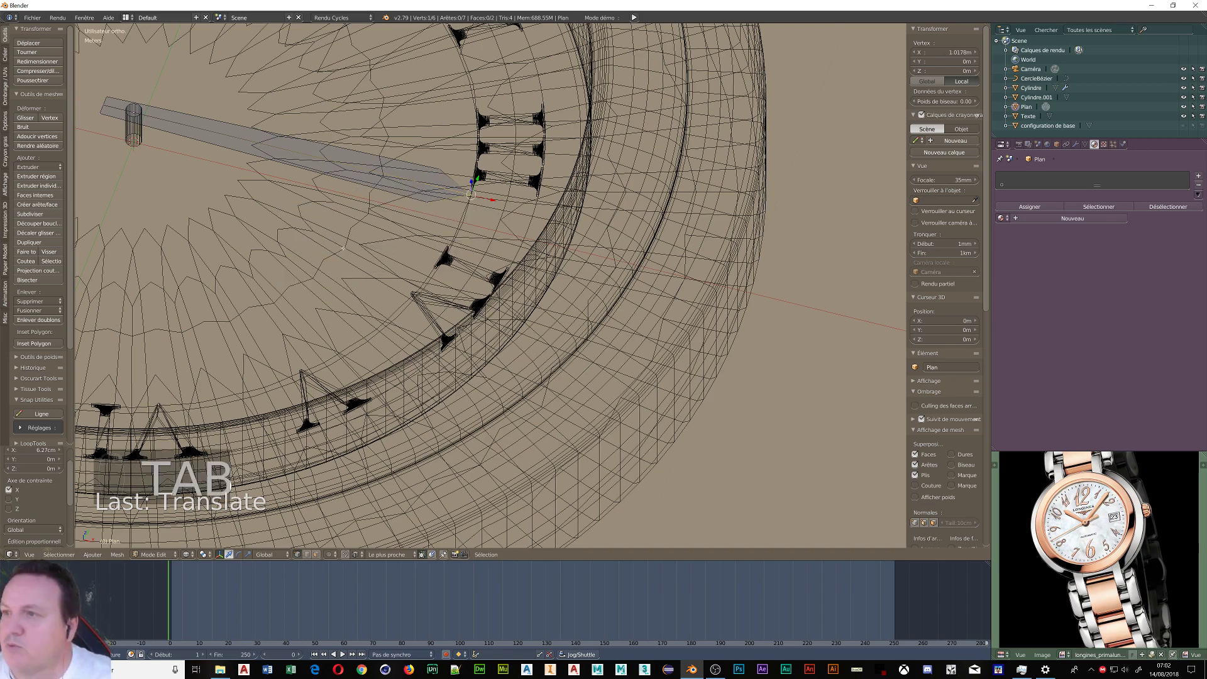
key("Tab")
key("Tab")
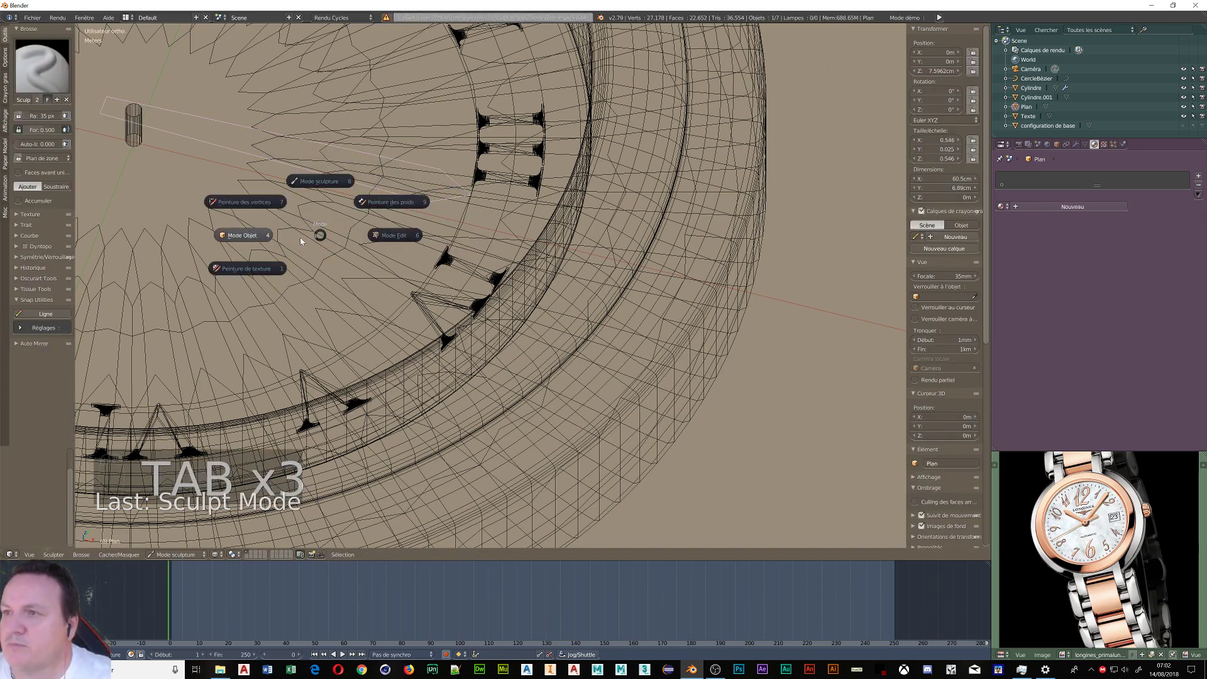
left_click(254, 236)
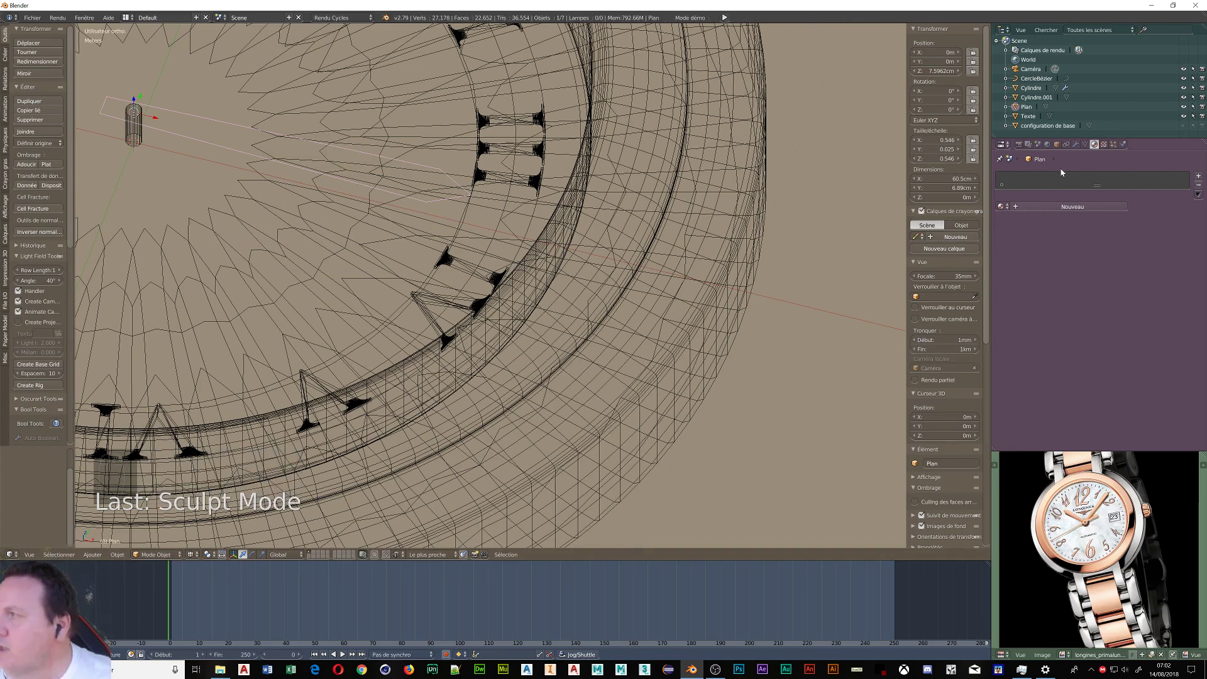
left_click(1001, 207)
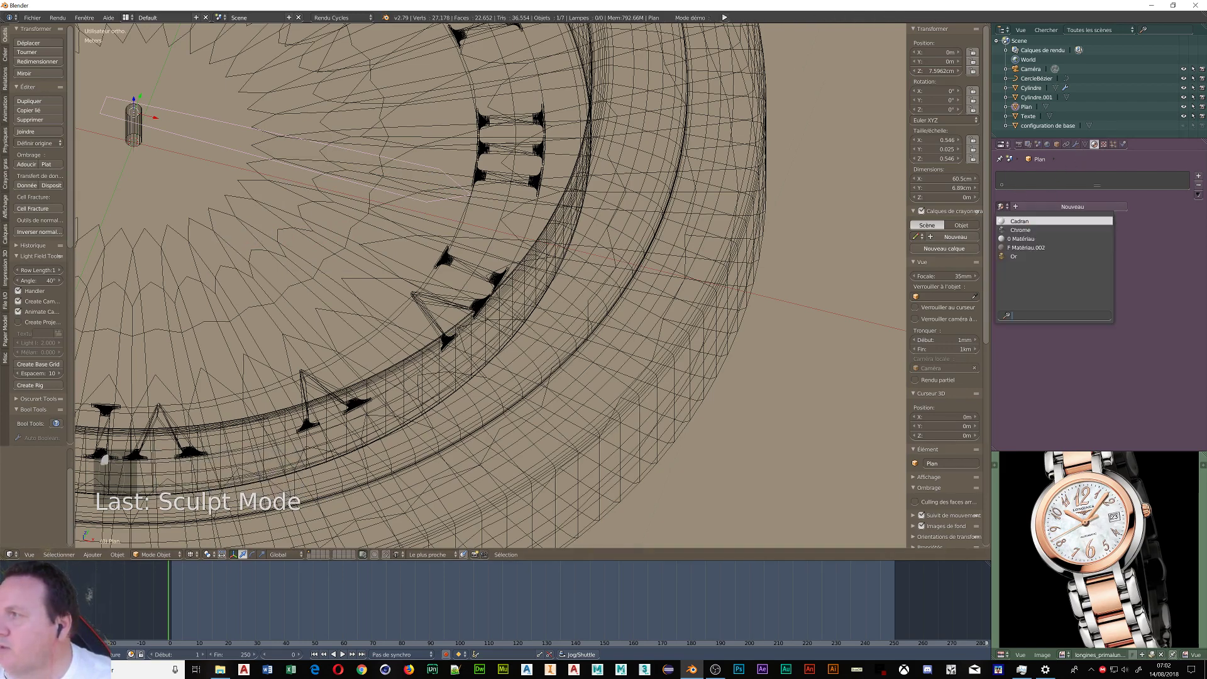
left_click(1015, 258)
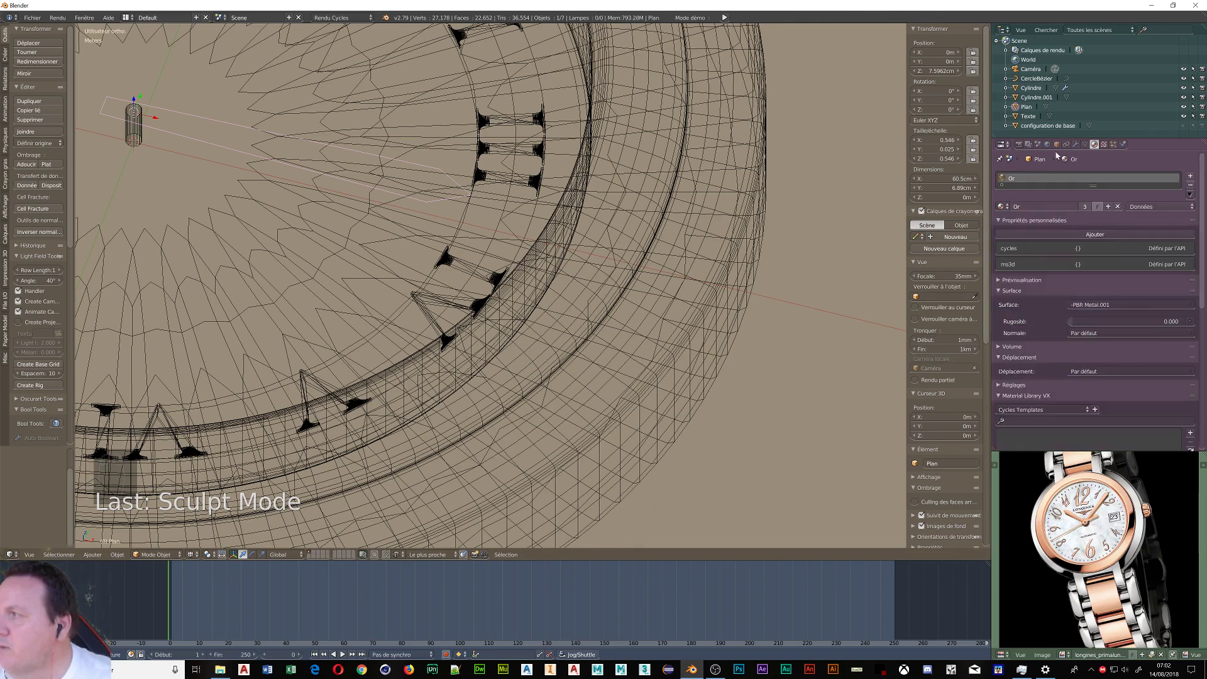
- Add a Solidify modifier to the watch hand
left_click(1076, 144)
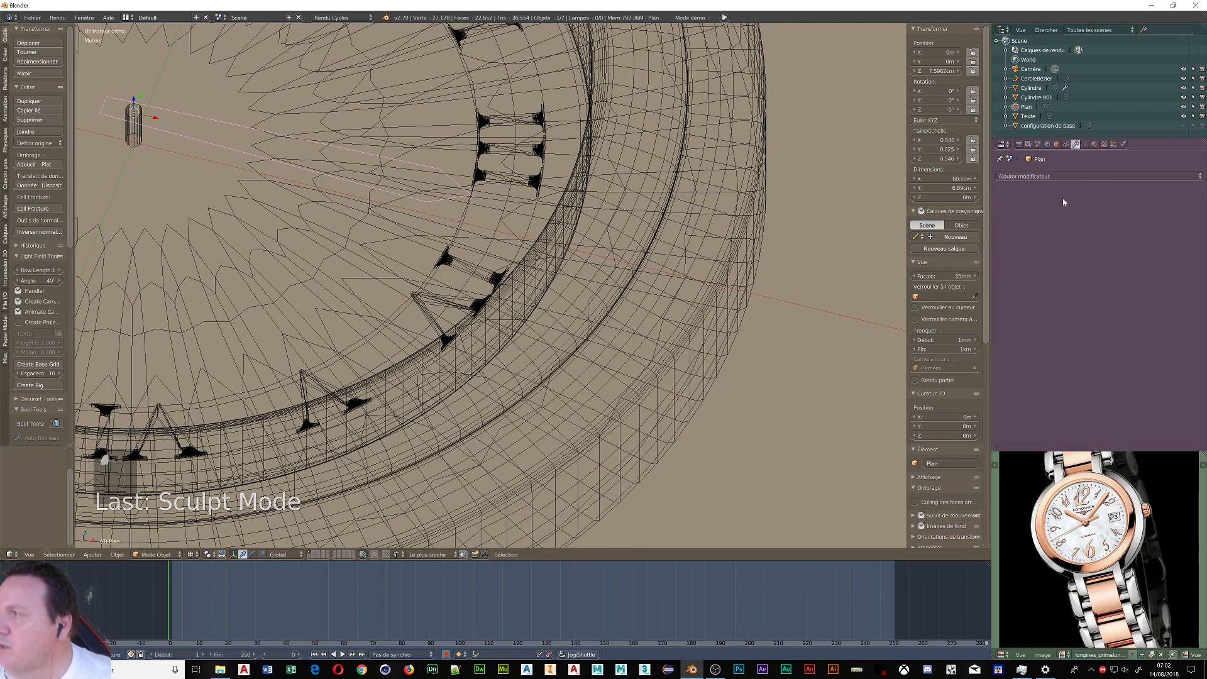
left_click(1048, 178)
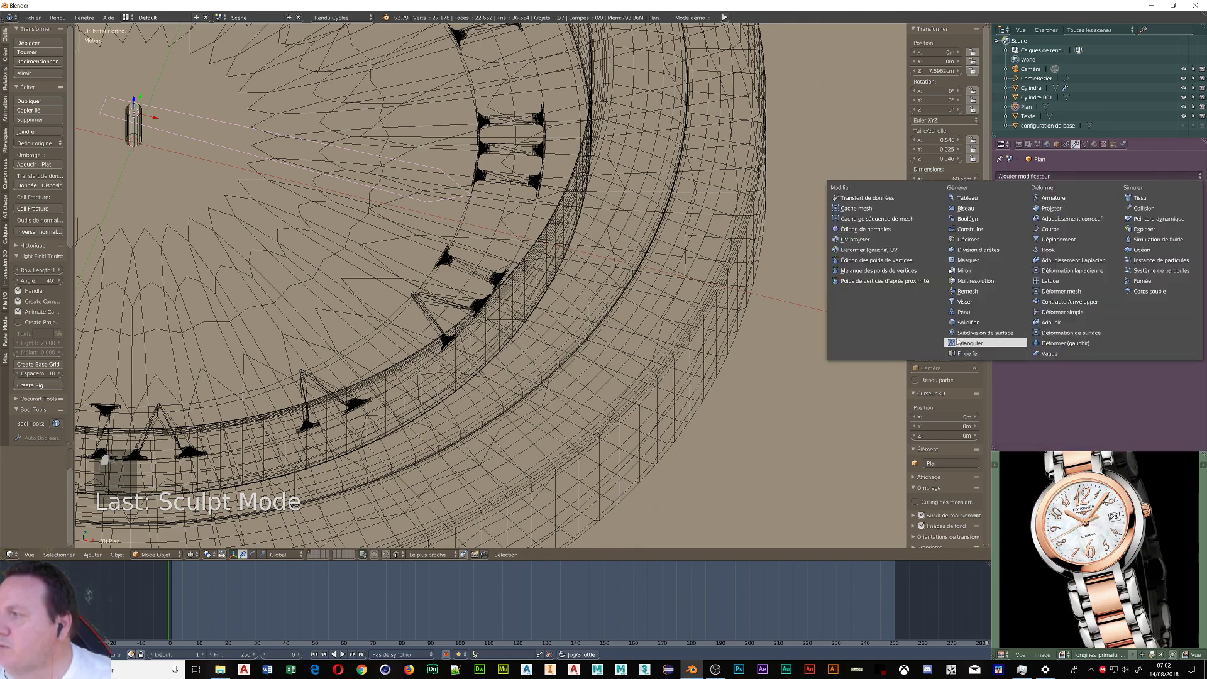
left_click(966, 322)
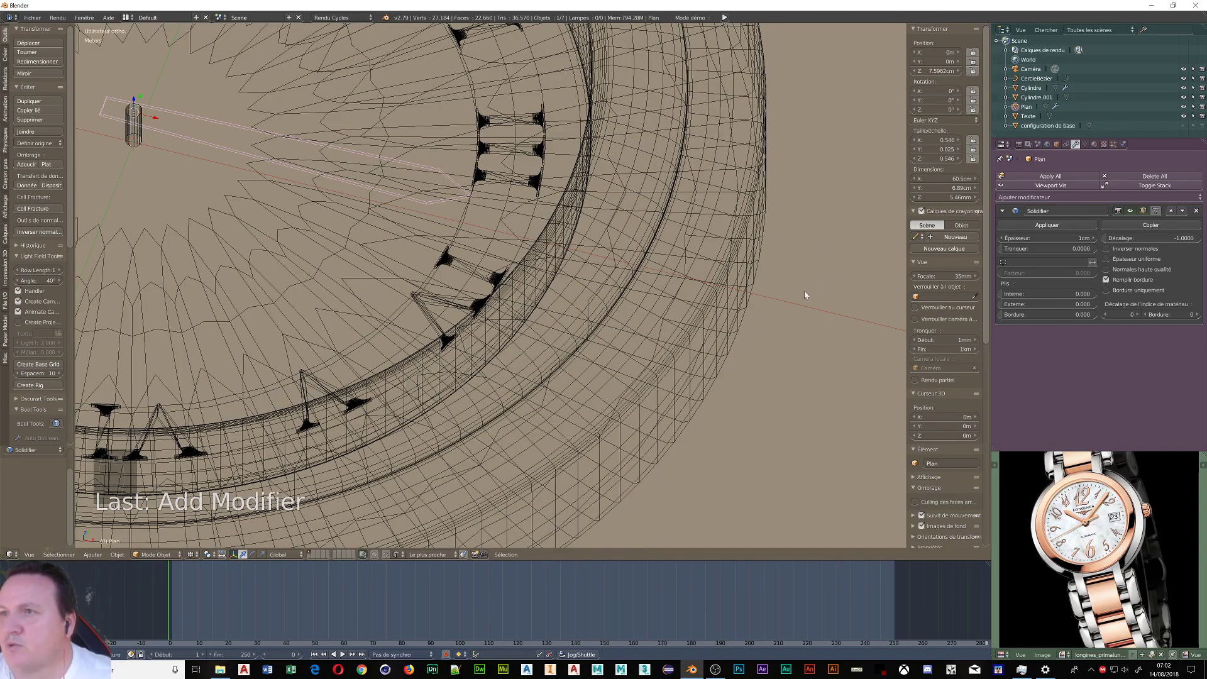
scroll(490, 316, "down", 5)
middle_click_drag(490, 316, 404, 256)
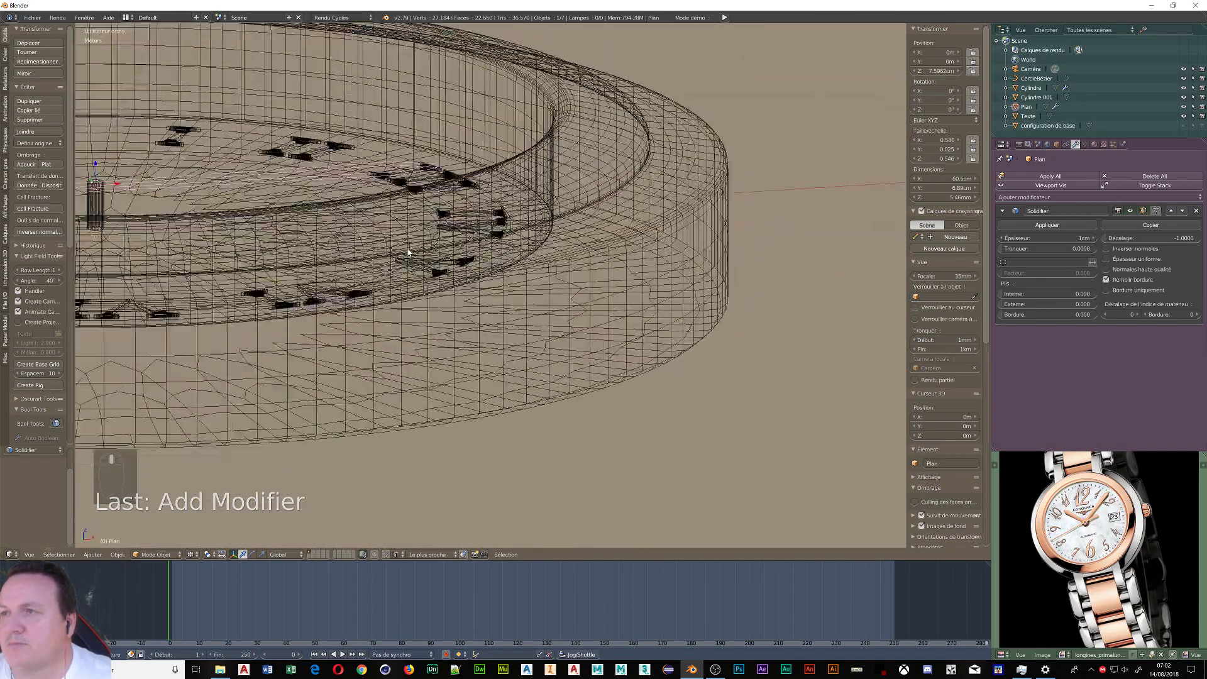
scroll(418, 206, "up", 5)
middle_click_drag(418, 206, 470, 175)
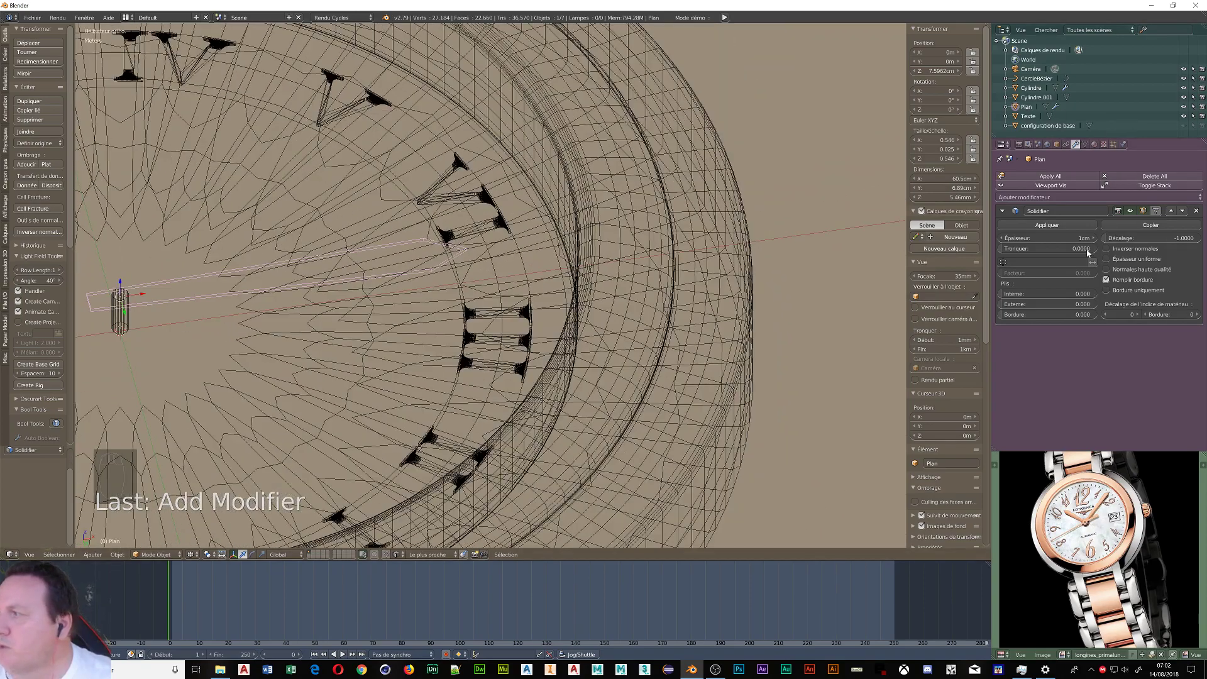
- Set the Solidify thickness of the watch hand to 2.2 cm
left_click_drag(1098, 240, 1125, 241)
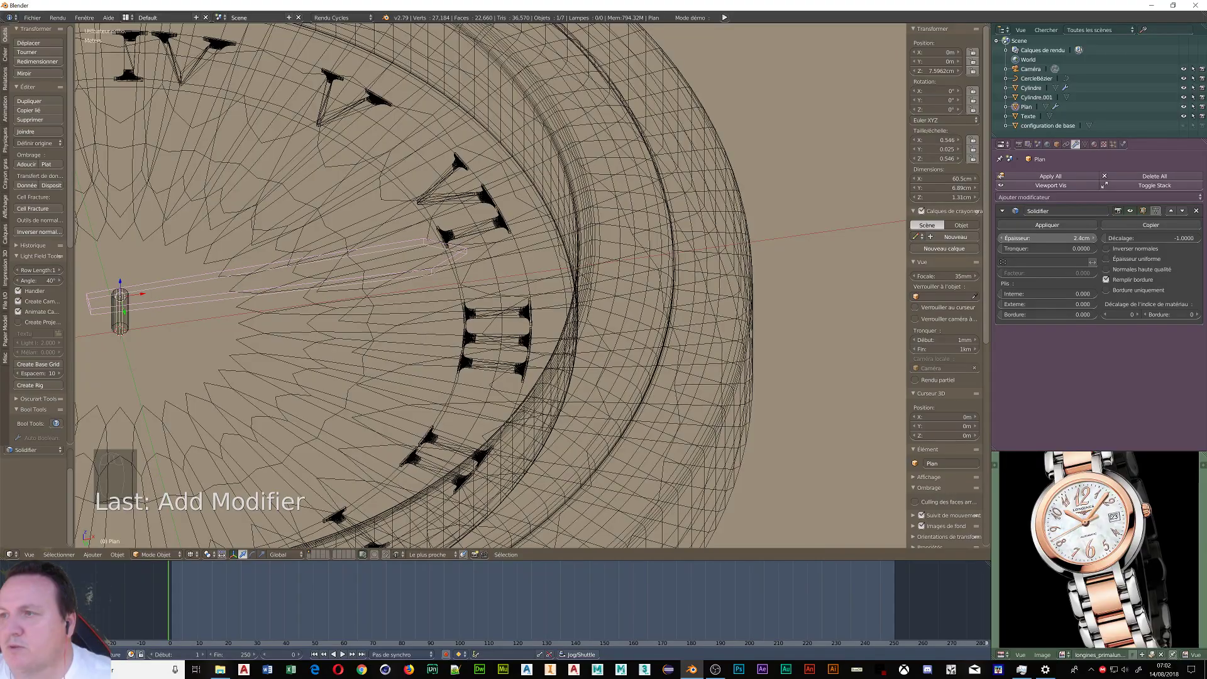
scroll(403, 303, "down", 3)
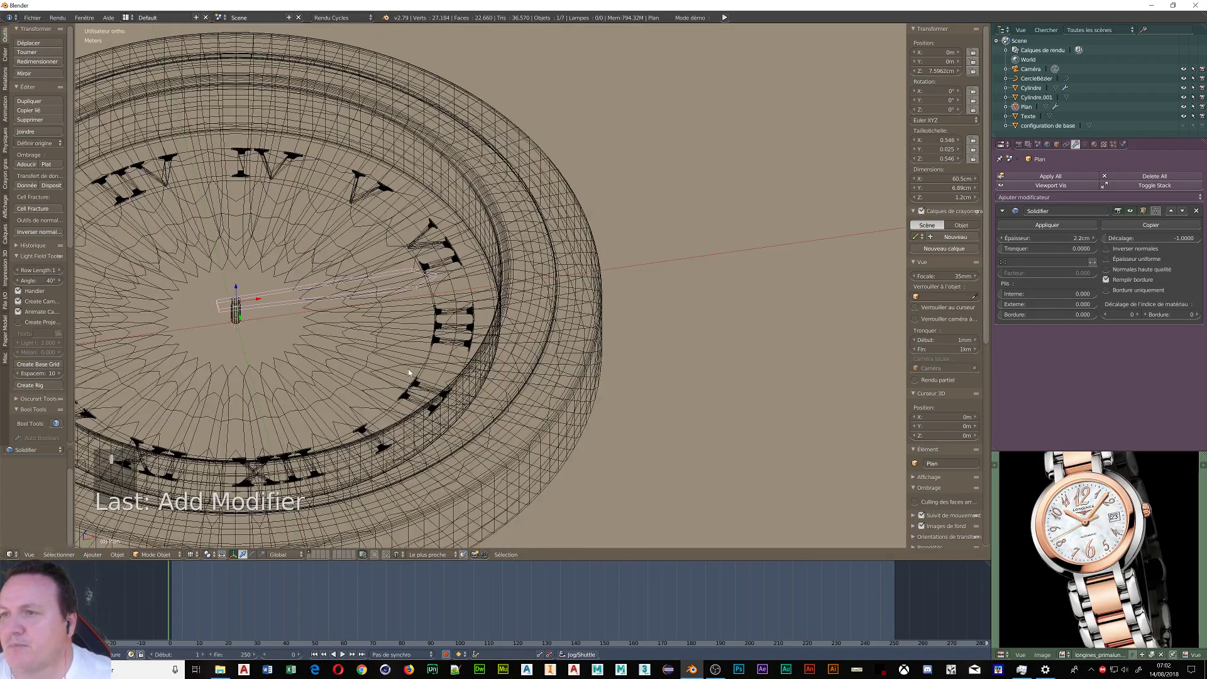
middle_click_drag(359, 406, 314, 245)
scroll(253, 320, "up", 3)
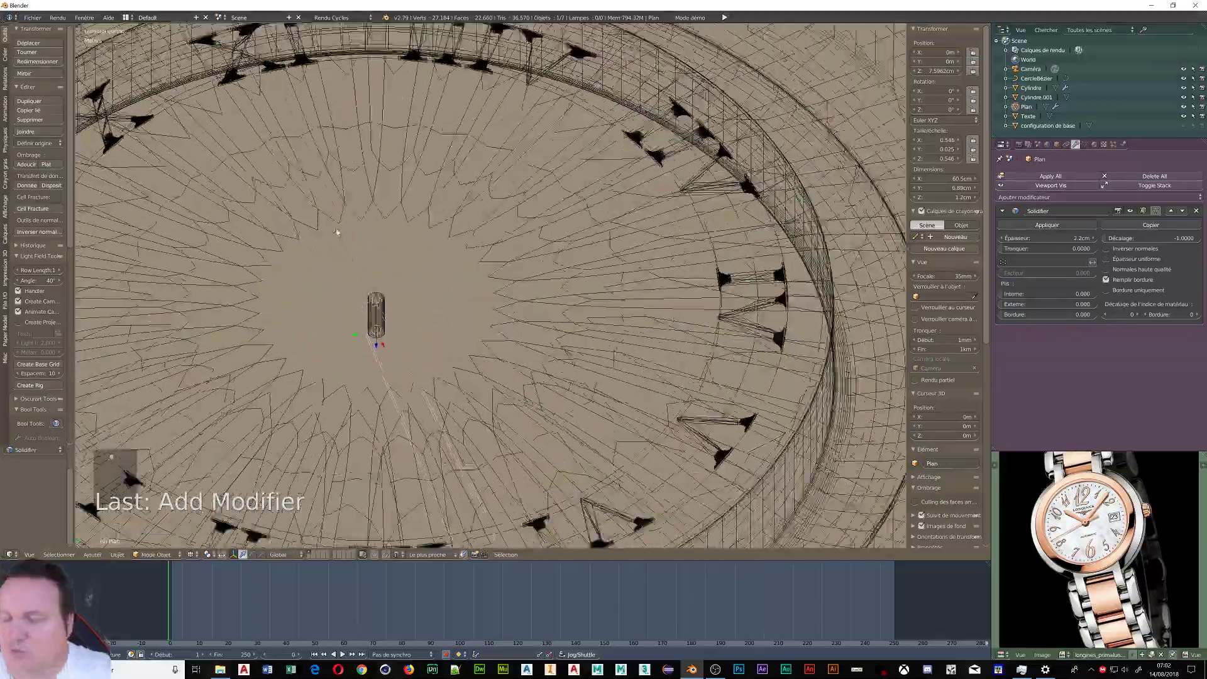
- Duplicate the hand in place and scale the copy by about 0.715 along X and 0.909 along Y
key("KP_7")
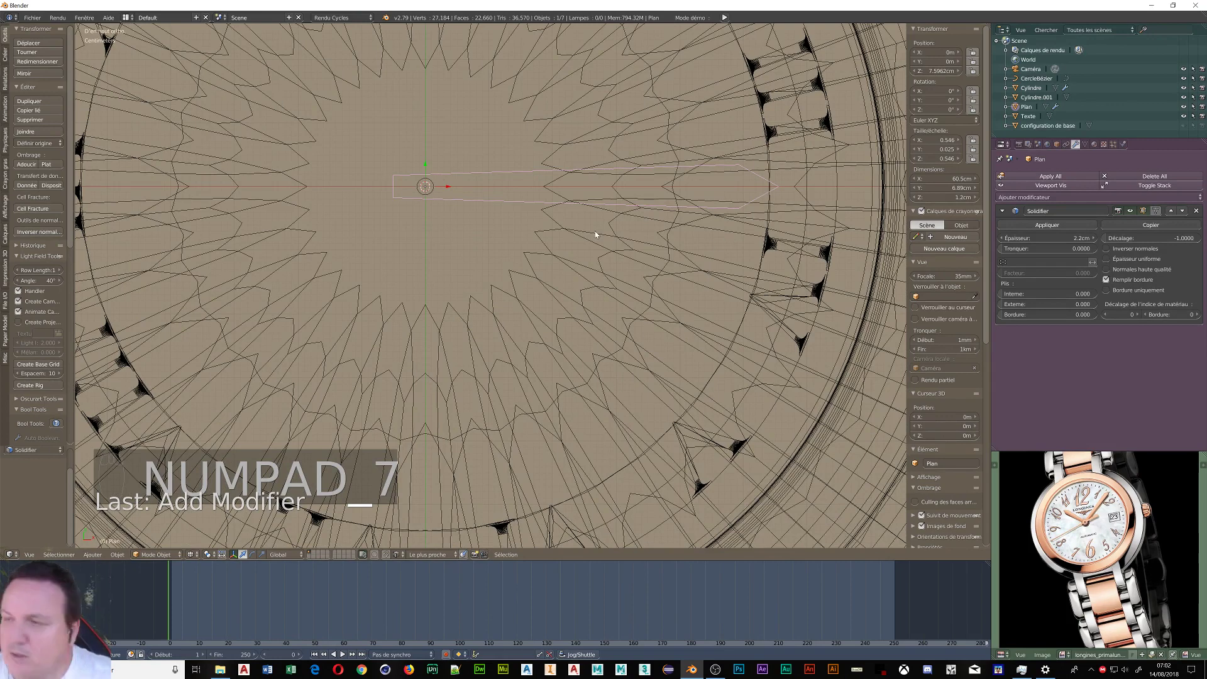
key("shift+d")
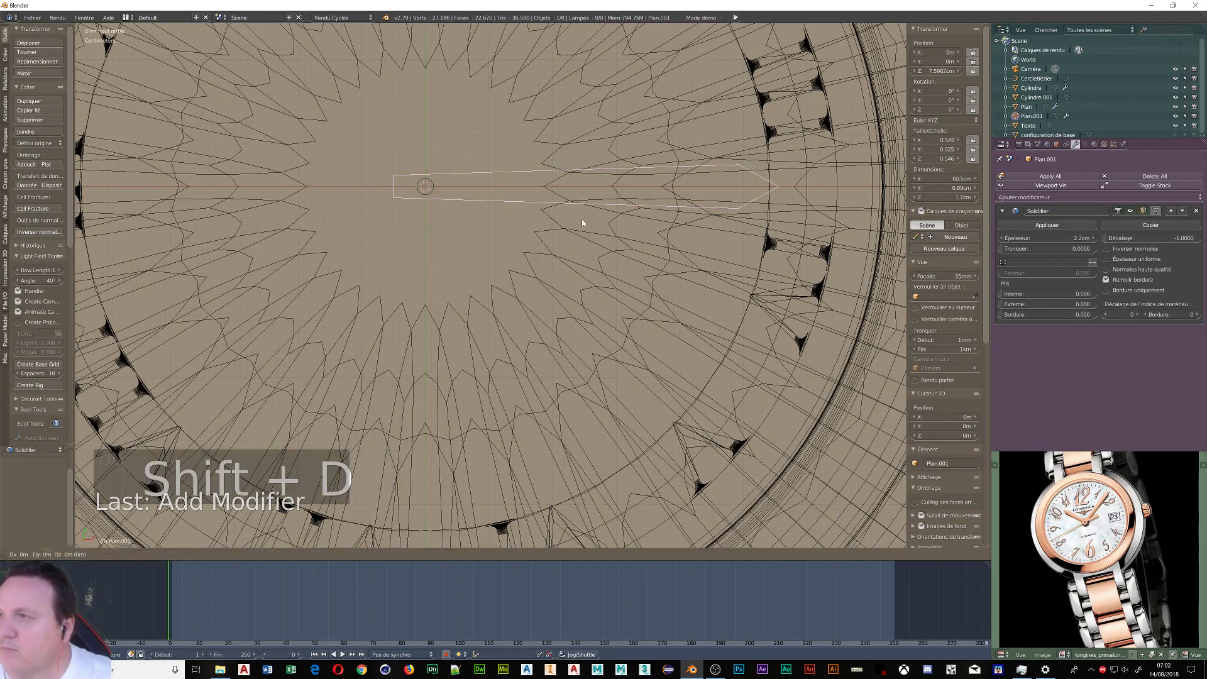
right_click(582, 219)
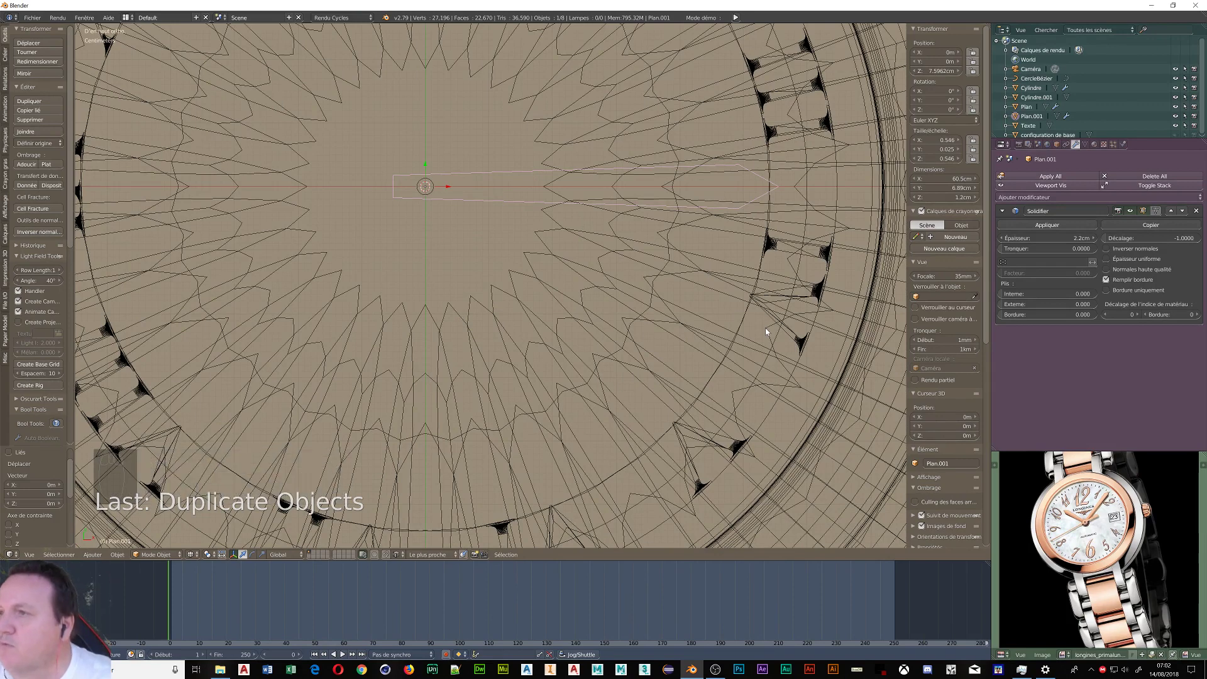
key("s")
key("x")
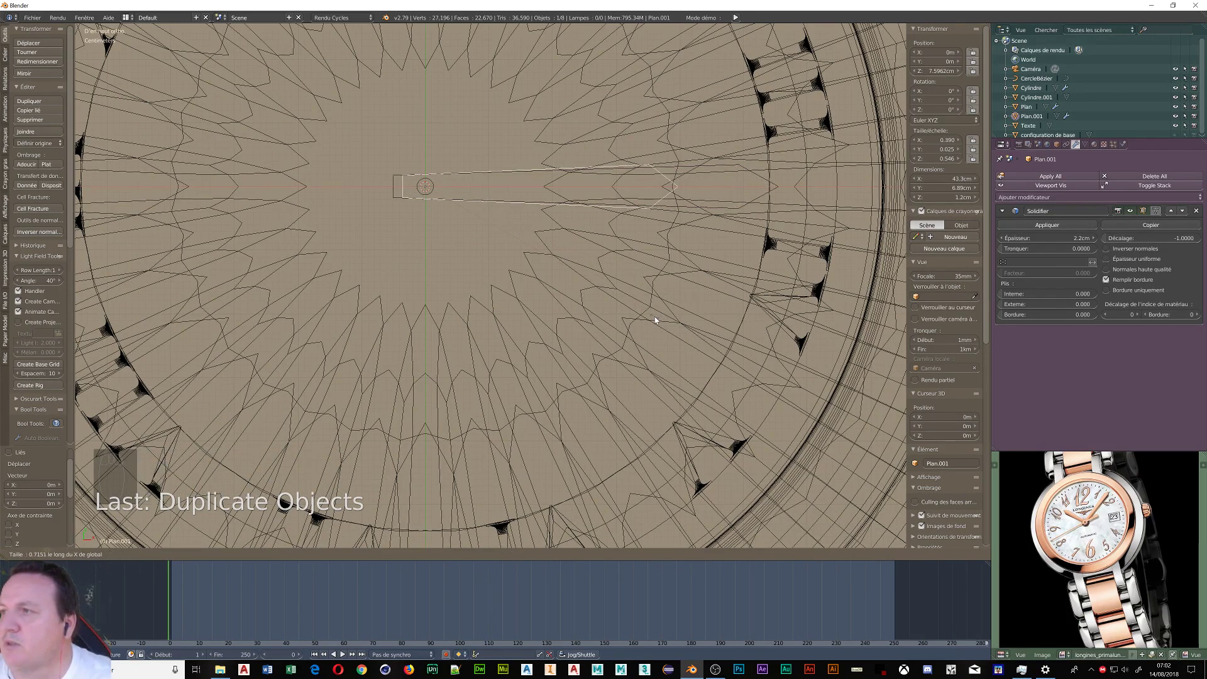
left_click(655, 320)
key("s")
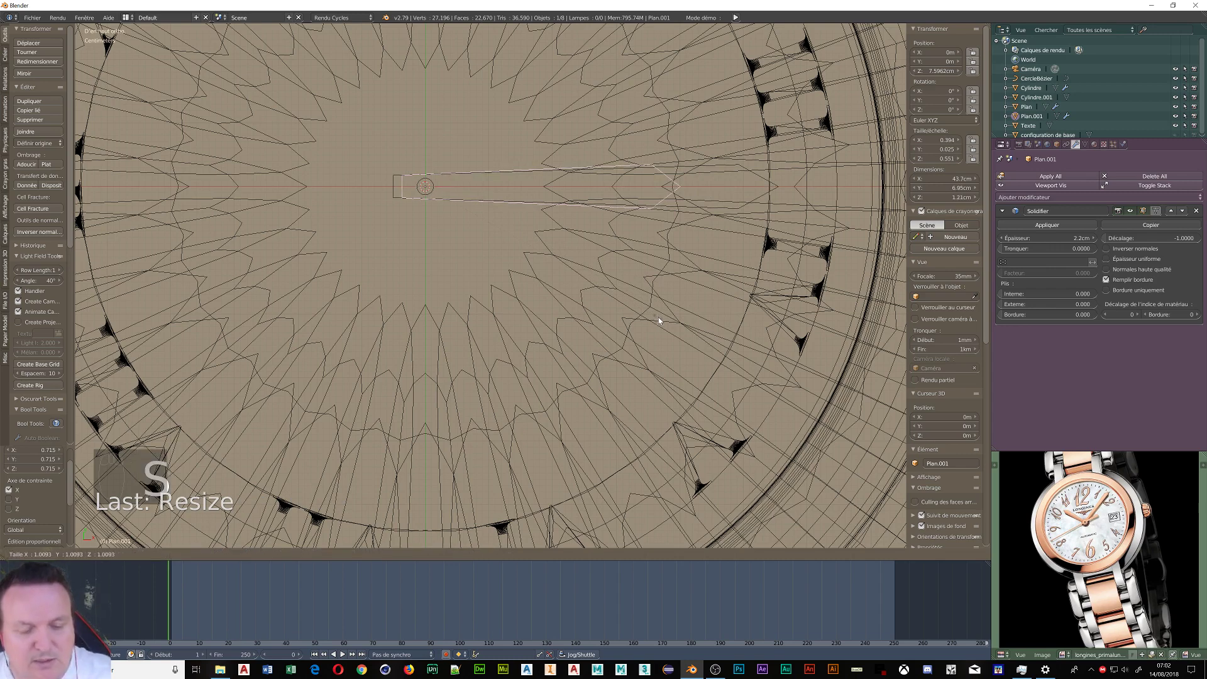
key("y")
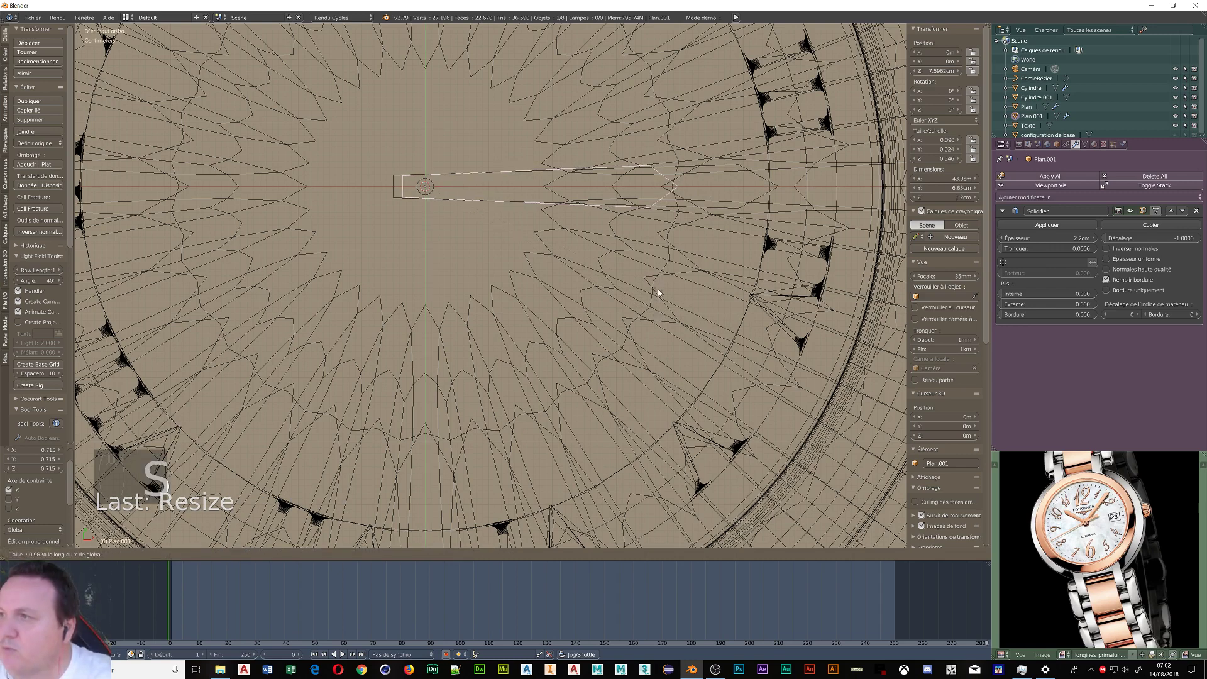
left_click(654, 265)
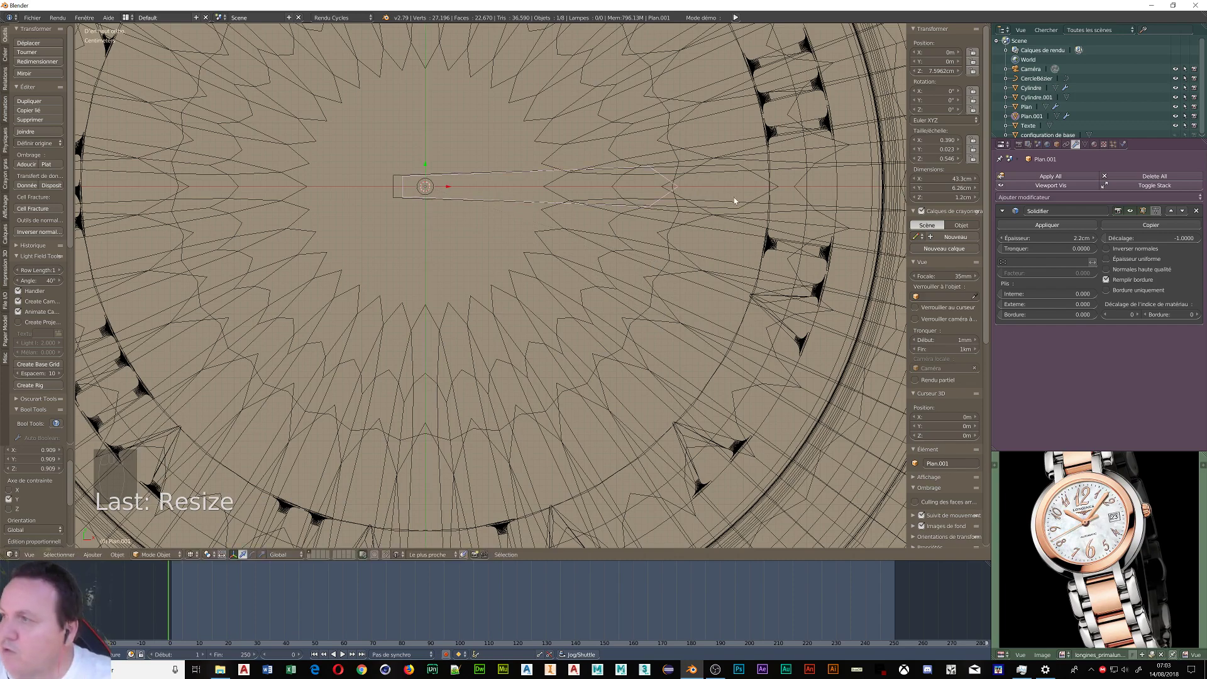
- Lower the shorter hand about 1.28 cm along Z, beneath the original hand
middle_click_drag(632, 293, 630, 276)
key("KP_1")
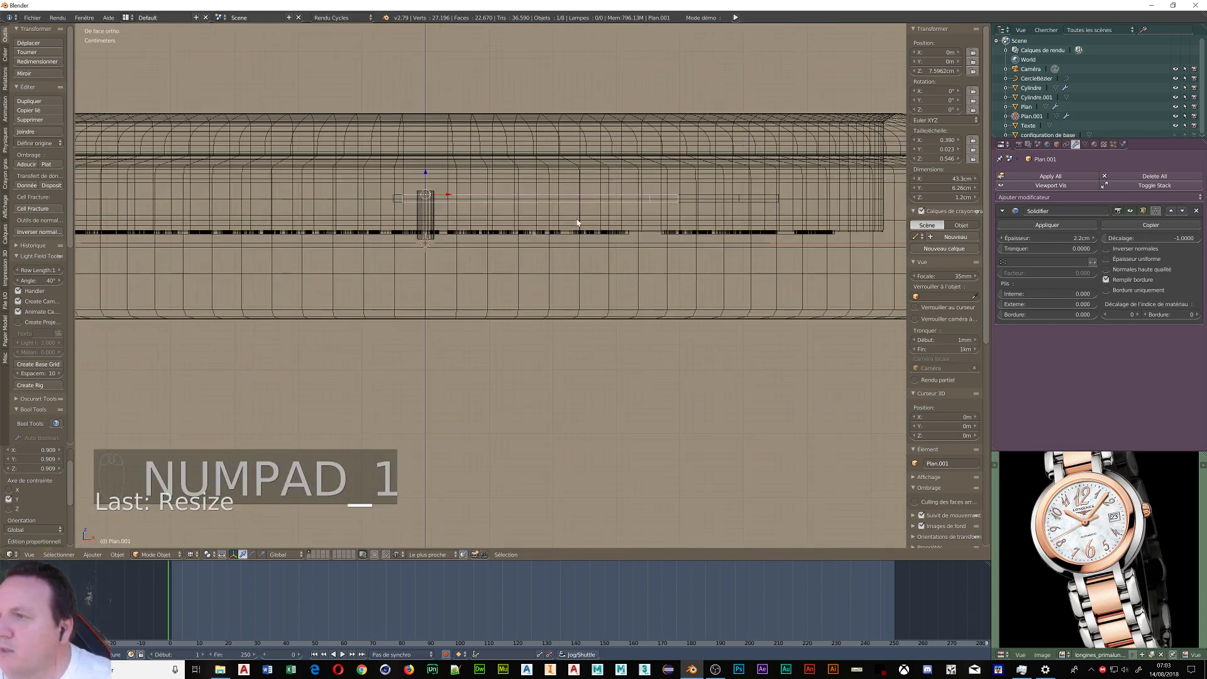
left_click_drag(425, 176, 425, 183)
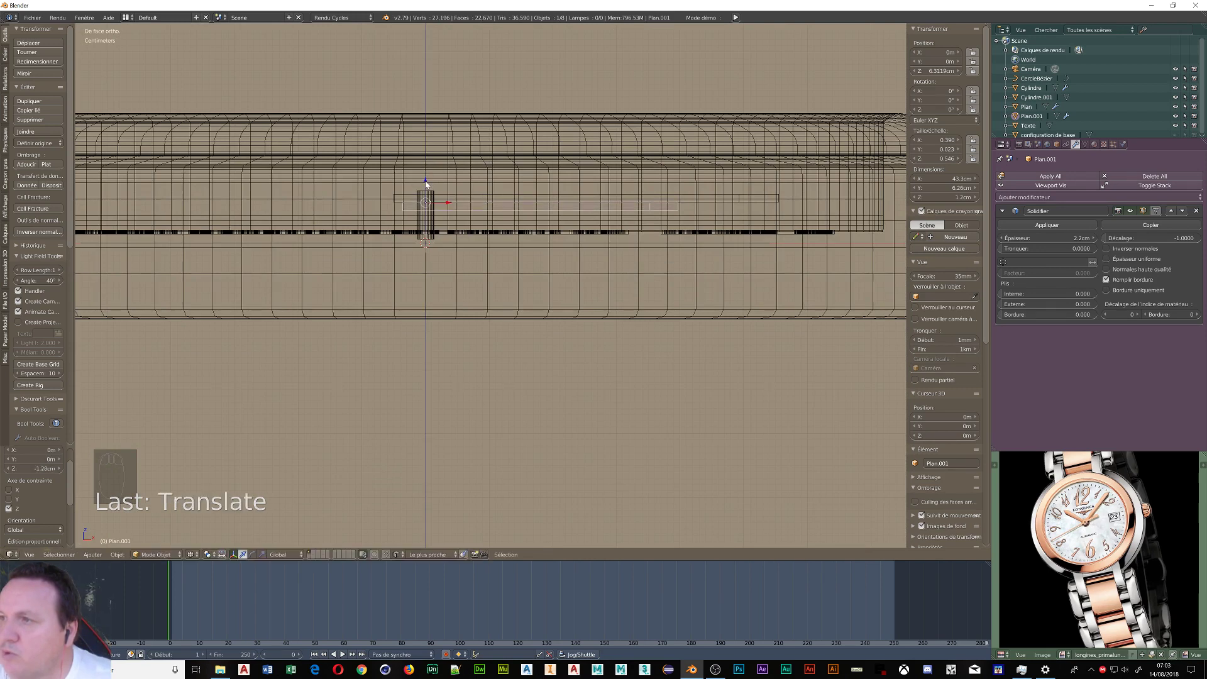
- Duplicate the original longer hand in place, keeping the copy centred on the pin
right_click(715, 204)
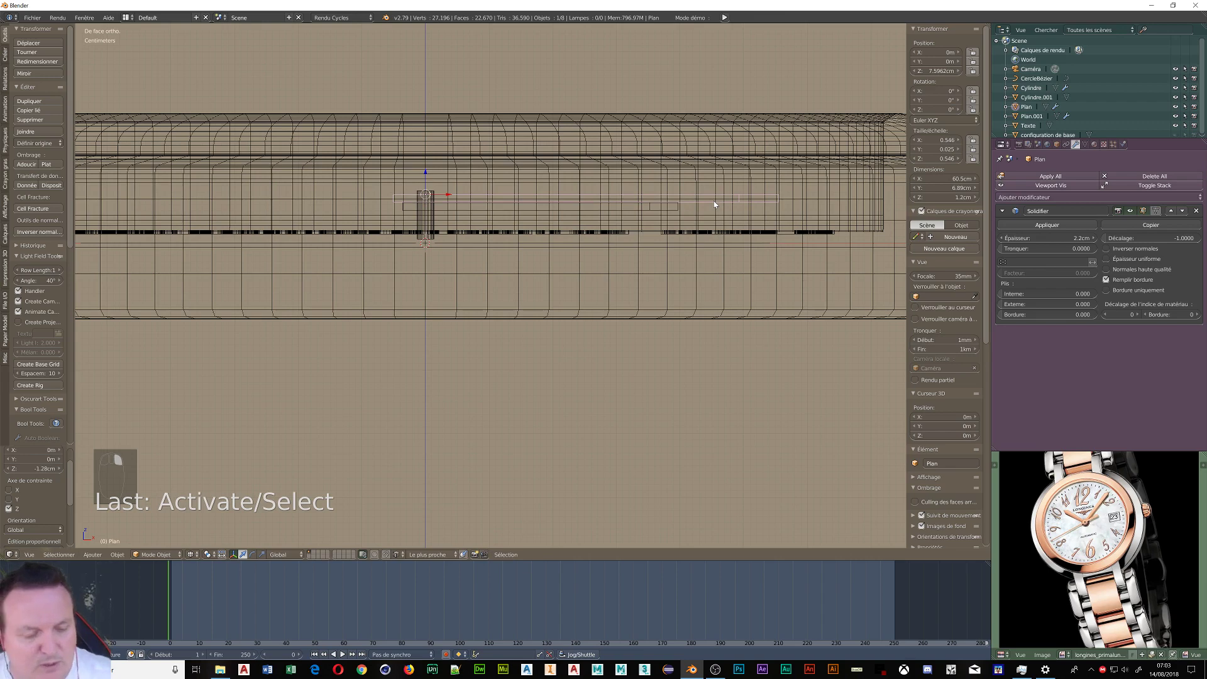
key("KP_7")
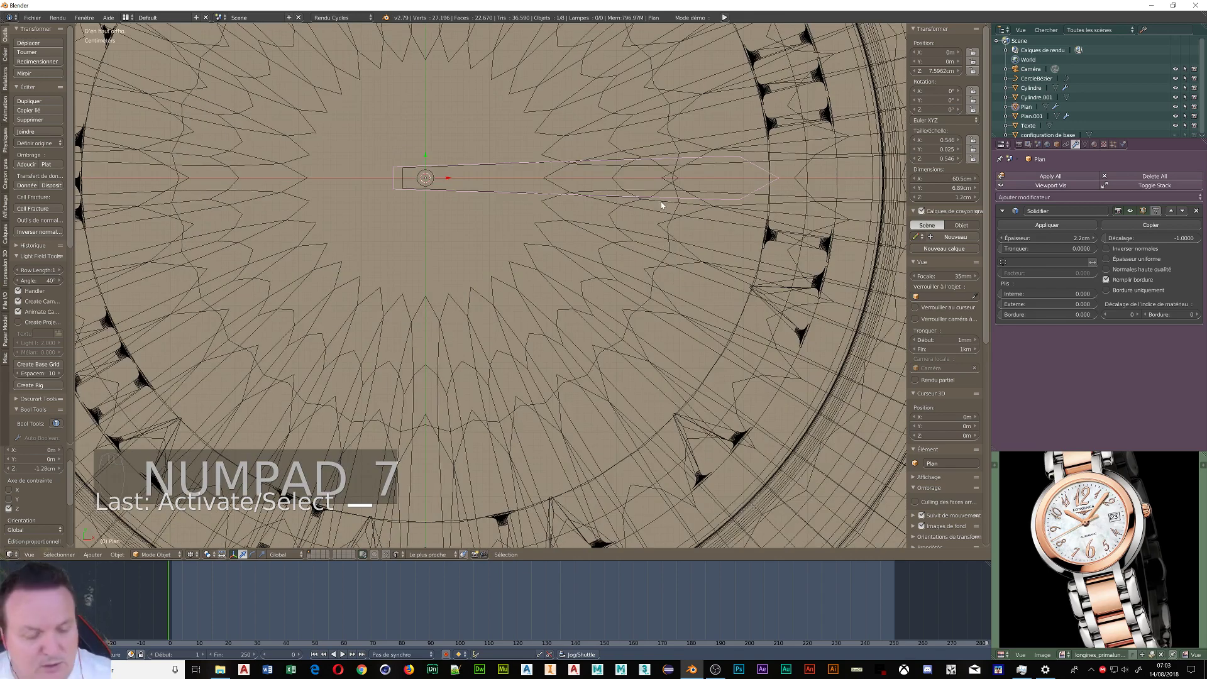
key("shift+d")
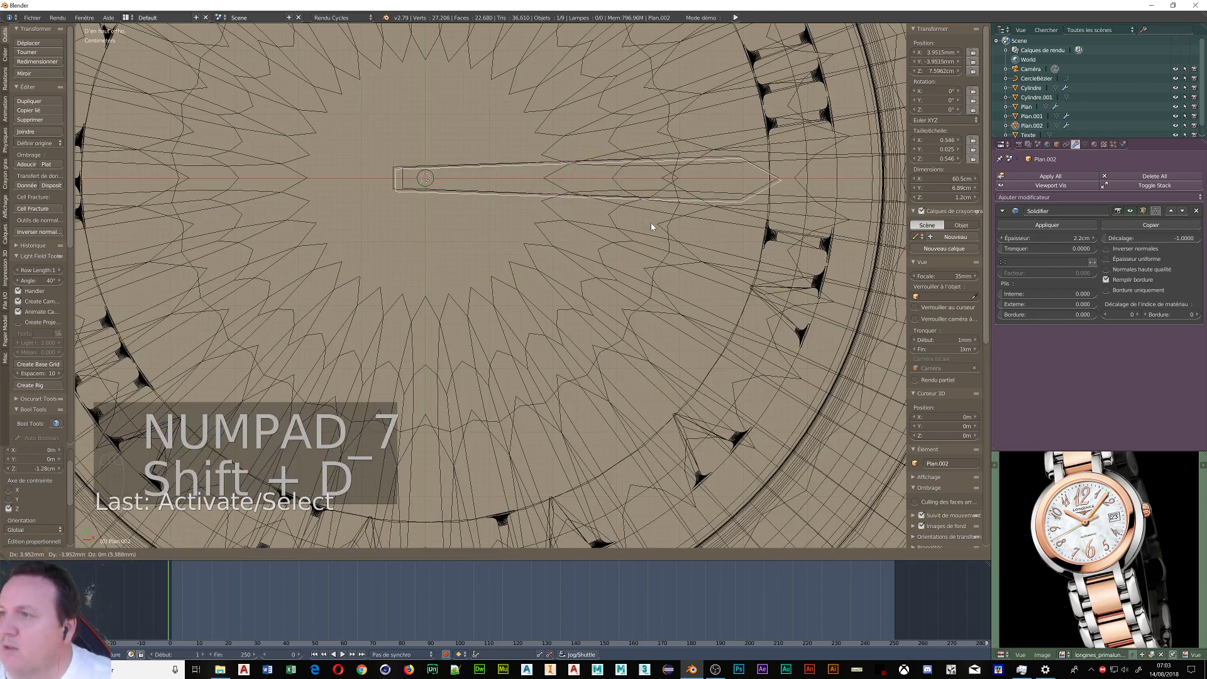
right_click(650, 222)
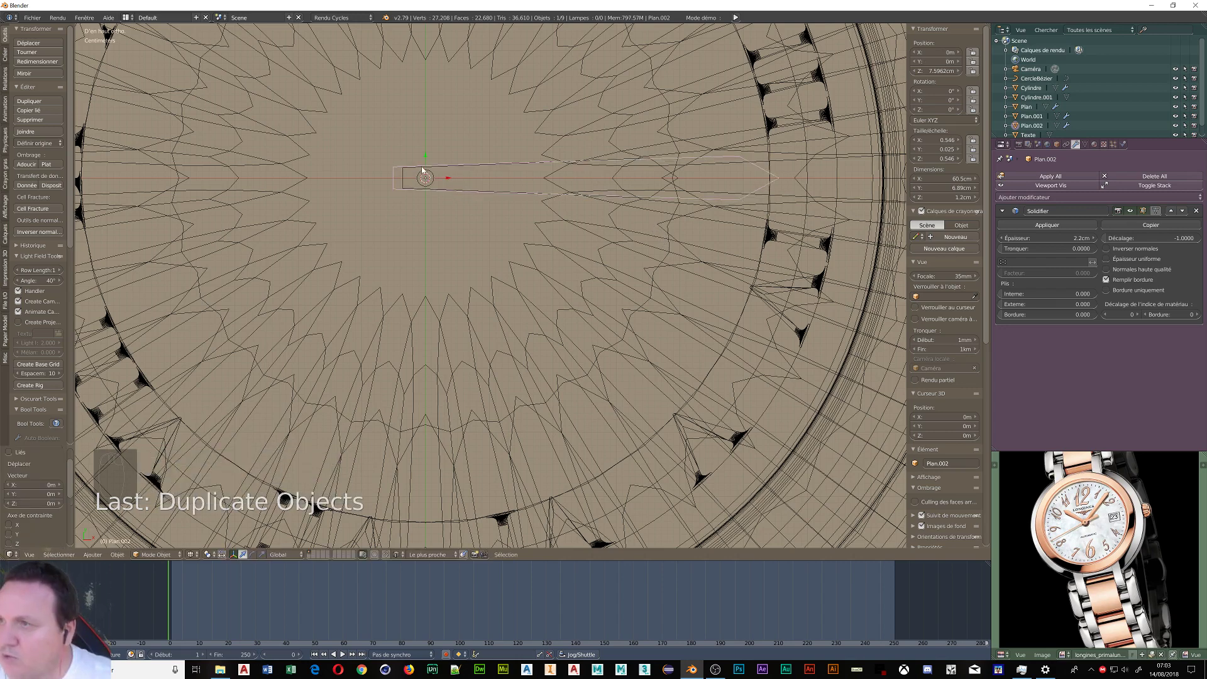
left_click_drag(426, 160, 425, 150)
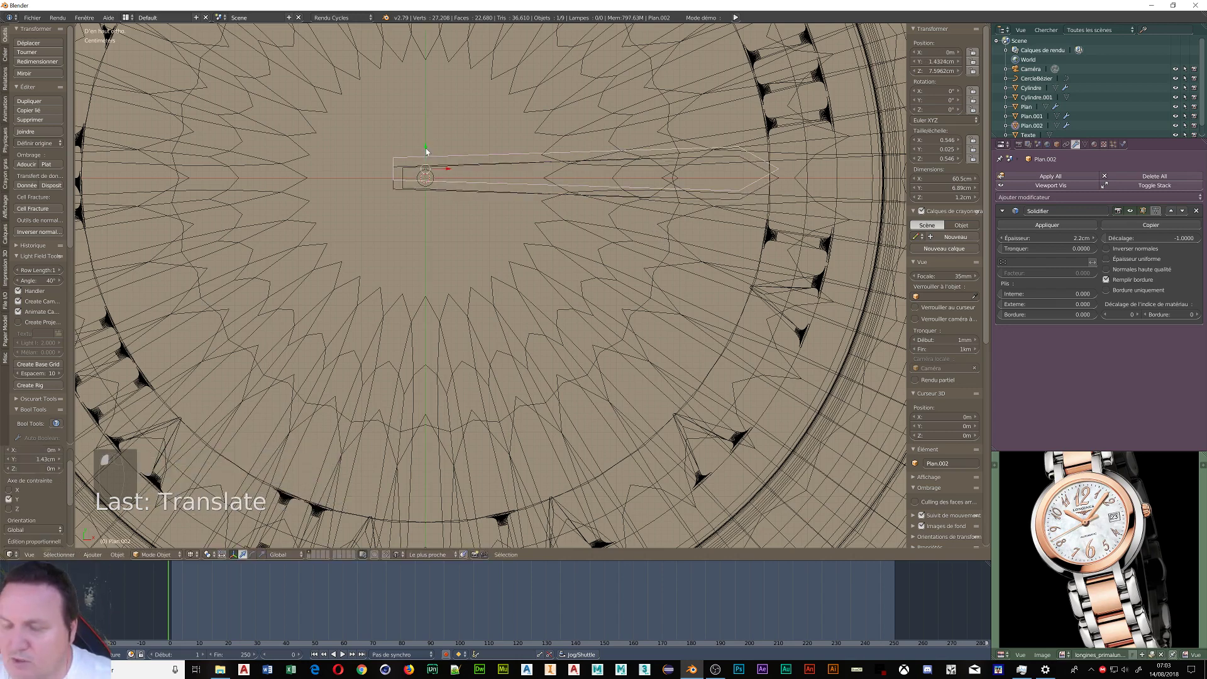
key("ctrl+z")
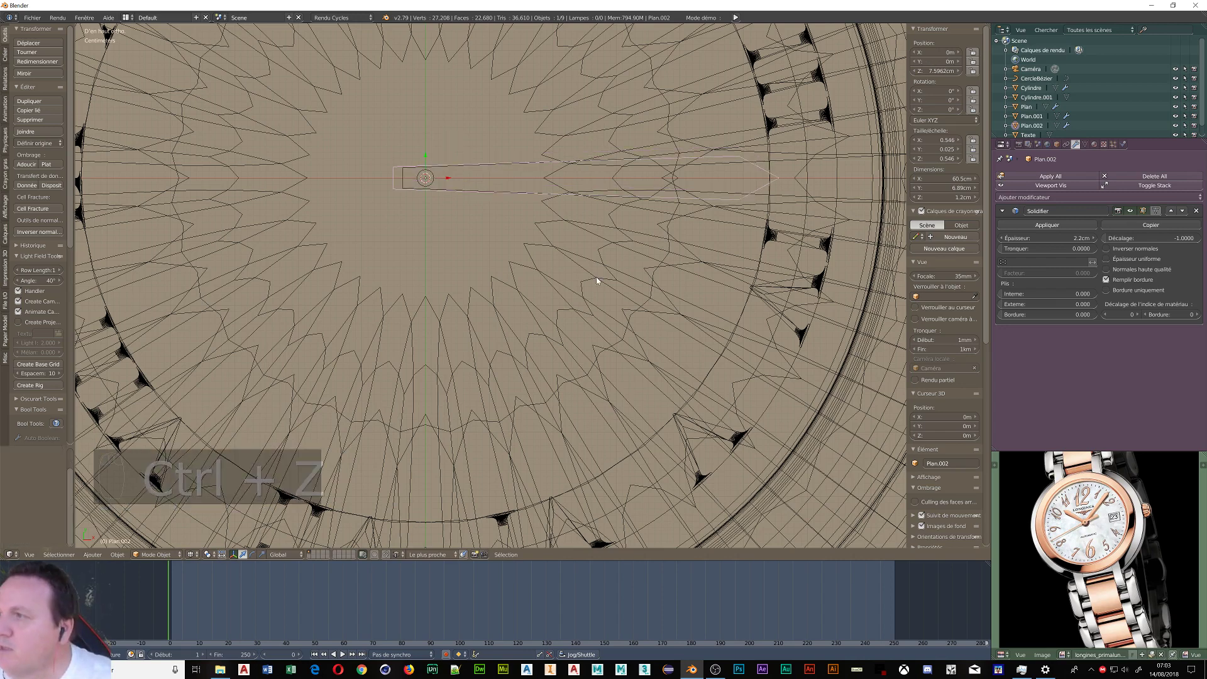
- Scale the new third hand by about 1.13 along X and 0.555 along Y to make it longer and thinner
key("s")
key("x")
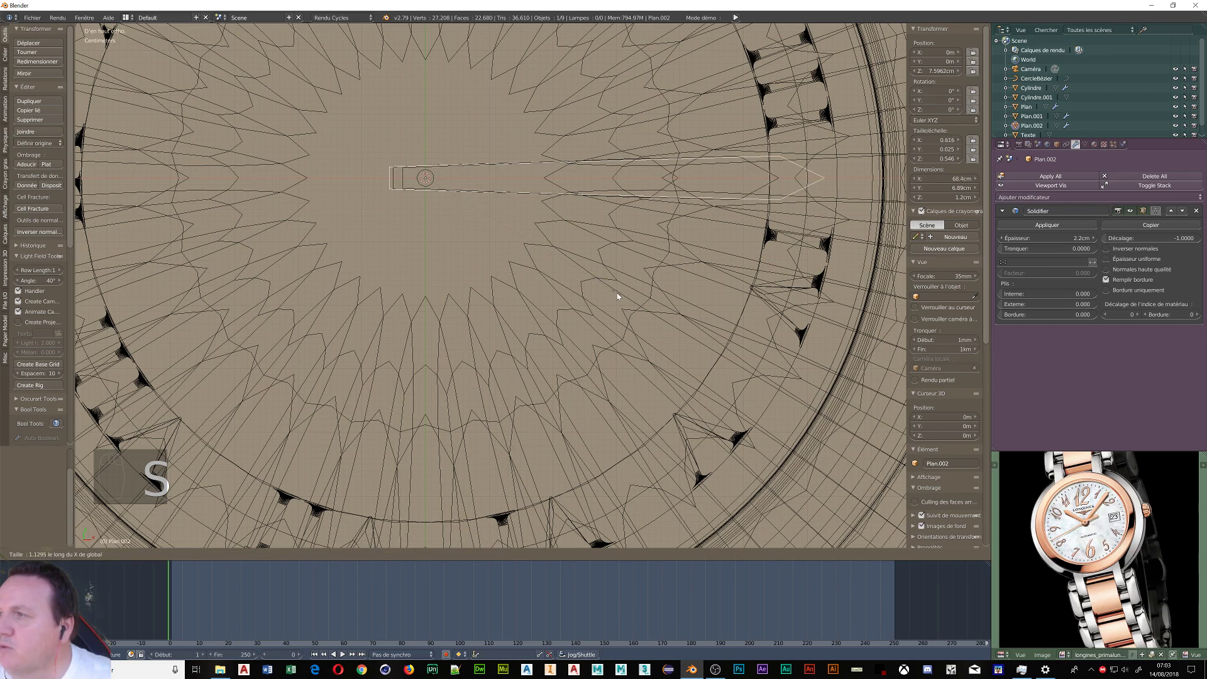
left_click(617, 294)
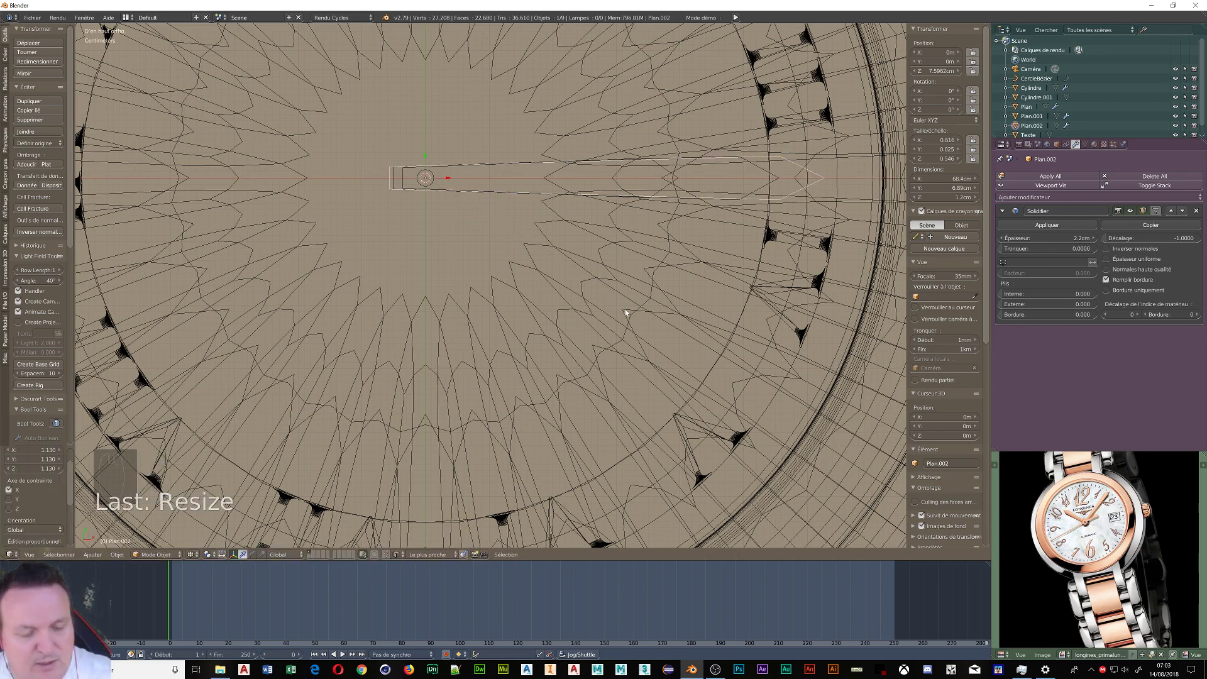
key("s")
key("y")
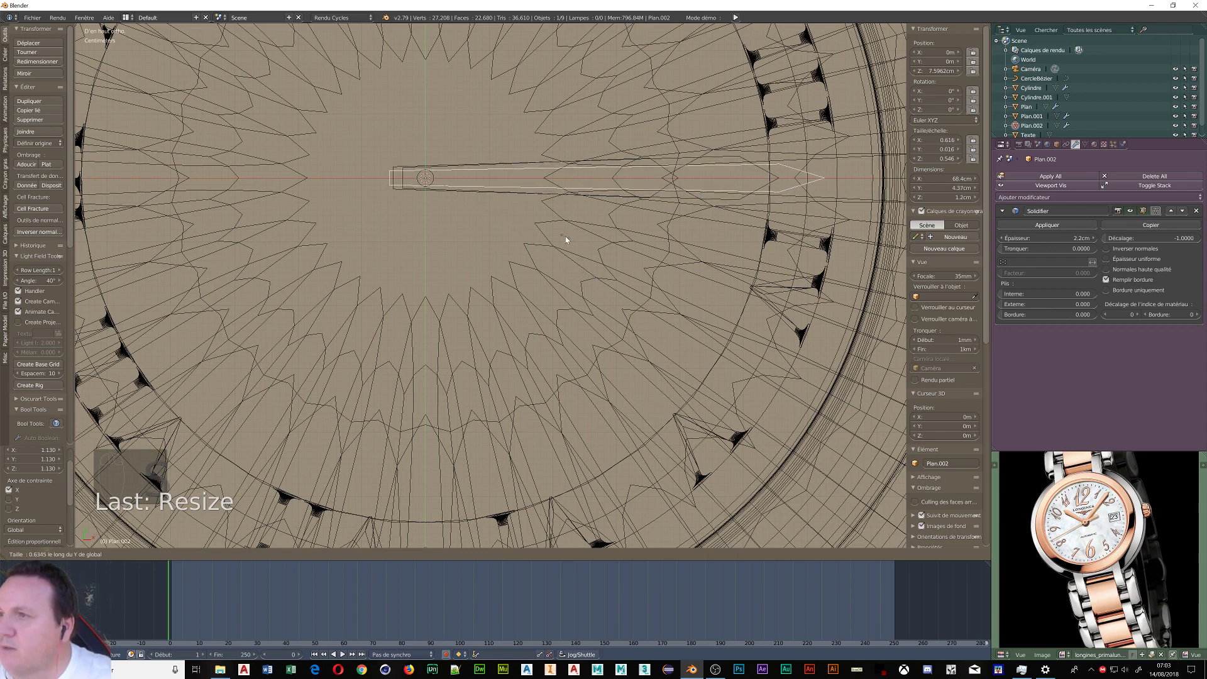
left_click(548, 227)
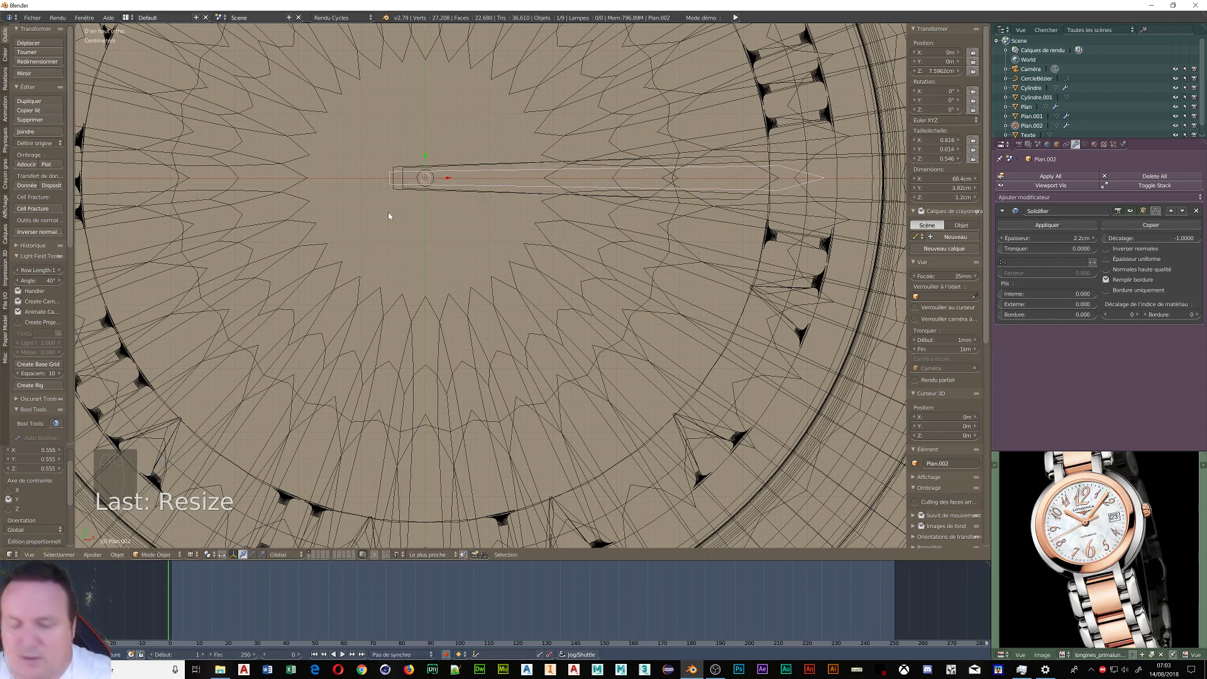
- In edit mode, select the third hand's inner-end vertices and scale them by about 1.691 along Y
key("ctrl+Tab")
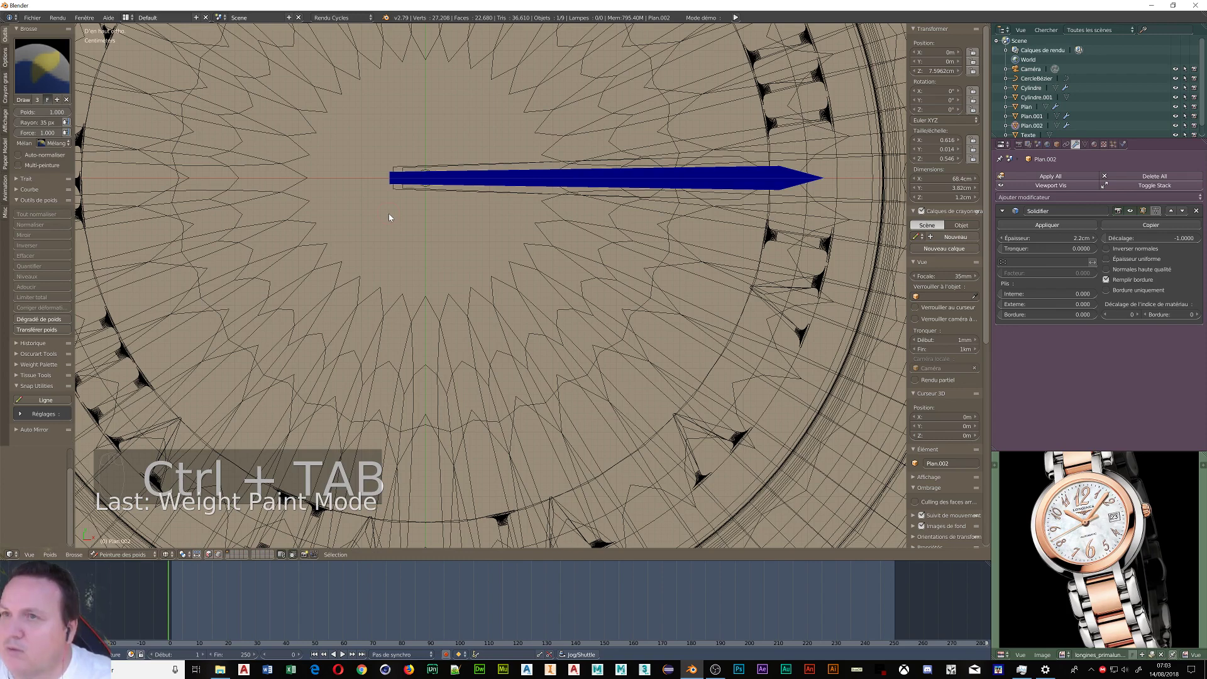
key("Tab")
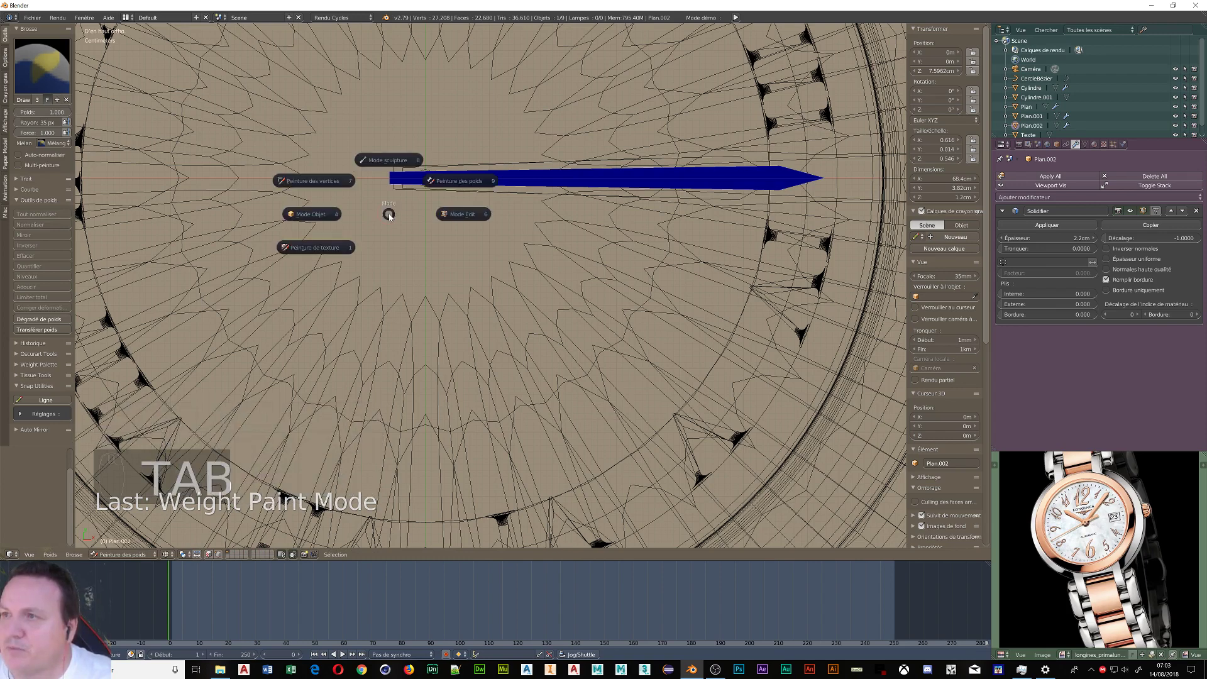
left_click(447, 225)
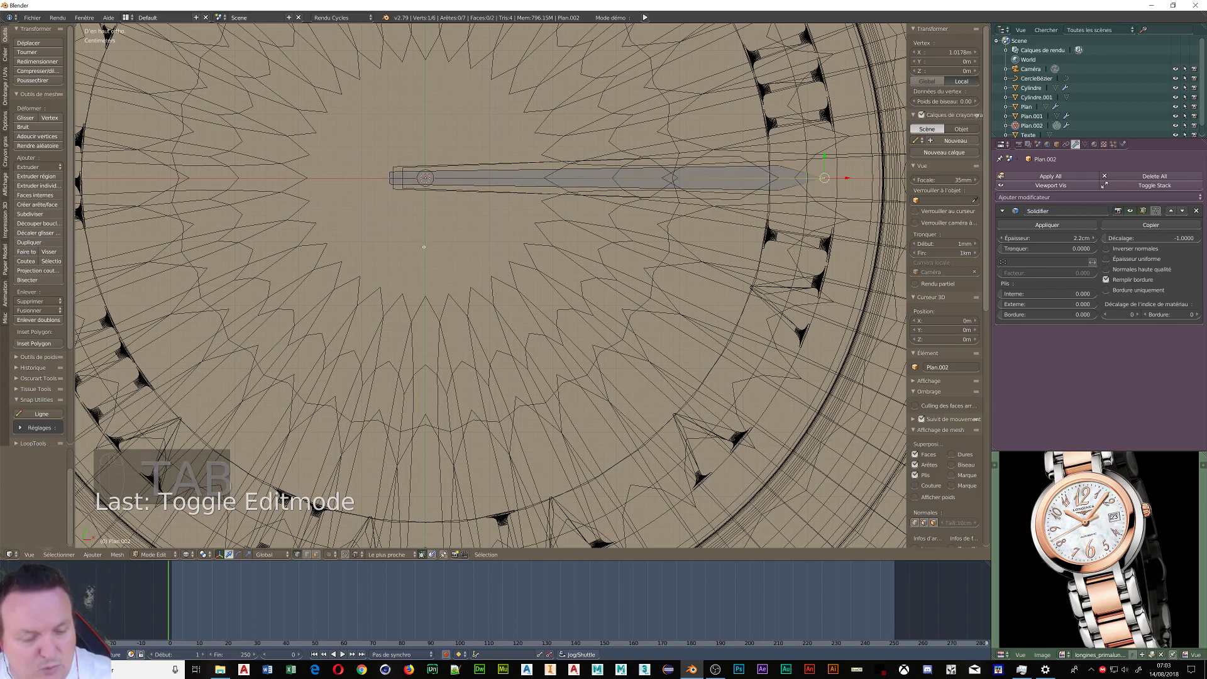
key("ctrl+Tab")
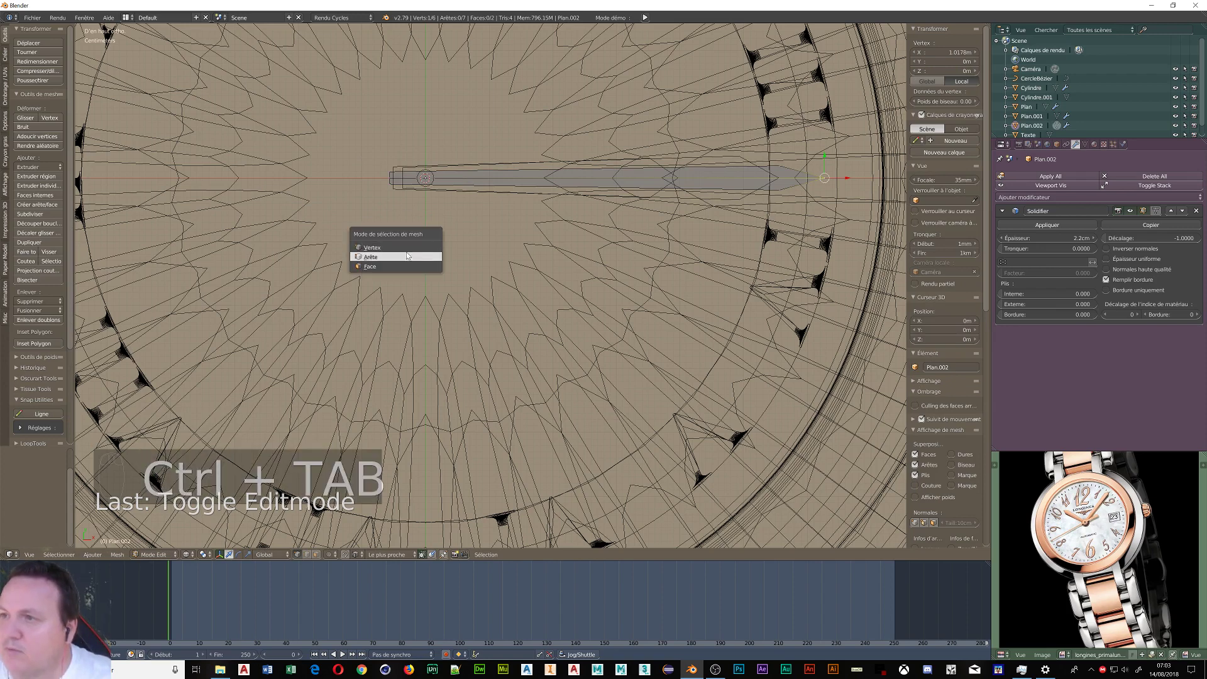
left_click(404, 247)
key("a")
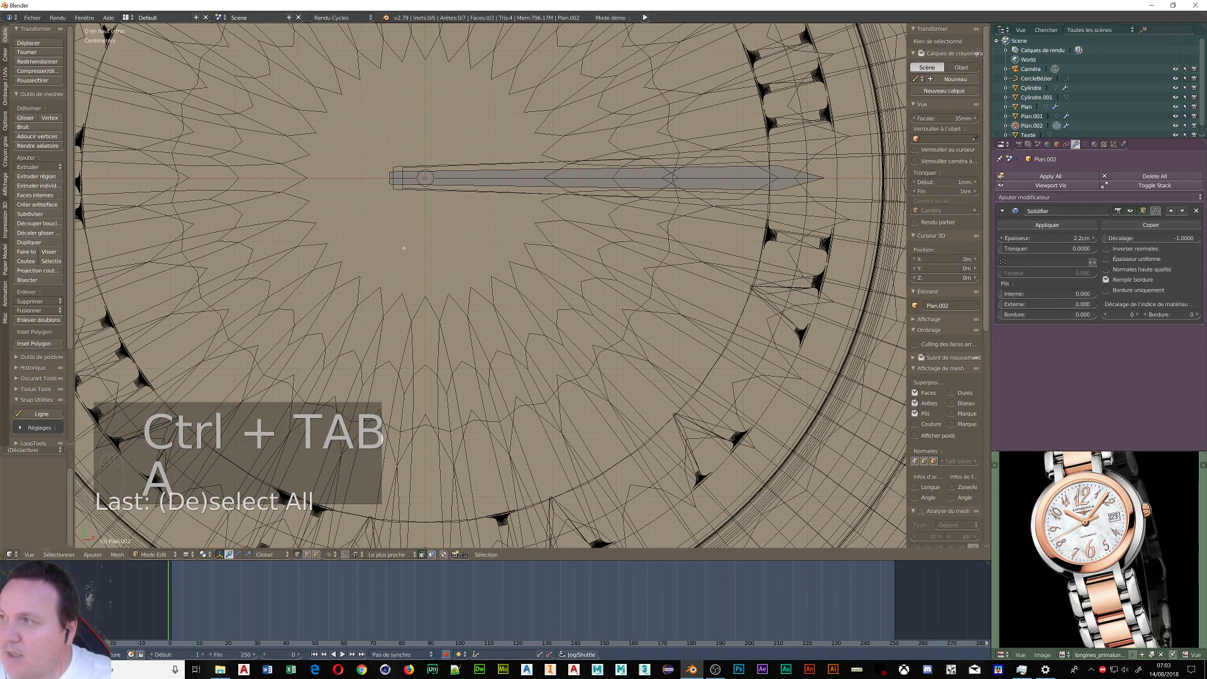
key("b")
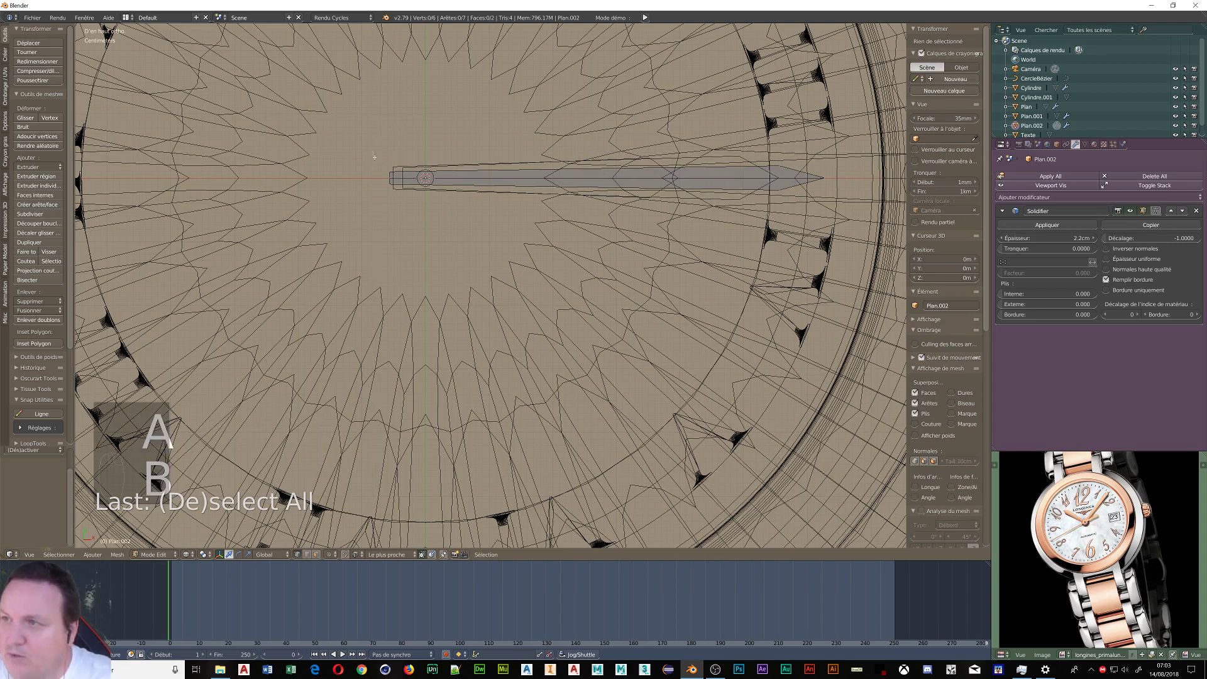
left_click_drag(392, 197, 393, 199)
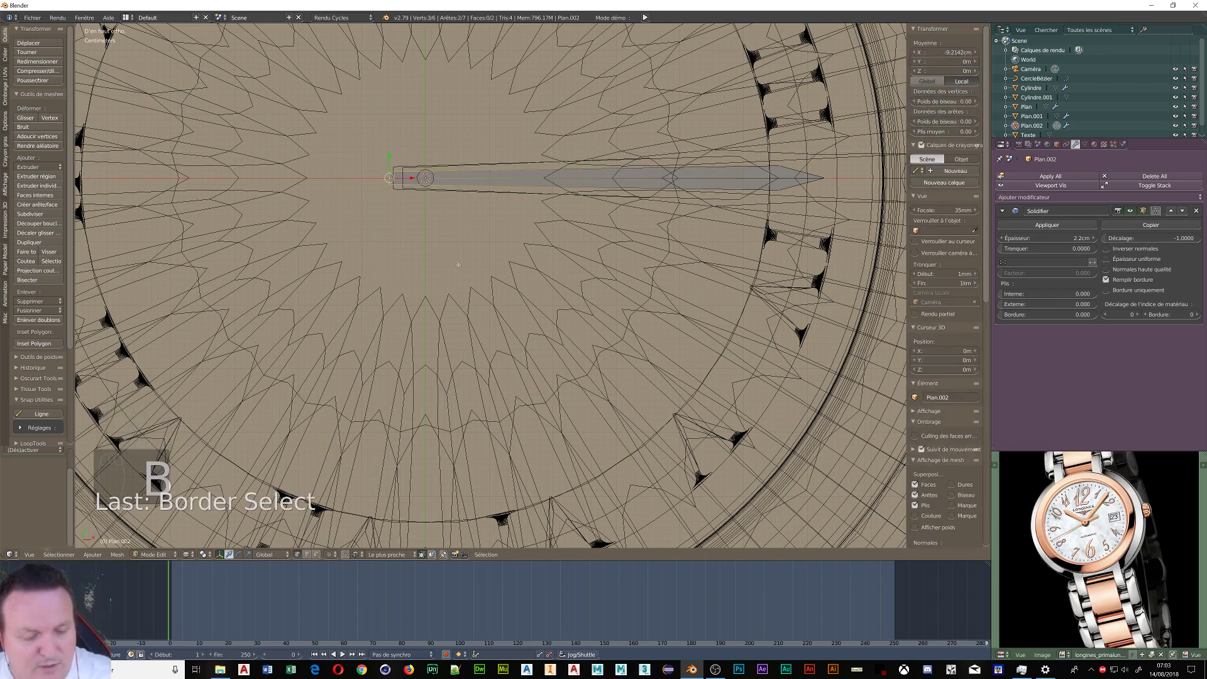
key("s")
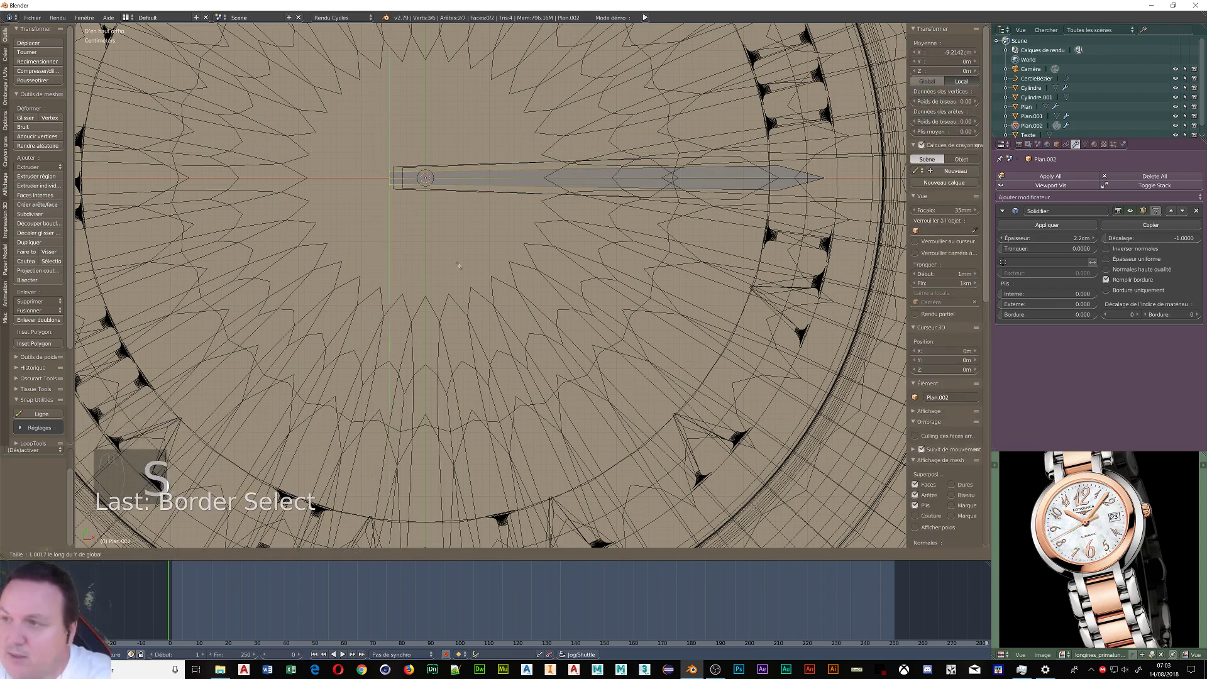
left_click(481, 343)
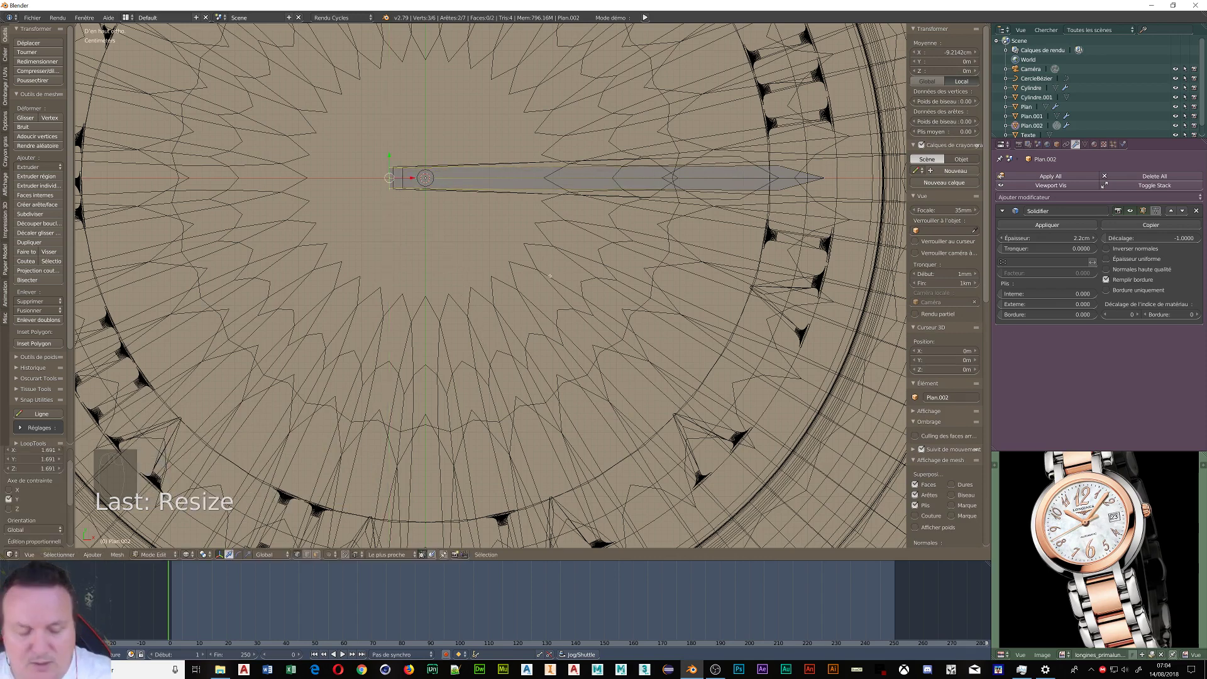
- Return to object mode and lower the third hand about 2.62 cm along Z, below the other two hands
key("Tab")
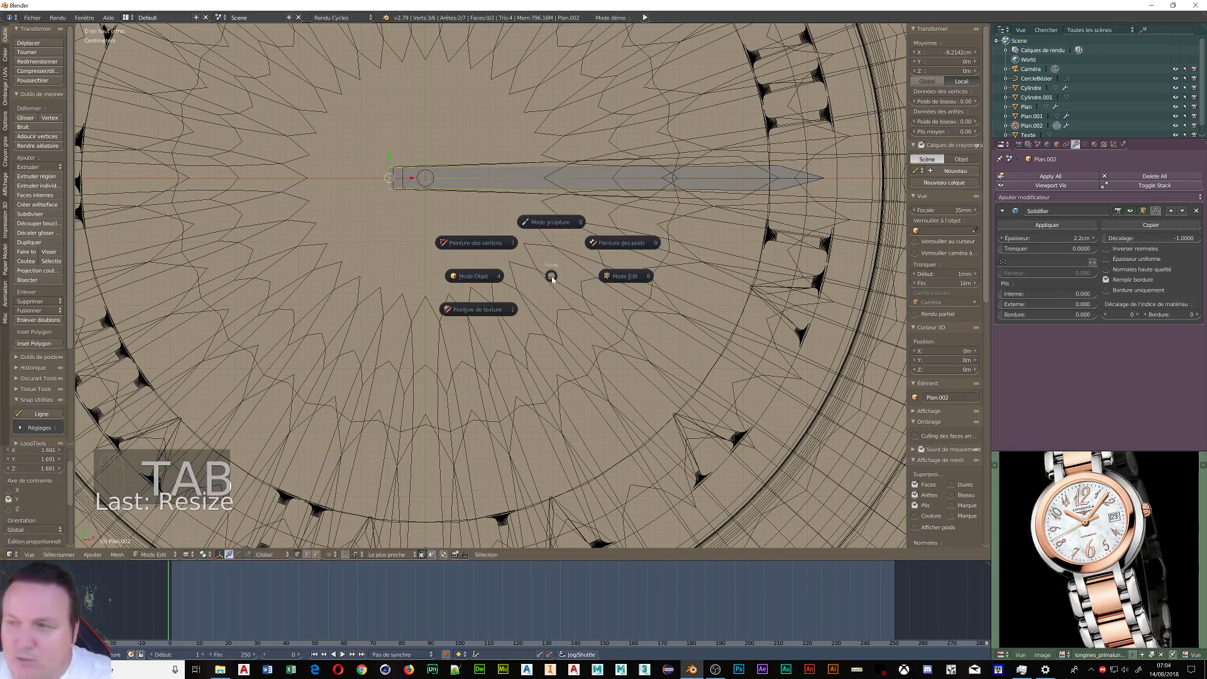
left_click(496, 277)
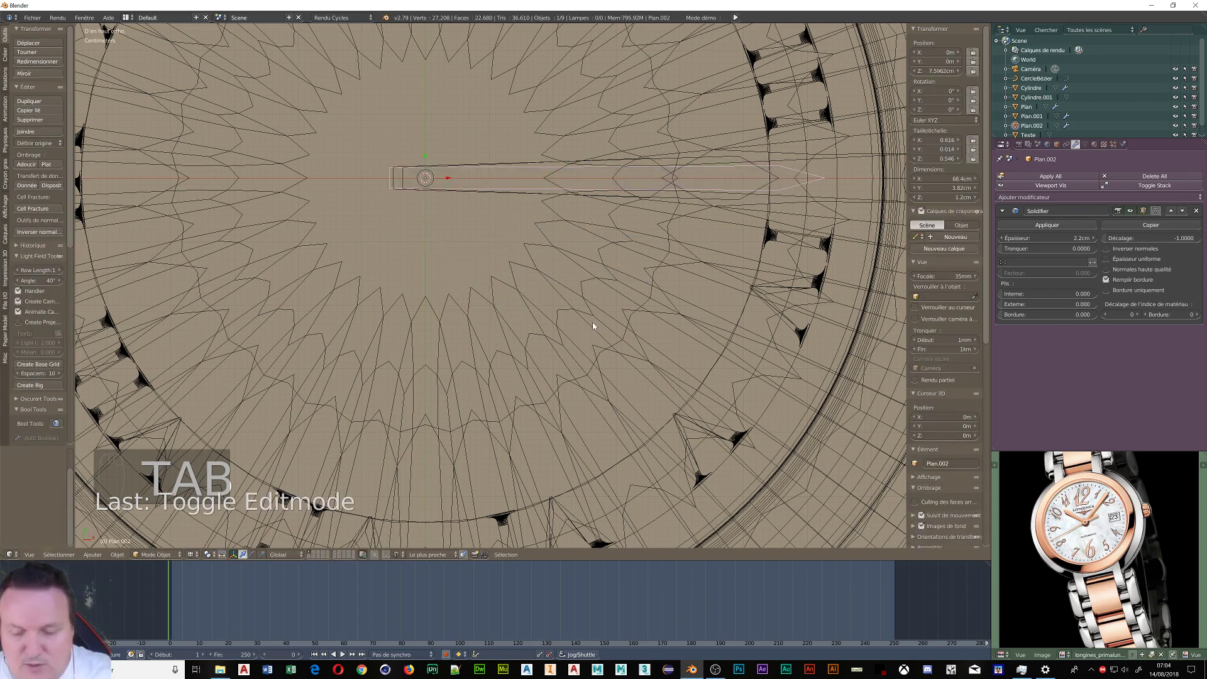
key("KP_1")
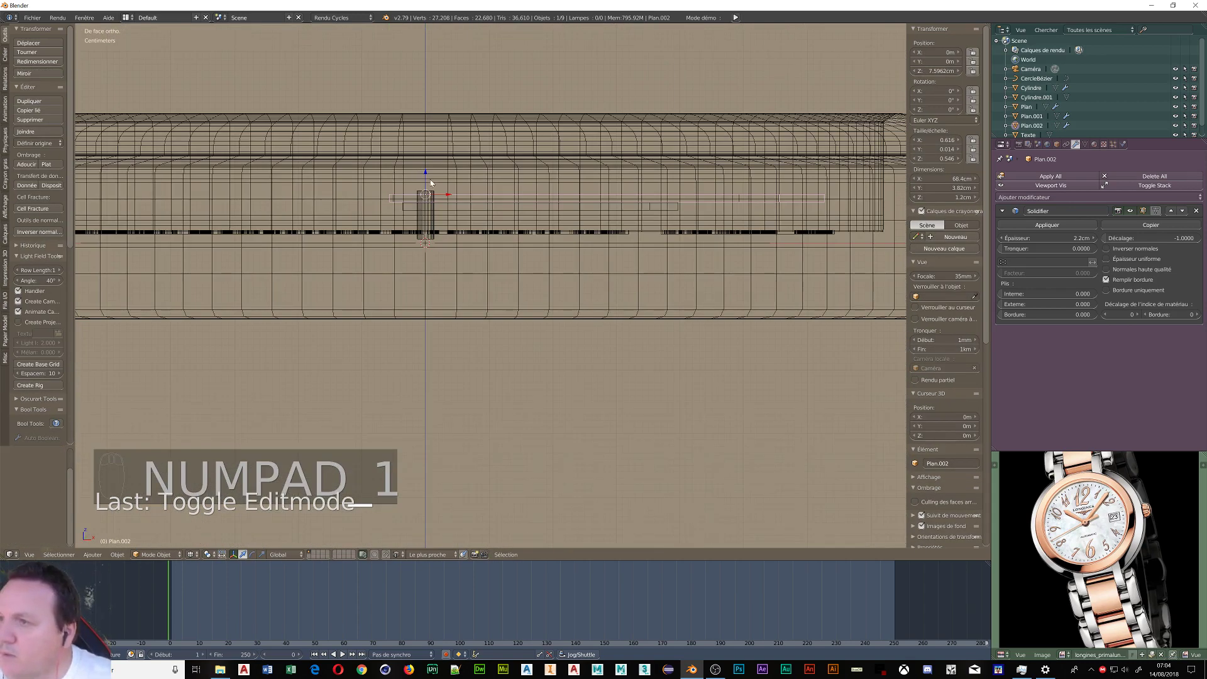
left_click_drag(426, 177, 426, 193)
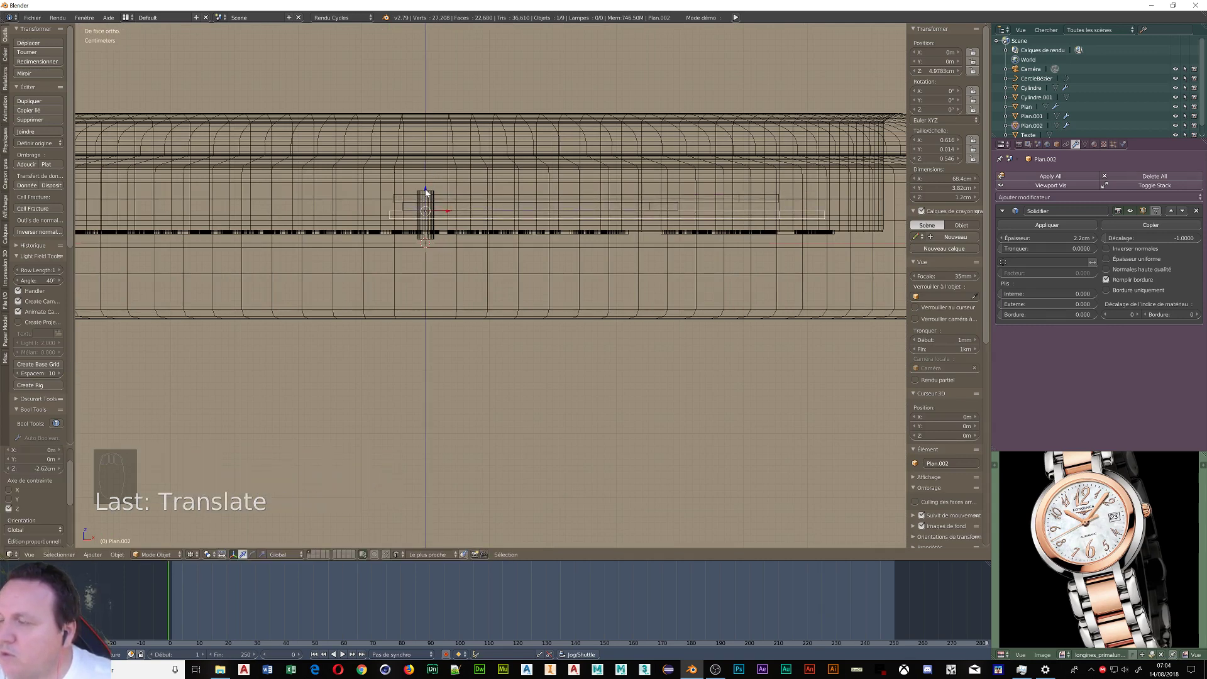
- Rotate the third hand about -145° around Z so it points near the VIII
middle_click_drag(427, 195, 383, 360)
scroll(436, 164, "down", 4)
scroll(423, 333, "up", 3)
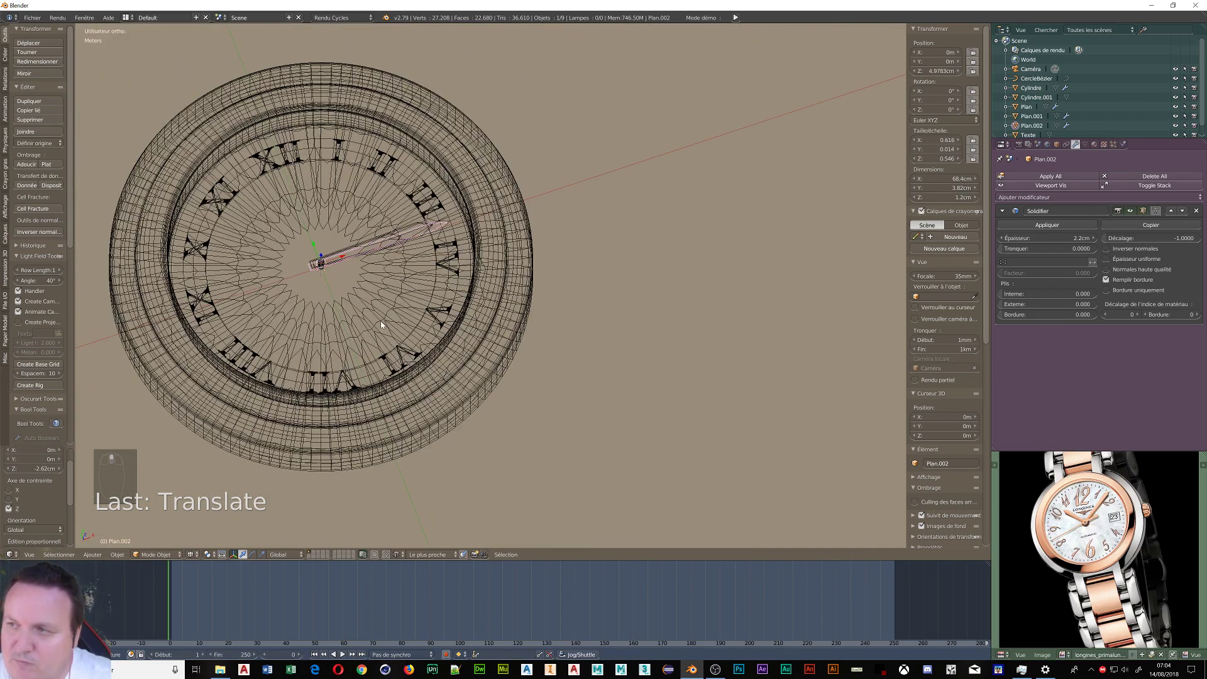
key("r")
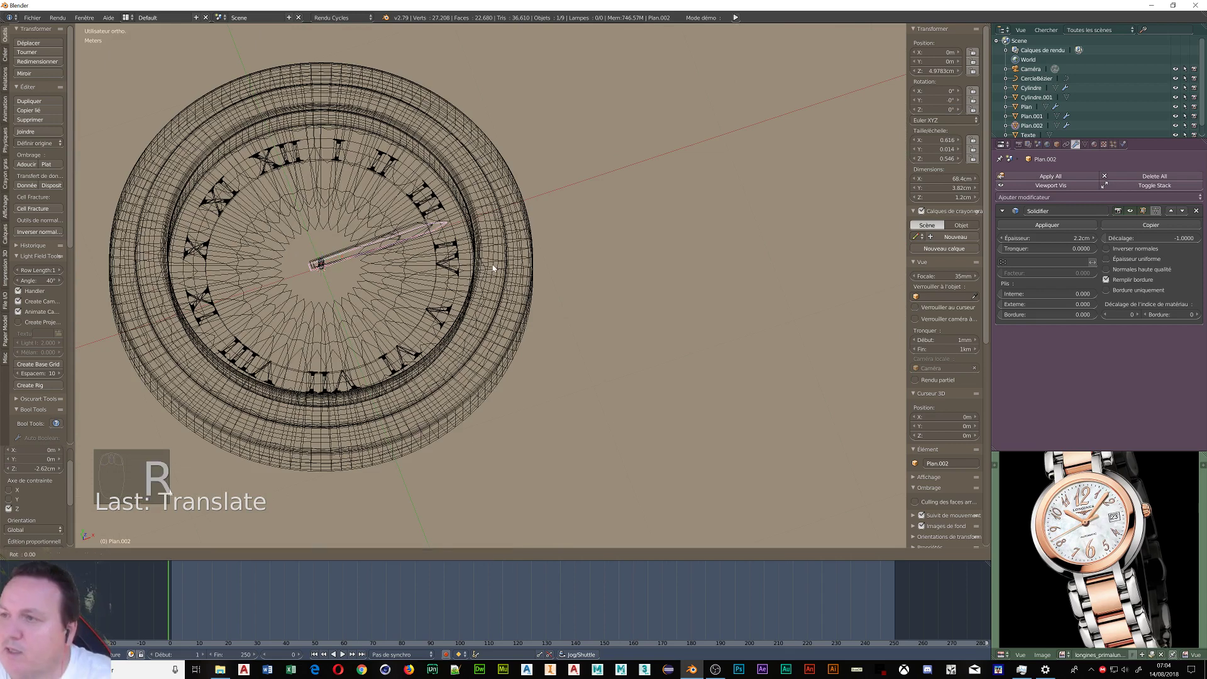
key("z")
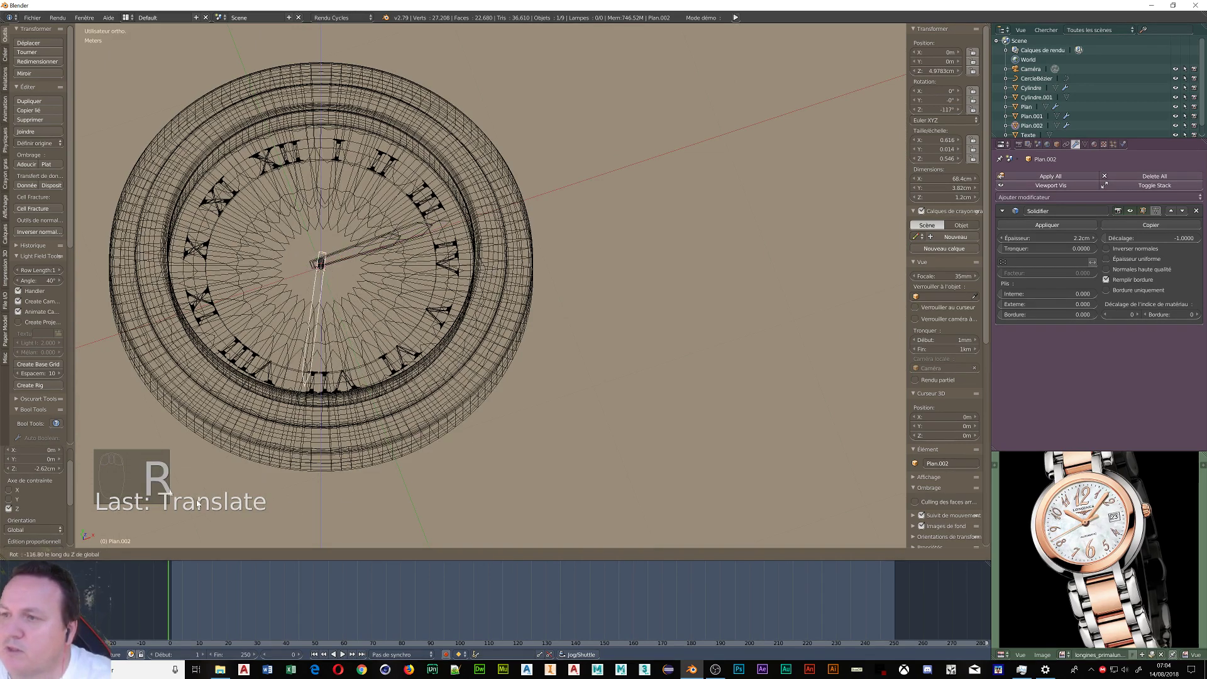
left_click(273, 275)
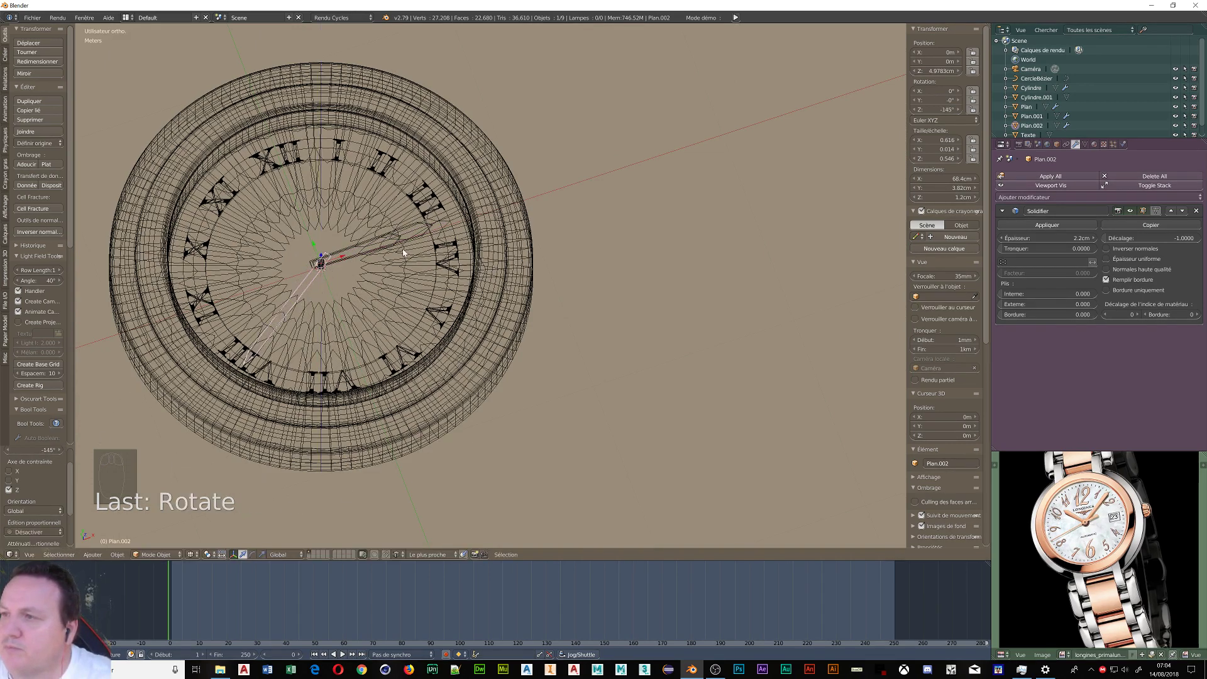
- Rotate the original longer hand about 49.8° around Z
right_click(428, 229)
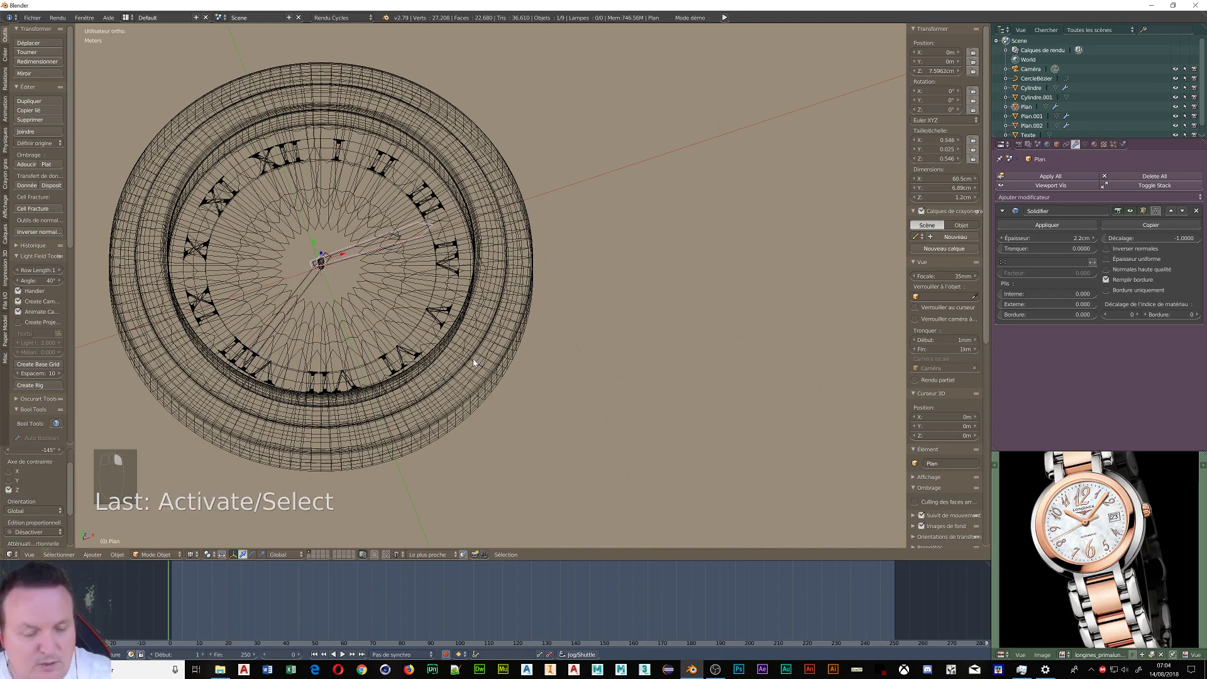
key("r")
key("z")
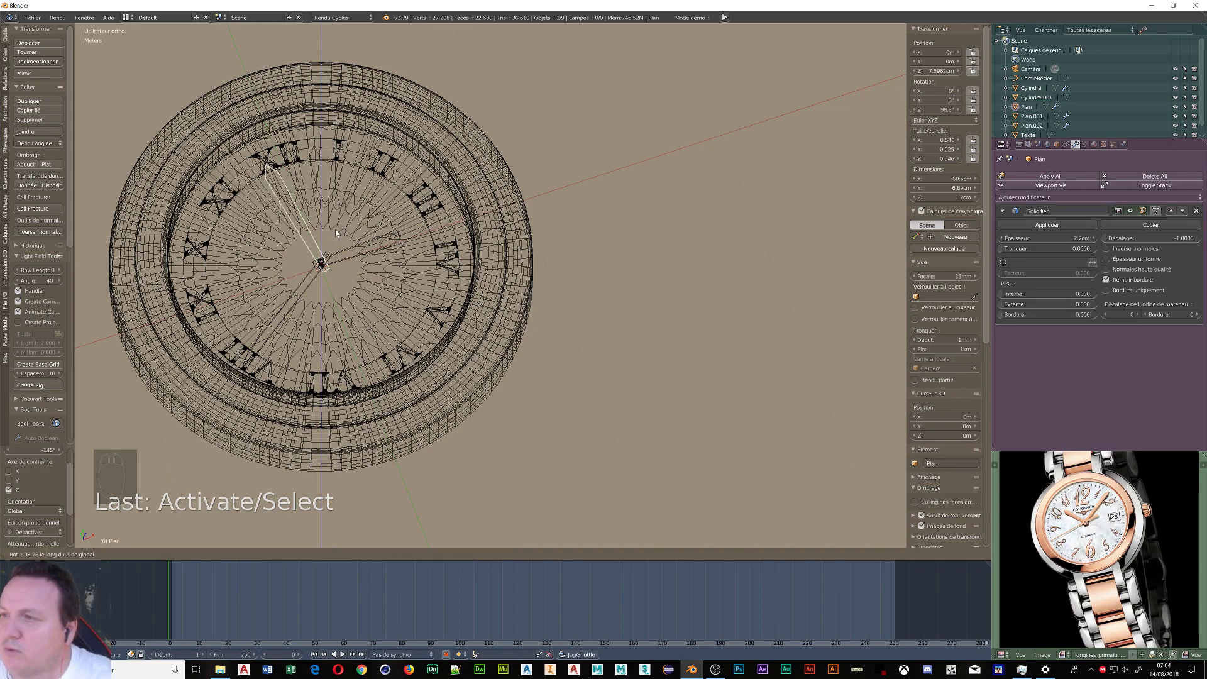
left_click(369, 250)
- Add a mesh cylinder with a 1 m radius and 2 m depth at the watch's centre
middle_click_drag(369, 250, 386, 295)
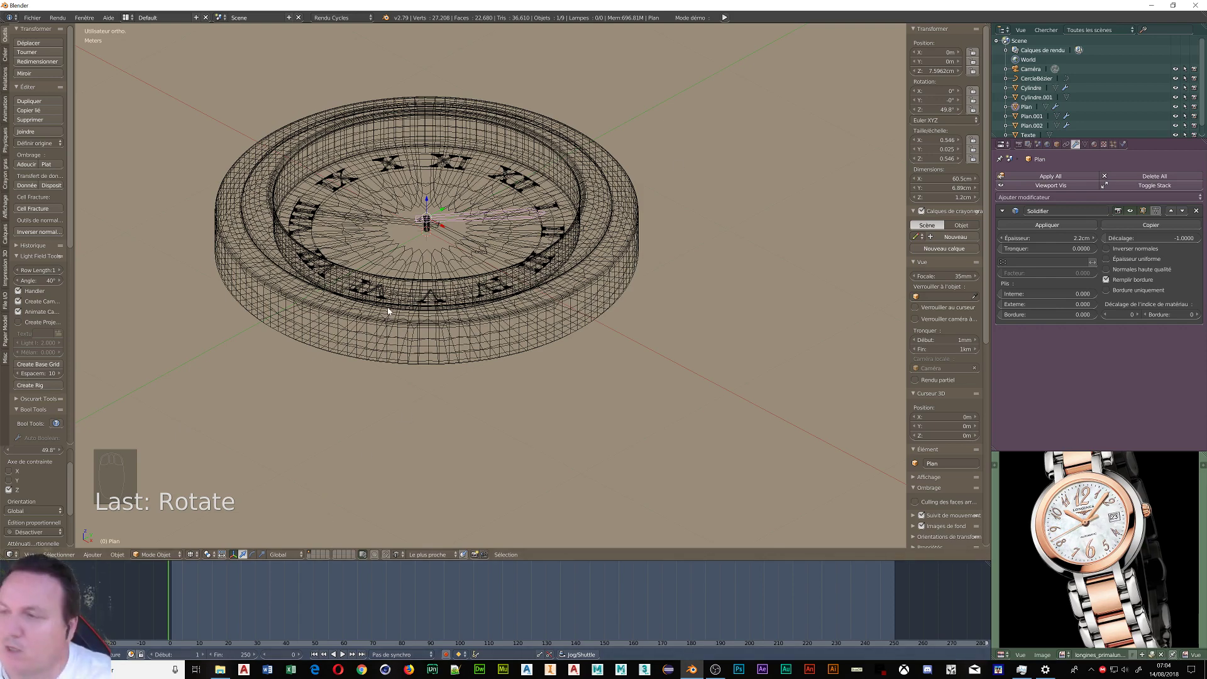
key("shift+a")
mouse_move(383, 321)
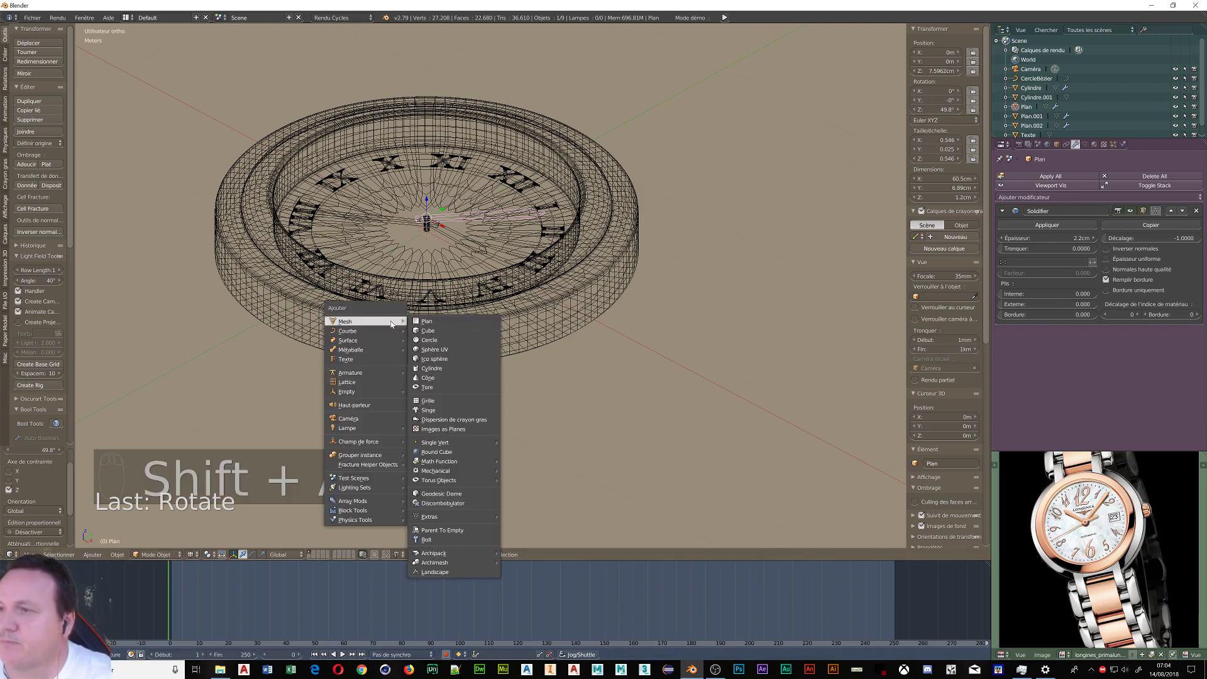
left_click(445, 369)
scroll(519, 295, "down", 2)
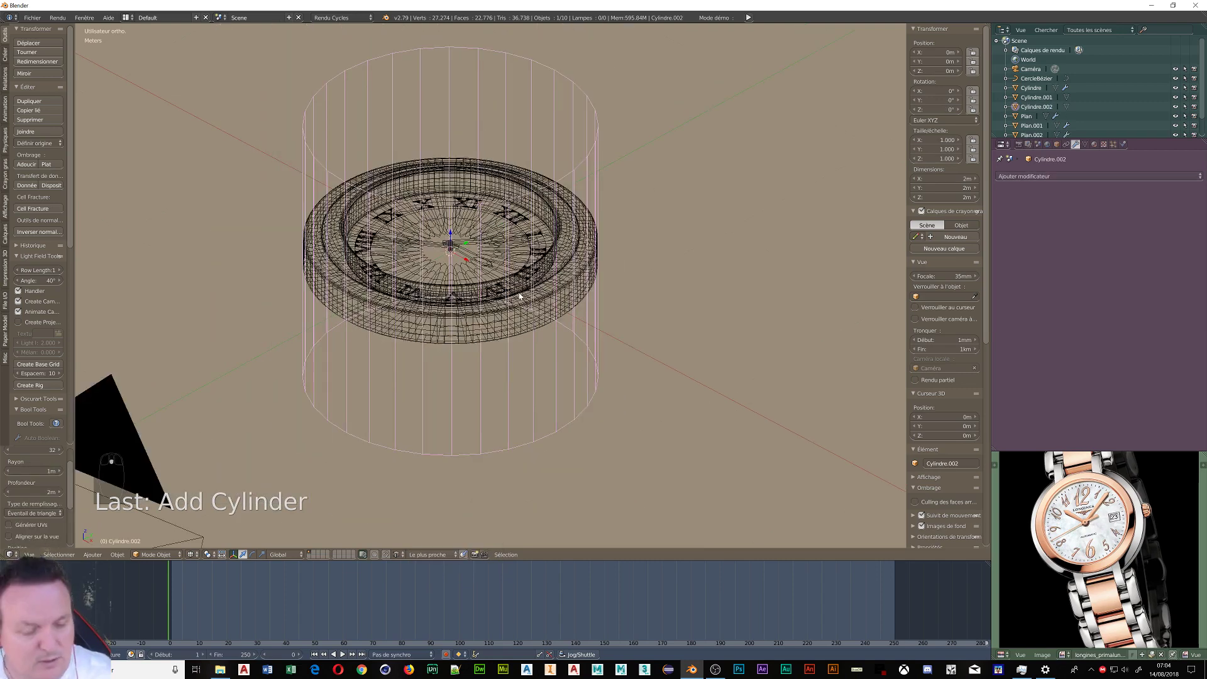
- In edit mode with face selection, select the new cylinder's side faces and apply Checker Deselect to keep every other one
key("Tab")
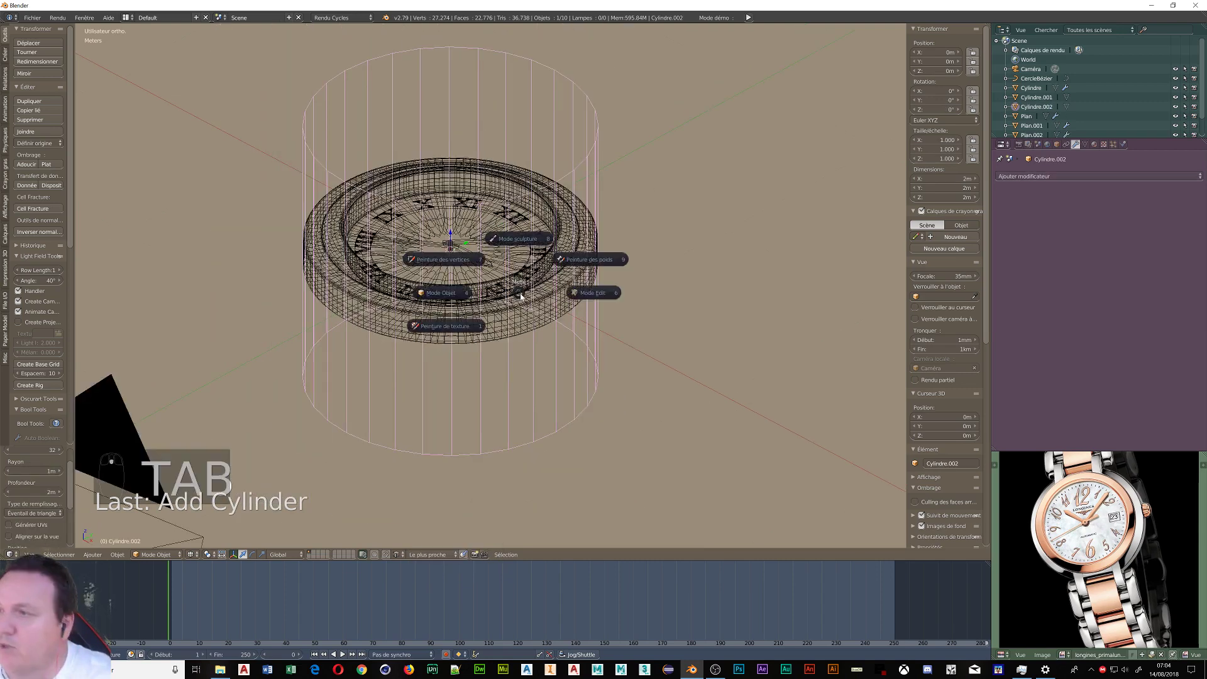
left_click(584, 296)
middle_click_drag(583, 301, 572, 309)
key("ctrl+Tab")
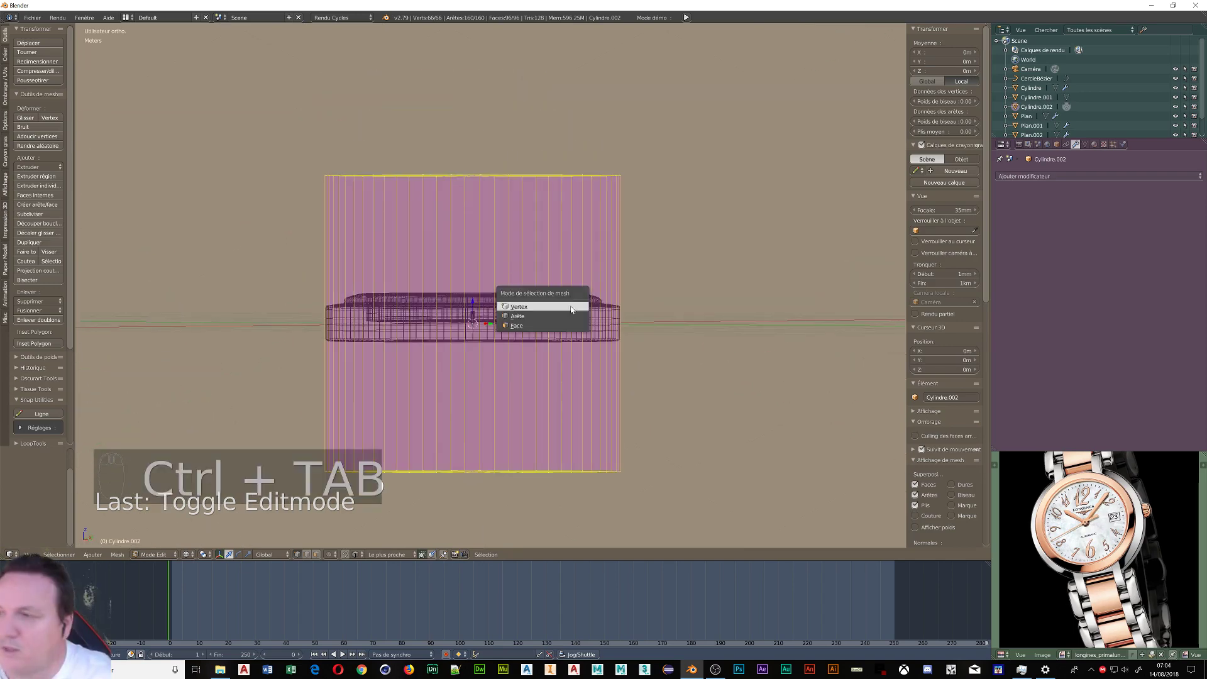
left_click(538, 326)
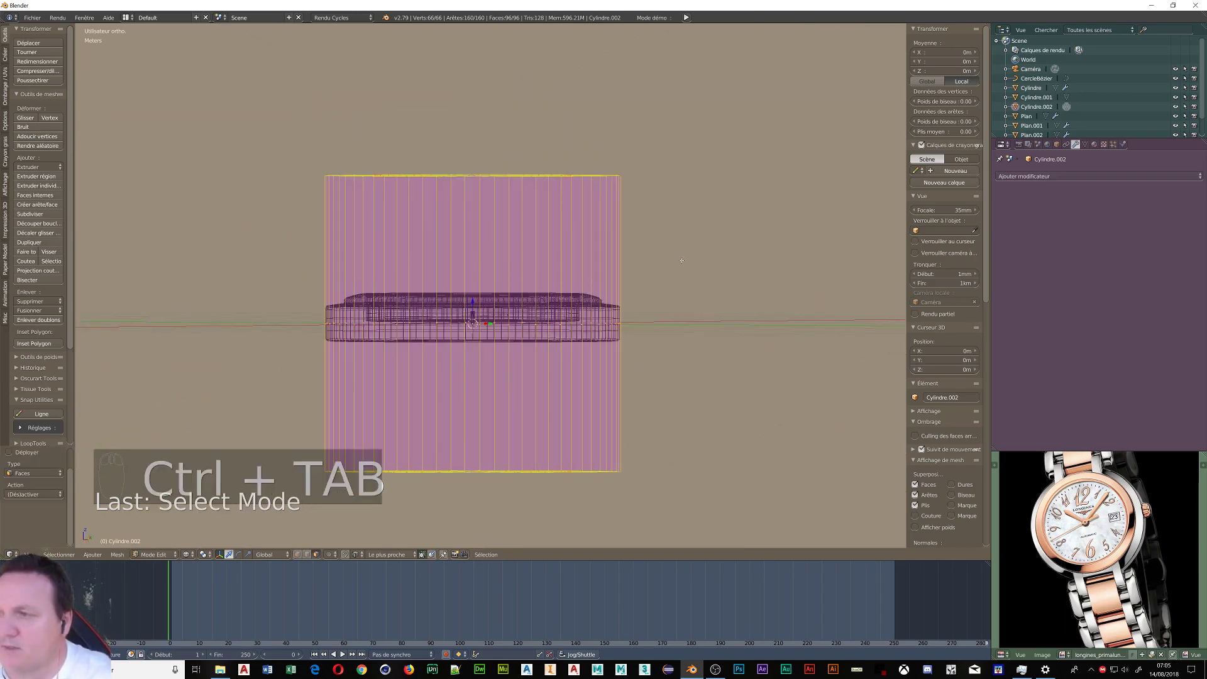
key("a")
key("b")
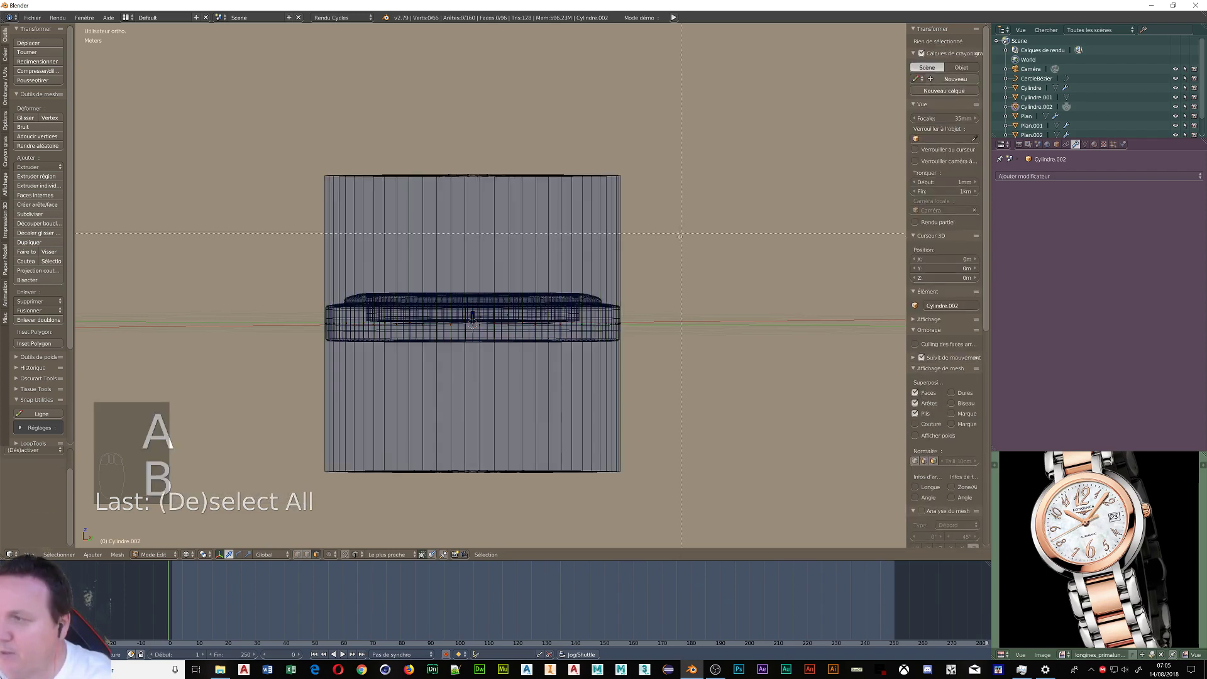
left_click_drag(671, 251, 251, 390)
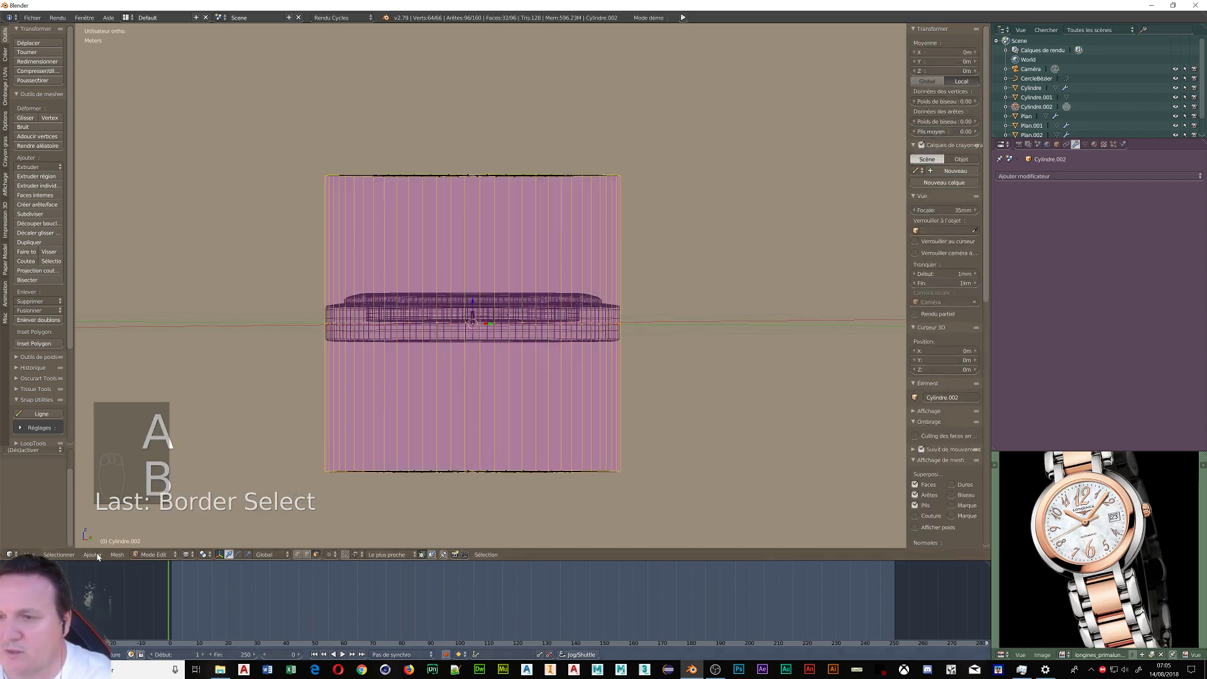
left_click(58, 555)
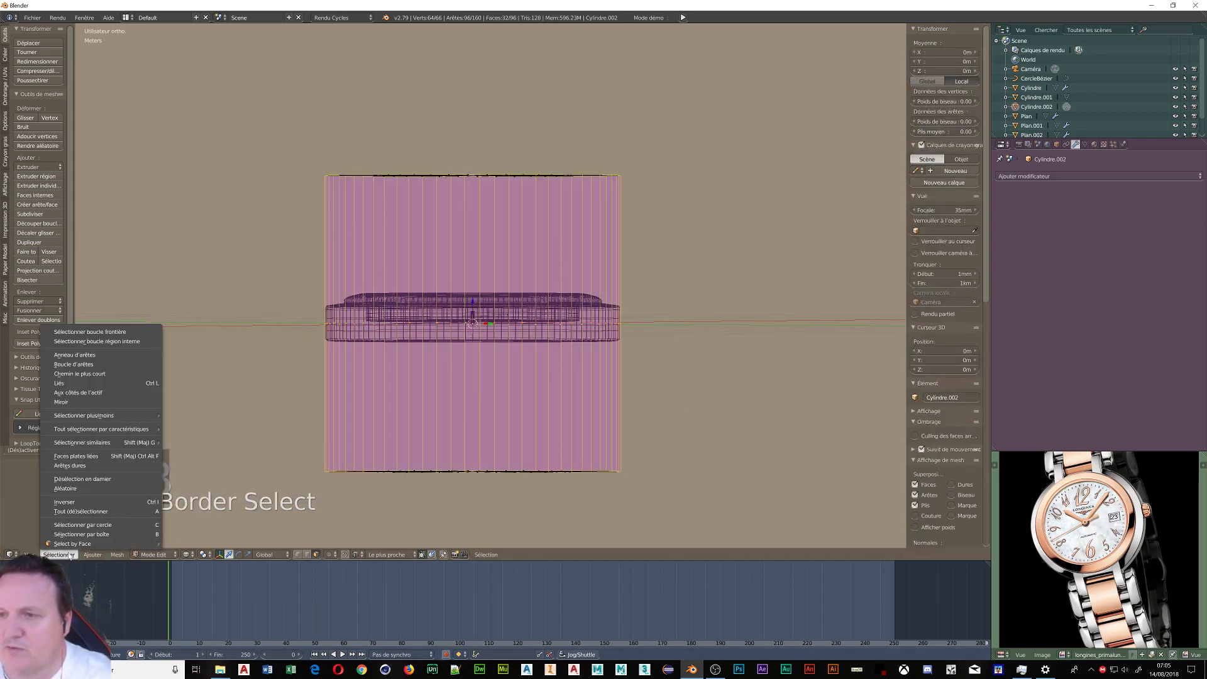
left_click(78, 479)
scroll(831, 361, "down", 2)
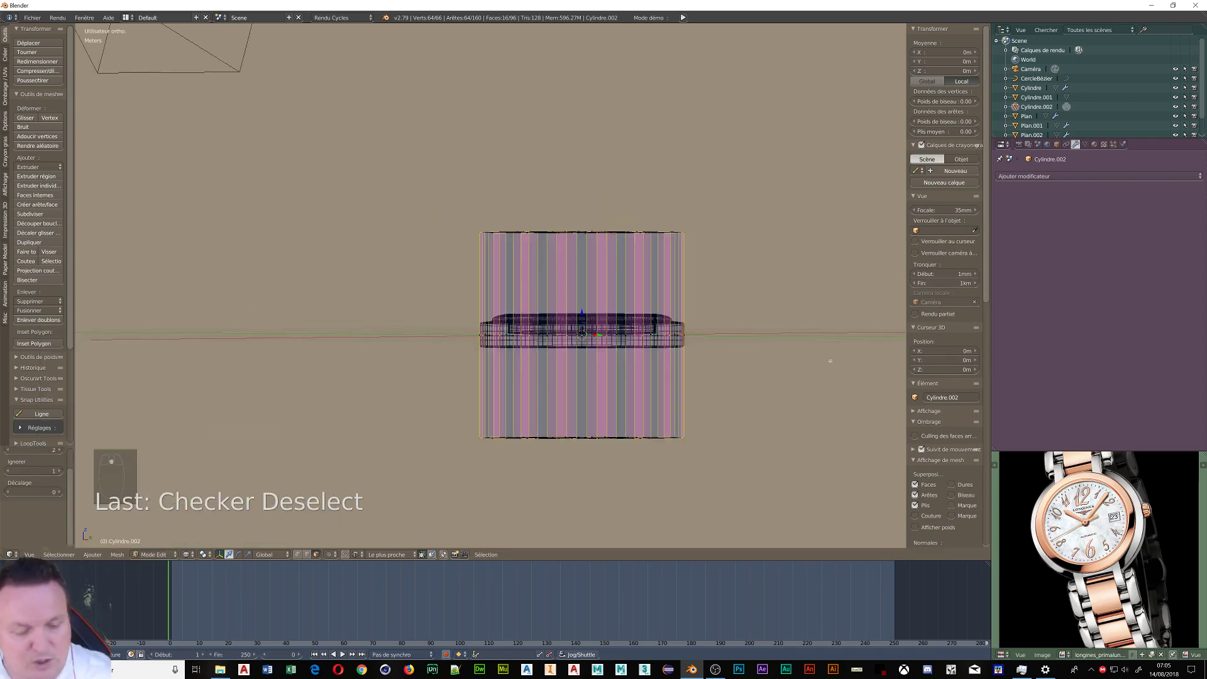
- Extrude the alternating side faces in place and scale them by 0.931 to form grooves around the cylinder
key("e")
left_click(830, 362)
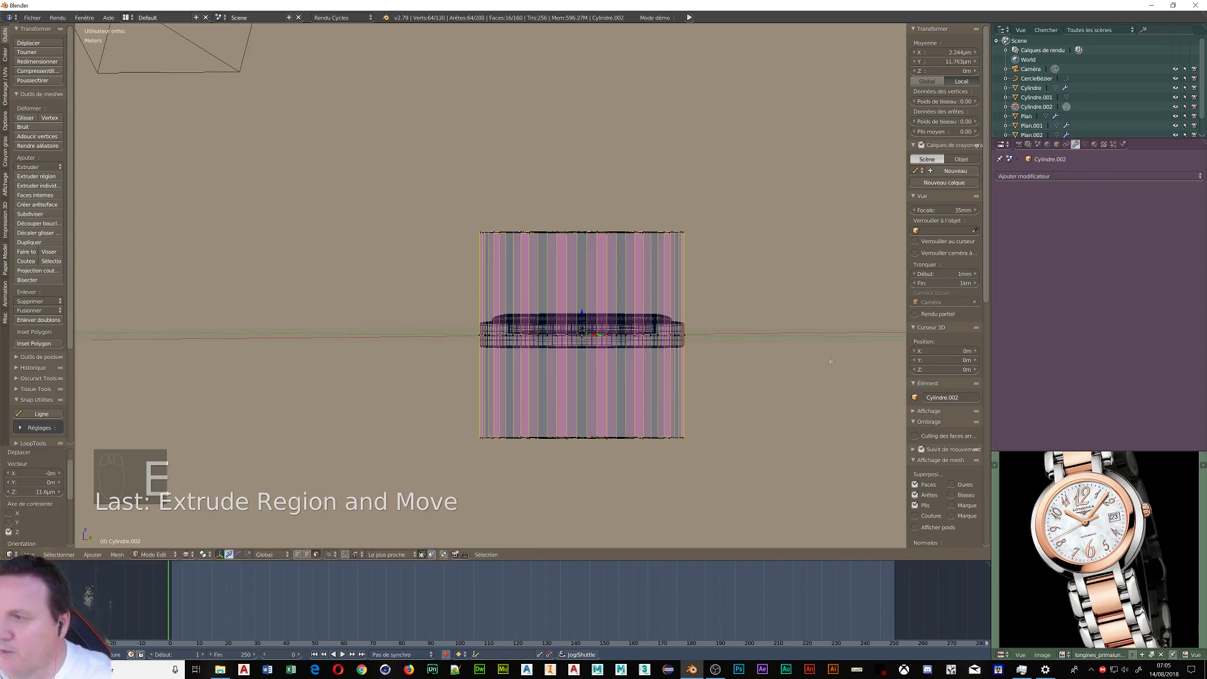
key("s")
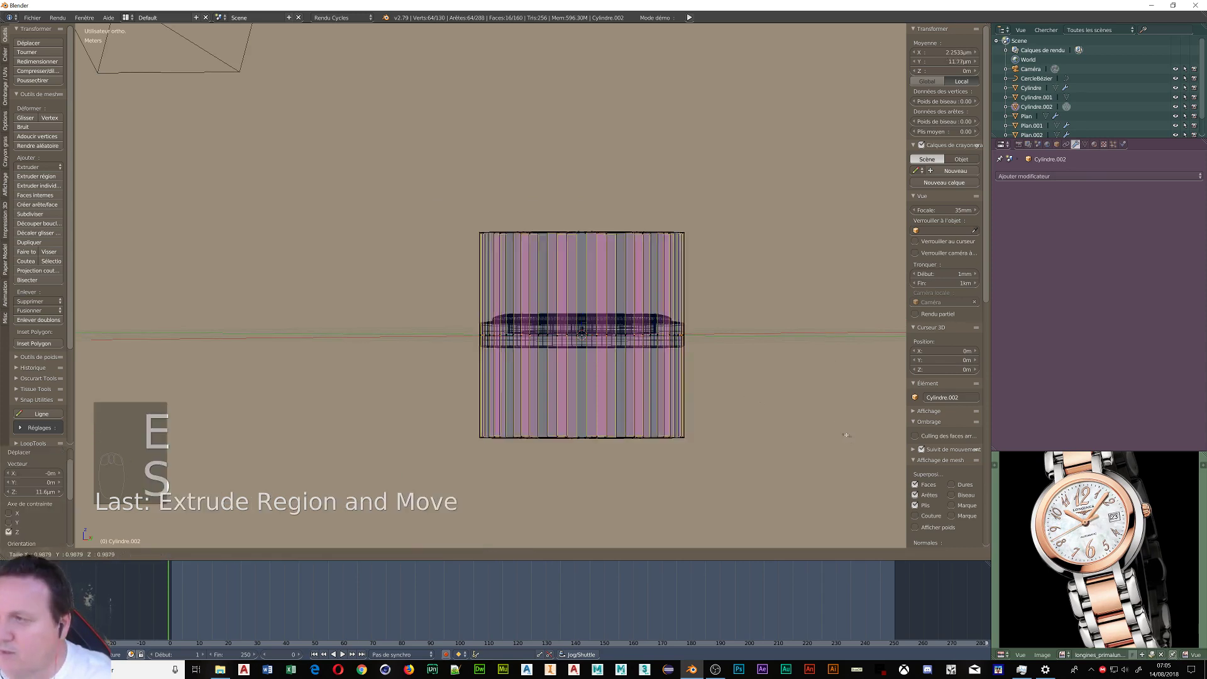
left_click(836, 409)
middle_click_drag(780, 352, 742, 341)
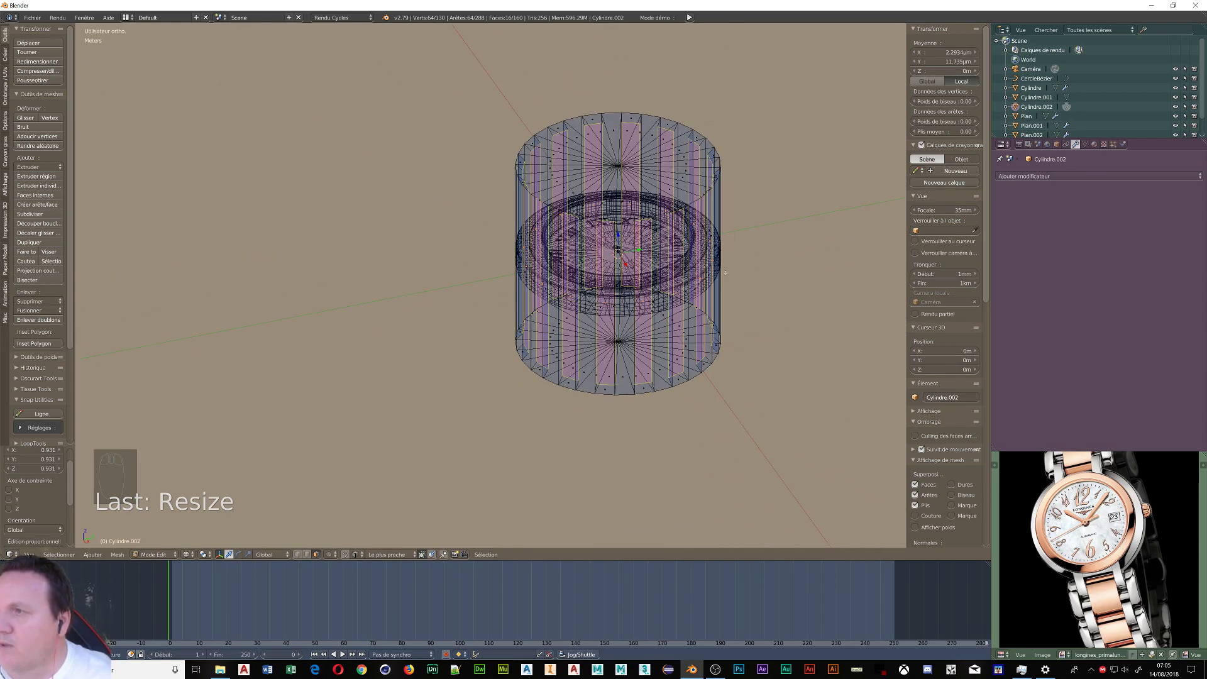
- In solid shading, select all faces of the cylinder's top cap and scale them by 0.802
key("z")
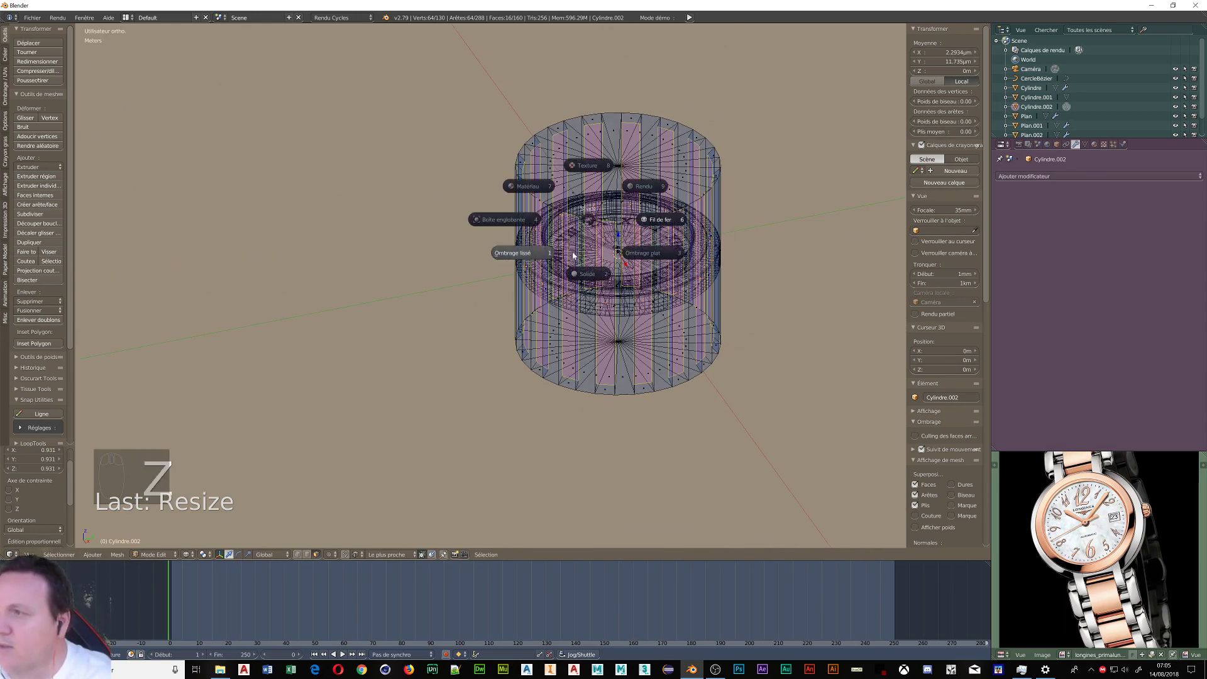
left_click(575, 272)
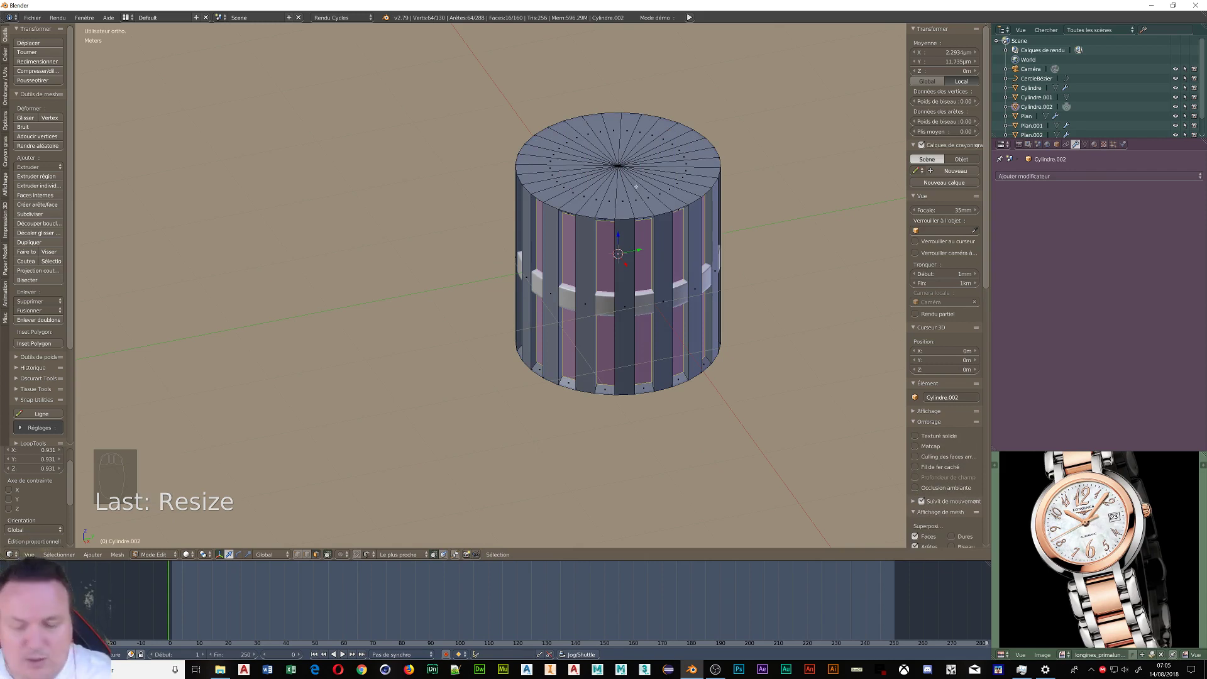
key("a")
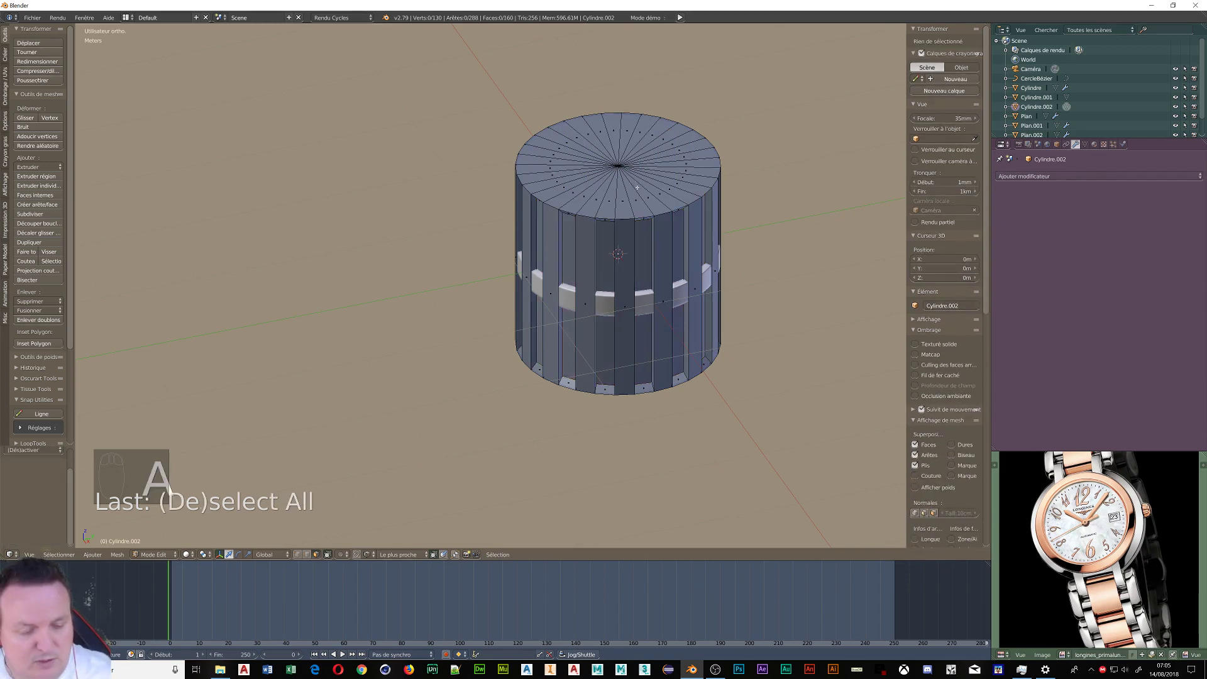
key("c")
mouse_move(639, 187)
left_mouse_down()
mouse_move(691, 183)
mouse_move(629, 136)
mouse_move(581, 171)
mouse_move(619, 211)
mouse_move(648, 189)
left_mouse_up()
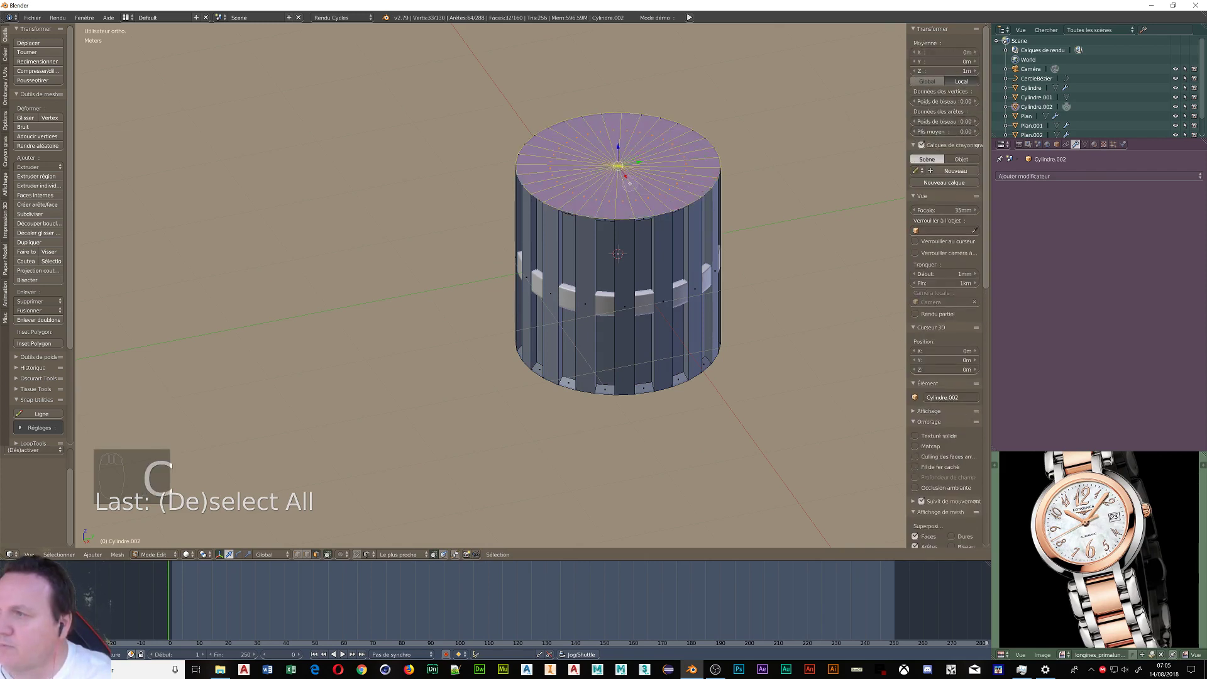
key("Escape")
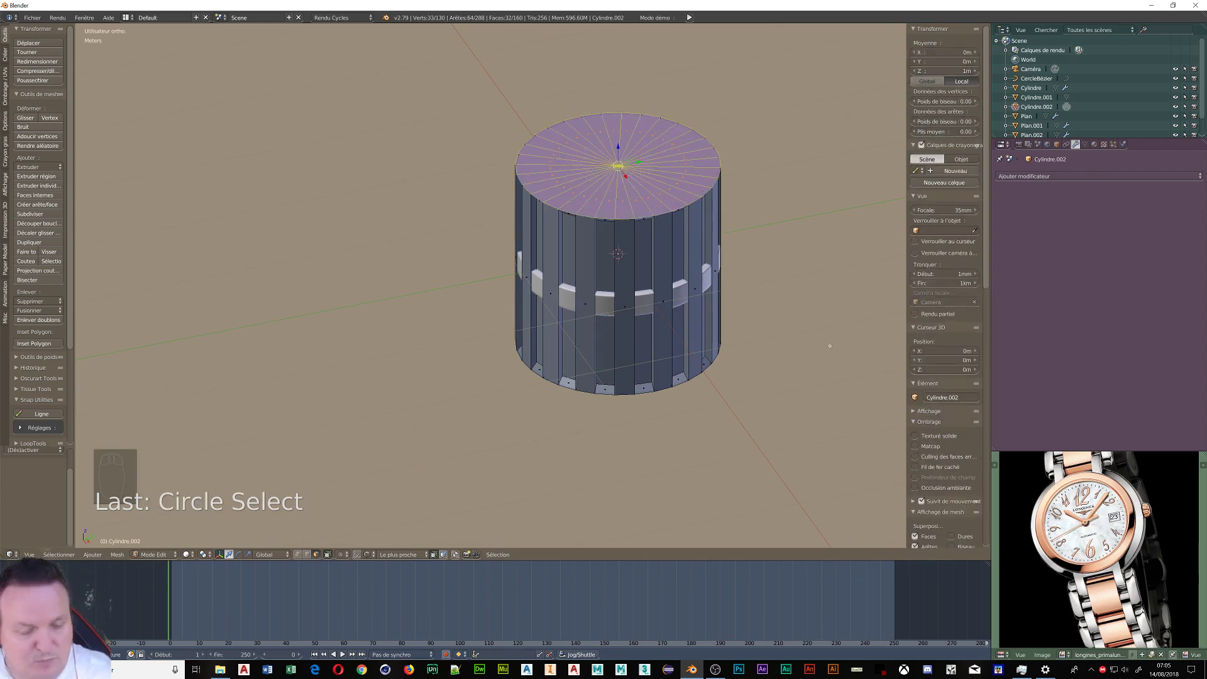
key("s")
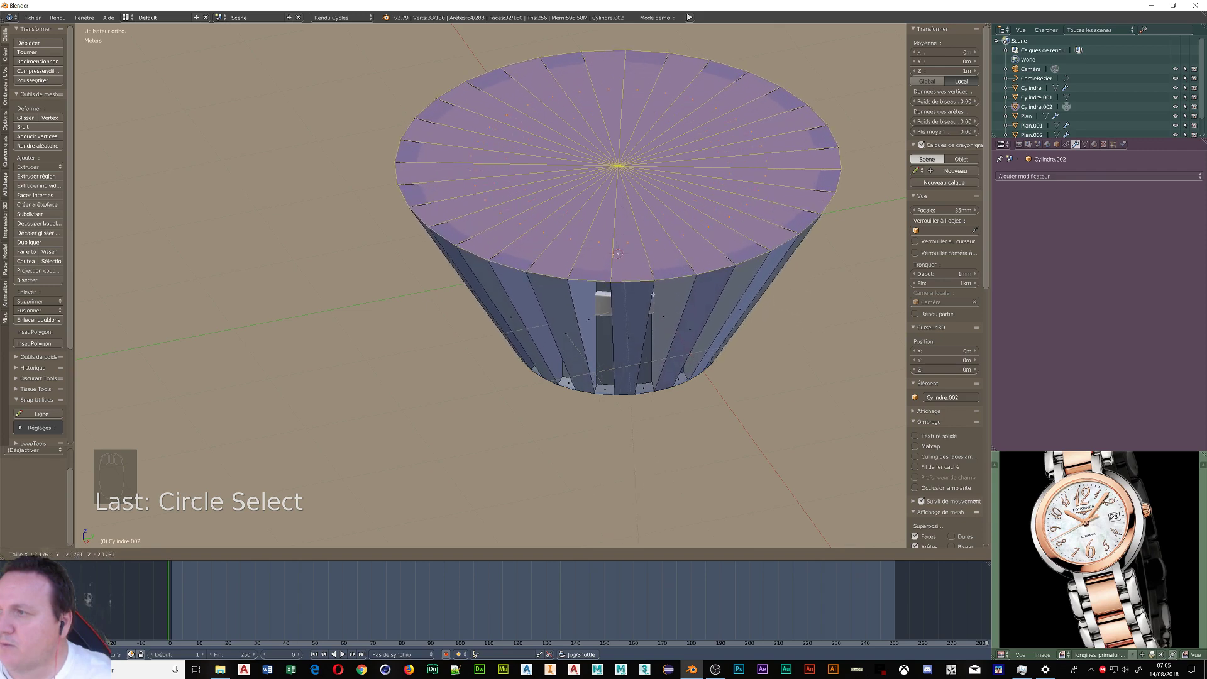
right_click(677, 188)
key("s")
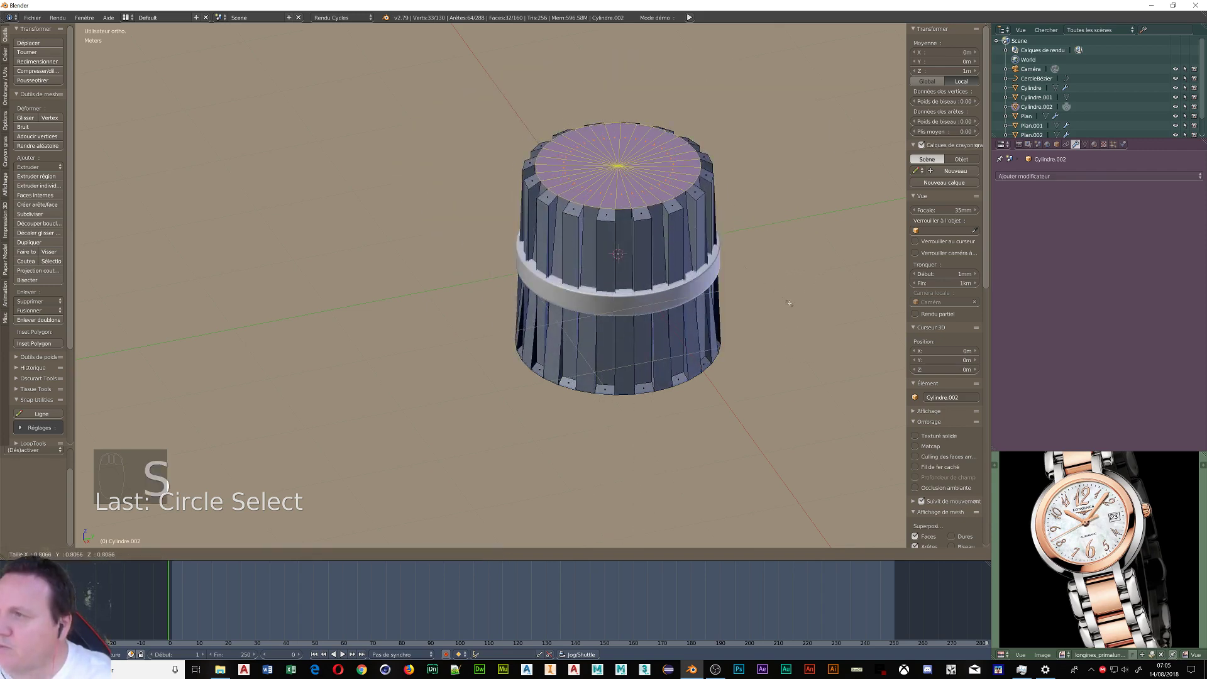
left_click(788, 303)
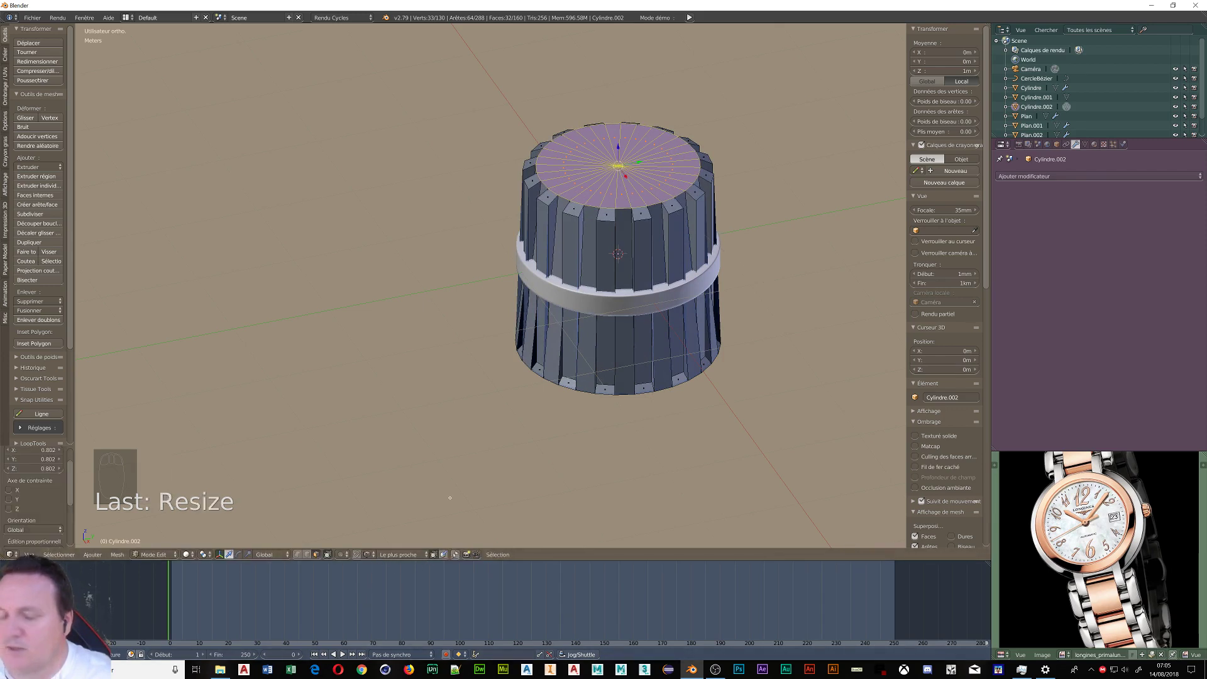
- Enable proportional editing and lower the top cap 85.2 cm along Z with the influence size reduced to about 0.83
key("o")
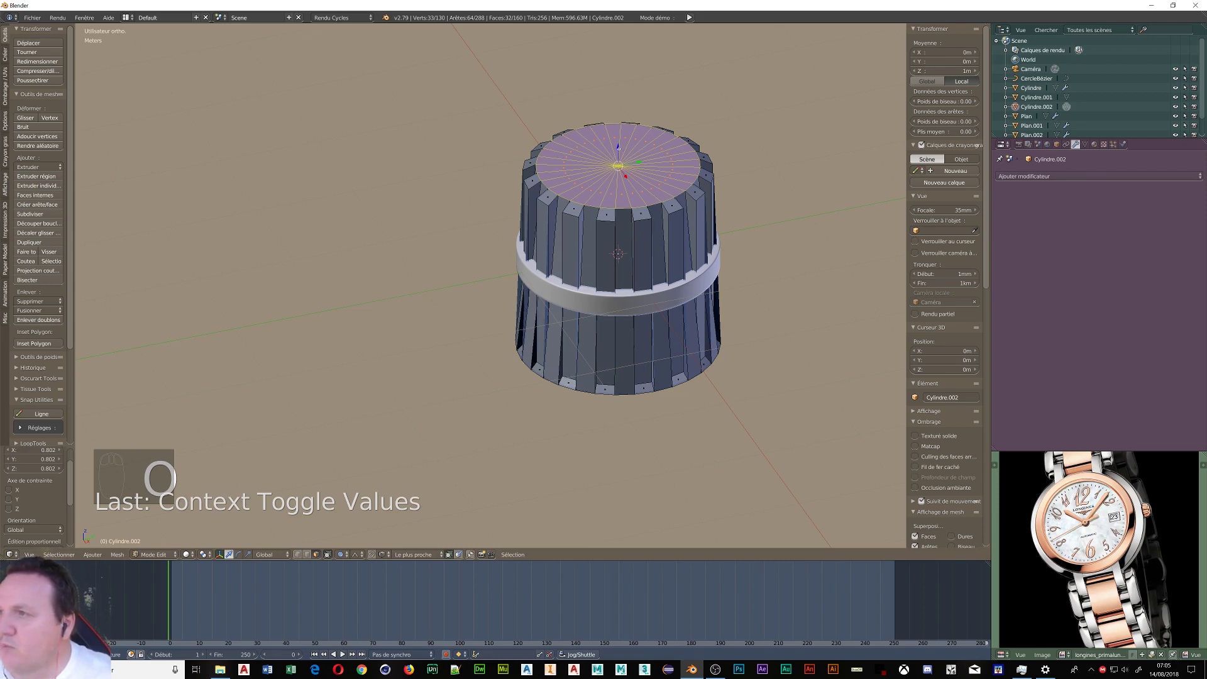
key("g")
key("z")
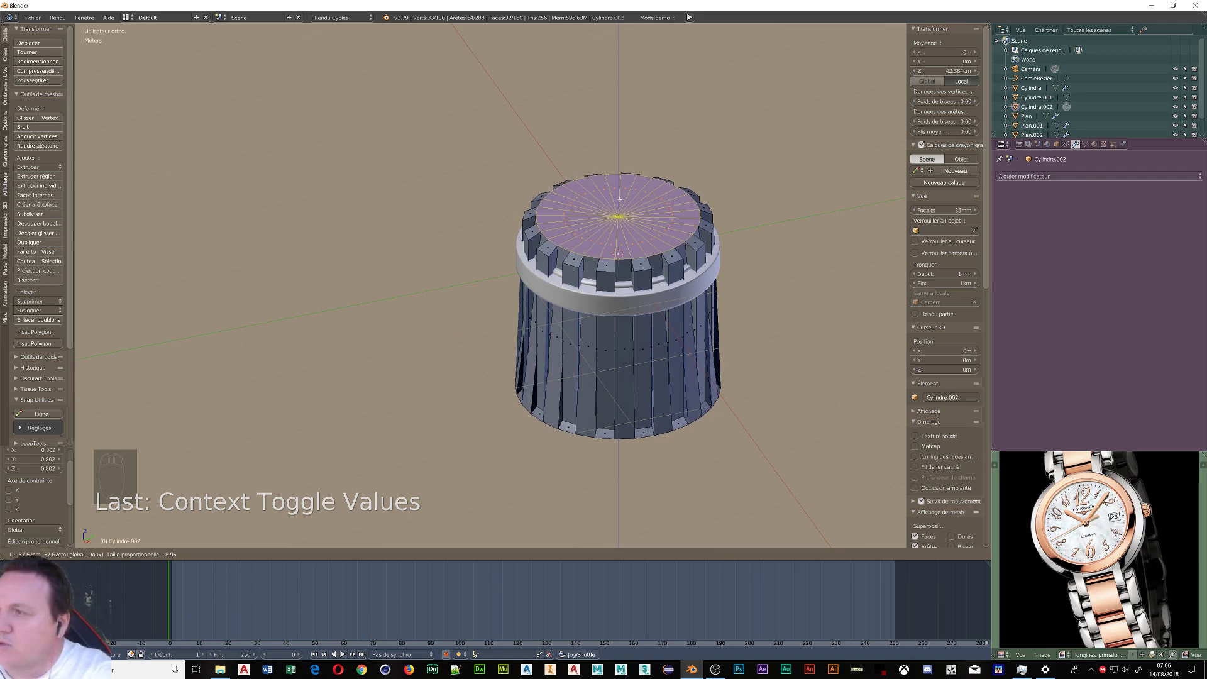
scroll(619, 200, "up", 18)
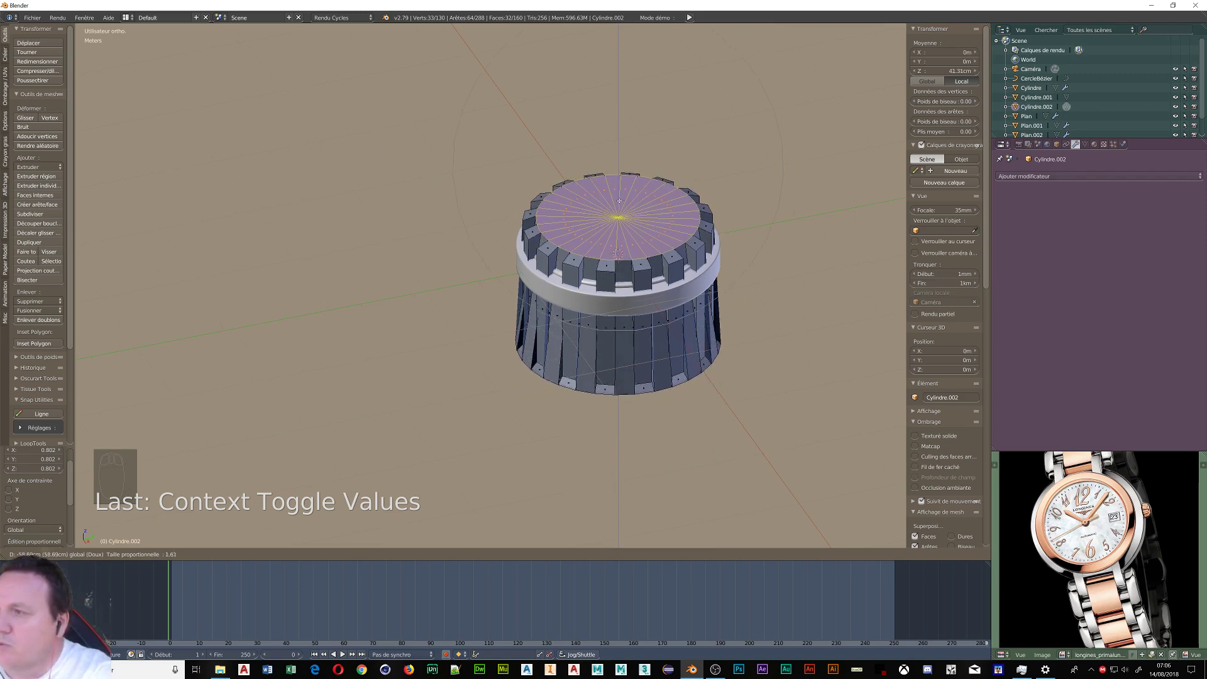
scroll(621, 211, "up", 7)
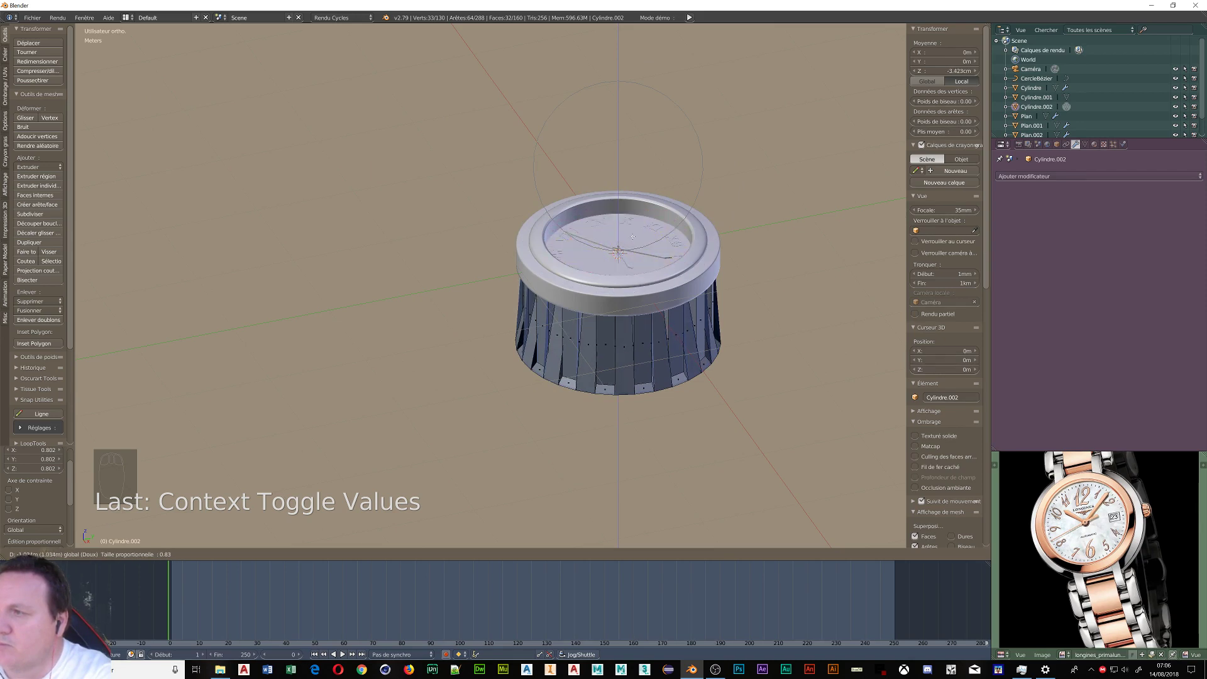
left_click(633, 236)
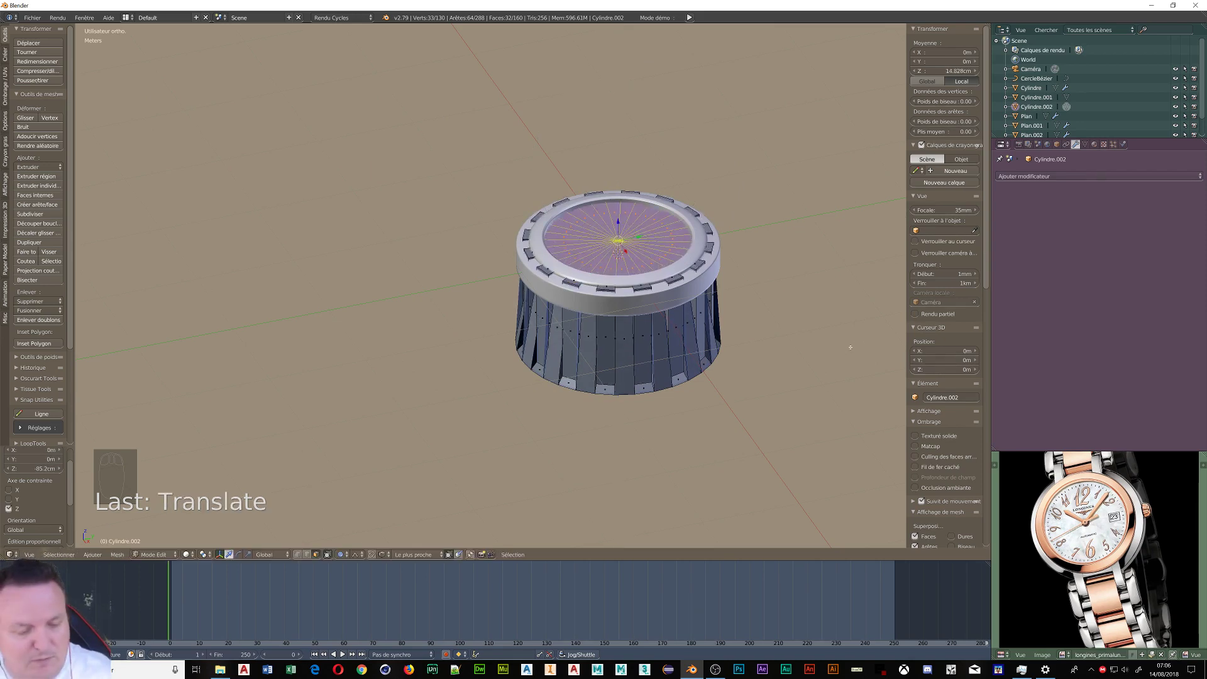
- Scale the top cap by 0.776 with proportional editing and add a Subdivision Surface modifier to the grooved cylinder
key("s")
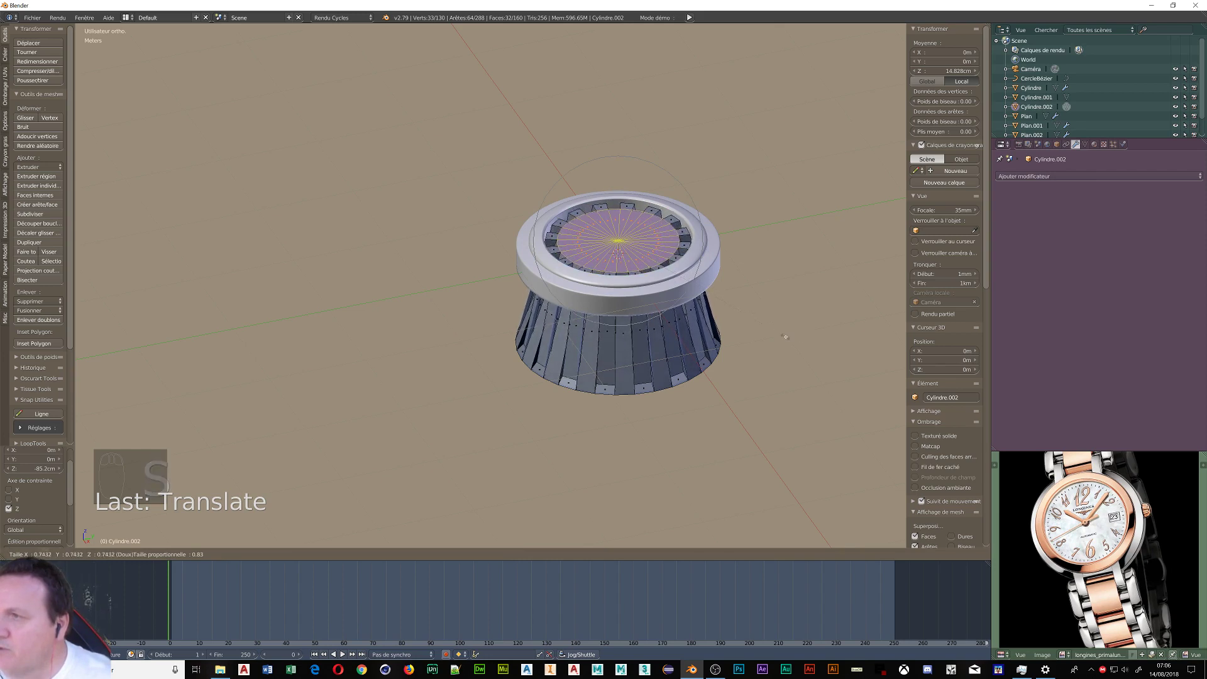
left_click(793, 340)
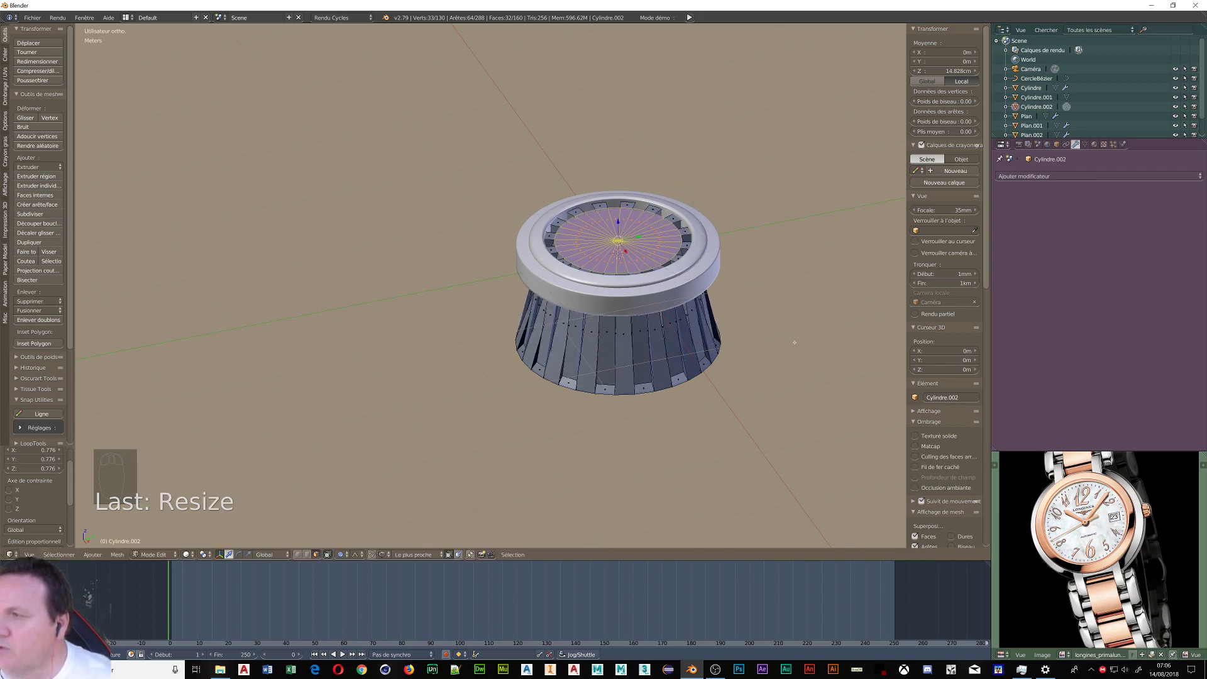
left_click(1066, 176)
left_click(974, 337)
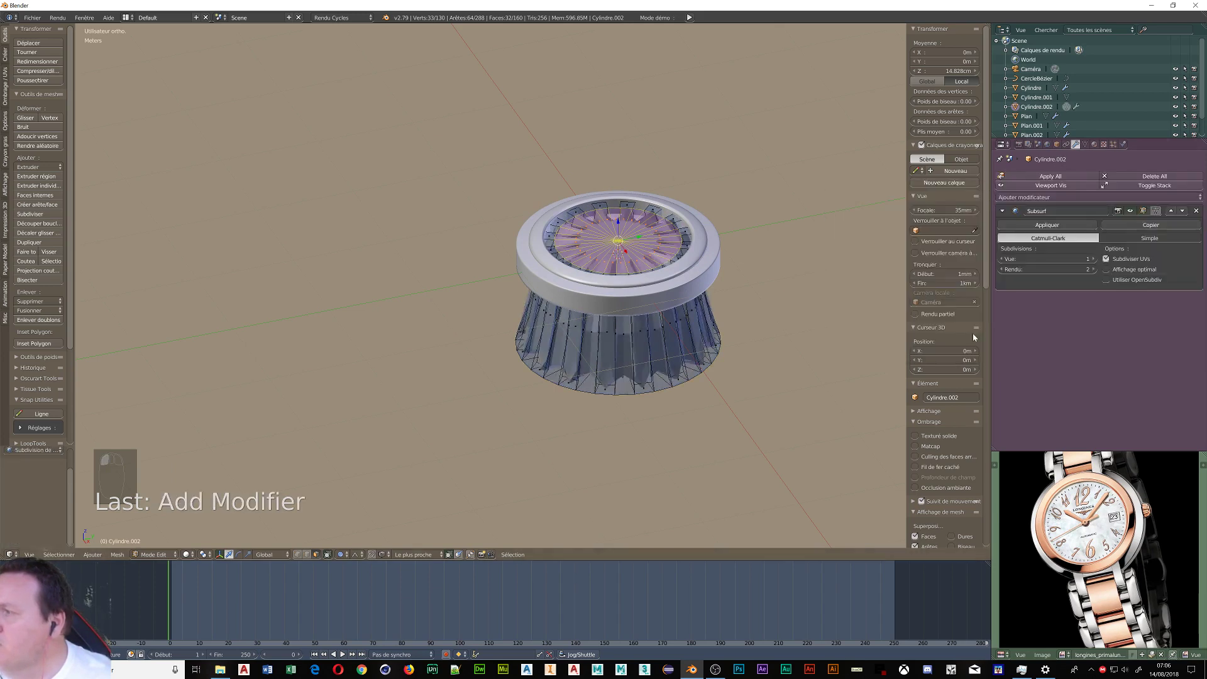
- Set the crown's Subdivision Surface to 3 view and 3 render subdivisions and assign it the existing Or material
left_click(1093, 260)
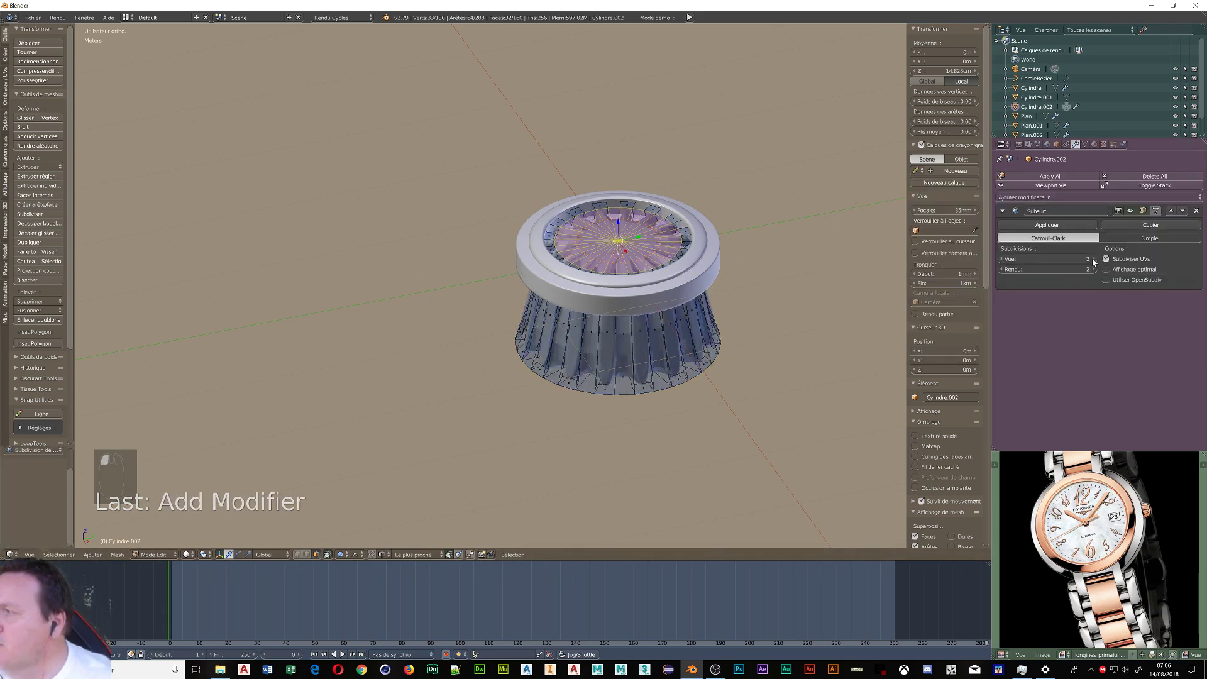
left_click(1092, 269)
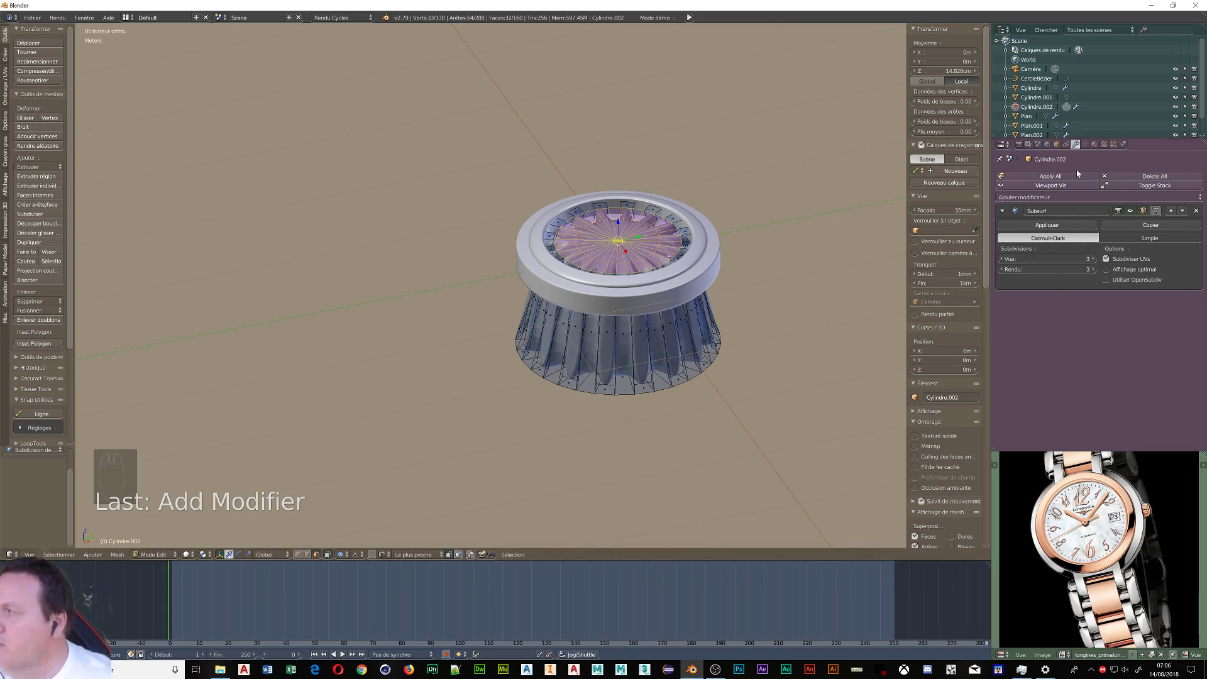
left_click(1094, 145)
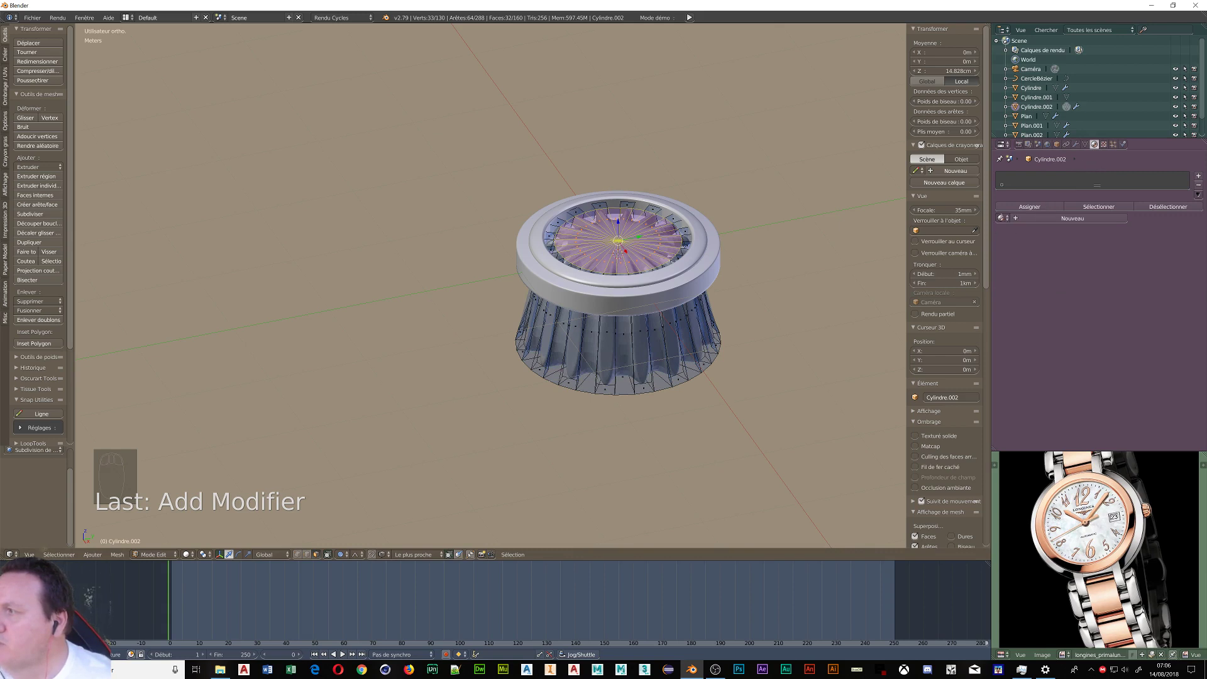
left_click(1001, 219)
left_click(1023, 264)
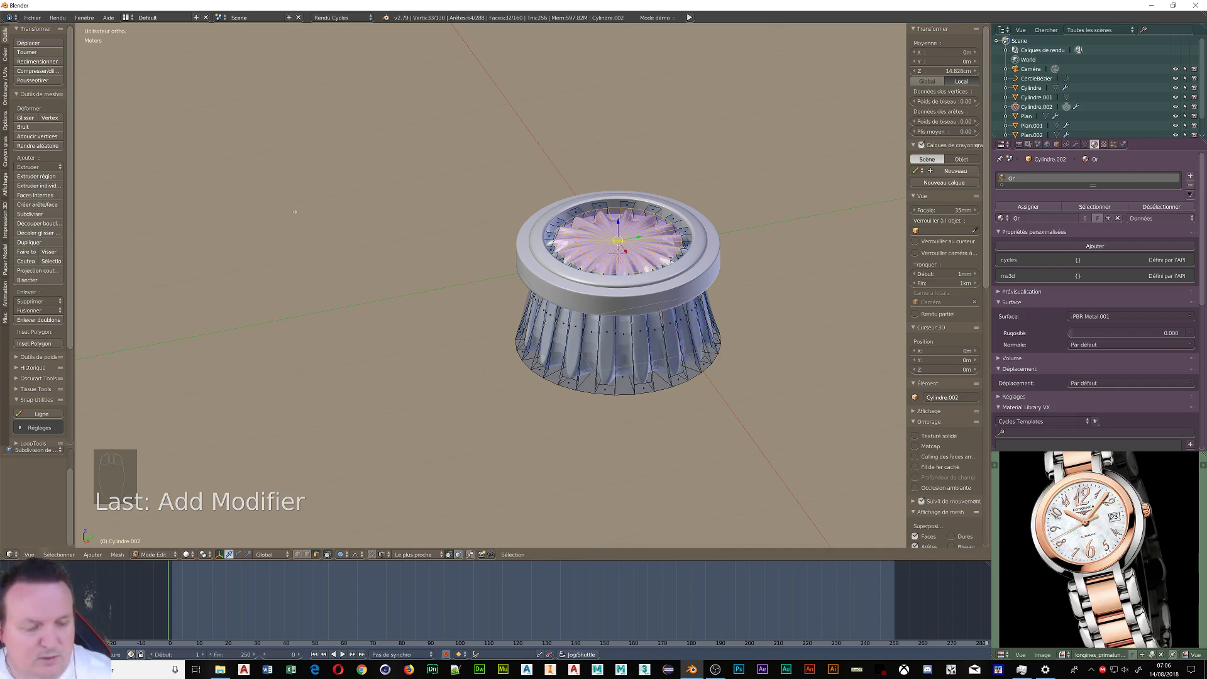
- Return to Object Mode, shade the grooved crown smooth and scale it uniformly to about 0.307
key("Tab")
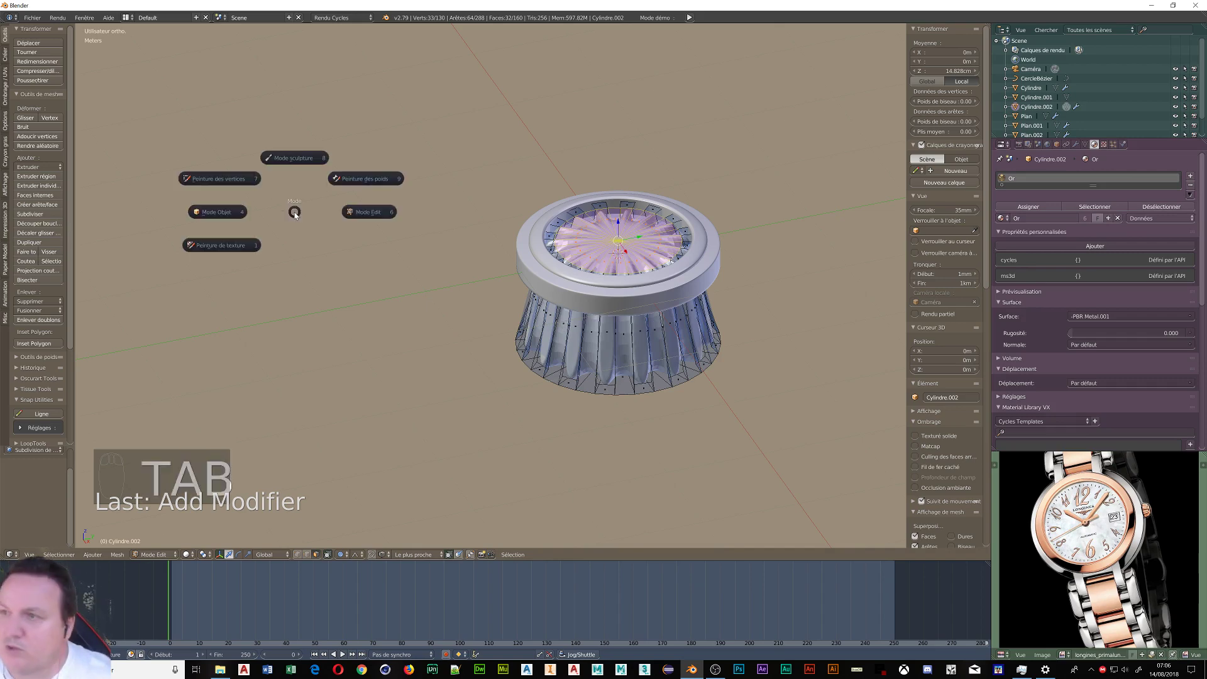
left_click(214, 212)
left_click(26, 164)
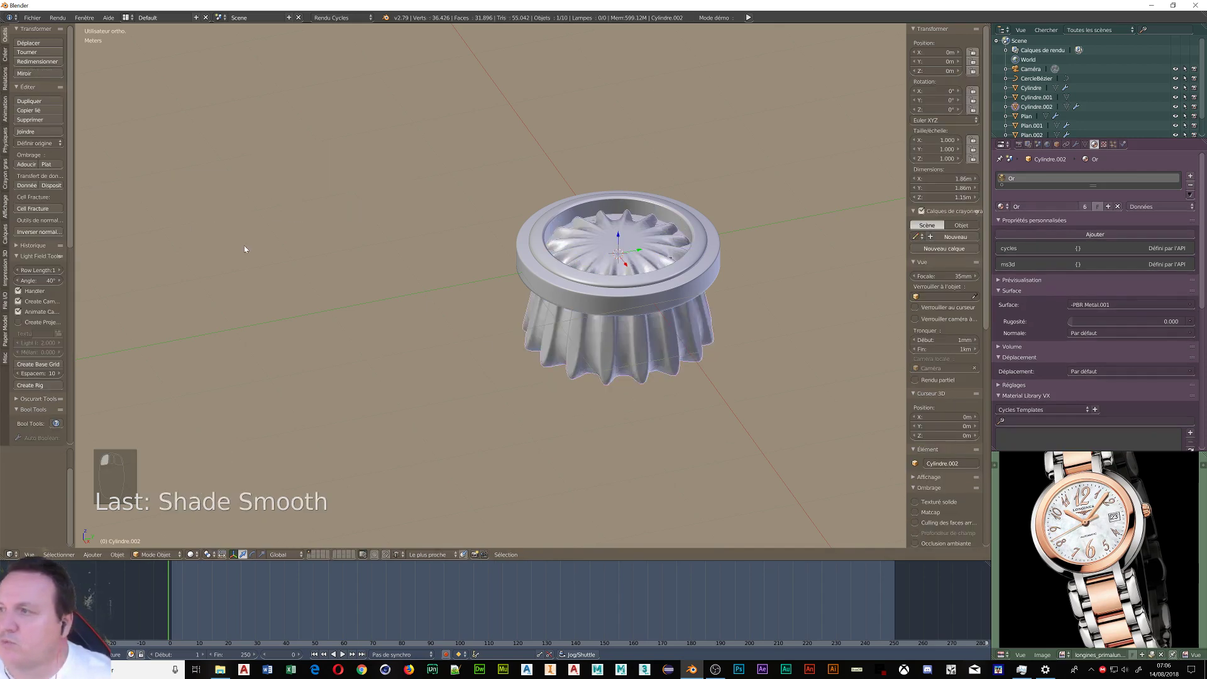
key("s")
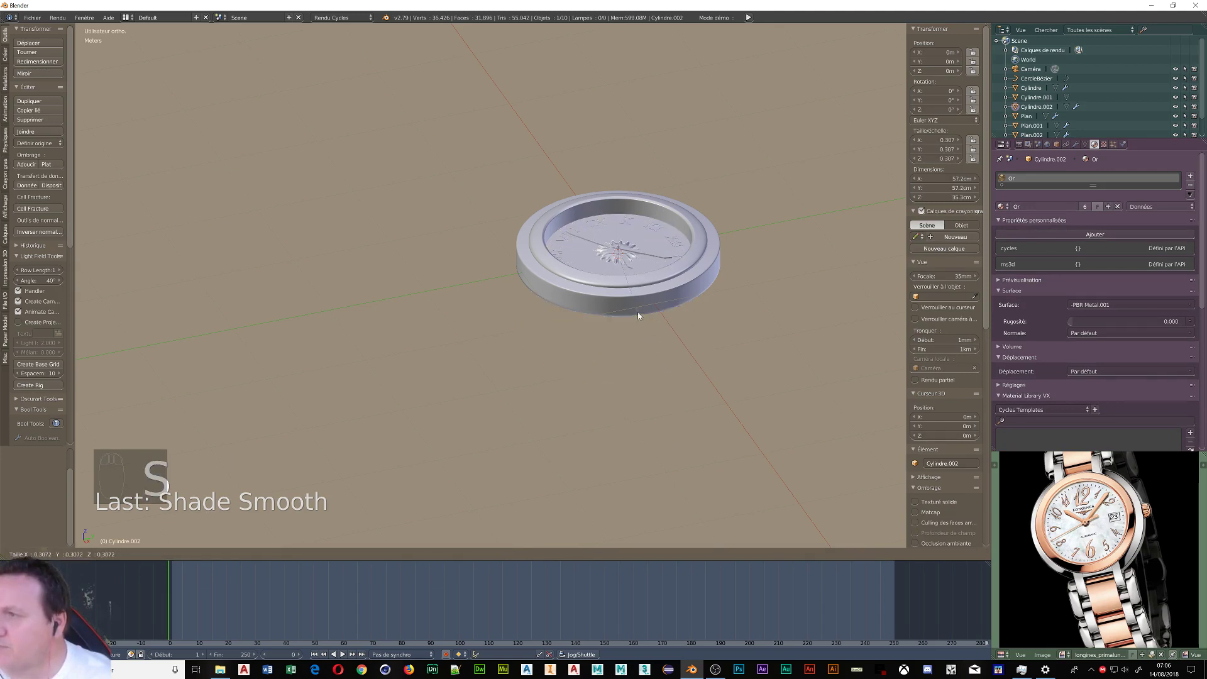
left_click(625, 377)
- Rotate the crown 90° about the Y axis and move it about 1.31 m along X, beside the watch case
middle_click_drag(367, 294, 411, 233)
scroll(400, 192, "down", 2)
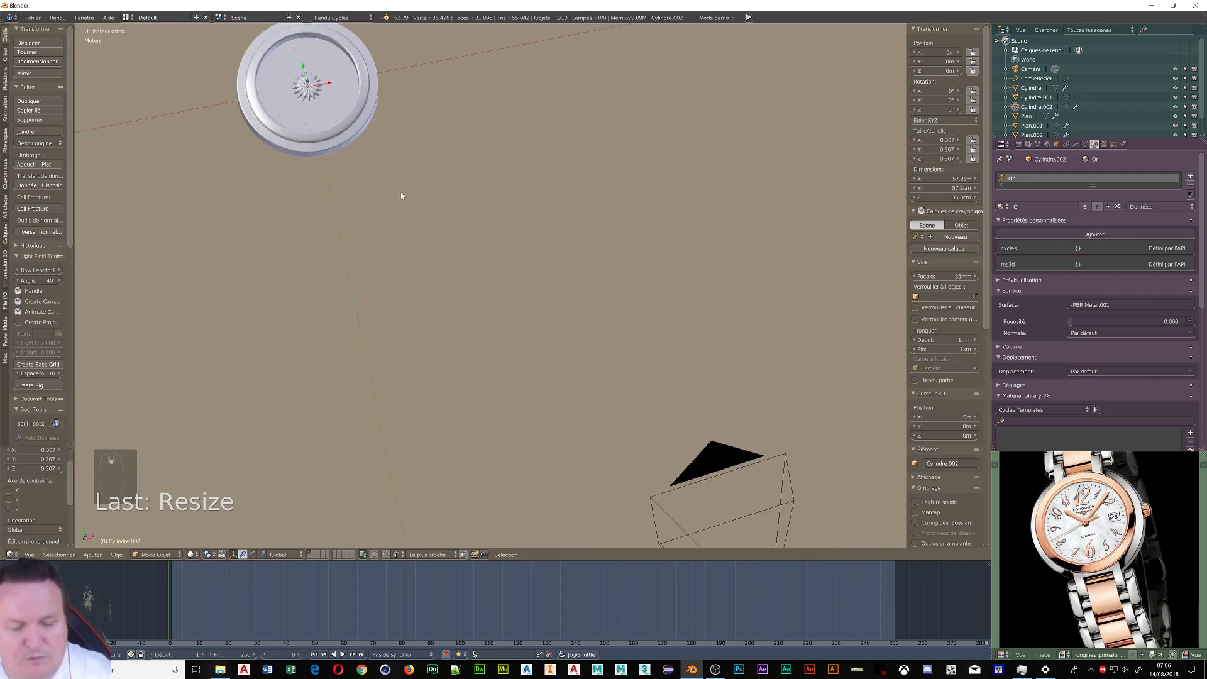
type("r90")
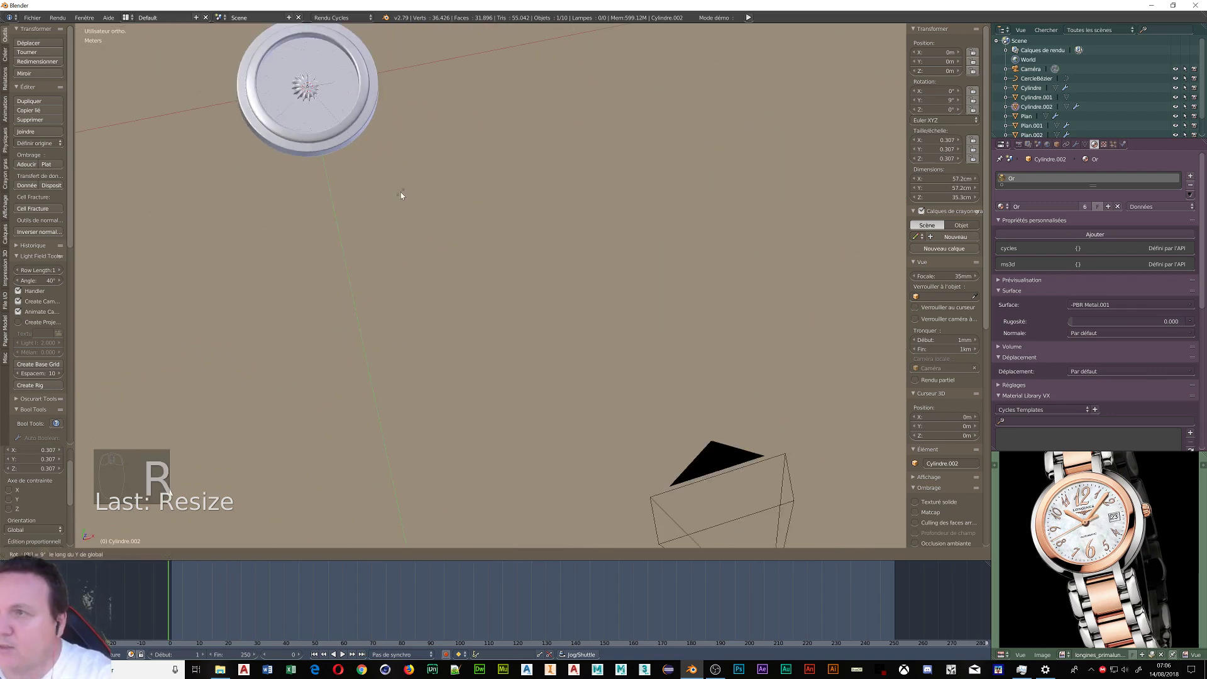
key("Return")
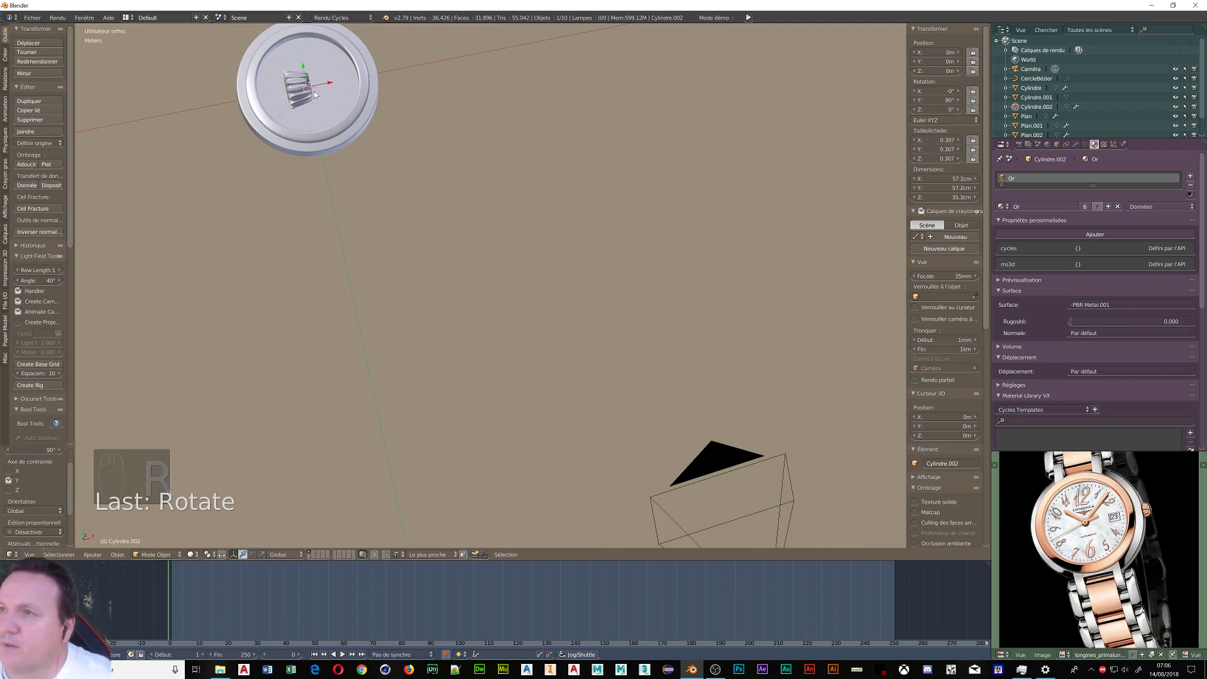
key("g")
key("x")
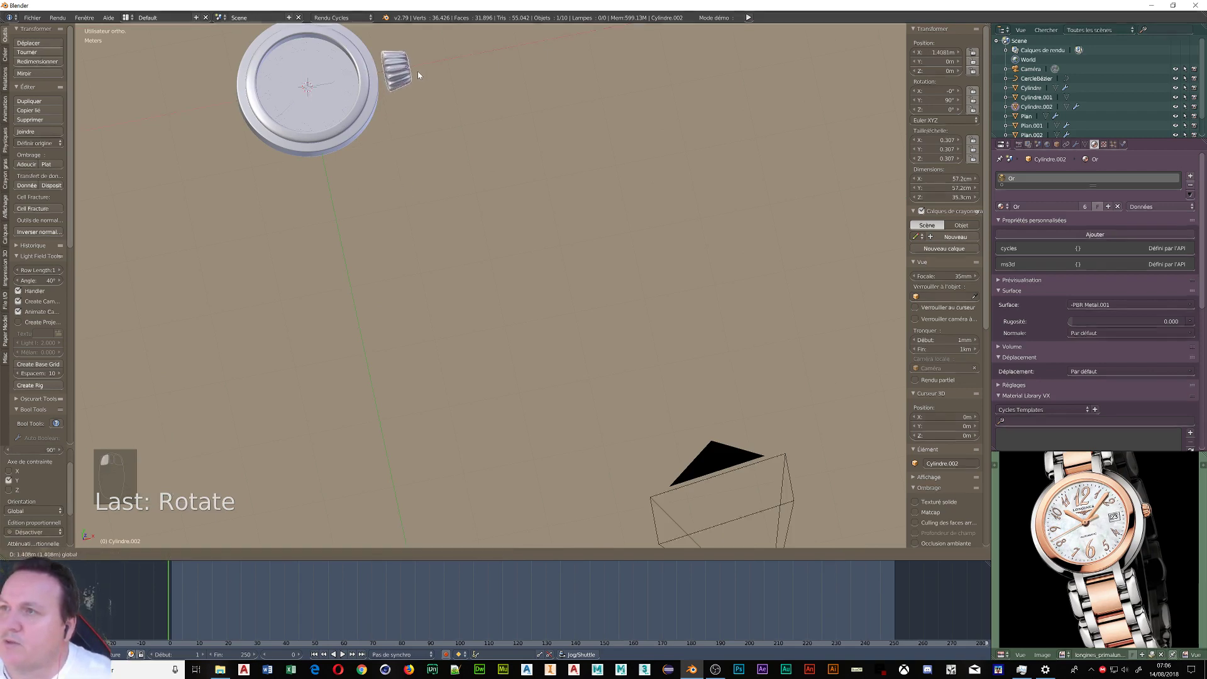
left_click(413, 73)
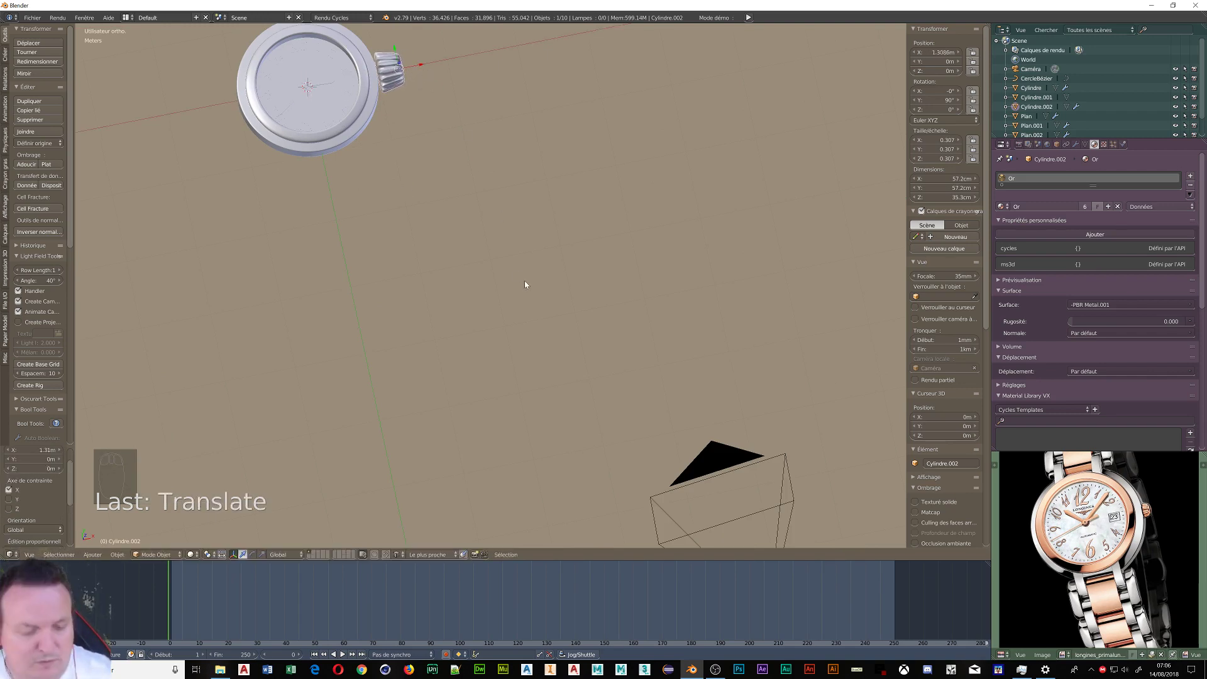
- Scale the crown by about 0.342 and move it about -22.5 cm along X against the case edge
key("s")
left_click(388, 157)
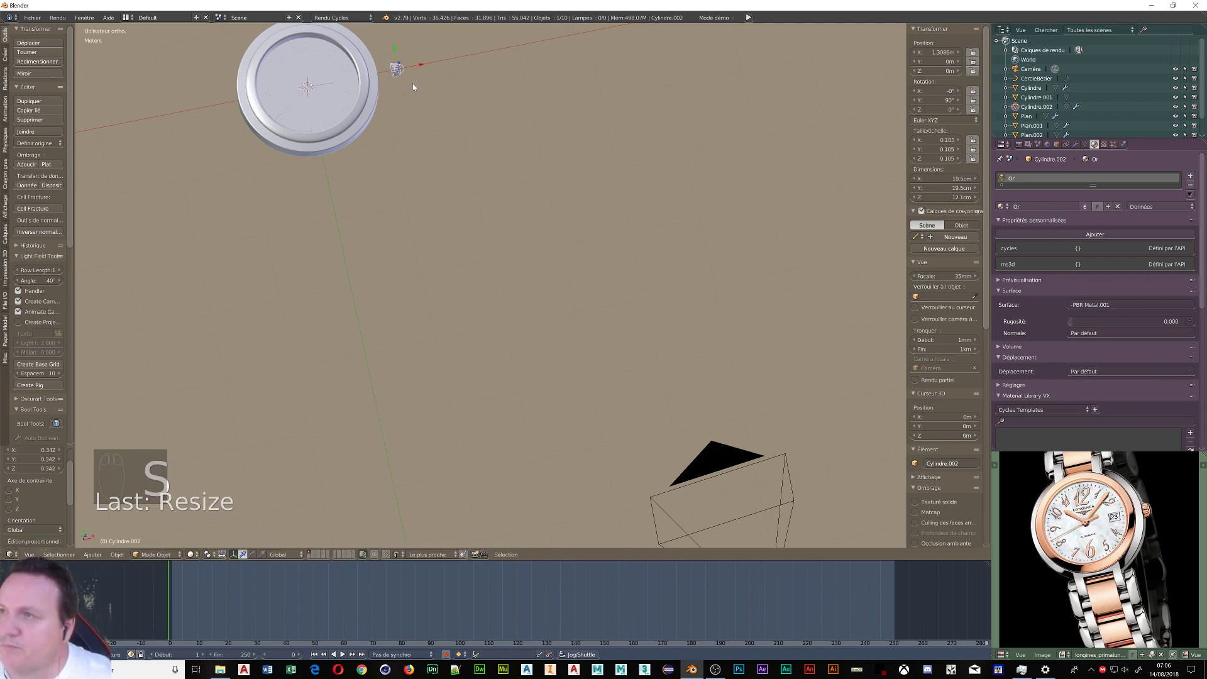
key("g")
key("x")
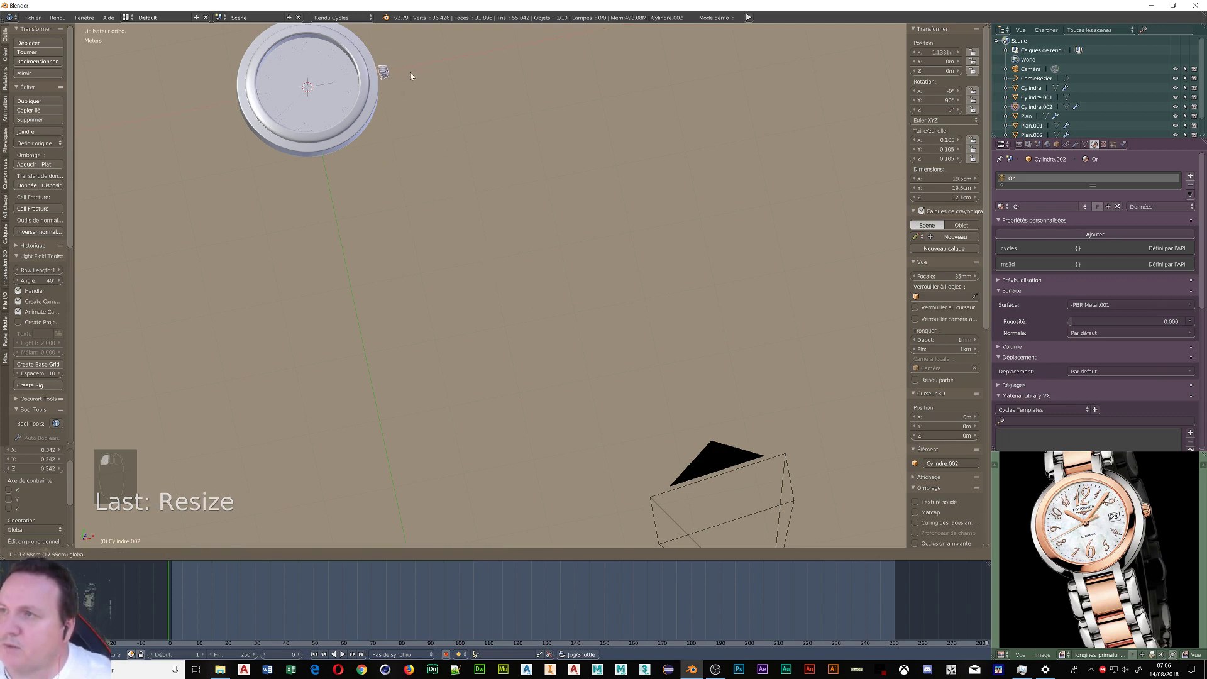
left_click(406, 75)
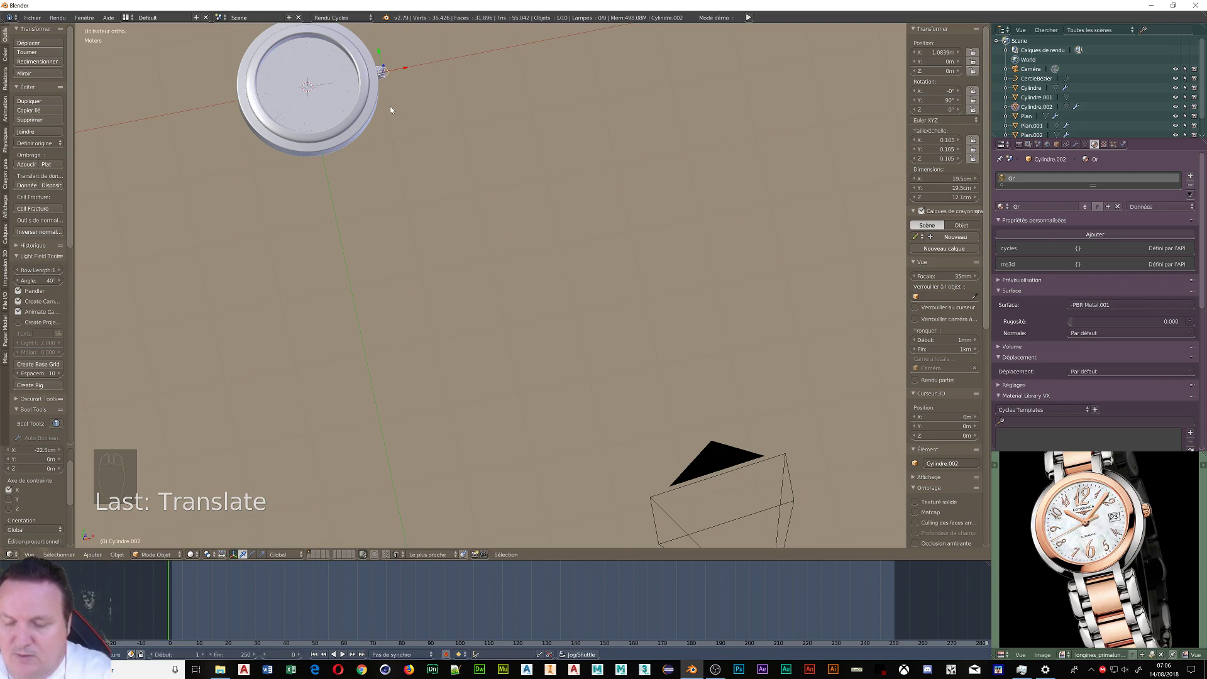
- From the front view, shift the crown outward about 1.35 cm along X
key("KP_1")
scroll(393, 263, "up", 4)
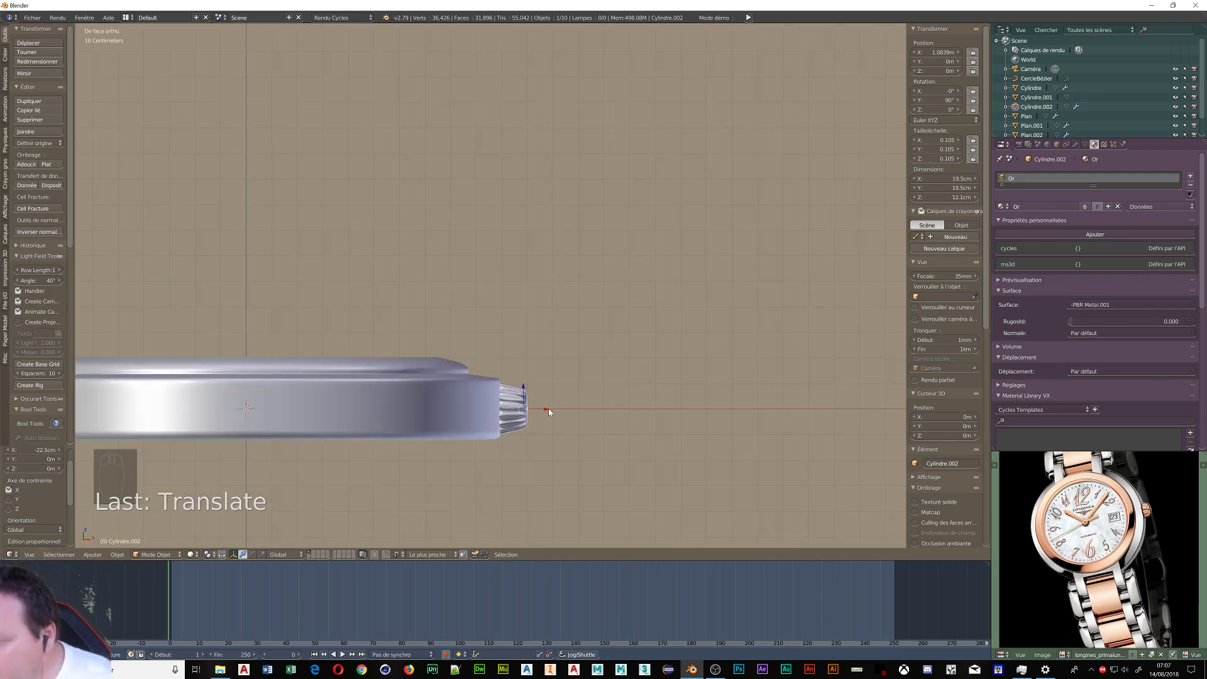
left_click_drag(548, 408, 552, 409)
- Check the crown's fit and gold material on the watch in a rendered preview, and return to solid shading
middle_click_drag(484, 452, 461, 473)
scroll(485, 394, "down", 3)
scroll(488, 391, "down", 2)
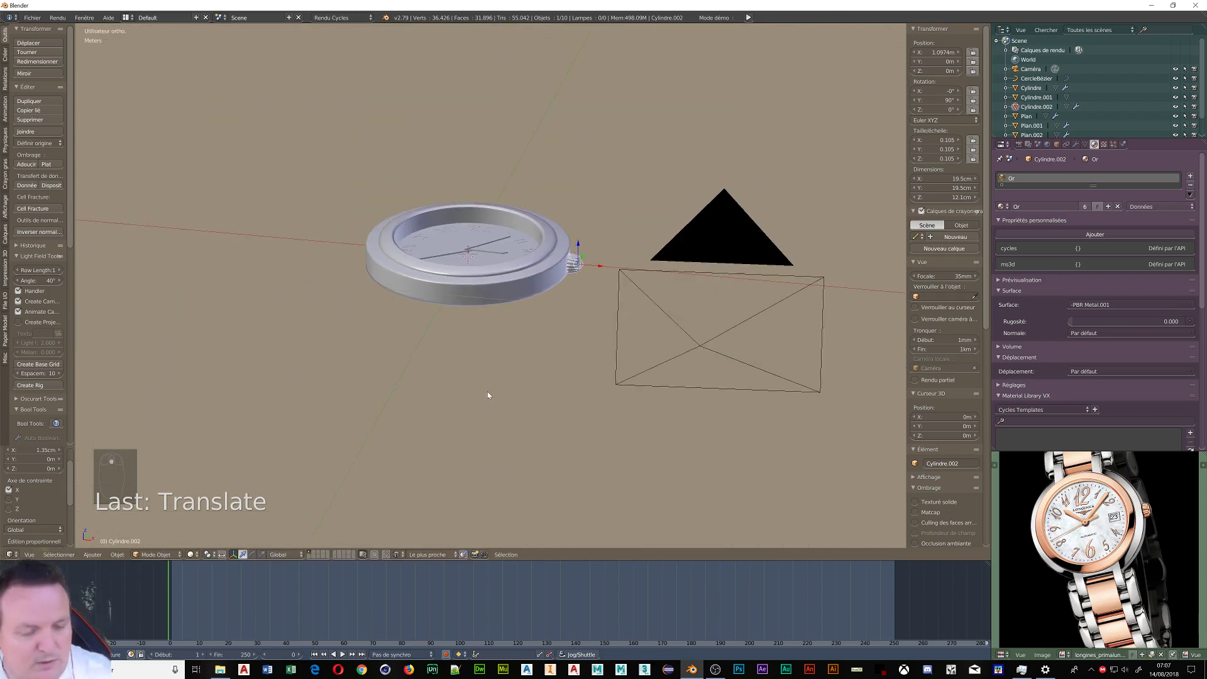
key("shift+z")
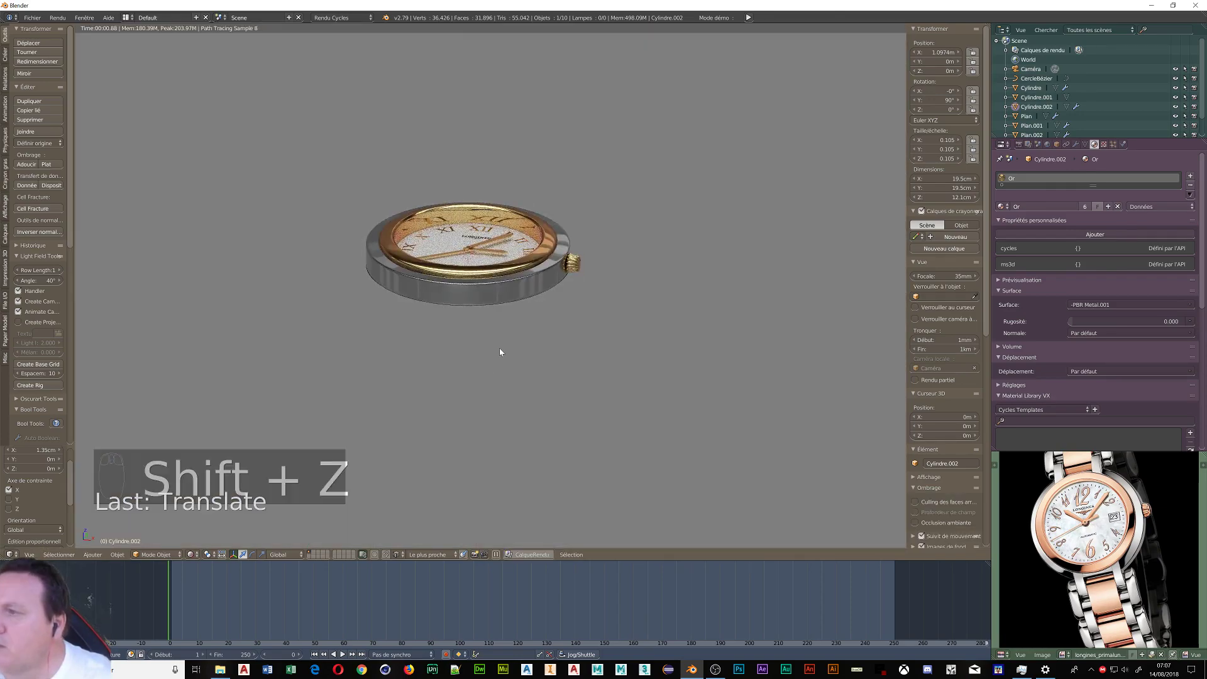
scroll(499, 349, "up", 4)
scroll(442, 363, "up", 3)
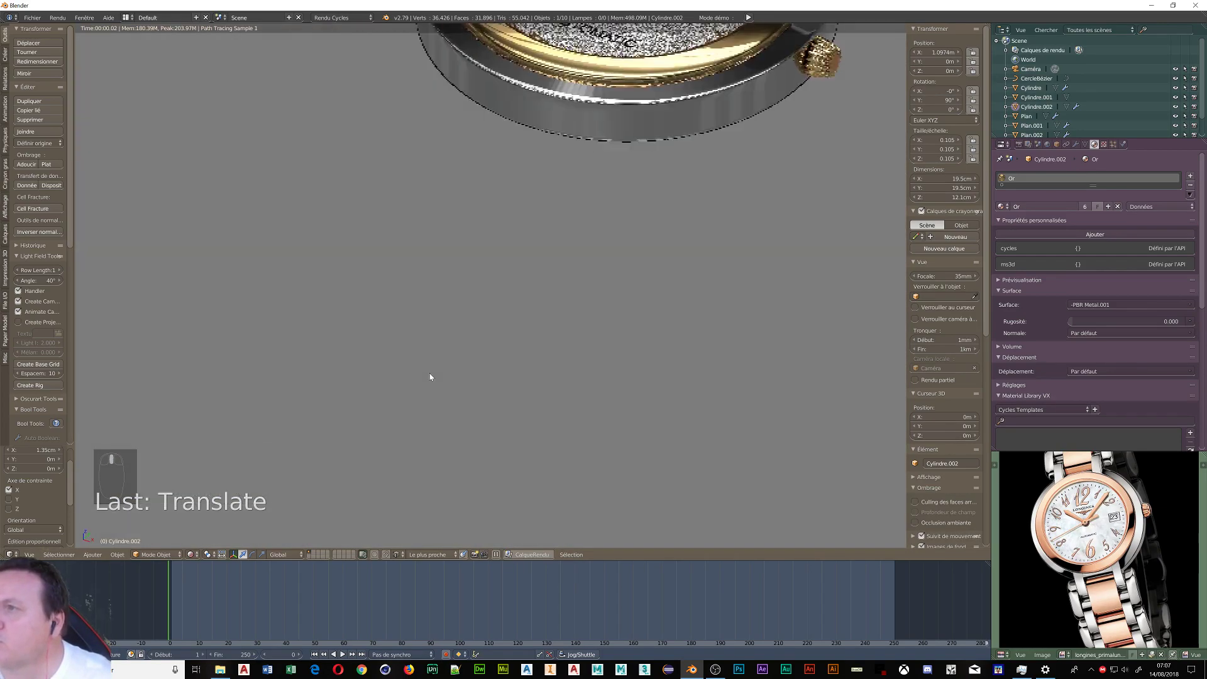
middle_click_drag(475, 315, 396, 442, "shift")
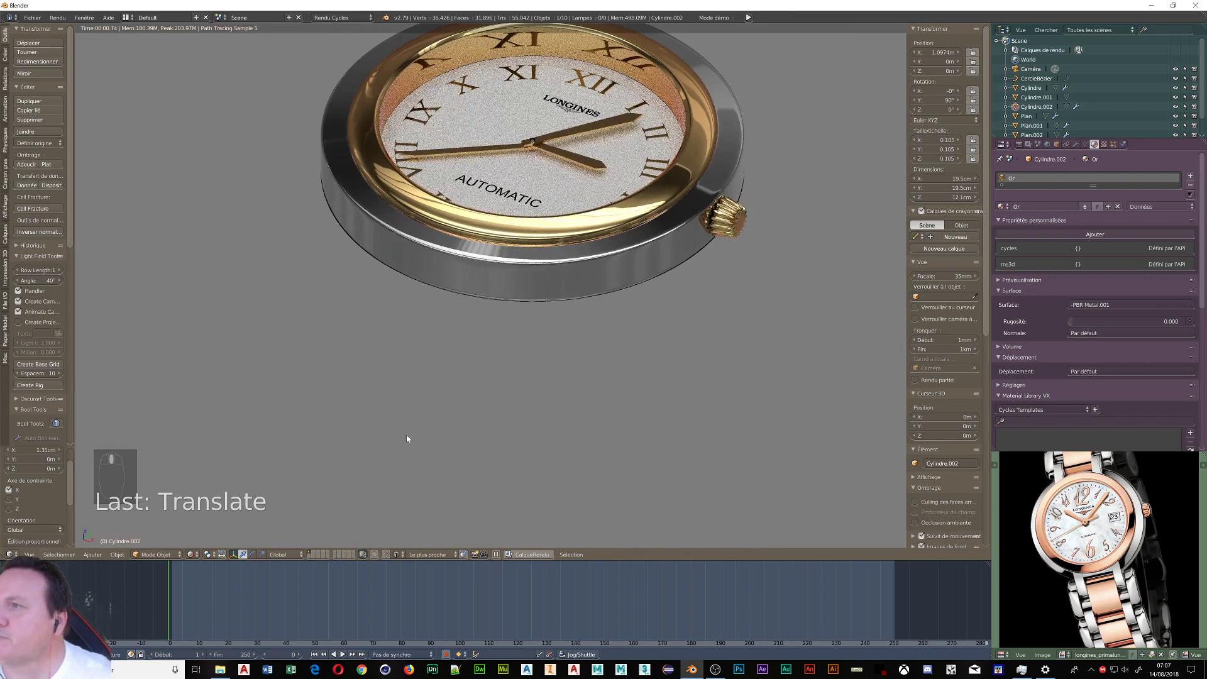
key("shift+z")
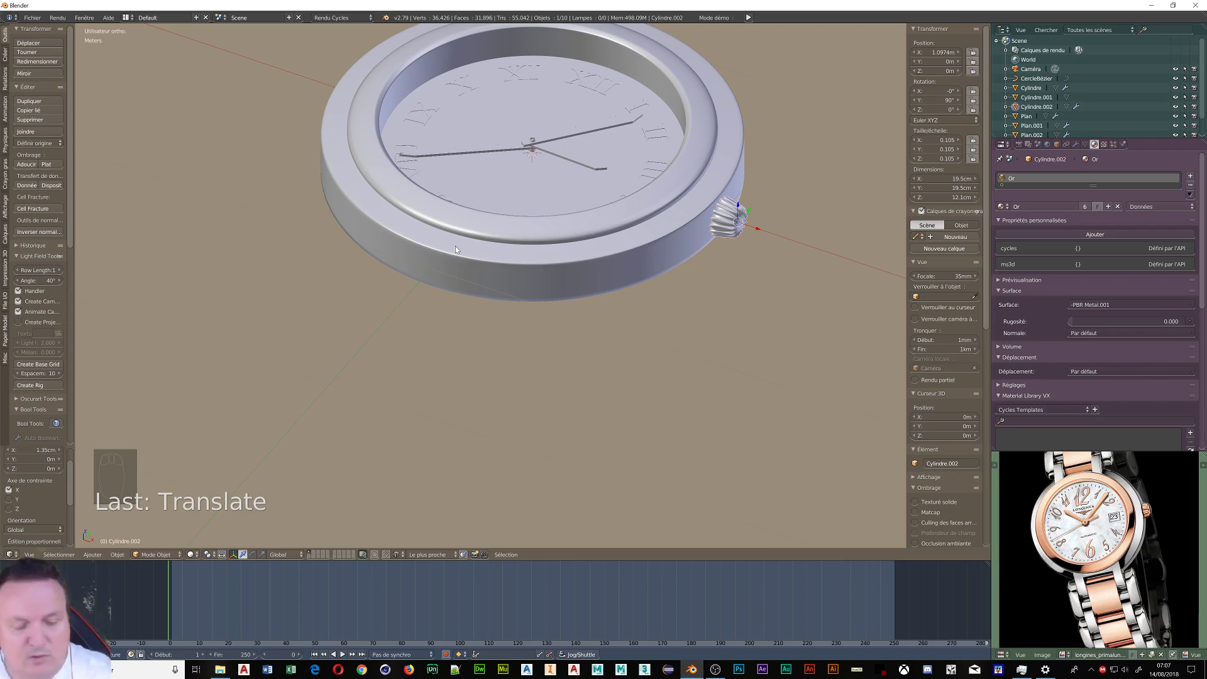
- Switch to wireframe display and add a UV sphere at the centre of the watch
key("z")
left_click(521, 248)
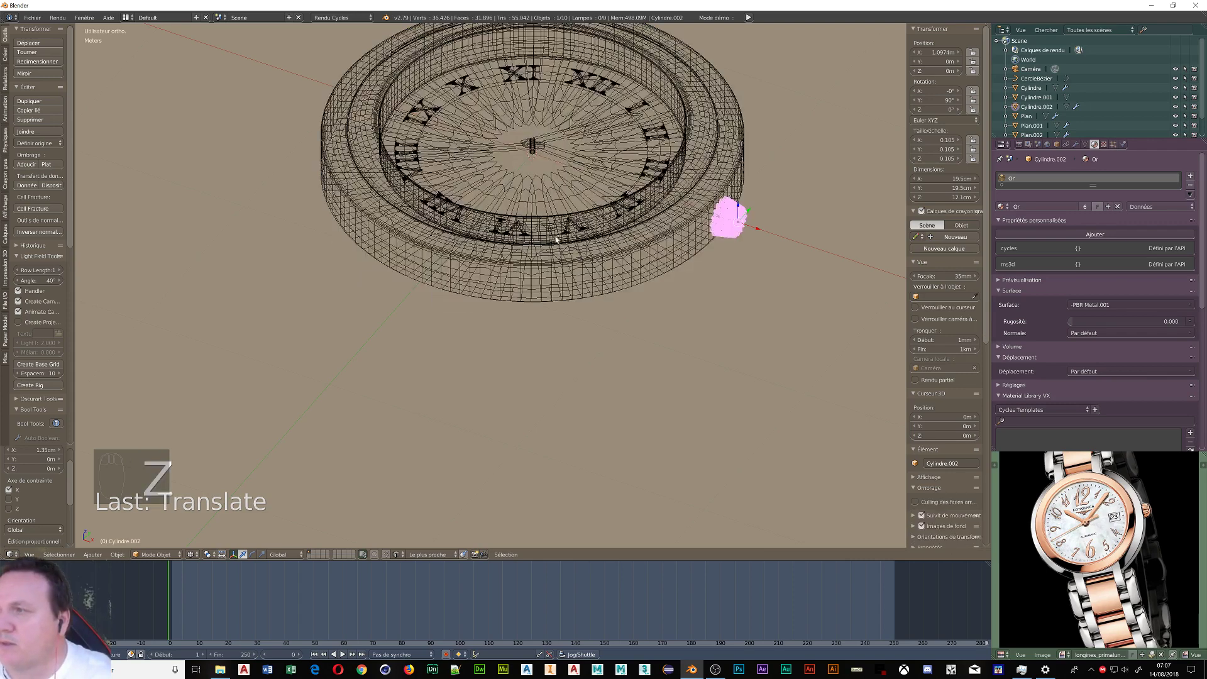
key("shift+a")
mouse_move(569, 234)
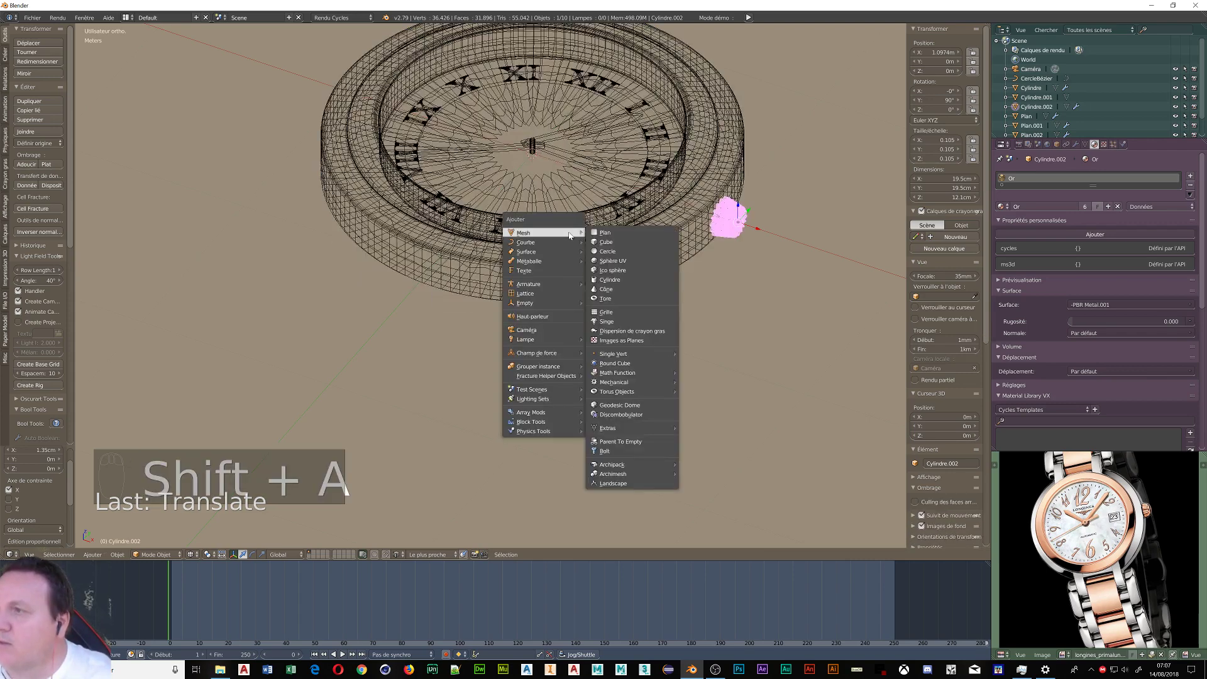
left_click(611, 260)
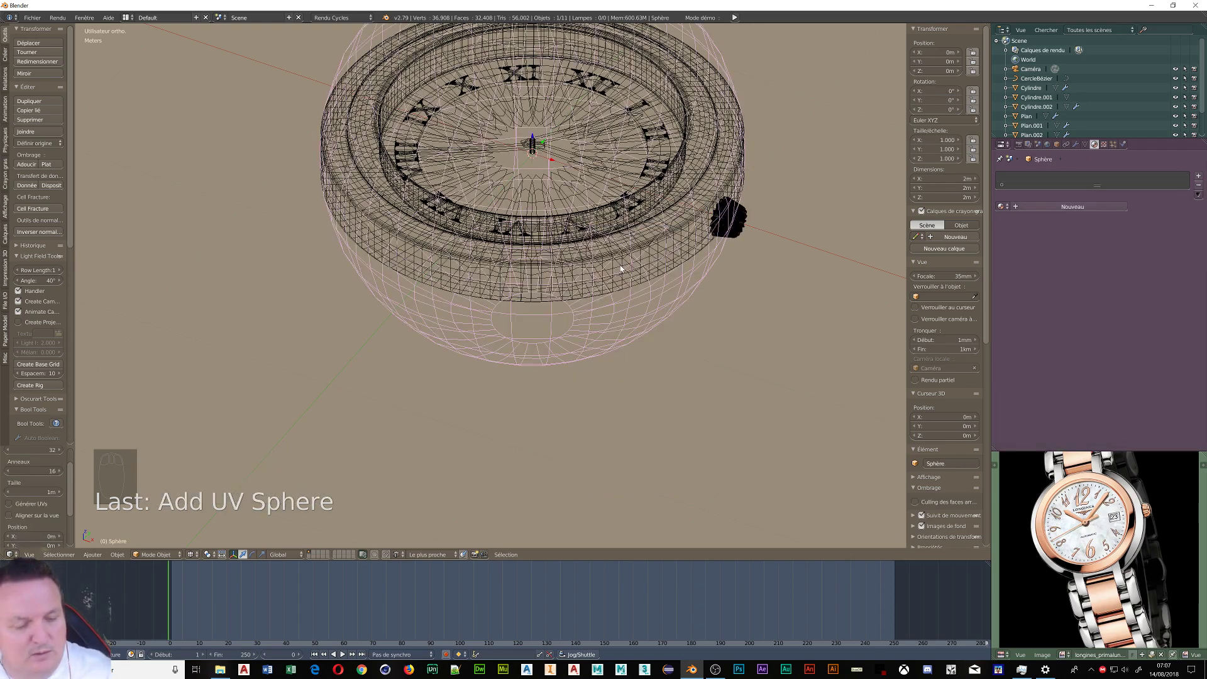
- In Edit Mode from the front view, delete all sphere vertices below its equator using vertex selection
key("Tab")
left_click(709, 267)
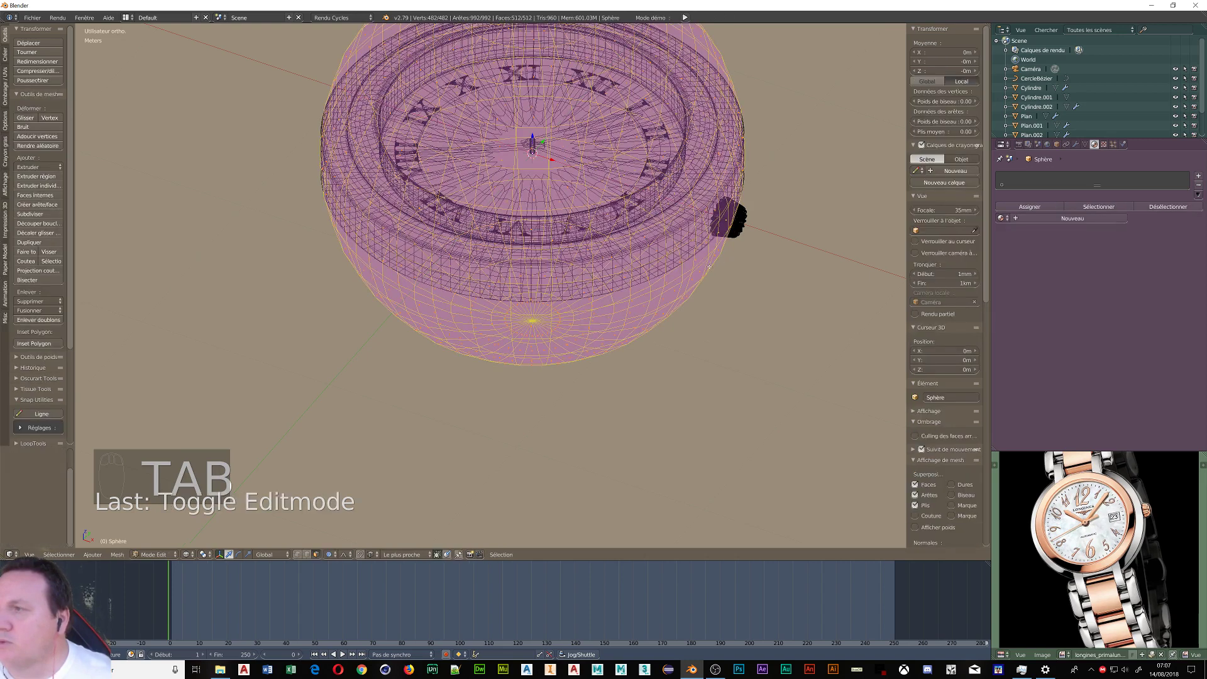
key("KP_1")
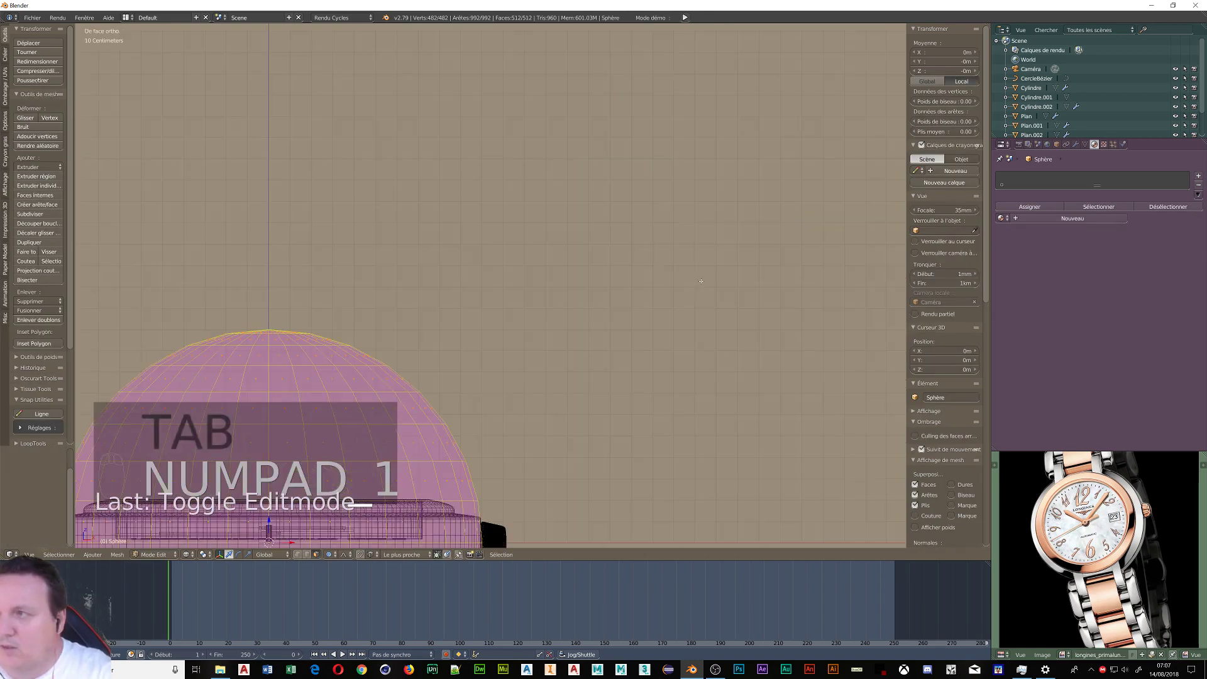
key("ctrl+Tab")
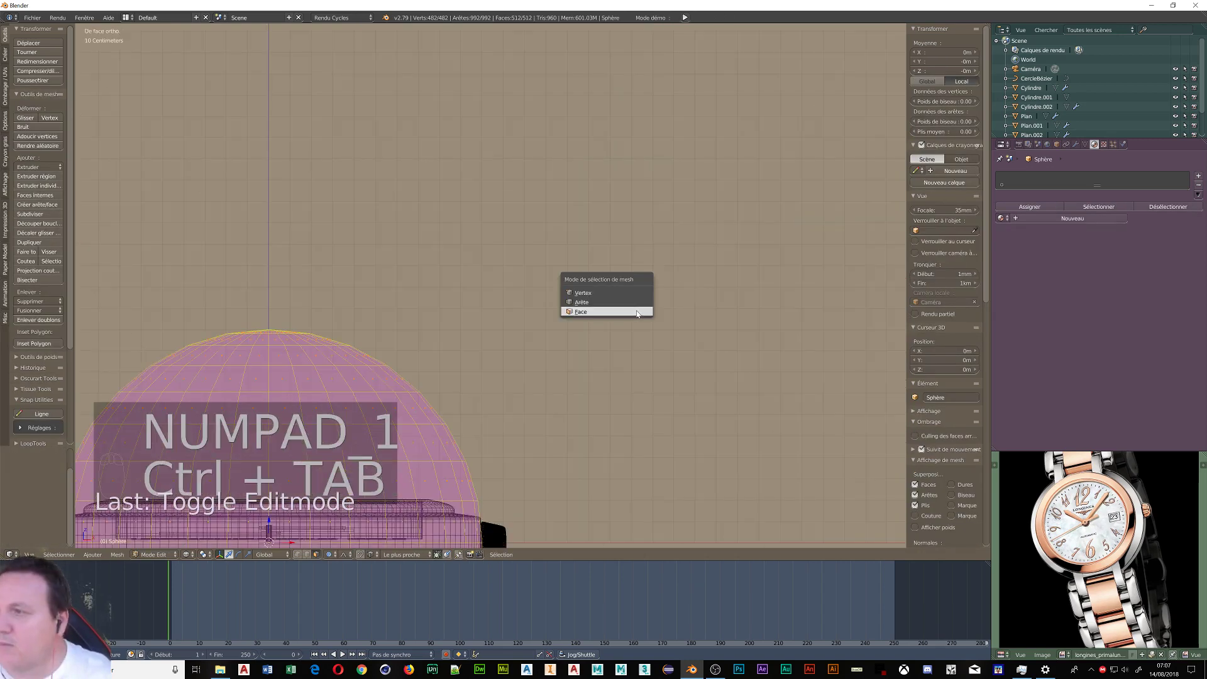
left_click(579, 291)
middle_click_drag(493, 378, 719, 153, "shift")
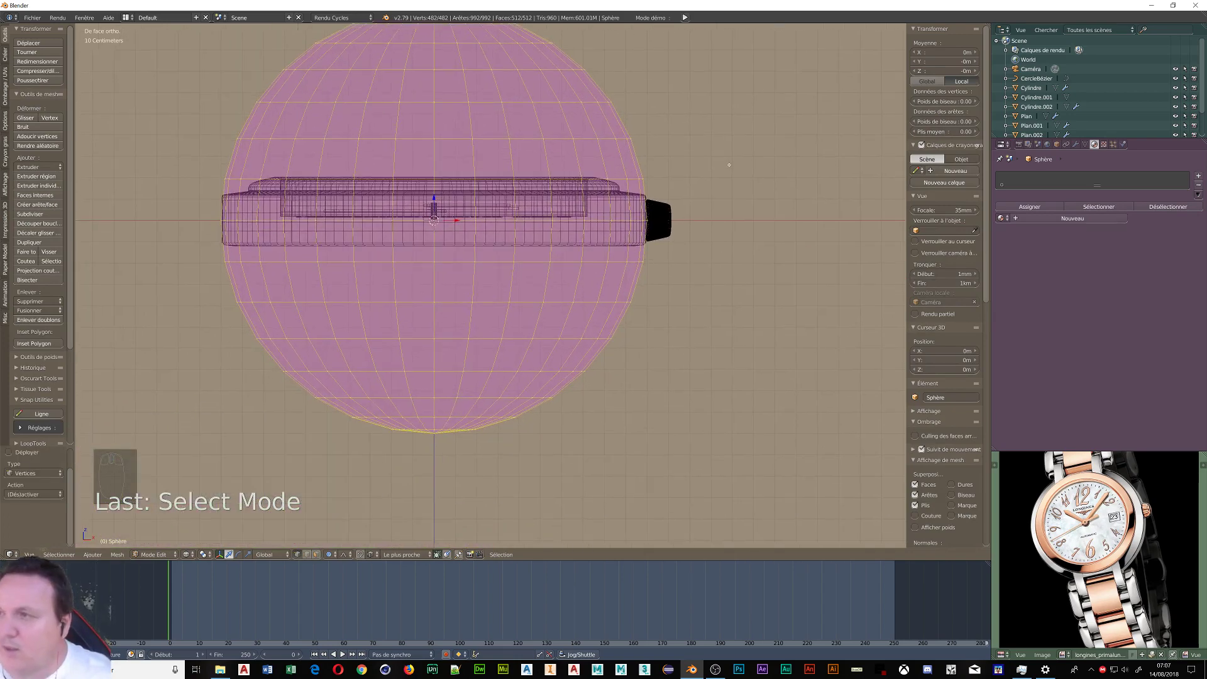
key("a")
key("b")
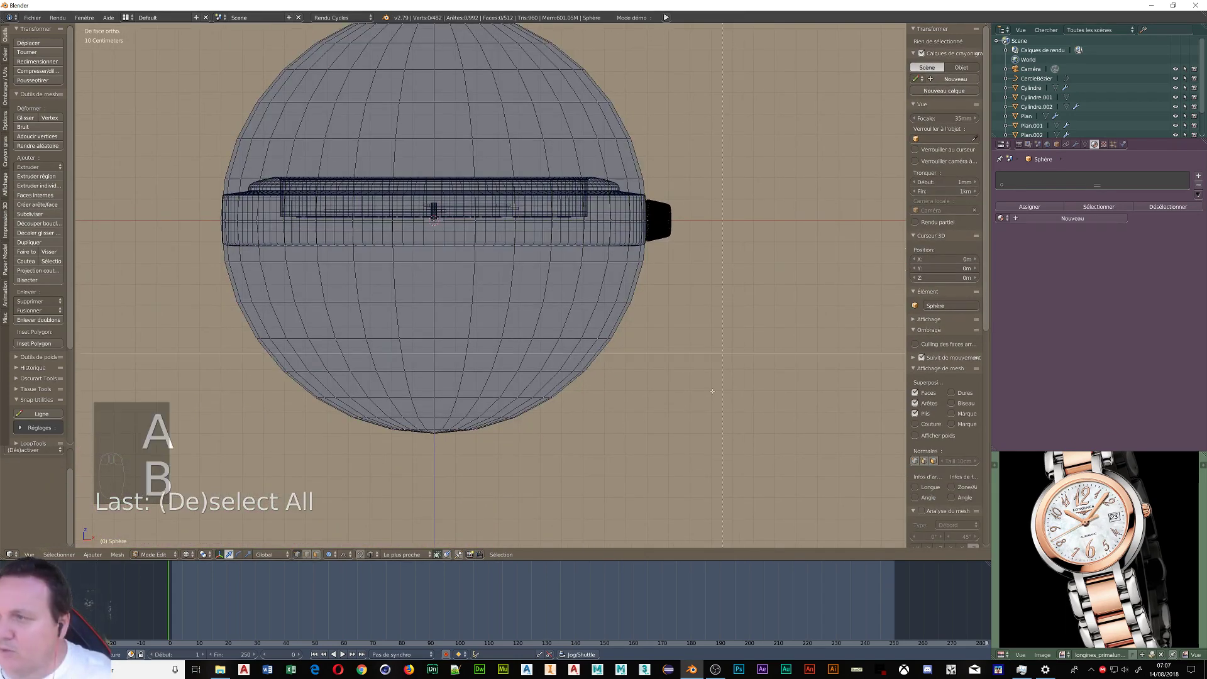
left_click_drag(739, 486, 145, 253)
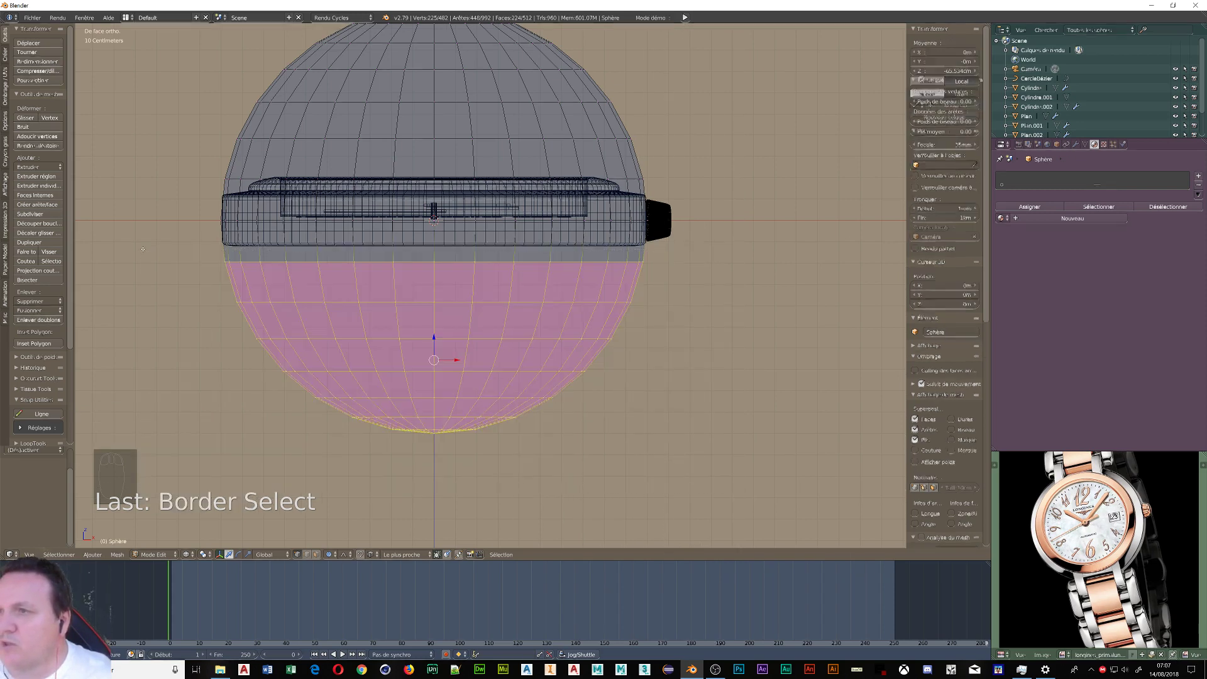
key("x")
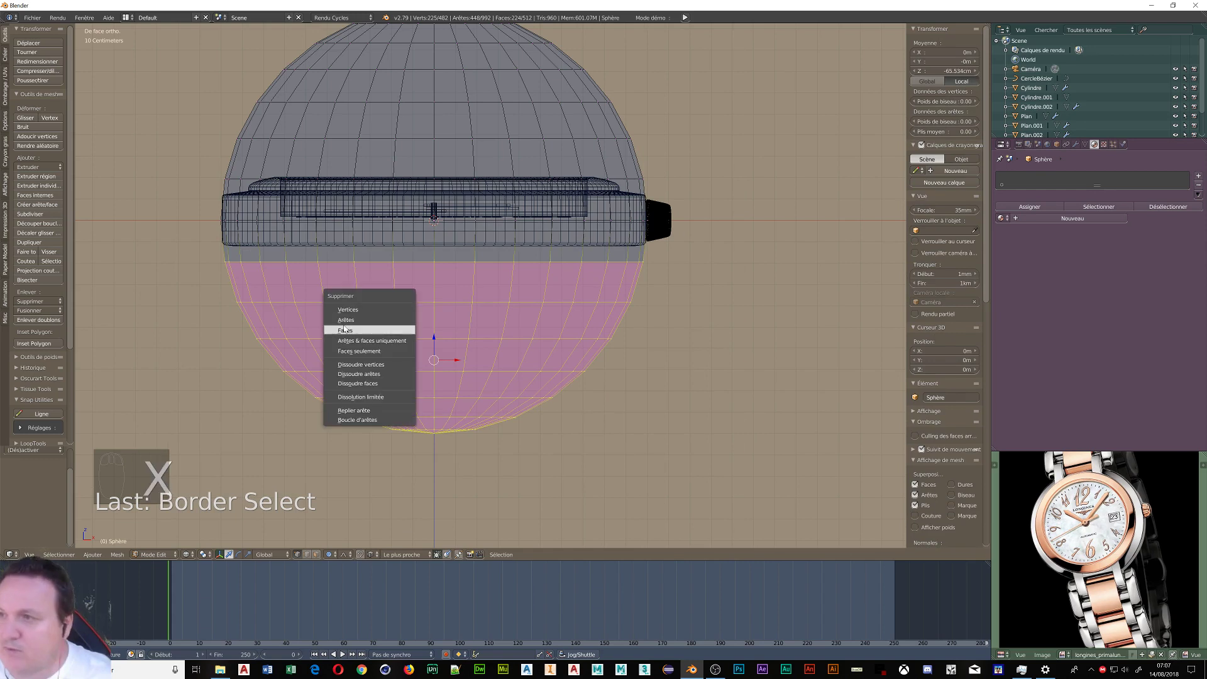
left_click(348, 309)
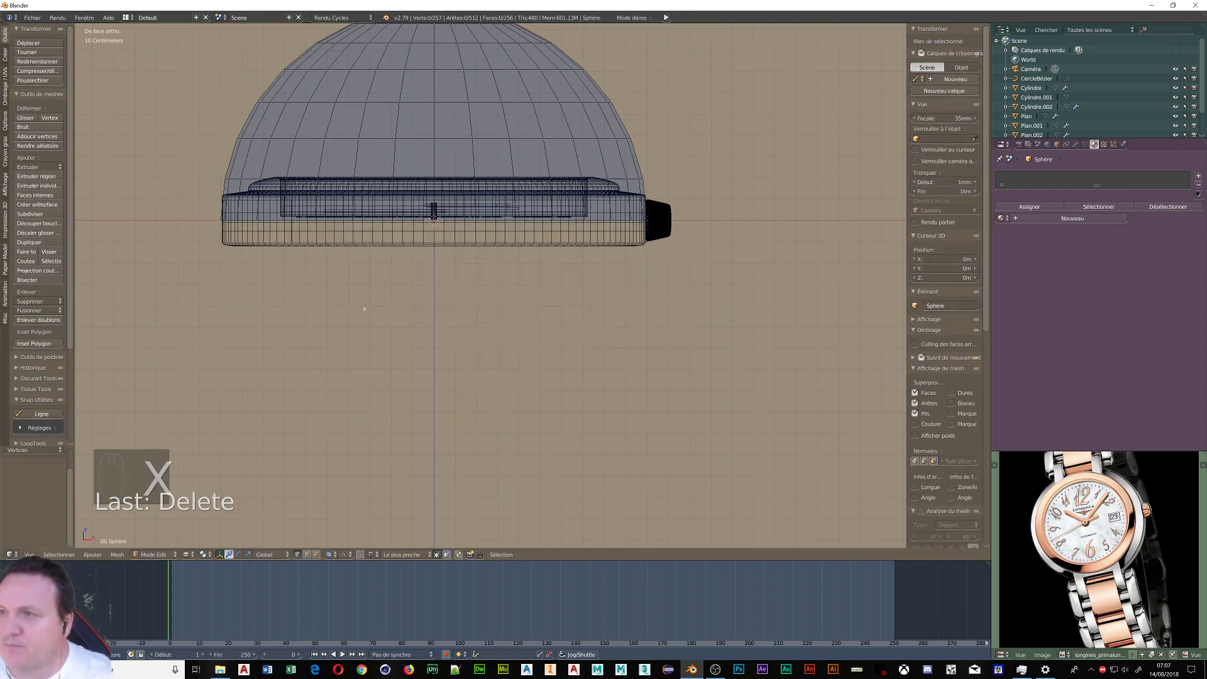
- Add a Solidify modifier to the half sphere and set its thickness to about 3.3 cm
left_click(1076, 144)
left_click(1065, 176)
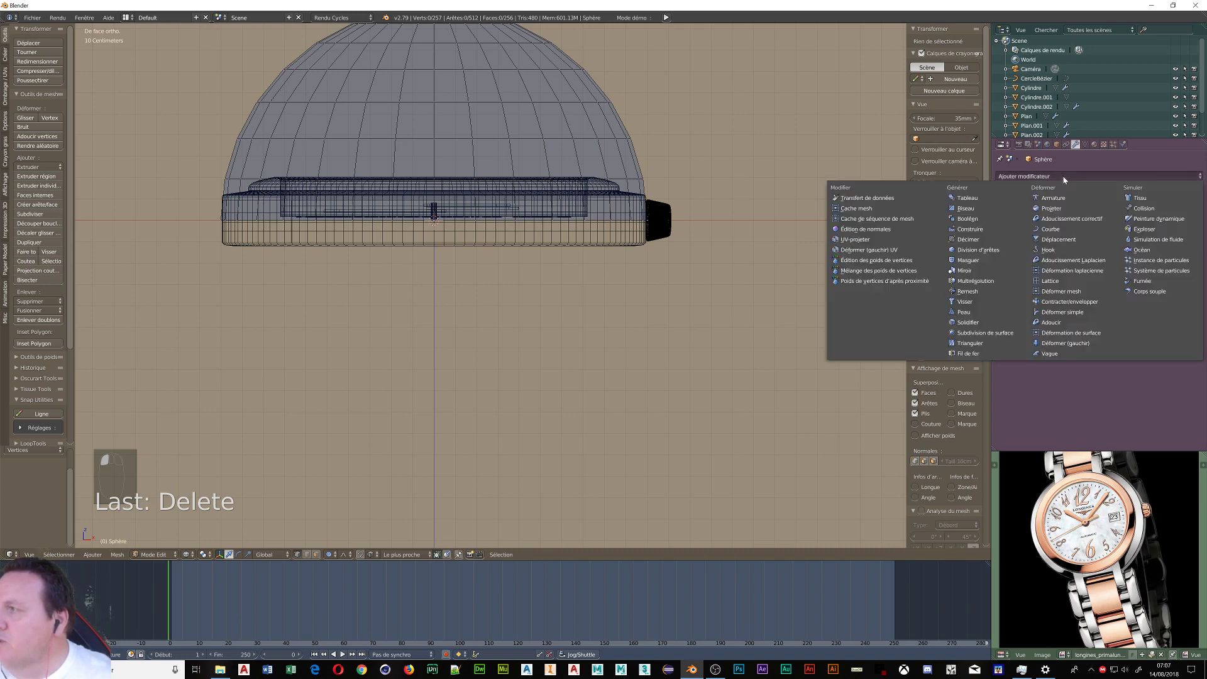
left_click(973, 323)
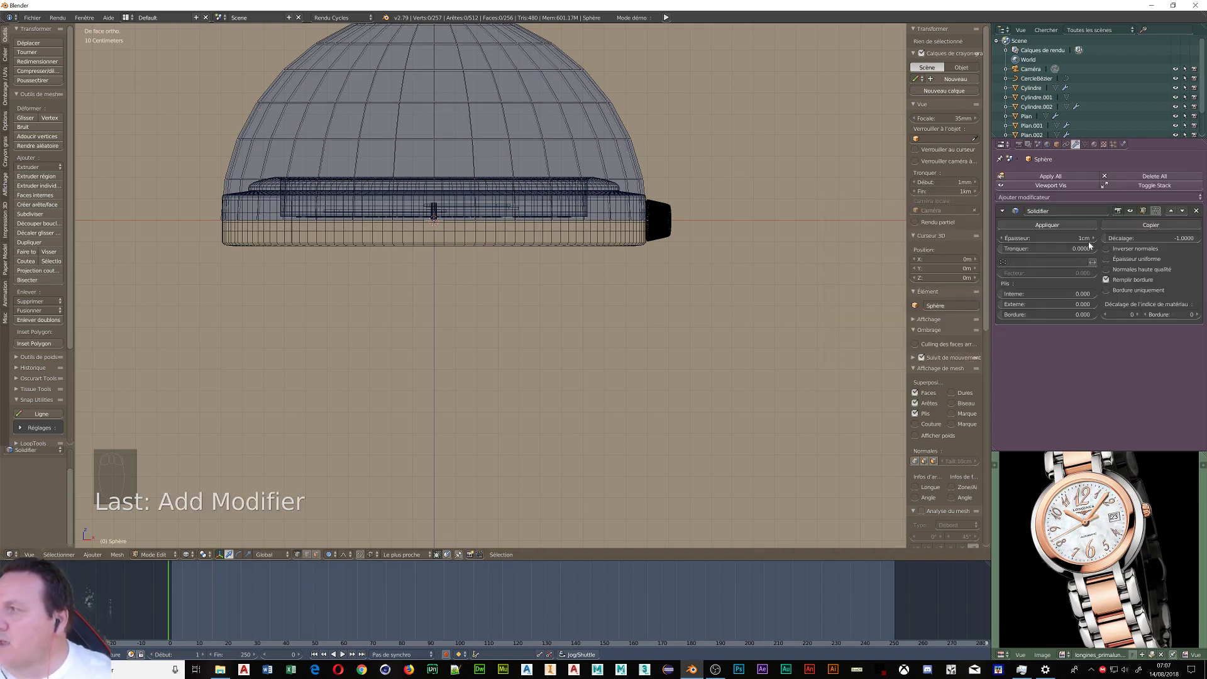
left_click_drag(1090, 238, 1111, 238)
scroll(533, 253, "down", 1)
scroll(534, 253, "down", 2)
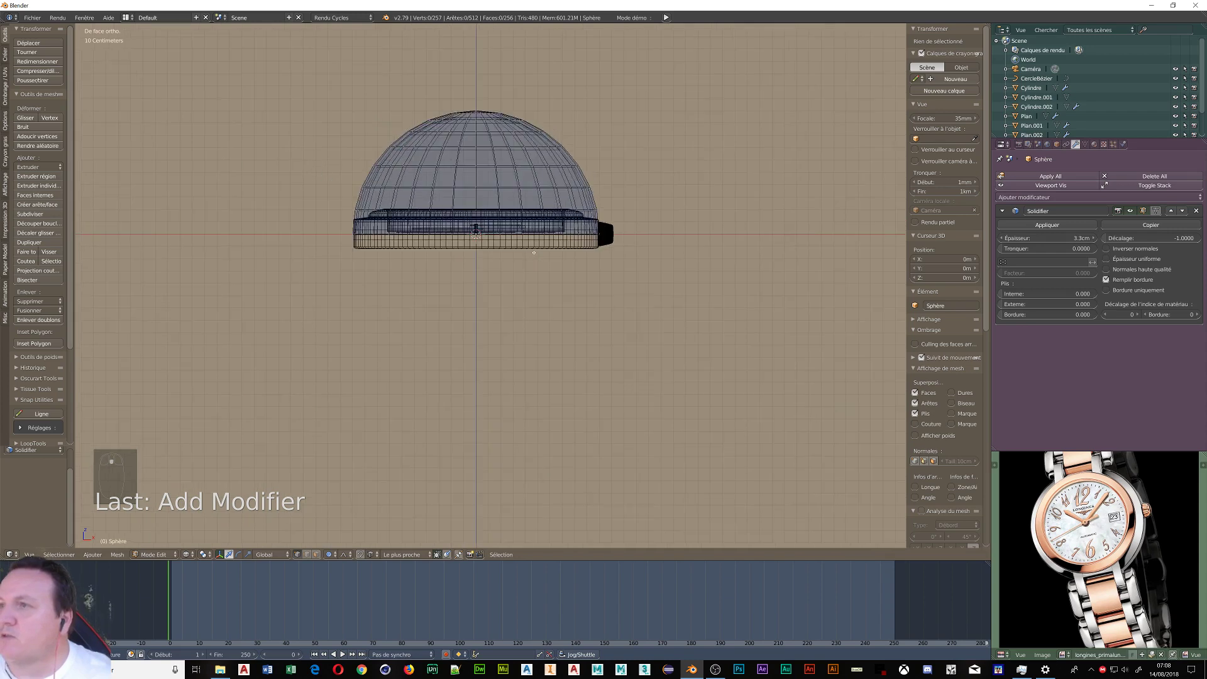
- Add a Subdivision Surface modifier to the half sphere with the viewport subdivisions set to 2
scroll(534, 252, "up", 1)
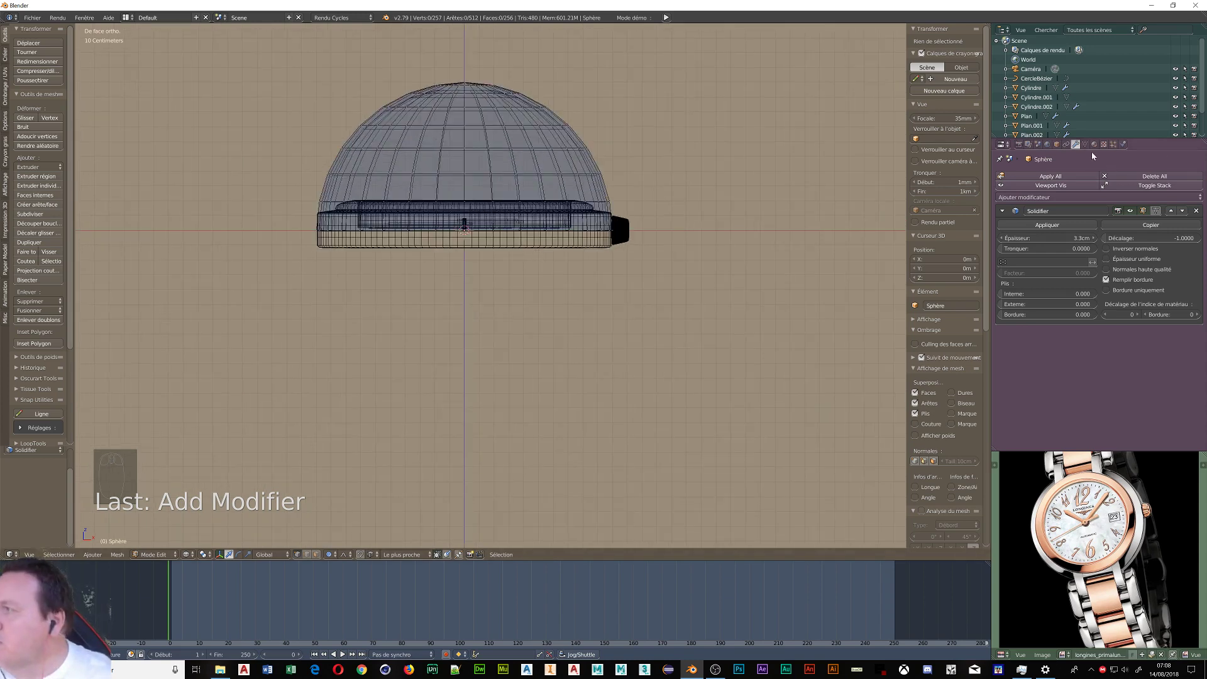
left_click(1002, 212)
left_click(1012, 198)
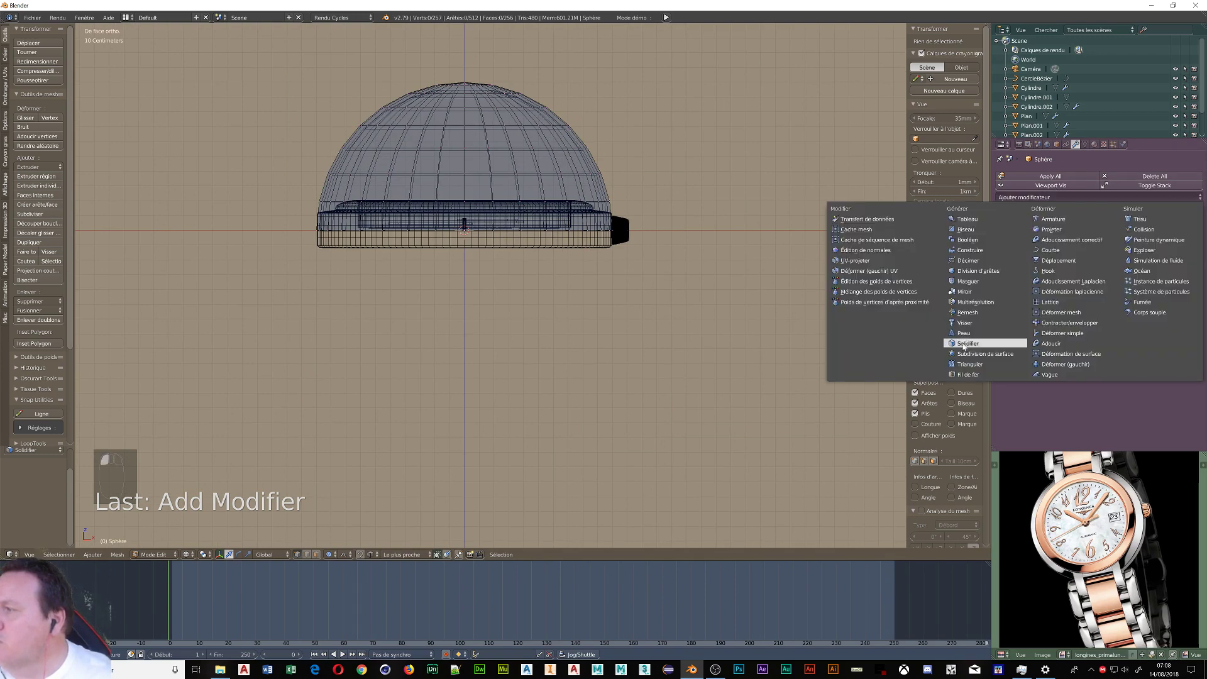
left_click(974, 354)
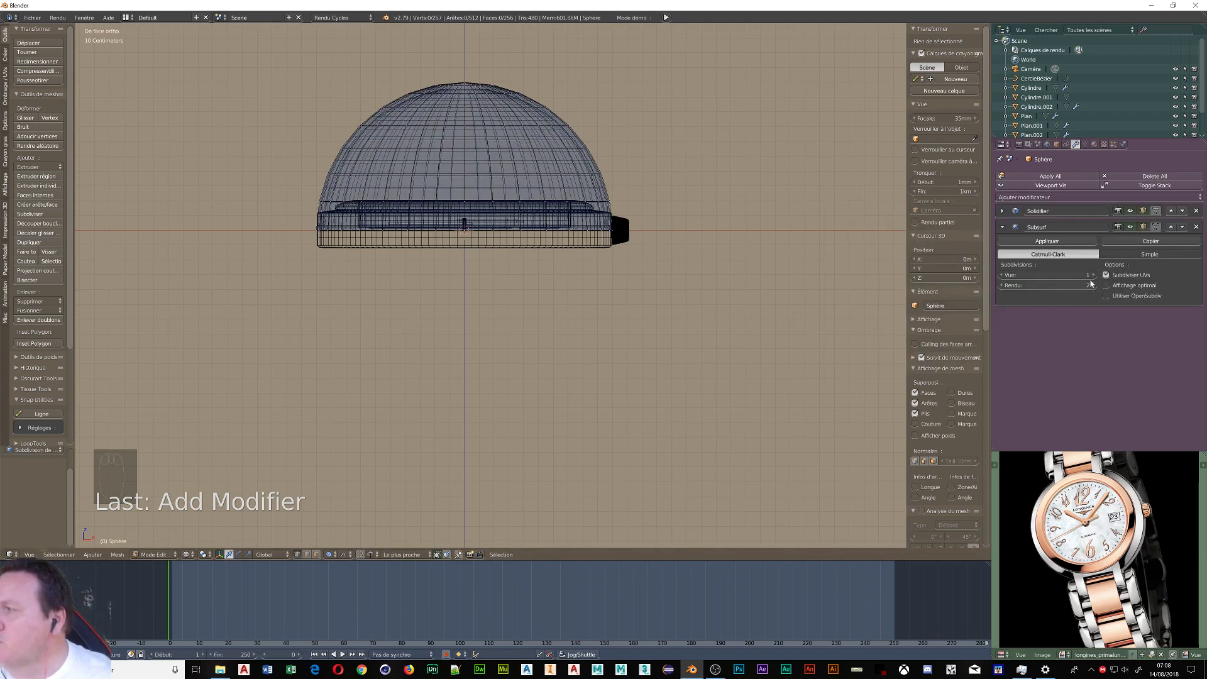
left_click(1093, 274)
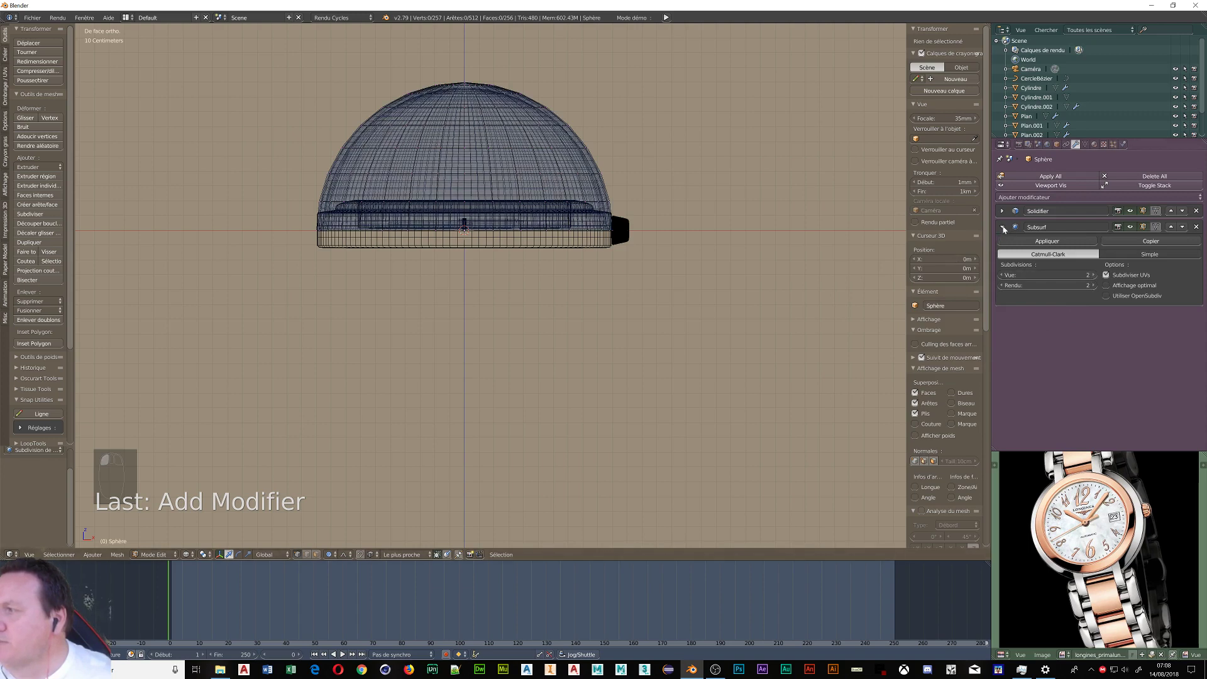
left_click(1002, 227)
- Flatten the entire half sphere along Z to a factor of about 0.093, and return to Object Mode
key("a")
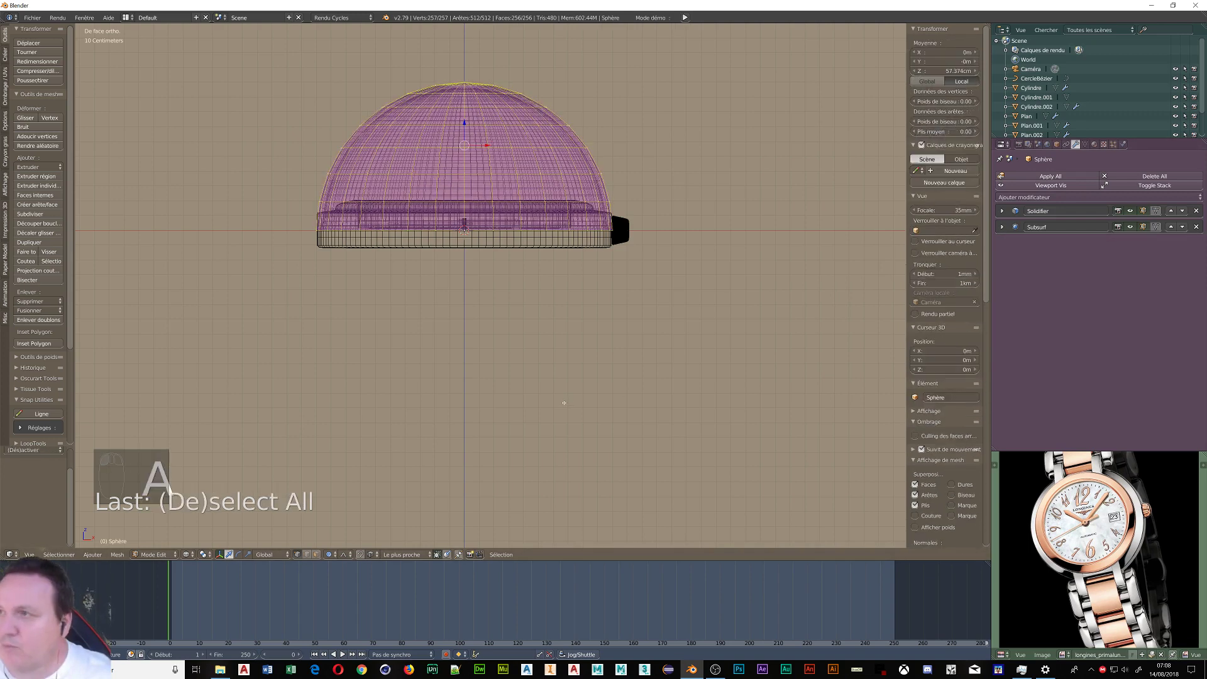
key("s")
key("z")
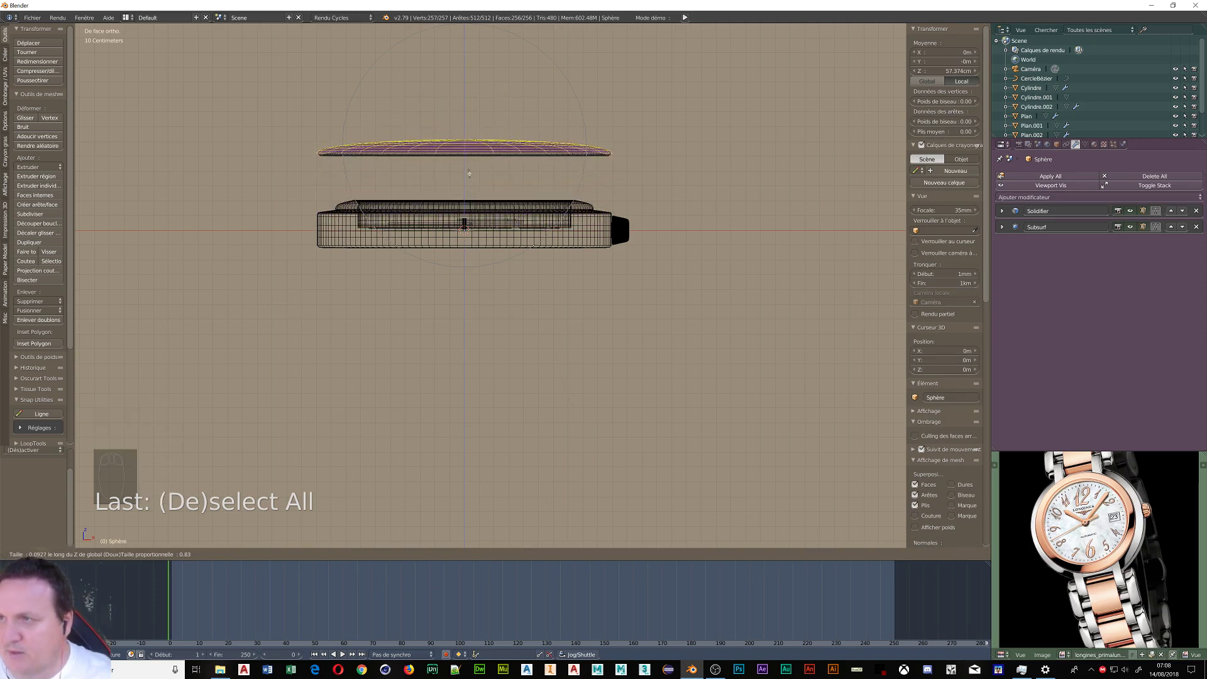
left_click(469, 173)
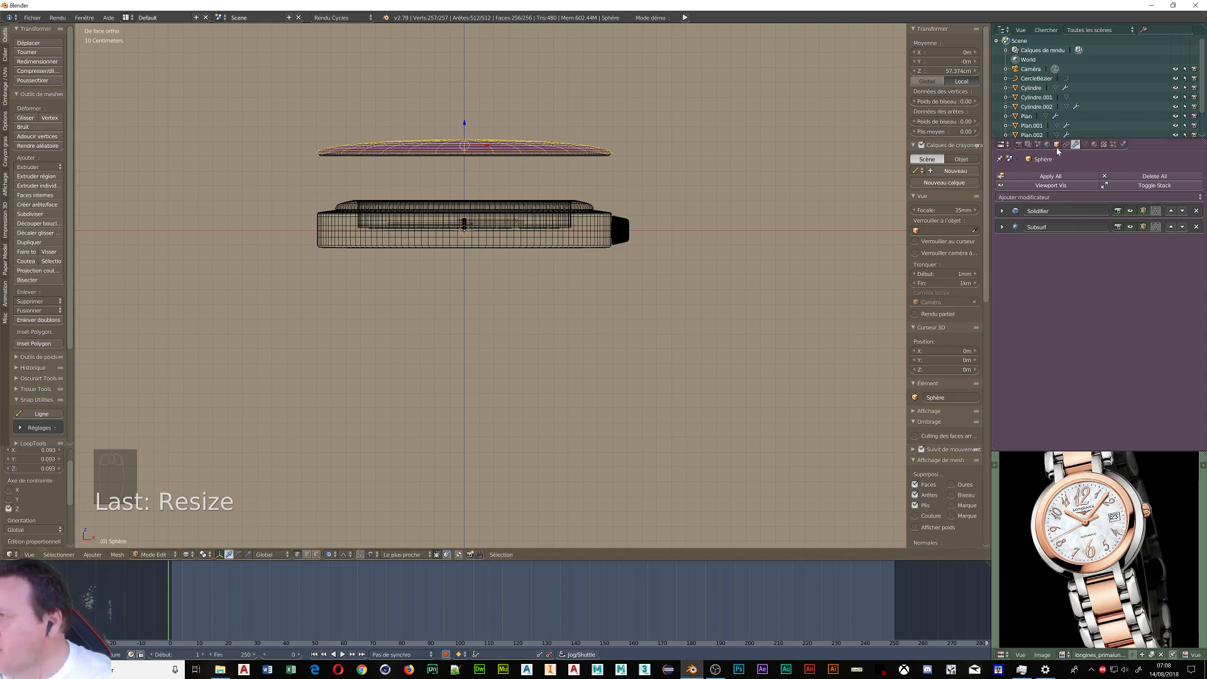
key("Tab")
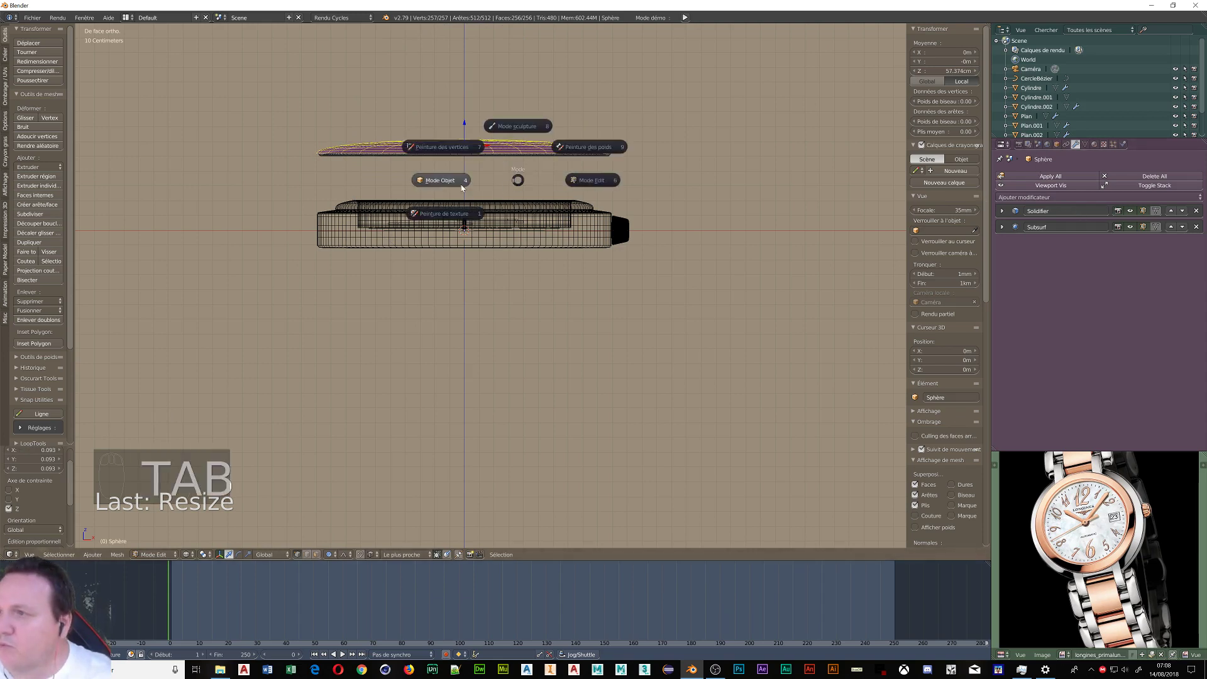
left_click(440, 180)
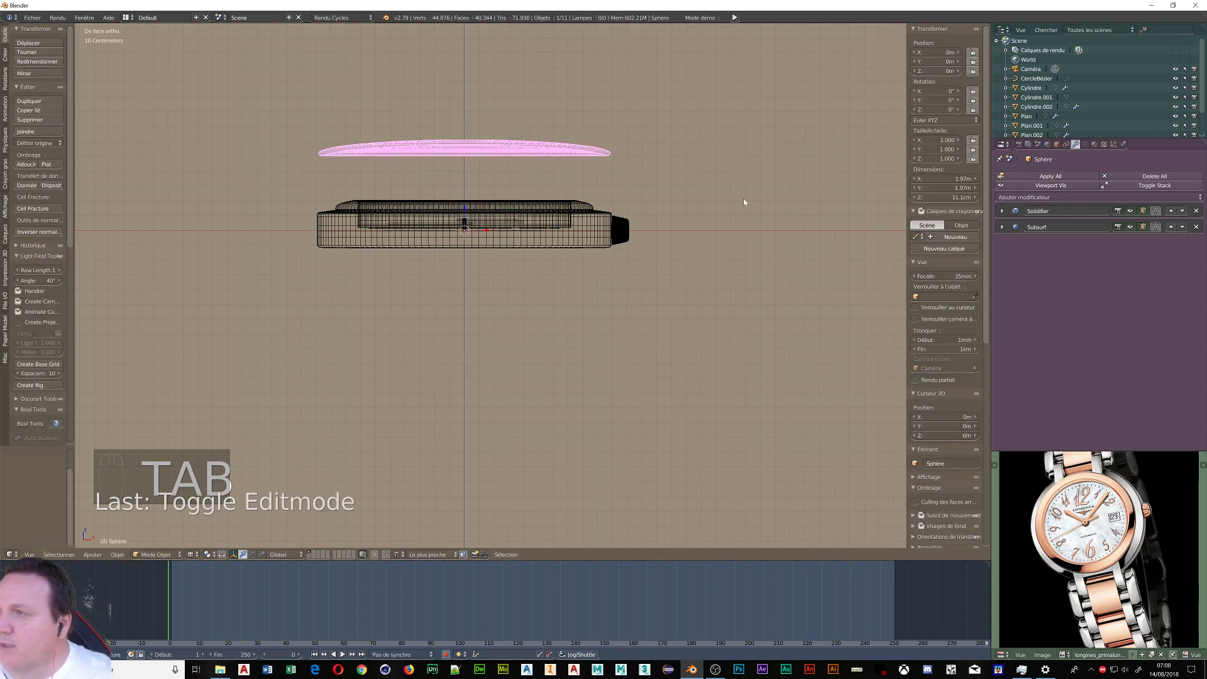
- Give the flattened dome a new material named Verre and set its surface shader to BSDF verre
left_click(1094, 144)
left_click(1040, 210)
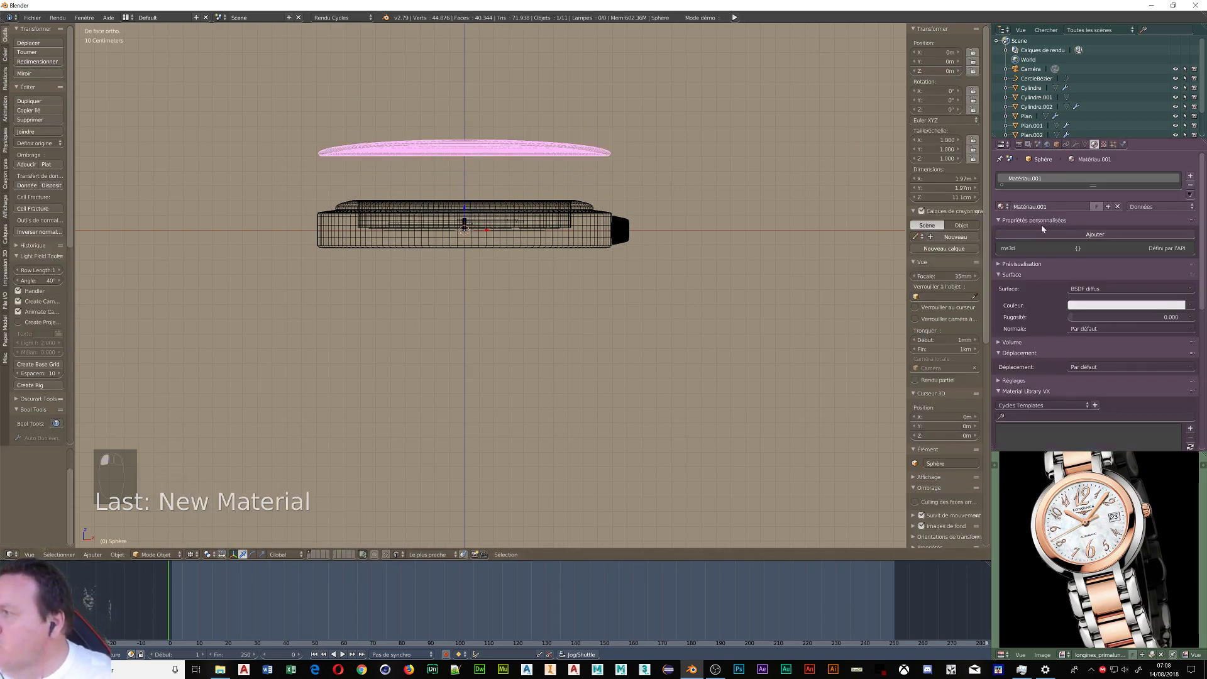
double_click(1031, 207)
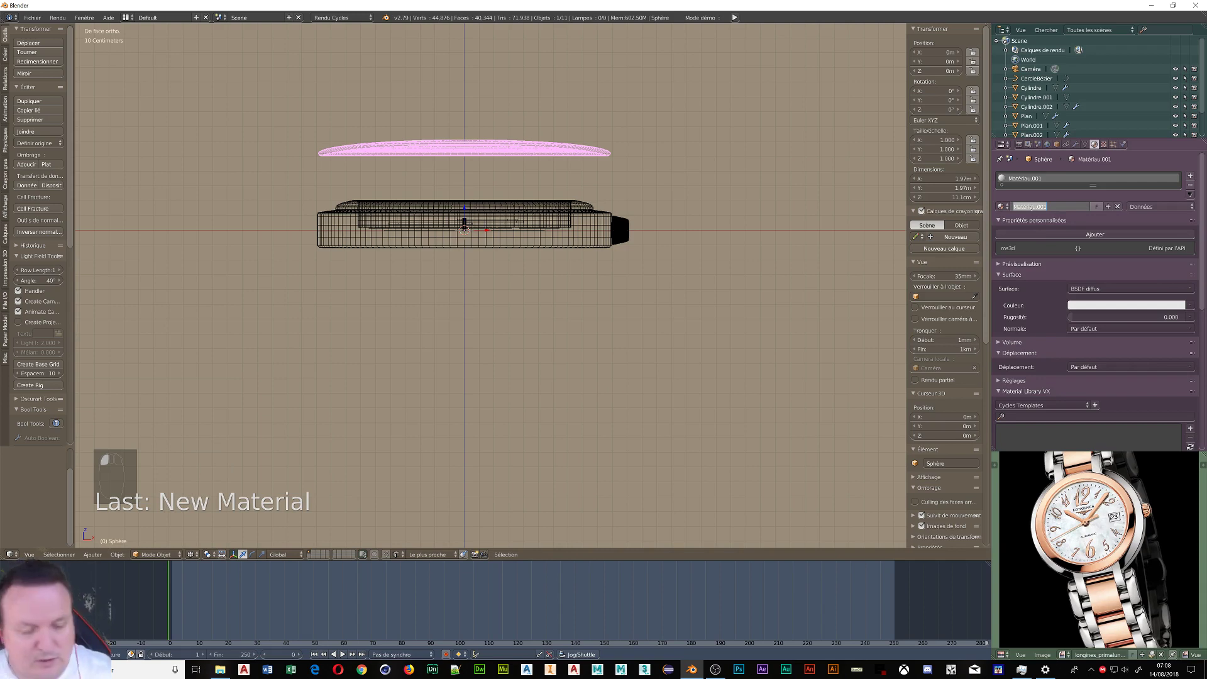
type("vERRRE")
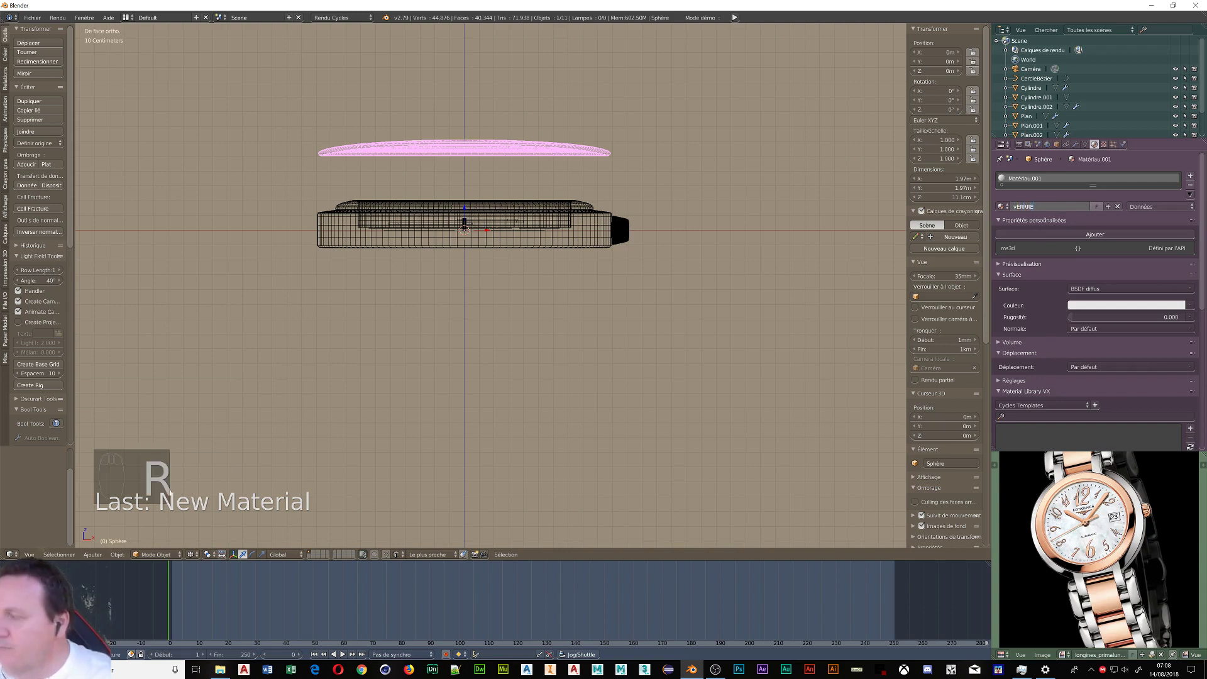
key("BackSpace")
key("BackSpace")
key("BackSpace")
key("BackSpace")
key("BackSpace")
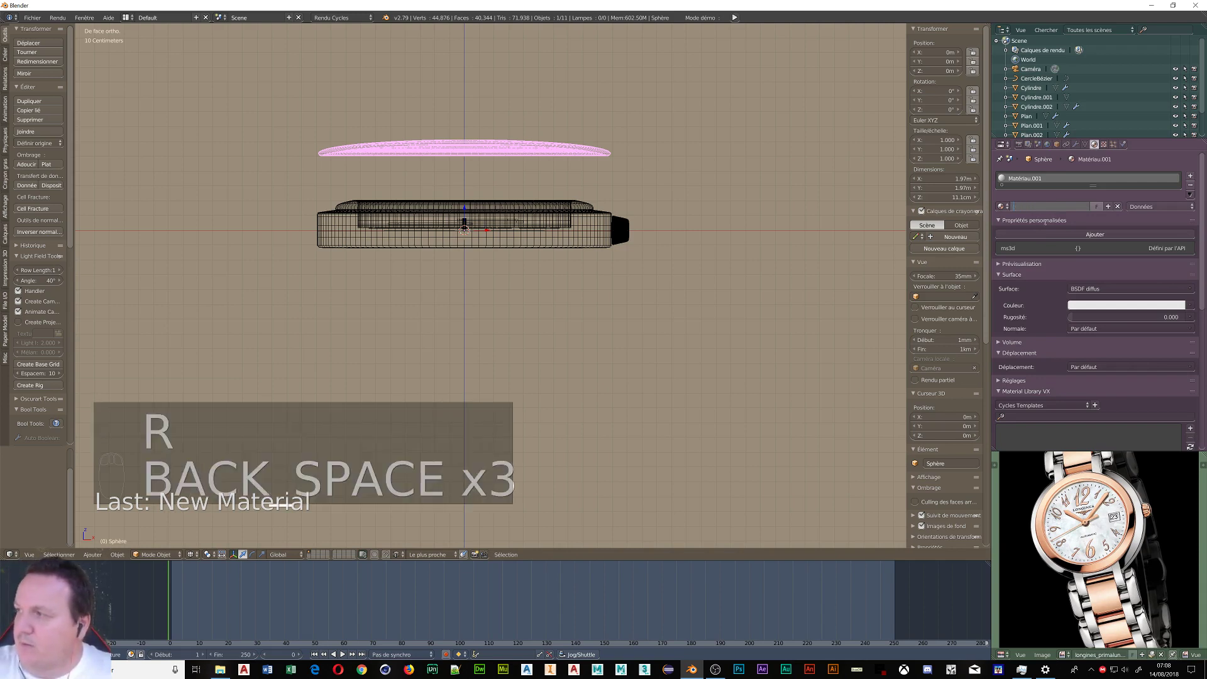
type("Verre")
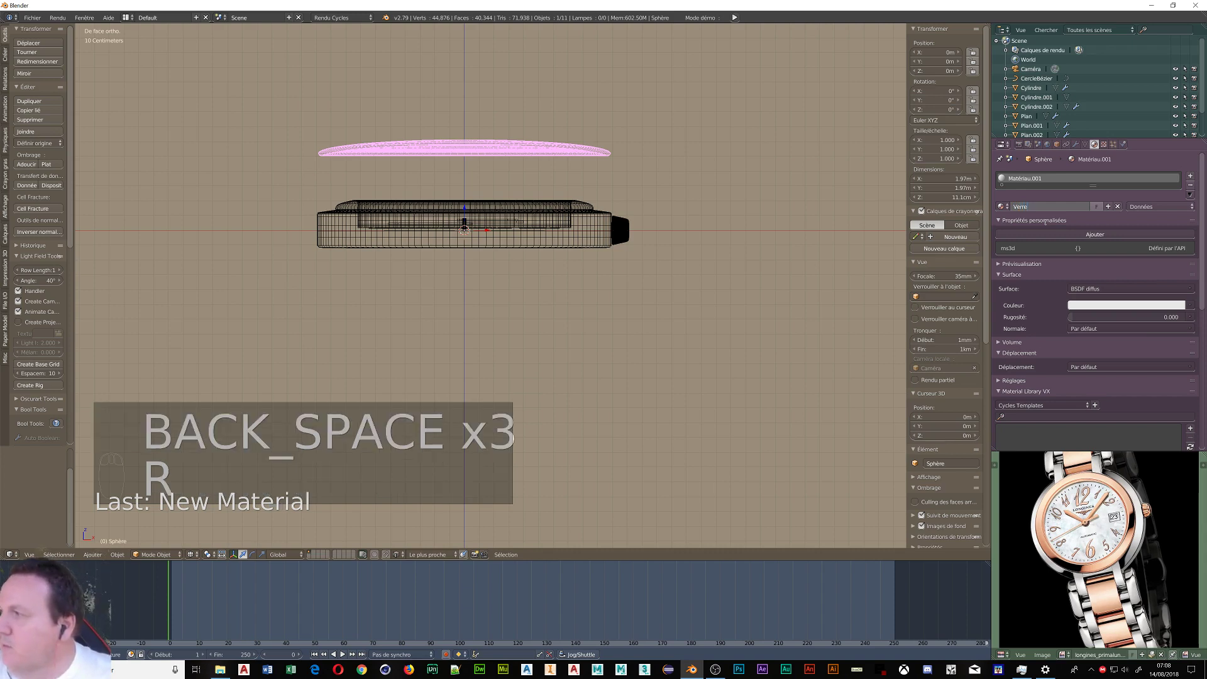
key("Return")
left_click(1145, 289)
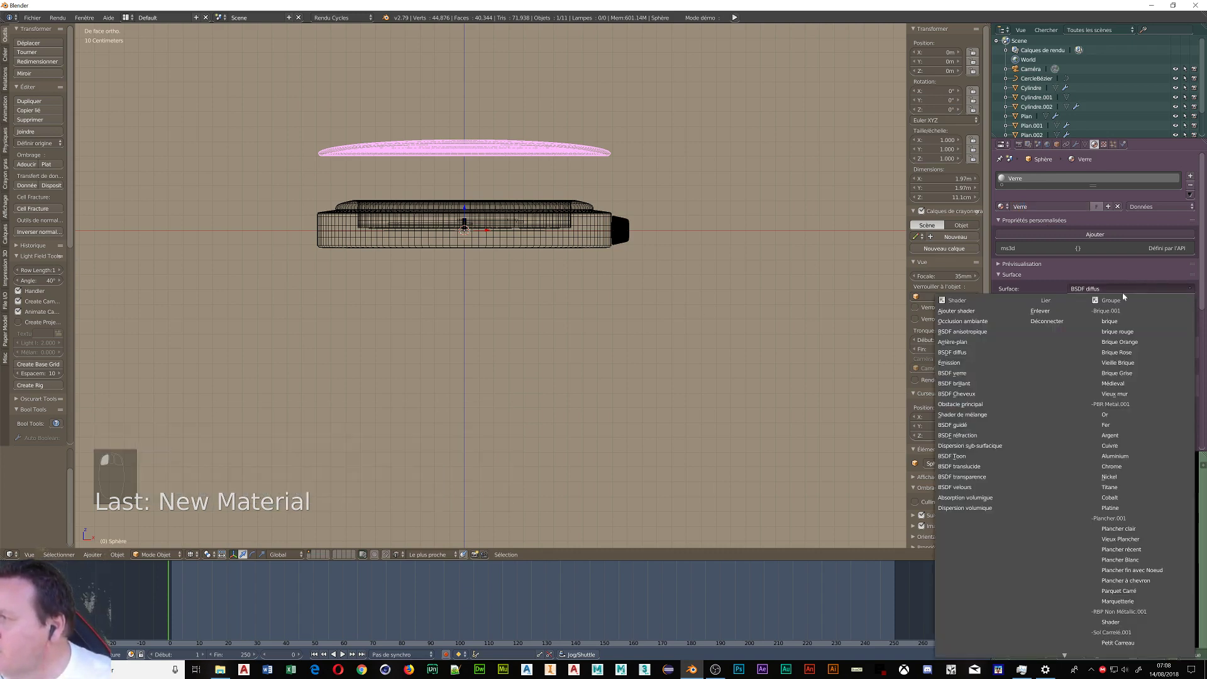
left_click(952, 373)
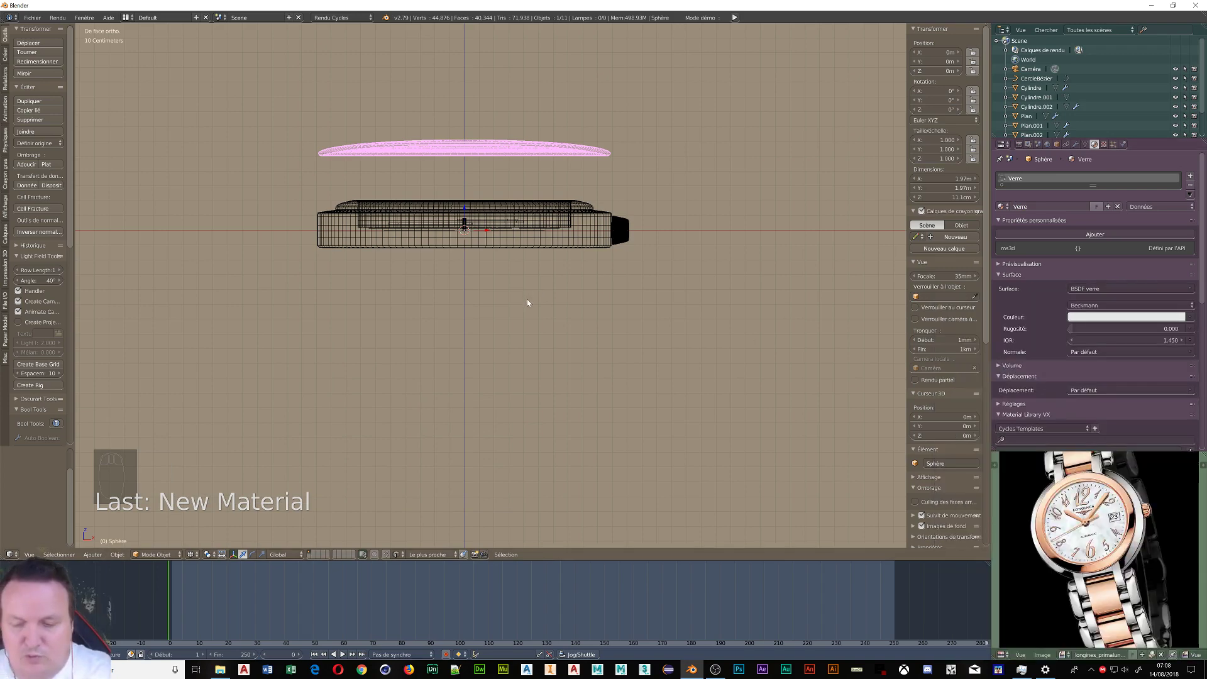
- From the top view, scale the glass dome uniformly to about 0.743 so it fits inside the bezel
key("KP_7")
scroll(550, 156, "down", 8)
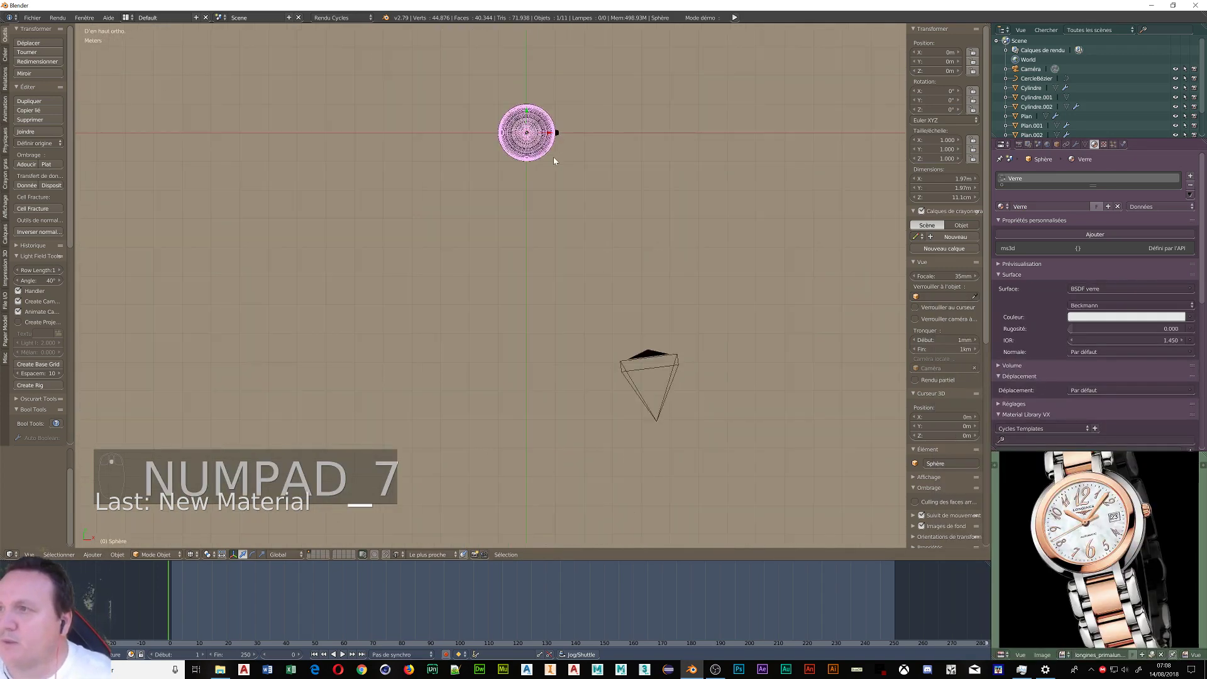
middle_click_drag(565, 145, 587, 262, "shift")
scroll(490, 307, "up", 4)
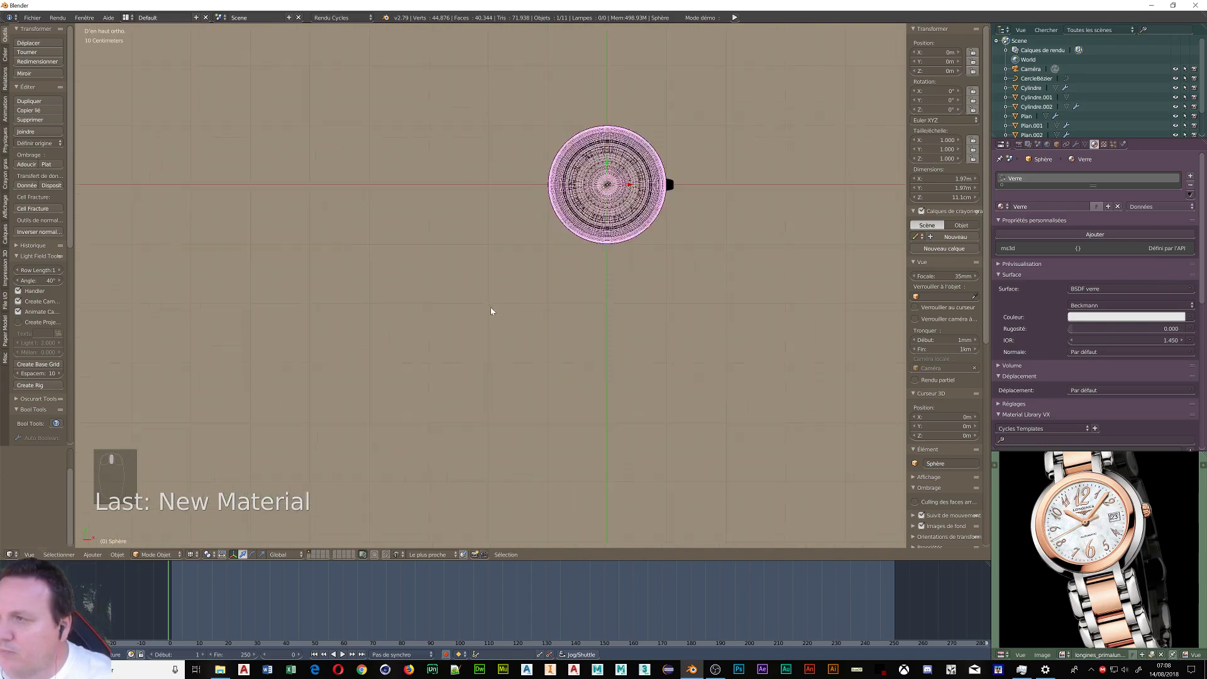
scroll(521, 245, "up", 2)
middle_click_drag(556, 174, 484, 252, "shift")
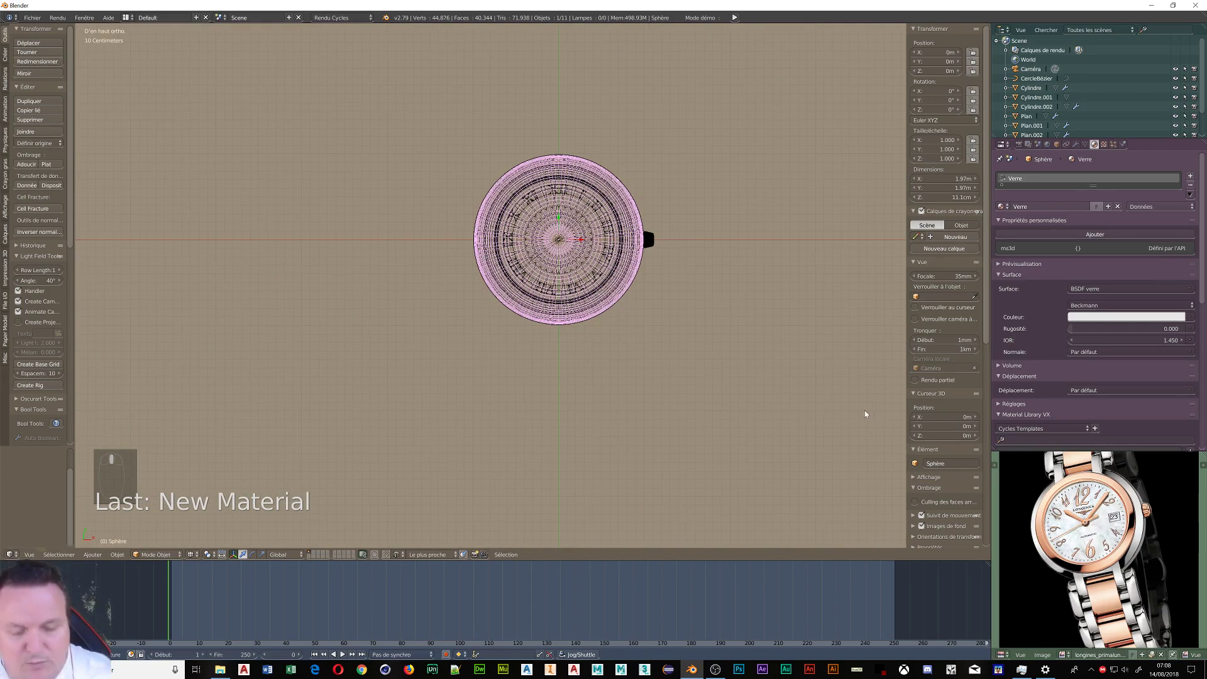
key("s")
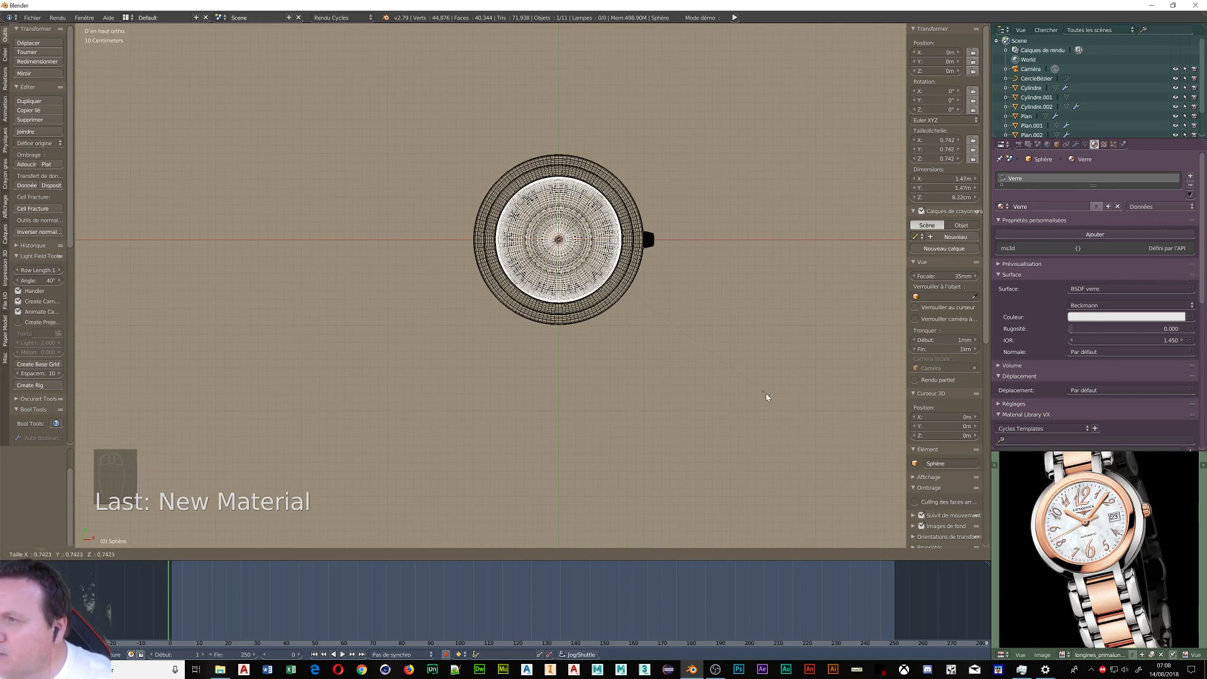
left_click(766, 393)
- From the front view, lower the glass along Z by about 21.14 cm onto the bezel opening
middle_click_drag(763, 390, 747, 377)
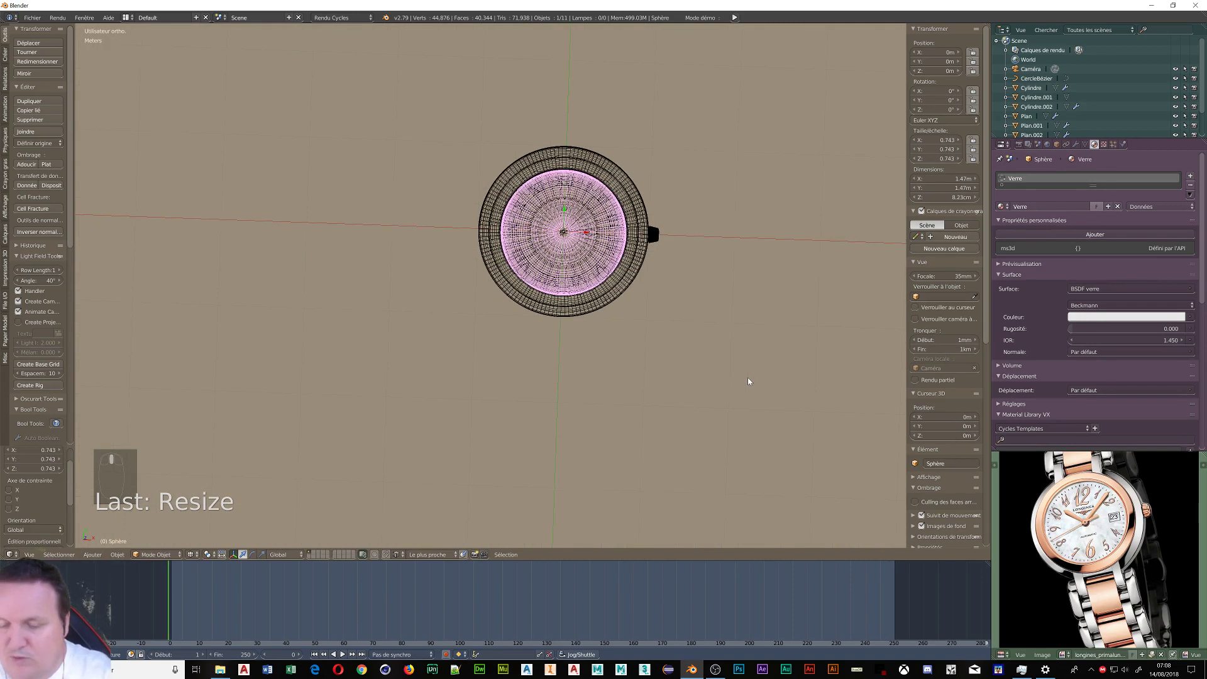
key("KP_1")
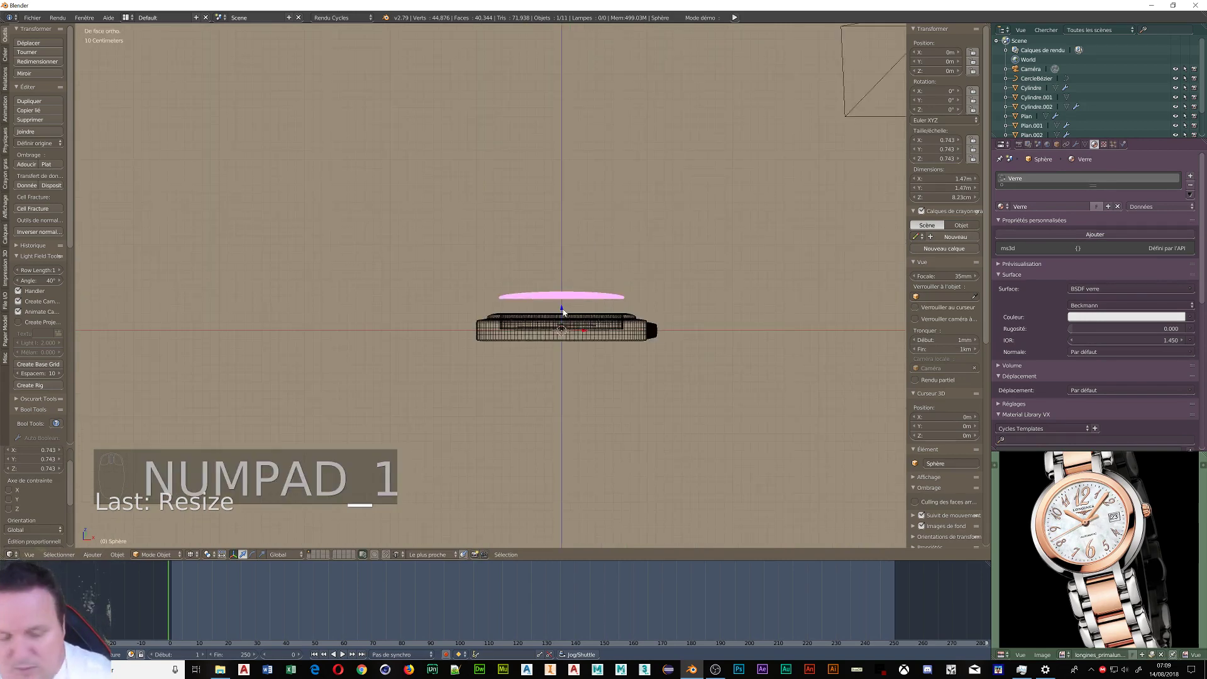
scroll(577, 320, "up", 5)
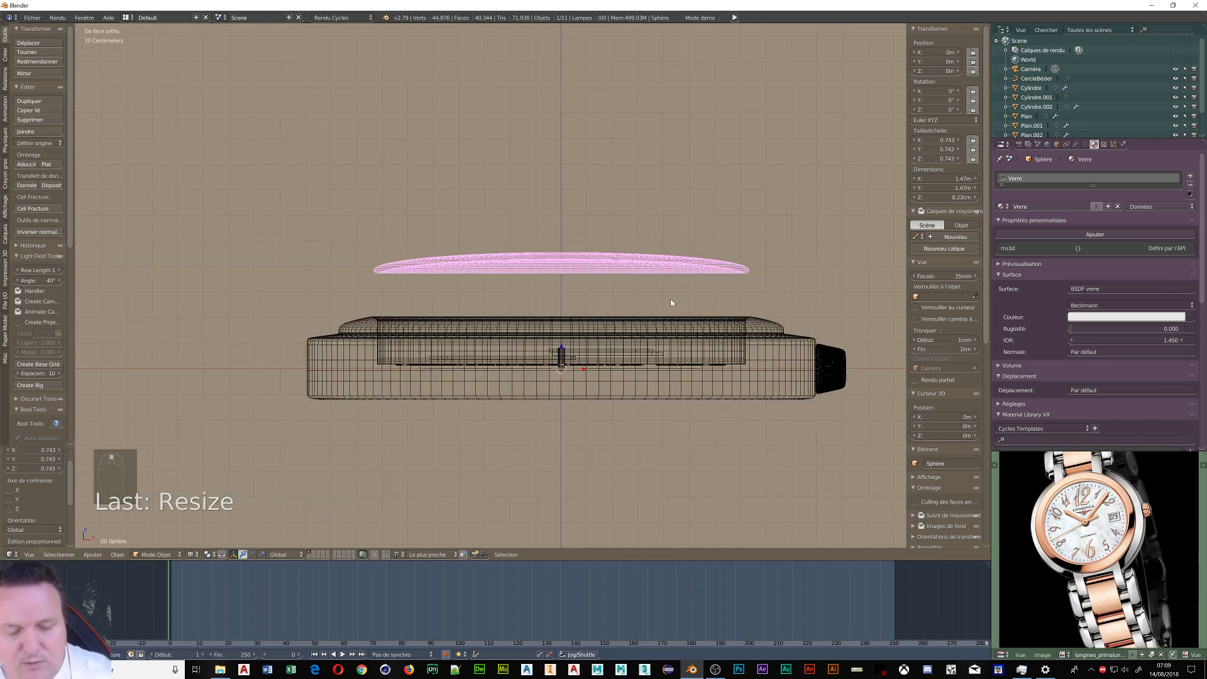
key("g")
key("z")
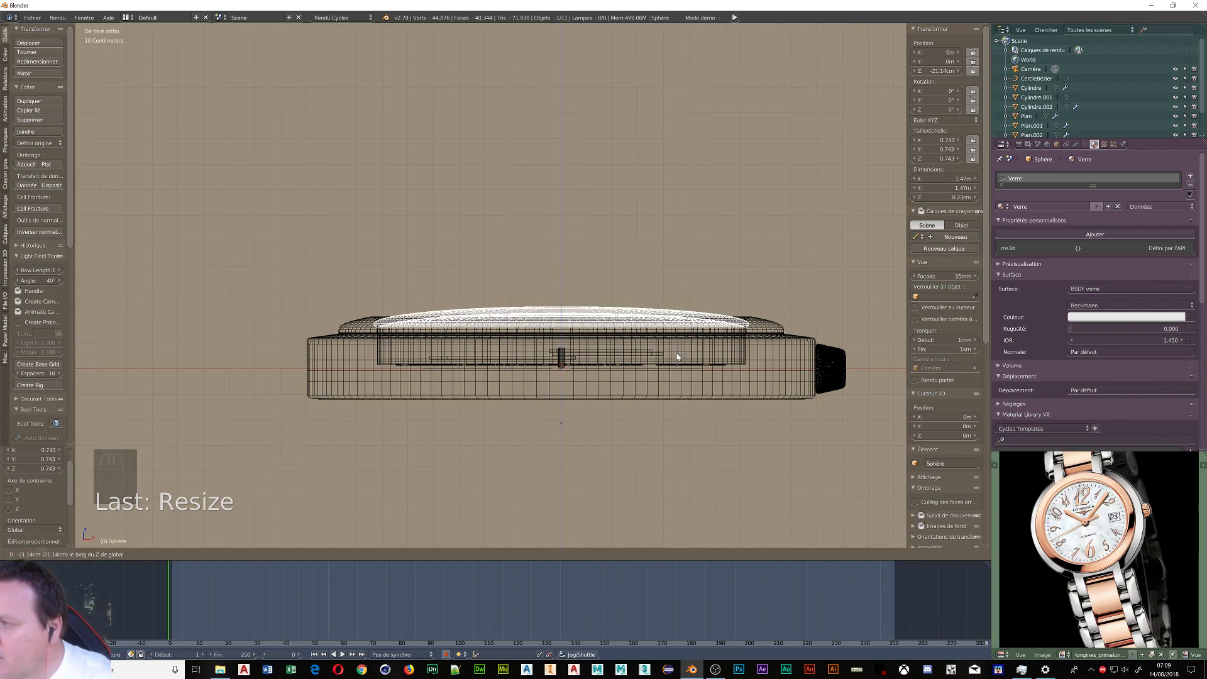
left_click(678, 357)
- Switch to rendered display to check the glass on the watch, and apply smooth shading to it
middle_click_drag(677, 357, 573, 390)
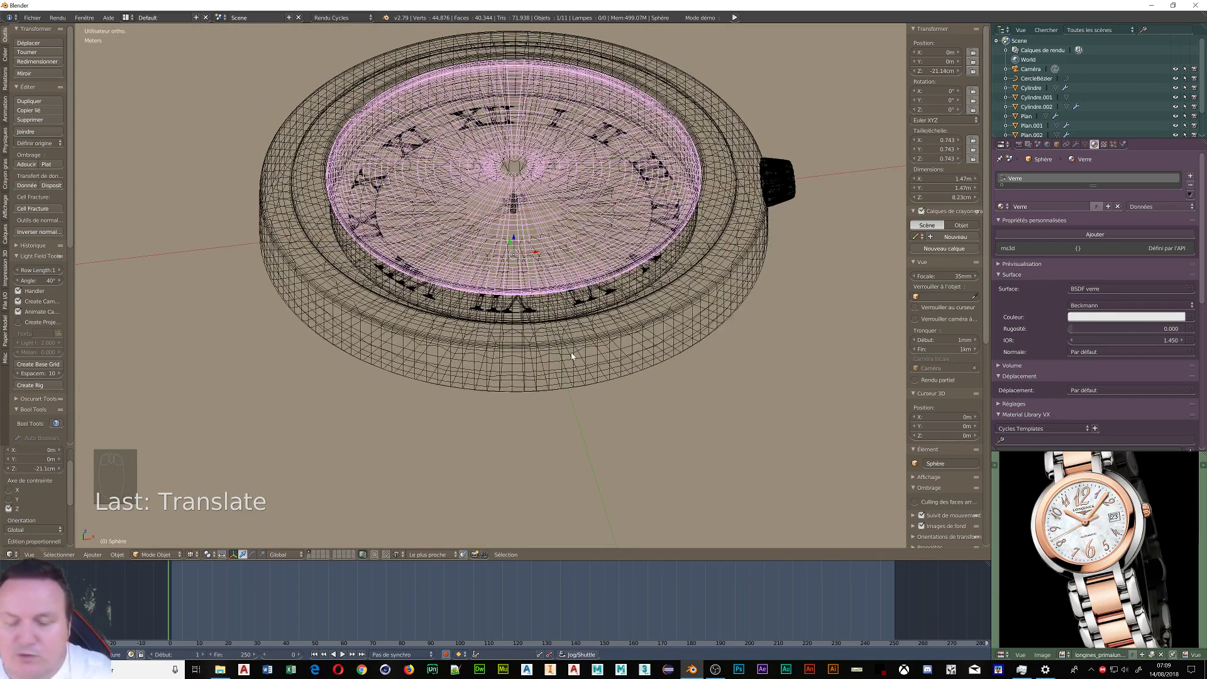
key("shift+z")
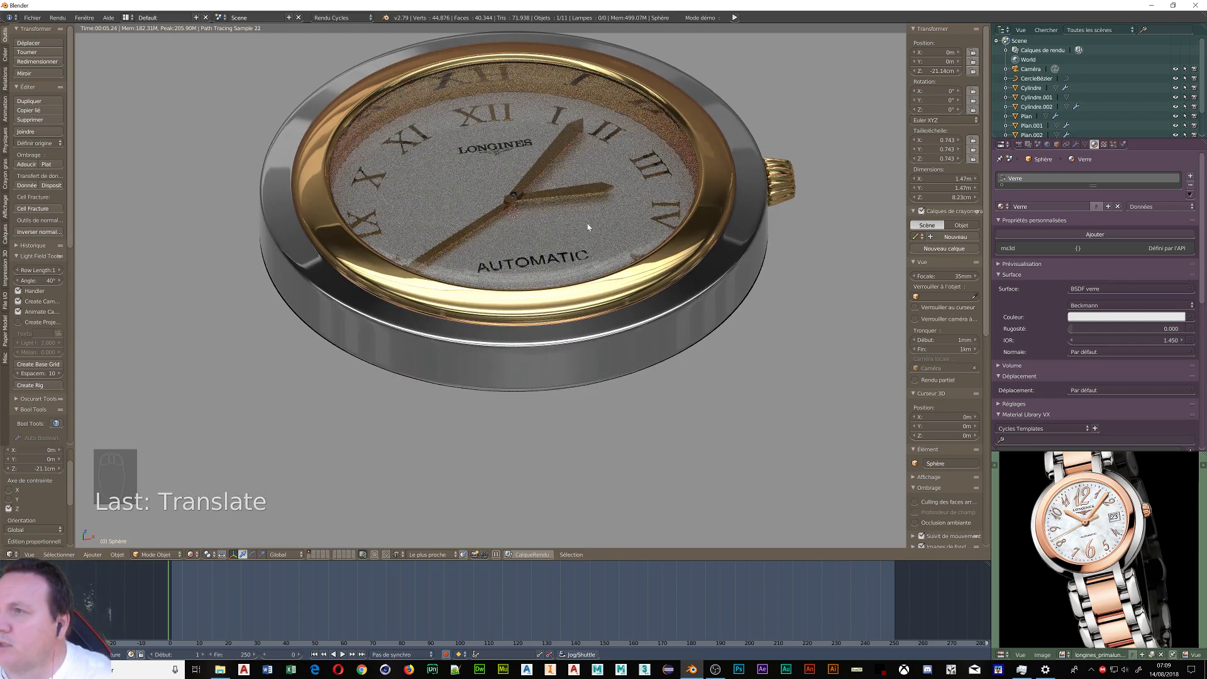
middle_click_drag(589, 227, 532, 207)
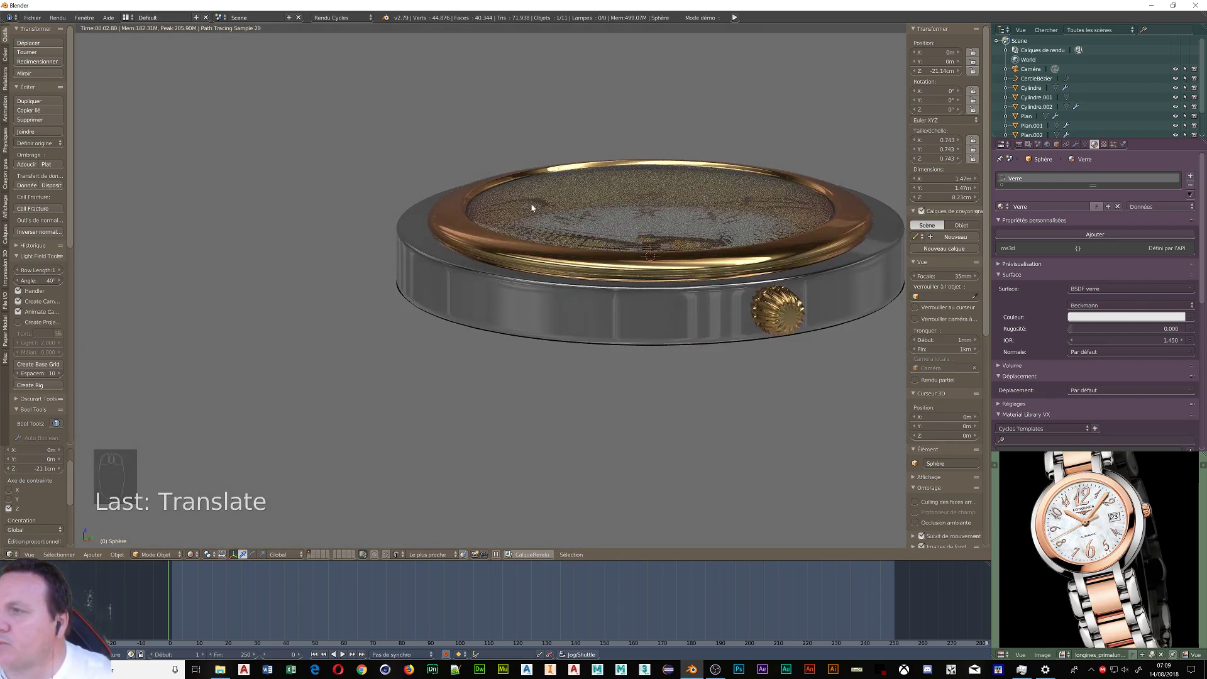
middle_click_drag(532, 208, 528, 234)
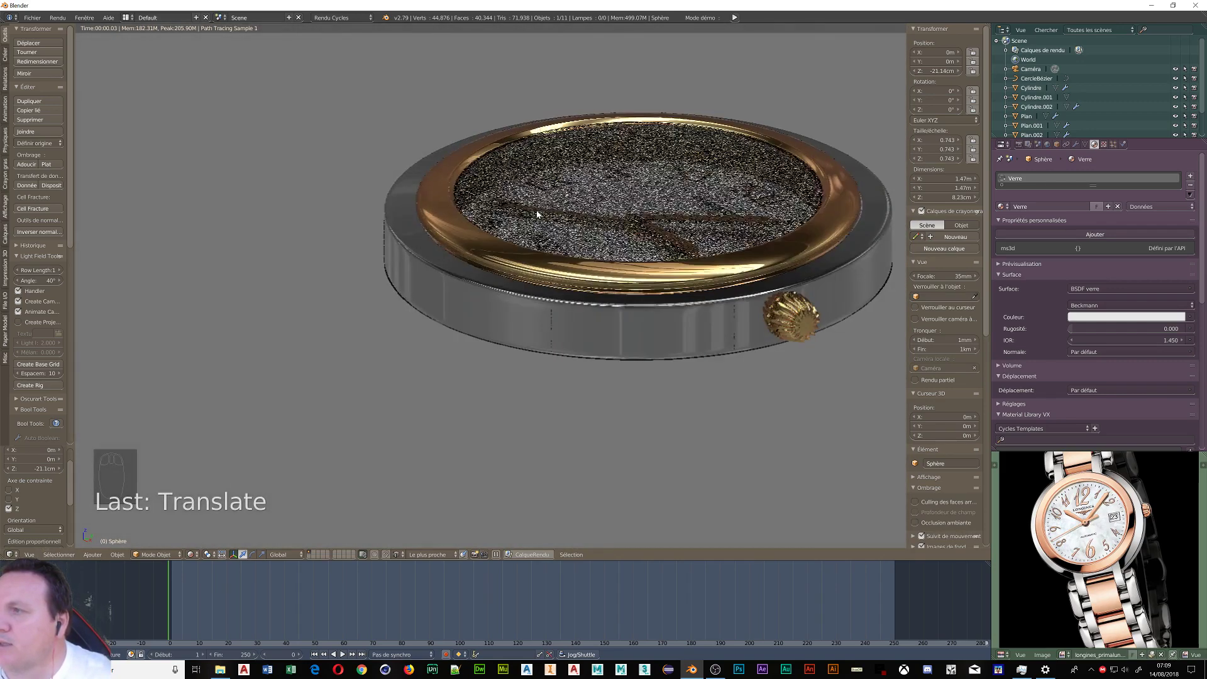
left_click(26, 165)
- Inspect the smoothed glass over the dial from several angles in the rendered preview, and open the list of existing materials
middle_click_drag(473, 296, 489, 274)
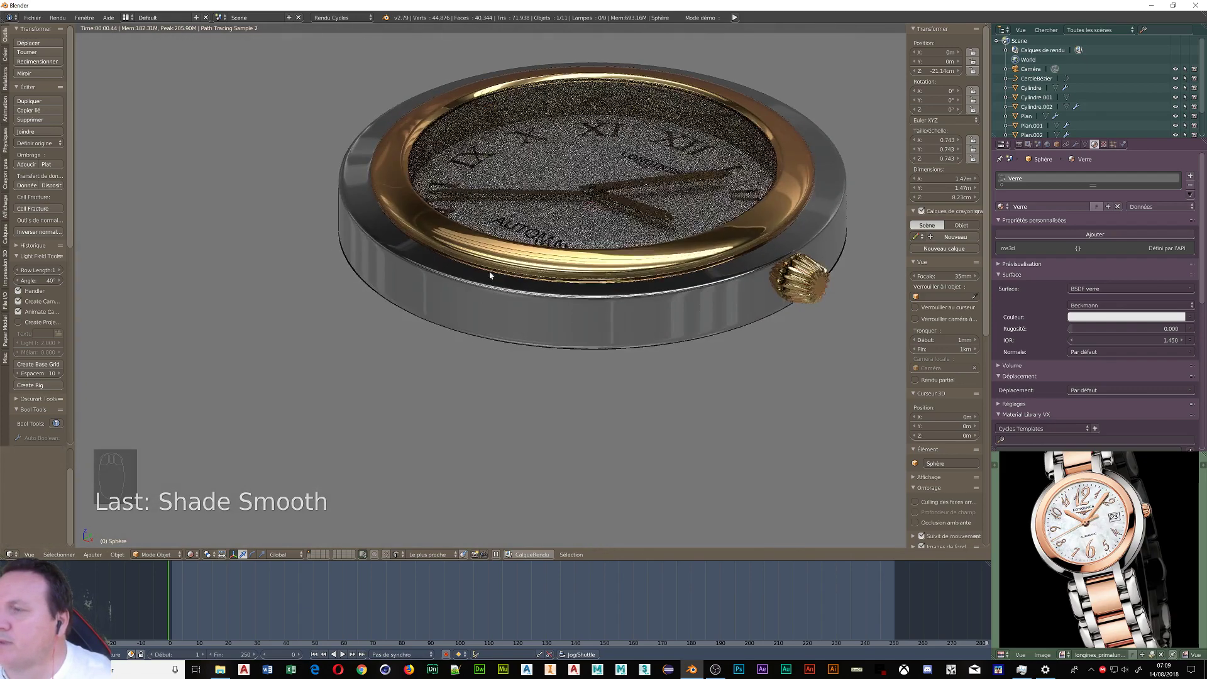
scroll(489, 275, "down", 3)
middle_click_drag(483, 225, 512, 256)
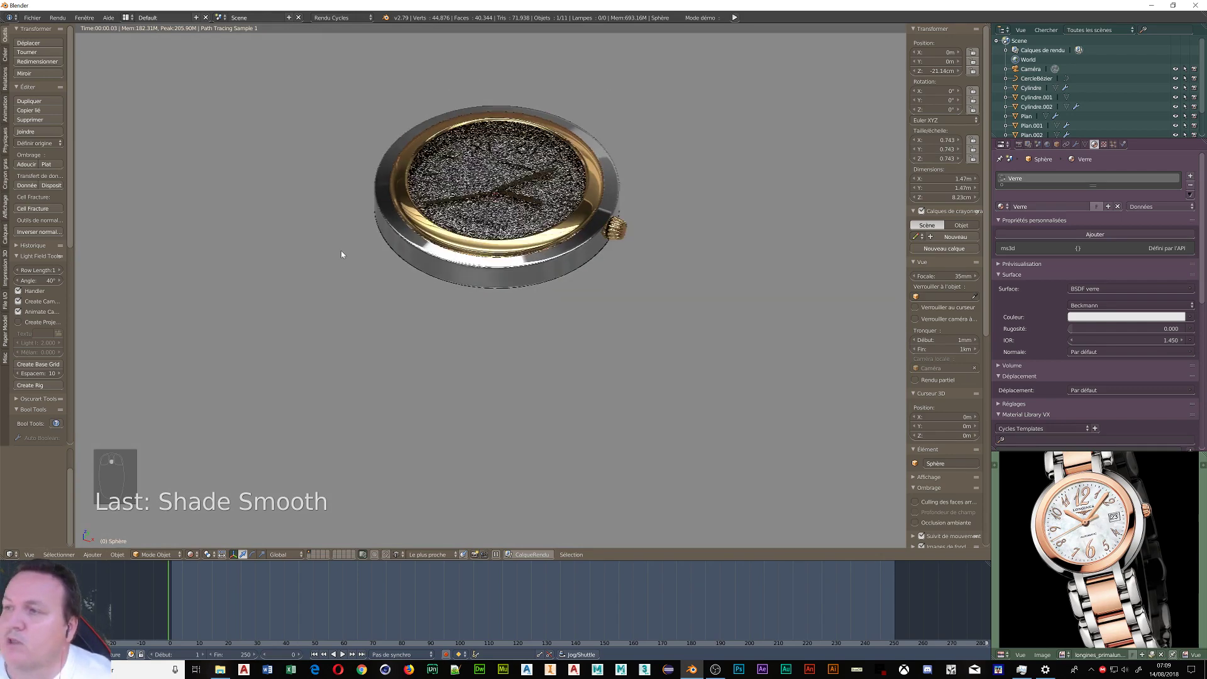
middle_click_drag(531, 279, 544, 295)
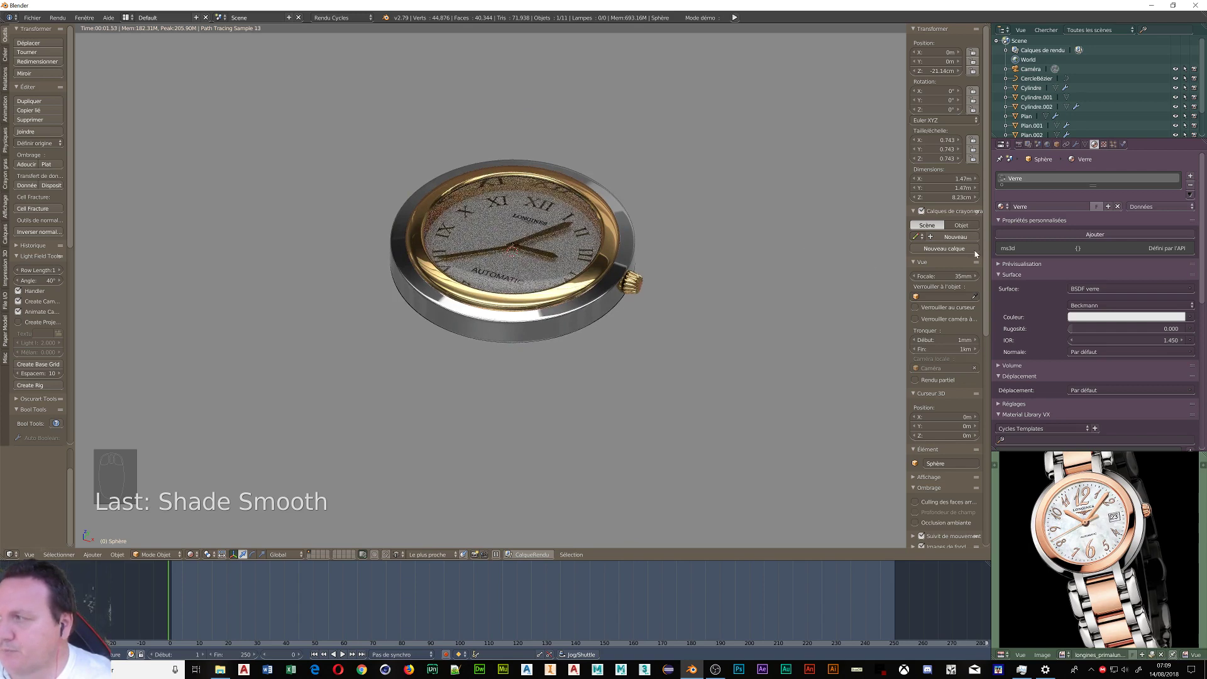
left_click(1004, 207)
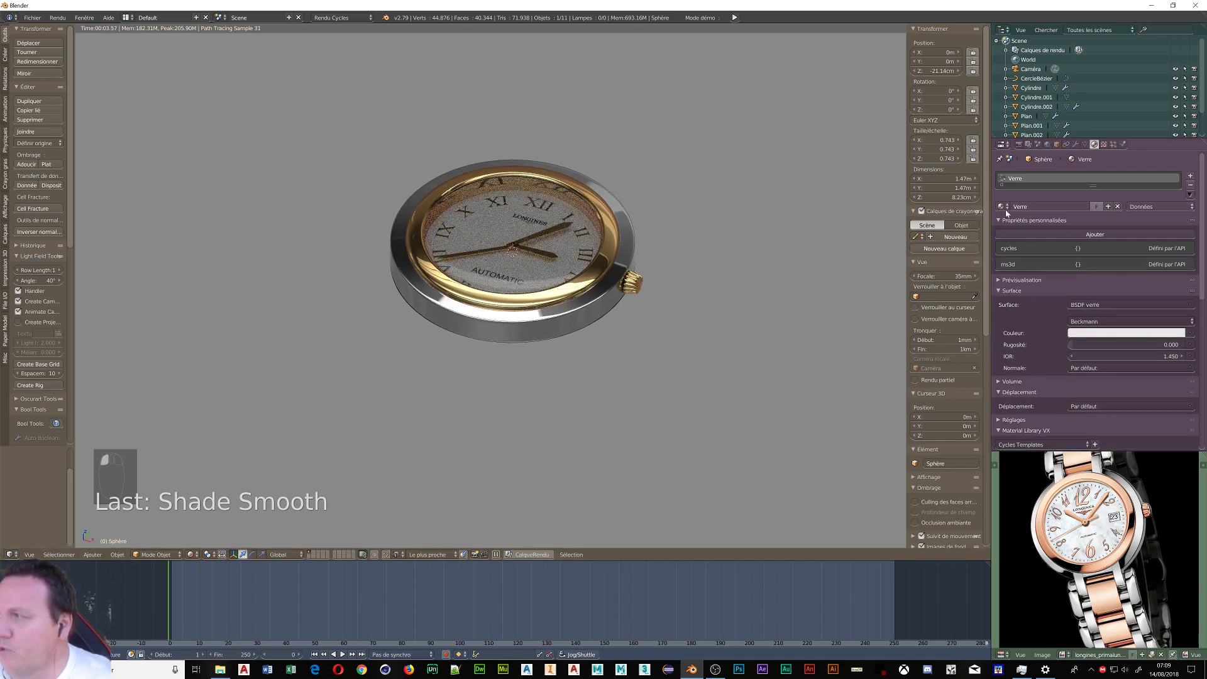
left_click(1005, 209)
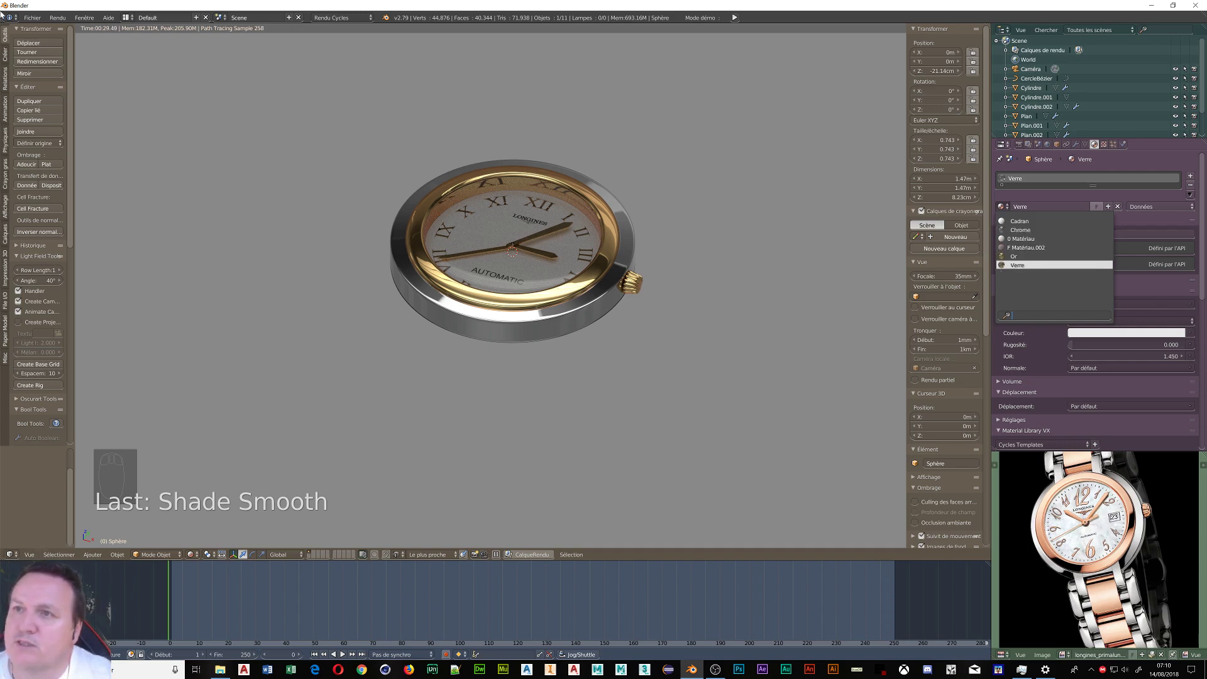
- Save the scene in the tuto Montre folder under the file name "tuto partie 1"
left_click(32, 18)
left_click(75, 123)
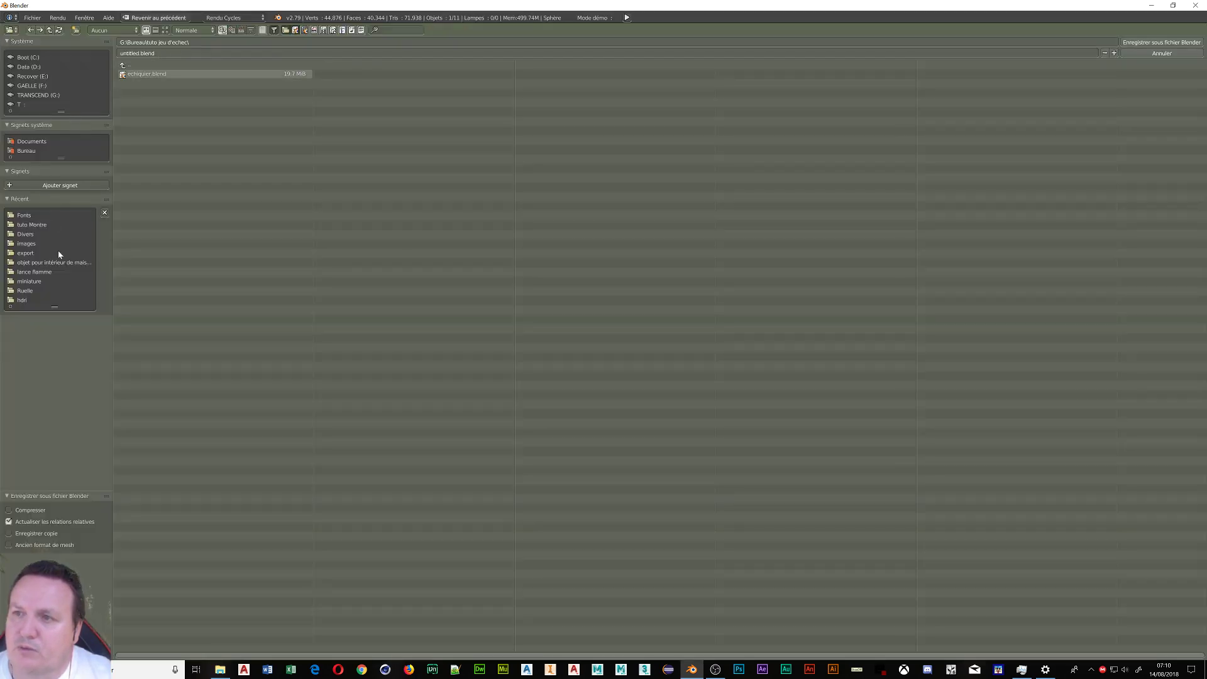
left_click(30, 225)
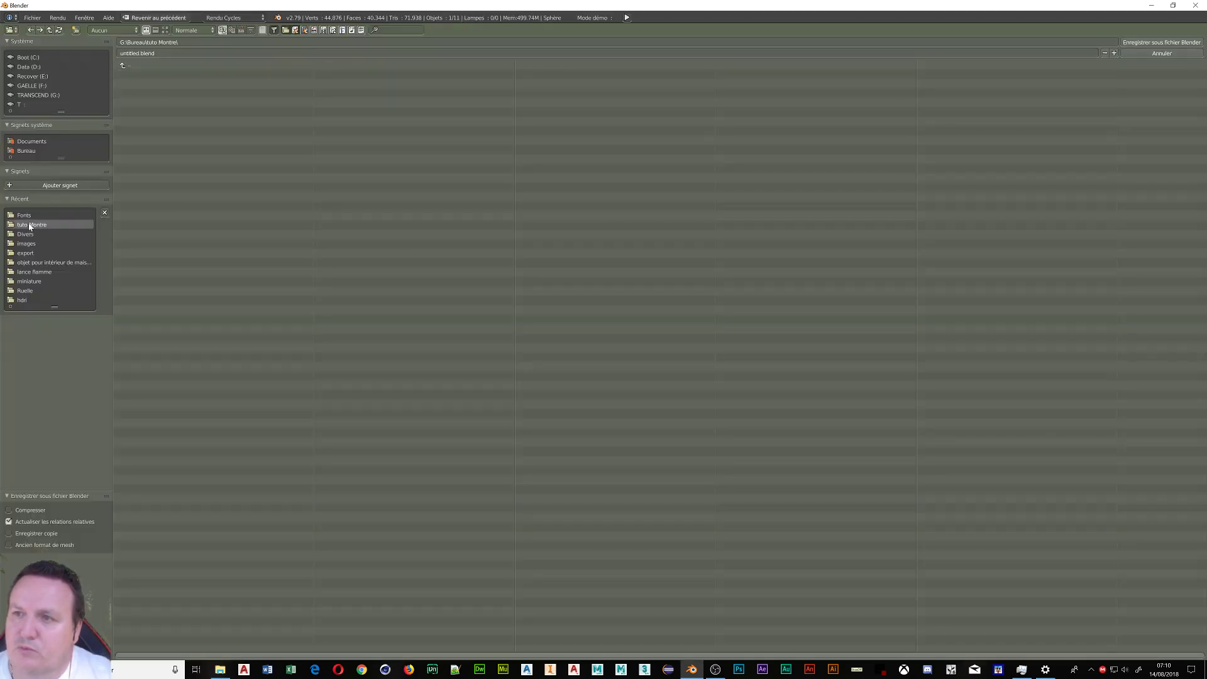
left_click(161, 53)
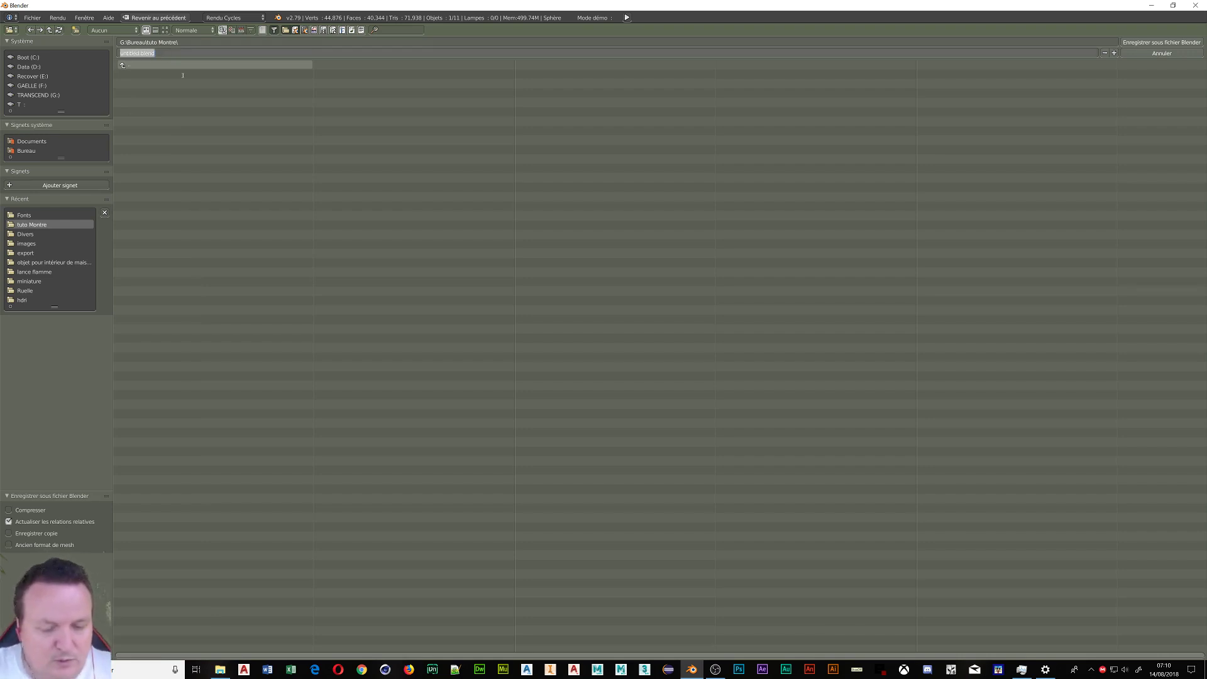
type("tuto partie 1")
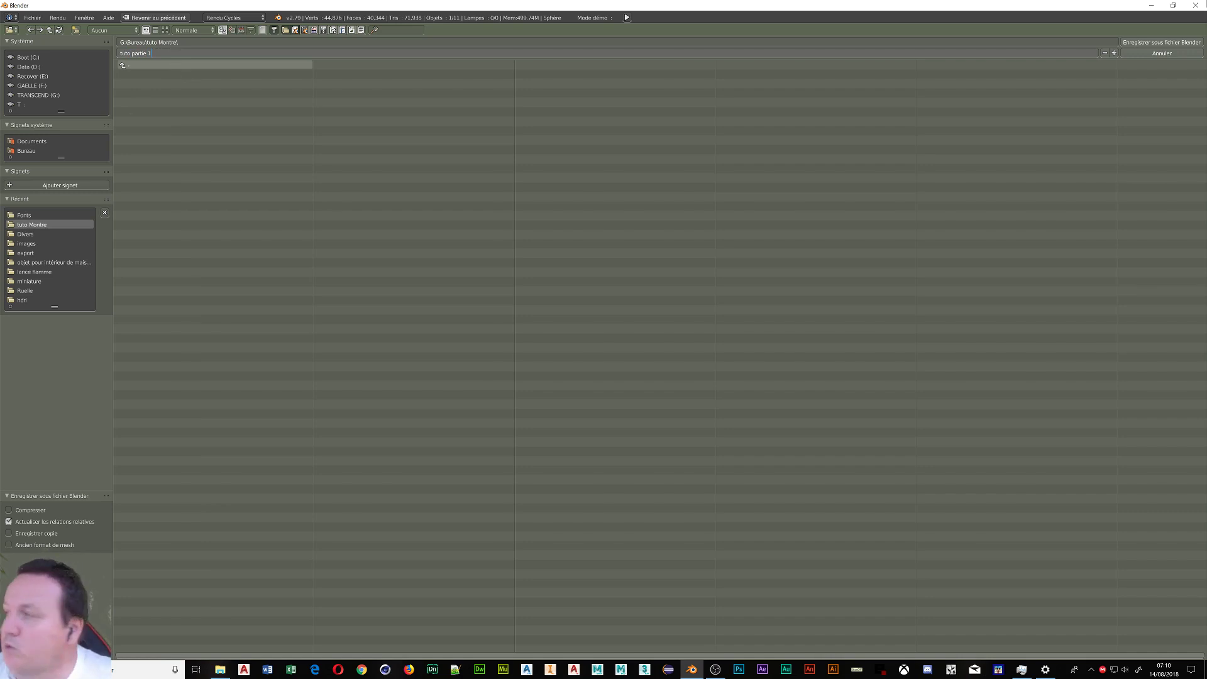
left_click(1173, 42)
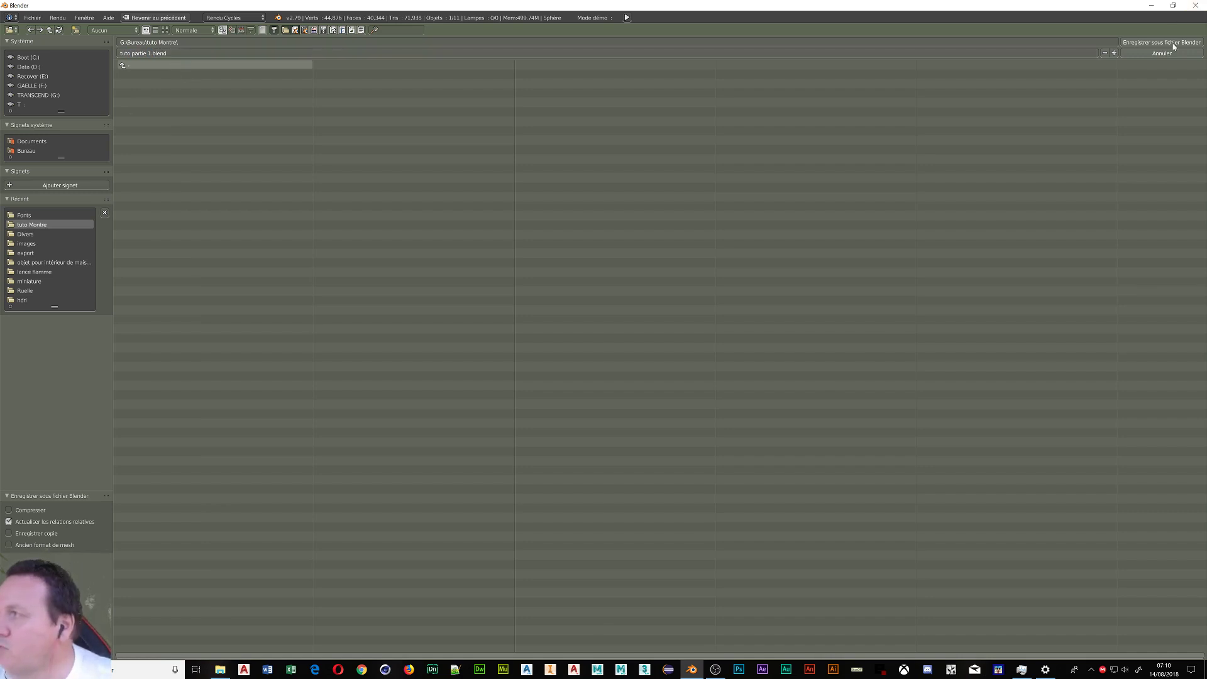
left_click(1173, 42)
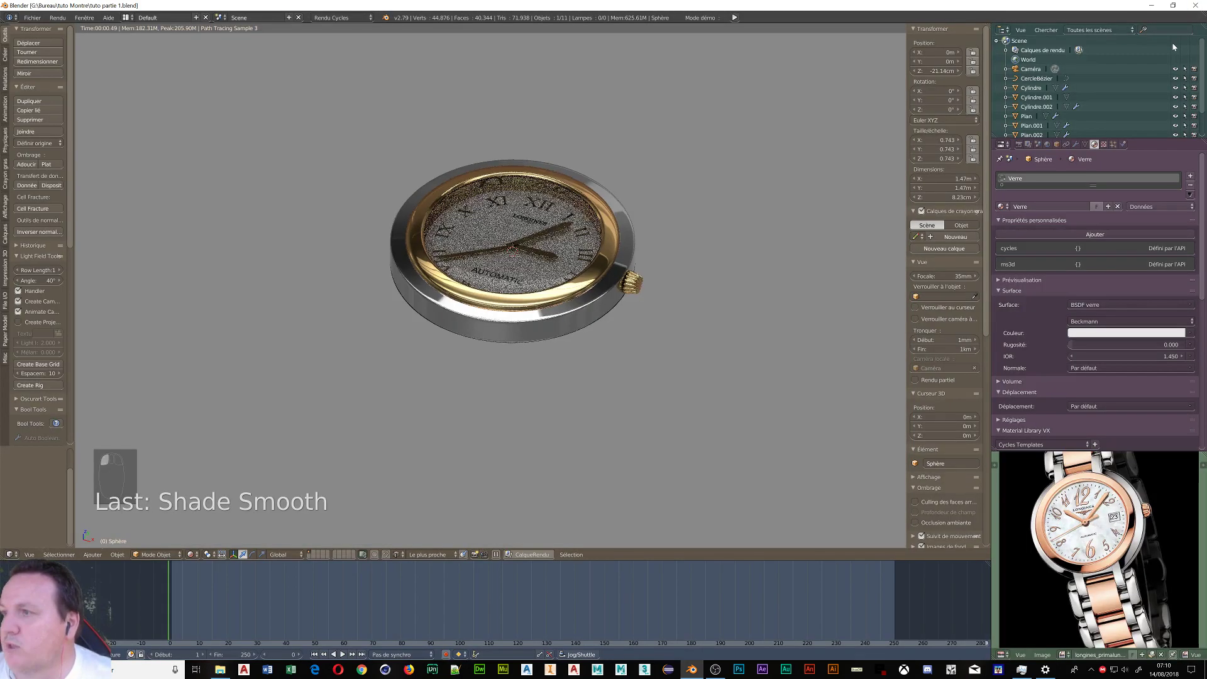